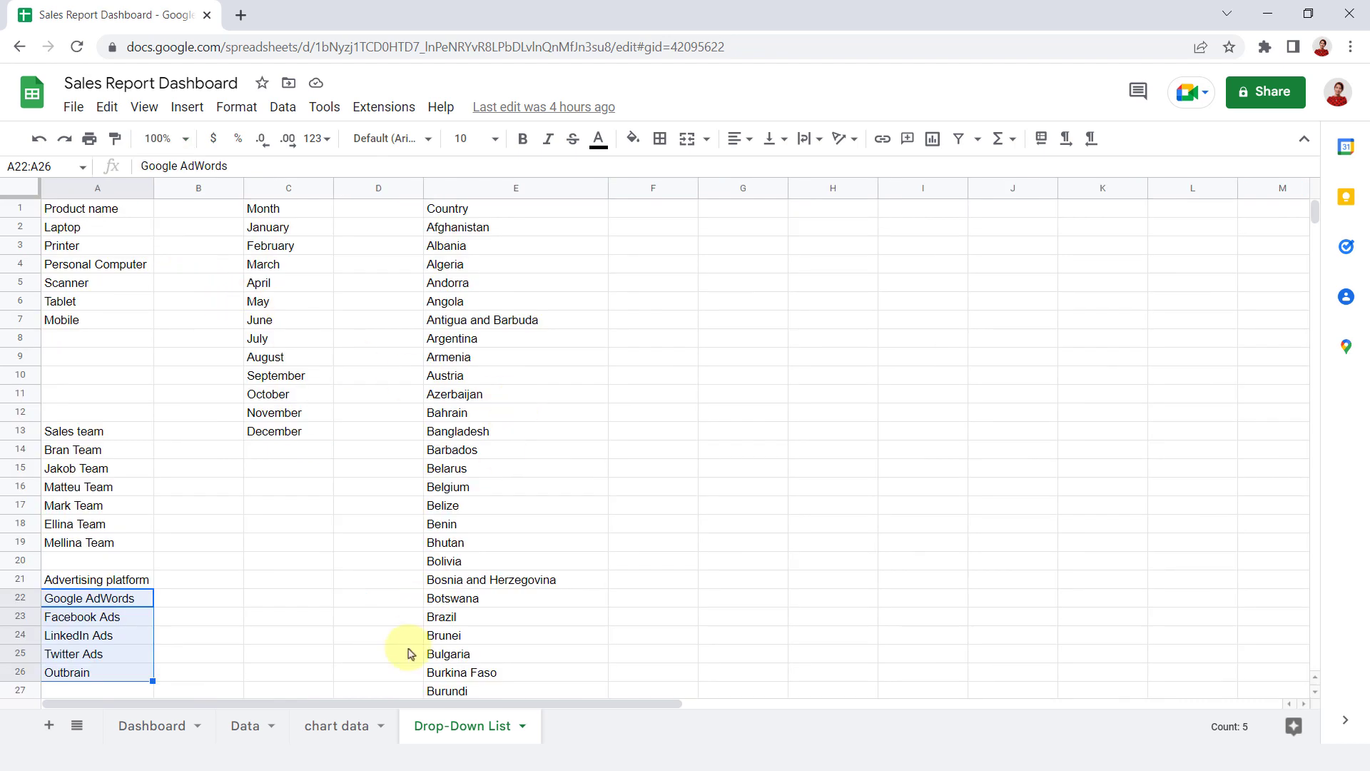
{"action": "left_click", "coordinate": [1267, 13]}
{"action": "key", "text": "Left"}
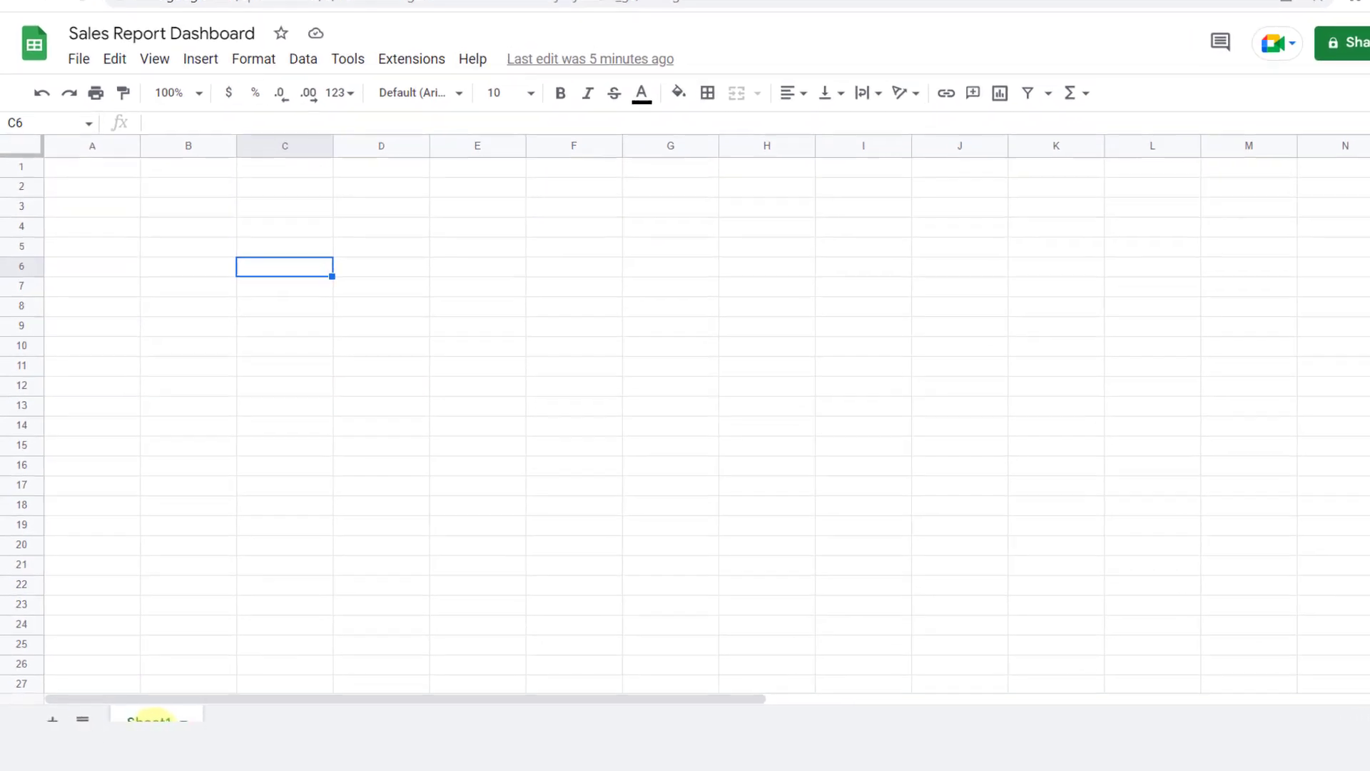
Rename Sheet1 as Dashboard.
{"action": "right_click", "coordinate": [149, 717]}
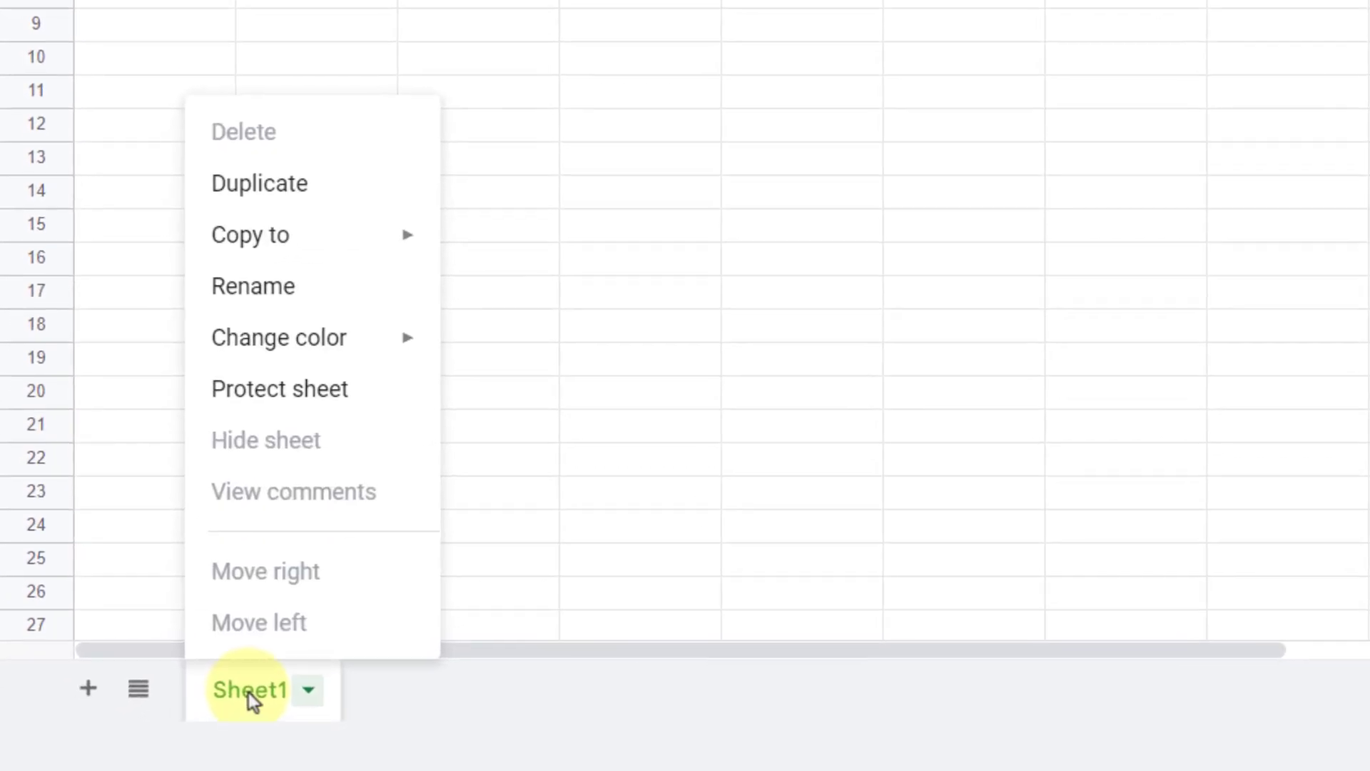
{"action": "left_click", "coordinate": [292, 286]}
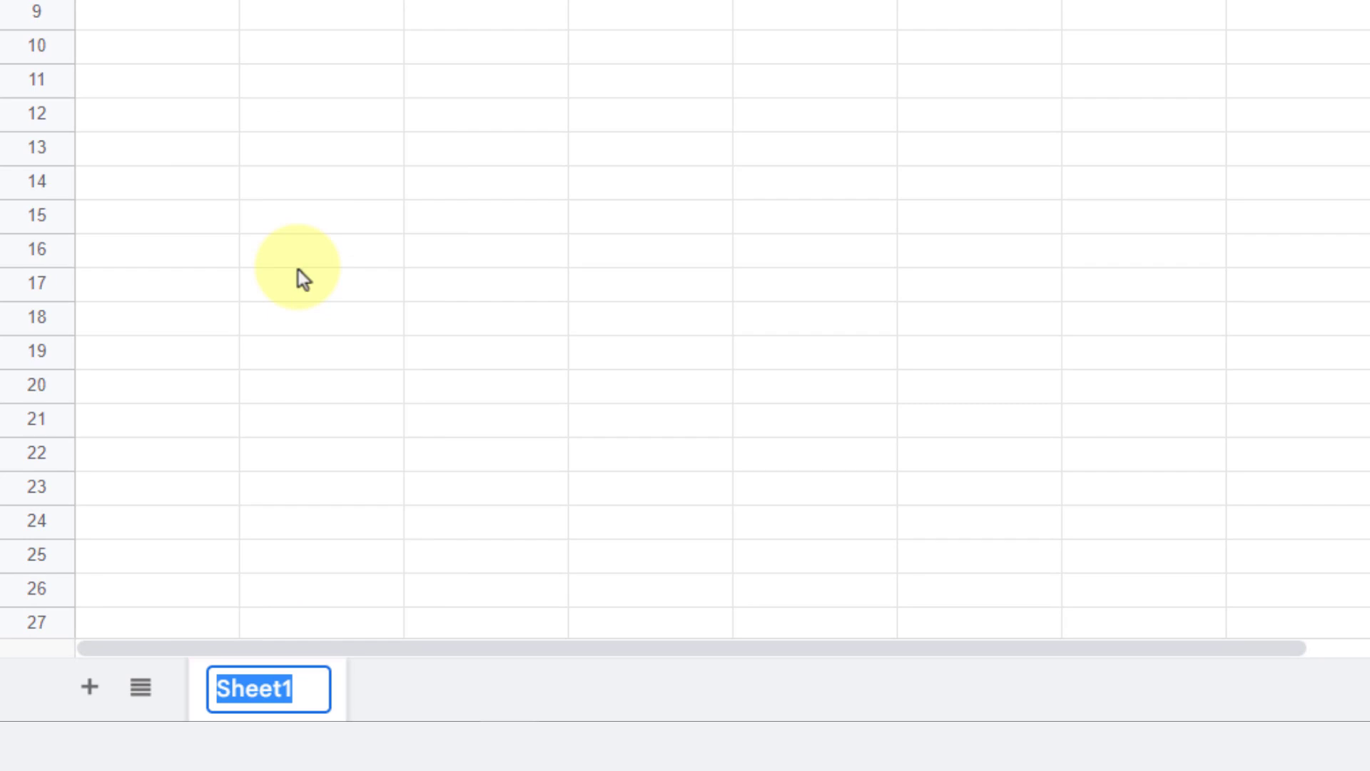
{"action": "type", "text": "Dash"}
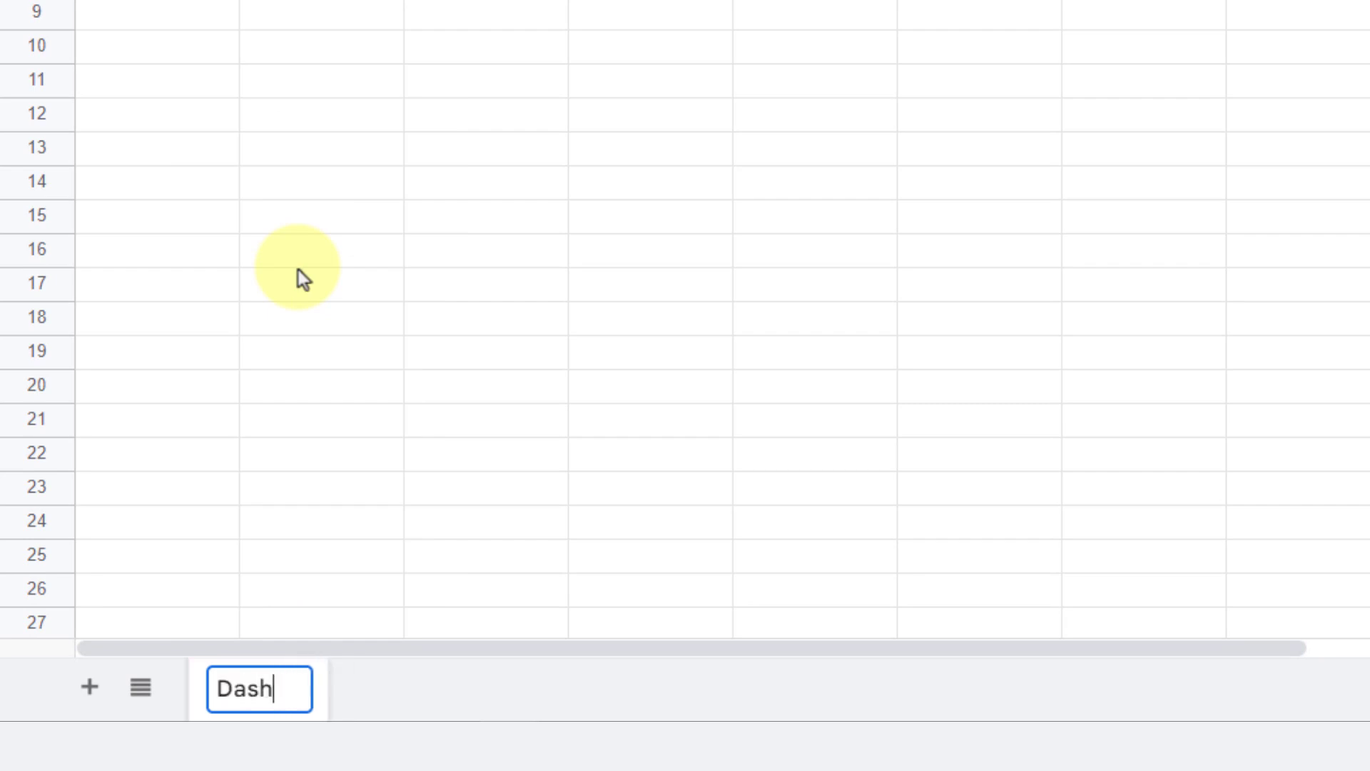
{"action": "type", "text": "board"}
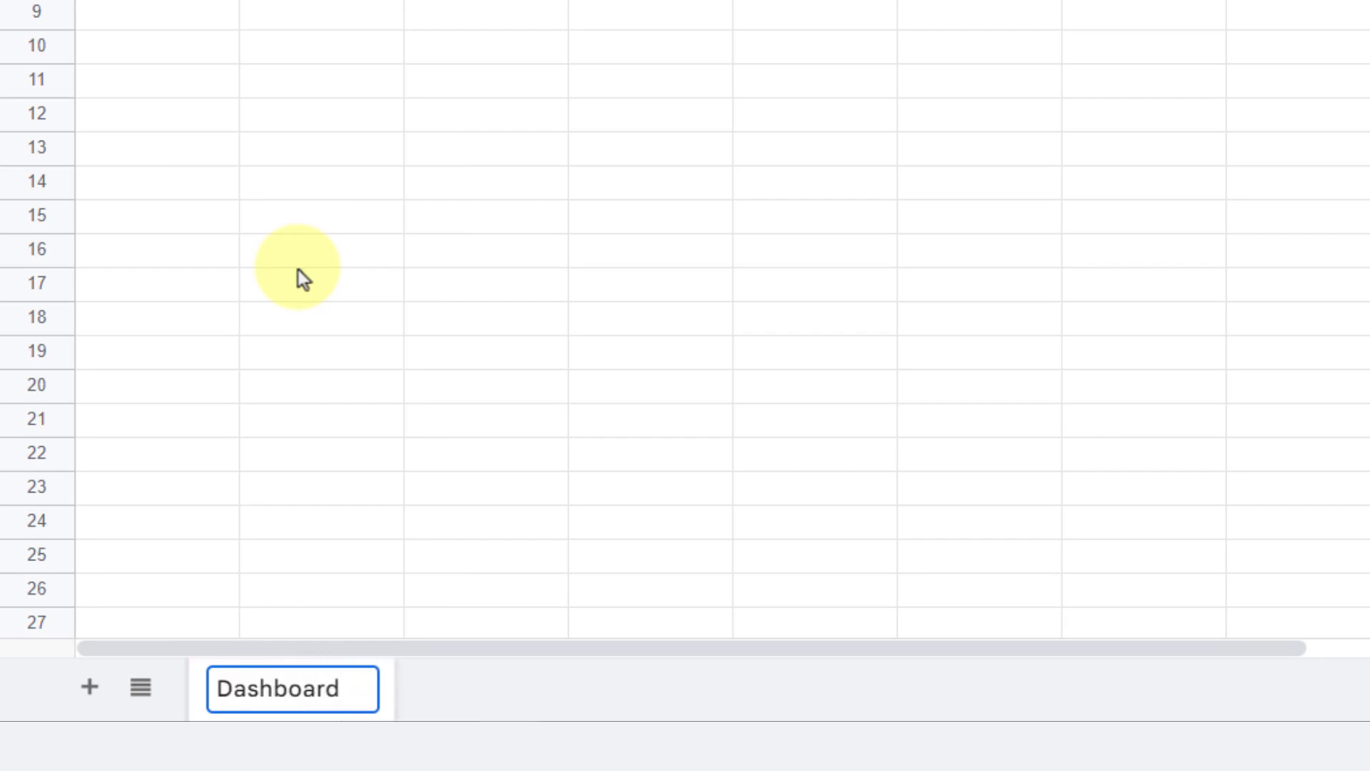
{"action": "left_click", "coordinate": [467, 699]}
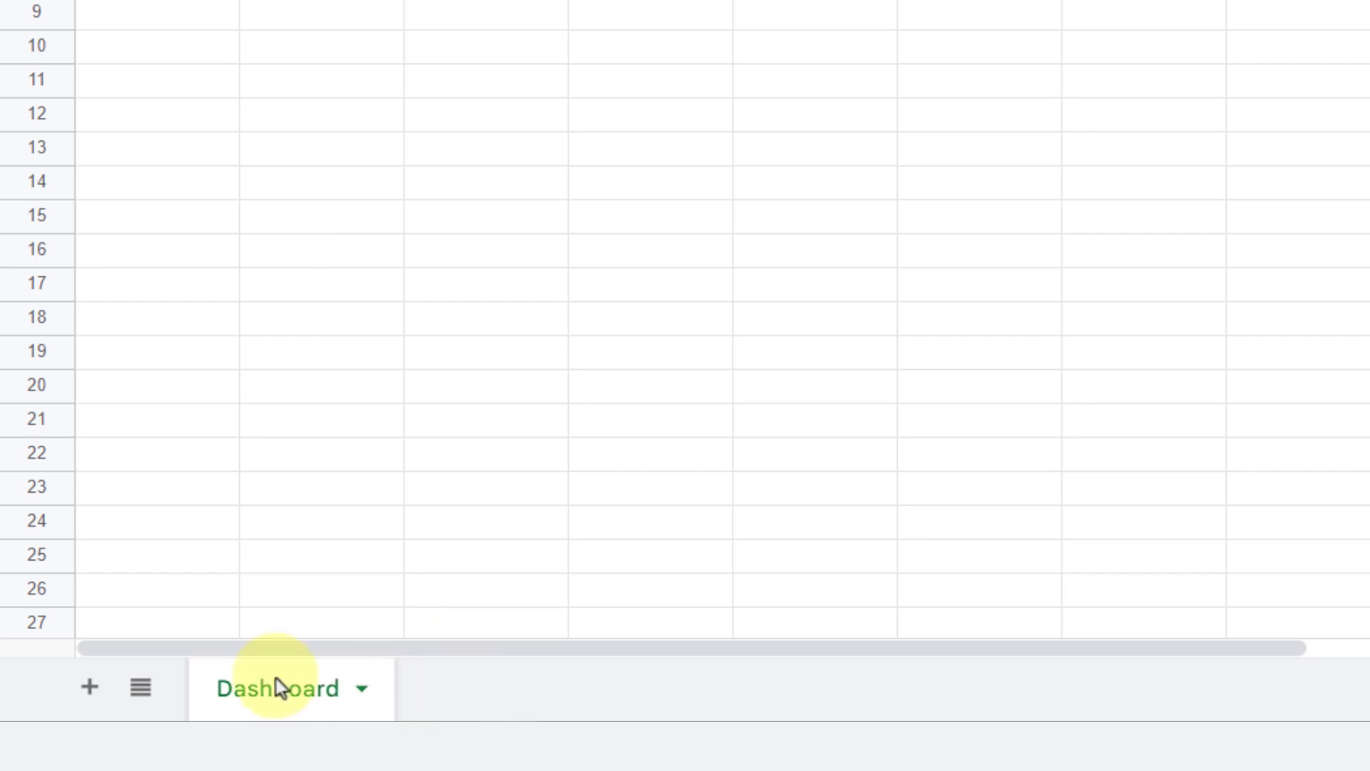
Add three new sheets after the Dashboard sheet.
{"action": "left_click", "coordinate": [90, 691]}
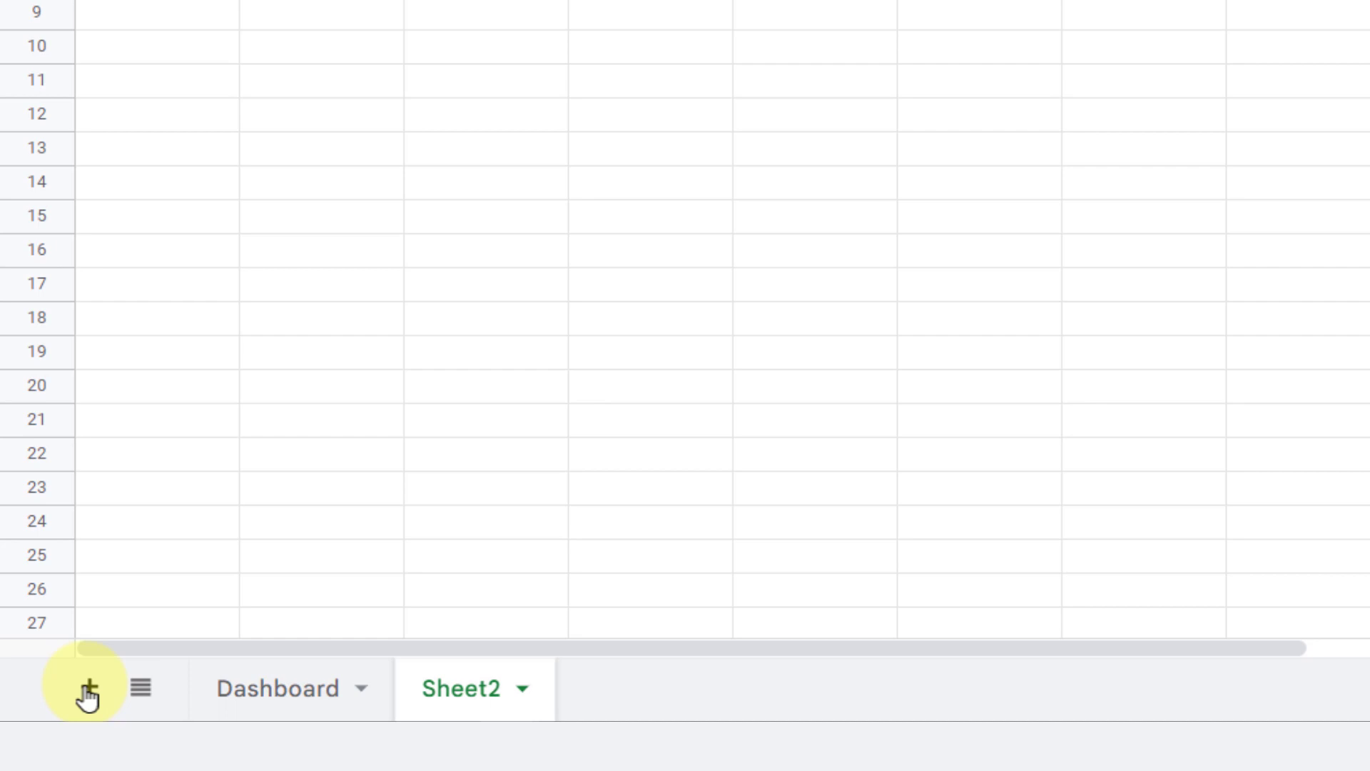
{"action": "left_click", "coordinate": [89, 691]}
{"action": "left_click", "coordinate": [90, 691]}
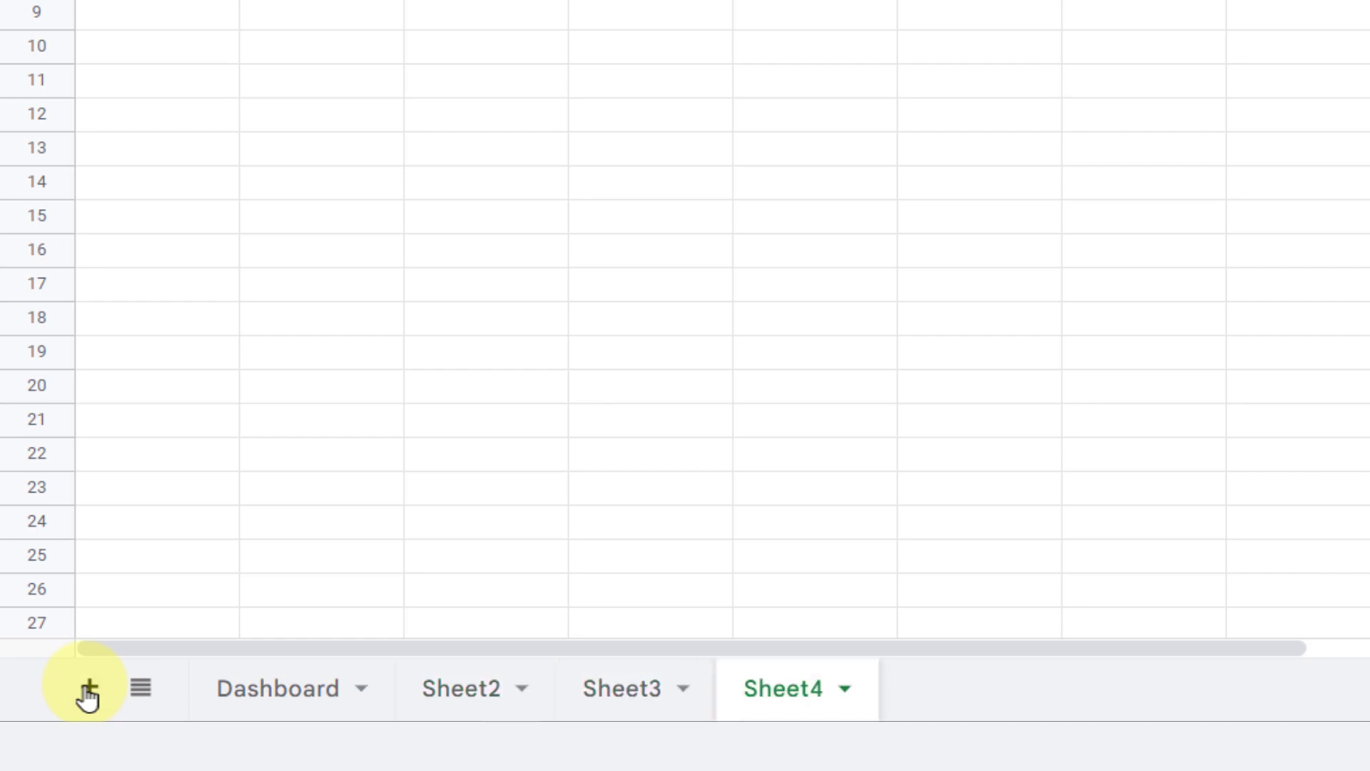
Rename Sheet2, Sheet3 and Sheet4 as "Data", "drop down list" and "chart data".
{"action": "double_click", "coordinate": [445, 689]}
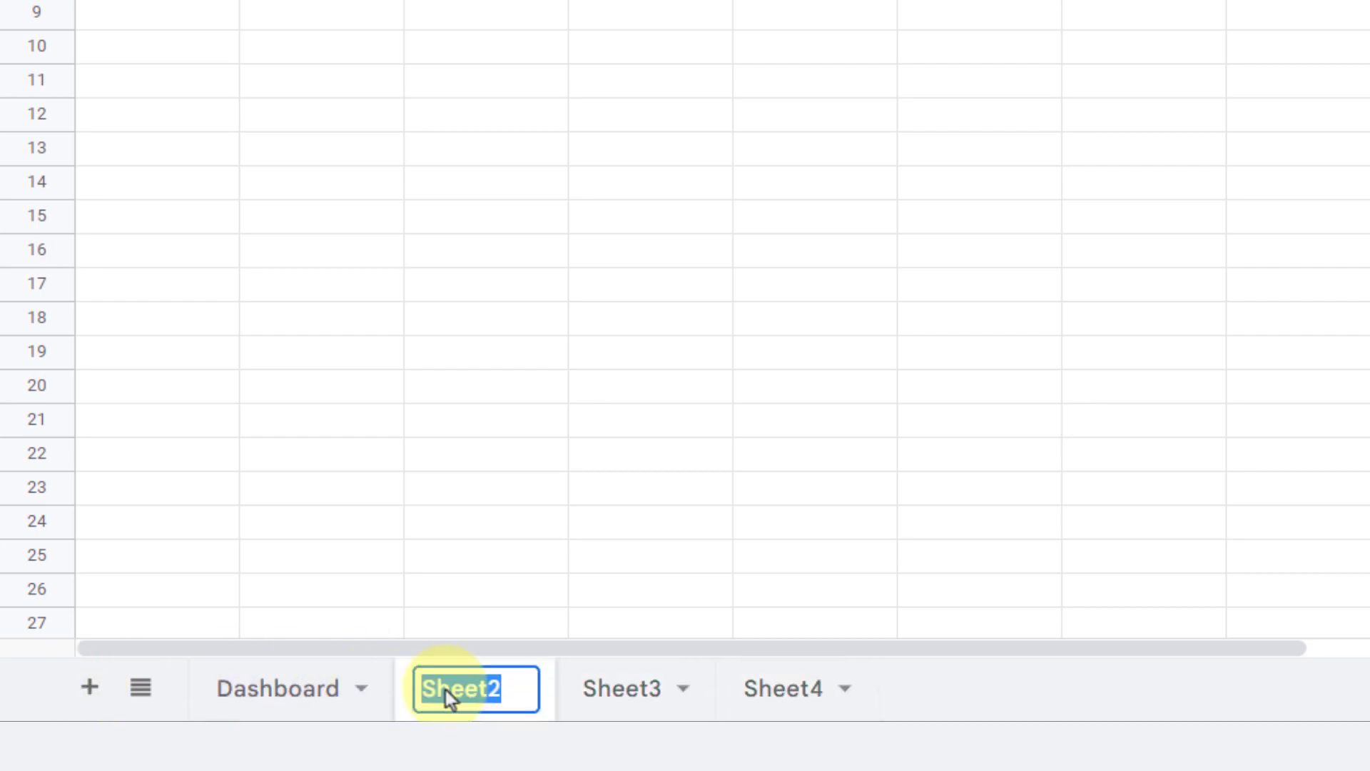
{"action": "type", "text": "Data"}
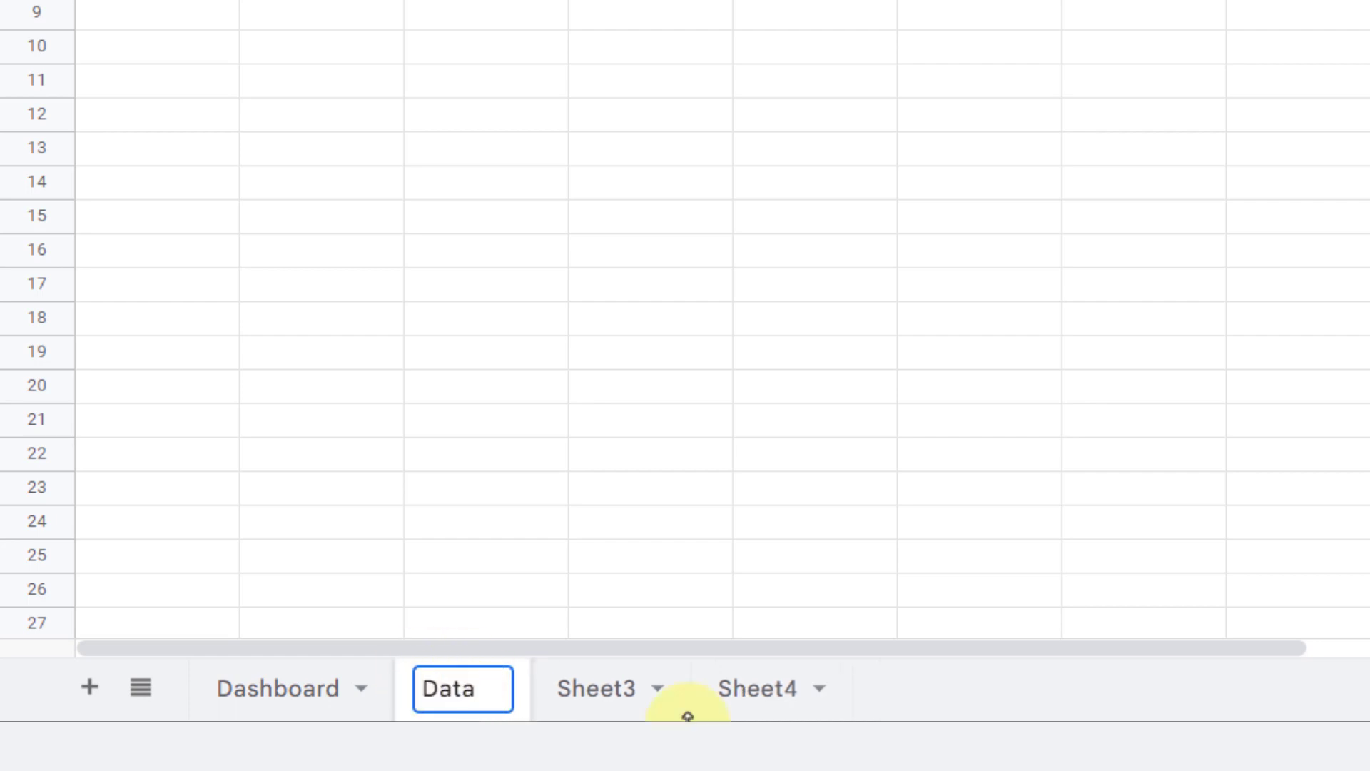
{"action": "double_click", "coordinate": [633, 692]}
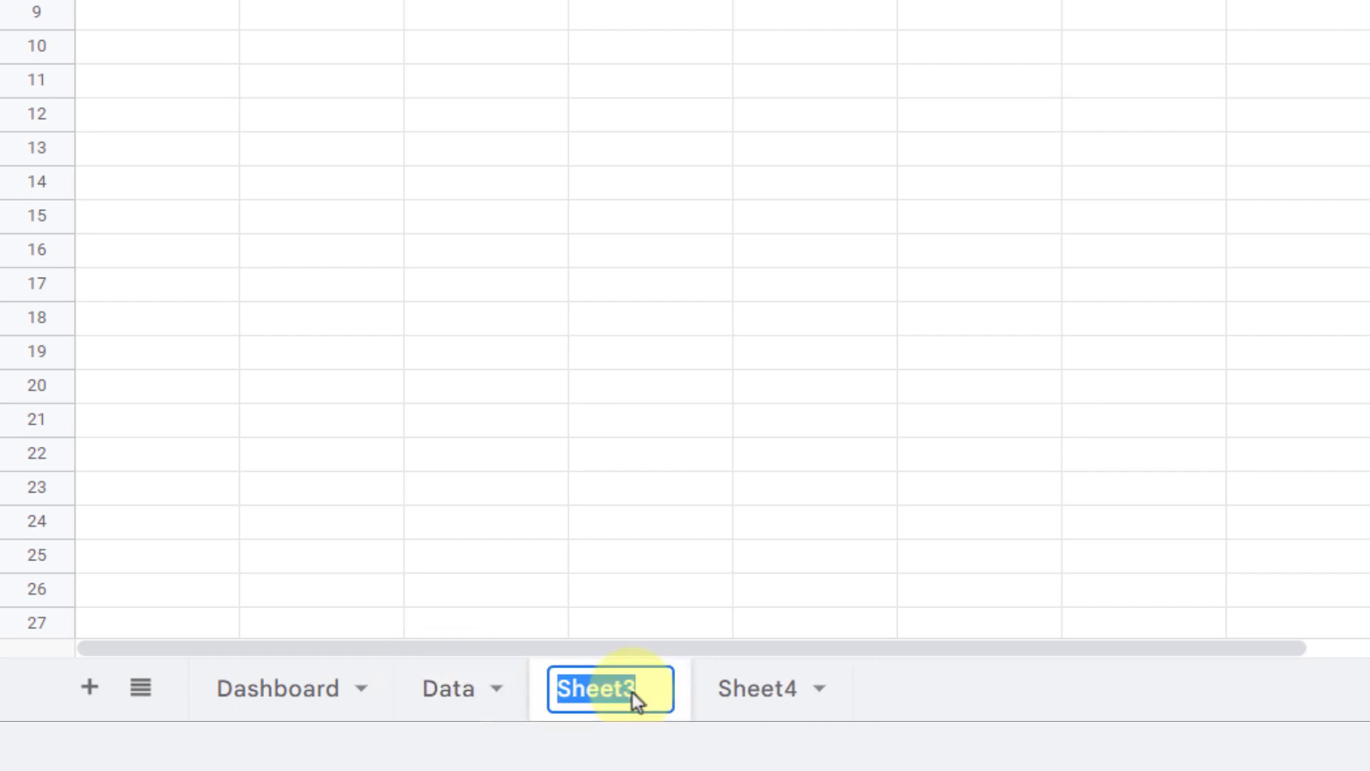
{"action": "type", "text": "drop"}
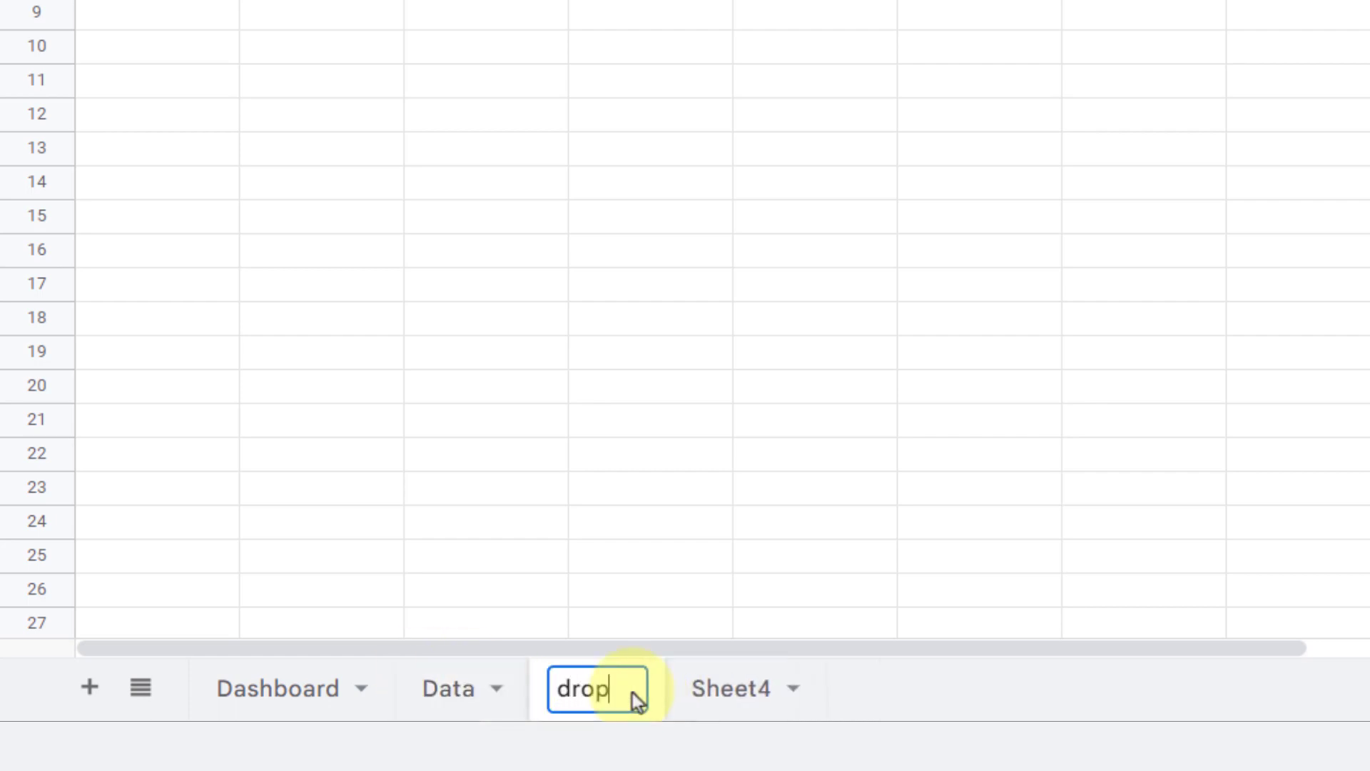
{"action": "type", "text": " down list"}
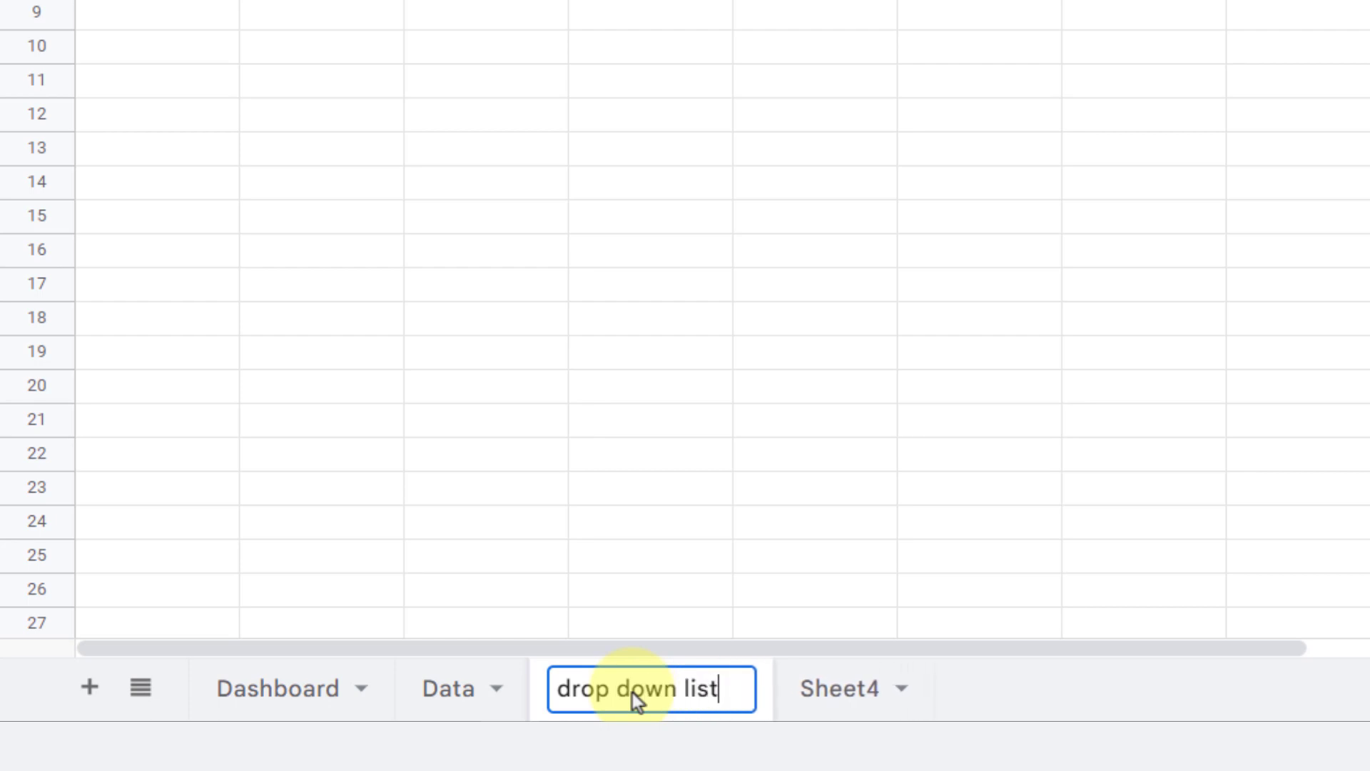
{"action": "double_click", "coordinate": [820, 678]}
{"action": "type", "text": "chart data"}
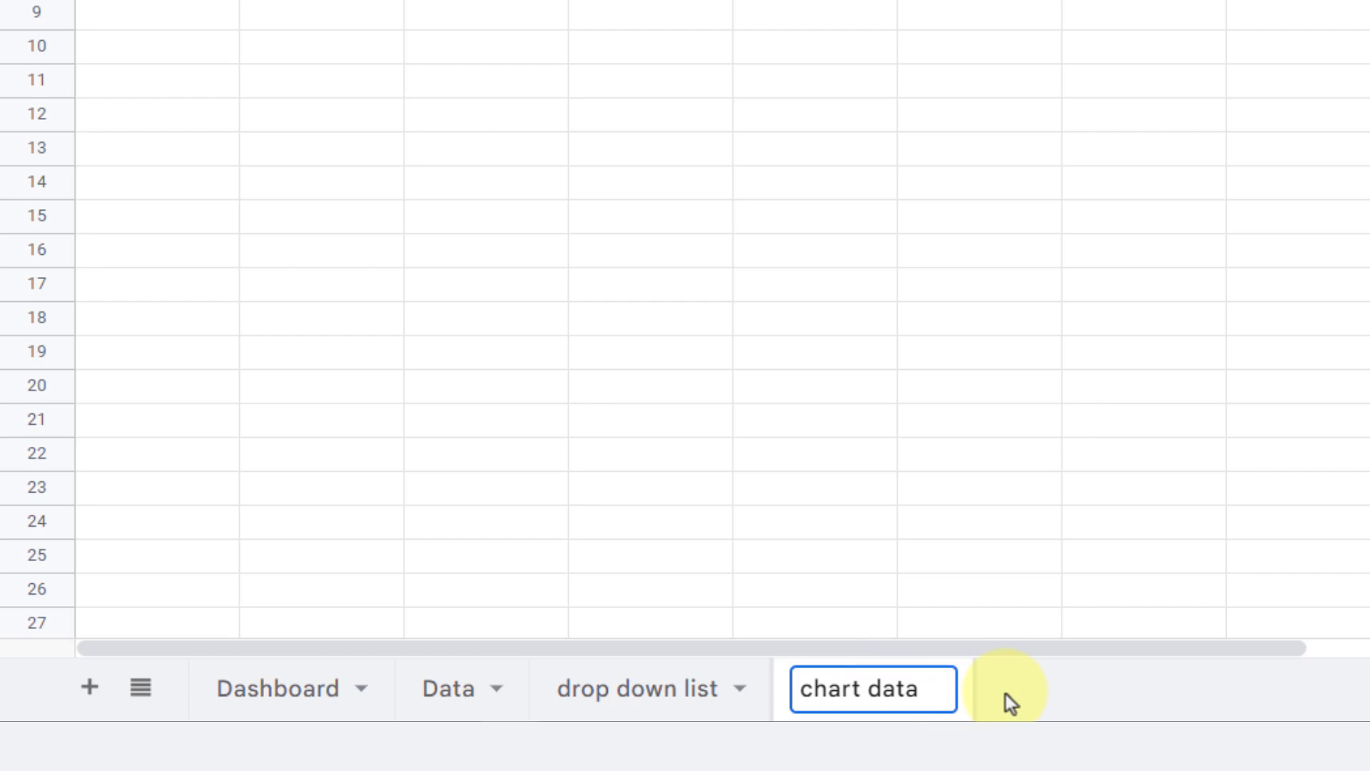
{"action": "key", "text": "Return"}
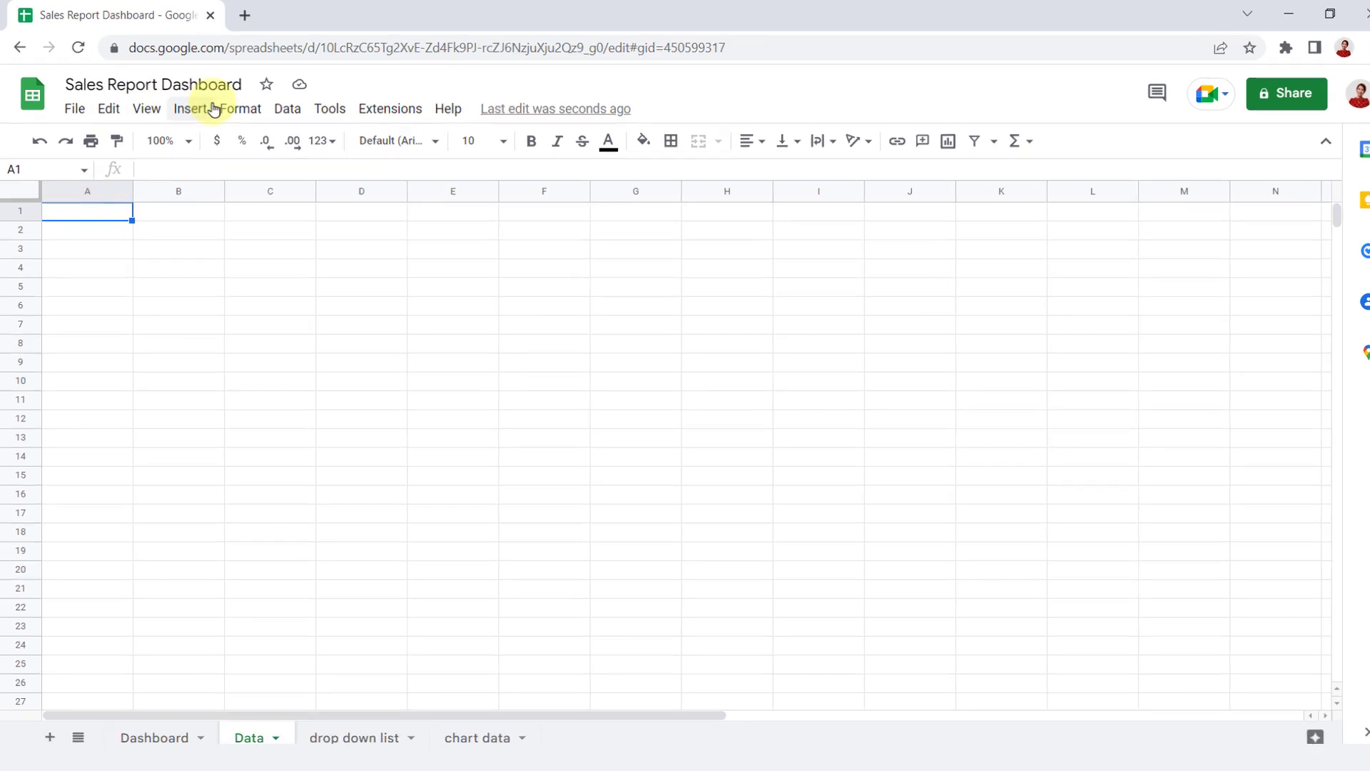
On the Data sheet, make row 1 taller and enter the headers Id, Product, Country and Sale amount in A1:D1.
{"action": "left_click_drag", "start_coordinate": [49, 318], "coordinate": [47, 339]}
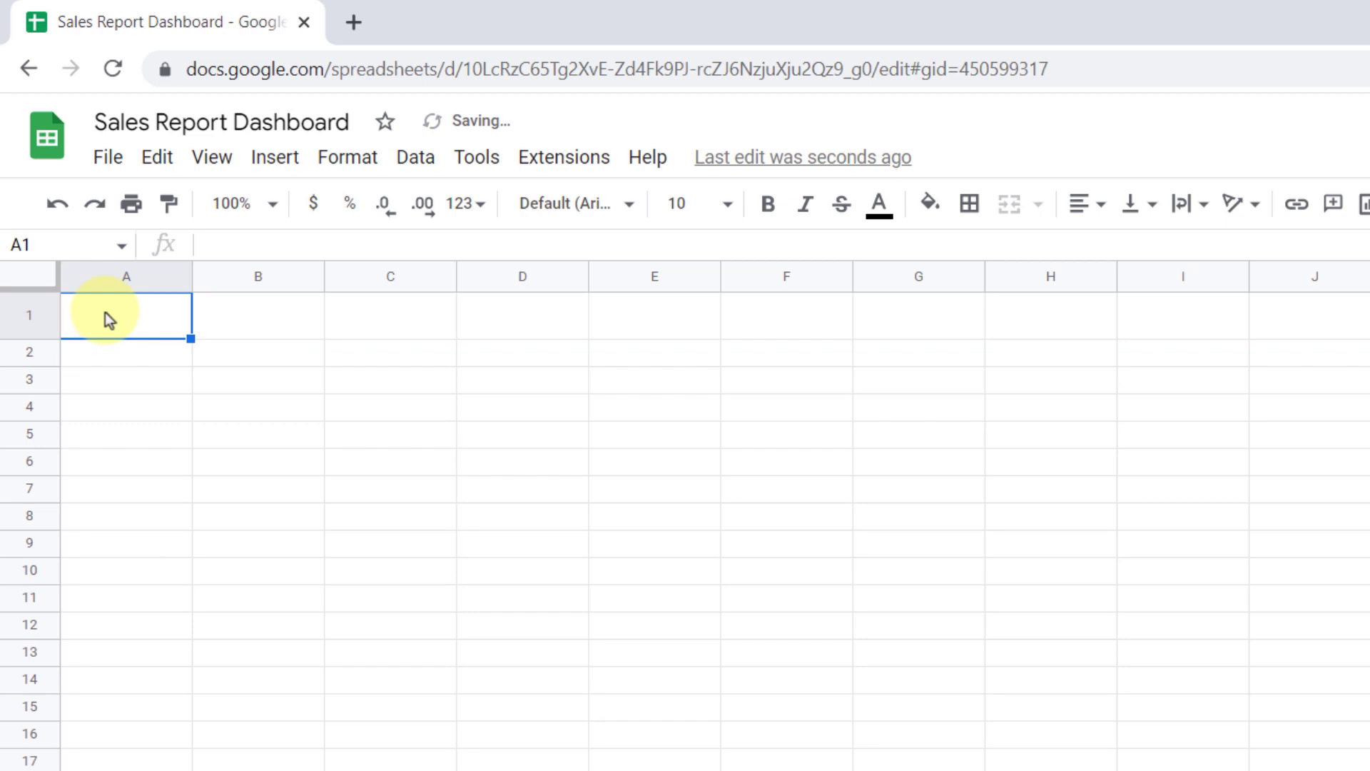
{"action": "type", "text": "Id"}
{"action": "key", "text": "Tab"}
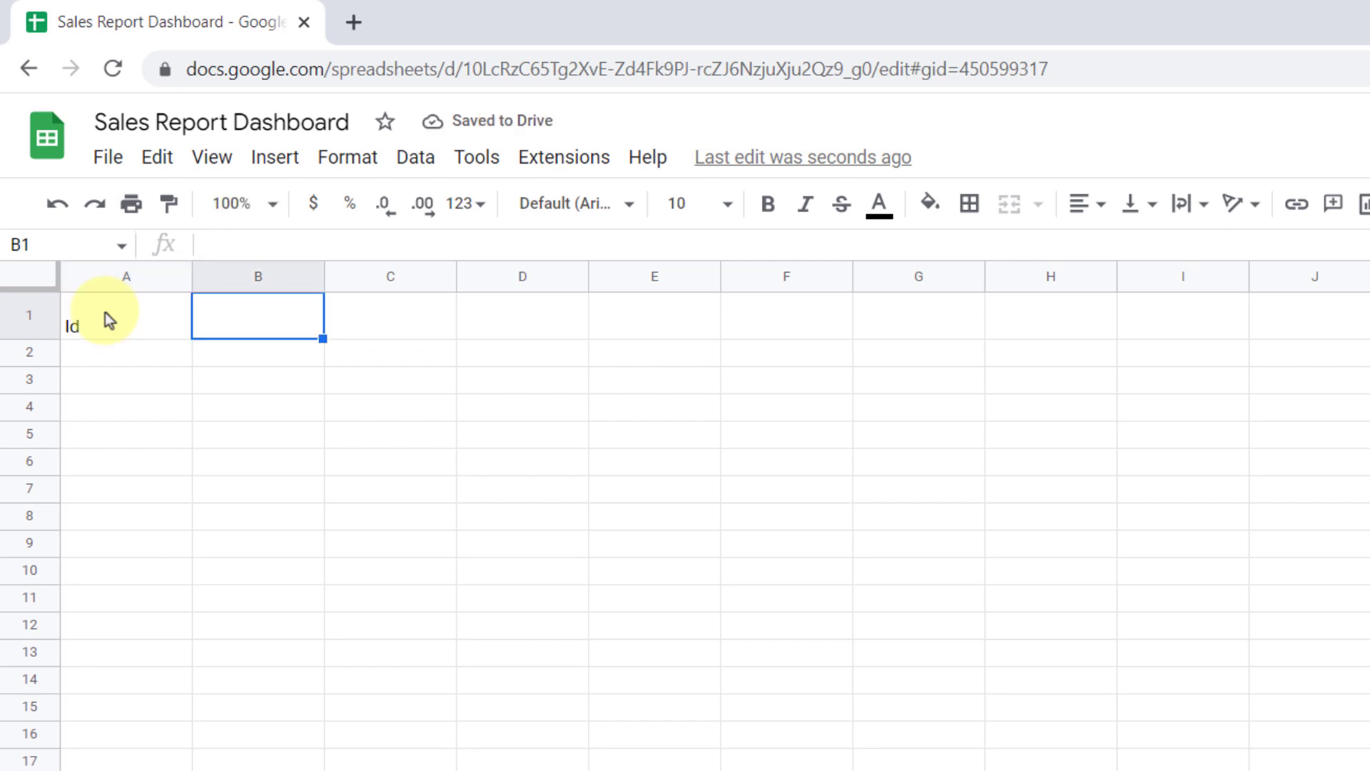
{"action": "type", "text": "Product"}
{"action": "key", "text": "Tab"}
{"action": "type", "text": "Country"}
{"action": "key", "text": "Tab"}
{"action": "type", "text": "Sale amount"}
{"action": "key", "text": "Tab"}
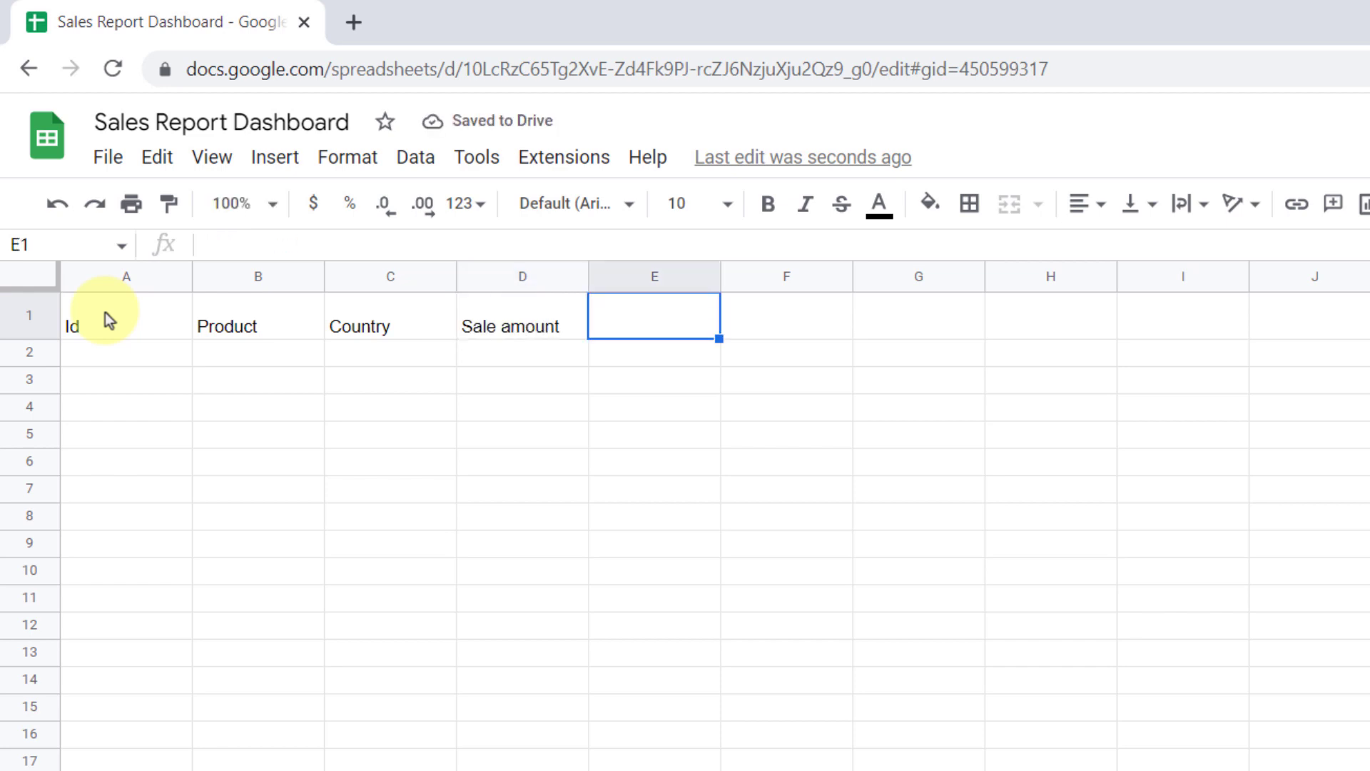
Enter the headers unit price, cost, revenue, date and month in cells E1 to I1.
{"action": "type", "text": "unit p"}
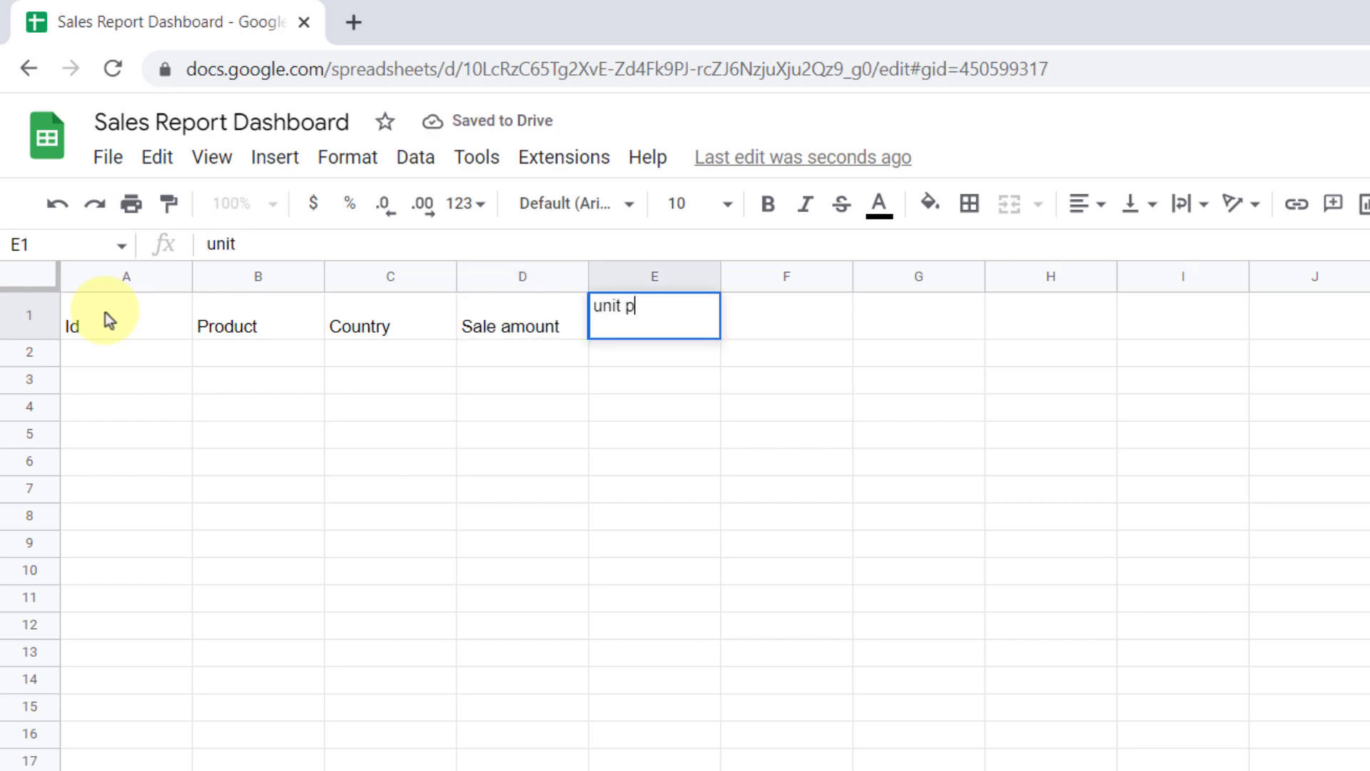
{"action": "type", "text": "rice"}
{"action": "key", "text": "Tab"}
{"action": "type", "text": "cost"}
{"action": "key", "text": "Tab"}
{"action": "type", "text": "revenue"}
{"action": "key", "text": "Tab"}
{"action": "type", "text": "date"}
{"action": "key", "text": "Tab"}
{"action": "type", "text": "month"}
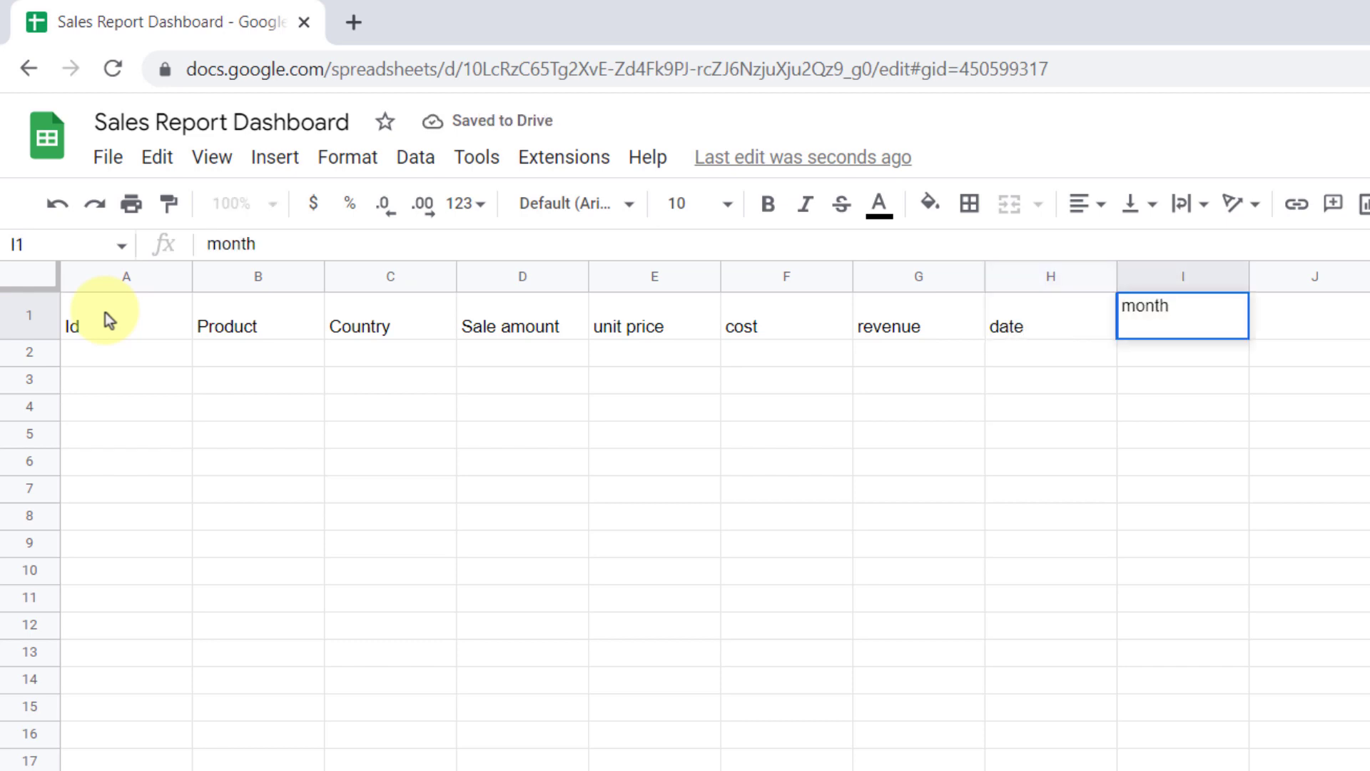
{"action": "key", "text": "Tab"}
Complete the header row with sale team, advertising platform and total paid for advertising in cells J1 to L1.
{"action": "type", "text": "sa"}
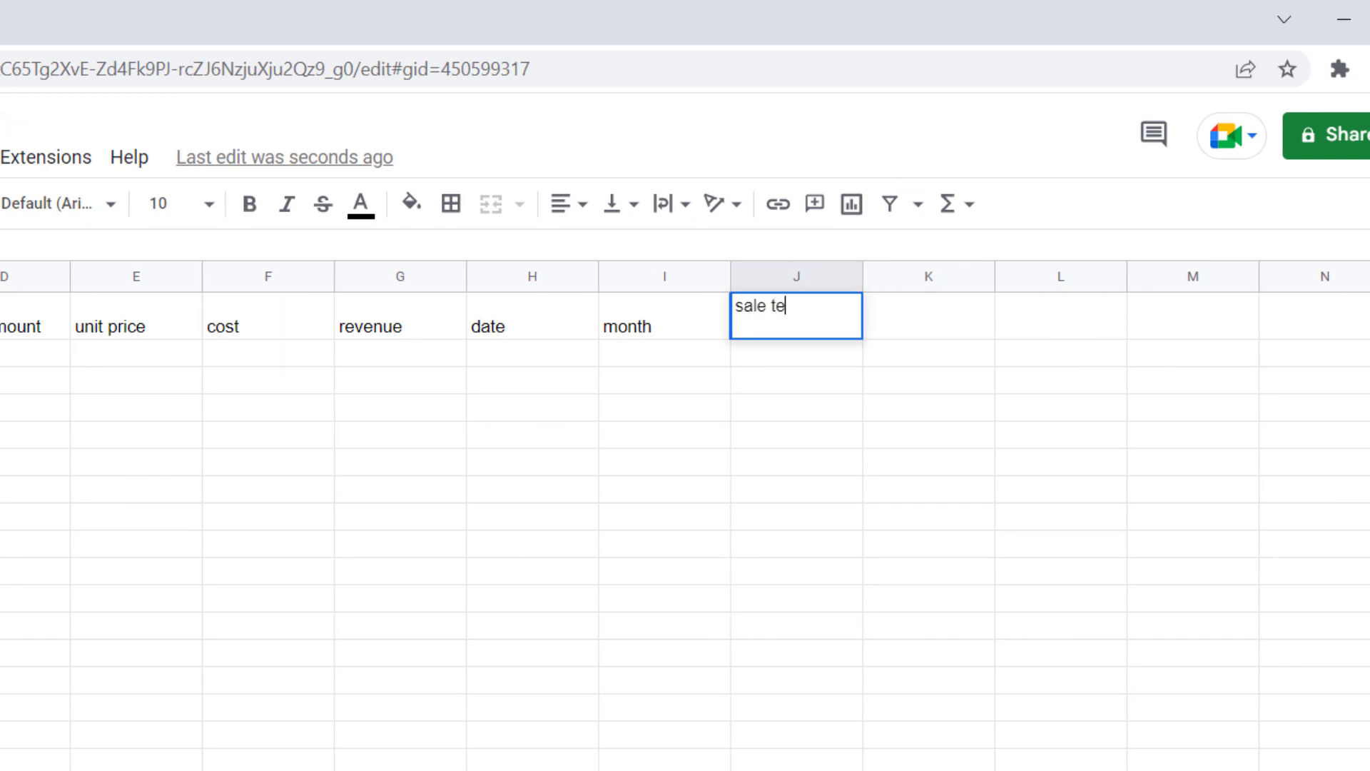
{"action": "key", "text": "Tab"}
{"action": "type", "text": "advetrtisi"}
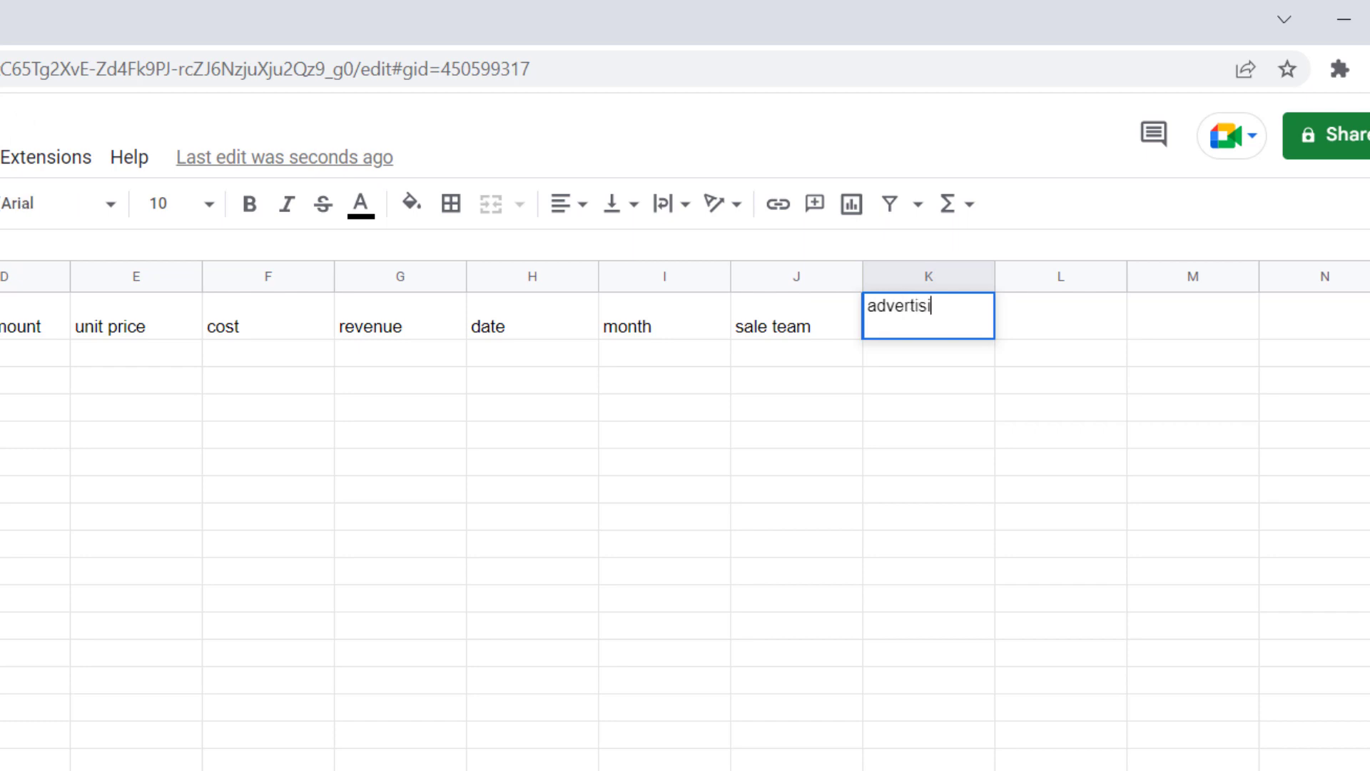
{"action": "type", "text": "ng platorm"}
{"action": "key", "text": "Tab"}
{"action": "type", "text": "total paid for advertising"}
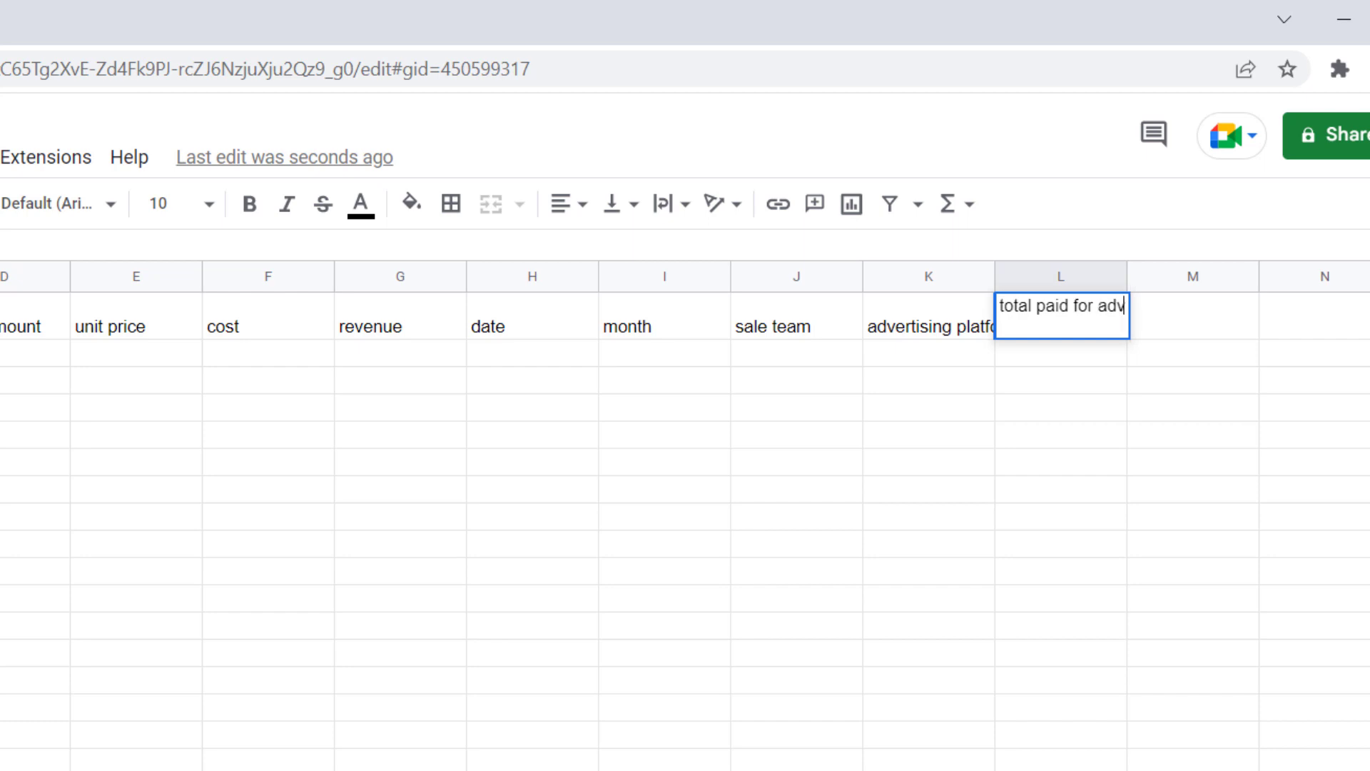
{"action": "key", "text": "Return"}
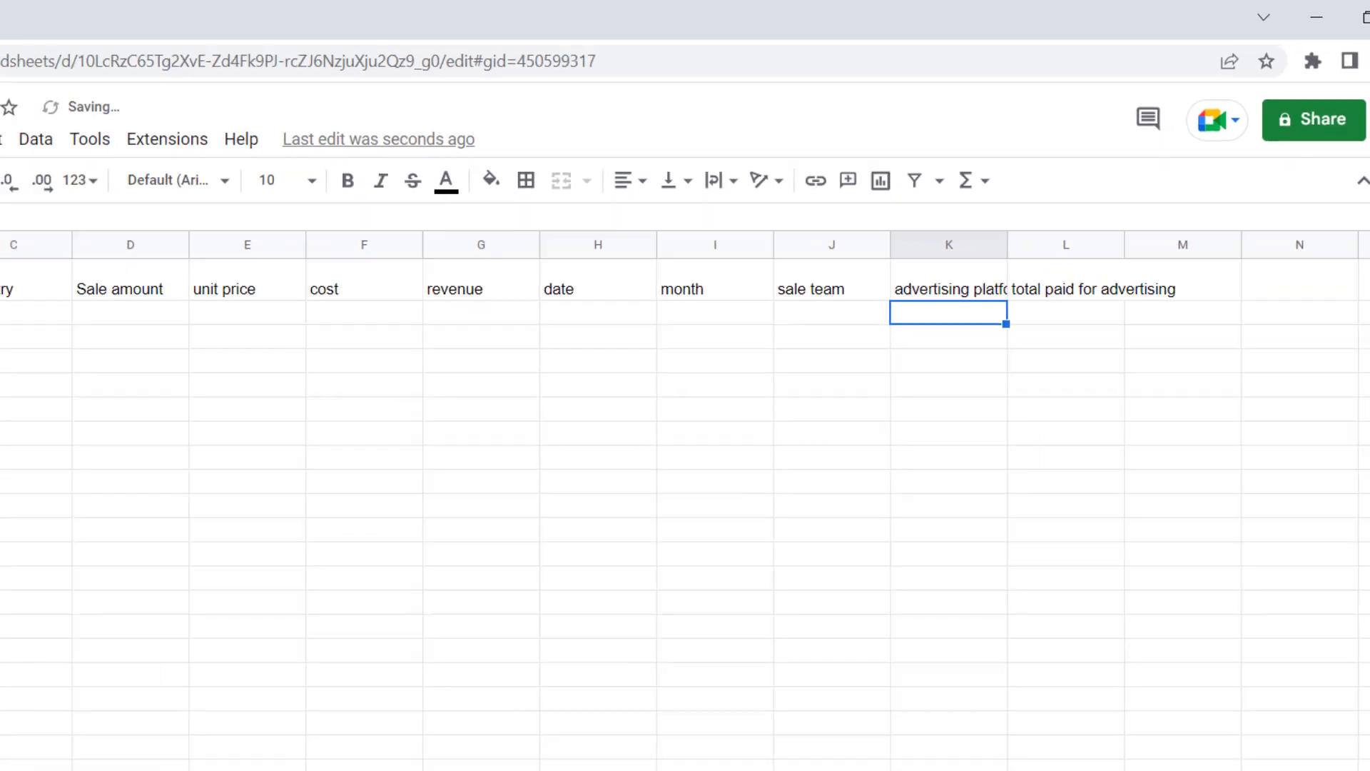
Center the headers in A1:L1 horizontally and fit the widths of the advertising columns K and L to their text.
{"action": "left_click", "coordinate": [633, 180]}
{"action": "left_click", "coordinate": [652, 219]}
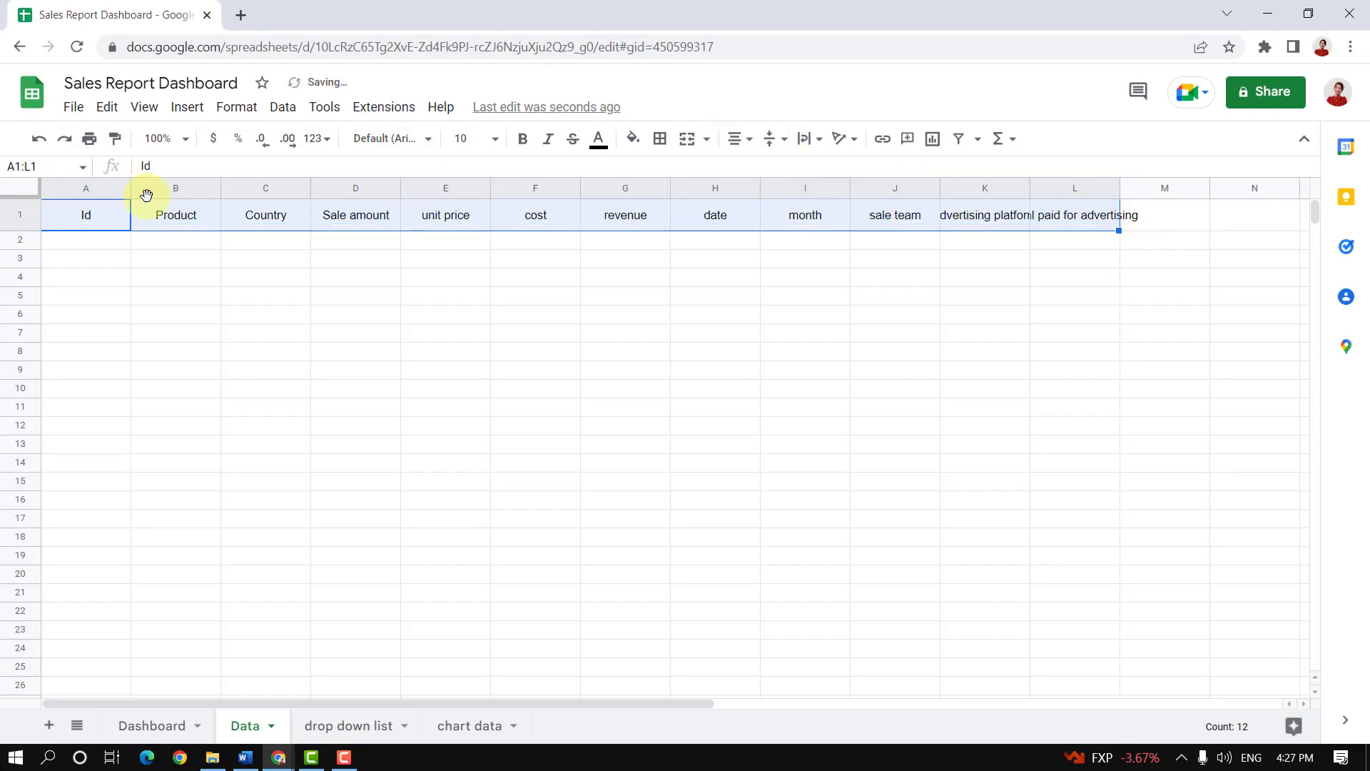
{"action": "double_click", "coordinate": [1120, 188]}
{"action": "double_click", "coordinate": [1029, 188]}
Format the header row with larger bold text and a light blue fill, and refit the column widths to the headers.
{"action": "left_click", "coordinate": [389, 138]}
{"action": "left_click", "coordinate": [398, 344]}
{"action": "left_click", "coordinate": [389, 138]}
{"action": "left_click", "coordinate": [418, 243]}
{"action": "left_click", "coordinate": [633, 138]}
{"action": "left_click", "coordinate": [757, 255]}
{"action": "left_click", "coordinate": [522, 138]}
{"action": "left_click", "coordinate": [457, 138]}
{"action": "left_click", "coordinate": [462, 368]}
{"action": "double_click", "coordinate": [1177, 188]}
{"action": "double_click", "coordinate": [1049, 188]}
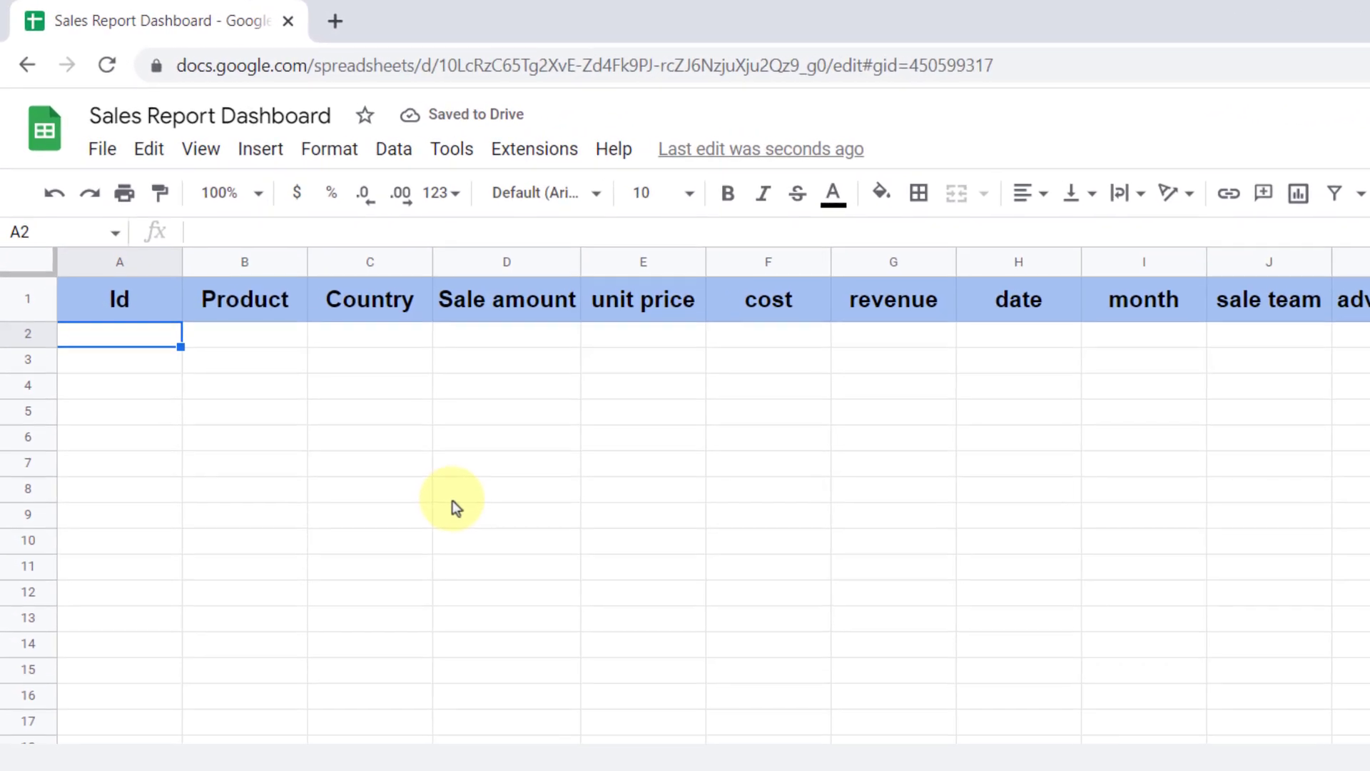
Enter the Id values 1 and 2 in cells A2 and A3 of the Data sheet.
{"action": "type", "text": "1"}
{"action": "key", "text": "Return"}
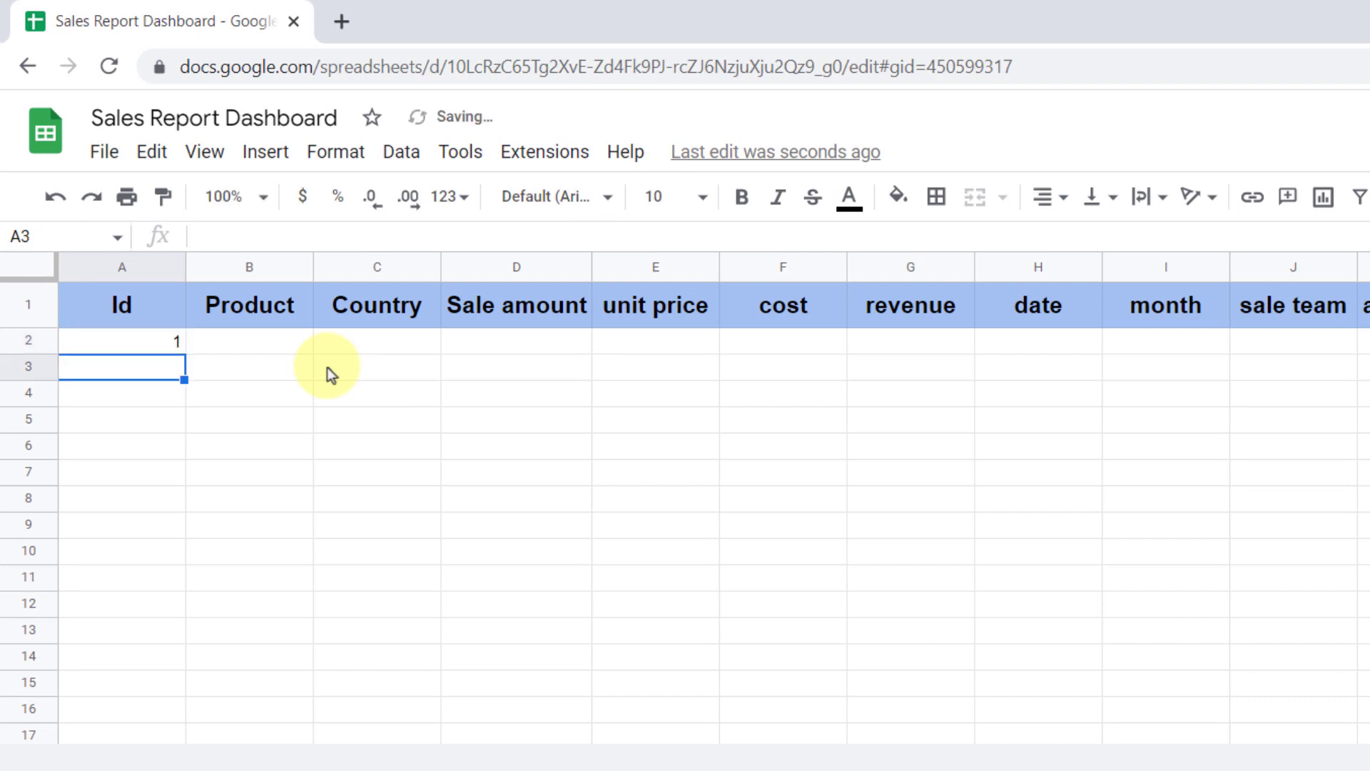
{"action": "type", "text": "2"}
{"action": "key", "text": "Return"}
{"action": "key", "text": "Up"}
{"action": "key", "text": "Up"}
{"action": "key", "text": "Right"}
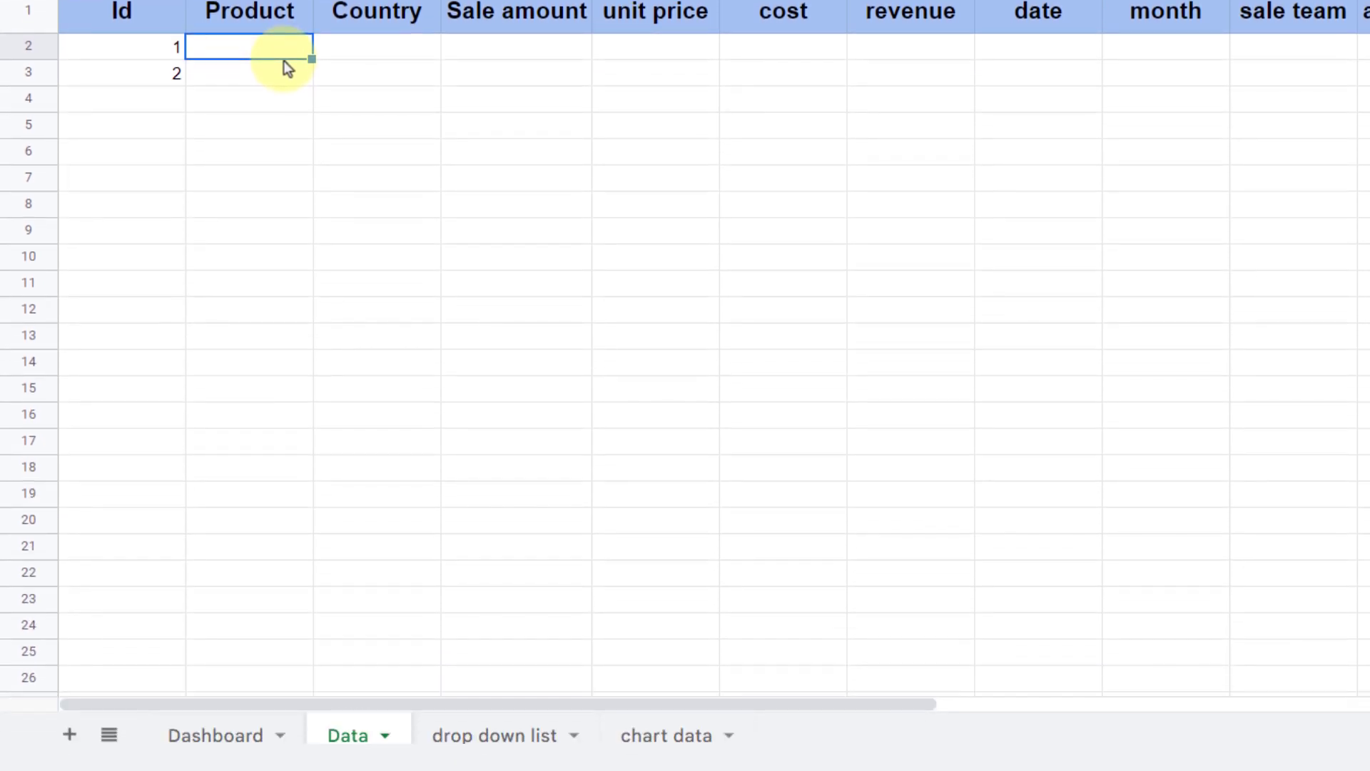
On the drop down list sheet, start column A with the header Product and the items Laptop and personal computer.
{"action": "left_click", "coordinate": [500, 735]}
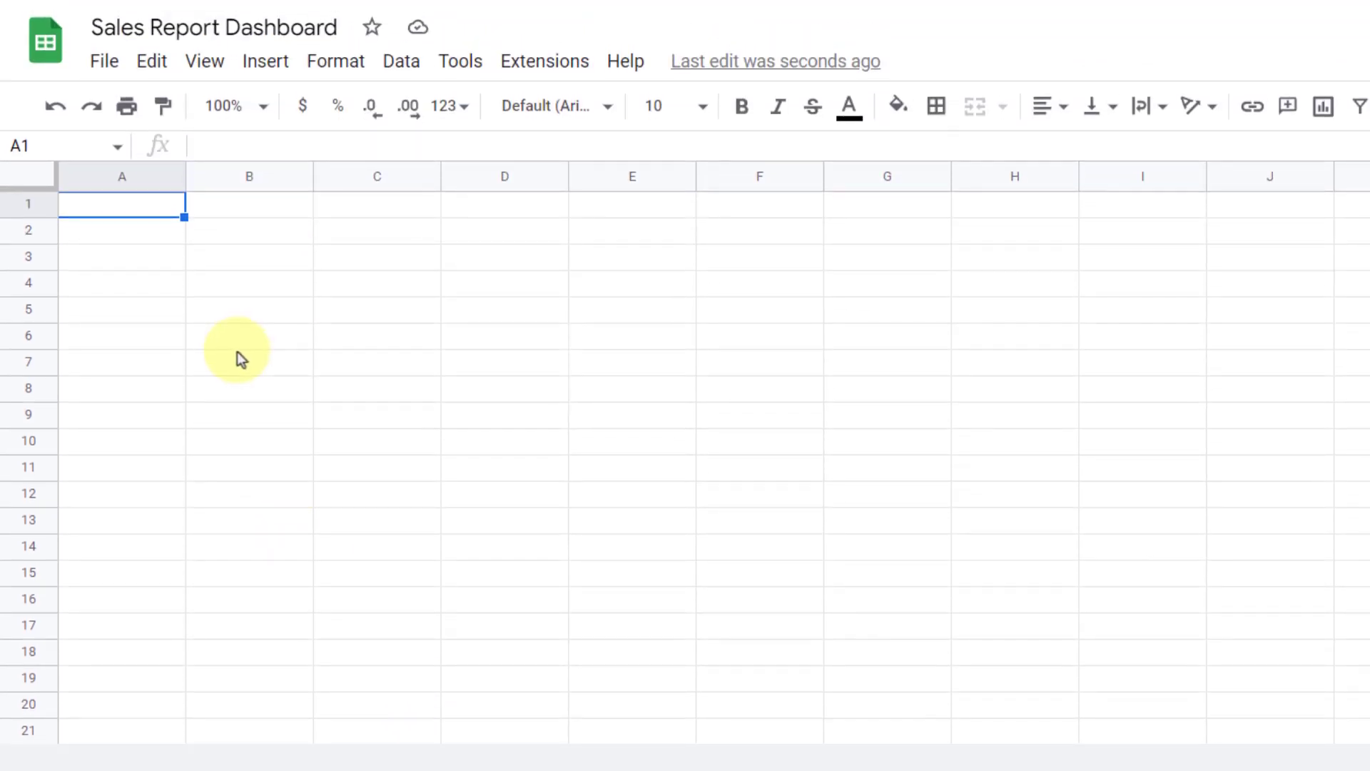
{"action": "type", "text": "Product"}
{"action": "key", "text": "Return"}
{"action": "type", "text": "Laptop"}
{"action": "key", "text": "Return"}
{"action": "type", "text": "personal "}
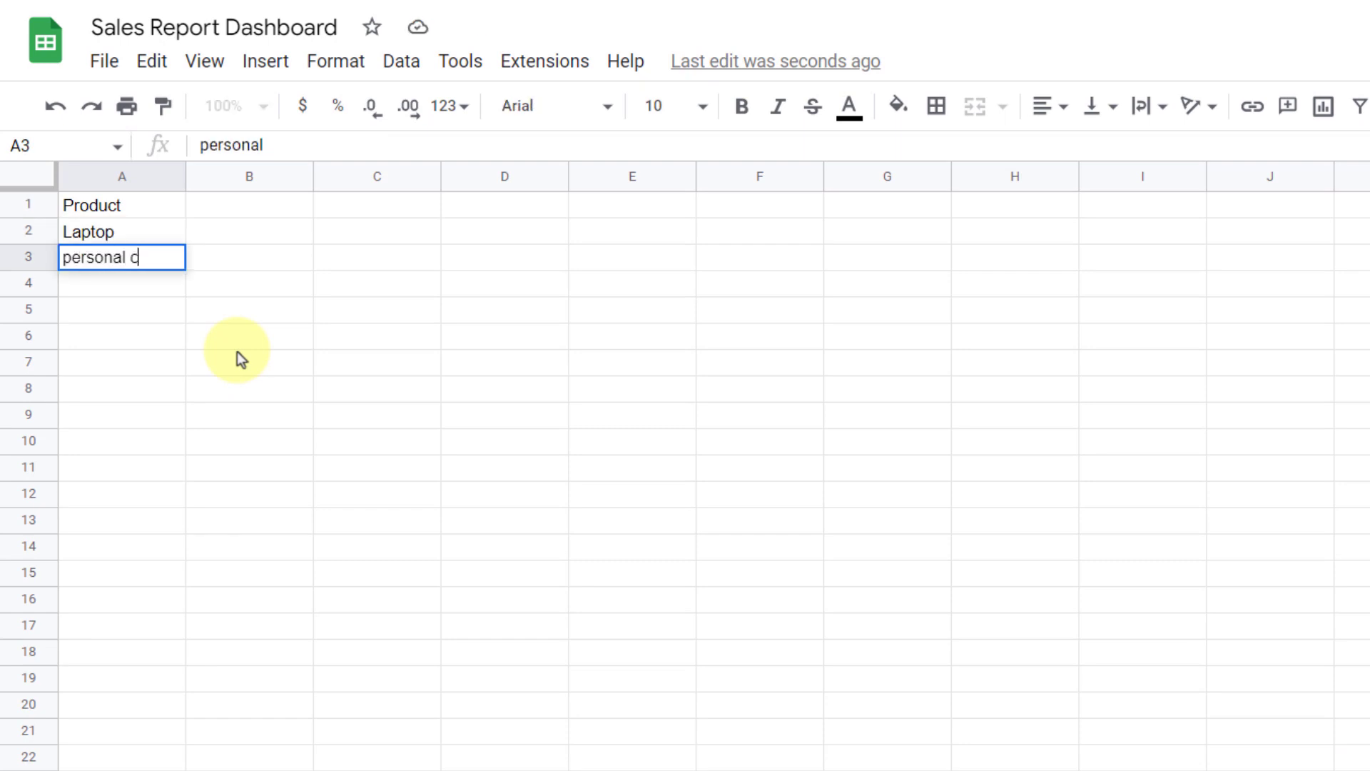
{"action": "type", "text": "computer"}
{"action": "key", "text": "Return"}
Fit column A to its text and continue the product list with Printer, Scanner, Tablet and Mobile.
{"action": "left_click_drag", "start_coordinate": [186, 175], "coordinate": [124, 175]}
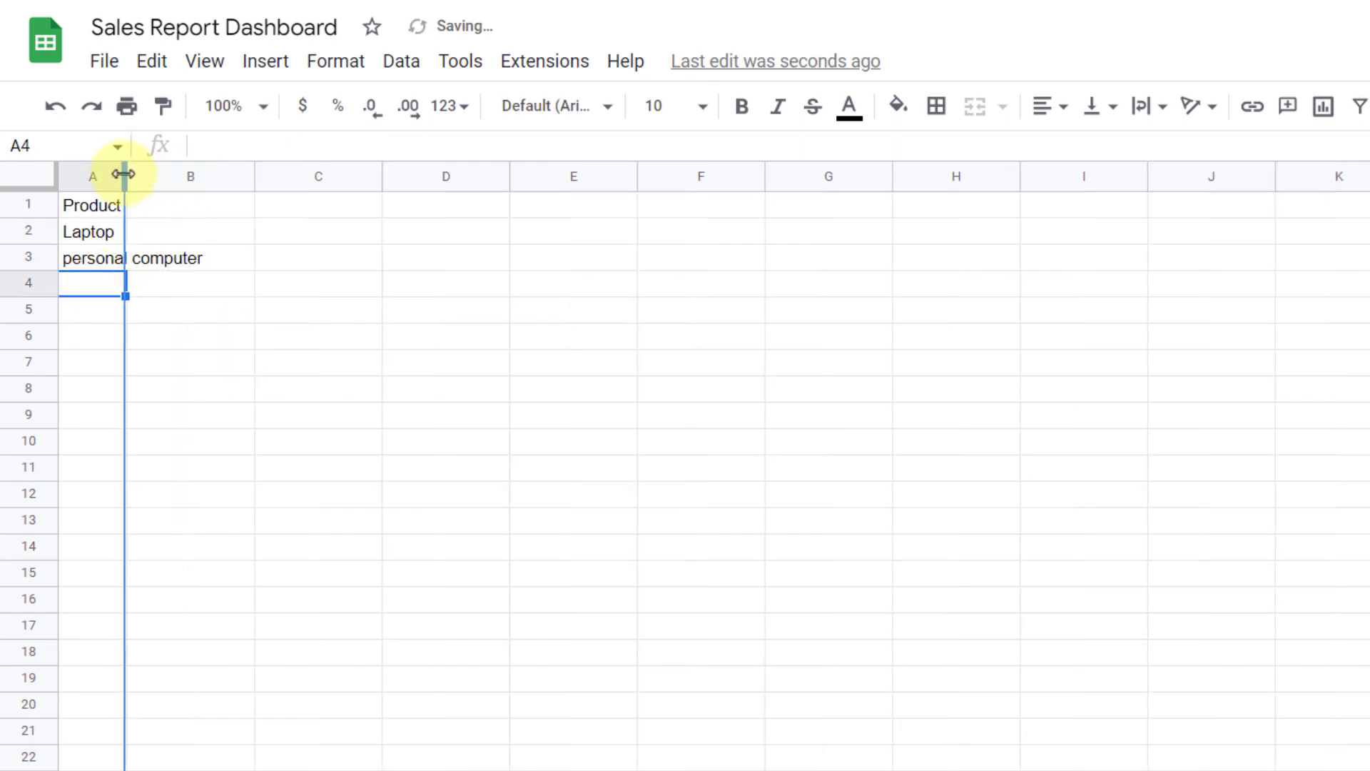
{"action": "double_click", "coordinate": [124, 174]}
{"action": "type", "text": "Printer"}
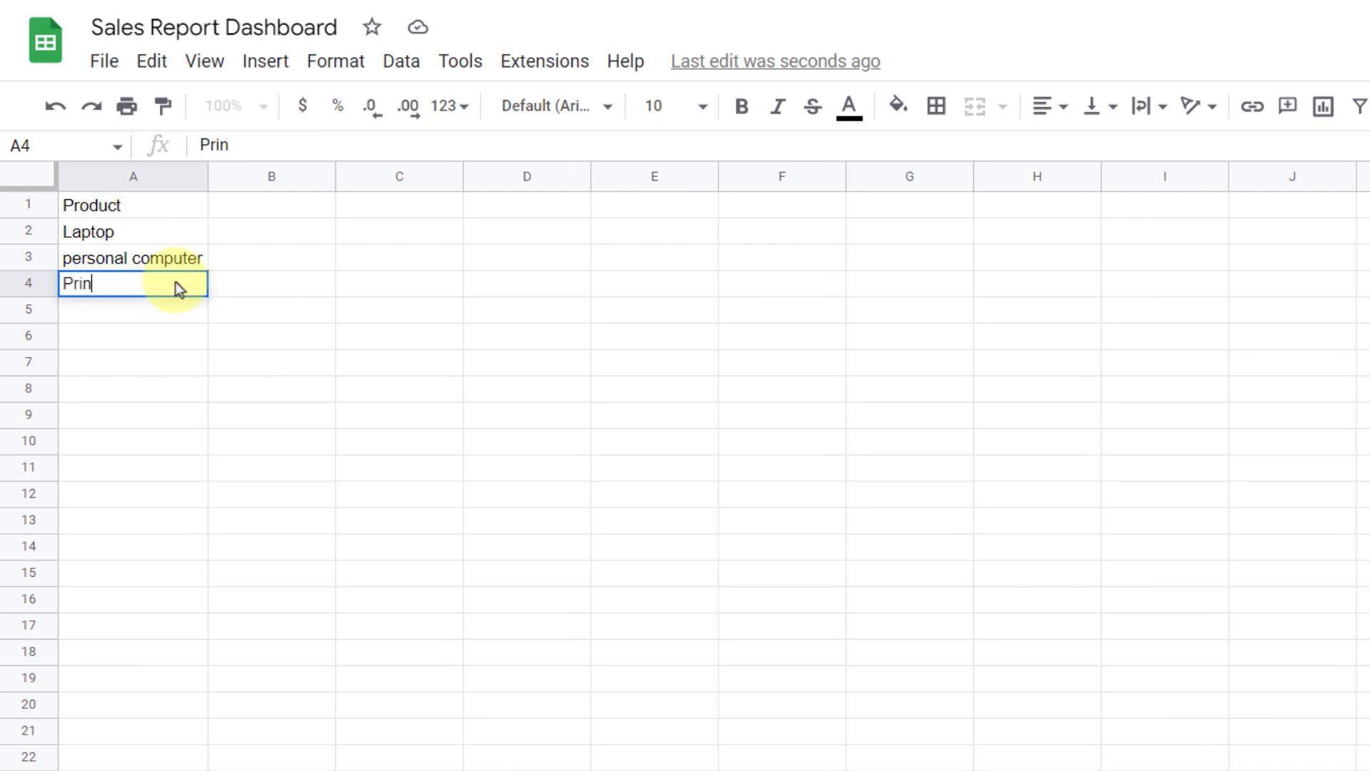
{"action": "key", "text": "Return"}
{"action": "type", "text": "Scanner Tablet Mobile"}
{"action": "left_click", "coordinate": [142, 400]}
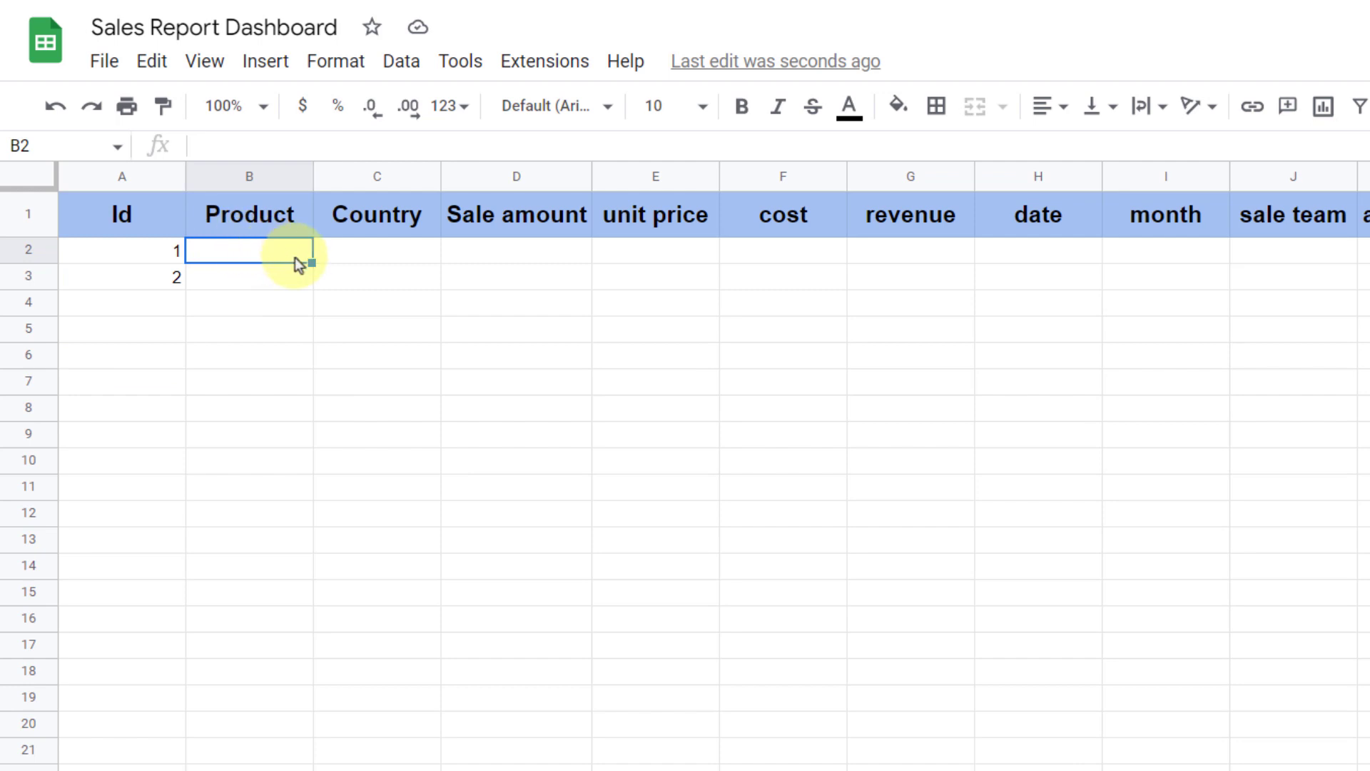
Open data validation for cell B2 in the Product column and use the List from a range criteria.
{"action": "left_click", "coordinate": [393, 71]}
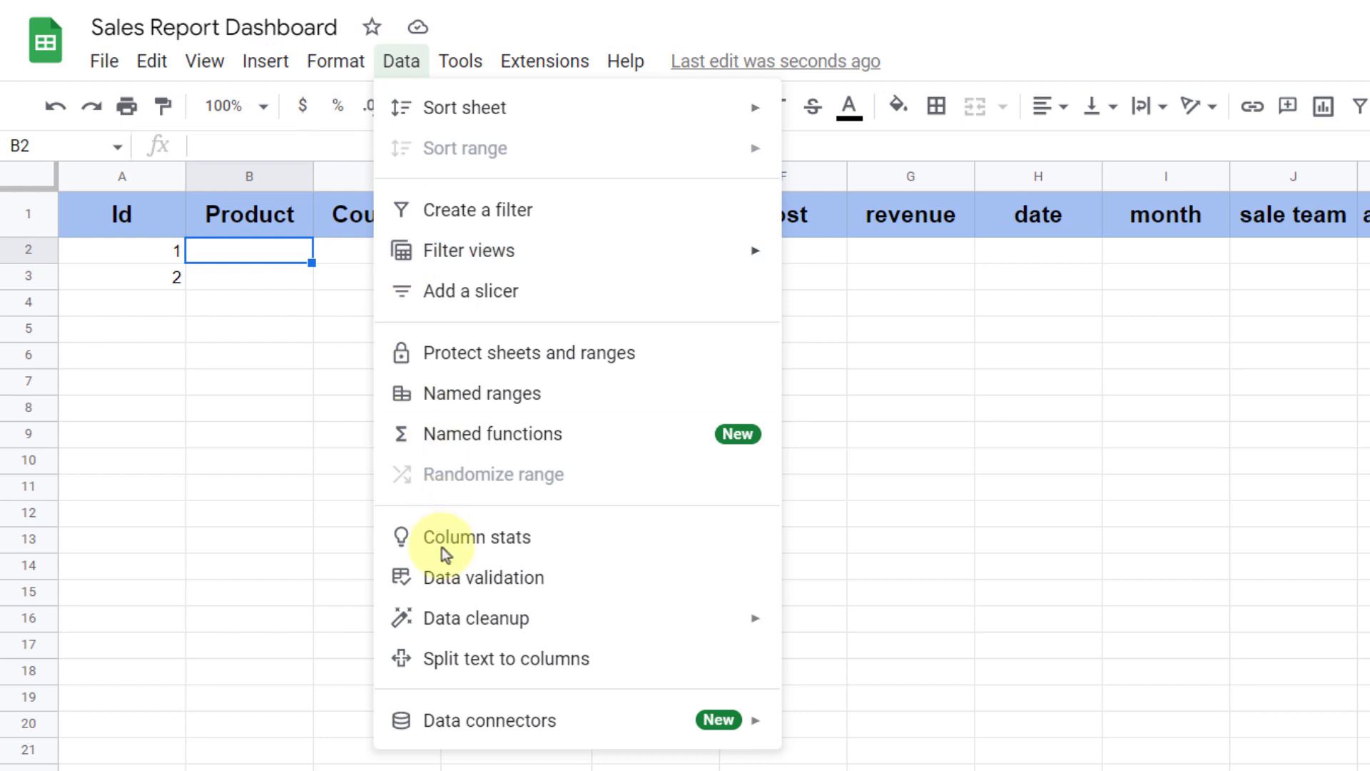
{"action": "left_click", "coordinate": [583, 580]}
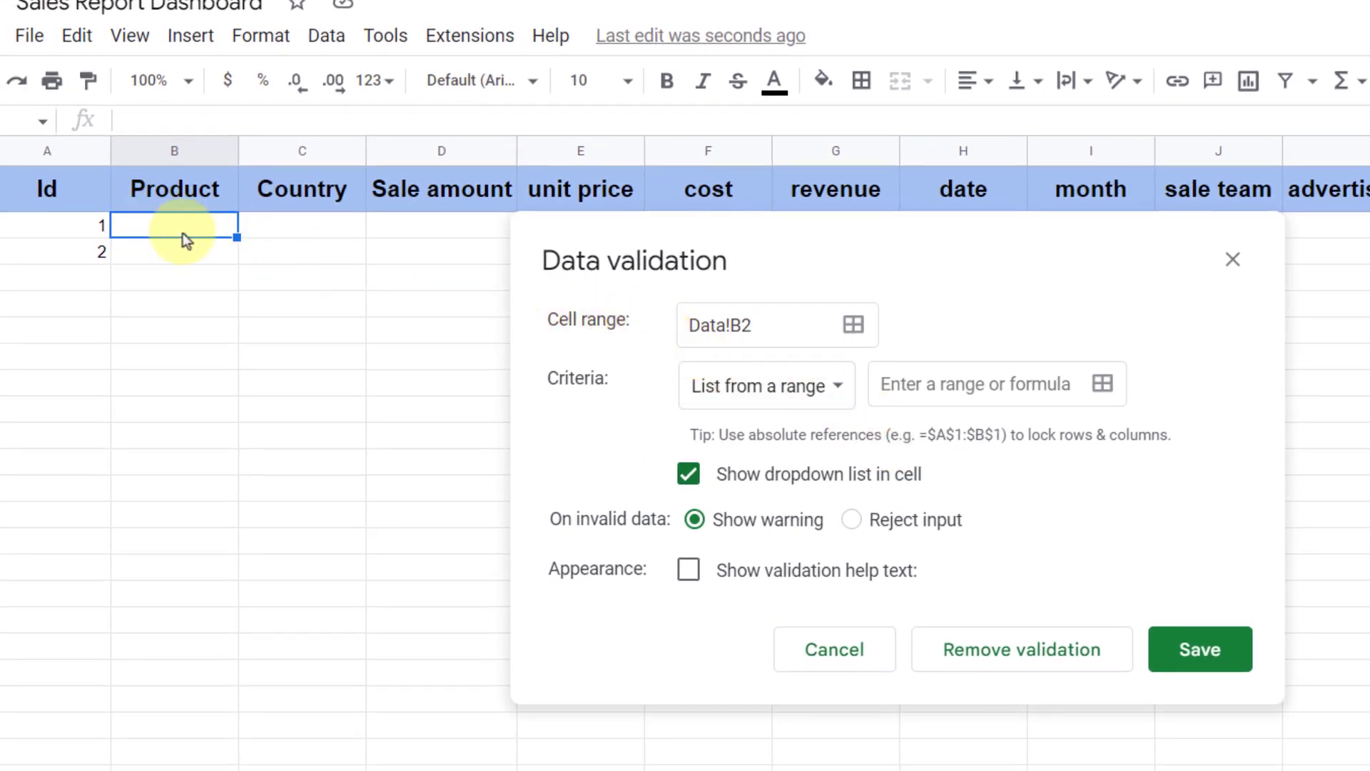
{"action": "left_click", "coordinate": [820, 389]}
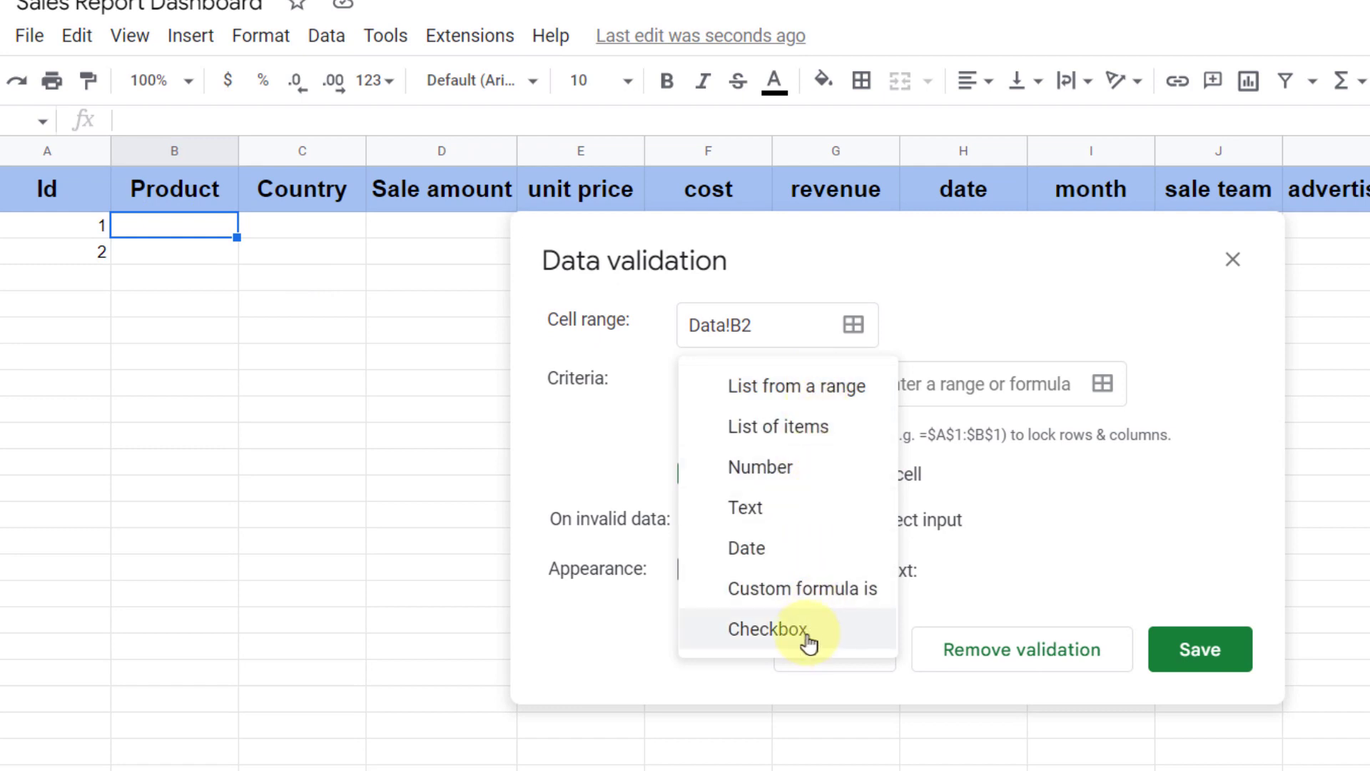
{"action": "left_click", "coordinate": [811, 428]}
{"action": "left_click", "coordinate": [877, 382]}
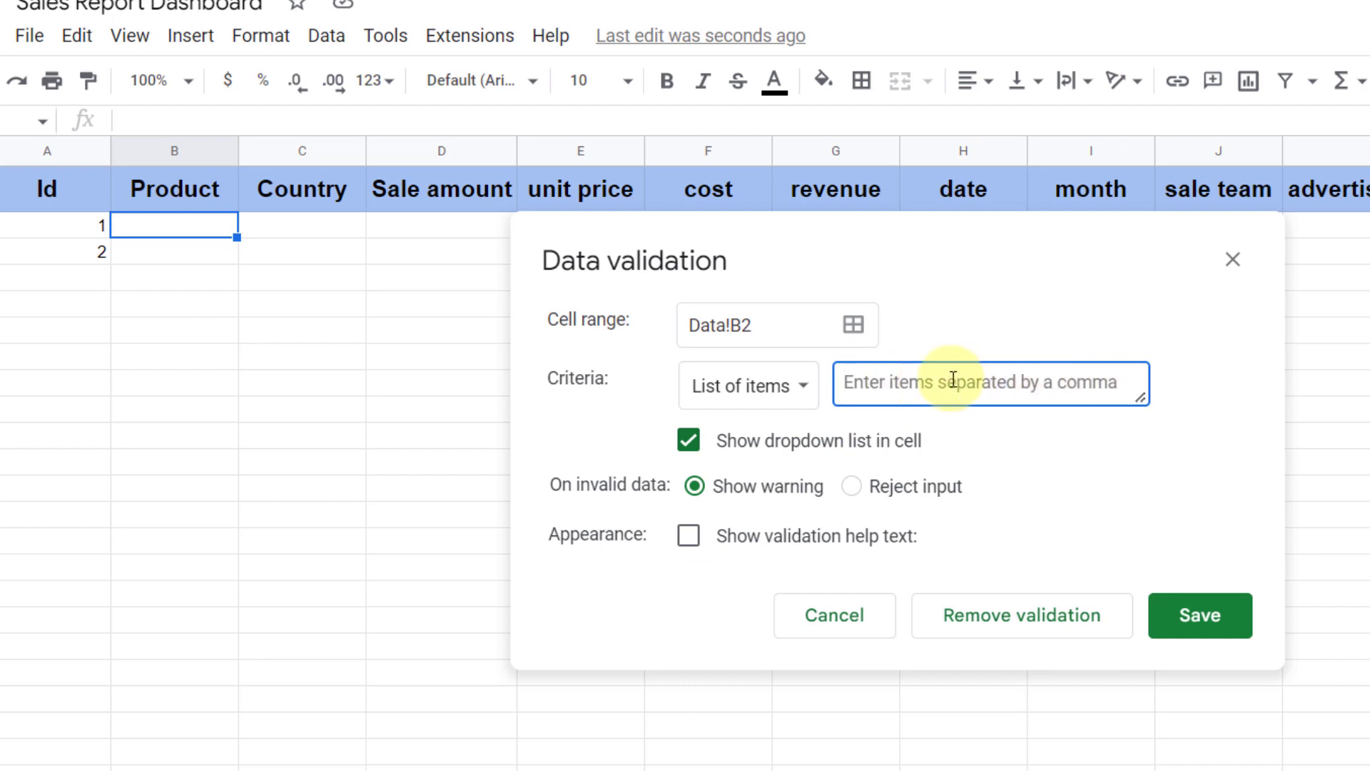
{"action": "left_click", "coordinate": [803, 386]}
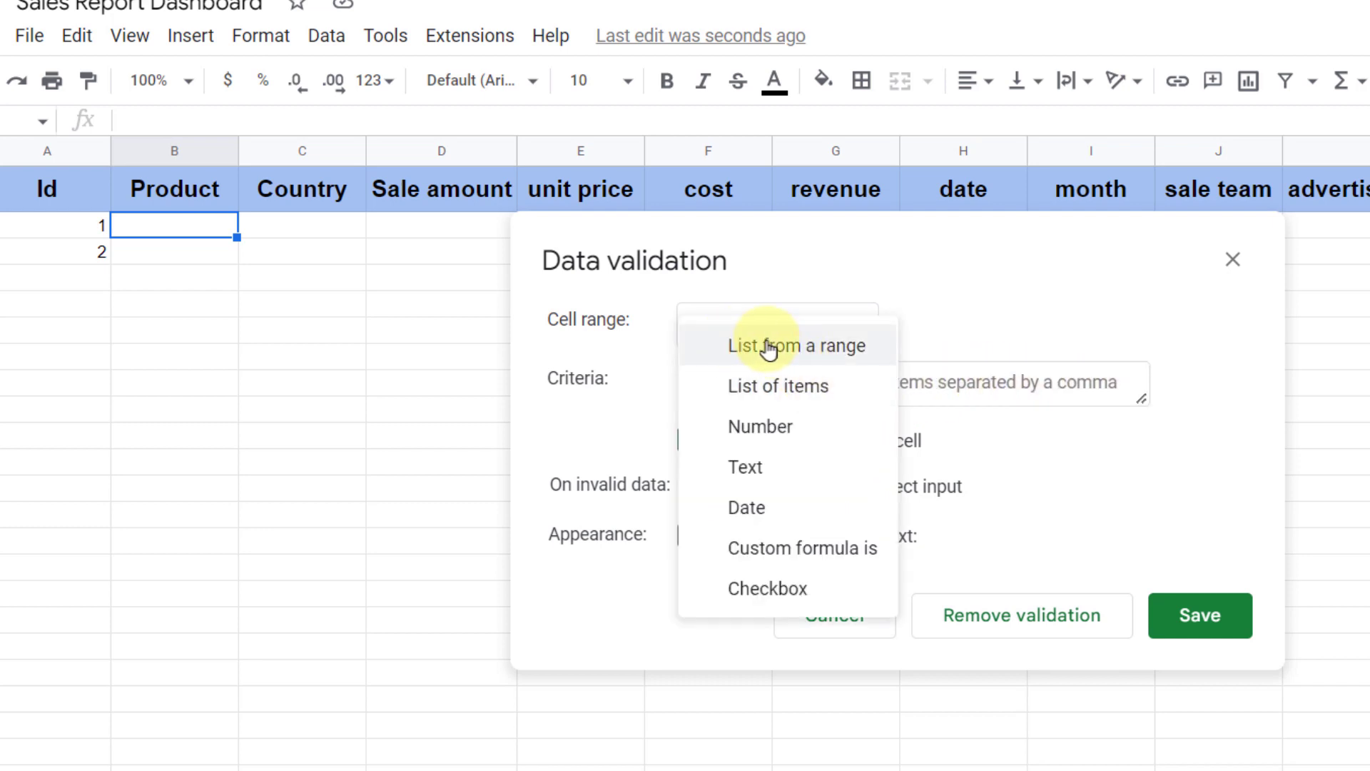
{"action": "left_click", "coordinate": [821, 347]}
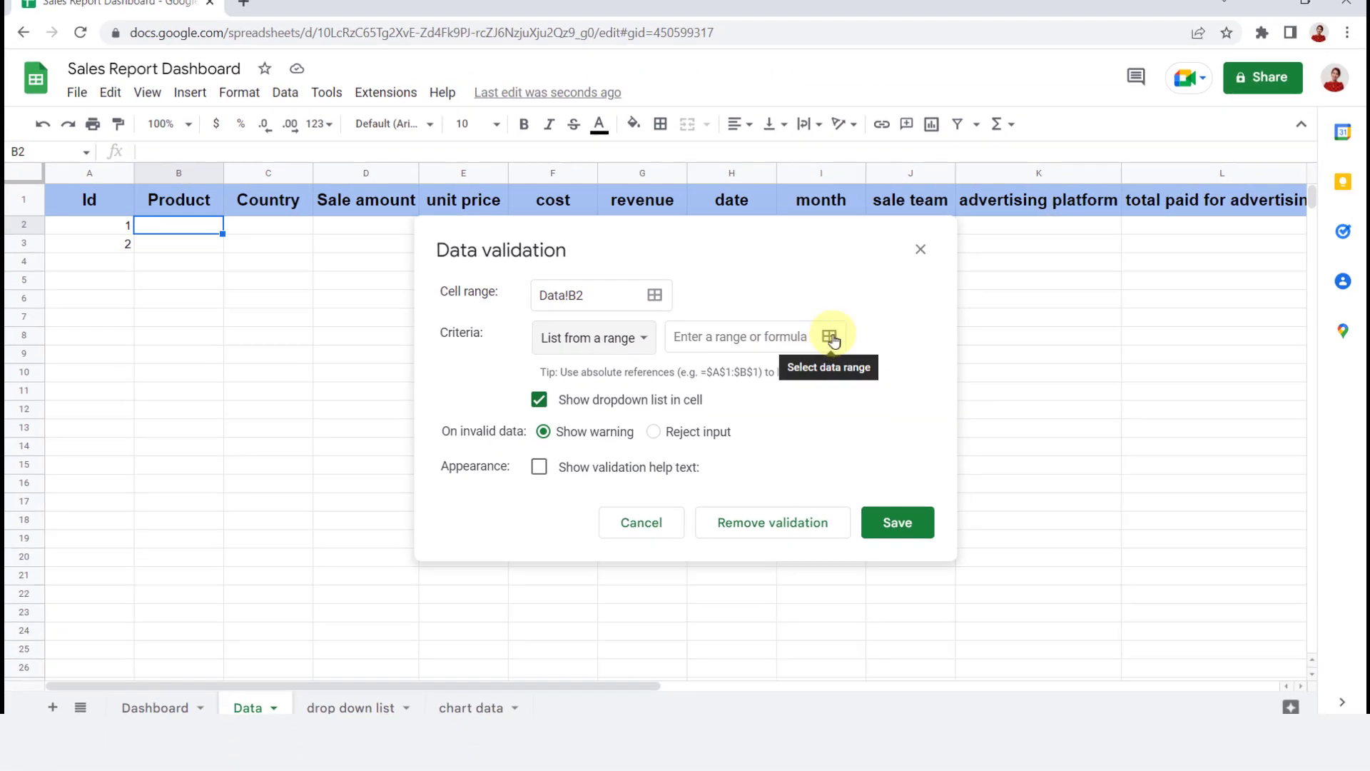
Set the validation source to the product names in A2:A7 of the drop down list sheet.
{"action": "left_click", "coordinate": [830, 339]}
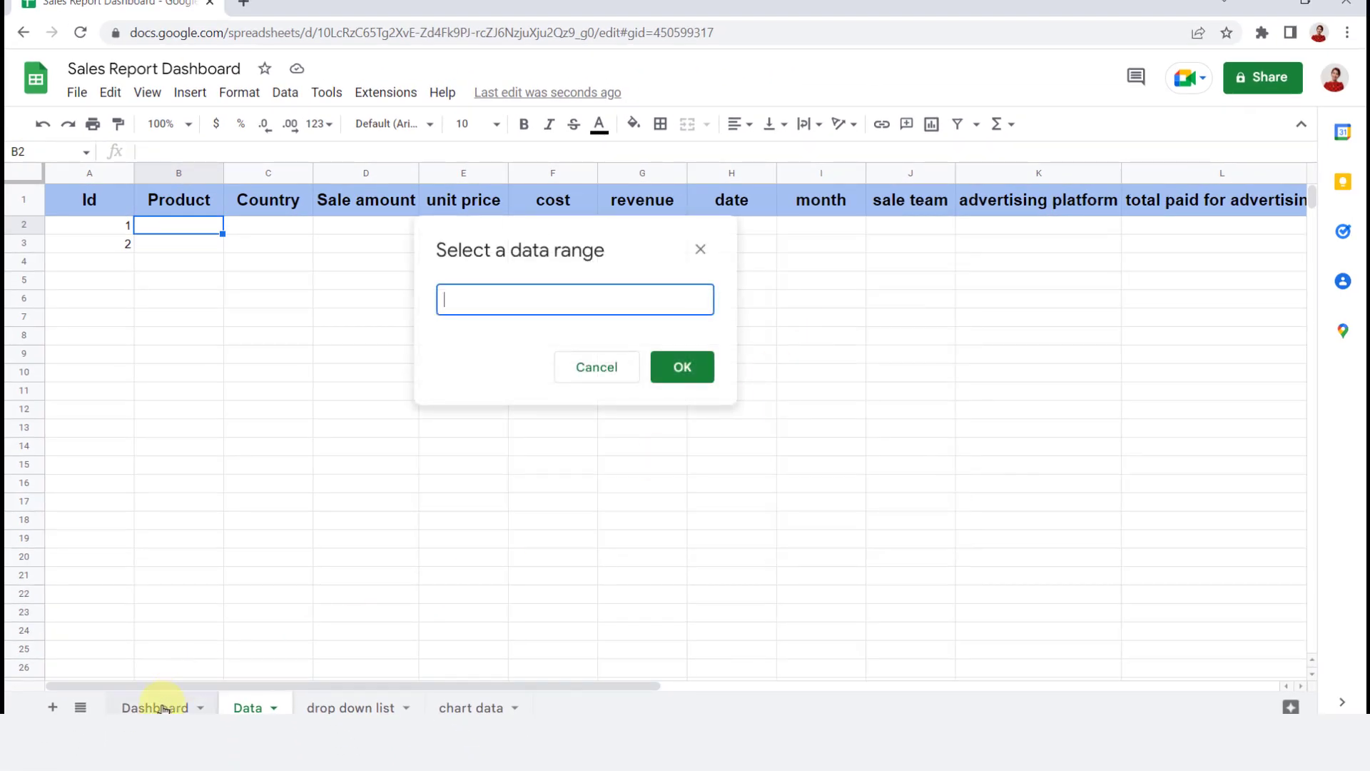
{"action": "left_click", "coordinate": [341, 703]}
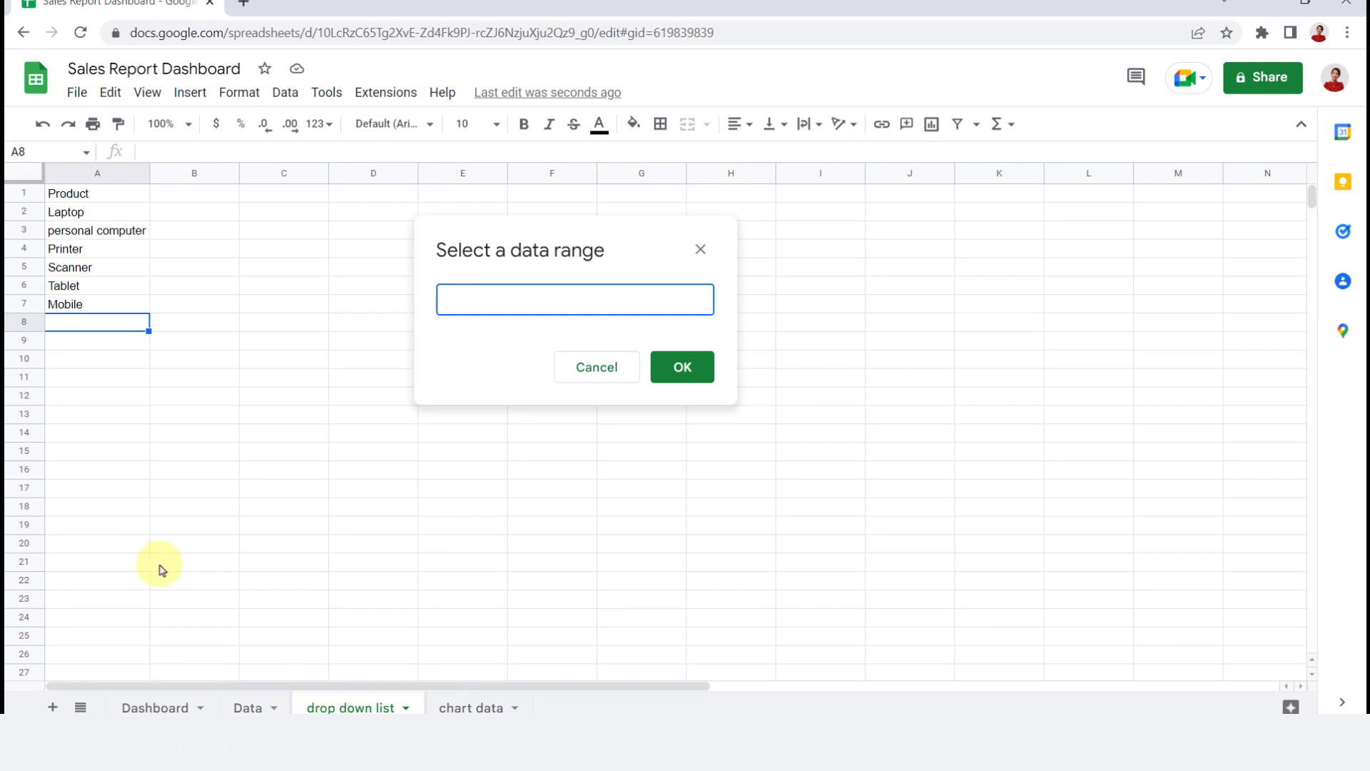
{"action": "left_click_drag", "start_coordinate": [71, 212], "coordinate": [73, 304]}
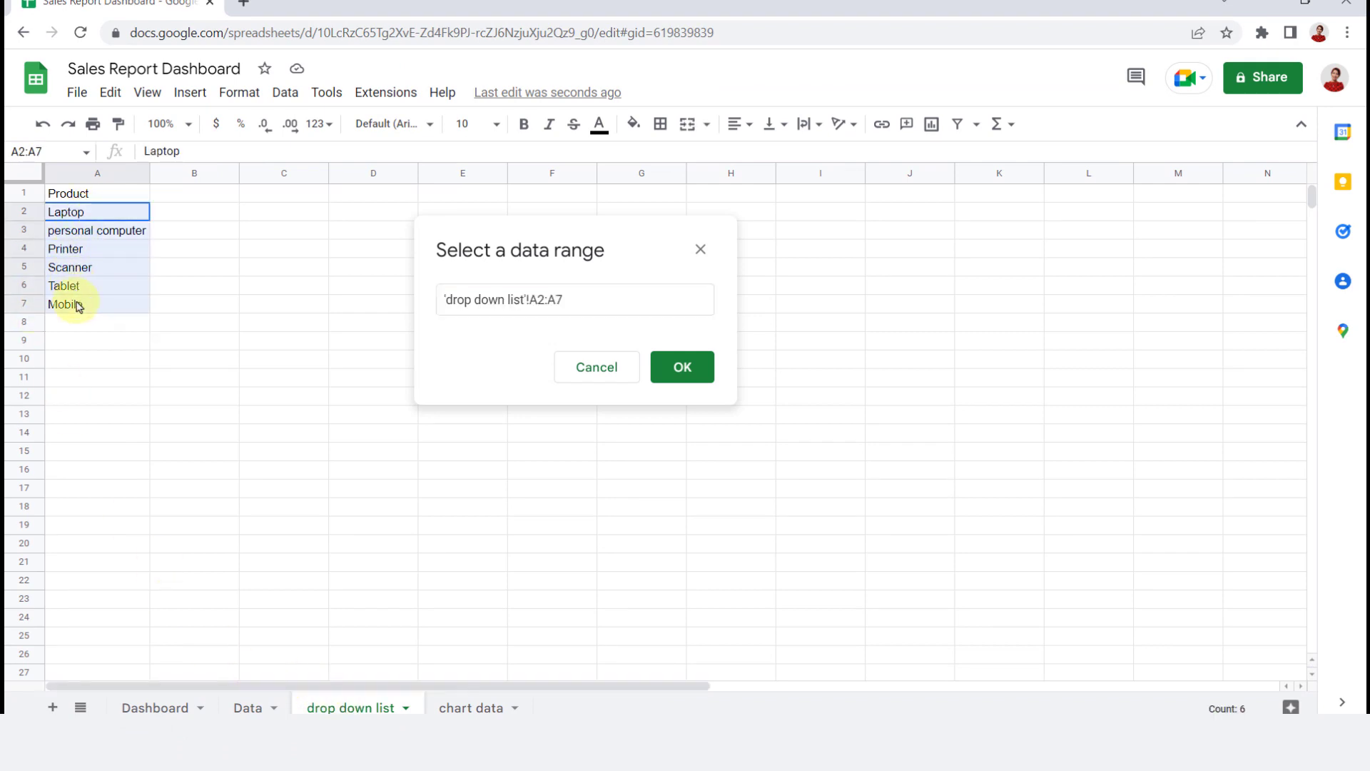
{"action": "left_click", "coordinate": [682, 367]}
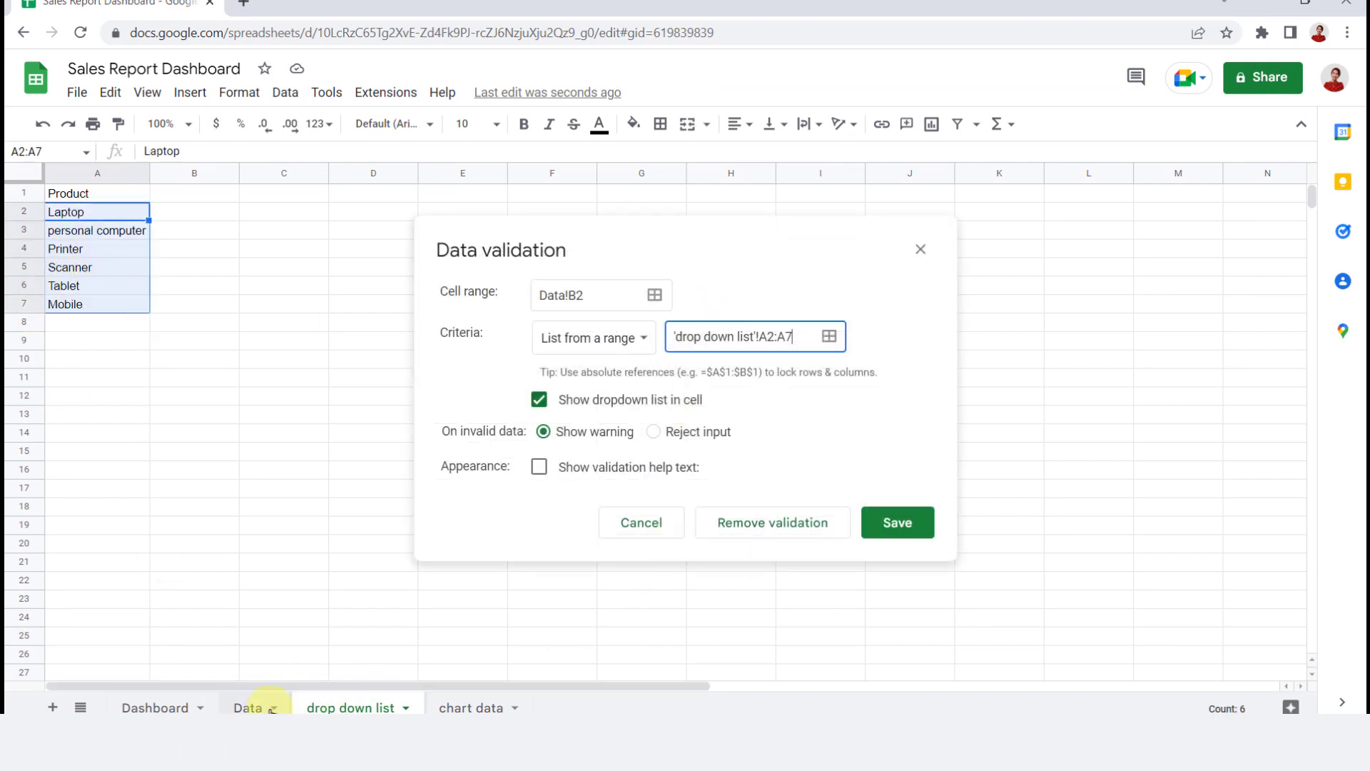
Set invalid data to Reject input, save the validation rule, and check the drop-down list in B2 of the Data sheet.
{"action": "left_click", "coordinate": [248, 707]}
{"action": "left_click", "coordinate": [653, 431]}
{"action": "left_click", "coordinate": [898, 523]}
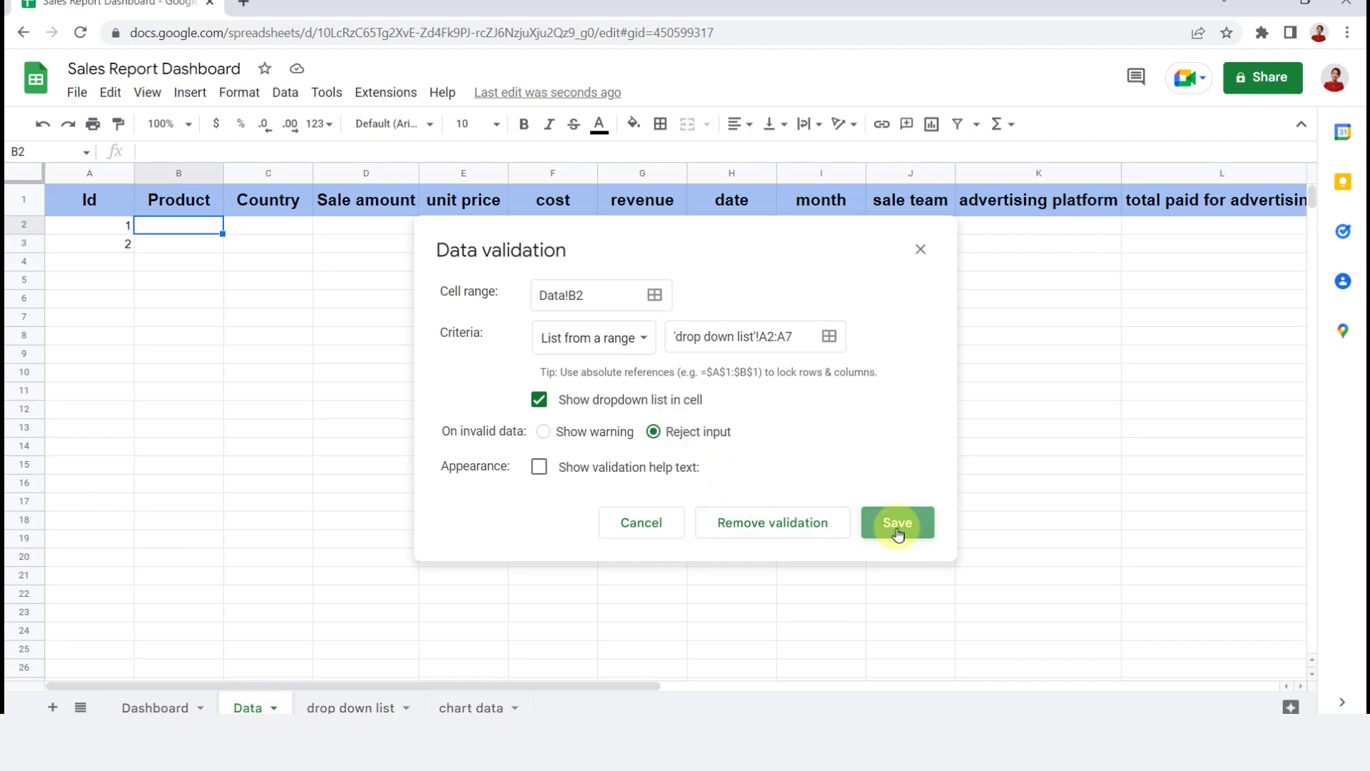
{"action": "left_click", "coordinate": [214, 225]}
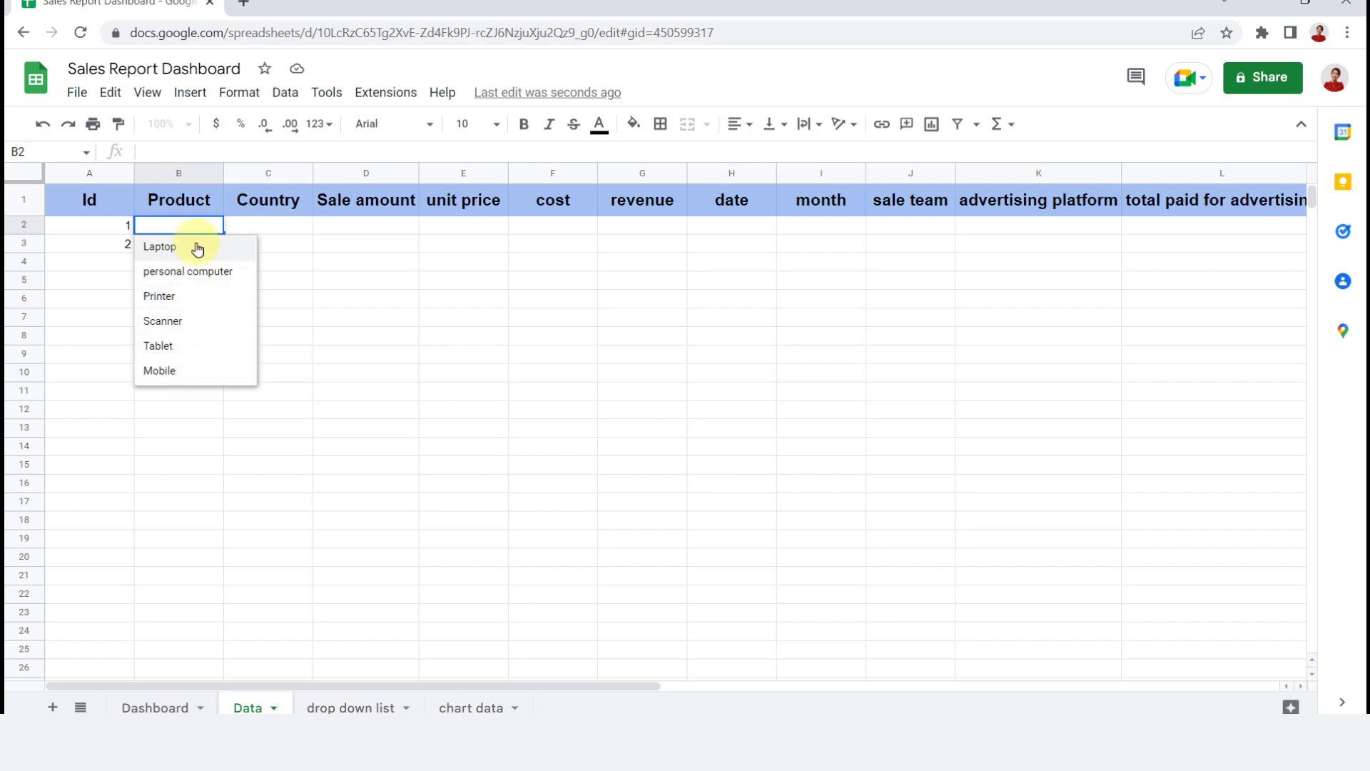
{"action": "left_click", "coordinate": [331, 246]}
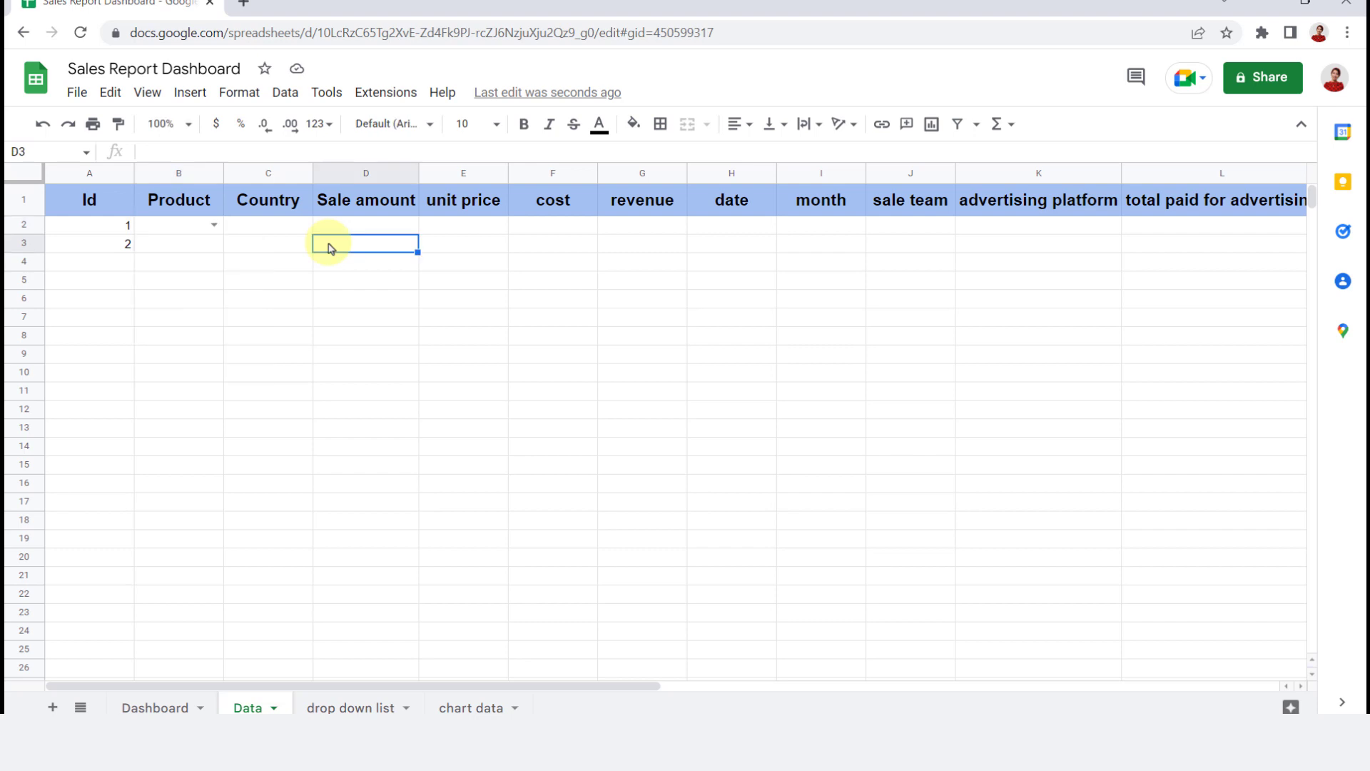
Fill the product drop-down from B2 down to B1000 and check the lists in several lower Product cells.
{"action": "left_click", "coordinate": [187, 229]}
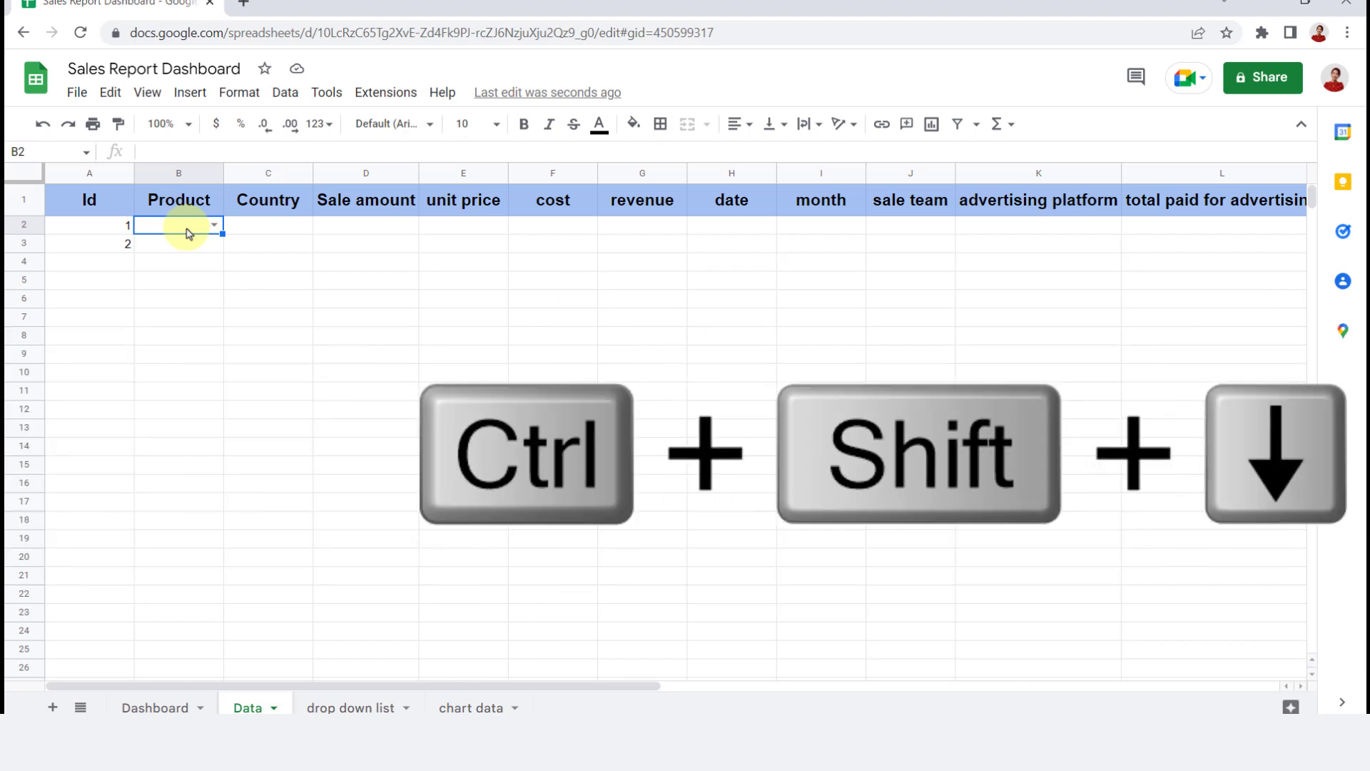
{"action": "key", "text": "ctrl+shift+Down"}
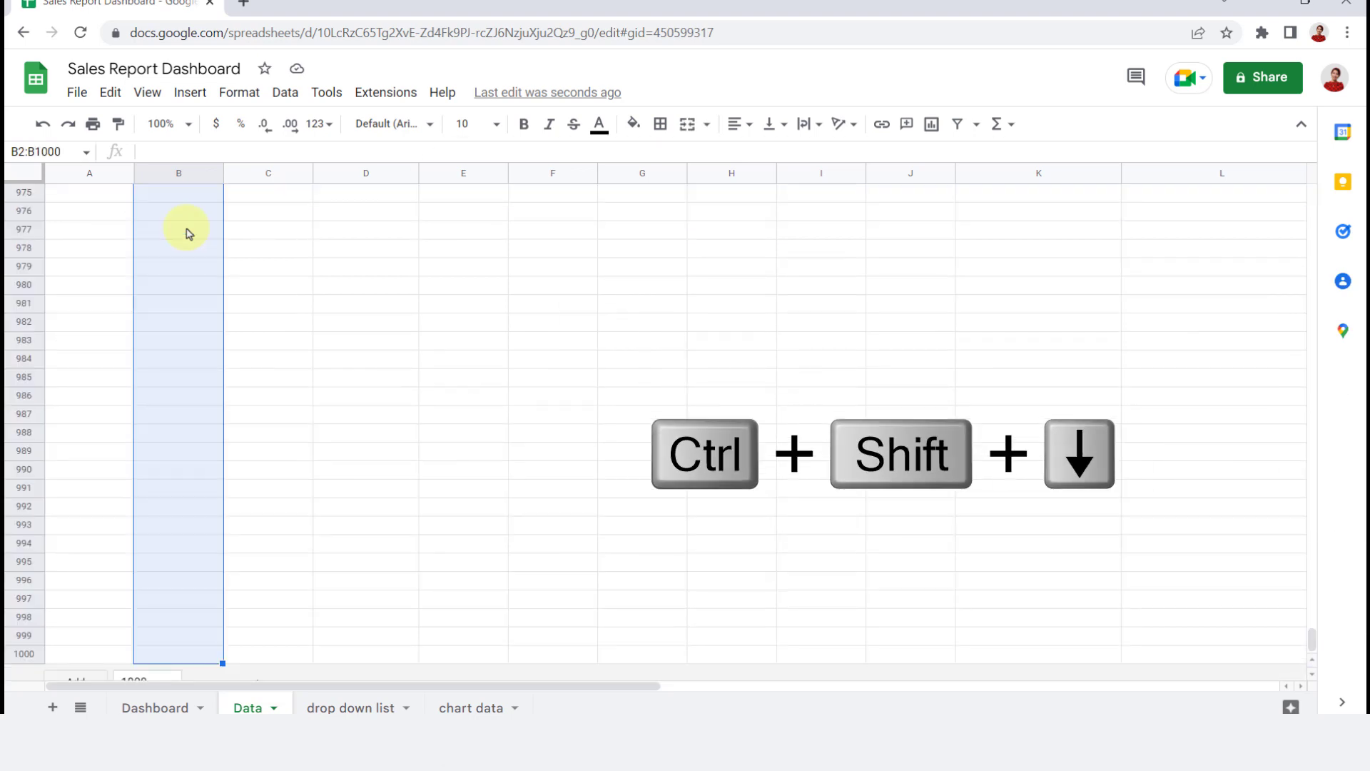
{"action": "key", "text": "ctrl+d"}
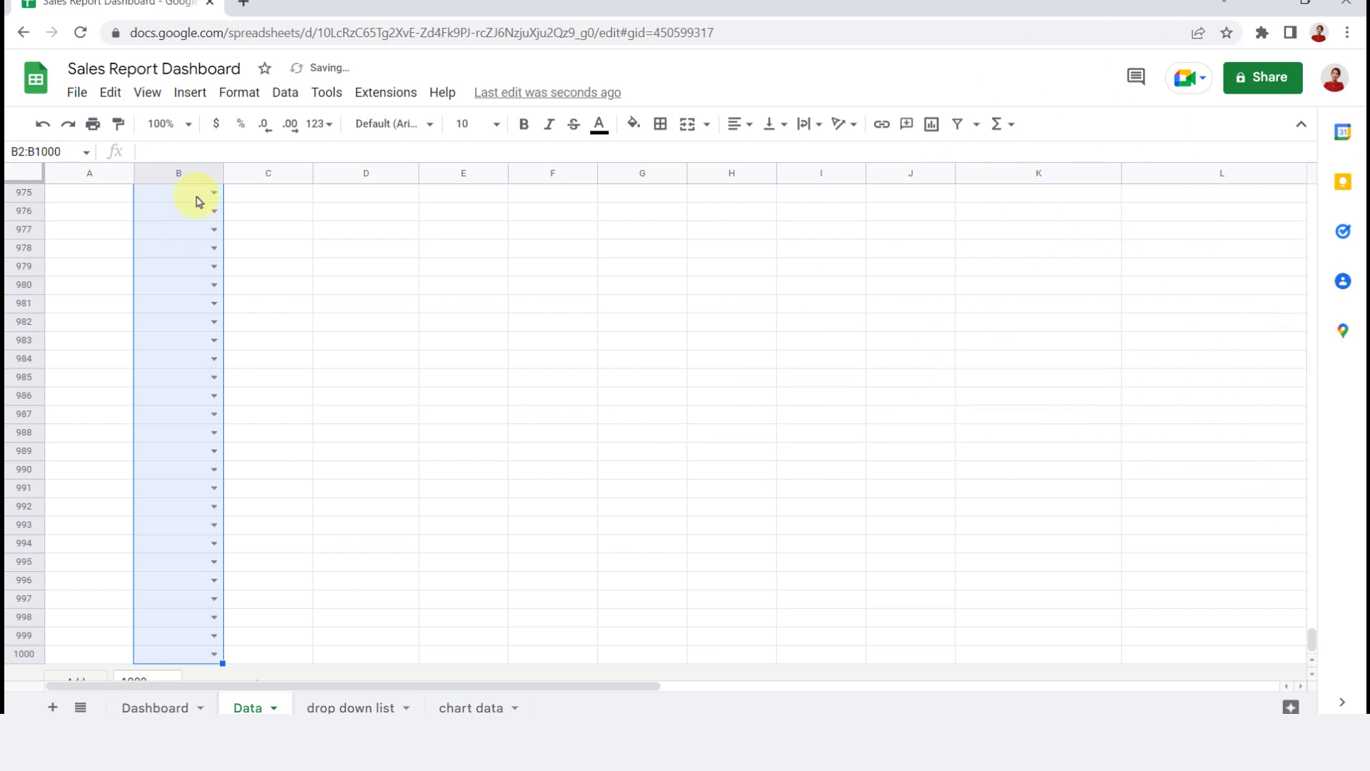
{"action": "left_click_drag", "start_coordinate": [1311, 639], "coordinate": [1296, 131]}
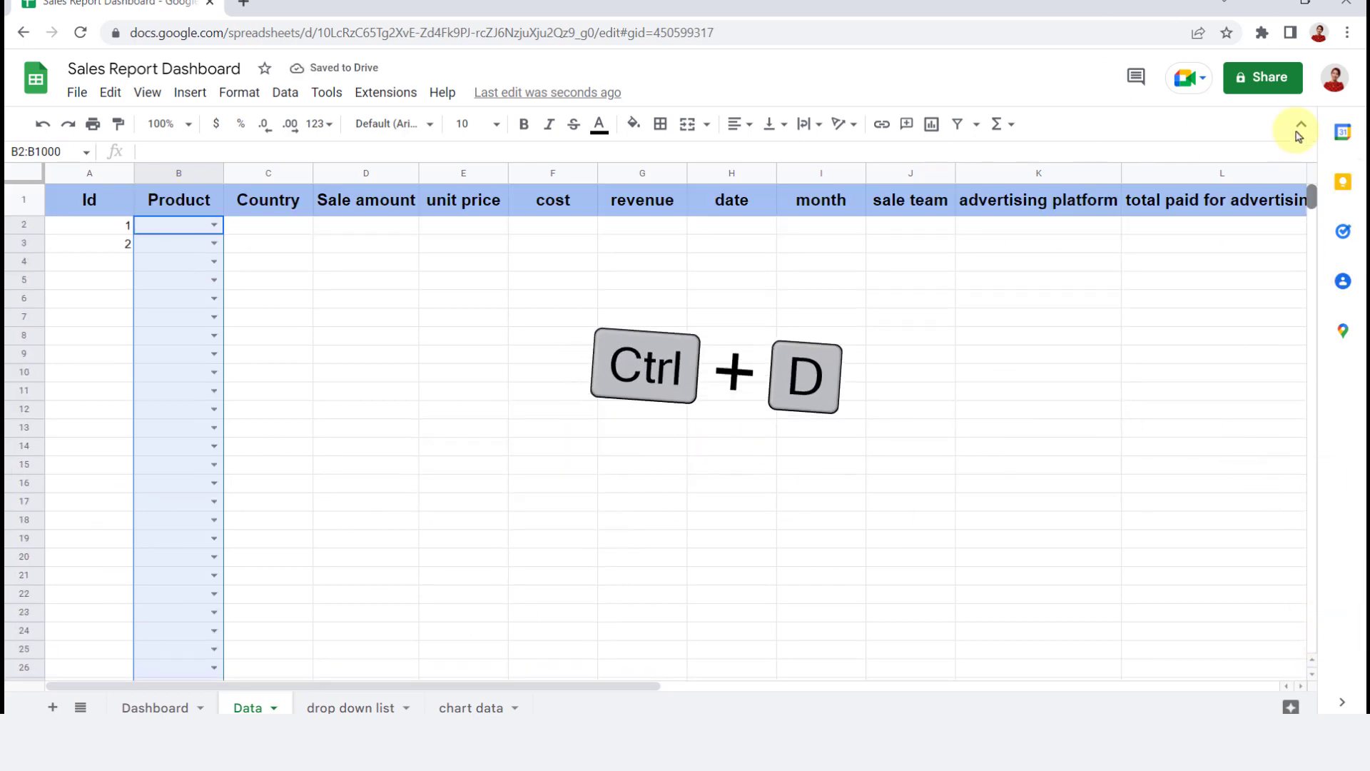
{"action": "left_click", "coordinate": [213, 390]}
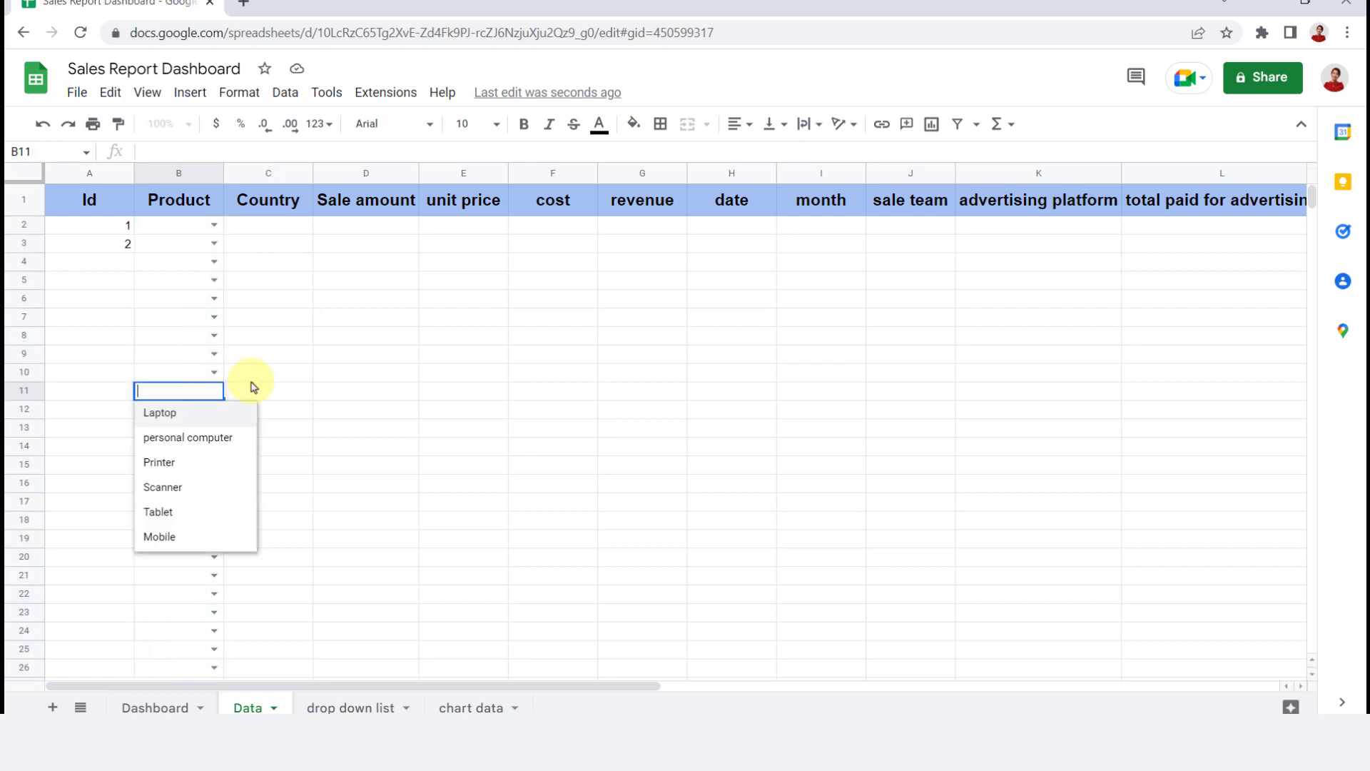
{"action": "key", "text": "Escape"}
{"action": "left_click", "coordinate": [214, 538]}
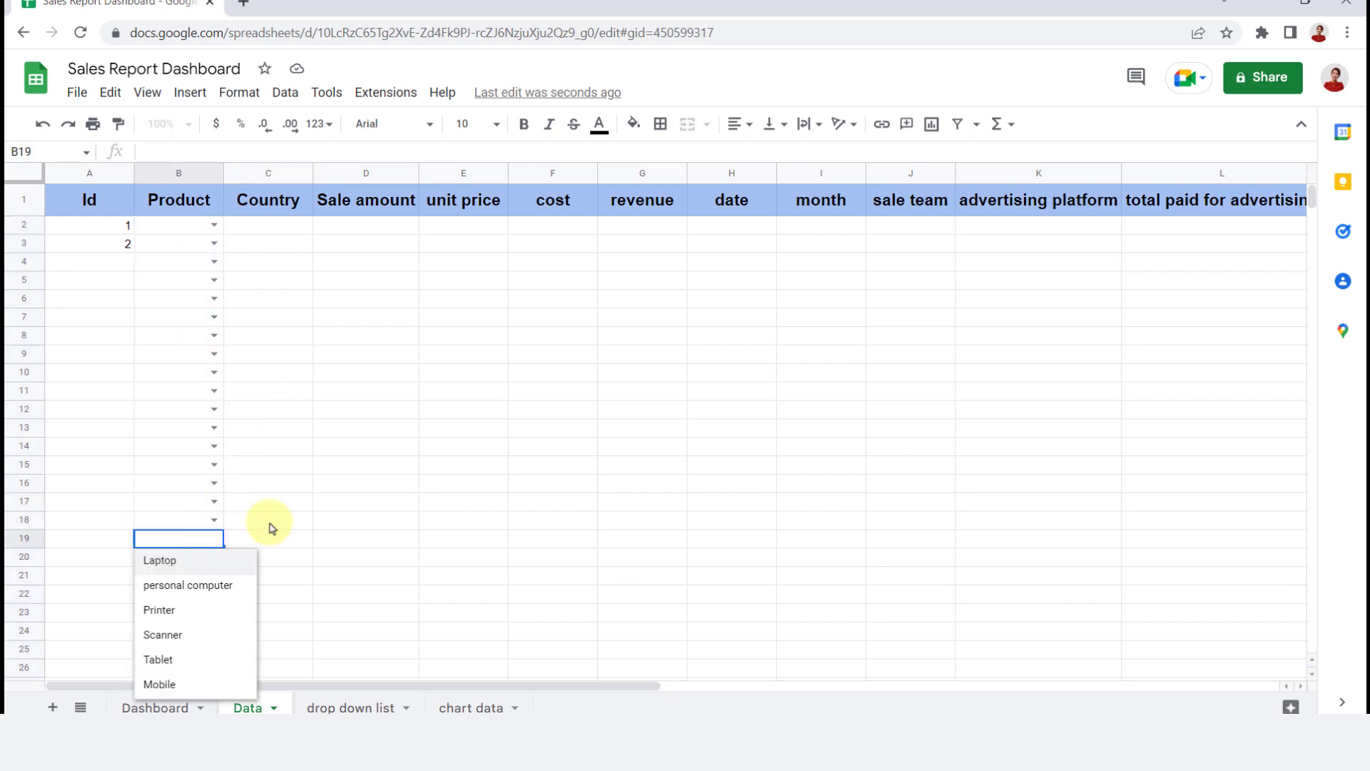
{"action": "key", "text": "Escape"}
{"action": "left_click", "coordinate": [213, 650]}
{"action": "left_click", "coordinate": [317, 597]}
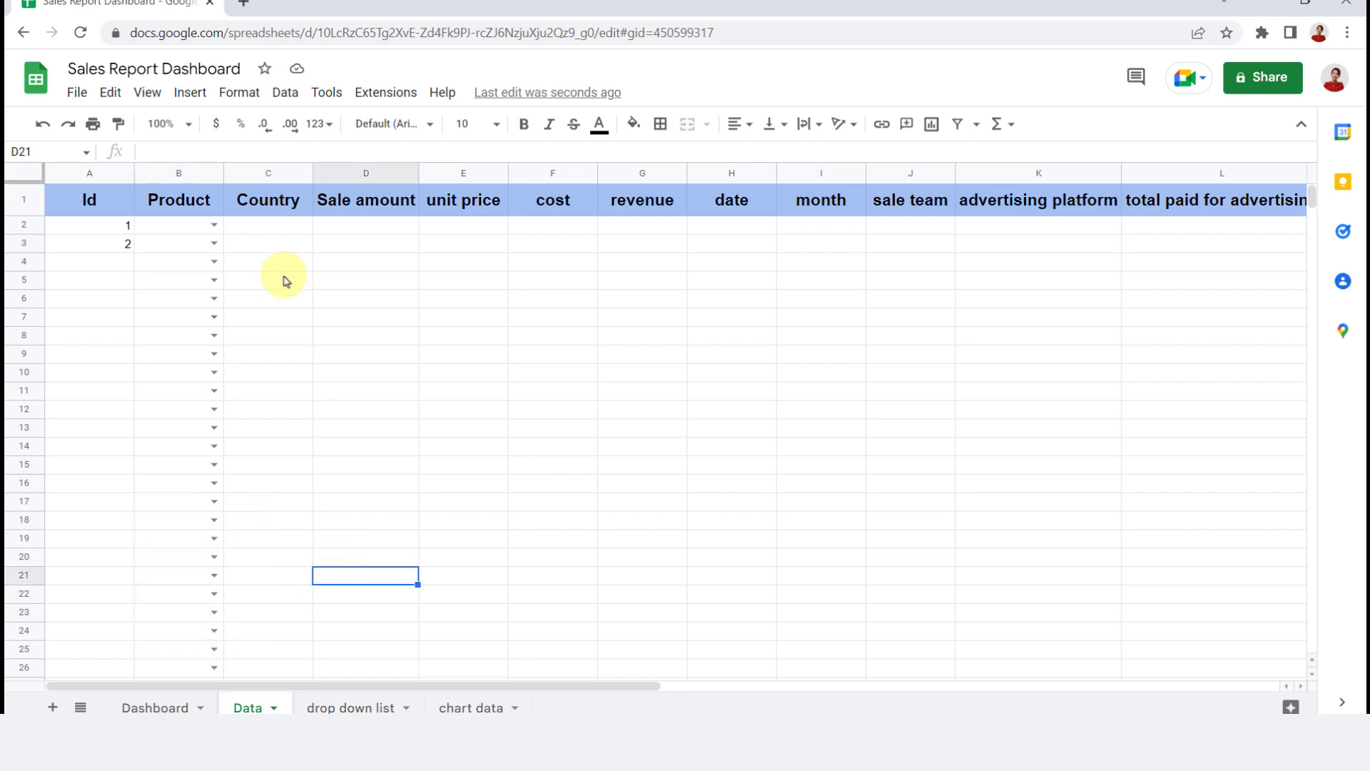
On drop down list, enter Country, China, Germany, Greece, Iran, Italy, Japan, Mexico, United Arab Emirates, United Kingdom and United States in C1:C11 and fit column C.
{"action": "left_click", "coordinate": [271, 232]}
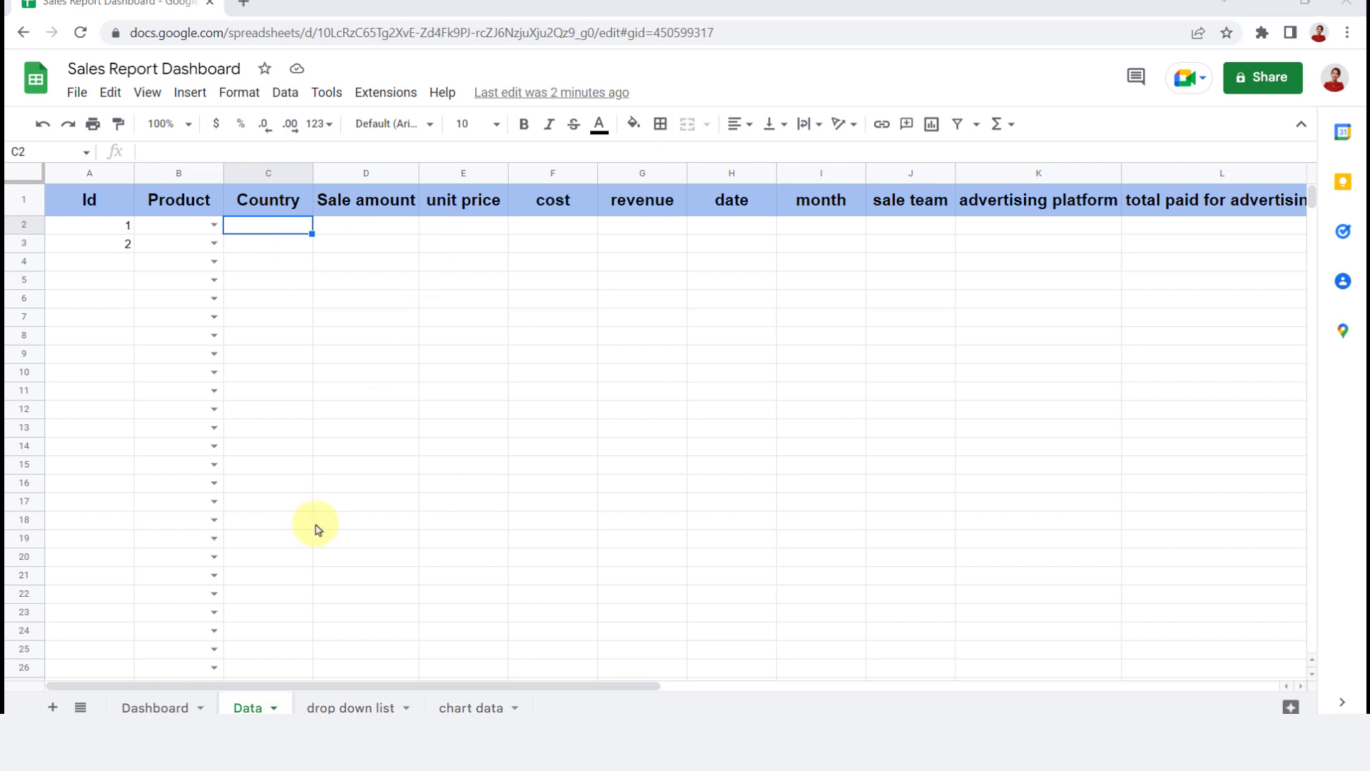
{"action": "left_click", "coordinate": [345, 707]}
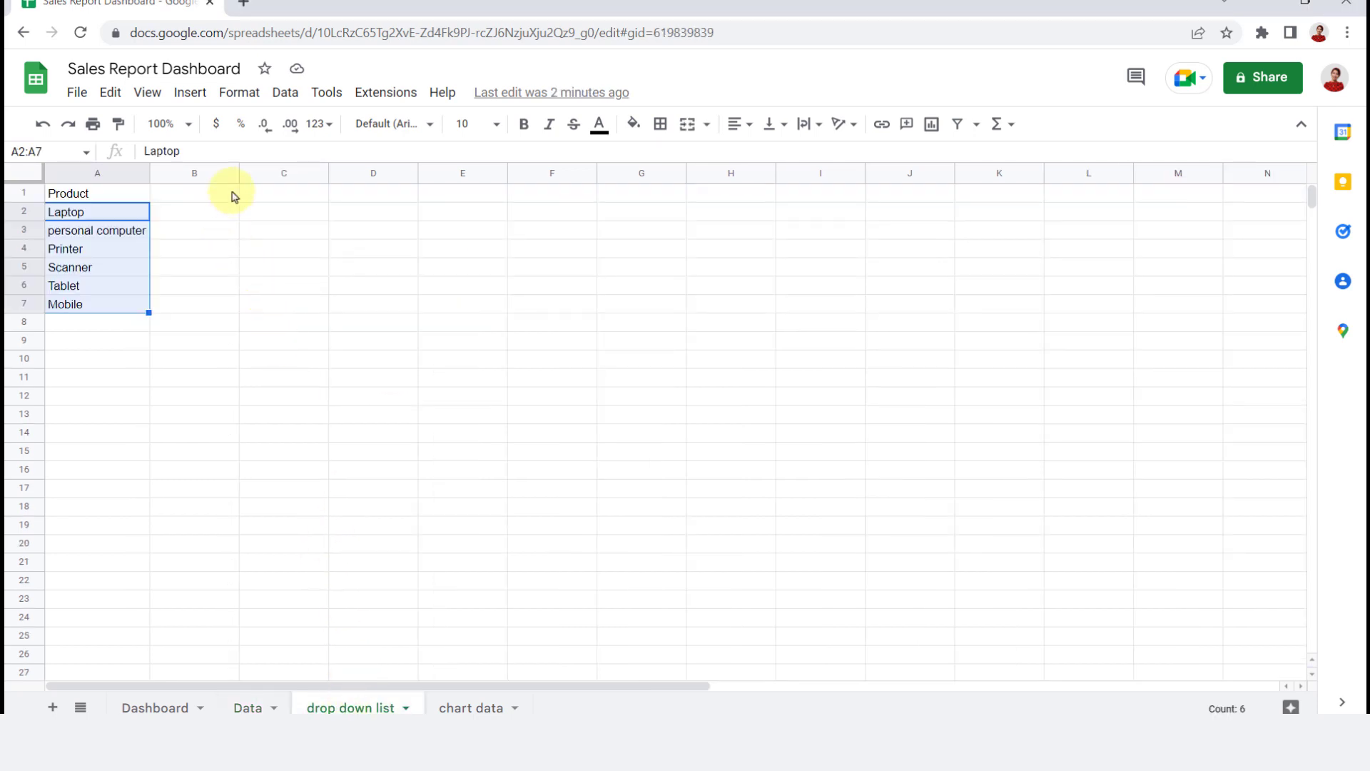
{"action": "left_click", "coordinate": [259, 199]}
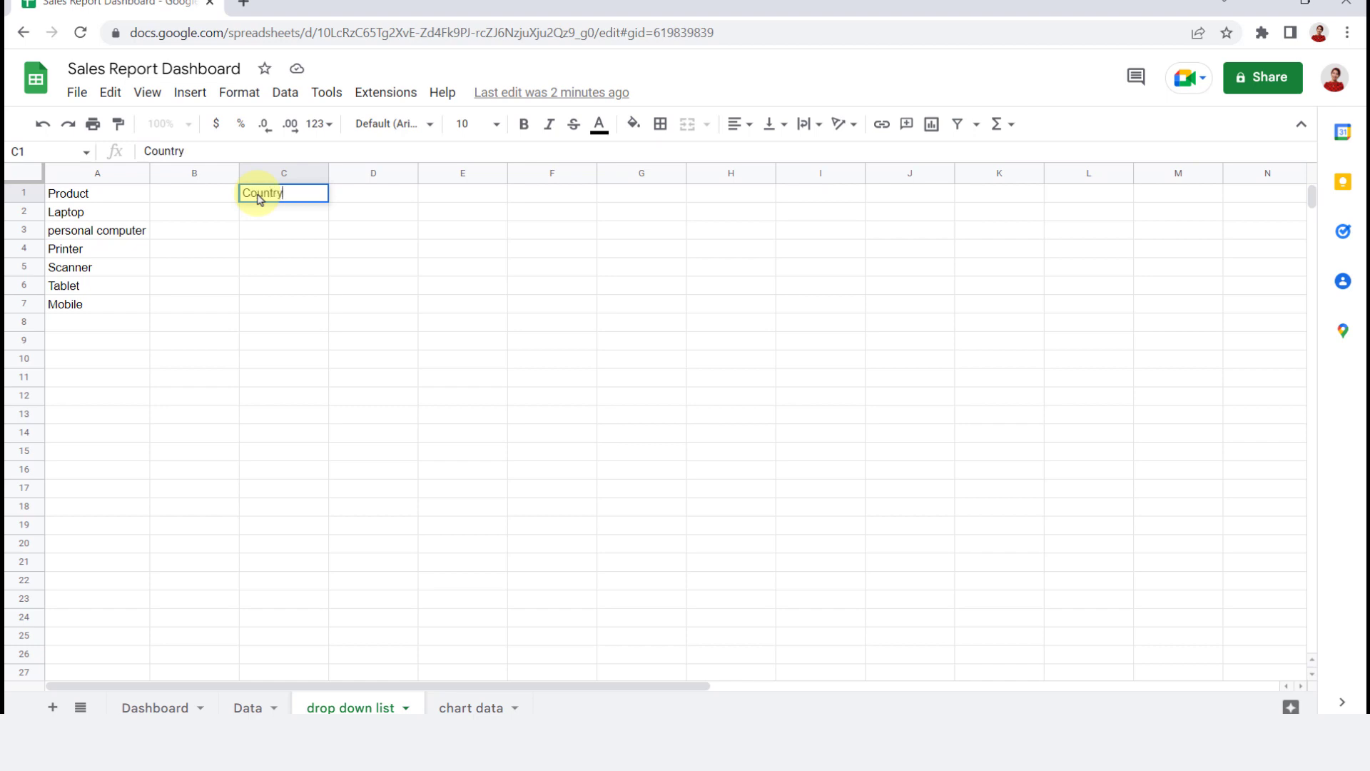
{"action": "key", "text": "Return"}
{"action": "type", "text": "China Germany Greece Iran Italy Japan Mexico United Arab Emirates United Kingdom United States"}
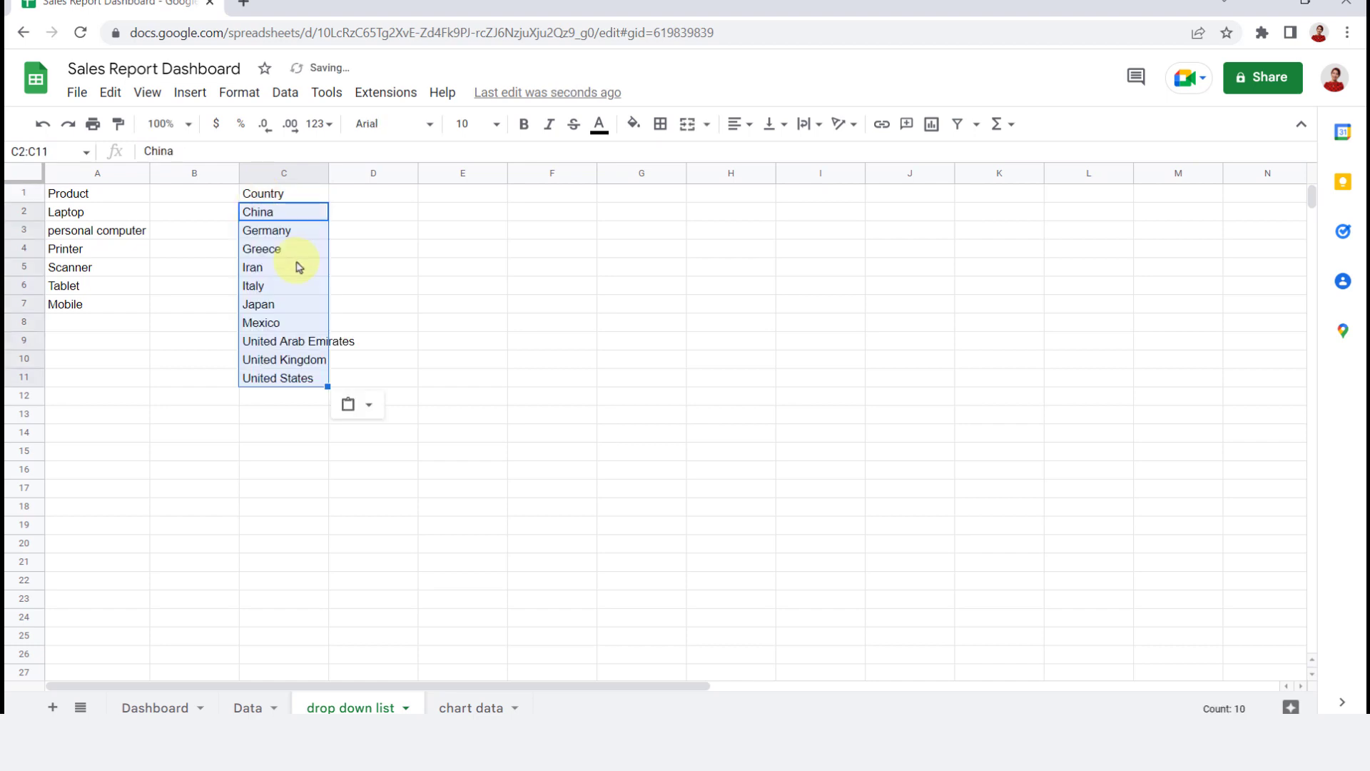
{"action": "double_click", "coordinate": [326, 174]}
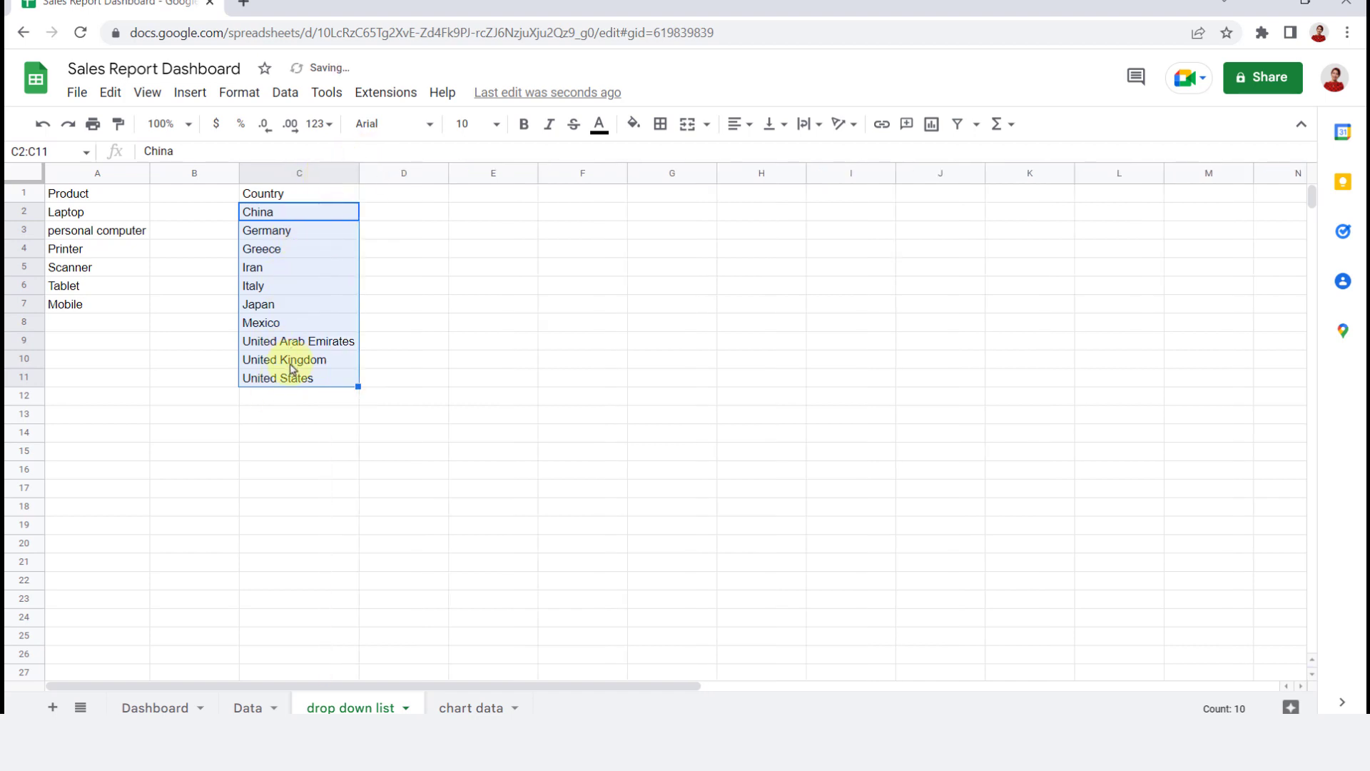
Open data validation for cell C2 of the Data sheet and use C2:C11 of the drop down list sheet as its list range.
{"action": "left_click", "coordinate": [251, 707]}
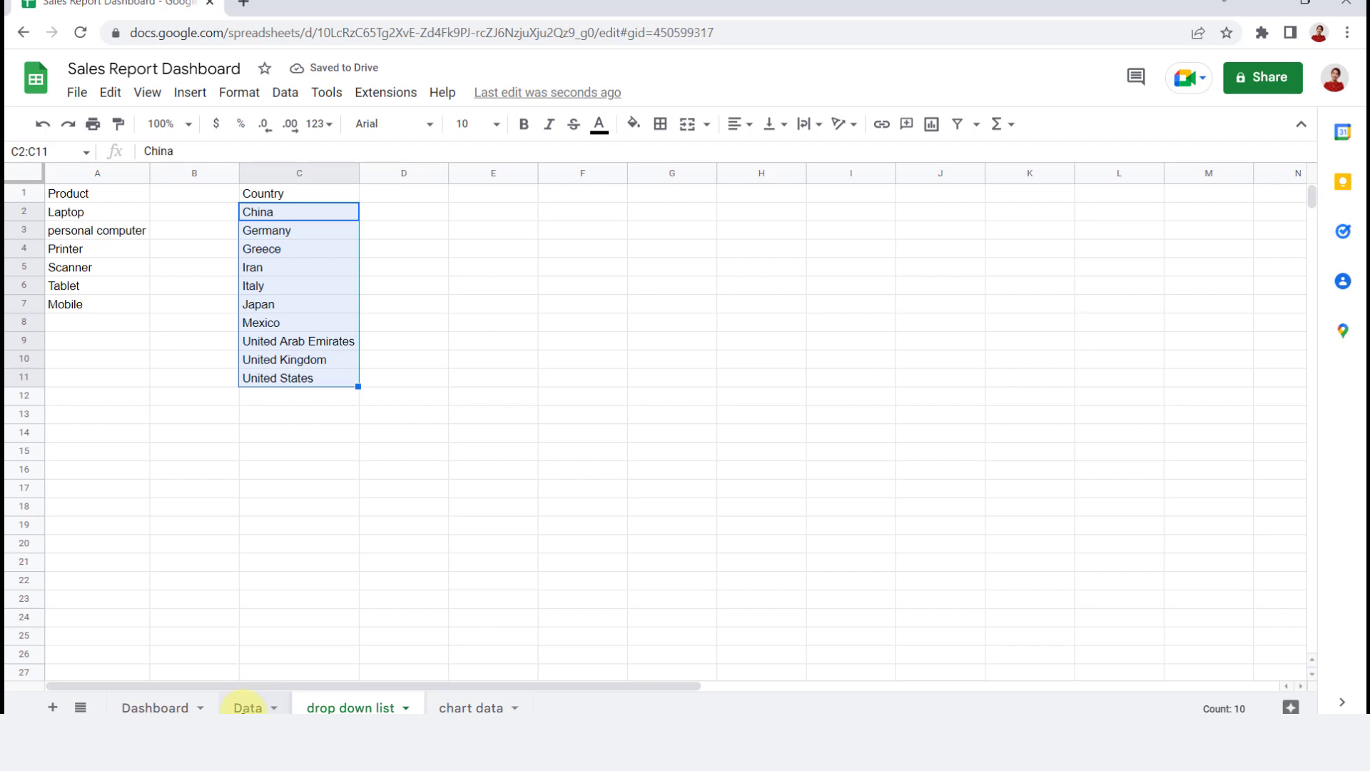
{"action": "left_click", "coordinate": [285, 92]}
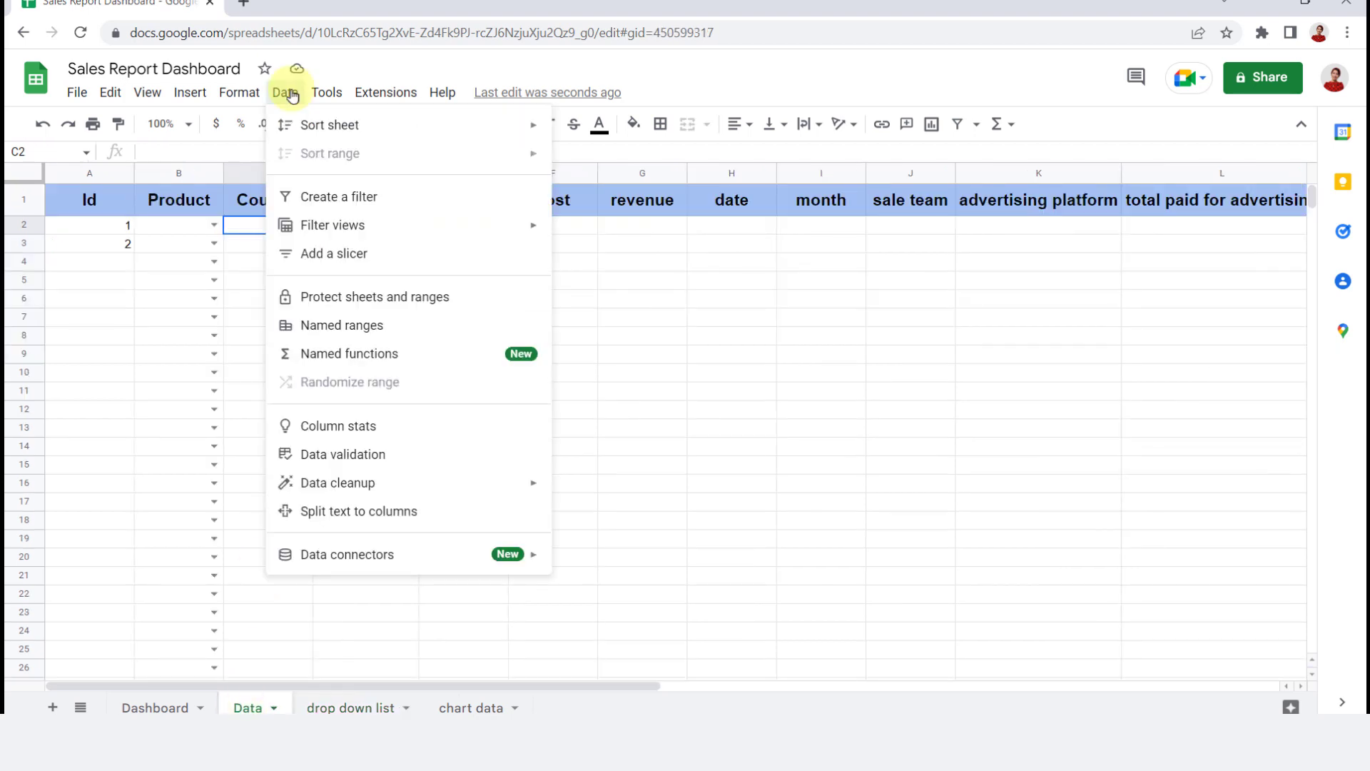
{"action": "mouse_move", "coordinate": [326, 93]}
{"action": "mouse_move", "coordinate": [285, 94]}
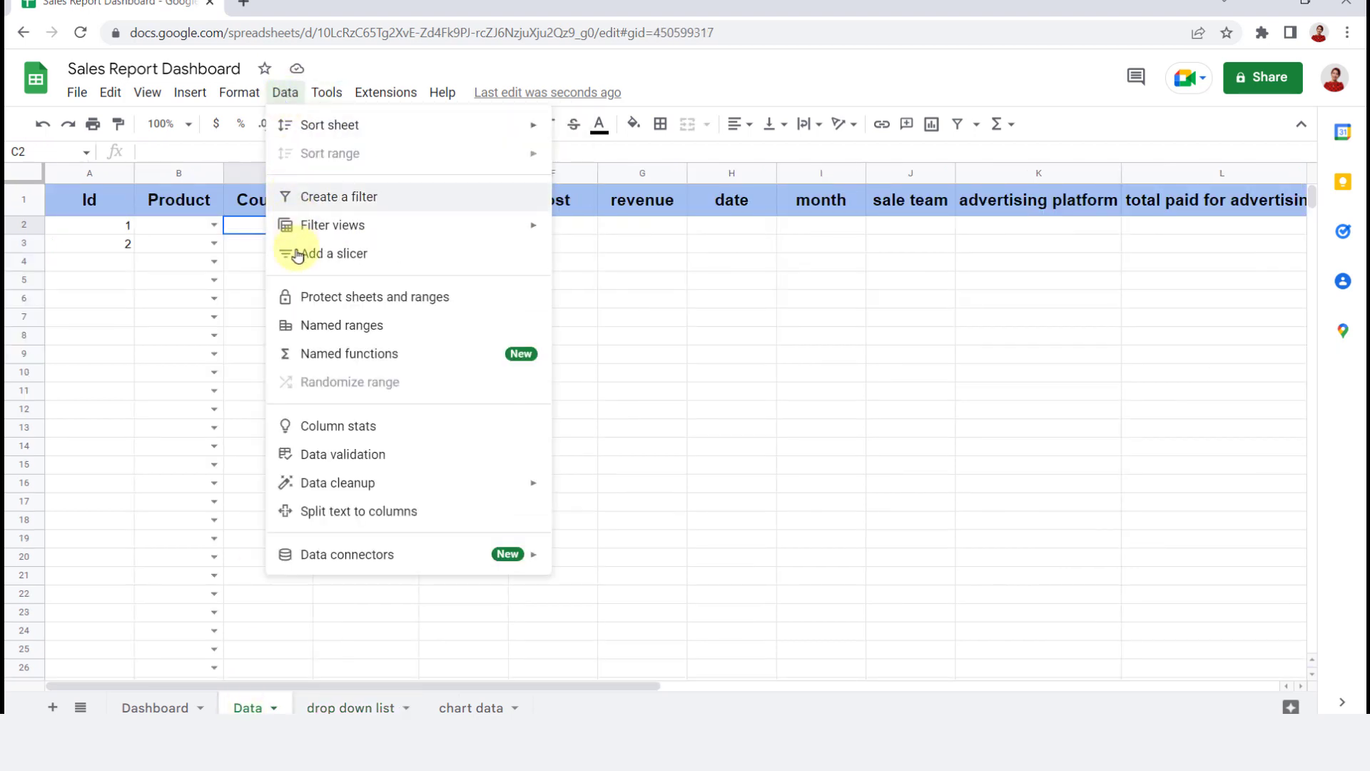
{"action": "left_click", "coordinate": [408, 459]}
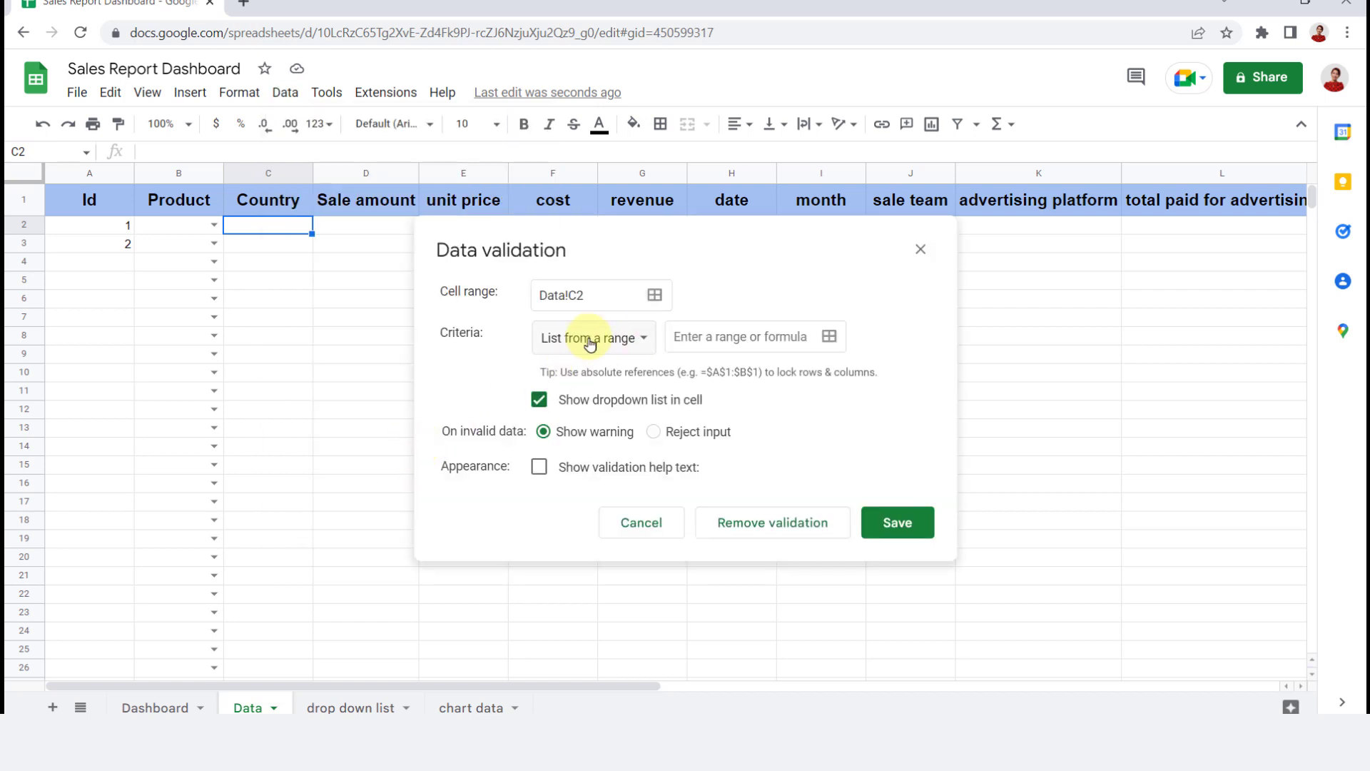
{"action": "left_click", "coordinate": [830, 337]}
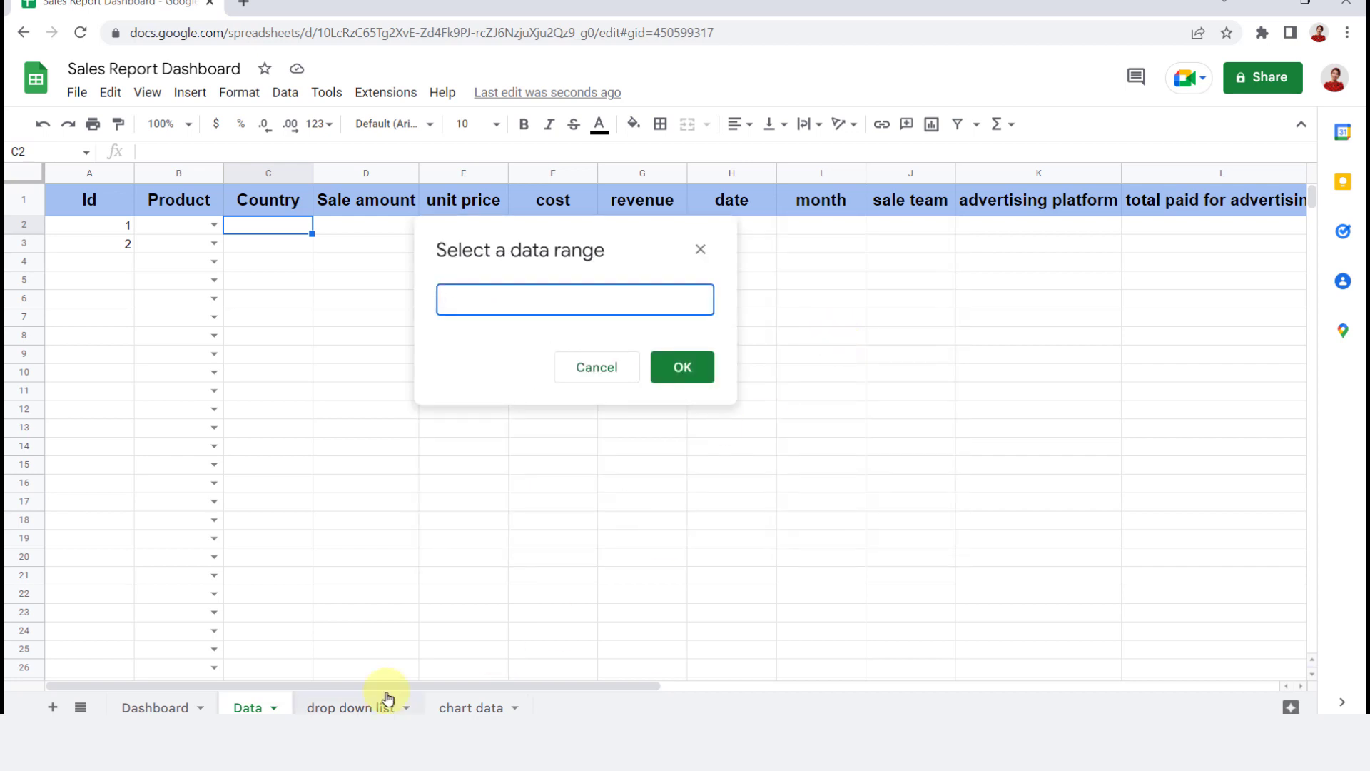
{"action": "left_click", "coordinate": [326, 708]}
{"action": "left_click_drag", "start_coordinate": [289, 213], "coordinate": [275, 377]}
{"action": "left_click", "coordinate": [687, 367]}
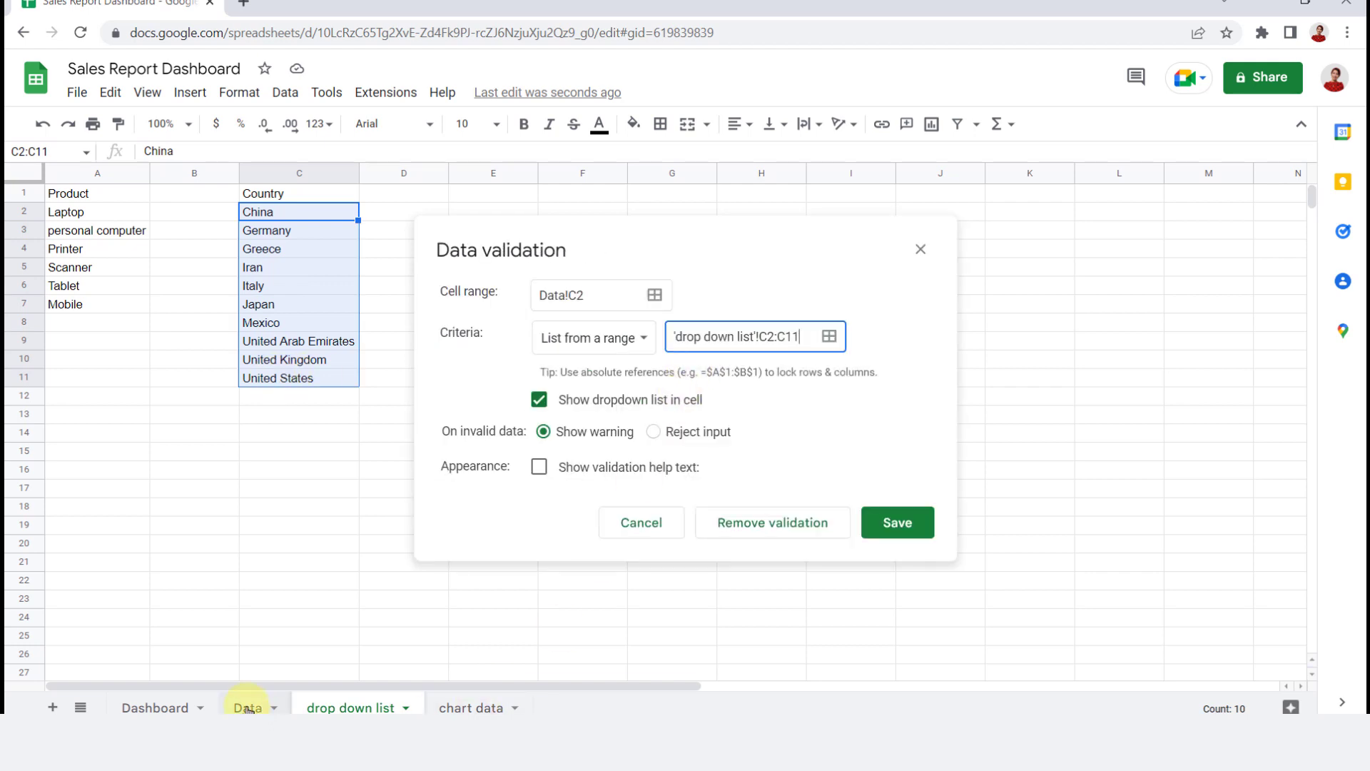
Make the Country validation in C2 reject invalid input, save it, and open the cell's drop-down list.
{"action": "left_click", "coordinate": [248, 708]}
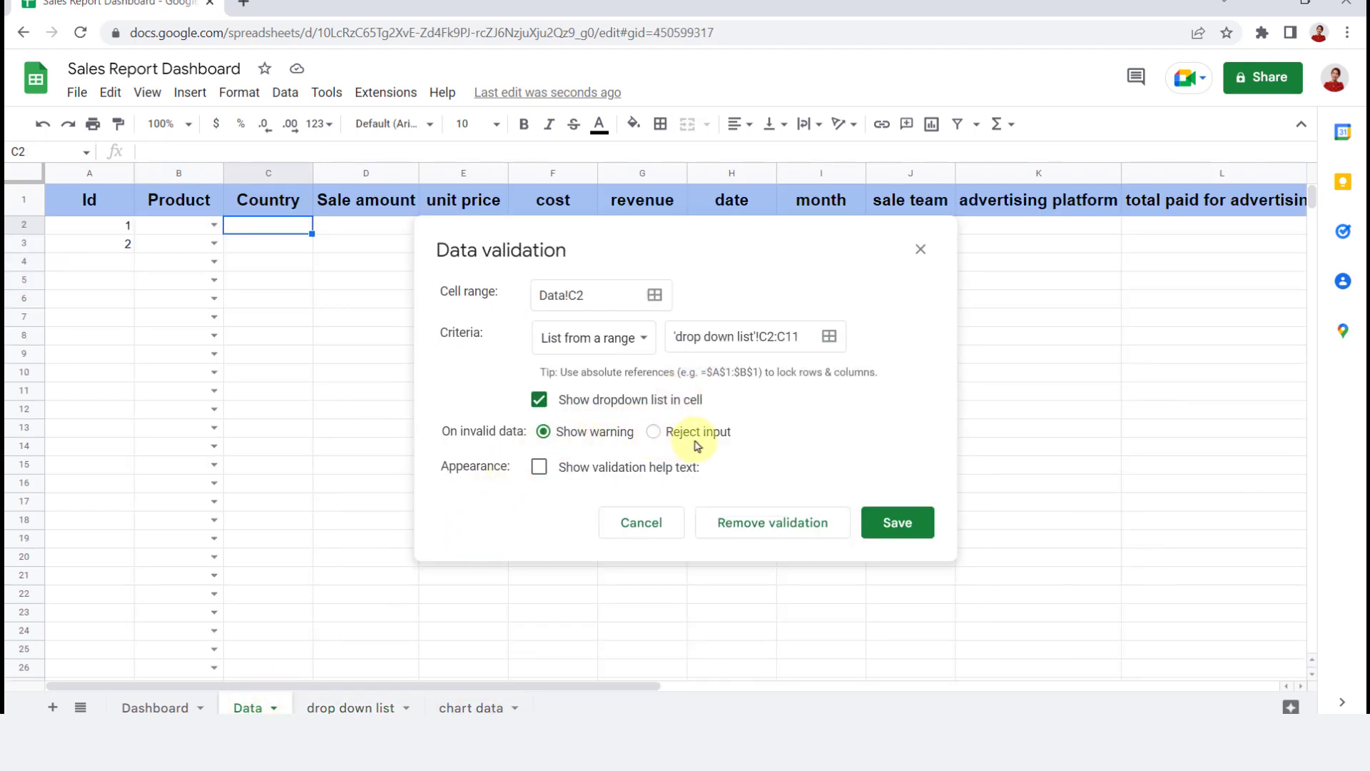
{"action": "left_click", "coordinate": [654, 433]}
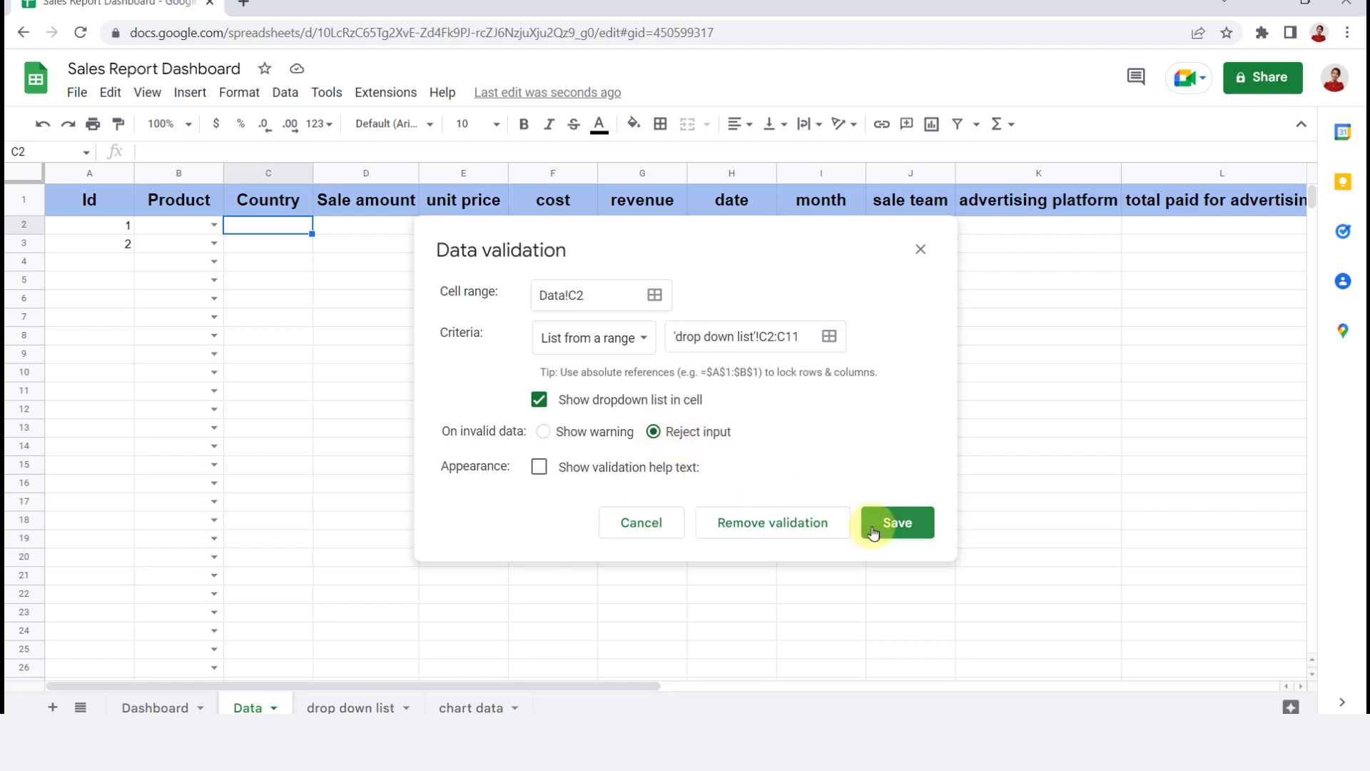
{"action": "left_click", "coordinate": [893, 522]}
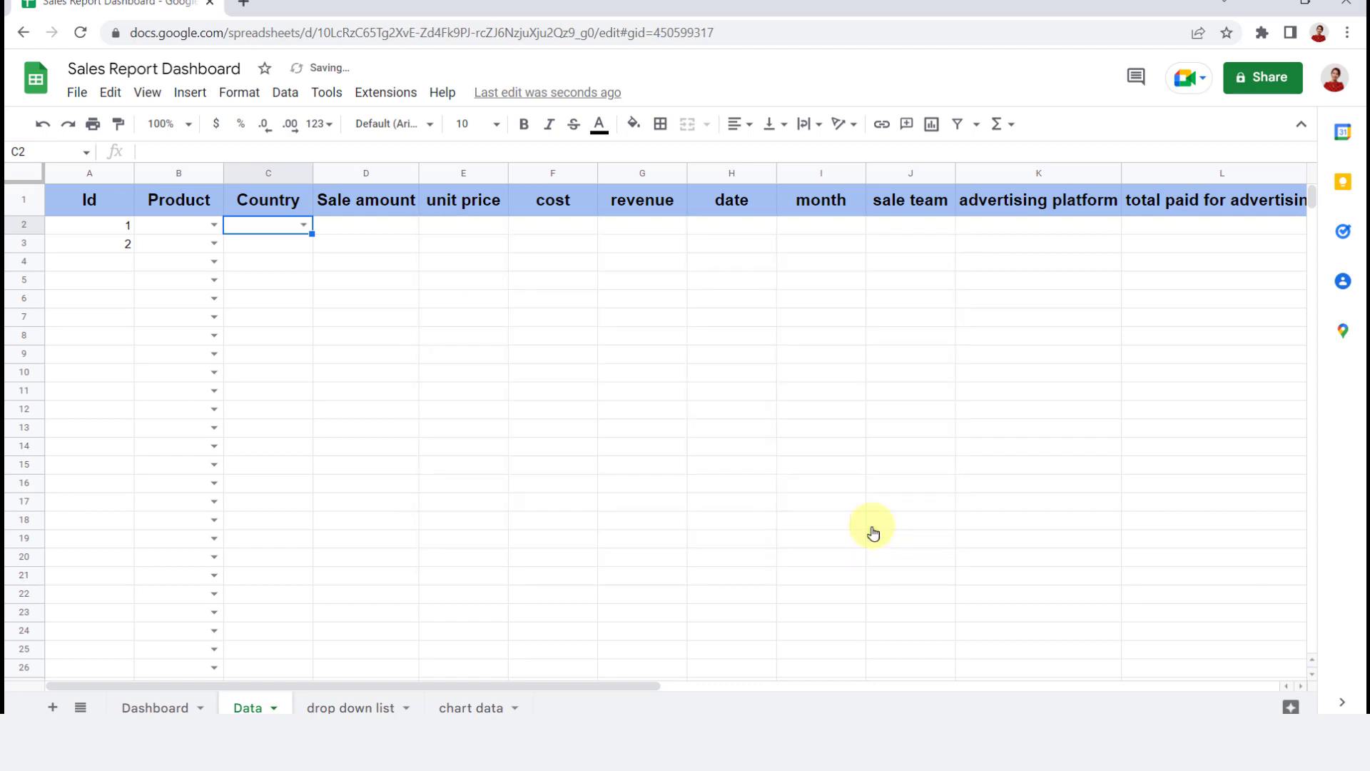
{"action": "left_click", "coordinate": [306, 224]}
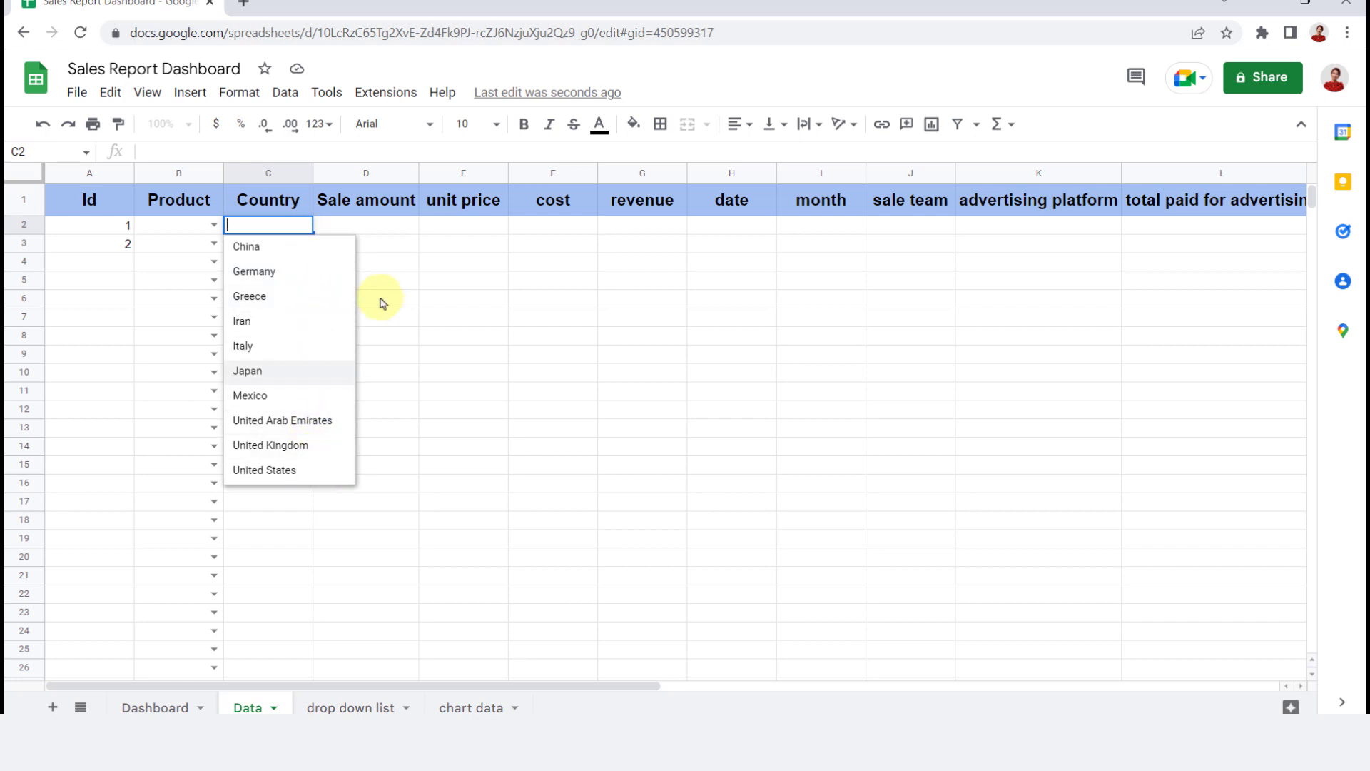
Fill the country drop-down from C2 down to C1000 of the Data sheet and return to the top rows.
{"action": "left_click", "coordinate": [374, 227]}
{"action": "left_click", "coordinate": [263, 225]}
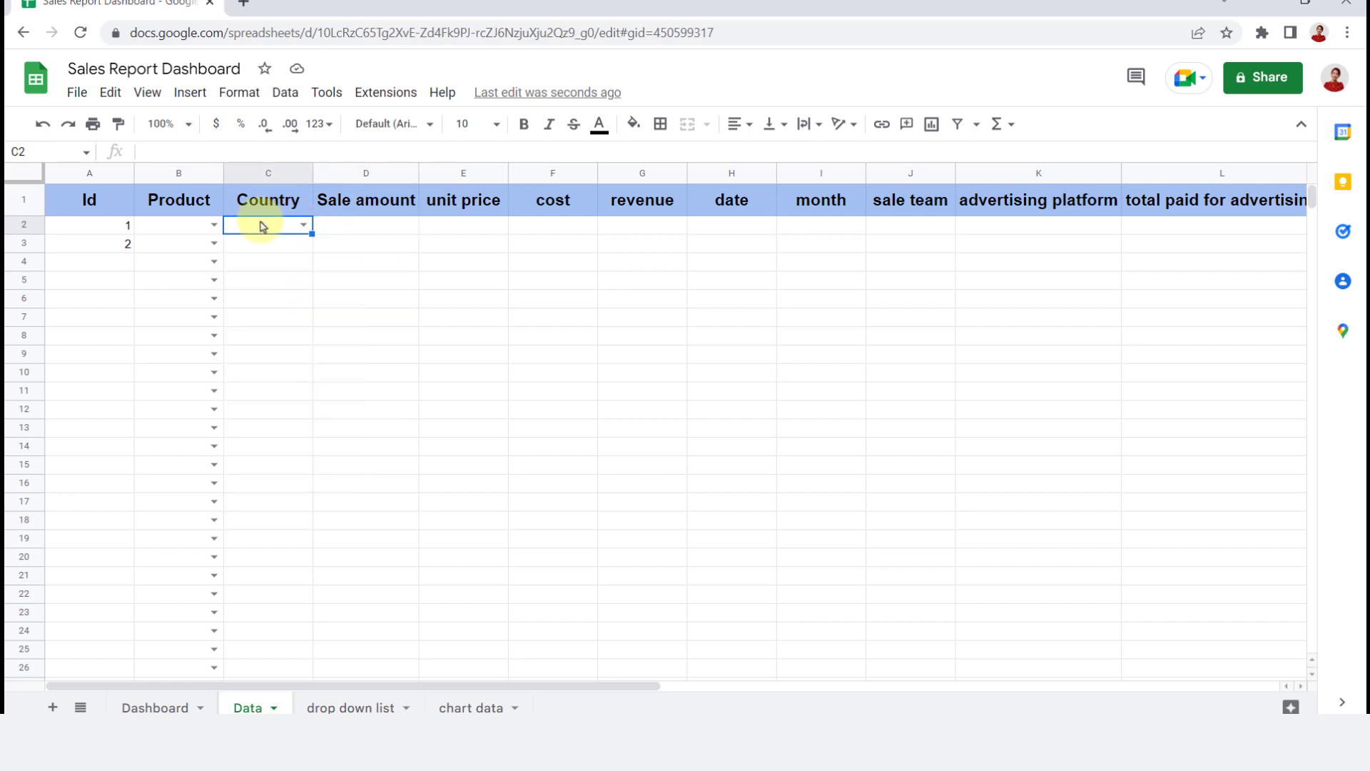
{"action": "key", "text": "ctrl+shift+Down"}
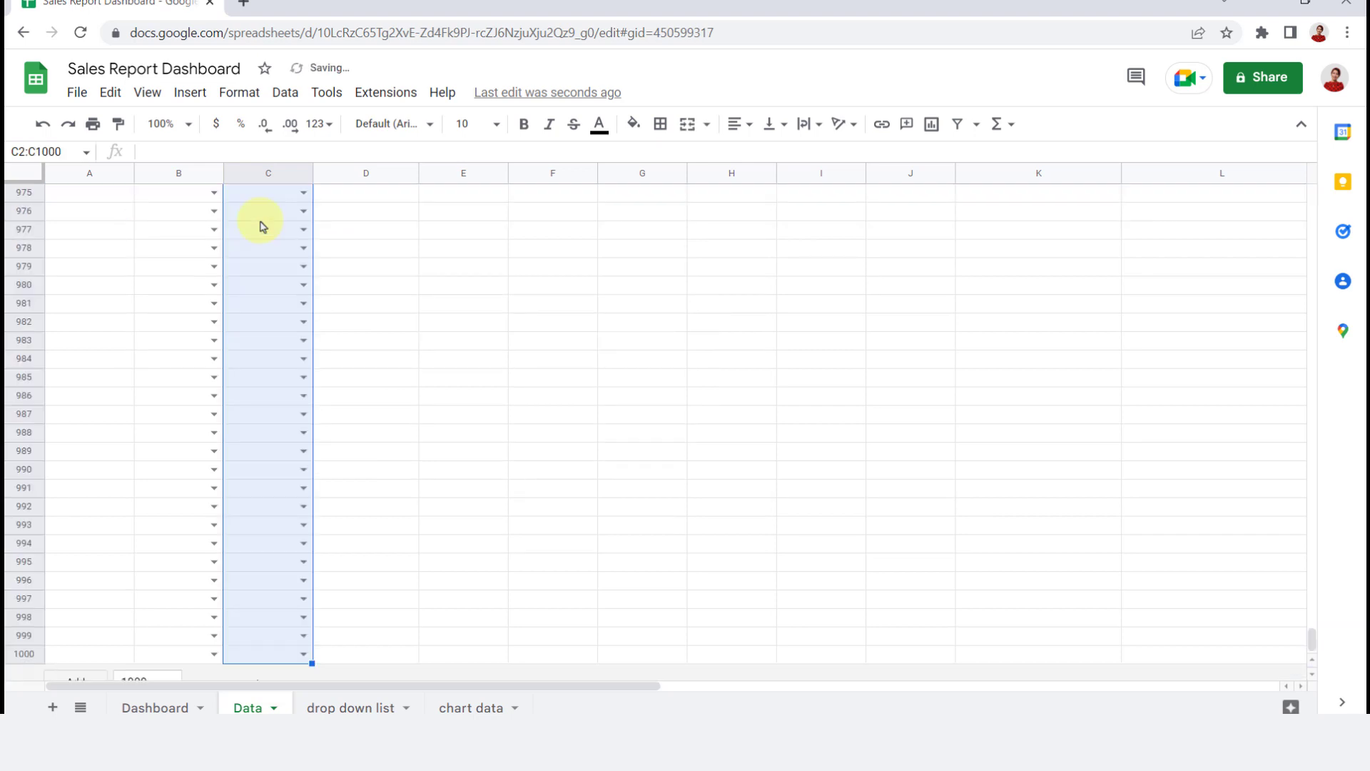
{"action": "left_click", "coordinate": [305, 247]}
{"action": "left_click", "coordinate": [369, 247]}
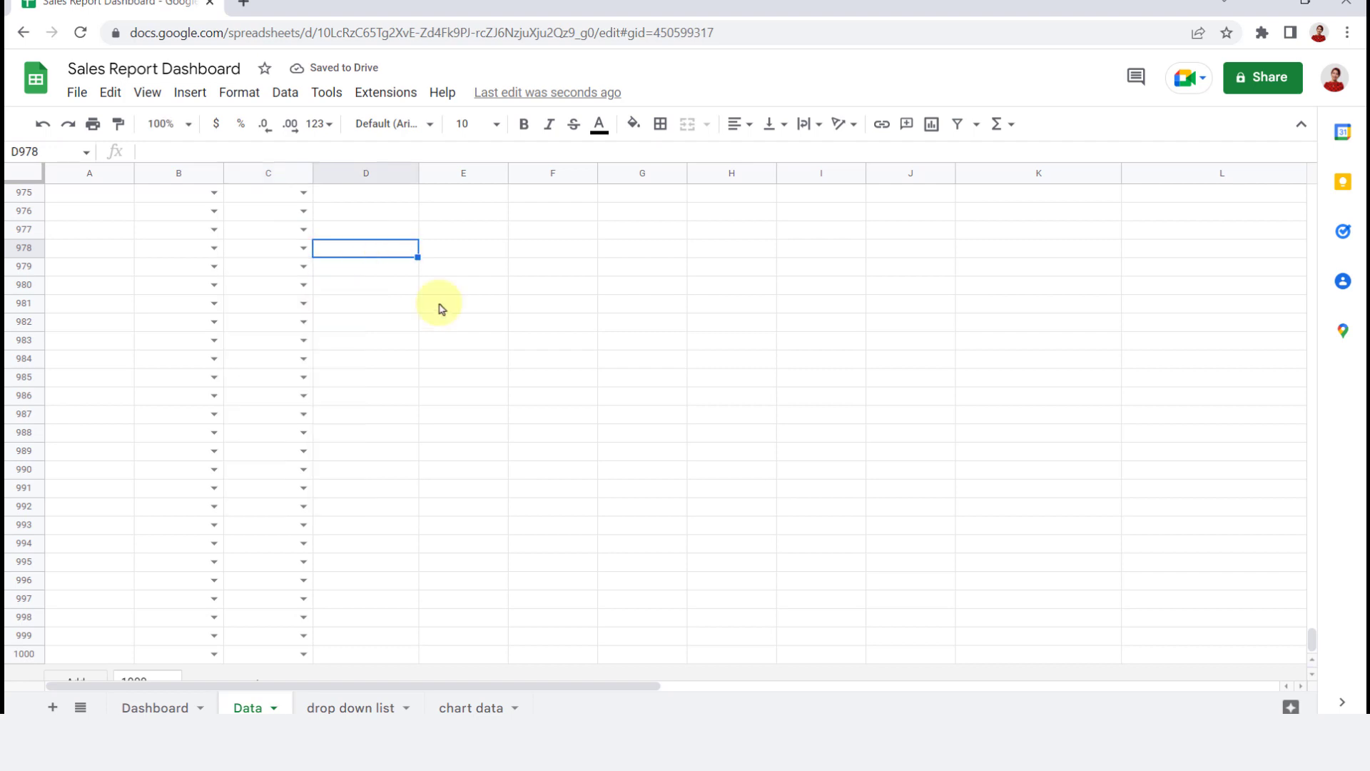
{"action": "left_click_drag", "start_coordinate": [1315, 640], "coordinate": [1285, 171]}
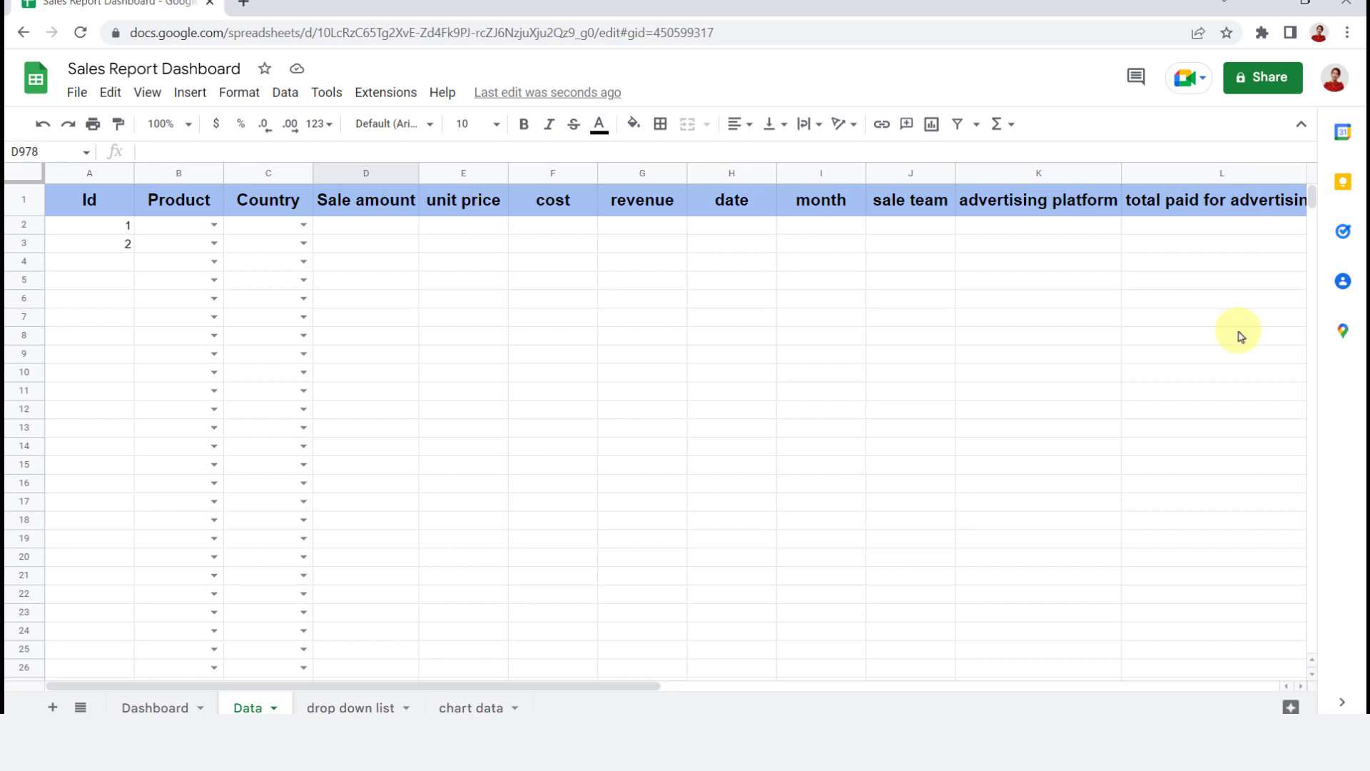
Enter a sale amount of 10 in D2 and a unit price of 50 in E2, formatted as currency without decimals.
{"action": "left_click", "coordinate": [371, 235]}
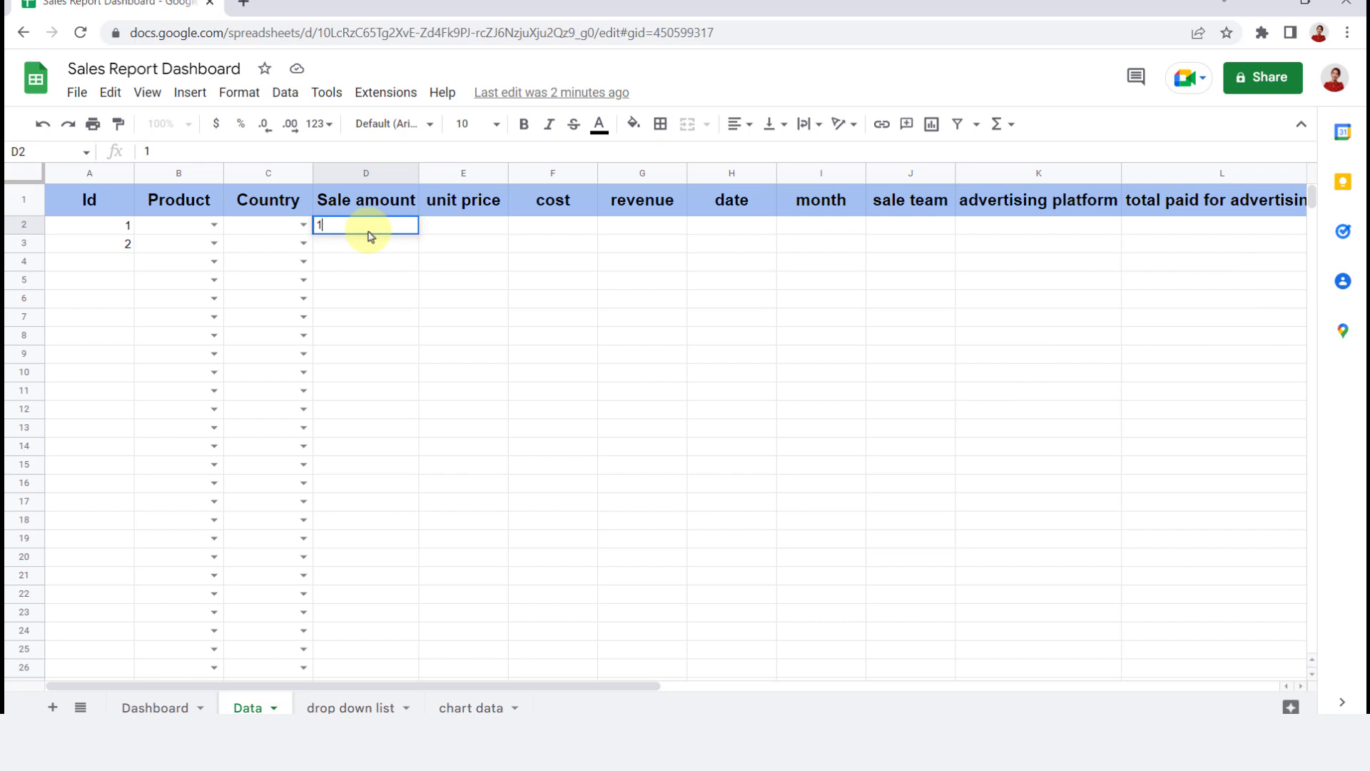
{"action": "key", "text": "Tab"}
{"action": "key", "text": "Tab"}
{"action": "key", "text": "Left"}
{"action": "left_click", "coordinate": [217, 125]}
{"action": "left_click", "coordinate": [265, 125]}
{"action": "left_click", "coordinate": [265, 126]}
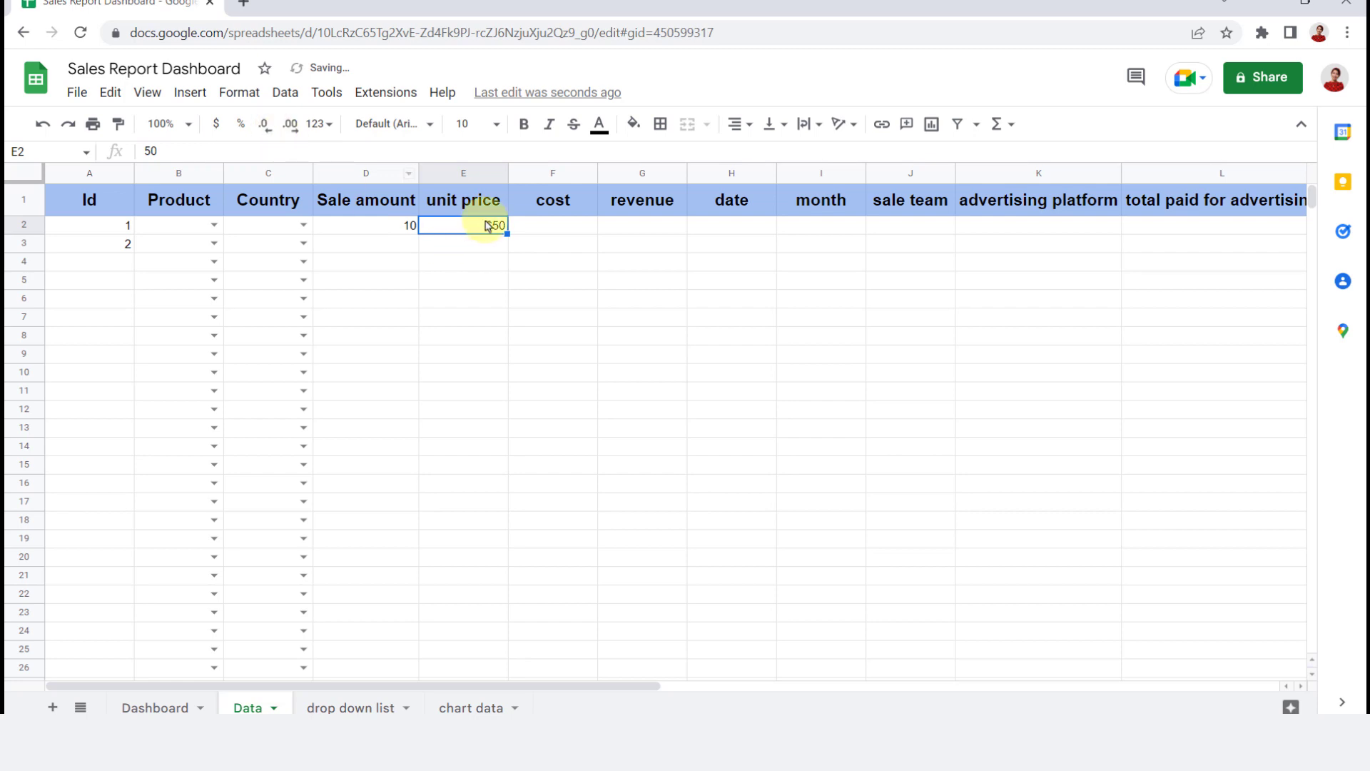
Enter the cost formula =E2*D2 in F2 and dismiss the autofill suggestion.
{"action": "left_click", "coordinate": [560, 227]}
{"action": "type", "text": "="}
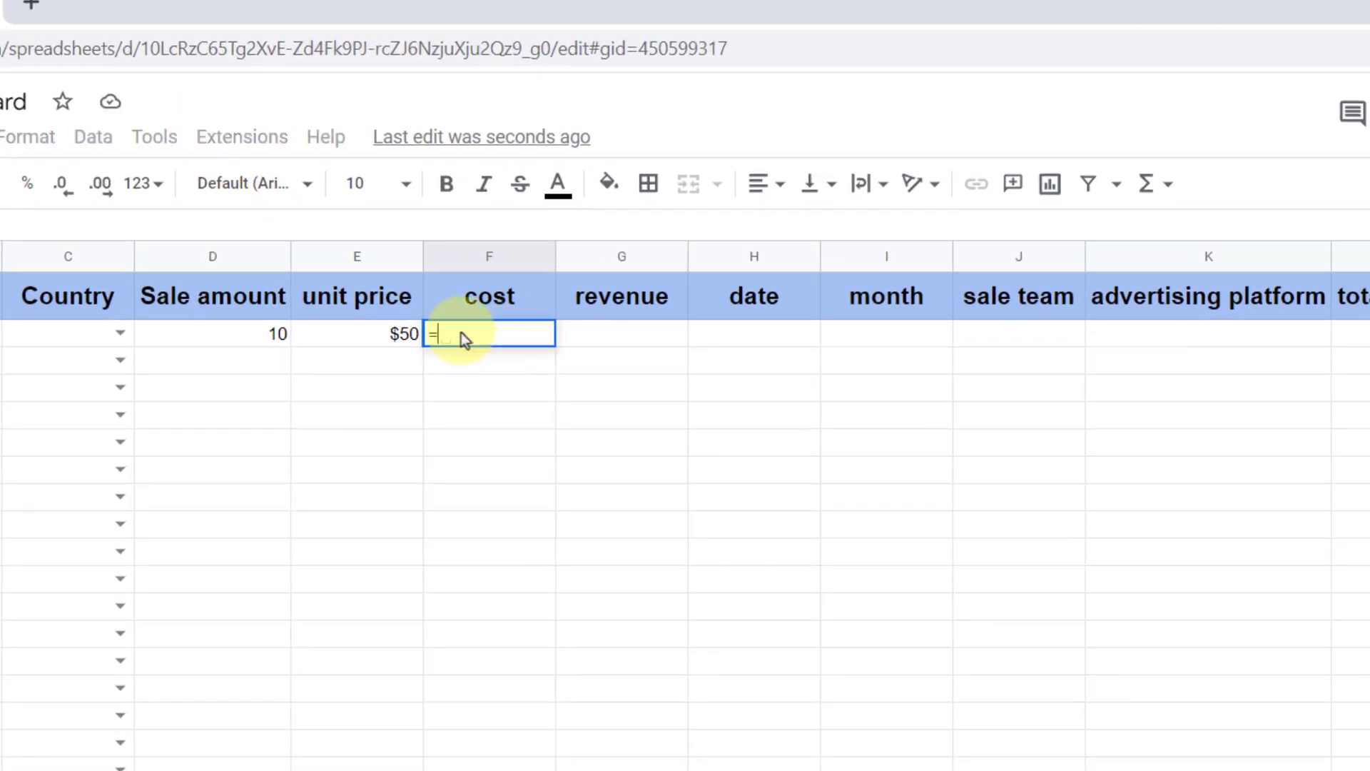
{"action": "left_click", "coordinate": [352, 336]}
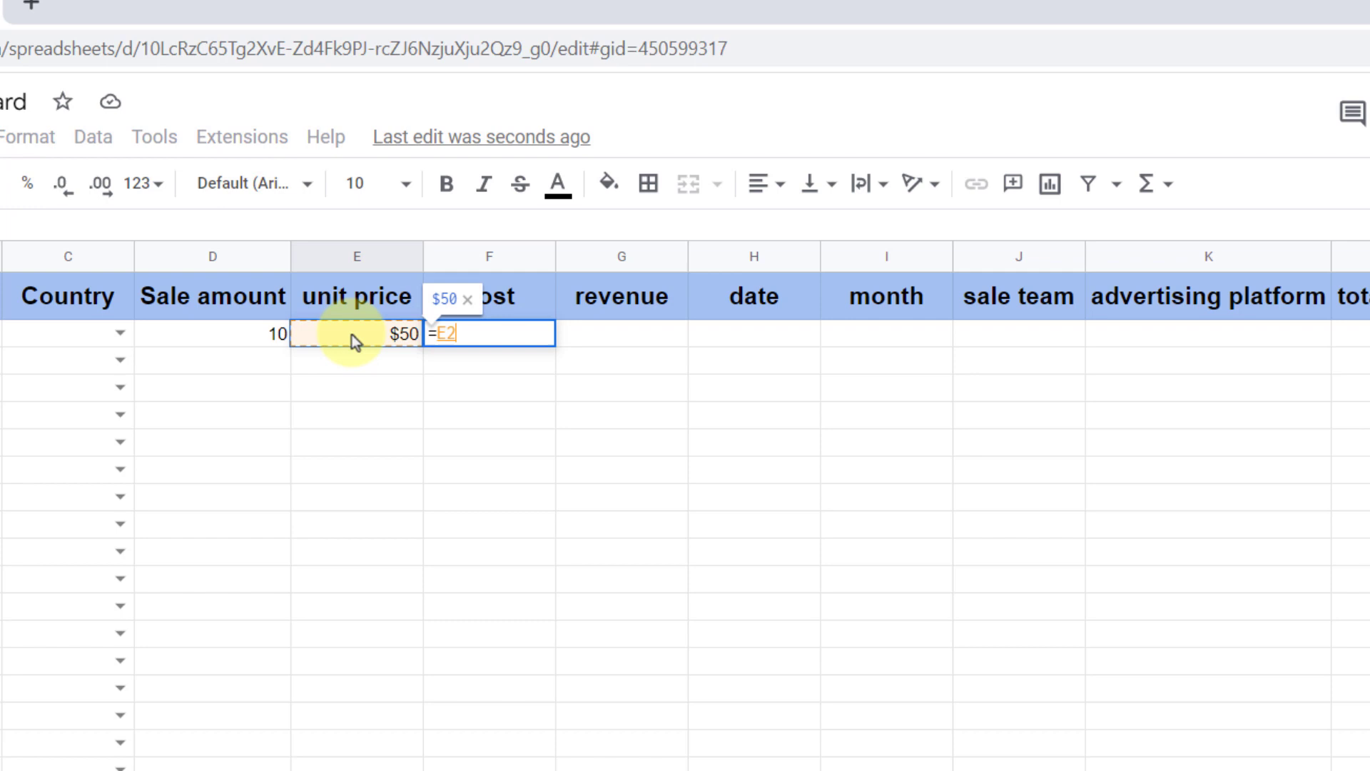
{"action": "type", "text": "*"}
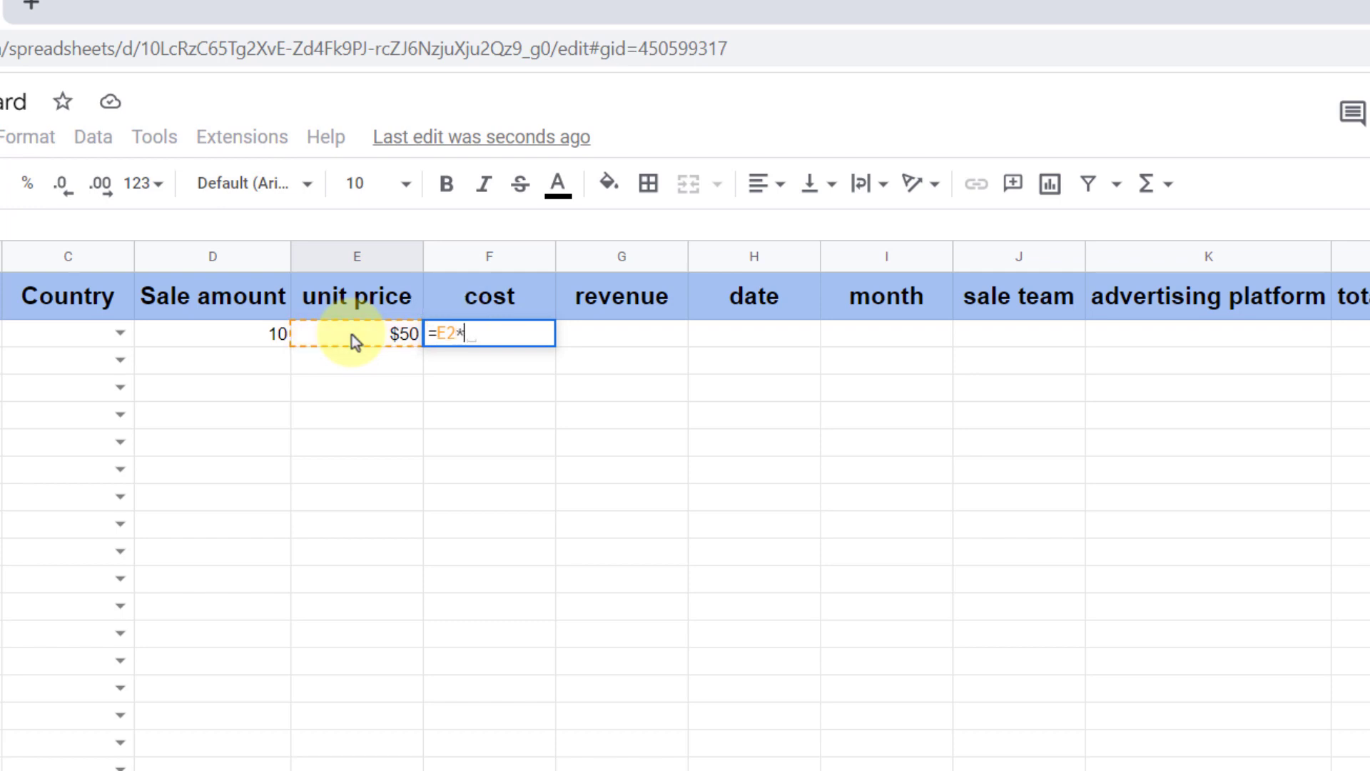
{"action": "left_click", "coordinate": [260, 340]}
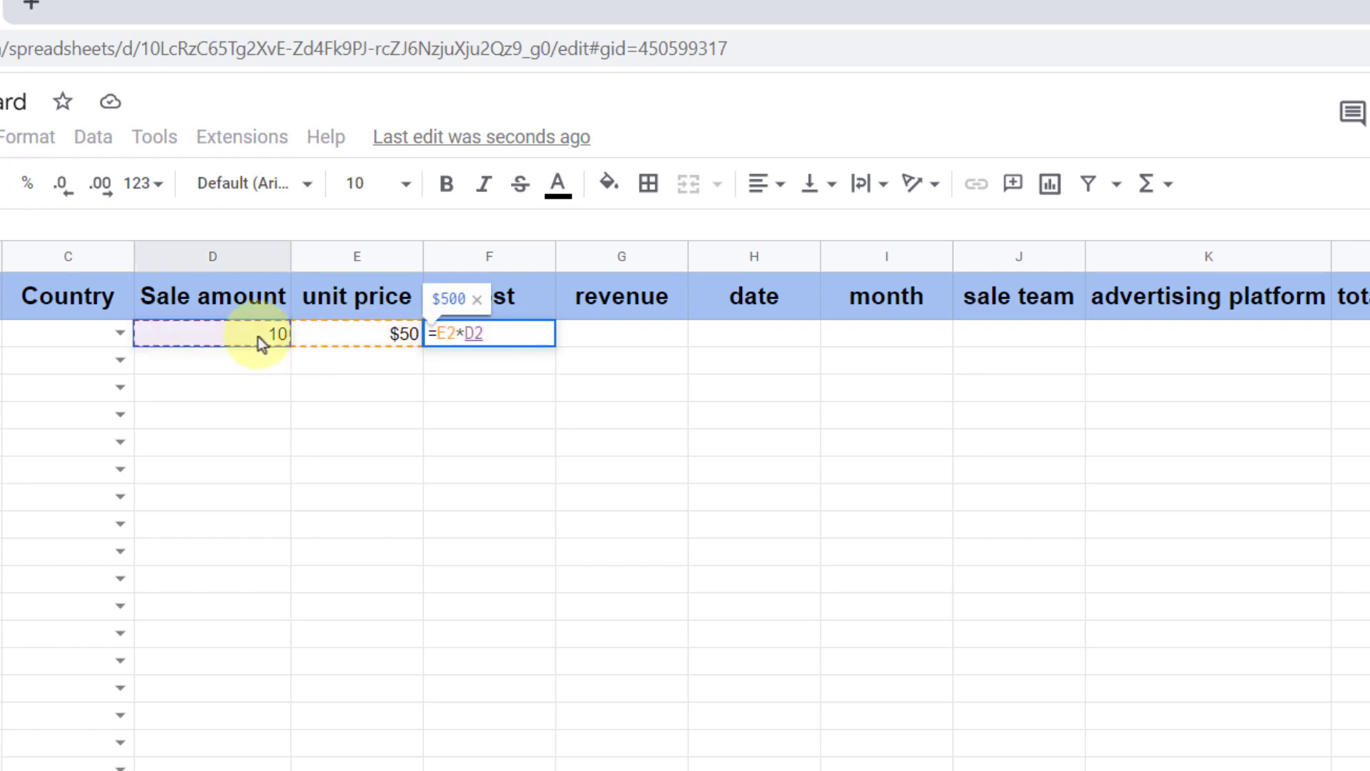
{"action": "key", "text": "Return"}
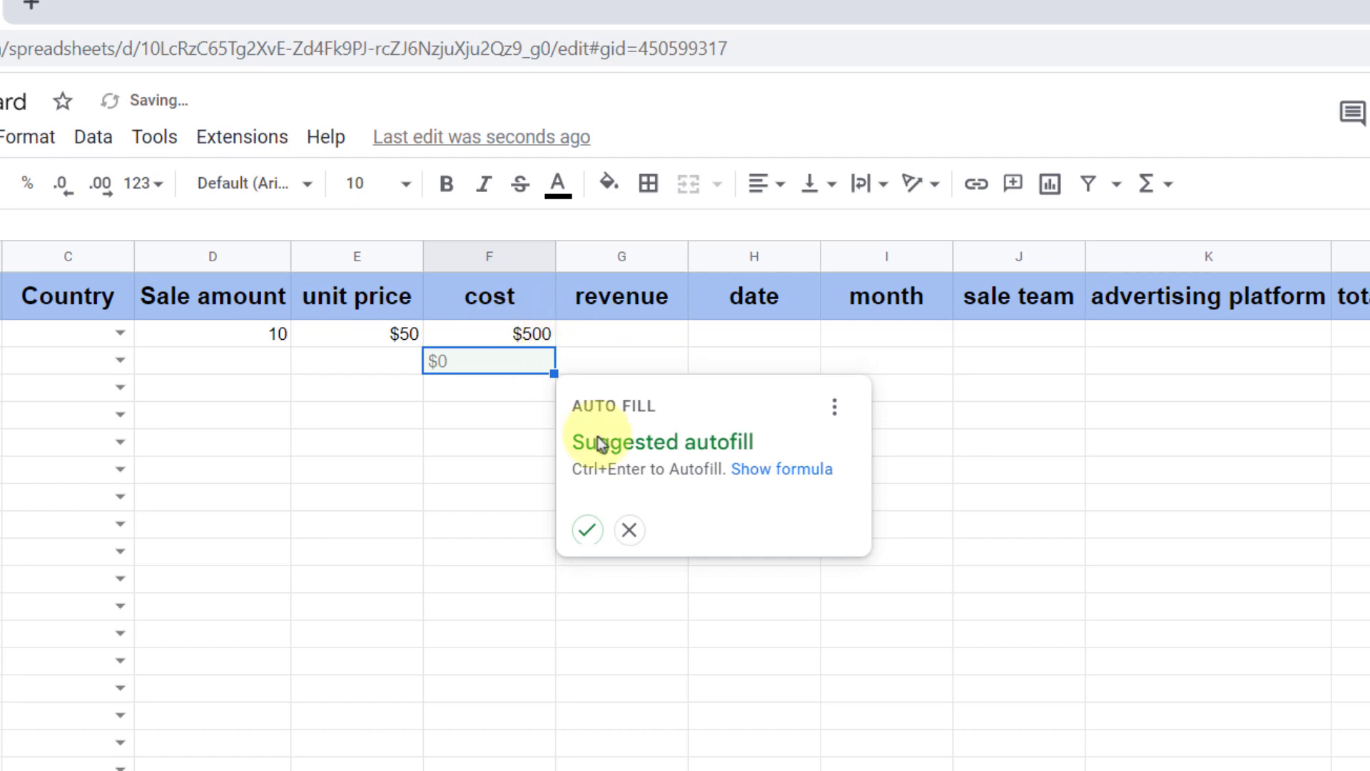
{"action": "left_click", "coordinate": [629, 531]}
Fill the cost formula from F2 down the rest of column F.
{"action": "left_click", "coordinate": [505, 329]}
{"action": "key", "text": "ctrl+shift+Down"}
{"action": "key", "text": "ctrl+d"}
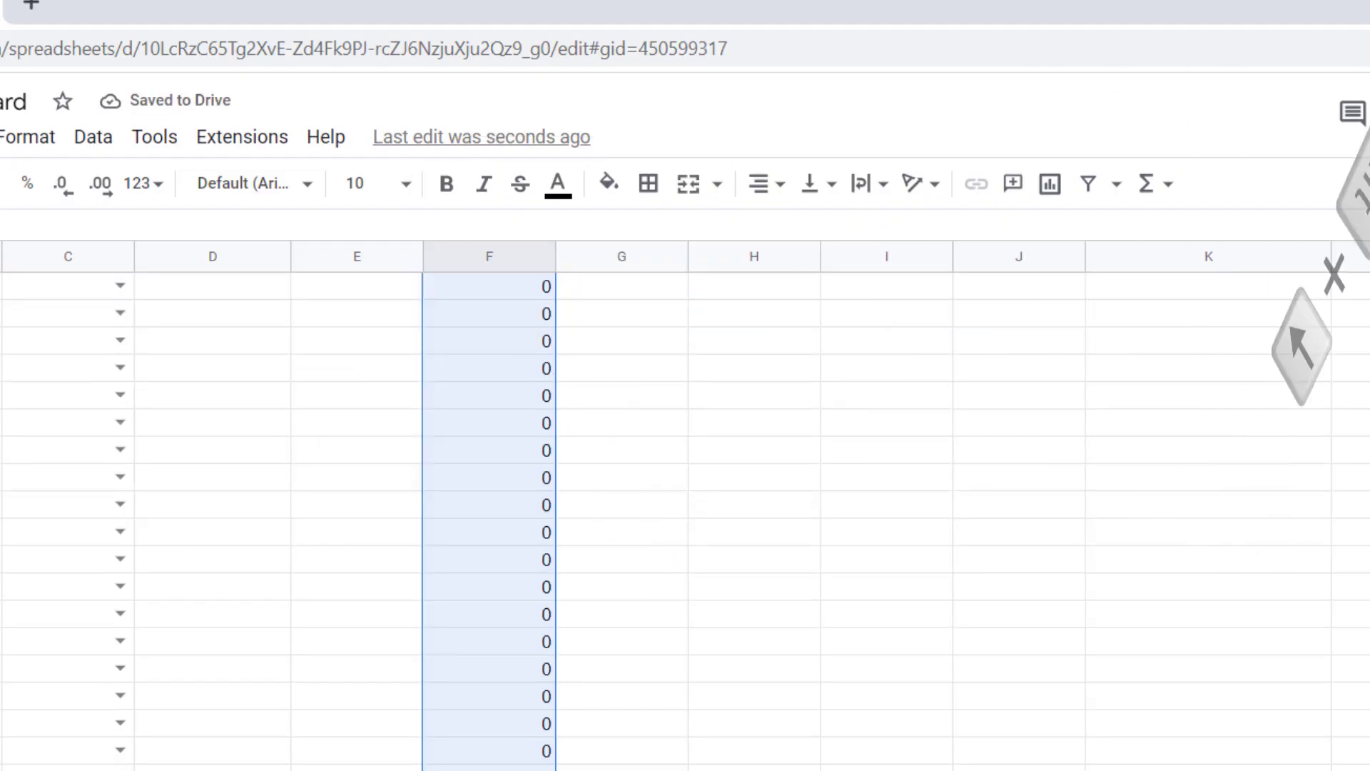
{"action": "left_click", "coordinate": [526, 365]}
Enter a revenue of 1000 in G2 and format it as currency without decimals.
{"action": "left_click", "coordinate": [643, 331]}
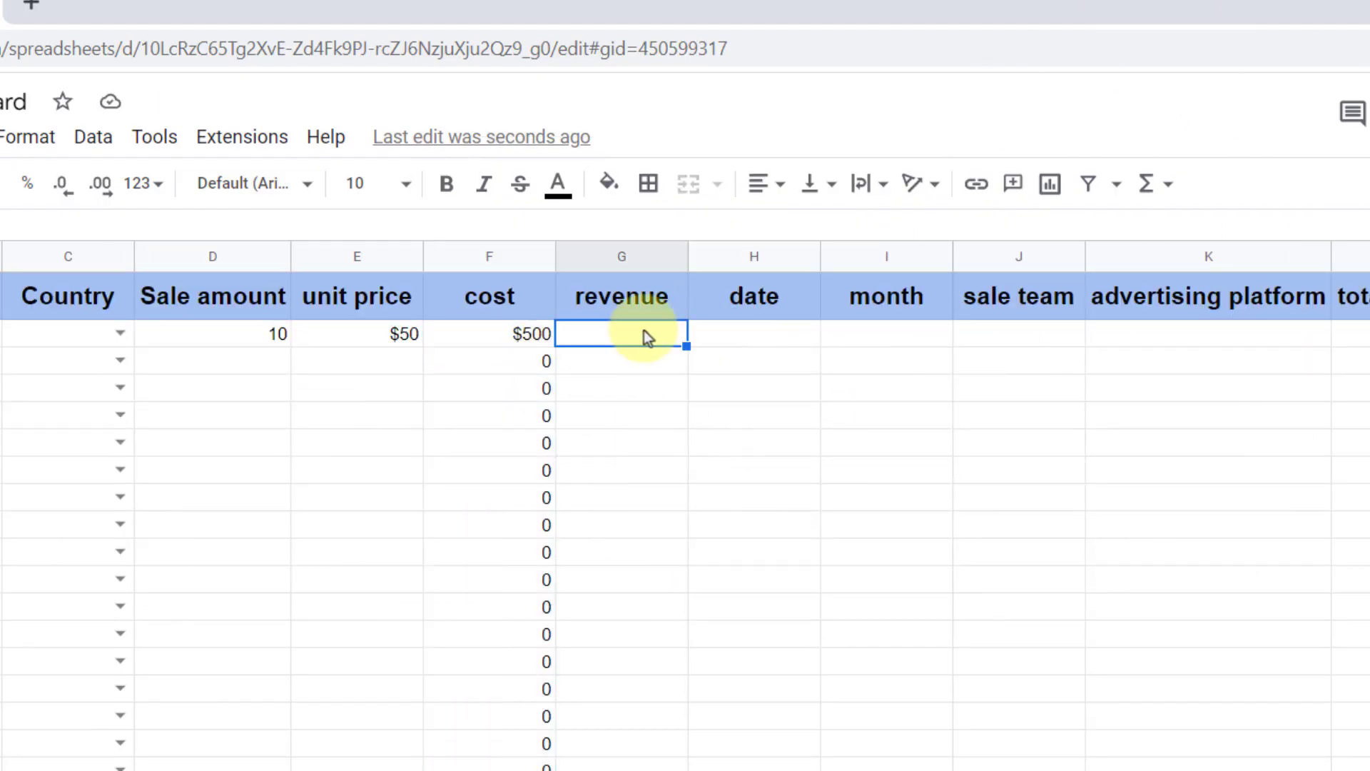
{"action": "type", "text": "1000"}
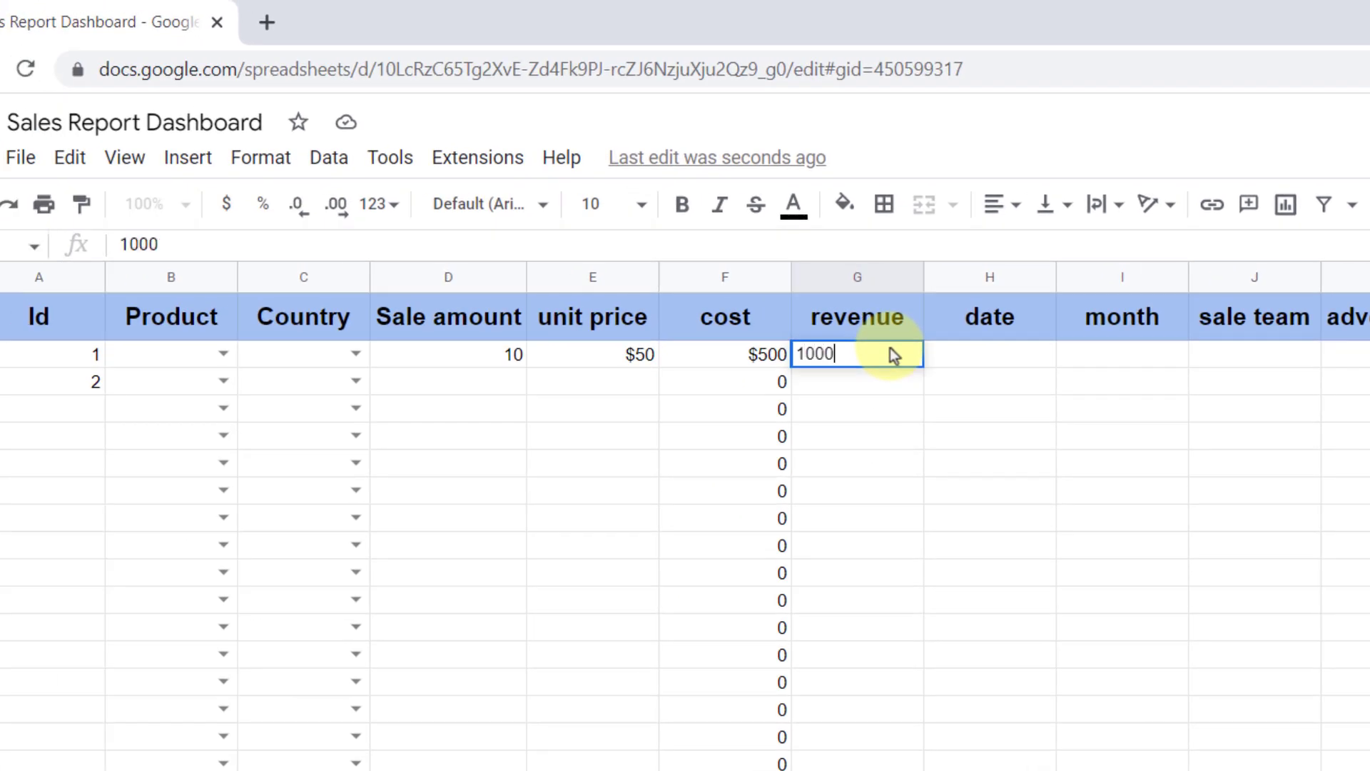
{"action": "key", "text": "Return"}
{"action": "left_click", "coordinate": [887, 355]}
{"action": "left_click", "coordinate": [227, 204]}
{"action": "double_click", "coordinate": [309, 224]}
Add data validation to H2 with the criteria Date is valid date, rejecting invalid input, and check the cell's calendar picker.
{"action": "left_click", "coordinate": [1026, 363]}
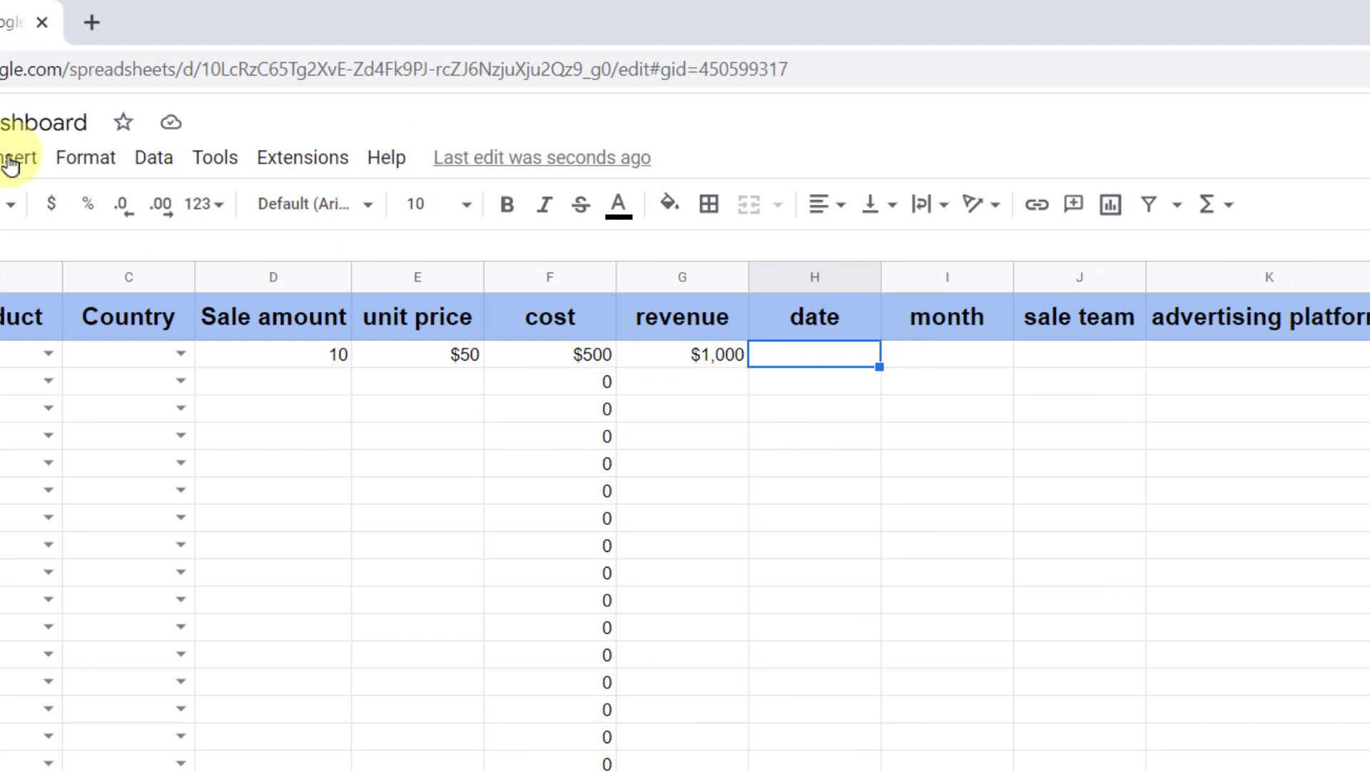
{"action": "left_click", "coordinate": [152, 158]}
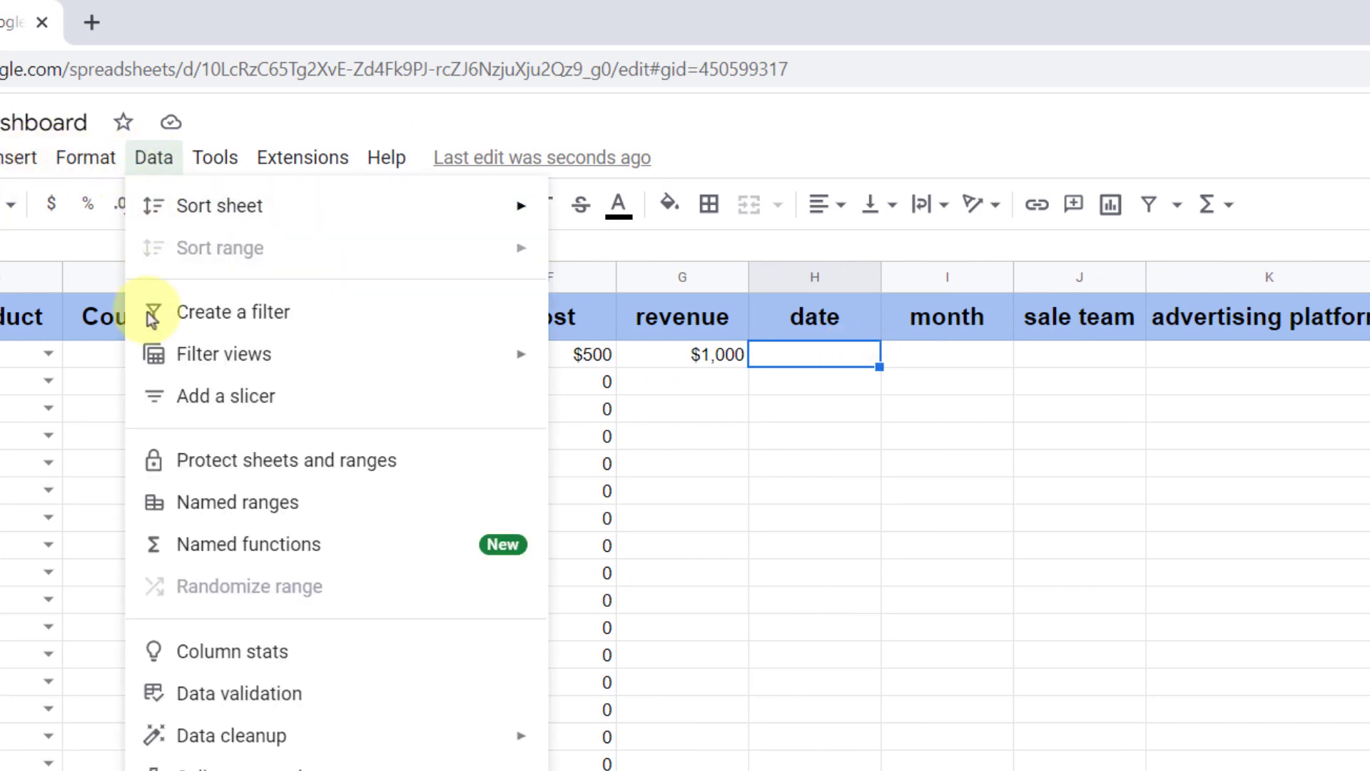
{"action": "left_click", "coordinate": [355, 714]}
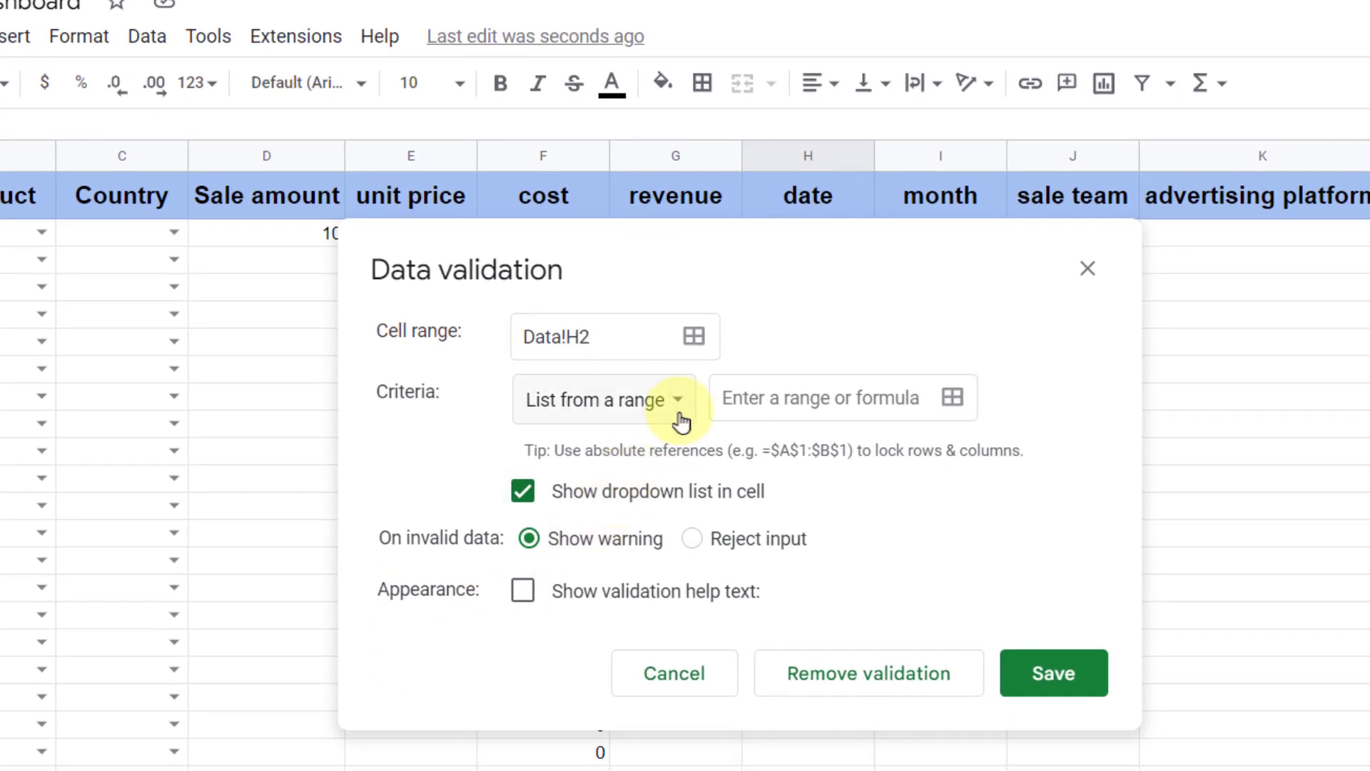
{"action": "left_click", "coordinate": [690, 529]}
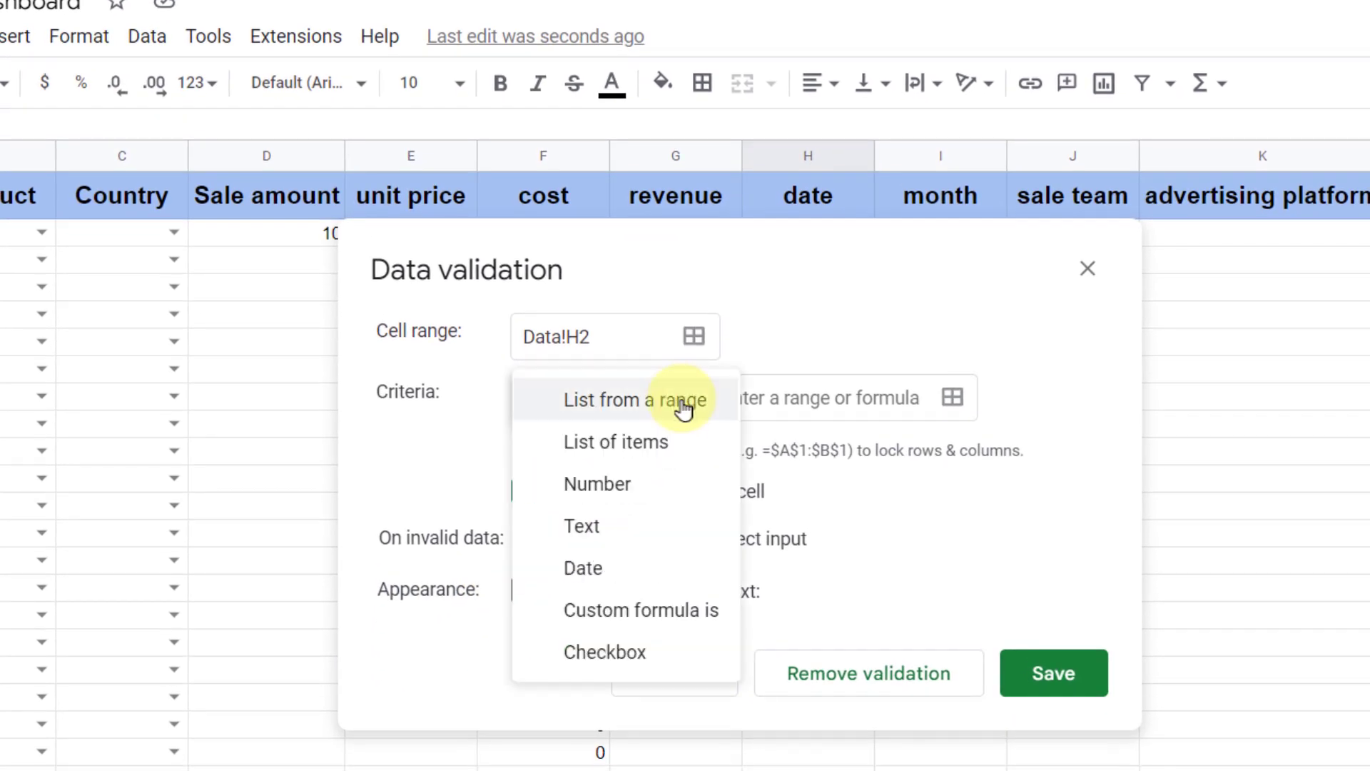
{"action": "left_click", "coordinate": [629, 575]}
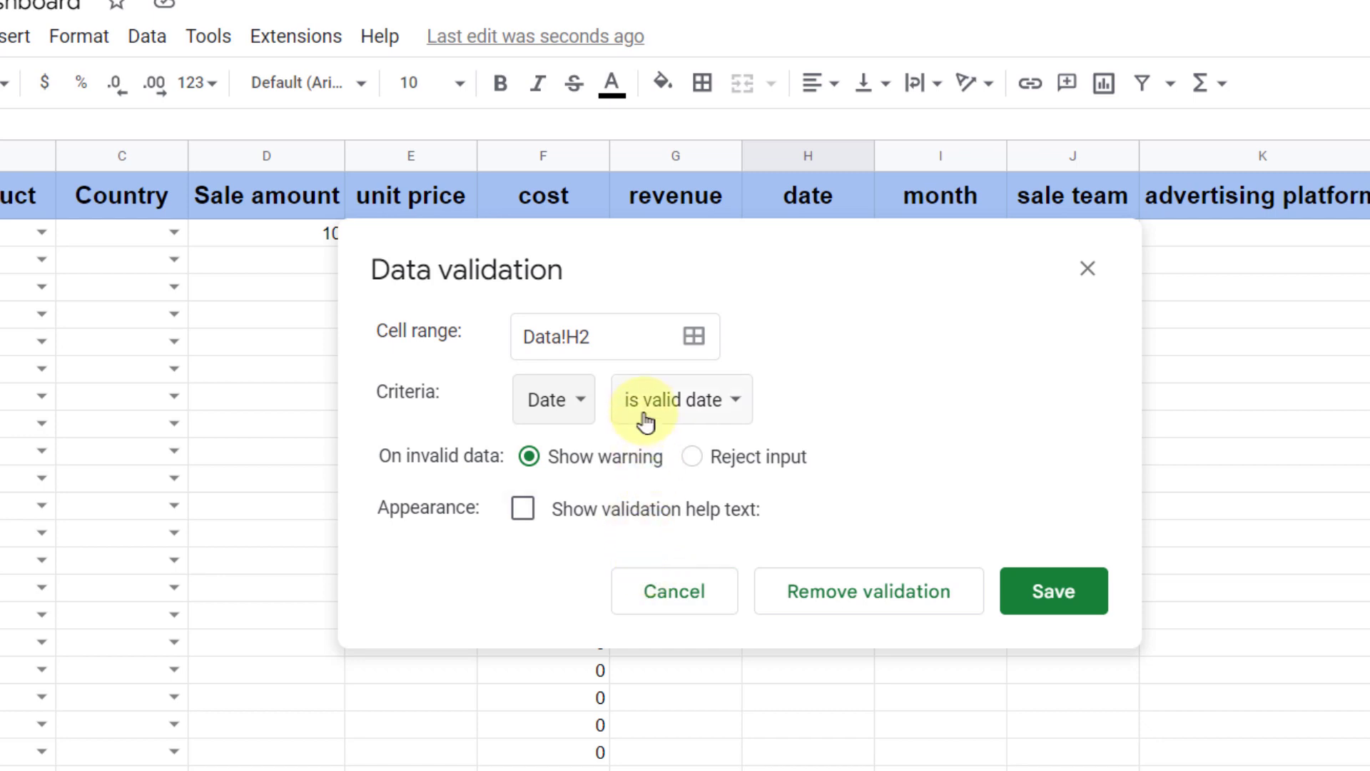
{"action": "left_click", "coordinate": [731, 421]}
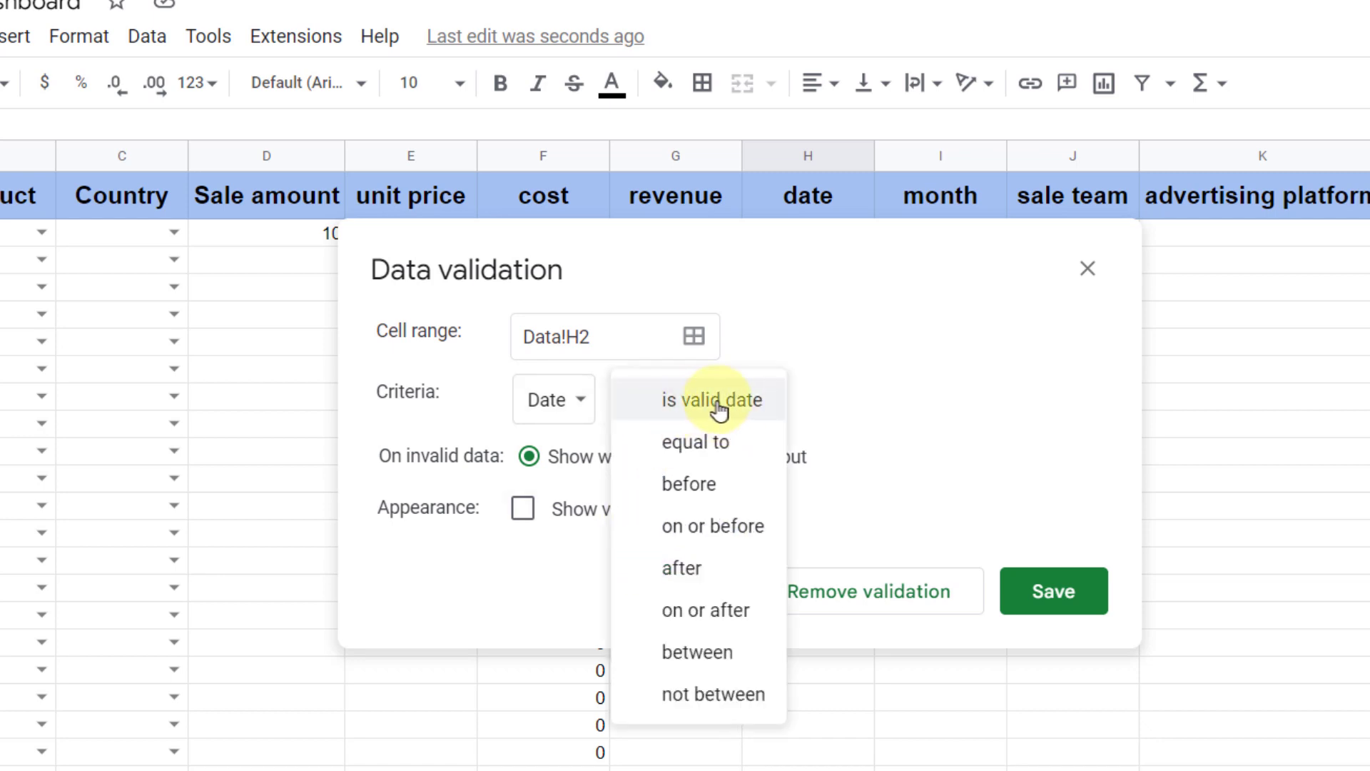
{"action": "left_click", "coordinate": [721, 411]}
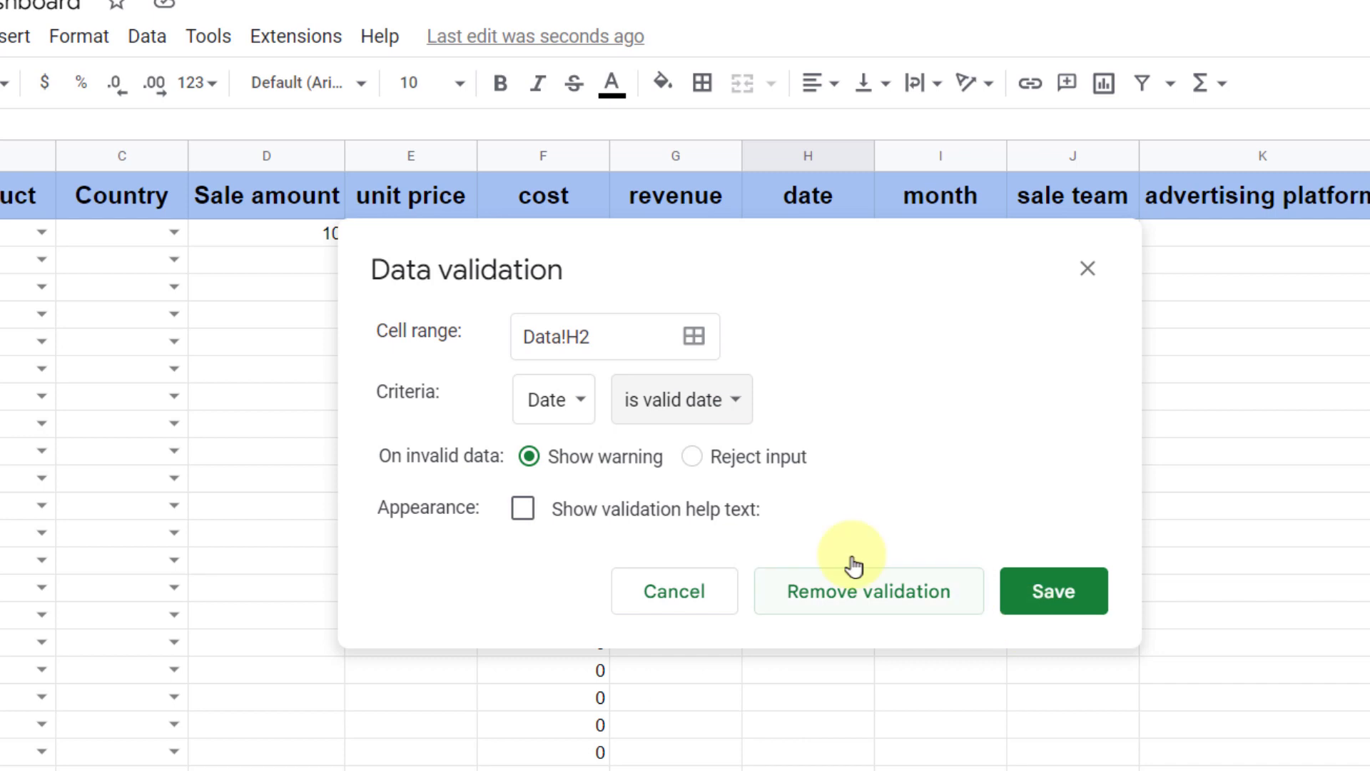
{"action": "left_click", "coordinate": [710, 457]}
{"action": "left_click", "coordinate": [1049, 605]}
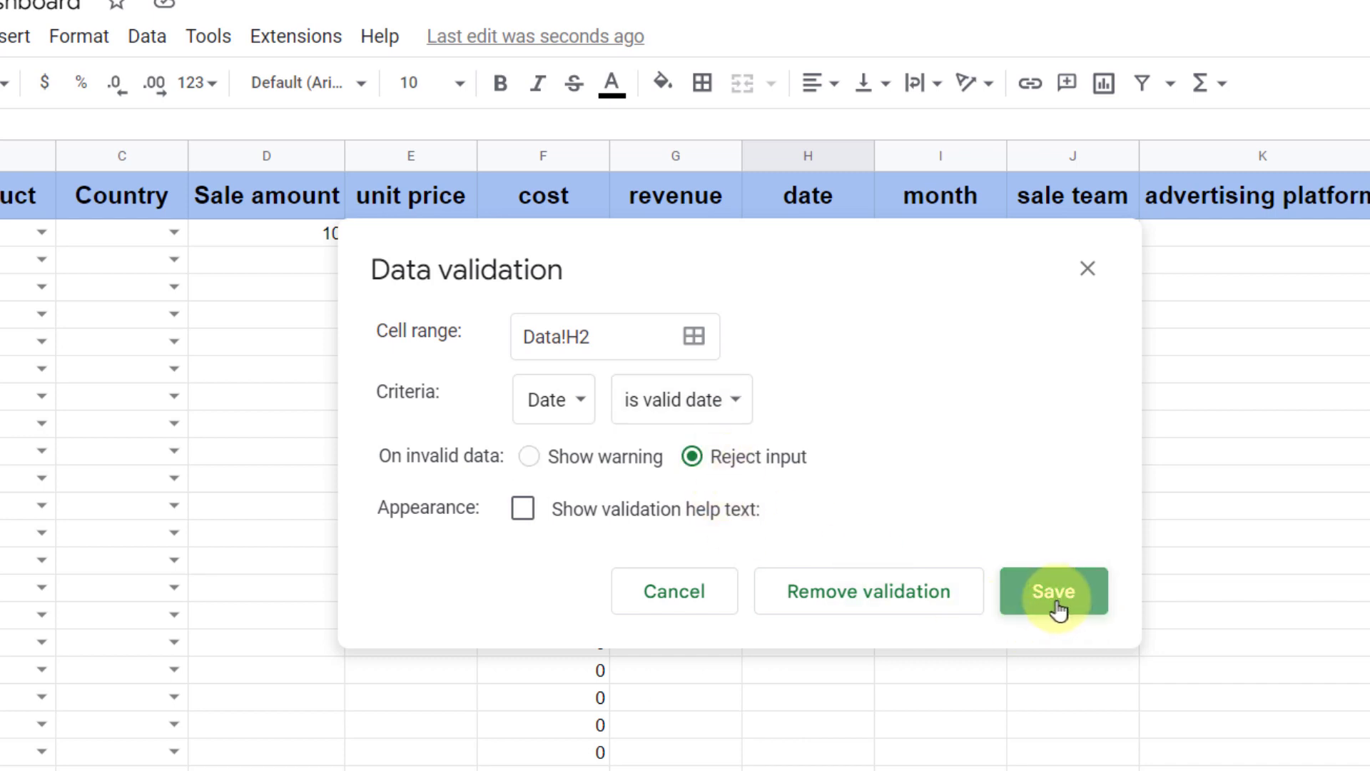
{"action": "double_click", "coordinate": [815, 233]}
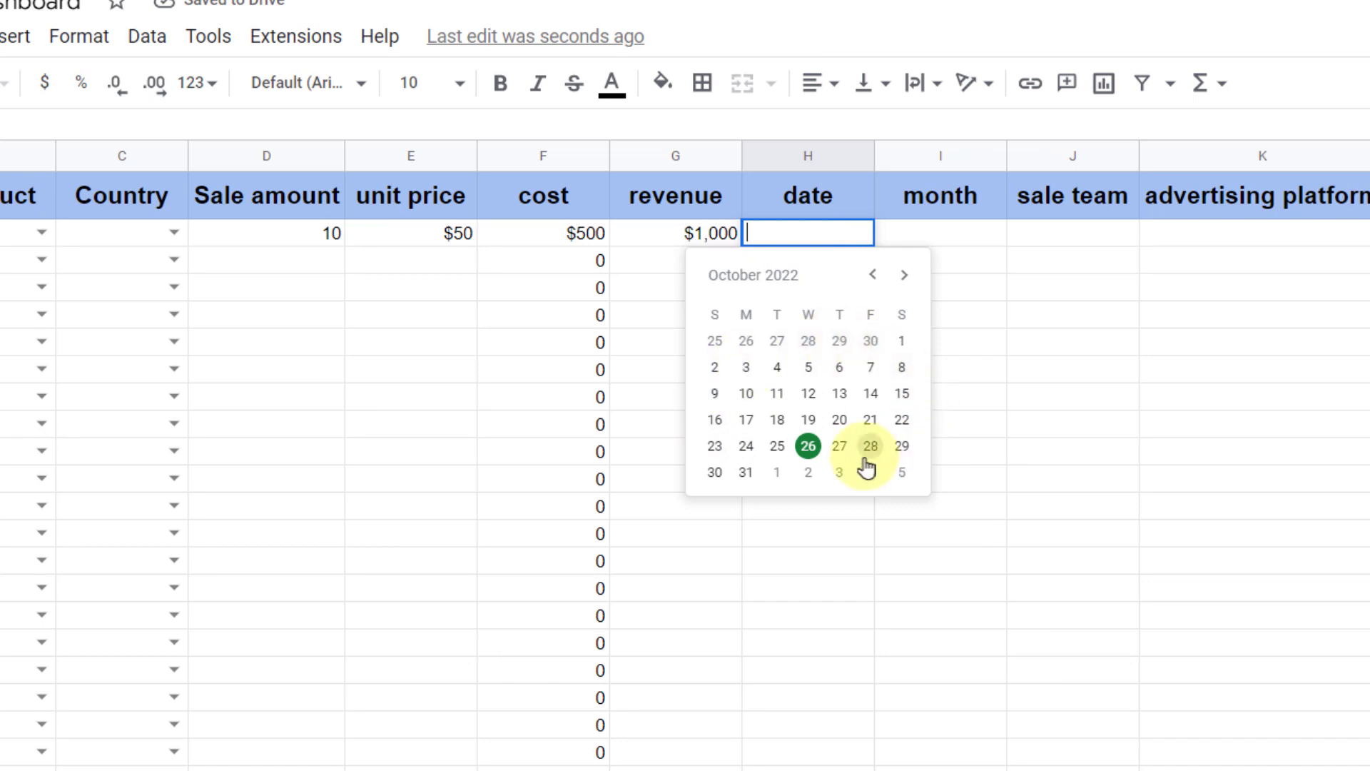
{"action": "left_click", "coordinate": [942, 237]}
Fill the date validation from H2 down the rest of the date column.
{"action": "left_click", "coordinate": [833, 233]}
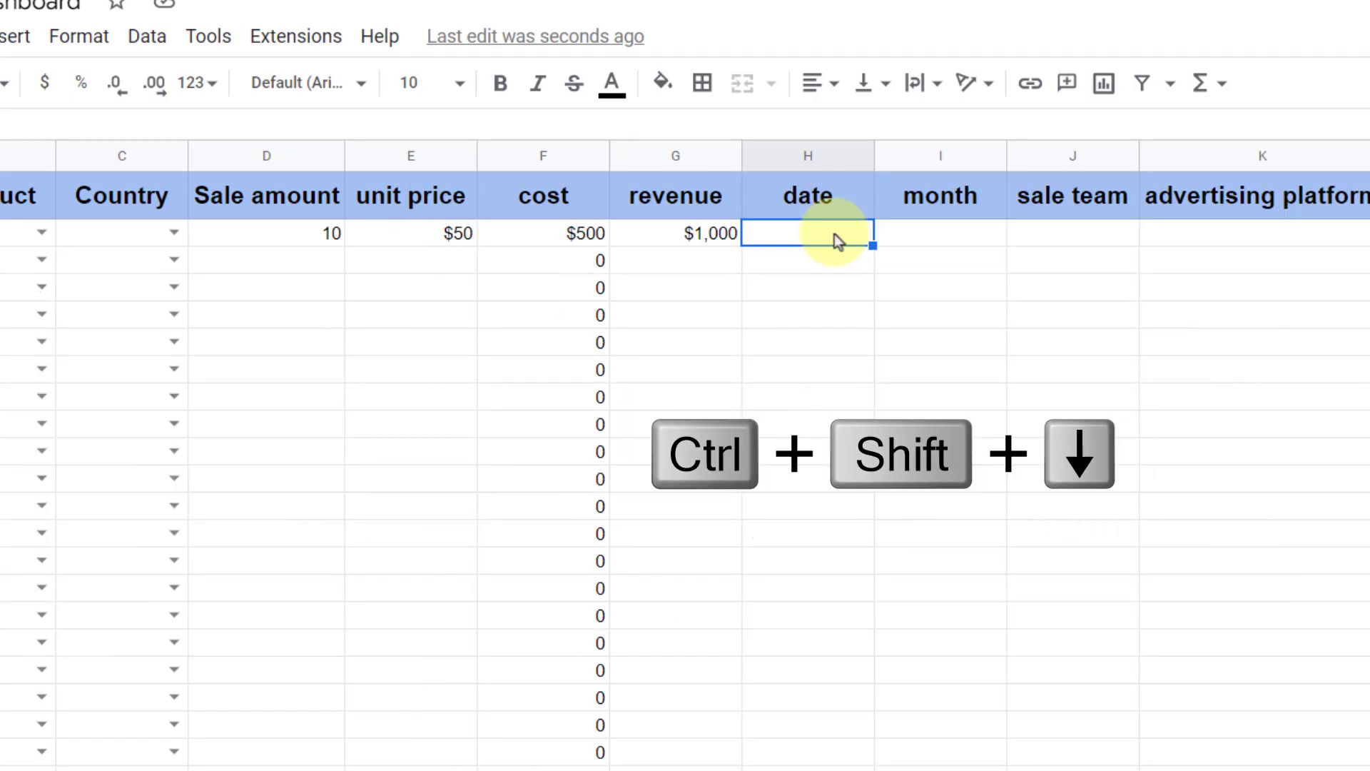
{"action": "key", "text": "ctrl+shift+Down"}
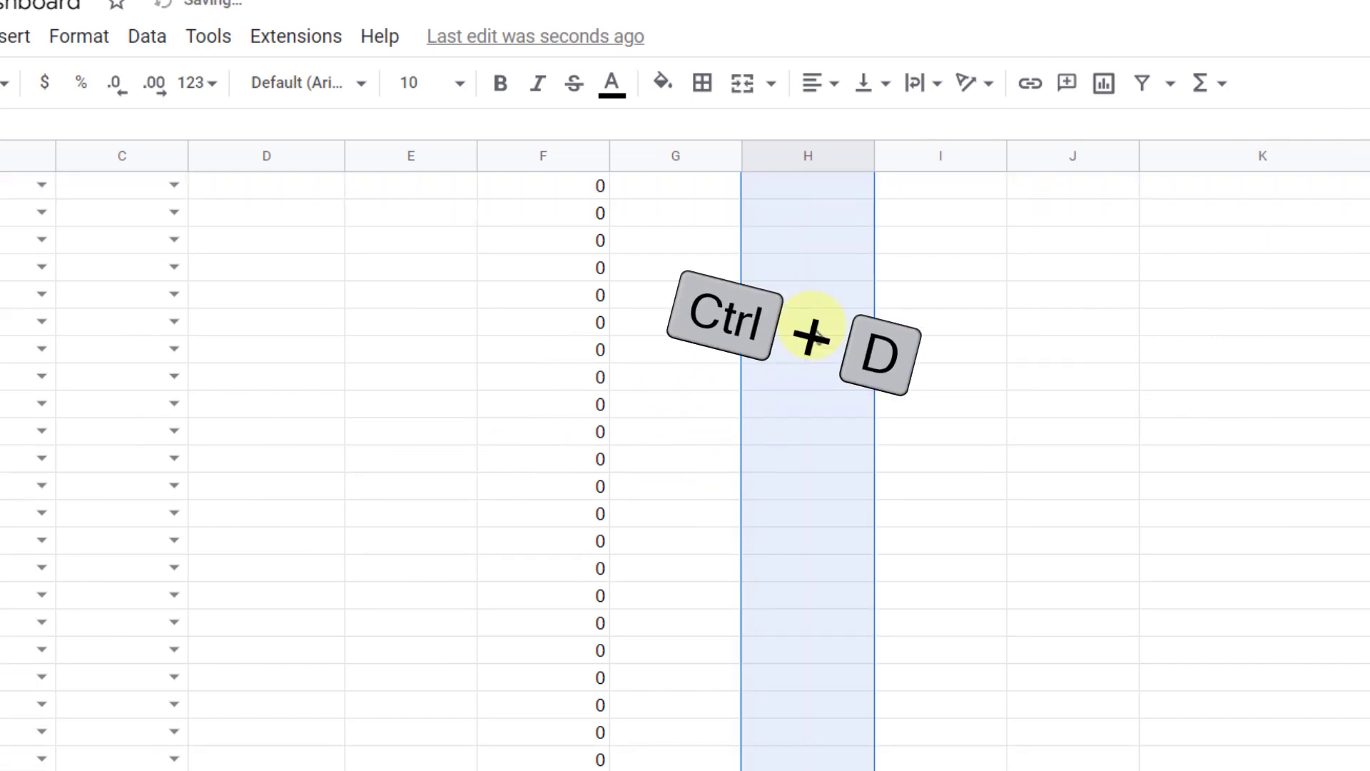
{"action": "left_click", "coordinate": [805, 321]}
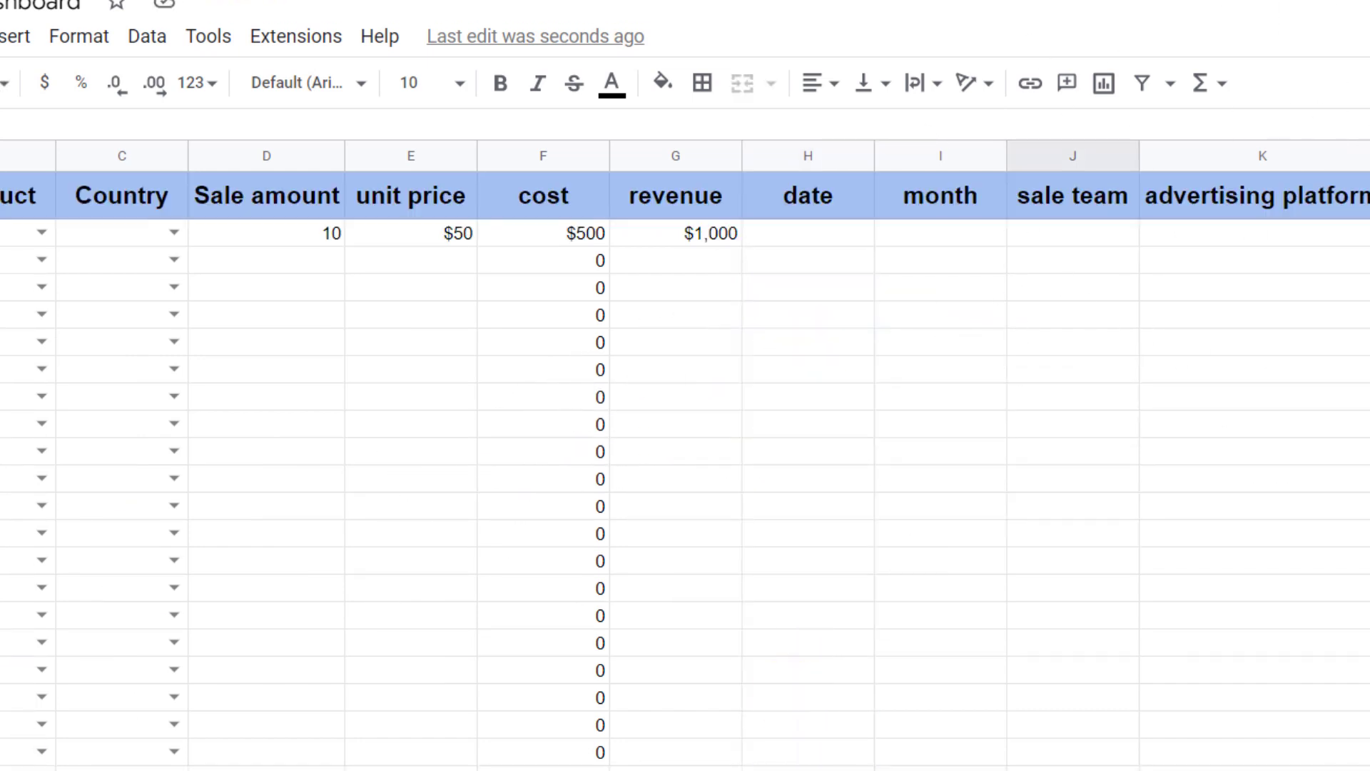
Pick the date 2022-10-05 for H2 from its calendar and check the calendar again.
{"action": "left_click", "coordinate": [789, 237]}
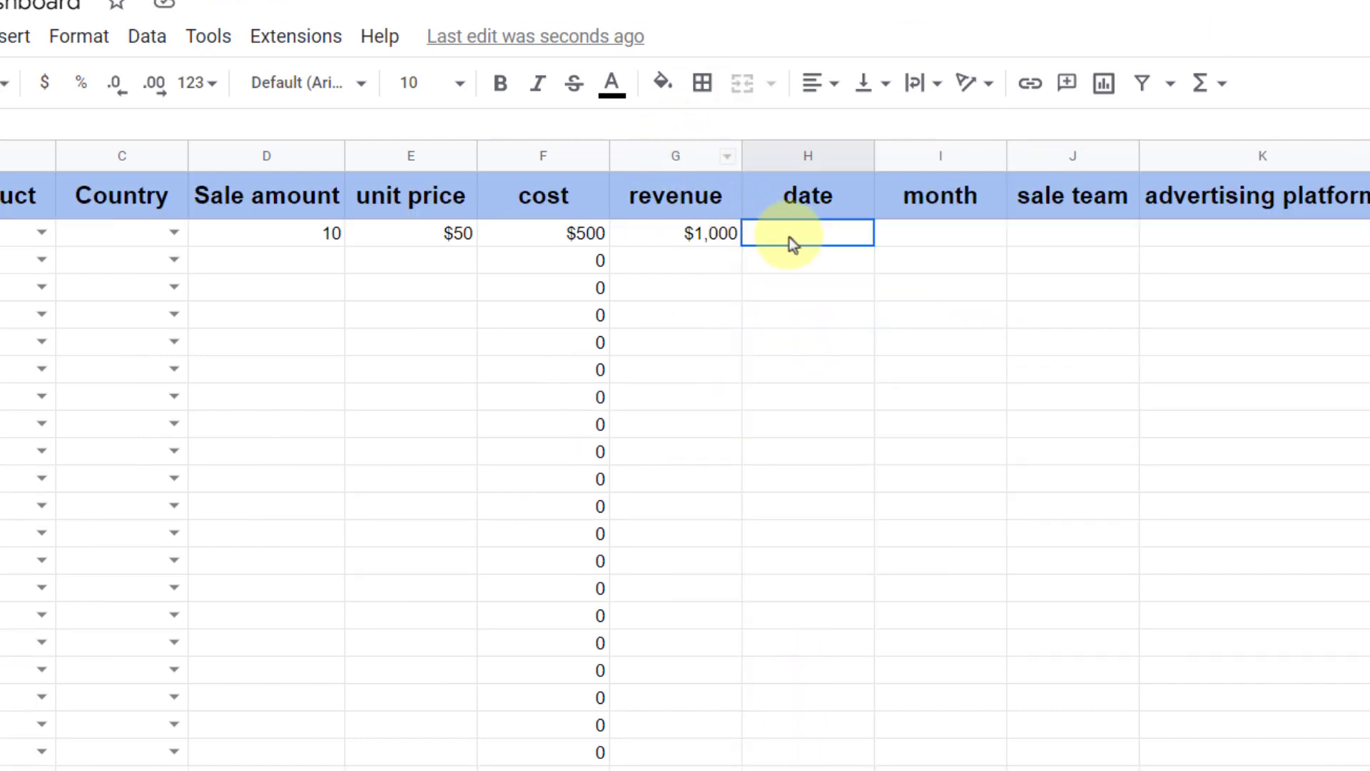
{"action": "double_click", "coordinate": [854, 237]}
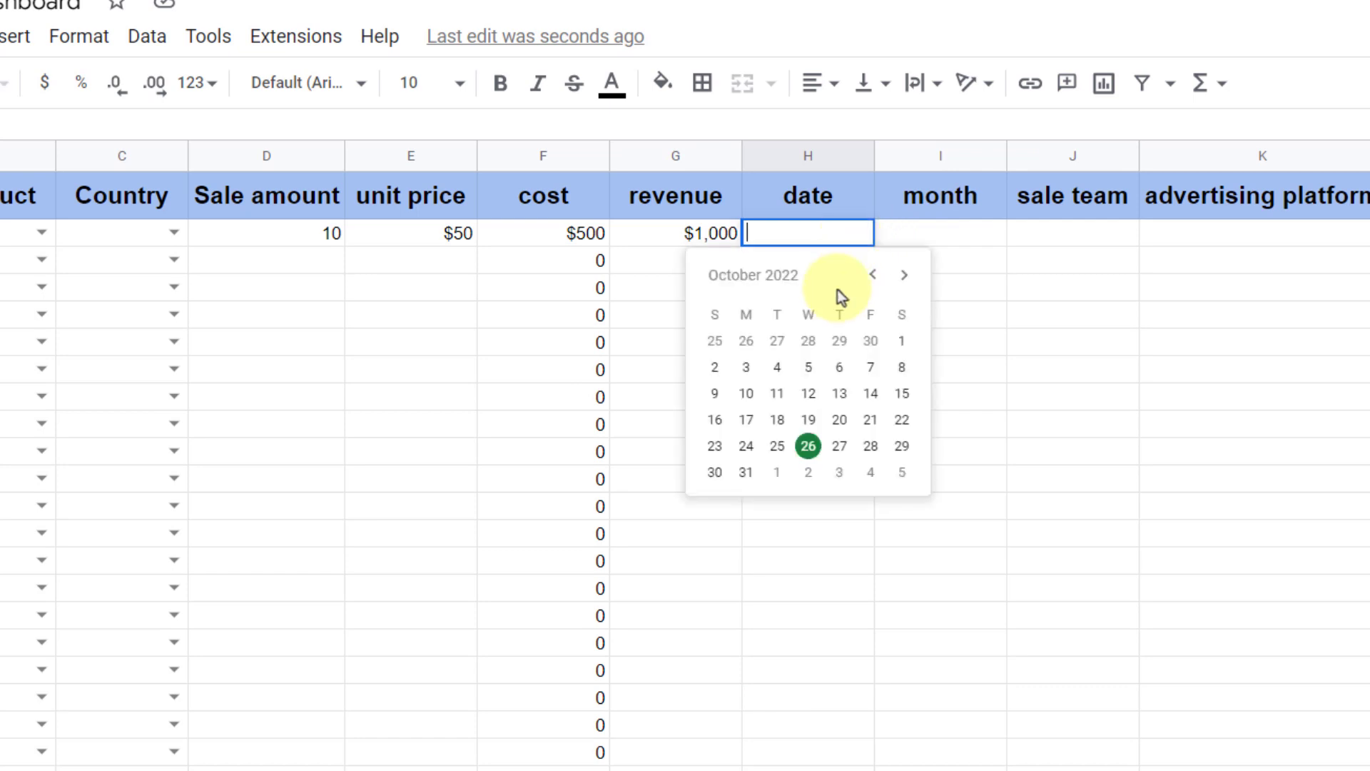
{"action": "left_click", "coordinate": [813, 368]}
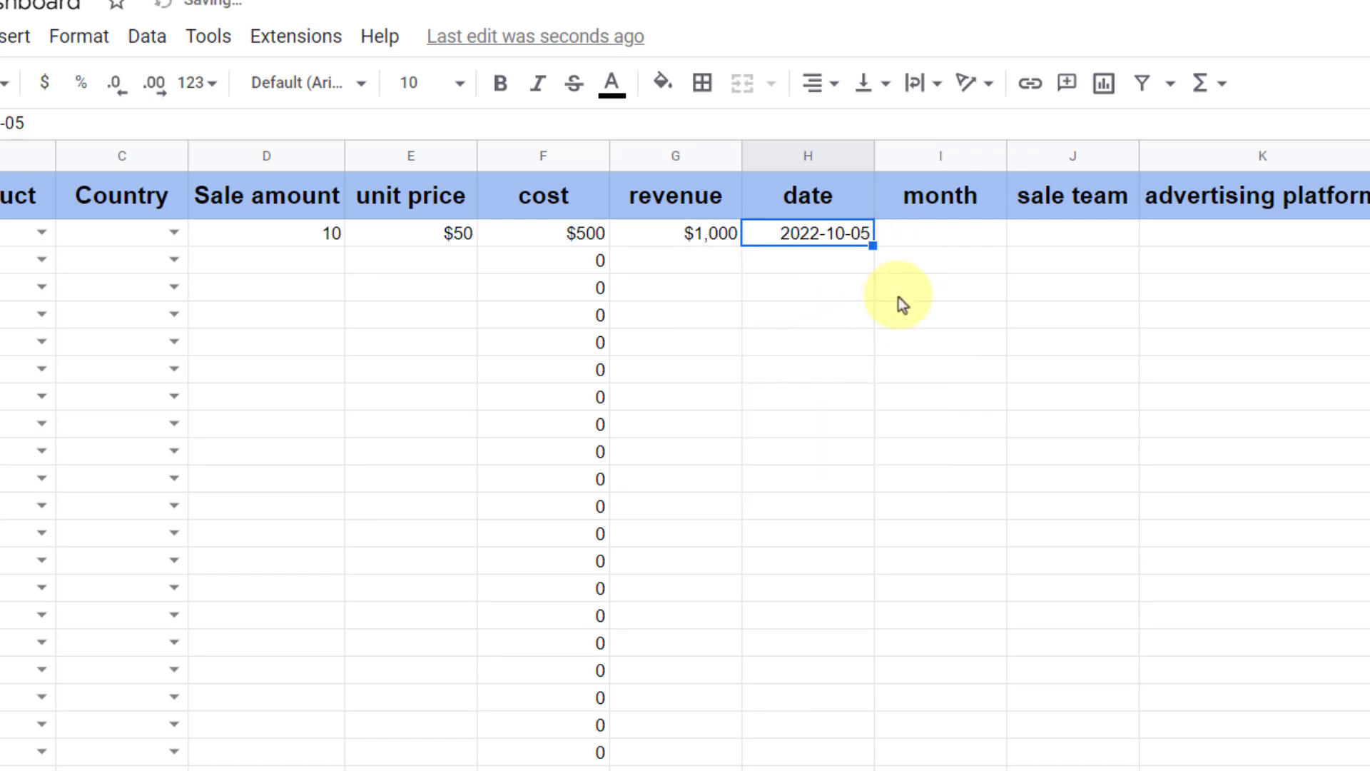
{"action": "double_click", "coordinate": [832, 237]}
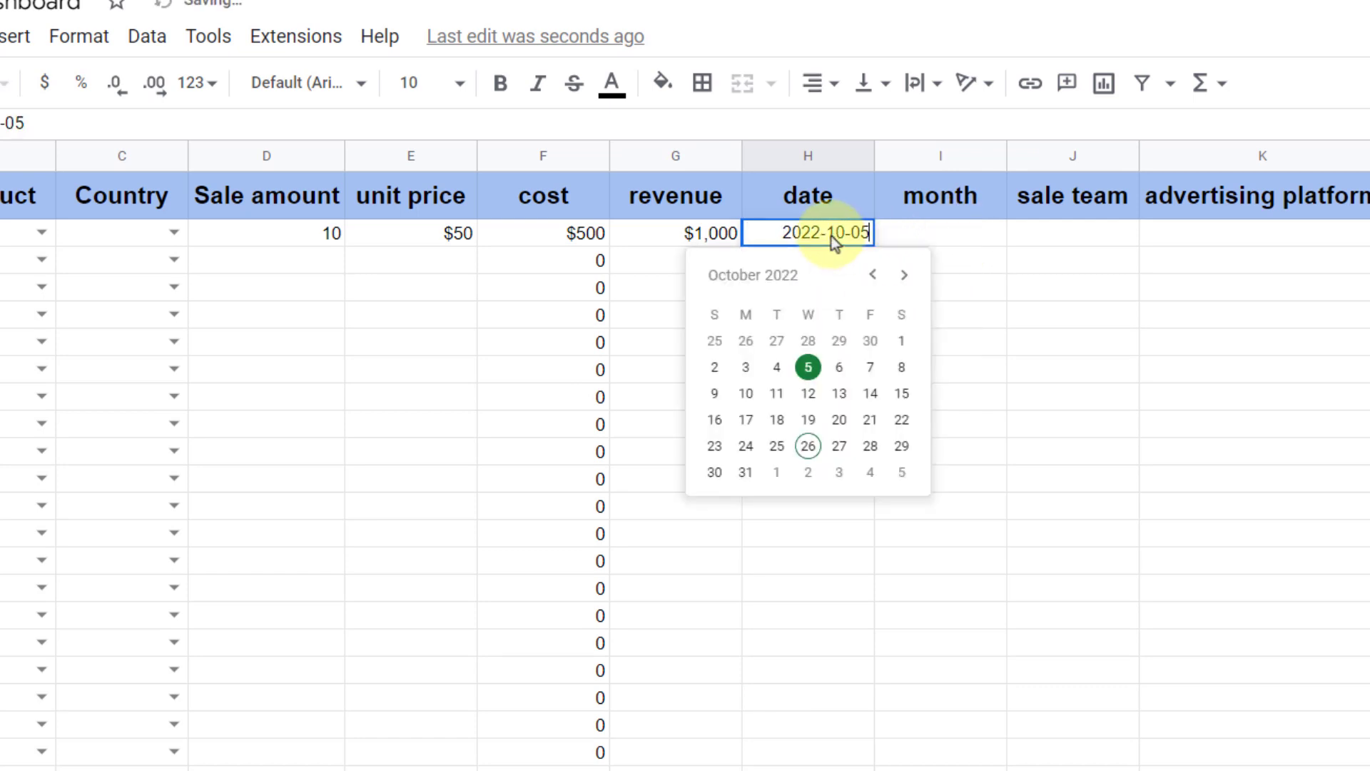
{"action": "left_click", "coordinate": [932, 242]}
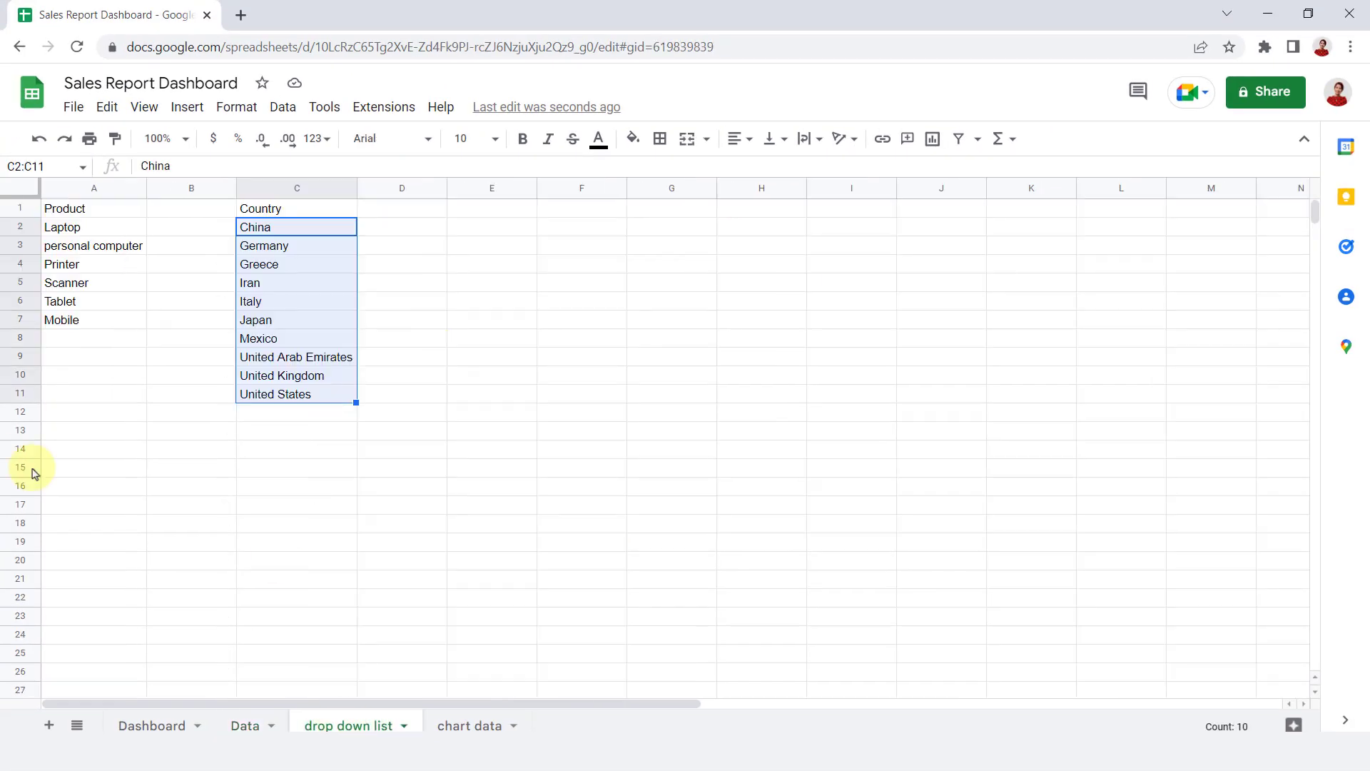
On the drop down list sheet, enter Month in A14 and the months january to december in A15:A26.
{"action": "left_click", "coordinate": [53, 466]}
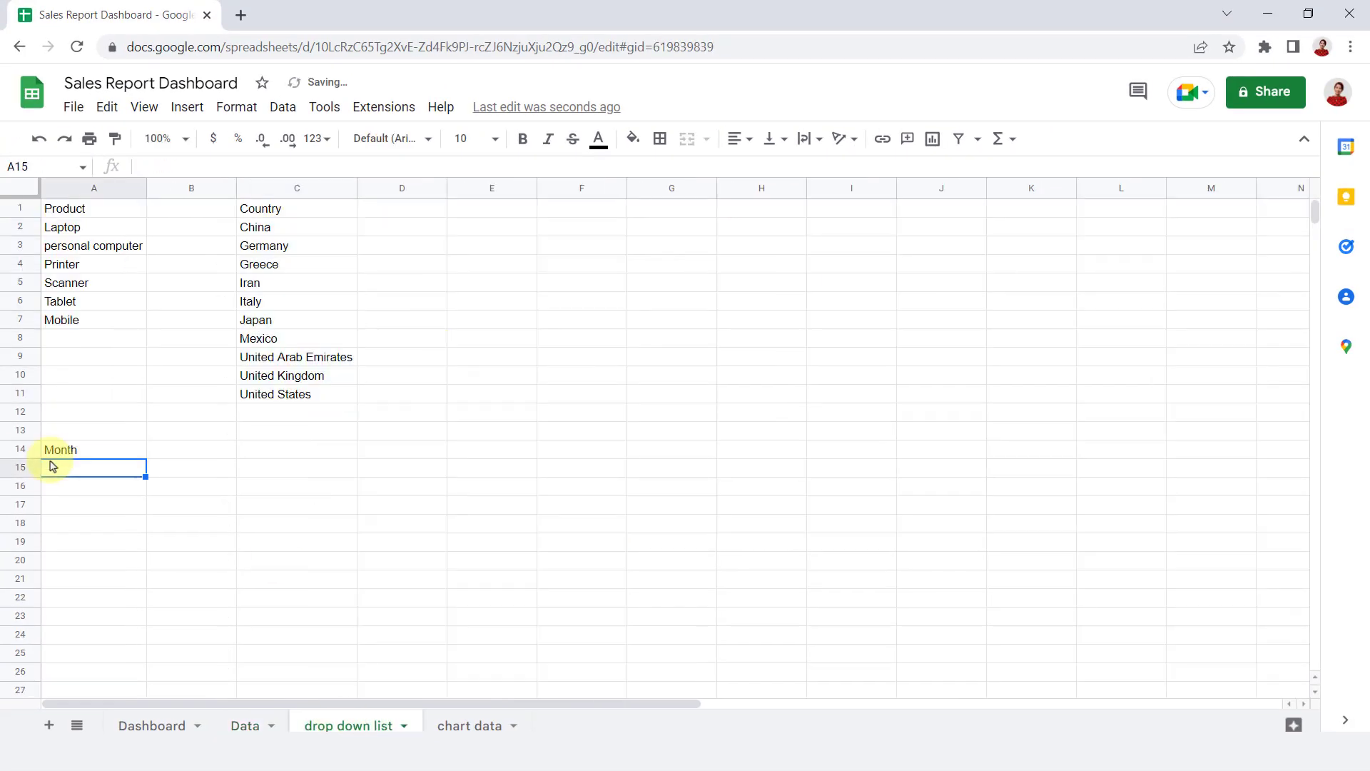
{"action": "left_click_drag", "start_coordinate": [147, 476], "coordinate": [140, 670]}
{"action": "scroll", "coordinate": [169, 391], "scroll_direction": "down", "scroll_amount": 3}
Add the headings Sale team in C14 and advertising platform in E14, and widen column E to fit.
{"action": "left_click", "coordinate": [297, 300]}
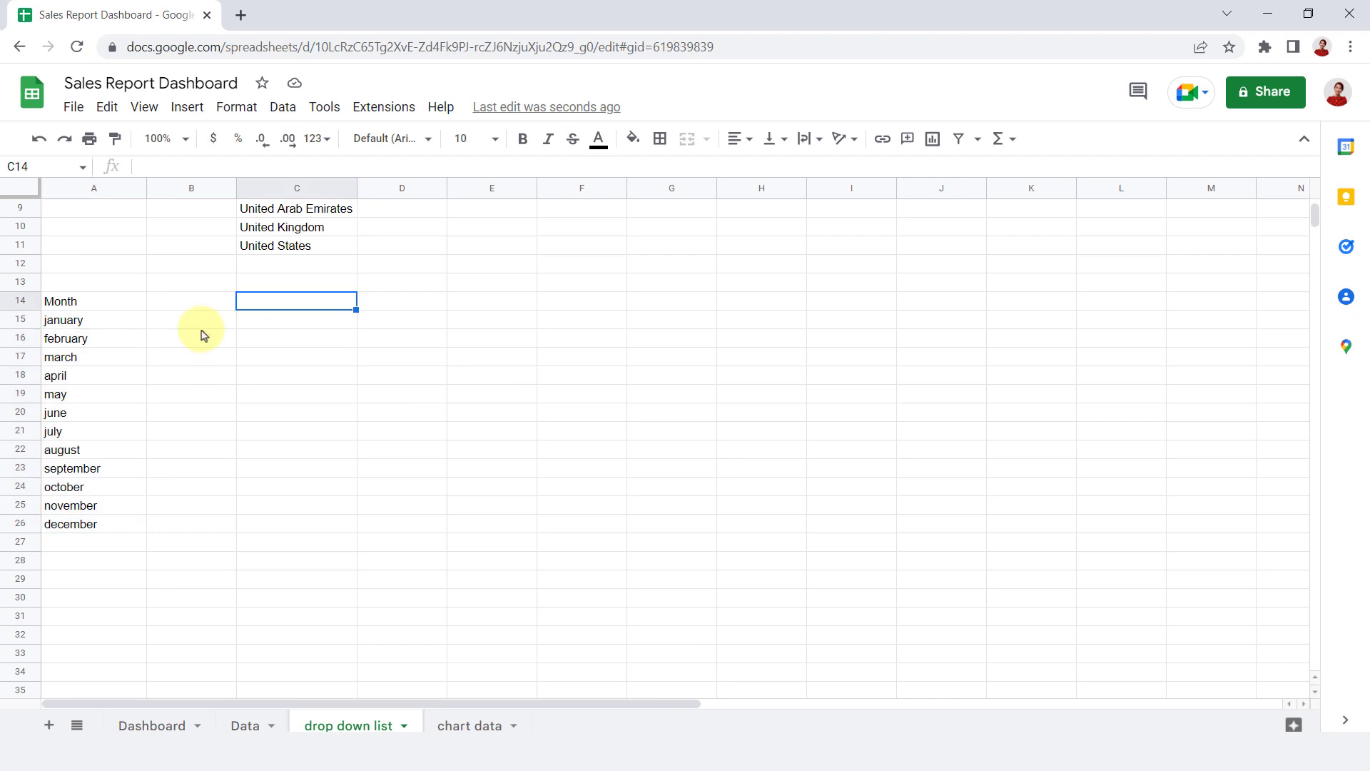
{"action": "left_click", "coordinate": [487, 301]}
{"action": "type", "text": "advertising platform"}
{"action": "key", "text": "Return"}
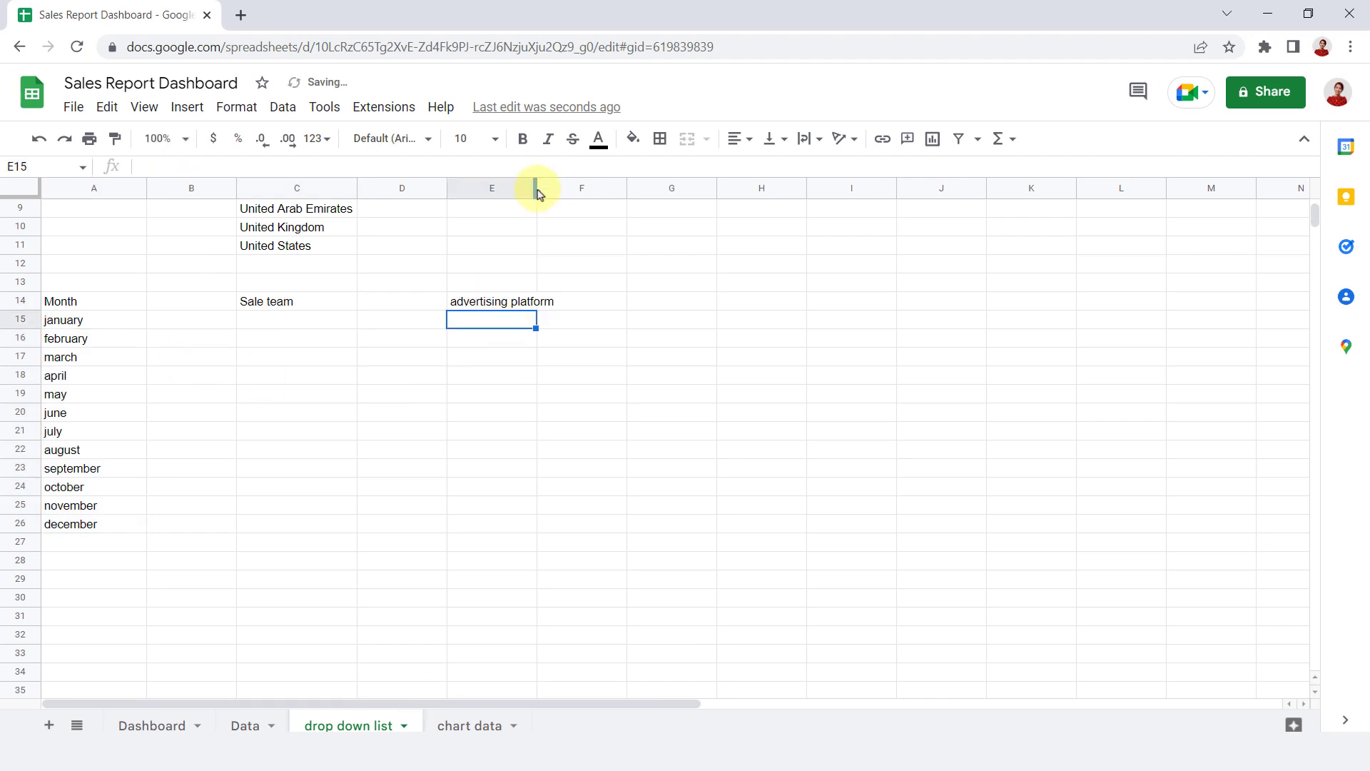
{"action": "left_click_drag", "start_coordinate": [536, 188], "coordinate": [573, 188]}
List the six sale team names in C15:C20 and Google AdWords, Facebook Ads, LinkedIn Ads, Twitter Ads and Outbrain in E15:E19.
{"action": "scroll", "coordinate": [566, 395], "scroll_direction": "up", "scroll_amount": 3}
{"action": "left_click", "coordinate": [278, 476]}
{"action": "type", "text": "Bran Team Jakob Team Matteu Team Mark Team Ellina Team Mellina Team"}
{"action": "left_click", "coordinate": [315, 510]}
{"action": "left_click", "coordinate": [512, 469]}
{"action": "type", "text": "Google AdWords Facebook Ads LinkedIn Ads Twitter Ads Outbrain"}
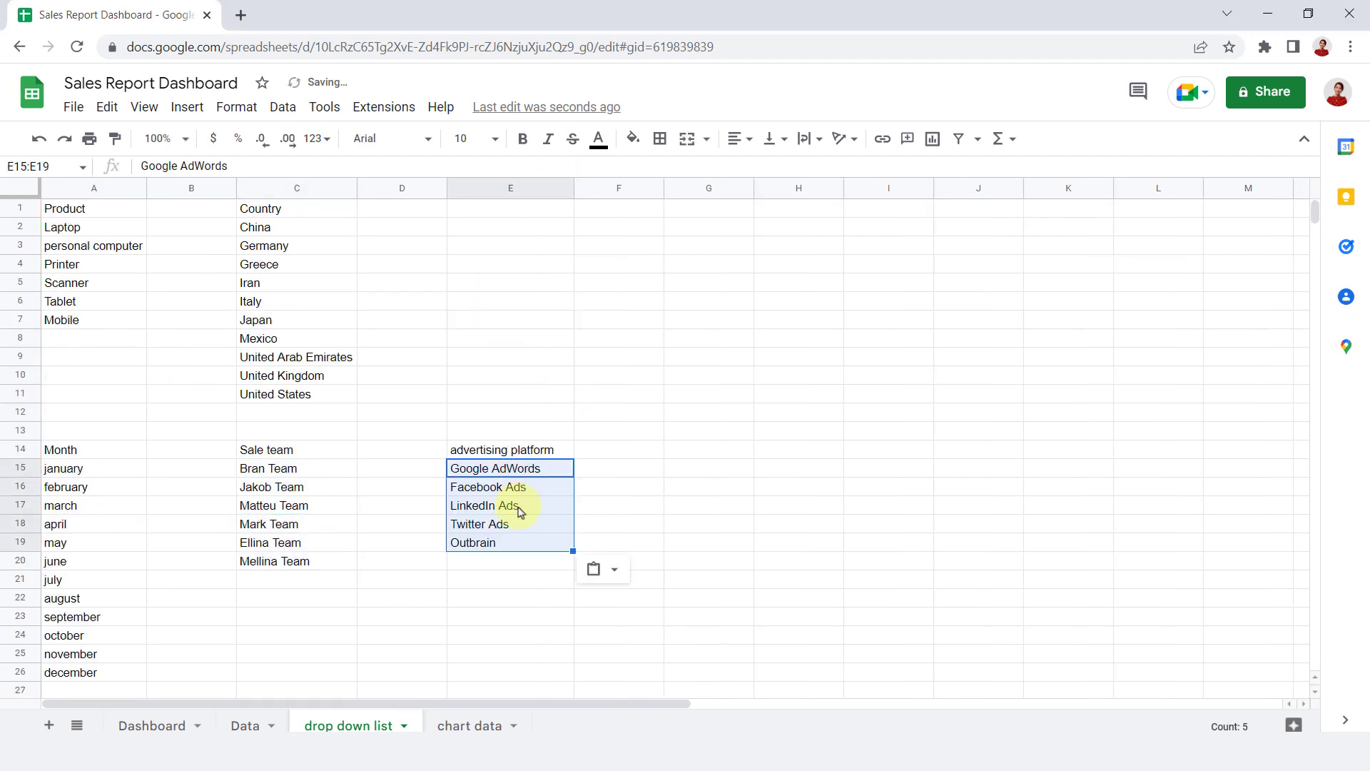
Add a list-from-range validation to cell I2 of the Data sheet, using 'drop down list'!A15:A26 as the source.
{"action": "left_click", "coordinate": [244, 725]}
{"action": "left_click", "coordinate": [839, 222]}
{"action": "left_click", "coordinate": [837, 246]}
{"action": "left_click", "coordinate": [282, 107]}
{"action": "left_click", "coordinate": [349, 469]}
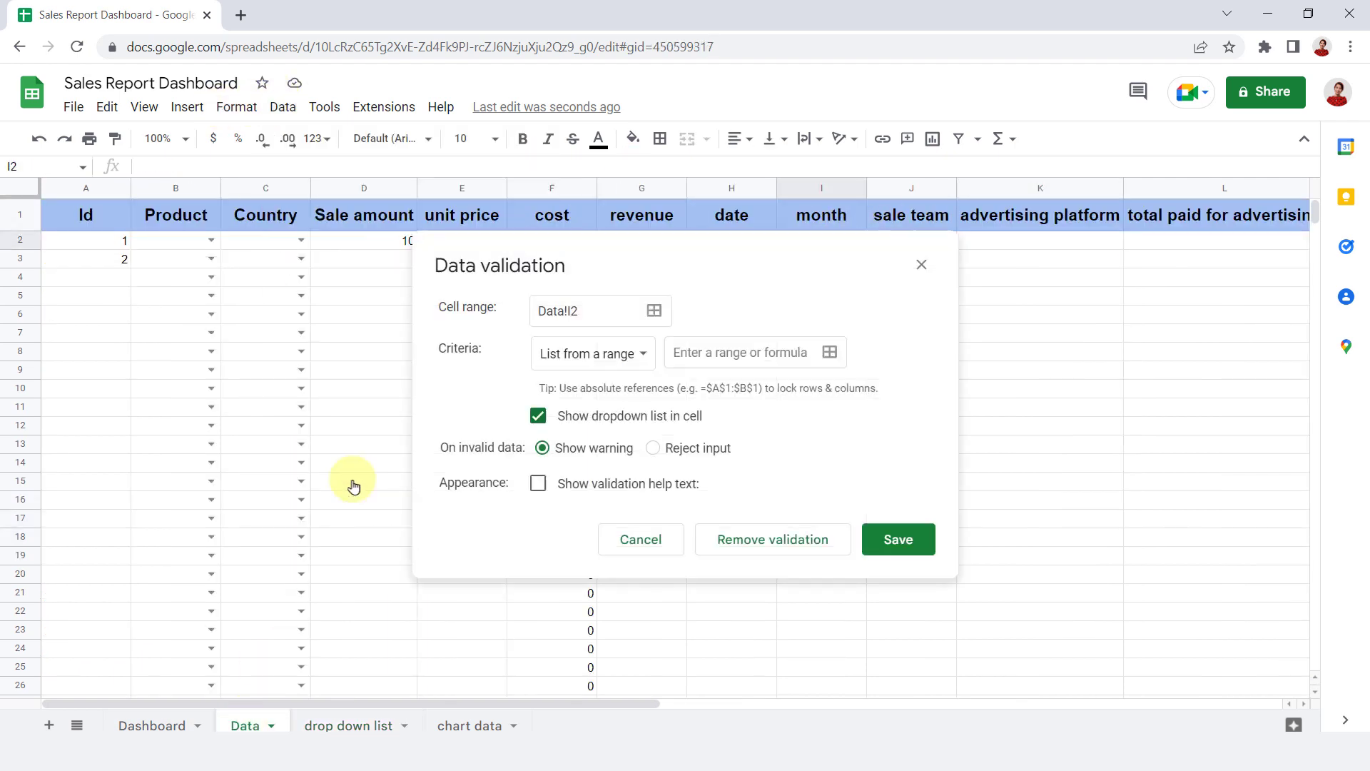
{"action": "left_click", "coordinate": [830, 353]}
{"action": "left_click", "coordinate": [152, 725]}
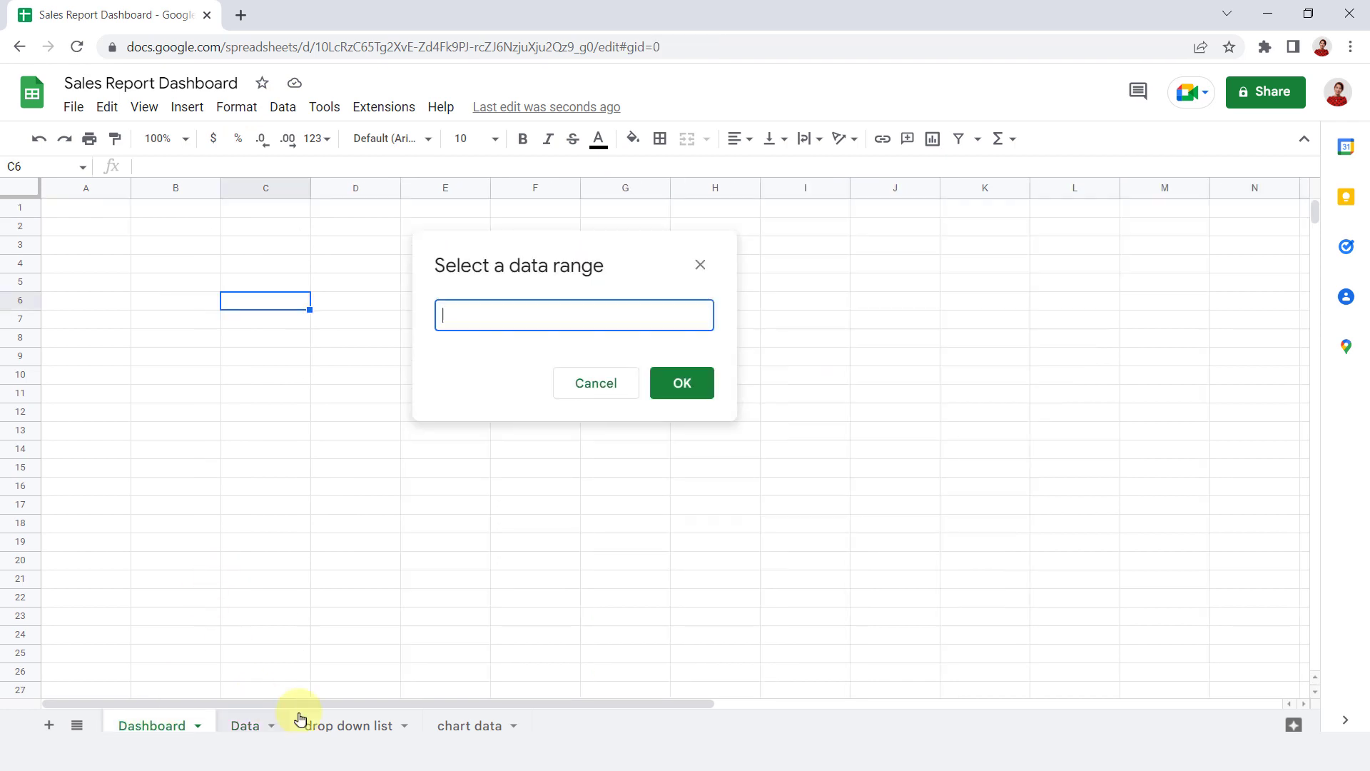
{"action": "left_click", "coordinate": [348, 725]}
{"action": "left_click_drag", "start_coordinate": [71, 468], "coordinate": [66, 675]}
{"action": "left_click", "coordinate": [698, 383]}
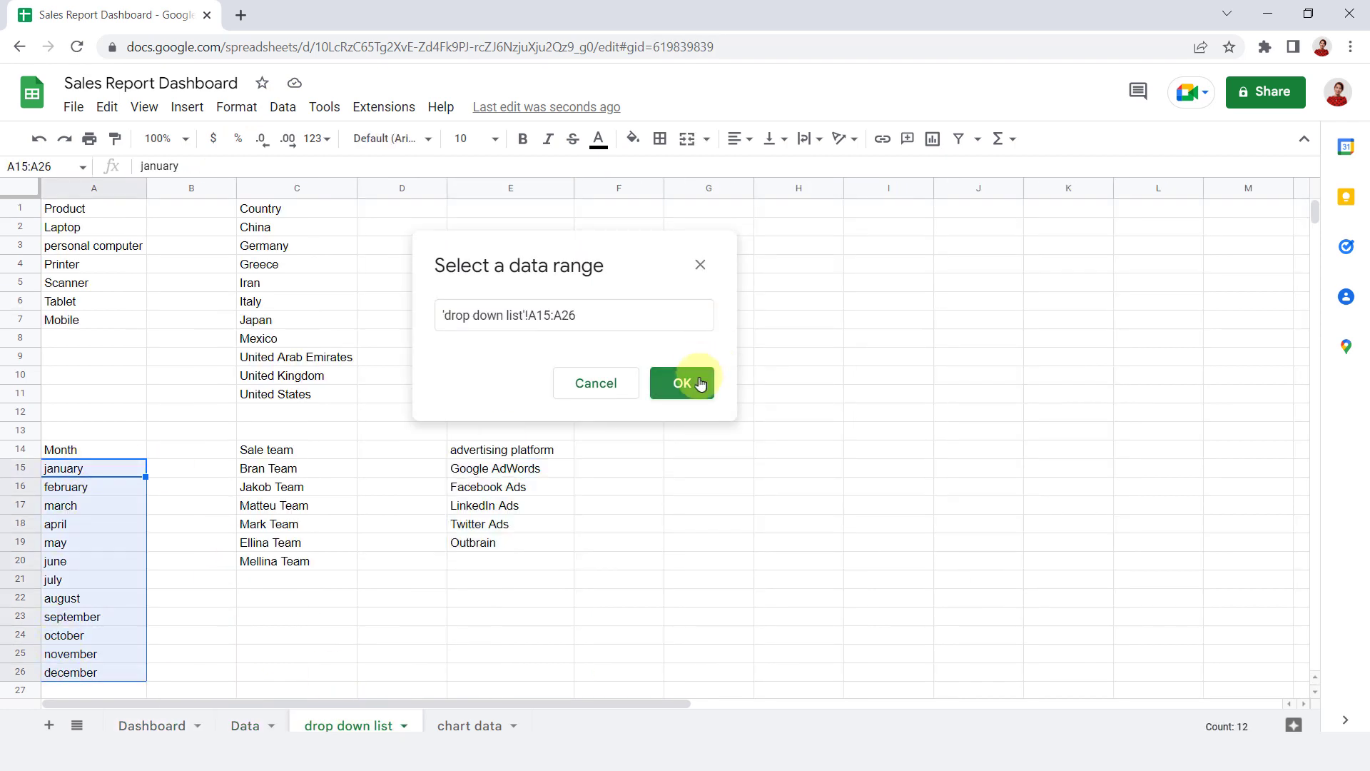
{"action": "left_click", "coordinate": [892, 540]}
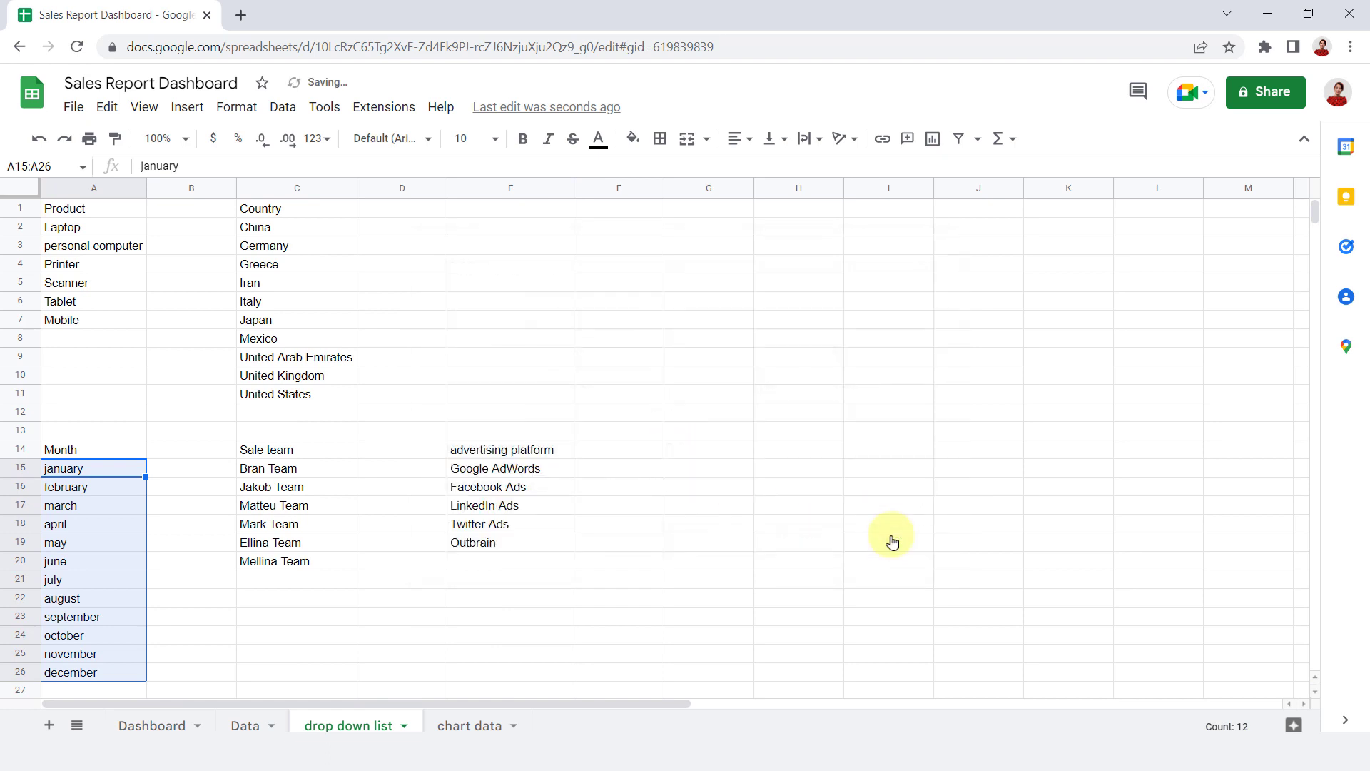
Test the month drop-down in cell I2 of the Data sheet by choosing october.
{"action": "left_click", "coordinate": [245, 725]}
{"action": "left_click", "coordinate": [860, 240]}
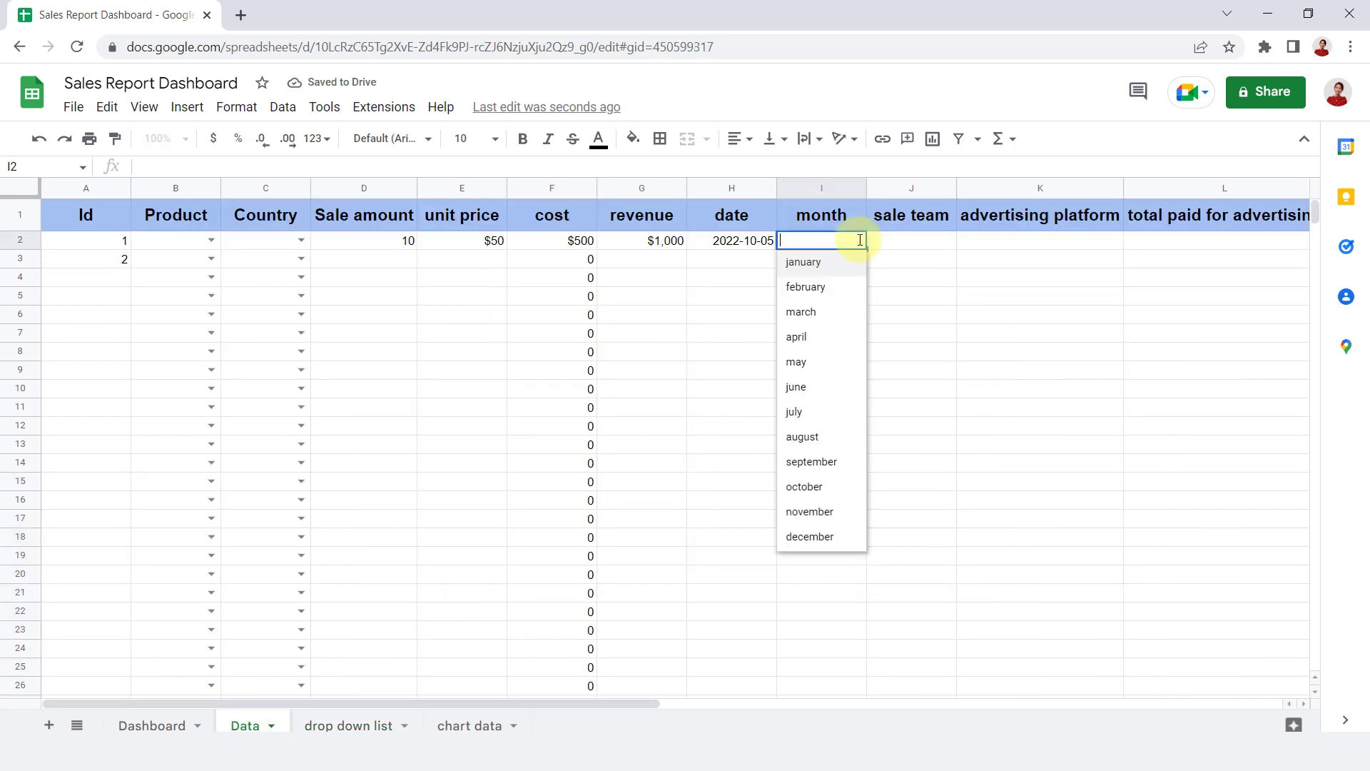
{"action": "left_click", "coordinate": [813, 486]}
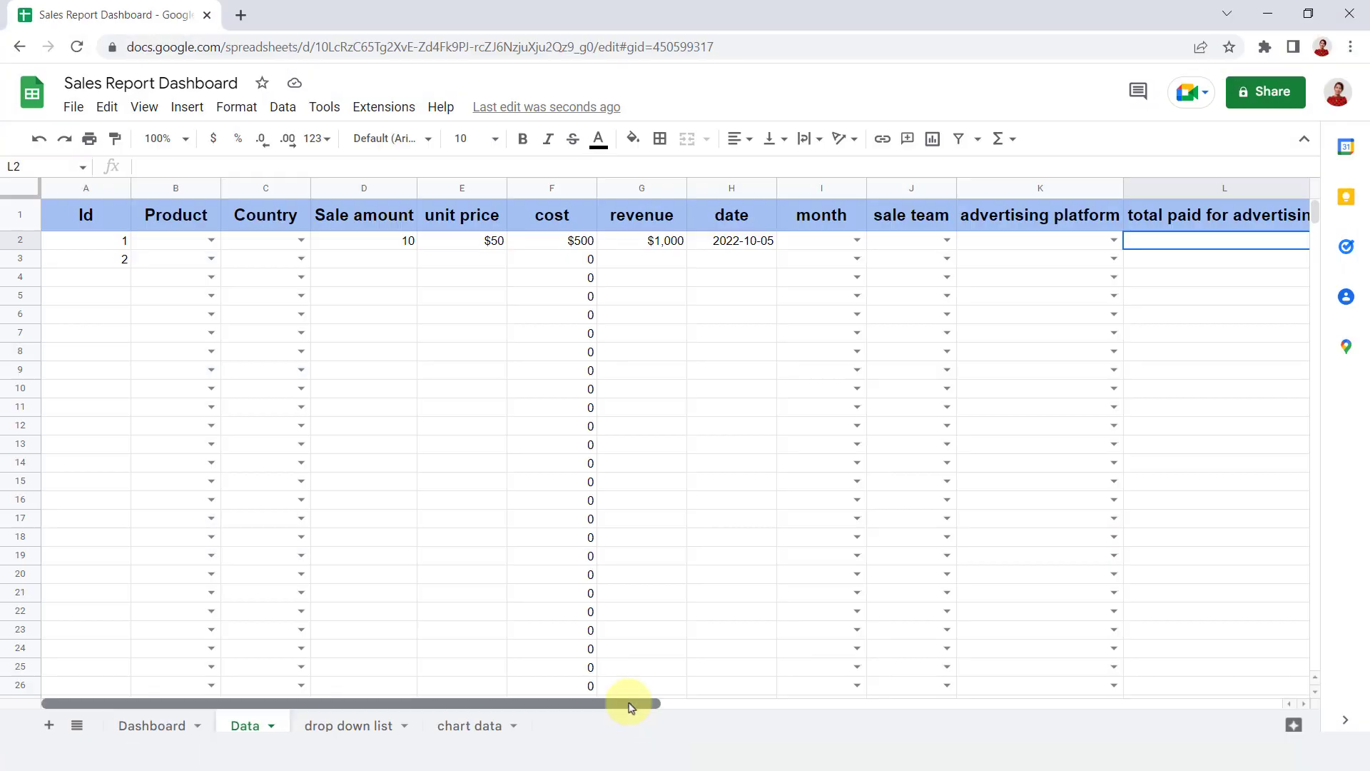
Enter 2 in L2 under total paid for advertising and format it as dollar currency without decimals.
{"action": "left_click_drag", "start_coordinate": [628, 704], "coordinate": [755, 722]}
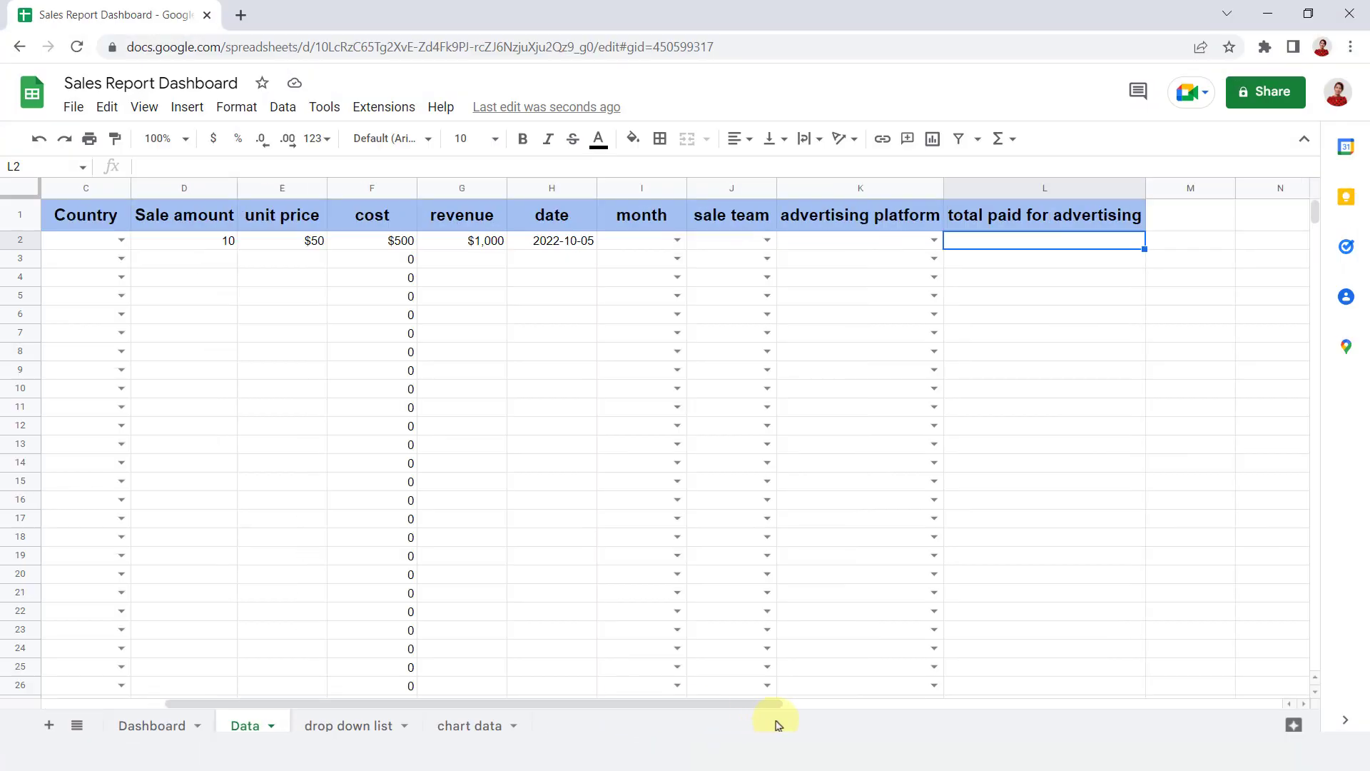
{"action": "type", "text": "2"}
{"action": "key", "text": "Return"}
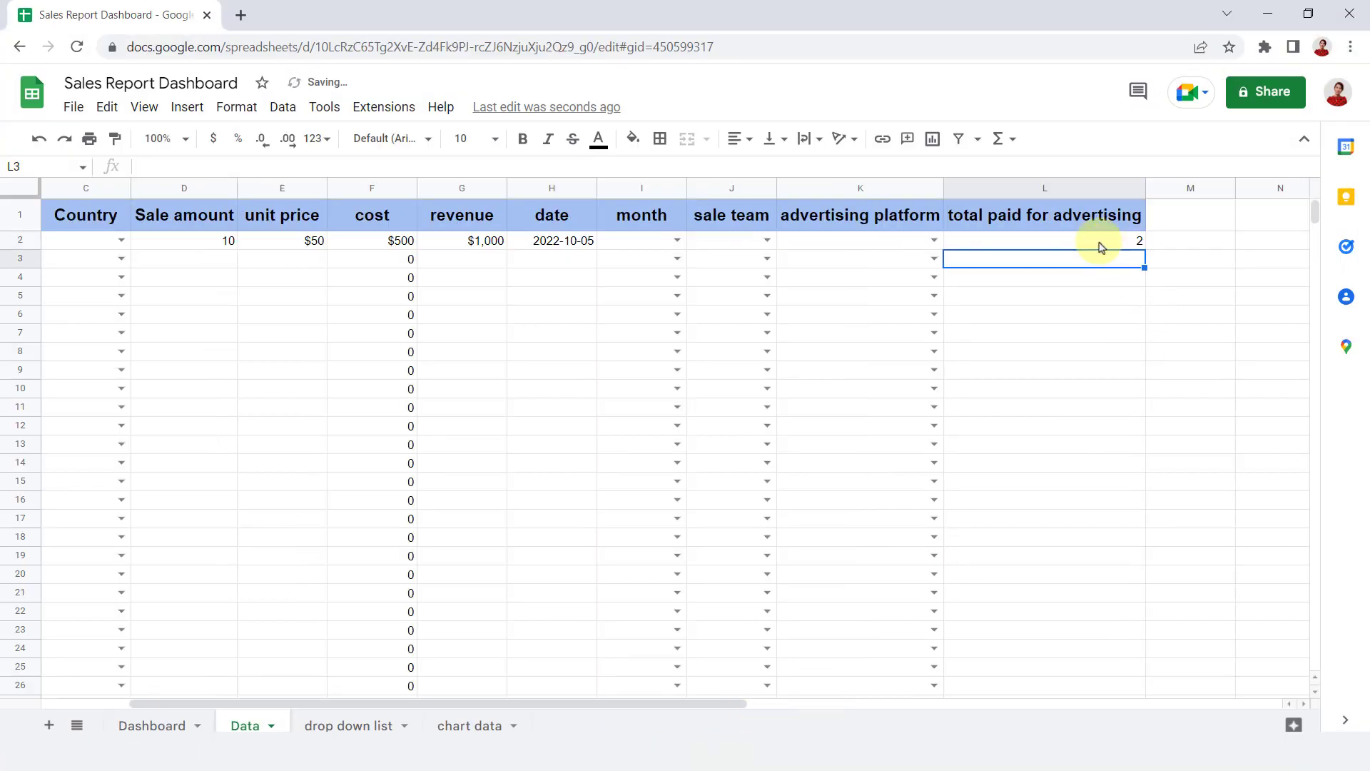
{"action": "left_click", "coordinate": [1100, 242]}
{"action": "left_click", "coordinate": [215, 141]}
{"action": "double_click", "coordinate": [262, 141]}
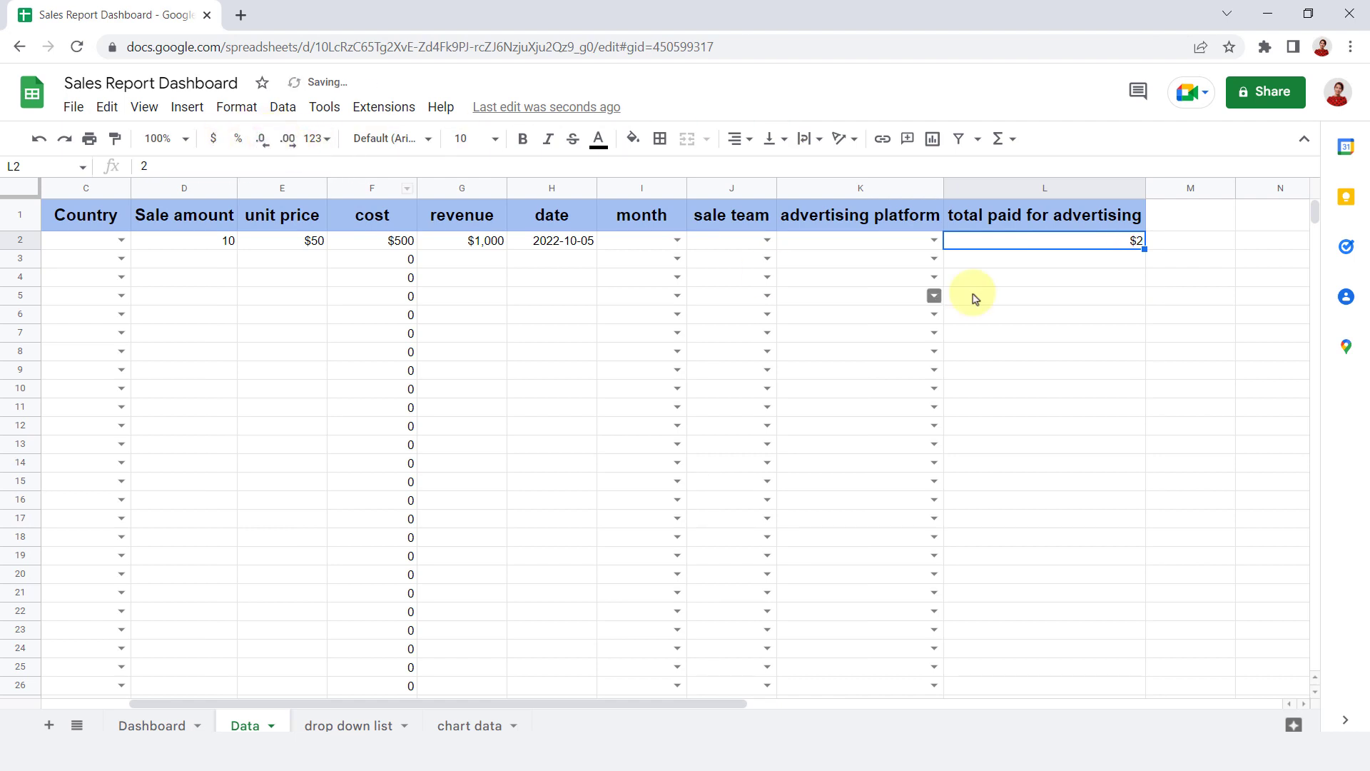
{"action": "left_click", "coordinate": [1118, 264]}
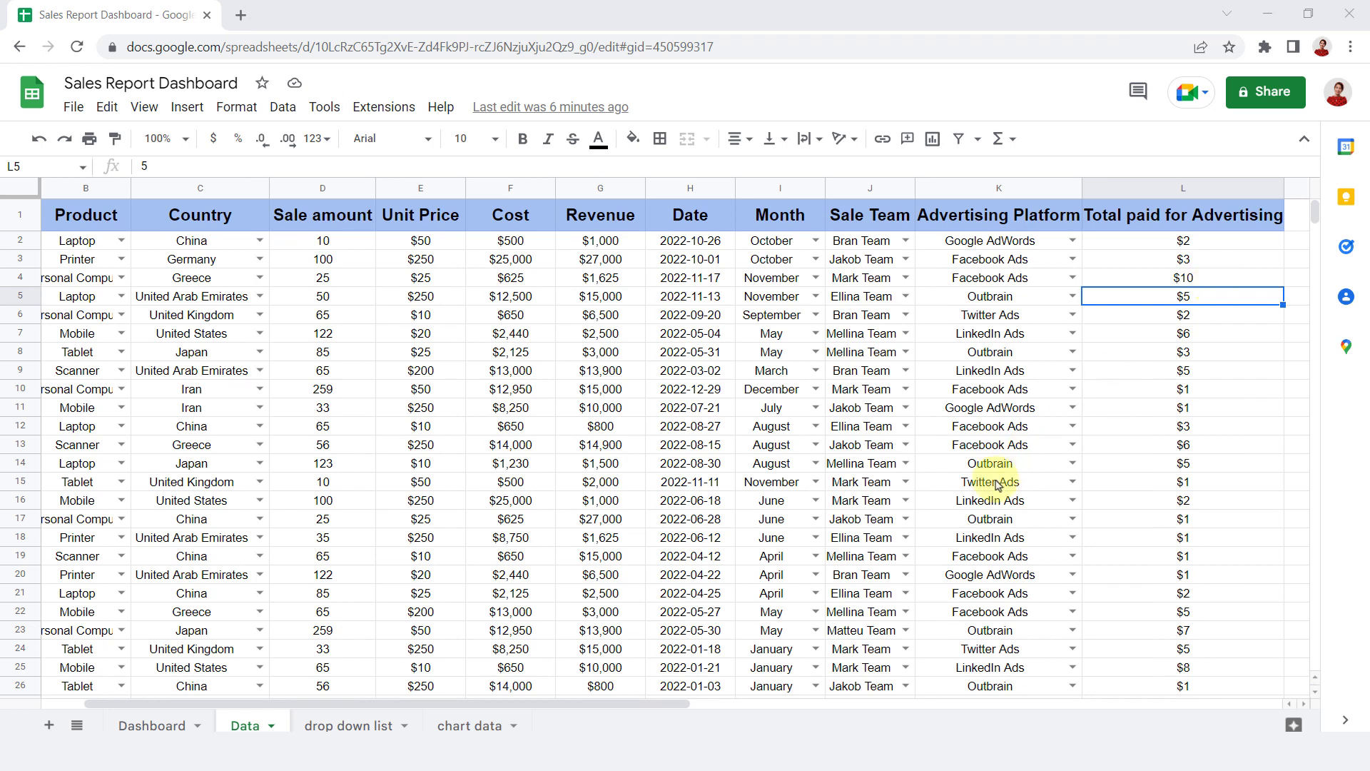
On the Dashboard sheet, merge the cell blocks A1:B9, C1:E1 and C2:E4.
{"action": "left_click", "coordinate": [150, 725]}
{"action": "left_click_drag", "start_coordinate": [83, 208], "coordinate": [175, 356]}
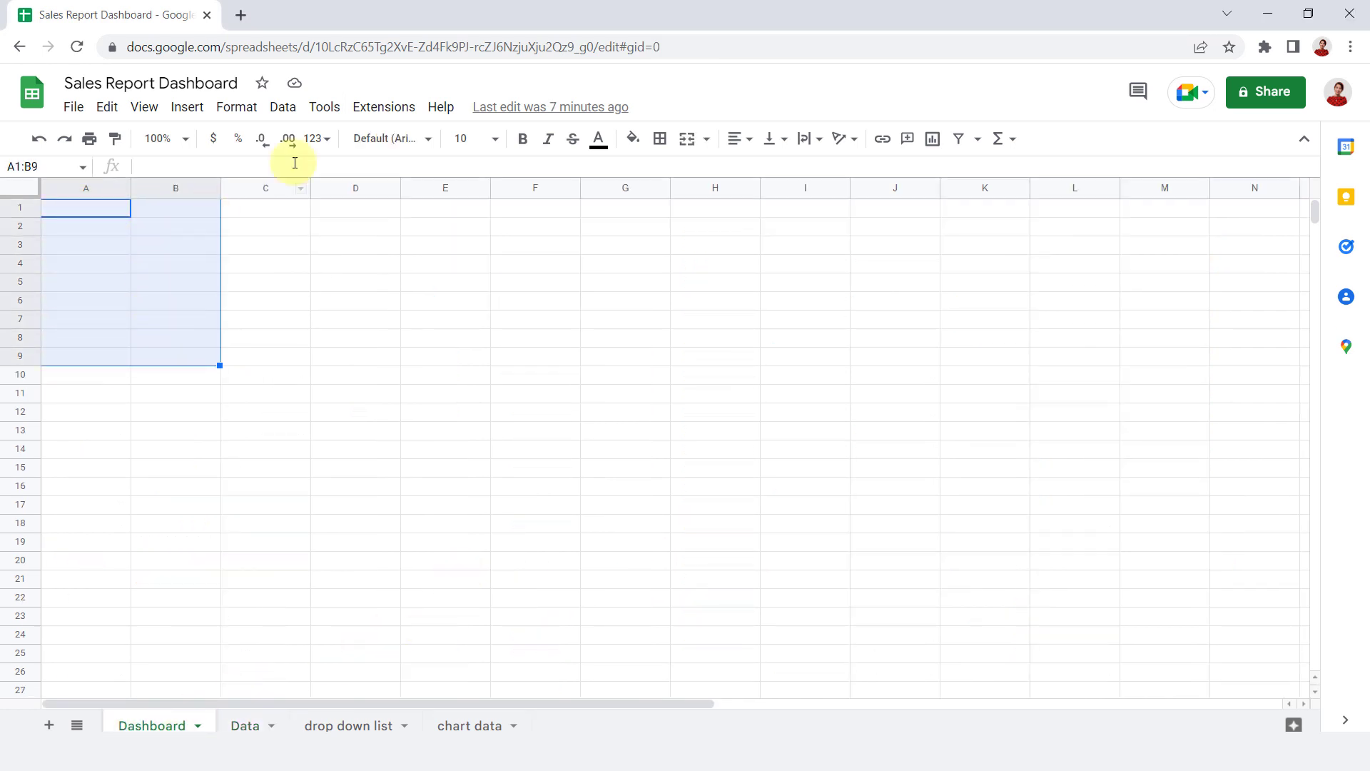
{"action": "left_click", "coordinate": [689, 138]}
{"action": "left_click_drag", "start_coordinate": [269, 214], "coordinate": [437, 216]}
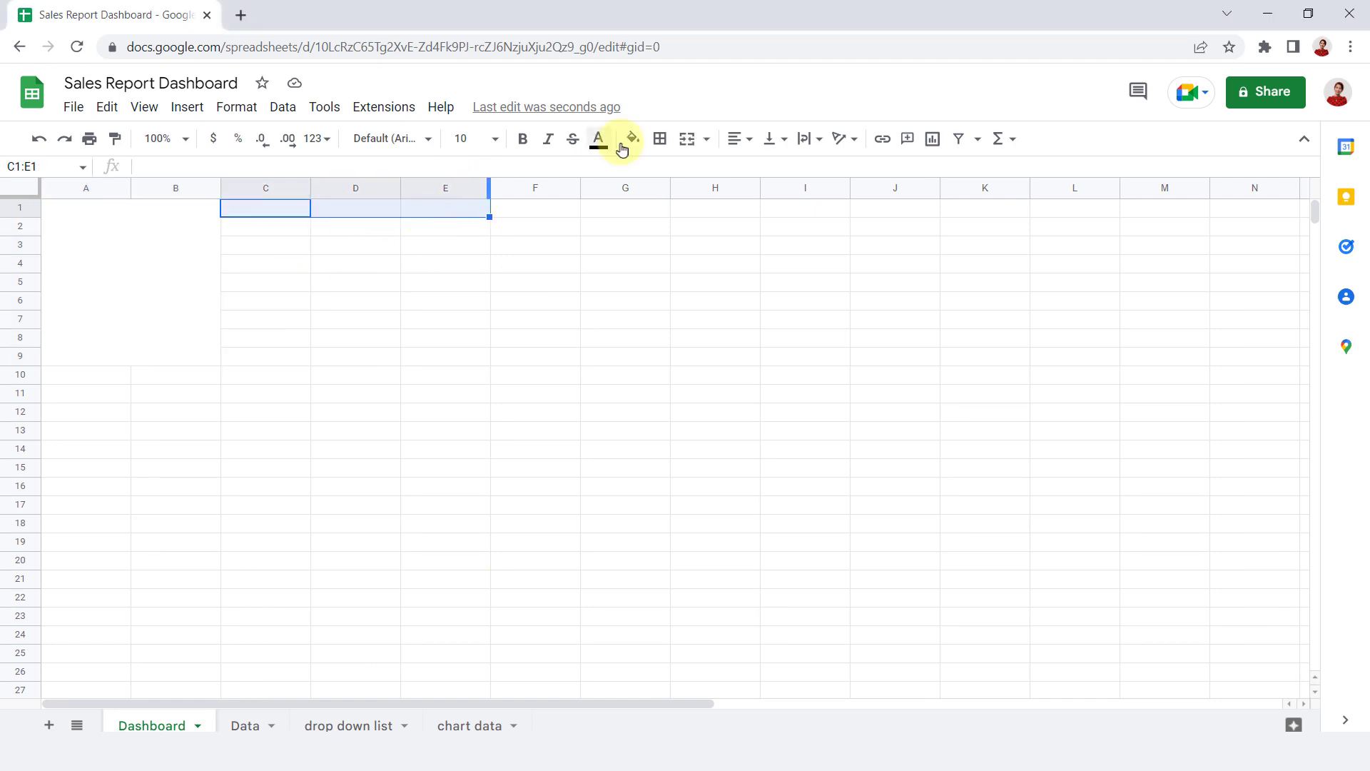
{"action": "left_click", "coordinate": [688, 139]}
{"action": "left_click_drag", "start_coordinate": [286, 226], "coordinate": [464, 266]}
{"action": "left_click", "coordinate": [688, 138]}
Apply borders to the merged blocks in C1:E4 and A1:B9.
{"action": "left_click_drag", "start_coordinate": [345, 220], "coordinate": [416, 238]}
{"action": "left_click", "coordinate": [660, 138]}
{"action": "left_click", "coordinate": [179, 281]}
{"action": "left_click", "coordinate": [660, 138]}
{"action": "left_click", "coordinate": [667, 173]}
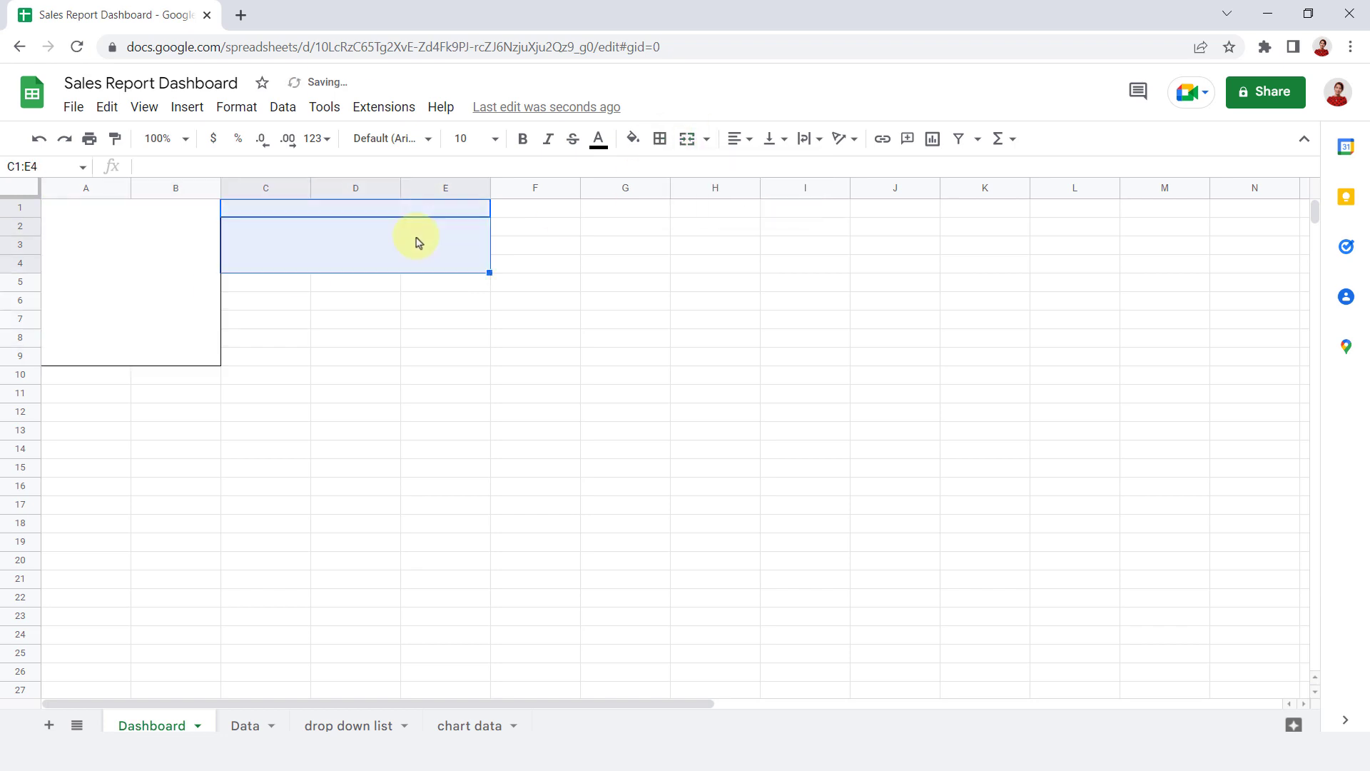
Paste copies of the bordered C1:E4 block at F1 and I1.
{"action": "left_click", "coordinate": [524, 209]}
{"action": "key", "text": "ctrl+v"}
{"action": "left_click", "coordinate": [795, 207]}
{"action": "key", "text": "ctrl+v"}
Make row 1 slightly taller and fill the merged header C1:E1 with light blue.
{"action": "left_click", "coordinate": [328, 208]}
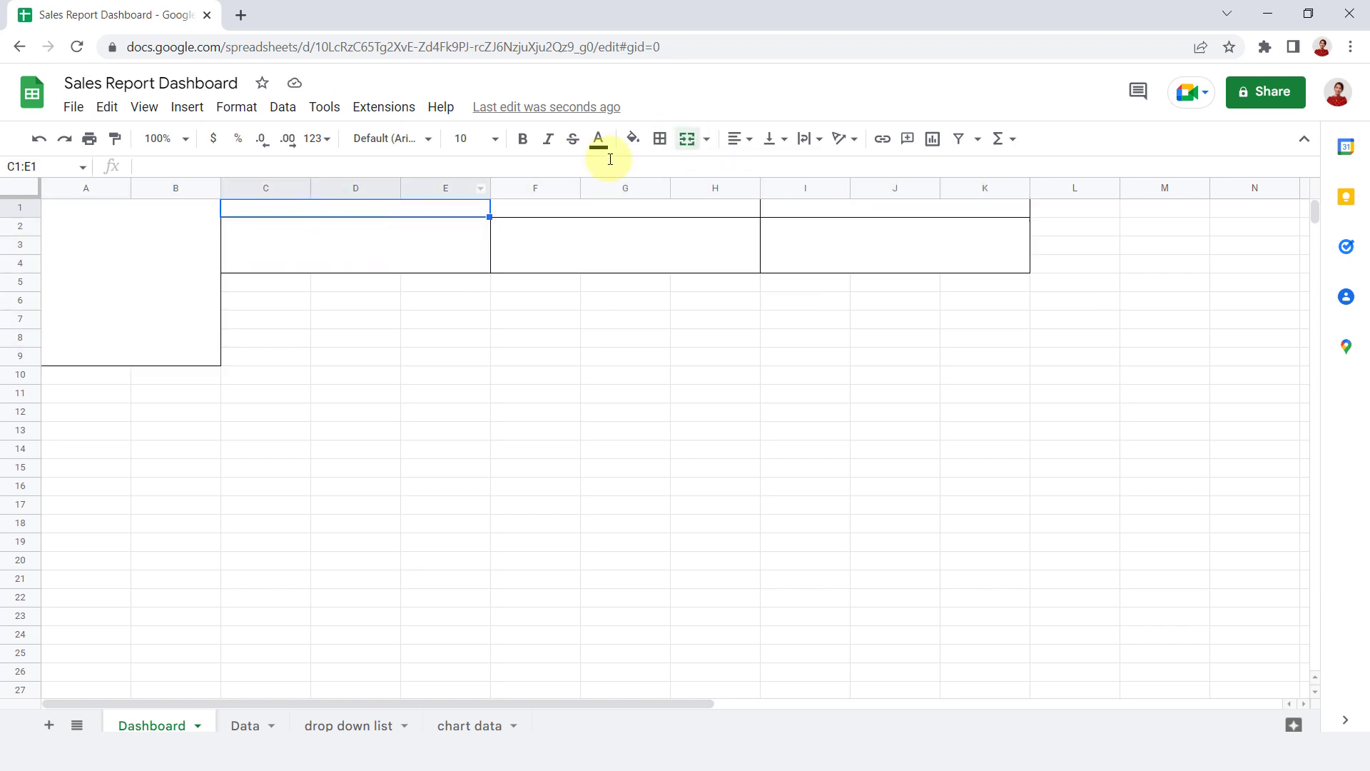
{"action": "left_click_drag", "start_coordinate": [29, 214], "coordinate": [29, 226]}
{"action": "left_click", "coordinate": [633, 138]}
{"action": "left_click", "coordinate": [742, 245]}
Fill the merged box C2:E4 with light blue and recolour the header C1:E1 a darker blue.
{"action": "key", "text": "Down"}
{"action": "left_click", "coordinate": [633, 139]}
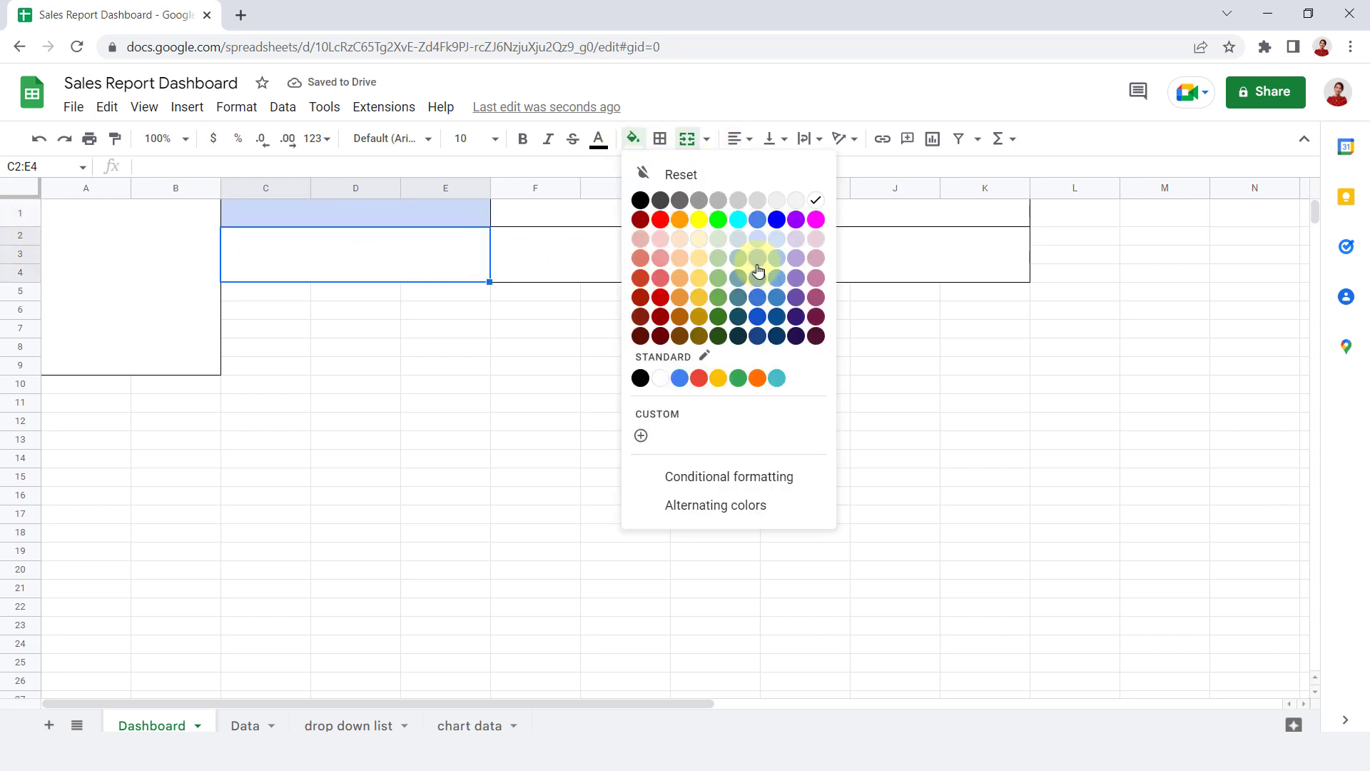
{"action": "left_click", "coordinate": [742, 245]}
{"action": "left_click", "coordinate": [633, 138]}
{"action": "left_click", "coordinate": [742, 245]}
{"action": "left_click", "coordinate": [464, 214]}
{"action": "left_click", "coordinate": [633, 138]}
{"action": "left_click", "coordinate": [749, 250]}
Copy the formatting of C1:E4 onto the neighbouring header and value blocks in F1:K4.
{"action": "left_click_drag", "start_coordinate": [453, 215], "coordinate": [443, 241]}
{"action": "left_click", "coordinate": [114, 139]}
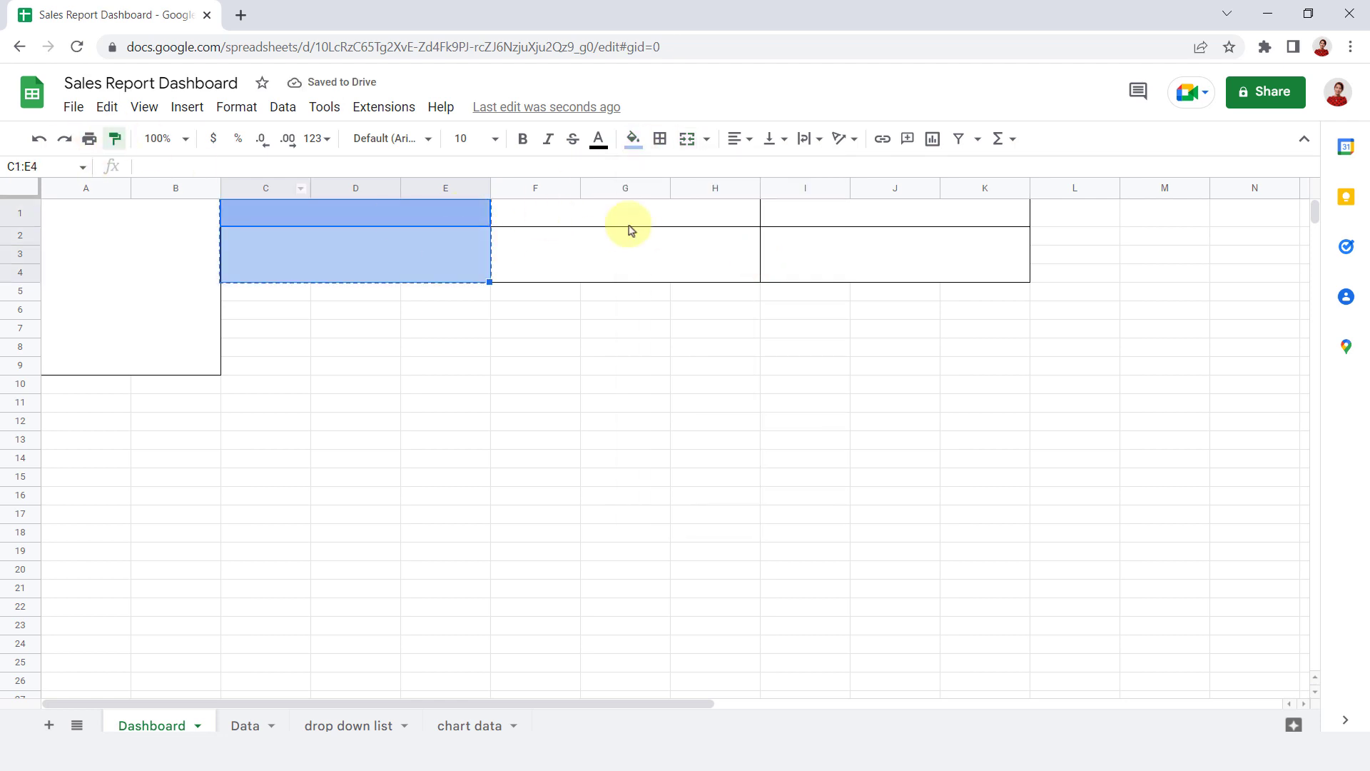
{"action": "left_click_drag", "start_coordinate": [625, 219], "coordinate": [802, 269]}
{"action": "left_click", "coordinate": [715, 310]}
{"action": "left_click", "coordinate": [259, 296]}
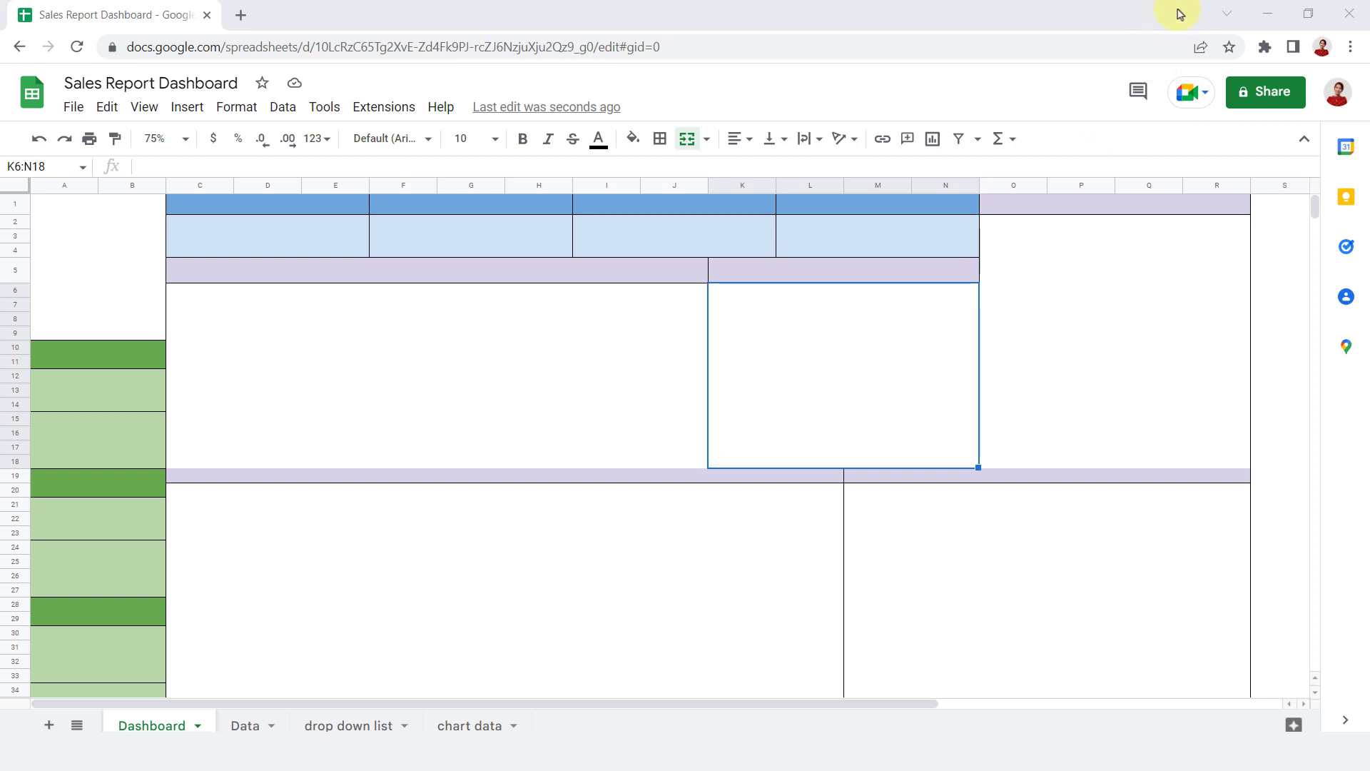
Zoom the Dashboard sheet to 50% and delete the unused columns S to Z.
{"action": "scroll", "coordinate": [552, 379], "scroll_direction": "down", "scroll_amount": 3}
{"action": "scroll", "coordinate": [552, 379], "scroll_direction": "up", "scroll_amount": 3}
{"action": "left_click", "coordinate": [185, 143]}
{"action": "left_click", "coordinate": [162, 171]}
{"action": "left_click_drag", "start_coordinate": [849, 183], "coordinate": [1092, 216]}
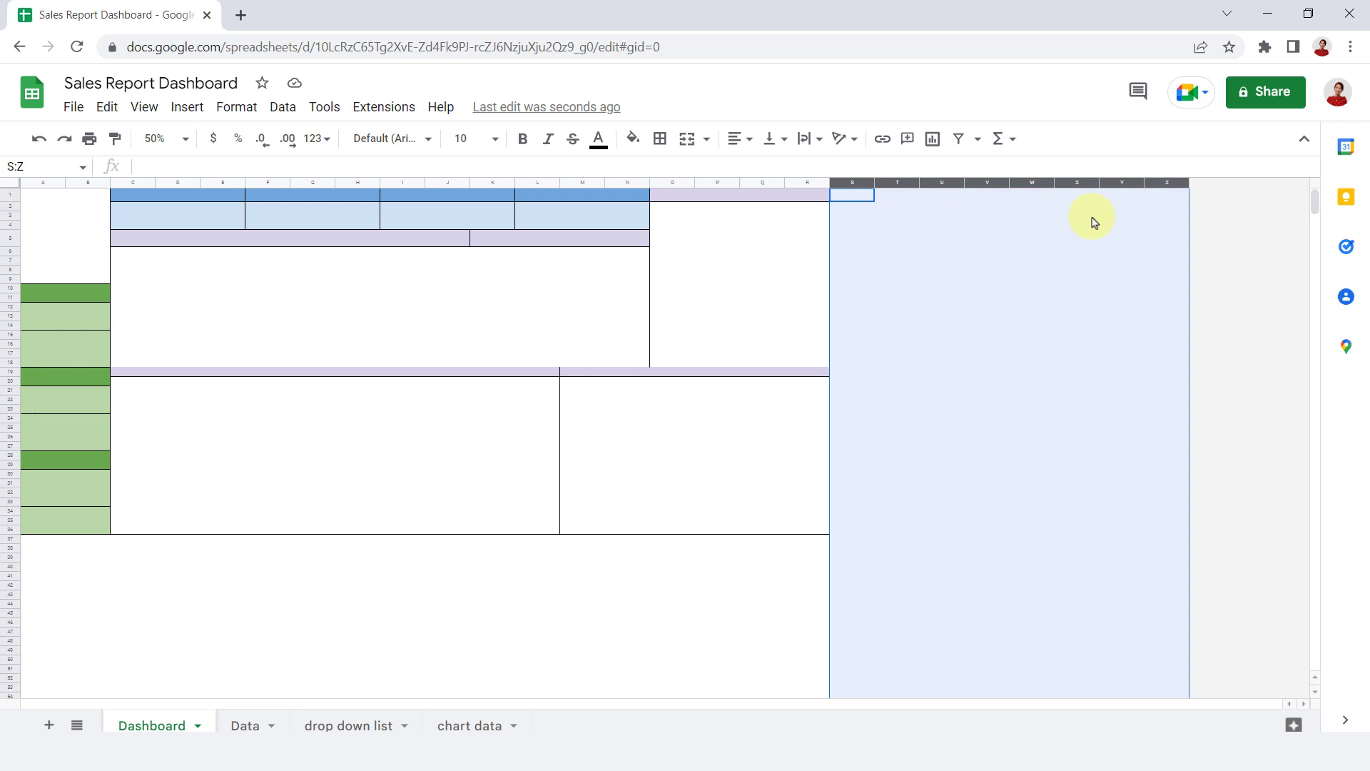
{"action": "right_click", "coordinate": [1091, 217]}
{"action": "left_click", "coordinate": [1218, 391]}
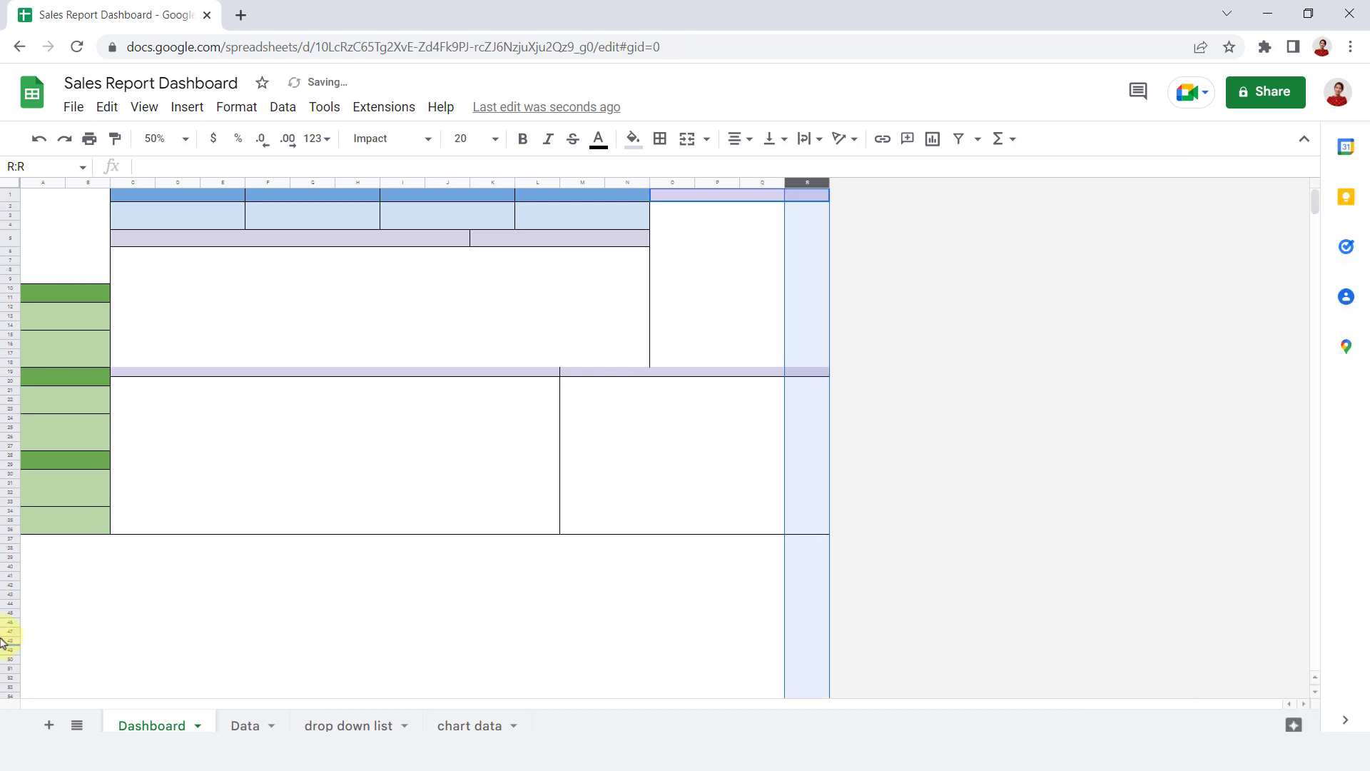
Delete the unused rows 37 to 1000 below the dashboard layout.
{"action": "left_click", "coordinate": [10, 540]}
{"action": "key", "text": "ctrl+shift+Down"}
{"action": "right_click", "coordinate": [77, 505]}
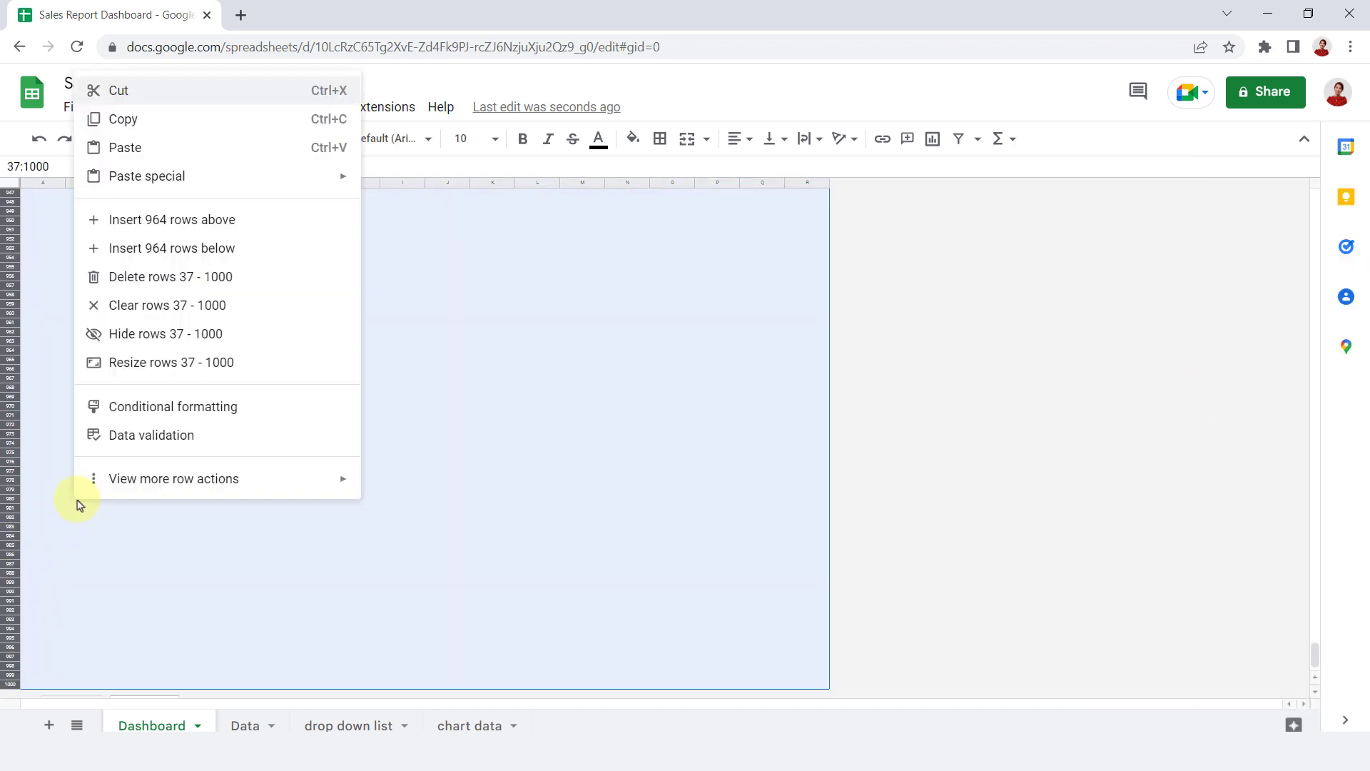
{"action": "left_click", "coordinate": [137, 286]}
{"action": "left_click", "coordinate": [363, 458]}
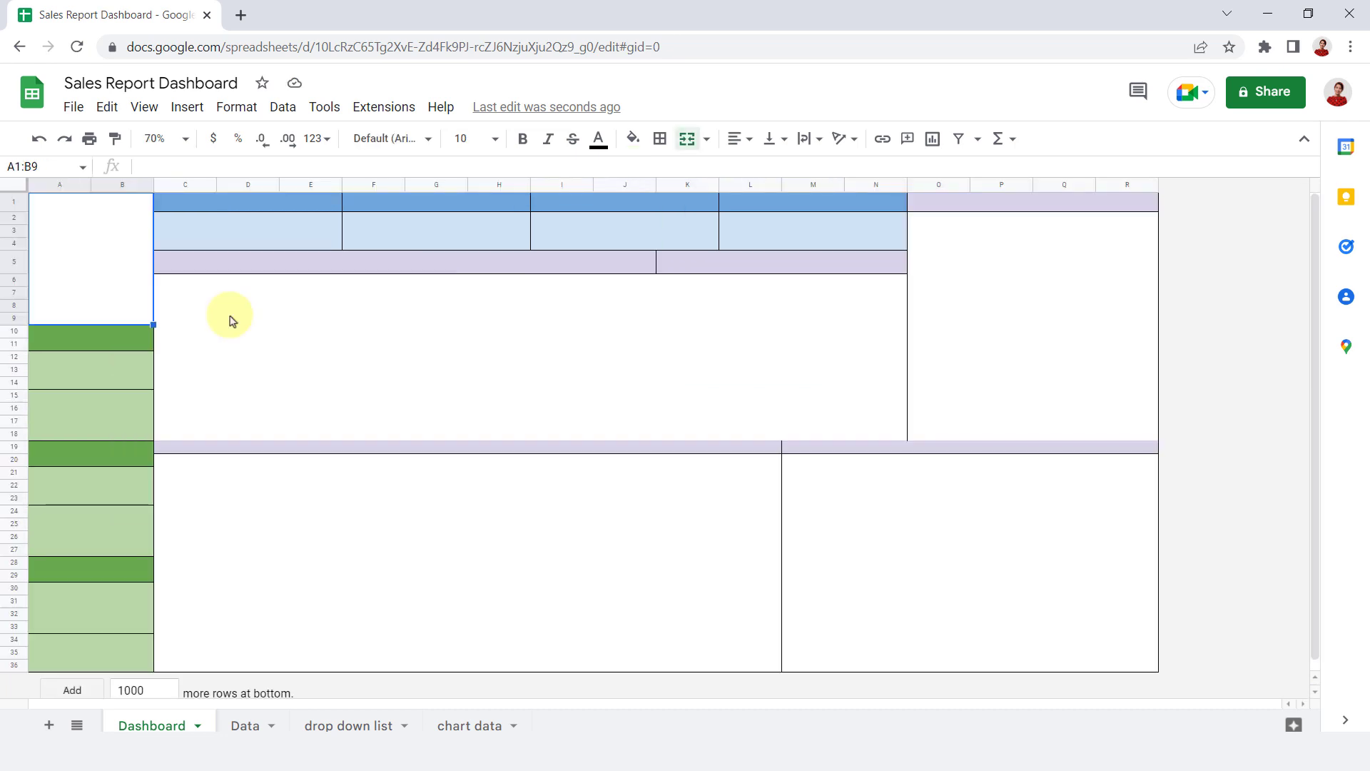
Enter the heading Number of sales in the merged header C1:E1.
{"action": "left_click", "coordinate": [233, 207]}
{"action": "type", "text": "N"}
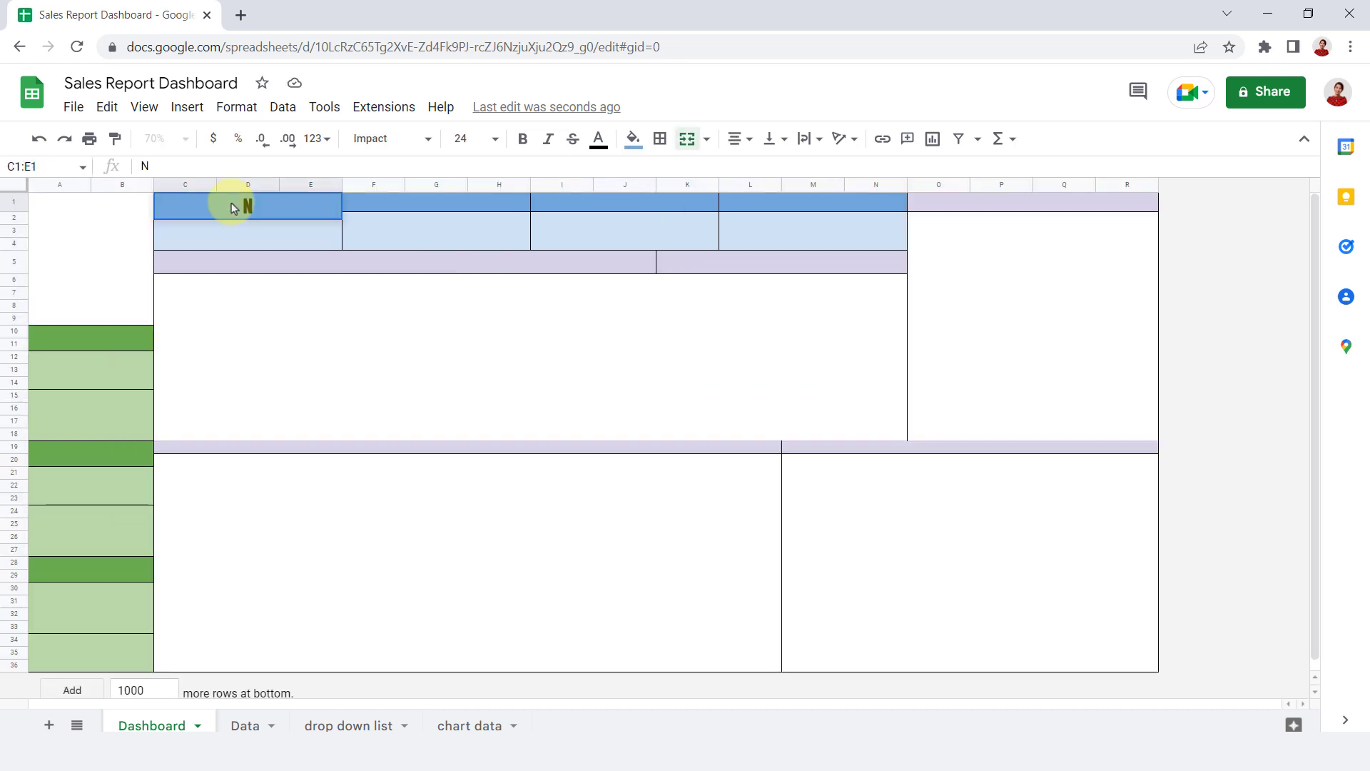
{"action": "type", "text": "umber of sales"}
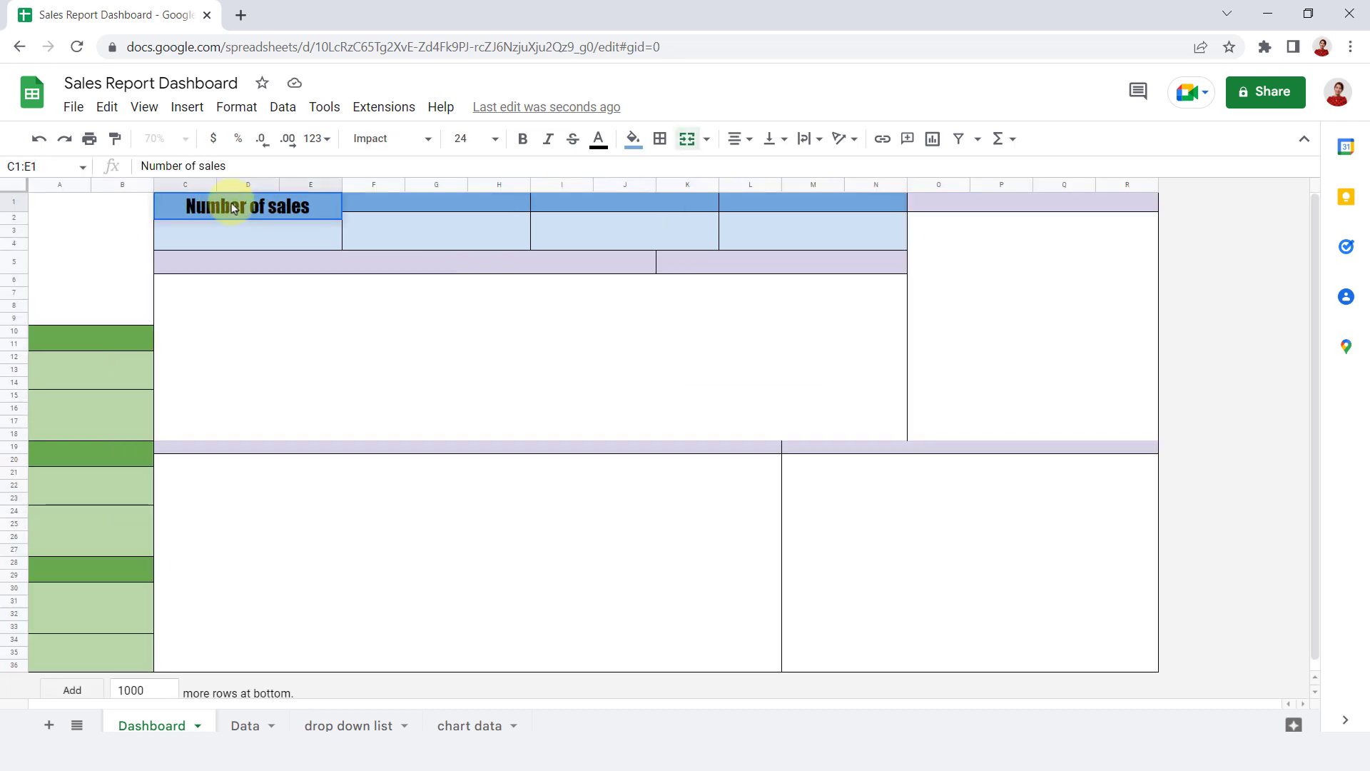
{"action": "key", "text": "Tab"}
Increase the height of row 1 and vertically centre the Number of sales heading.
{"action": "left_click_drag", "start_coordinate": [16, 212], "coordinate": [15, 229]}
{"action": "left_click", "coordinate": [300, 214]}
{"action": "left_click", "coordinate": [783, 140]}
{"action": "left_click", "coordinate": [792, 169]}
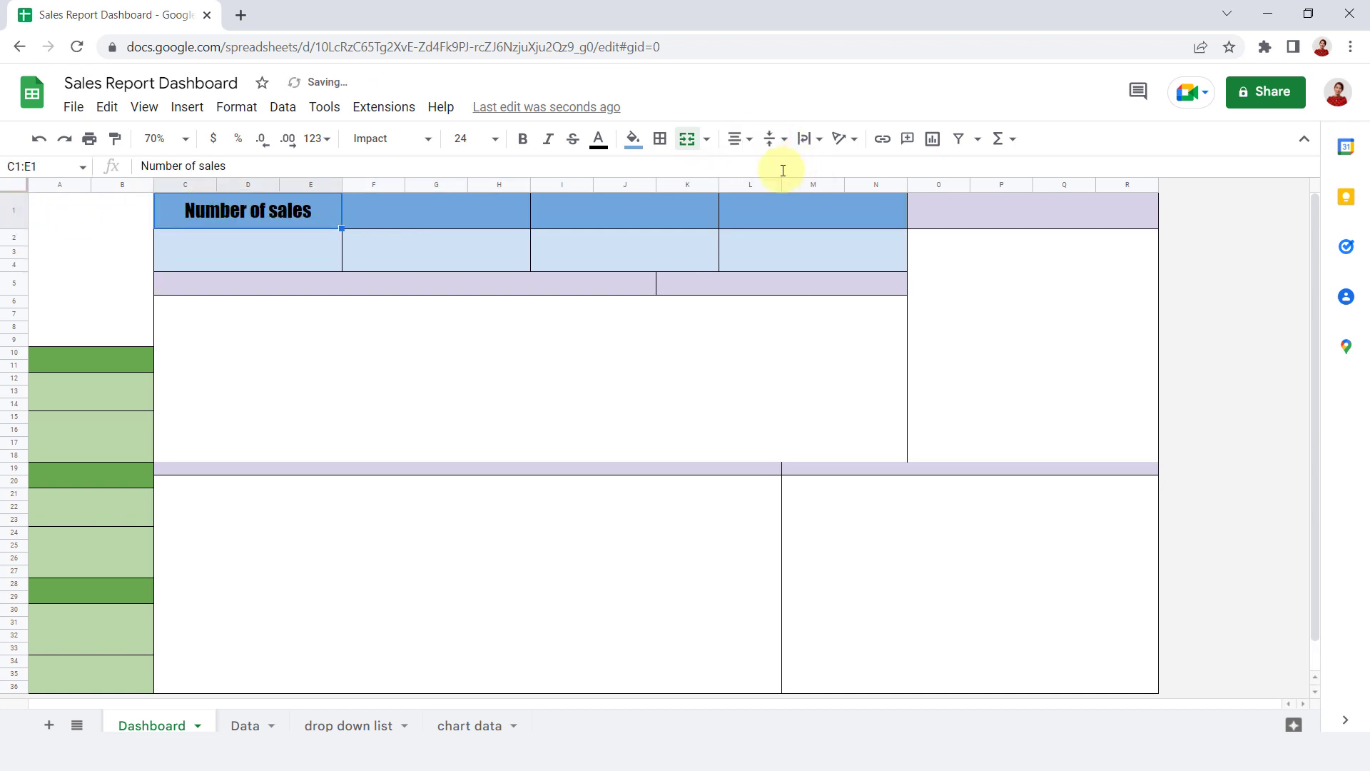
Enter the headings Revenue in F1:H1, Profit in I1:K1 and Cost in L1:N1.
{"action": "left_click", "coordinate": [399, 210]}
{"action": "type", "text": "Revenue"}
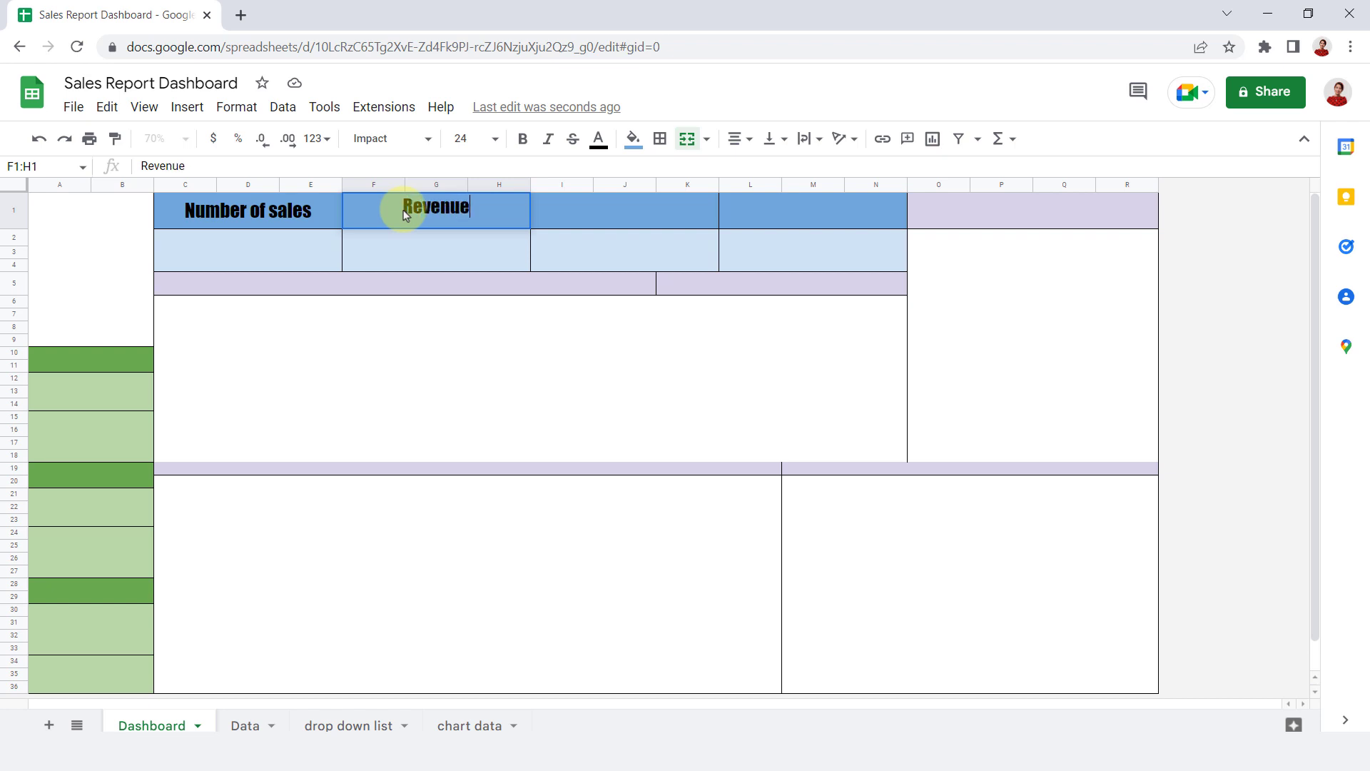
{"action": "key", "text": "Tab"}
{"action": "type", "text": "Profit"}
{"action": "key", "text": "Tab"}
{"action": "type", "text": "Cost"}
Copy the Number of sales heading's formatting to the Revenue, Profit and Cost headings.
{"action": "left_click", "coordinate": [305, 209]}
{"action": "left_click", "coordinate": [115, 139]}
{"action": "left_click_drag", "start_coordinate": [436, 215], "coordinate": [782, 218]}
{"action": "left_click", "coordinate": [79, 306]}
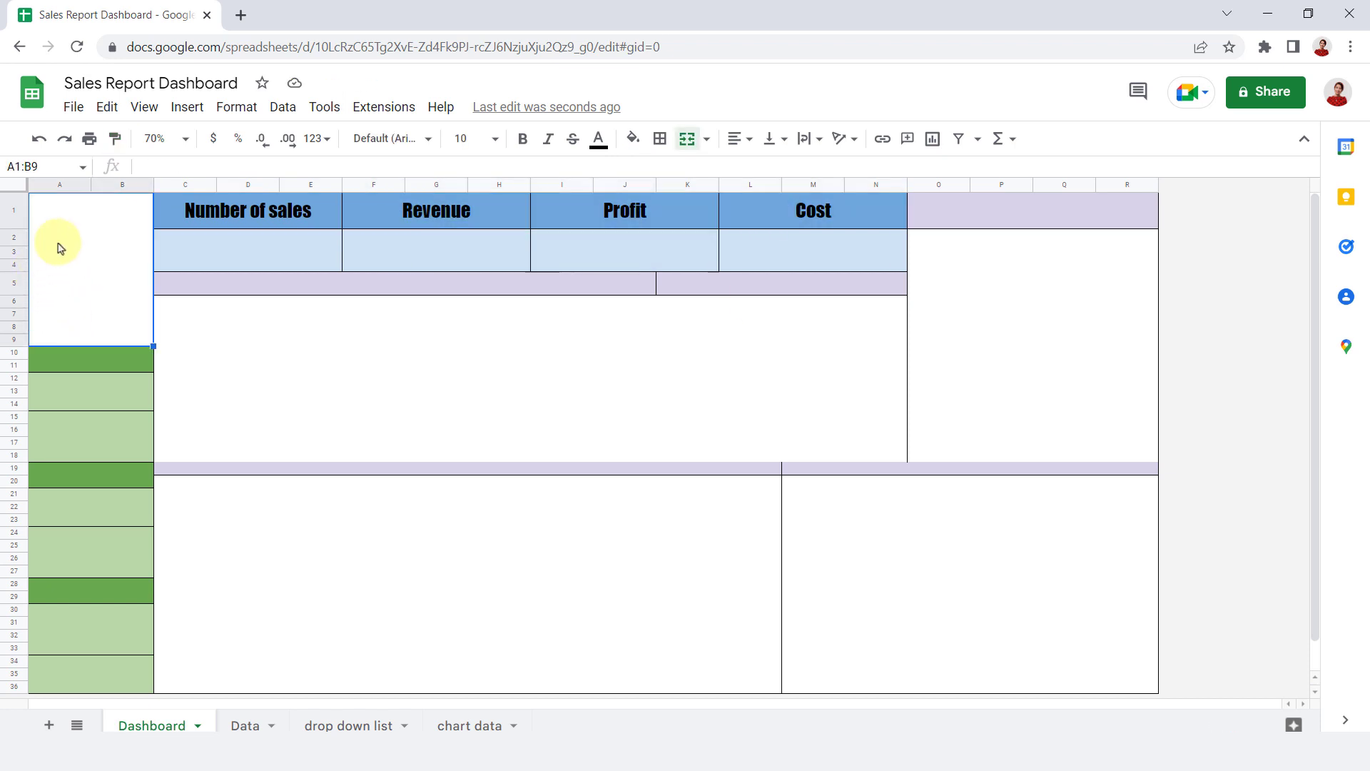
Label the dark green bands Top Selling Month in A10, Top Selling Country in A19 and Top Selling team in A28.
{"action": "left_click", "coordinate": [112, 369]}
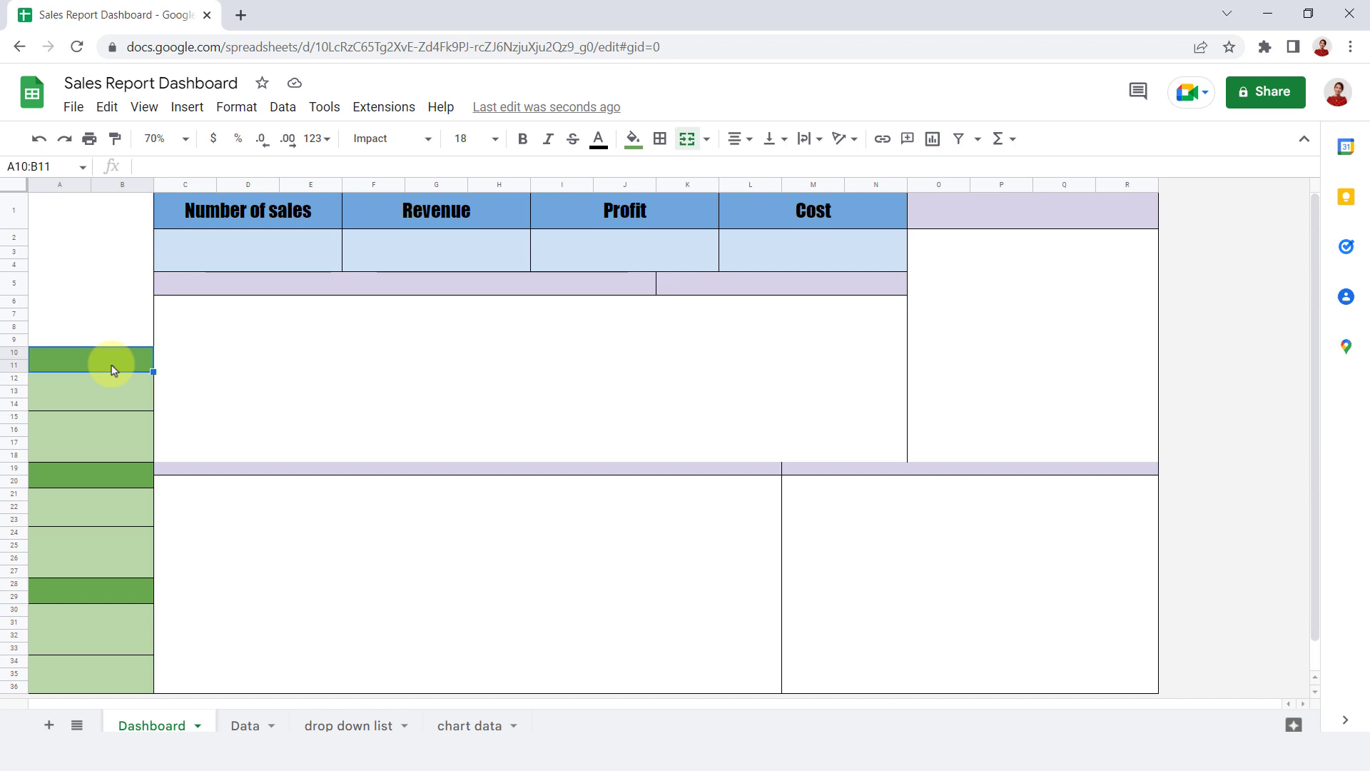
{"action": "type", "text": "Top Selling Month"}
{"action": "left_click", "coordinate": [92, 469]}
{"action": "type", "text": "Top Selling Country"}
{"action": "left_click", "coordinate": [120, 584]}
{"action": "type", "text": "Top se"}
{"action": "key", "text": "BackSpace"}
{"action": "key", "text": "BackSpace"}
{"action": "type", "text": "Selling R"}
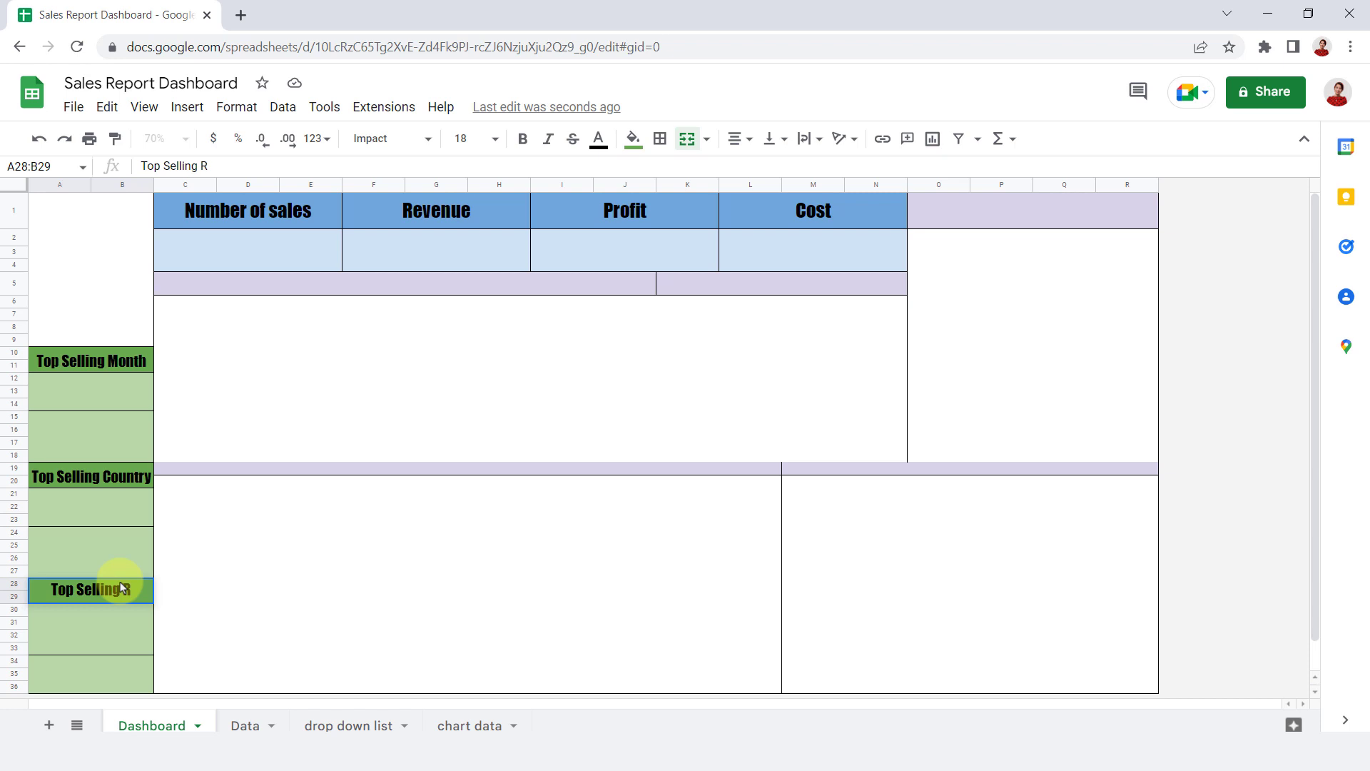
Enter the heading Sales by Month in the merged band C5:J5.
{"action": "left_click", "coordinate": [478, 285]}
{"action": "type", "text": "Sa"}
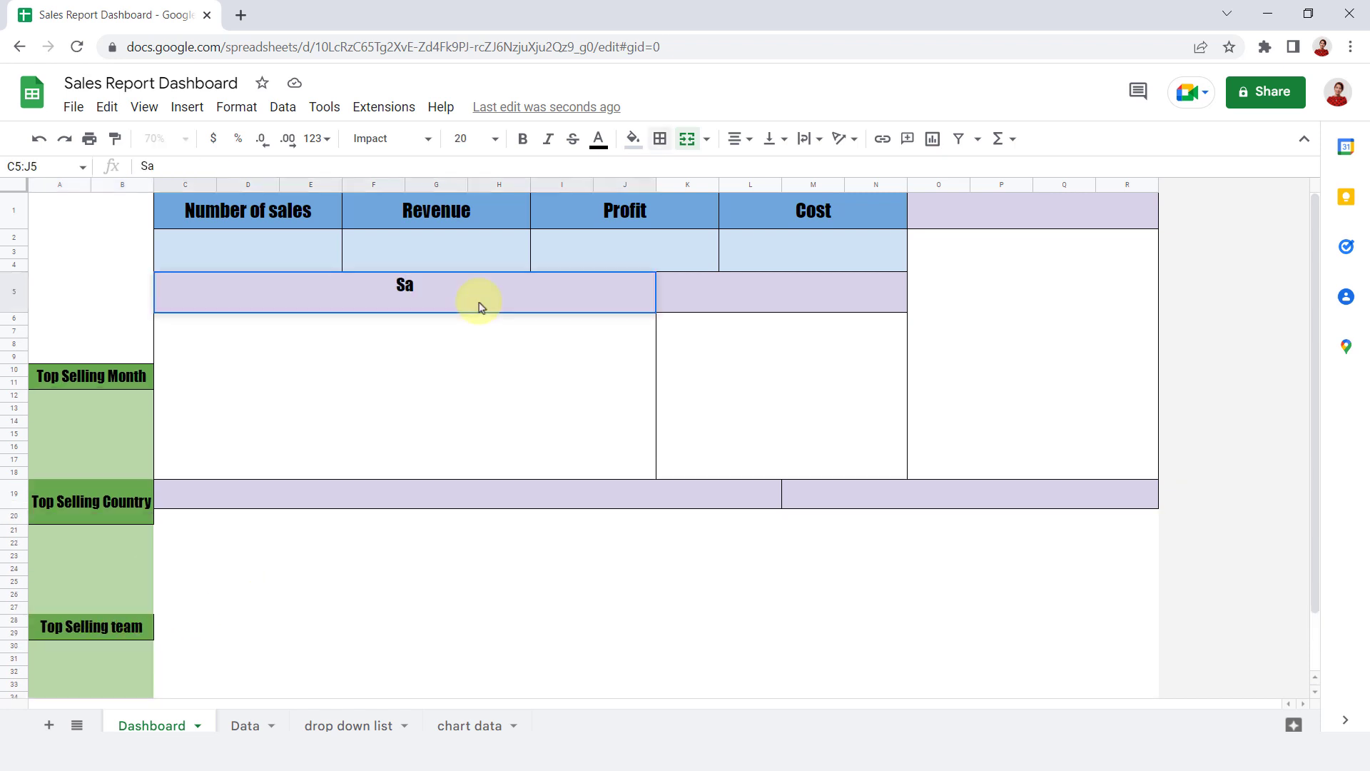
{"action": "type", "text": "les by Month"}
{"action": "key", "text": "Return"}
Vertically centre the Sales by Month heading and set its font size to 24.
{"action": "left_click", "coordinate": [479, 307]}
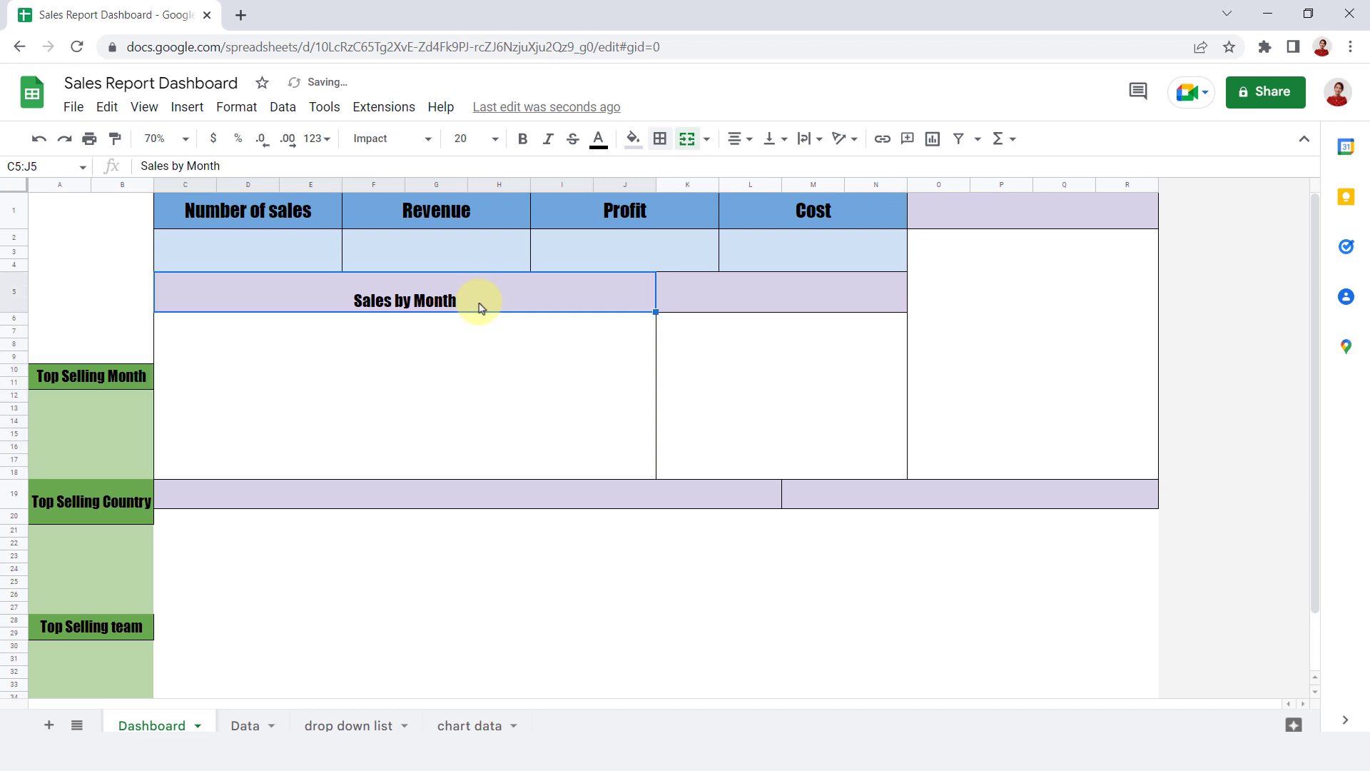
{"action": "left_click", "coordinate": [770, 139]}
{"action": "left_click", "coordinate": [793, 173]}
{"action": "left_click", "coordinate": [471, 139]}
{"action": "left_click", "coordinate": [453, 371]}
{"action": "left_click", "coordinate": [471, 141]}
{"action": "type", "text": "24"}
{"action": "key", "text": "Return"}
Enter the heading Advertising Paid for each Platform in the merged band K5:N5.
{"action": "left_click", "coordinate": [743, 300]}
{"action": "type", "text": "advertising Paid "}
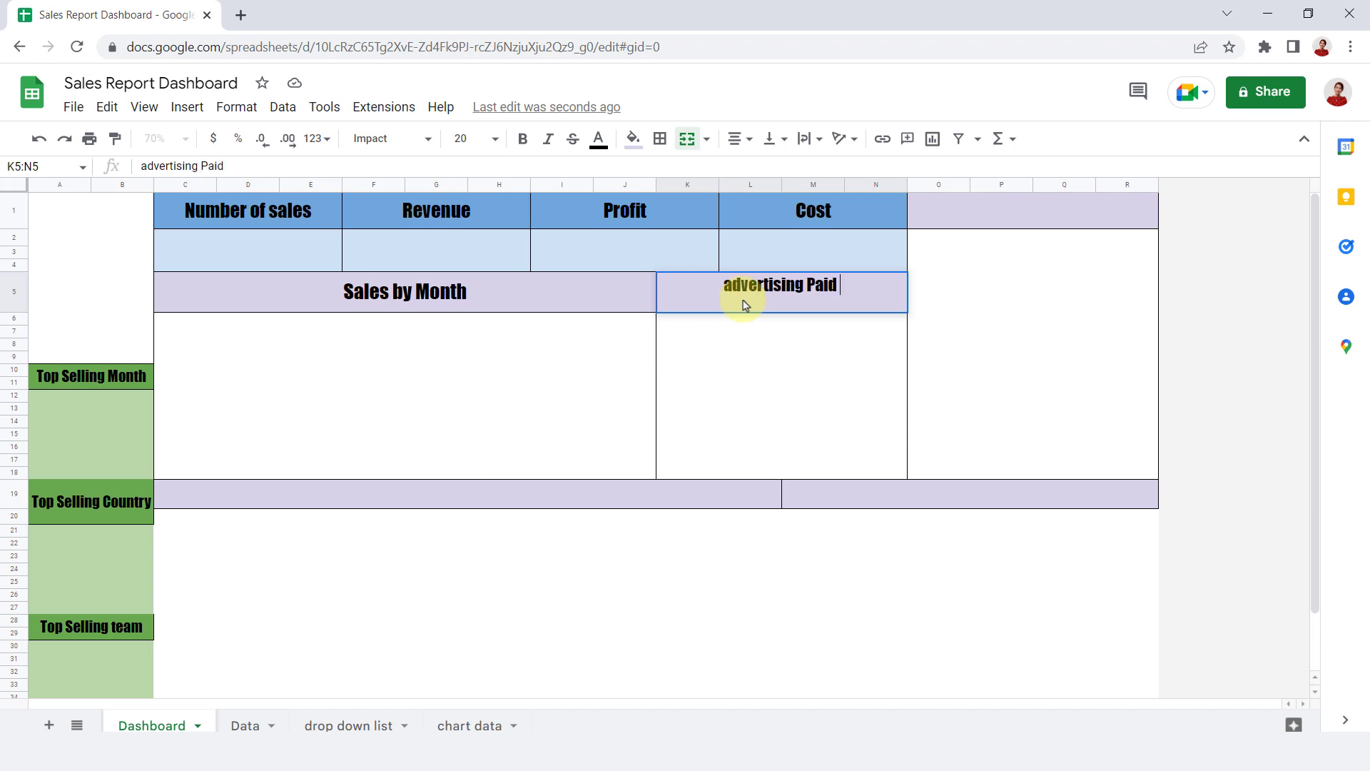
{"action": "type", "text": "for e"}
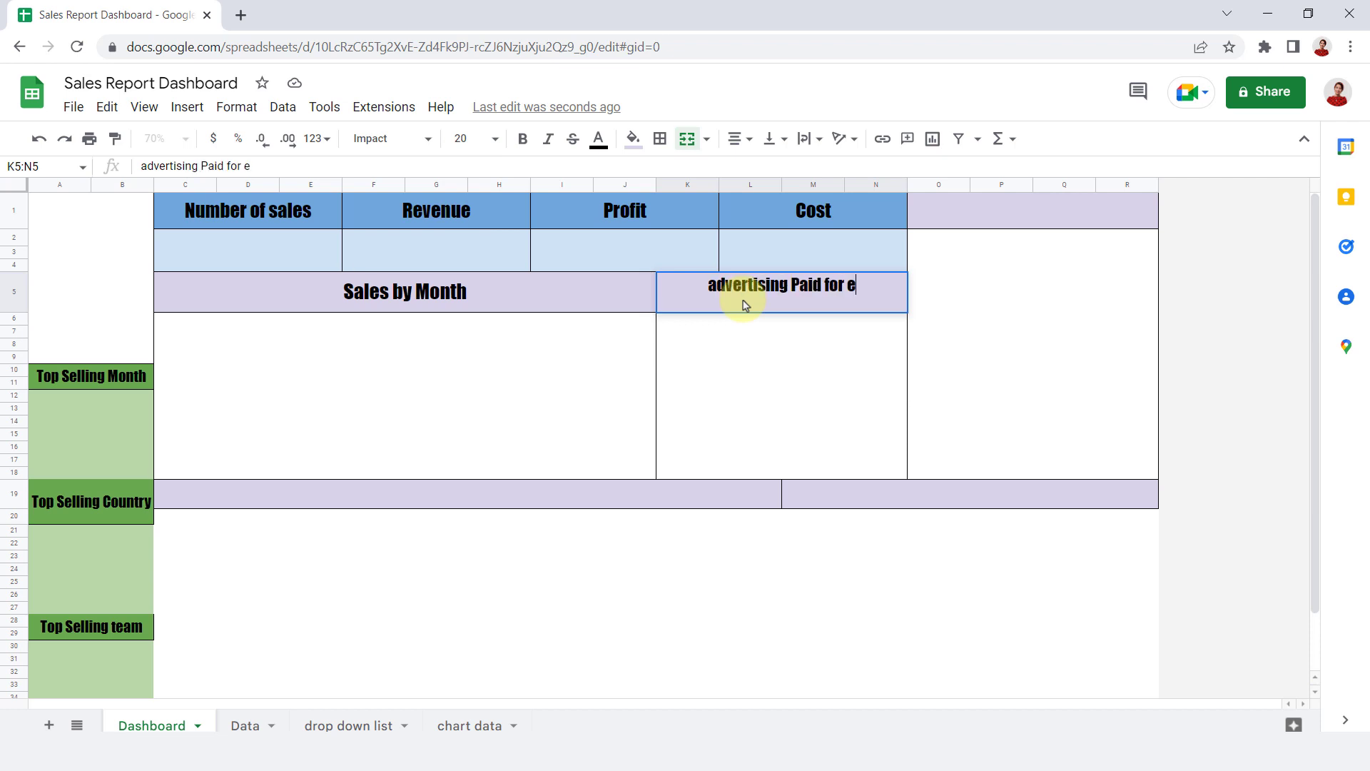
{"action": "type", "text": "ach Platform"}
{"action": "left_click", "coordinate": [672, 284]}
{"action": "key", "text": "BackSpace"}
{"action": "type", "text": "A"}
{"action": "key", "text": "Return"}
Set the font size of the Advertising Paid for each Platform heading to 25.
{"action": "left_click", "coordinate": [671, 283]}
{"action": "left_click", "coordinate": [478, 139]}
{"action": "type", "text": "25"}
{"action": "key", "text": "Return"}
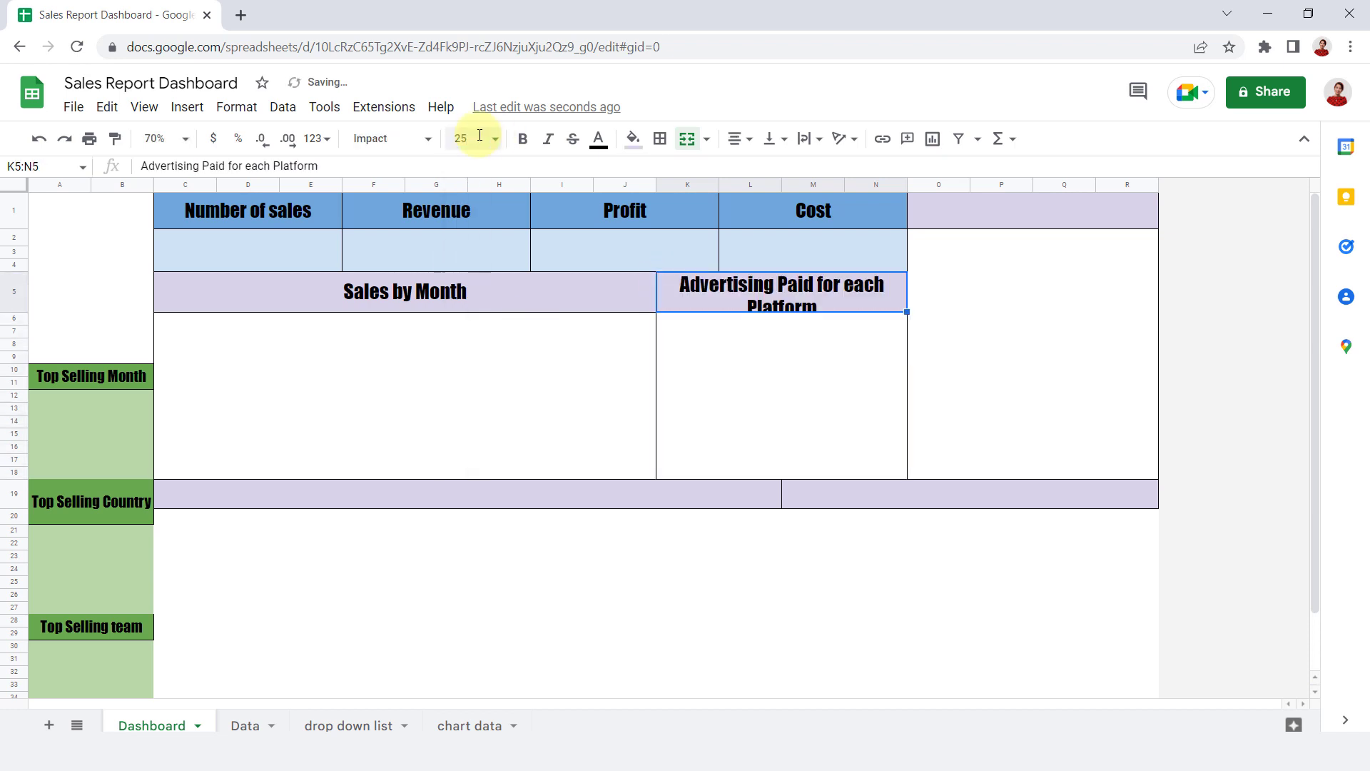
Widen column N and heighten row 5 to fit the advertising heading, and centre it vertically.
{"action": "left_click_drag", "start_coordinate": [907, 184], "coordinate": [926, 184]}
{"action": "left_click_drag", "start_coordinate": [14, 312], "coordinate": [14, 319]}
{"action": "left_click", "coordinate": [770, 138]}
{"action": "left_click", "coordinate": [790, 168]}
Enter the heading Revenue by Country in the merged band C19:L19.
{"action": "left_click", "coordinate": [378, 499]}
{"action": "type", "text": "R"}
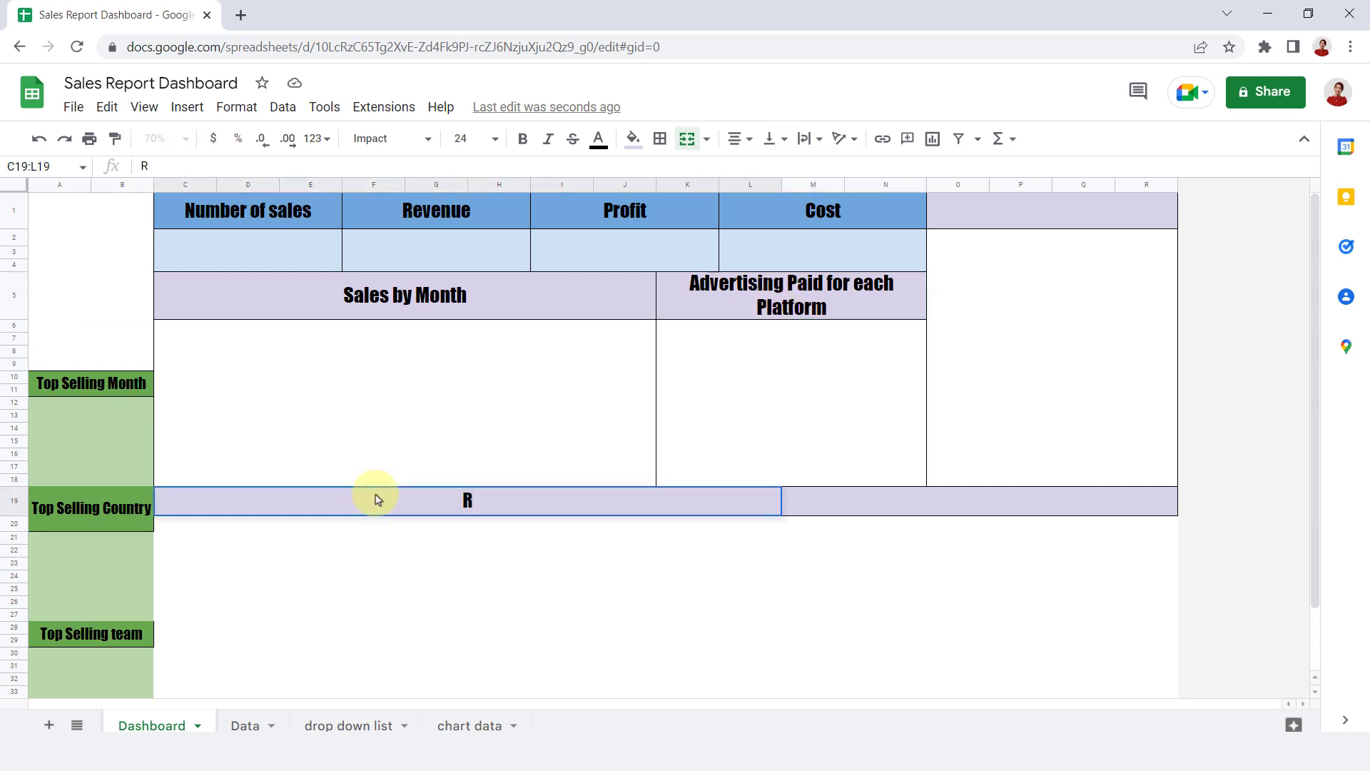
{"action": "type", "text": "evenue "}
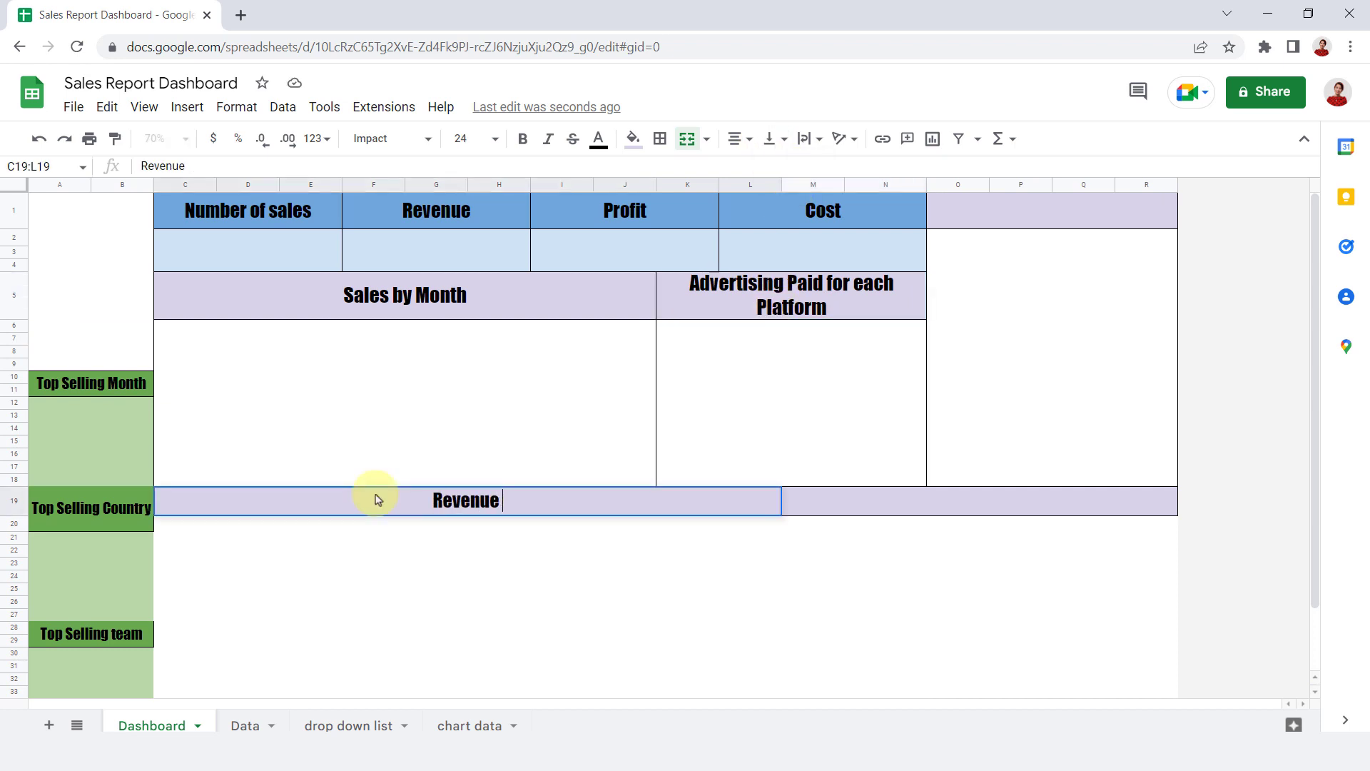
{"action": "type", "text": "by C"}
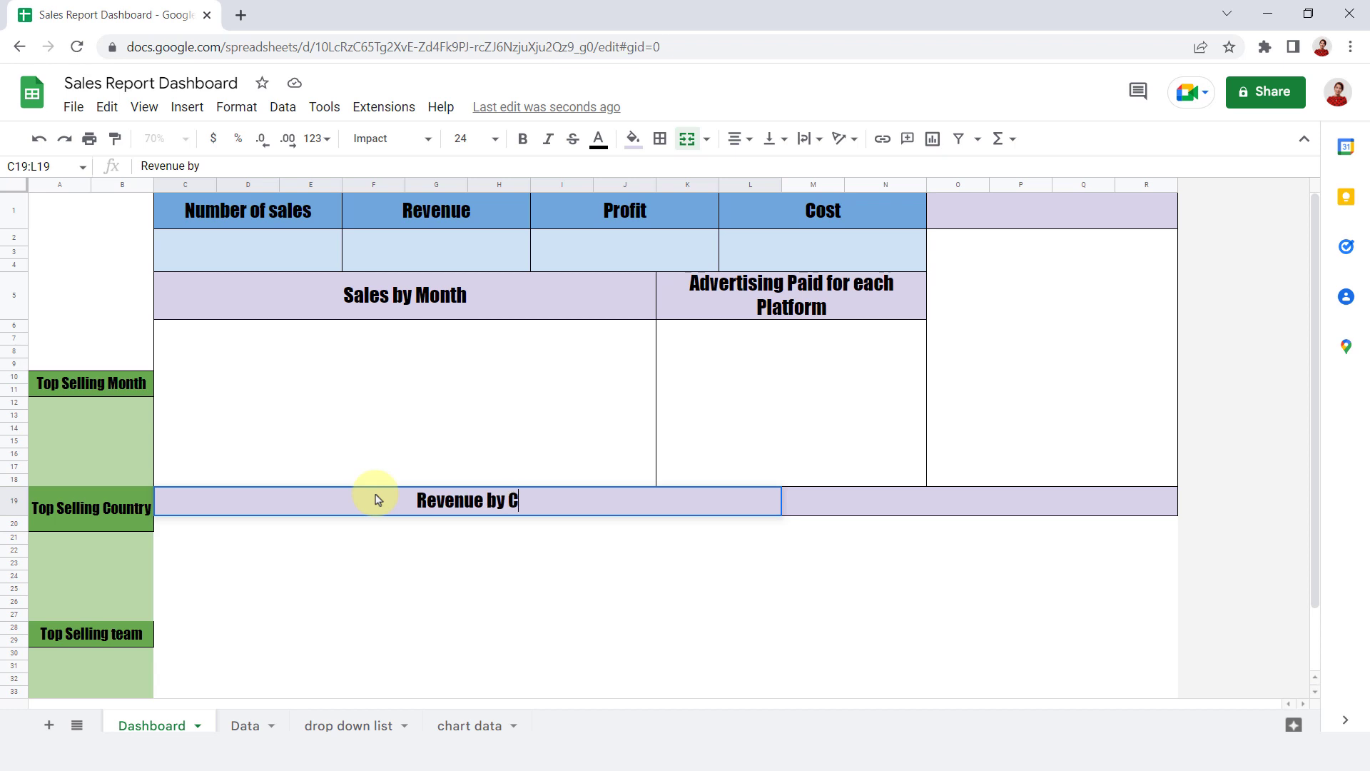
{"action": "type", "text": "ountry"}
Enter the heading Total sales by sale team in the merged band M19:R19.
{"action": "left_click", "coordinate": [921, 511]}
{"action": "type", "text": "Total sales"}
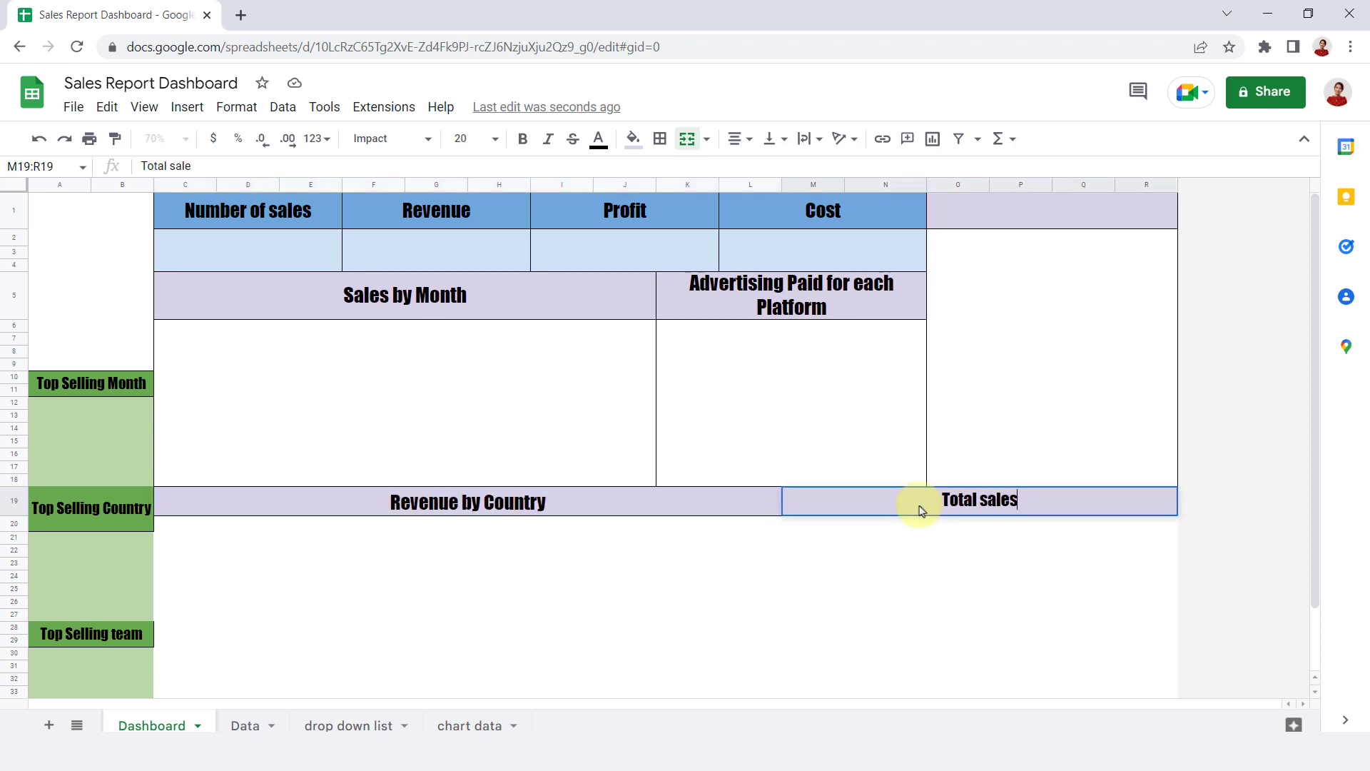
{"action": "type", "text": " by sale team"}
{"action": "key", "text": "Return"}
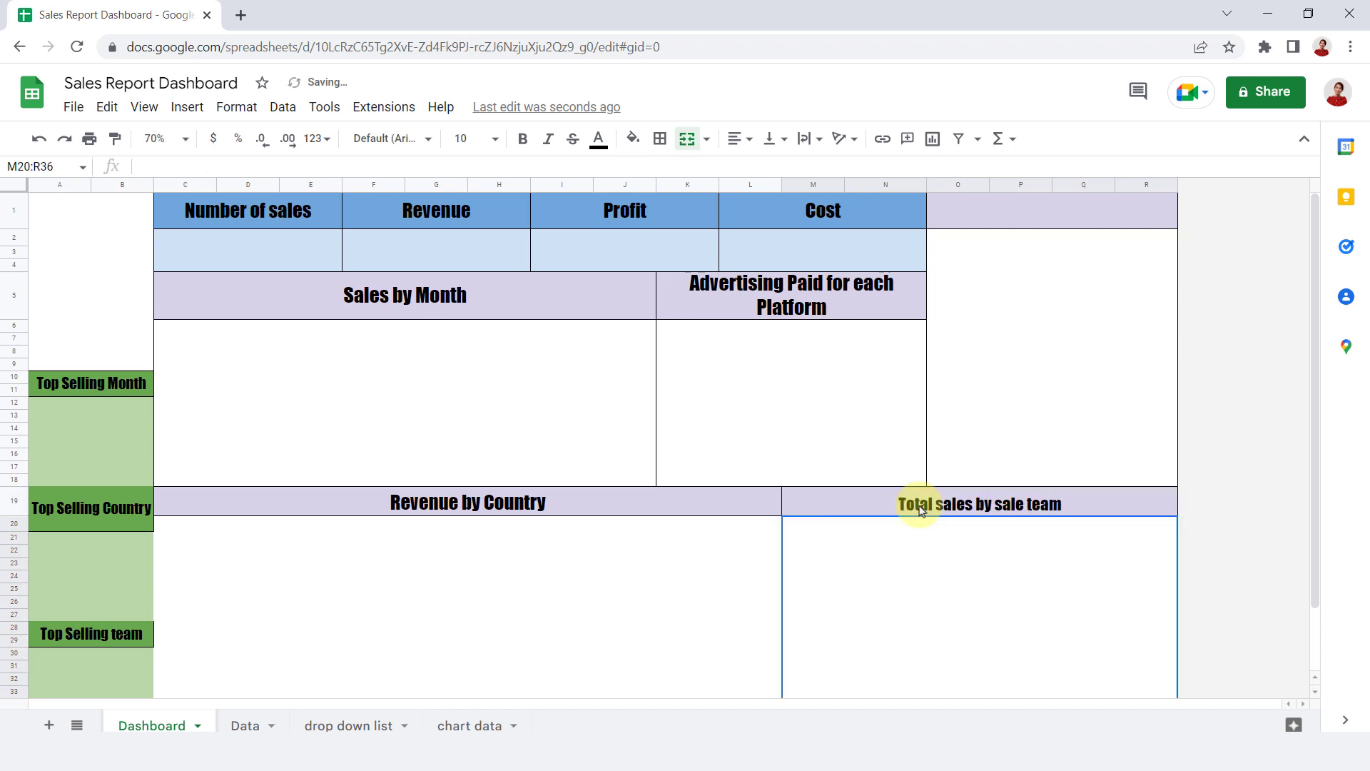
Enter the heading Sales by Product in the merged band O1:R1.
{"action": "left_click", "coordinate": [1045, 218]}
{"action": "type", "text": "Sale"}
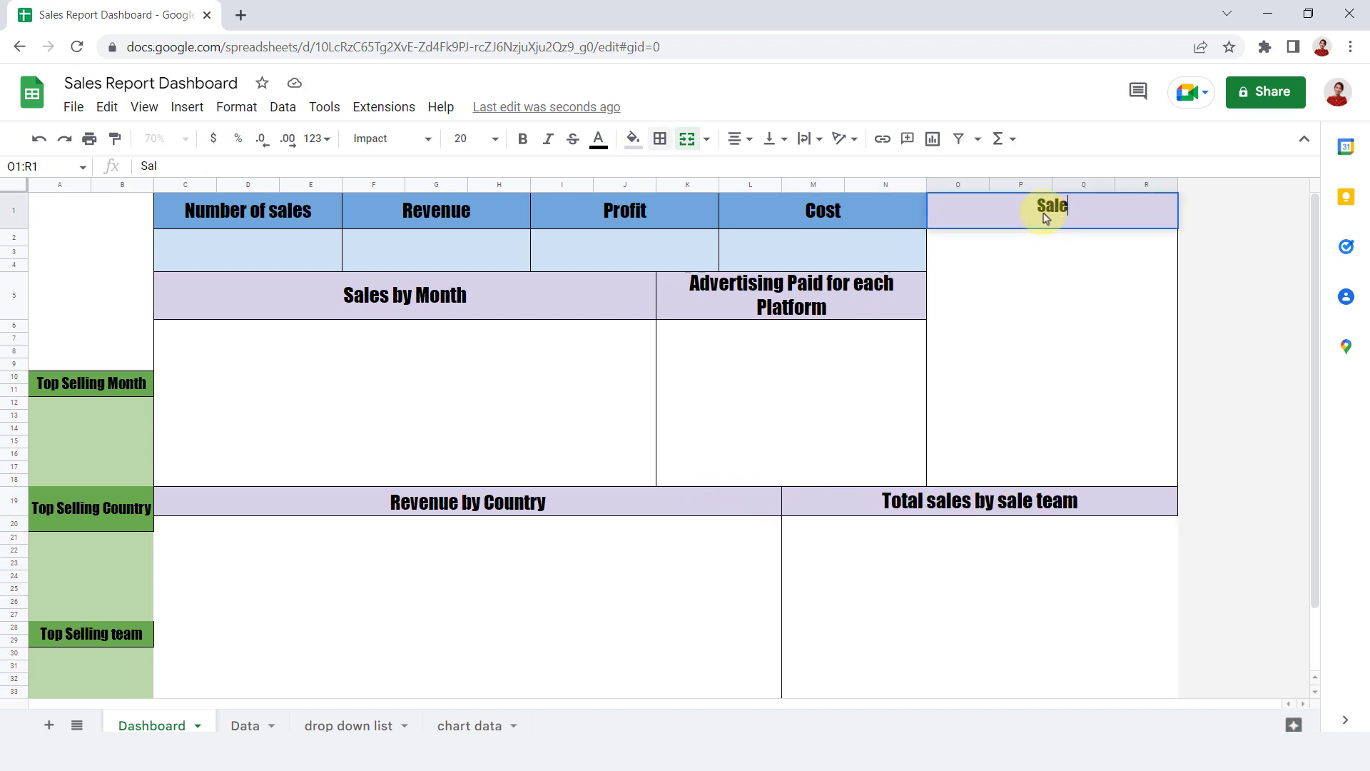
{"action": "type", "text": "s by Product"}
{"action": "key", "text": "Return"}
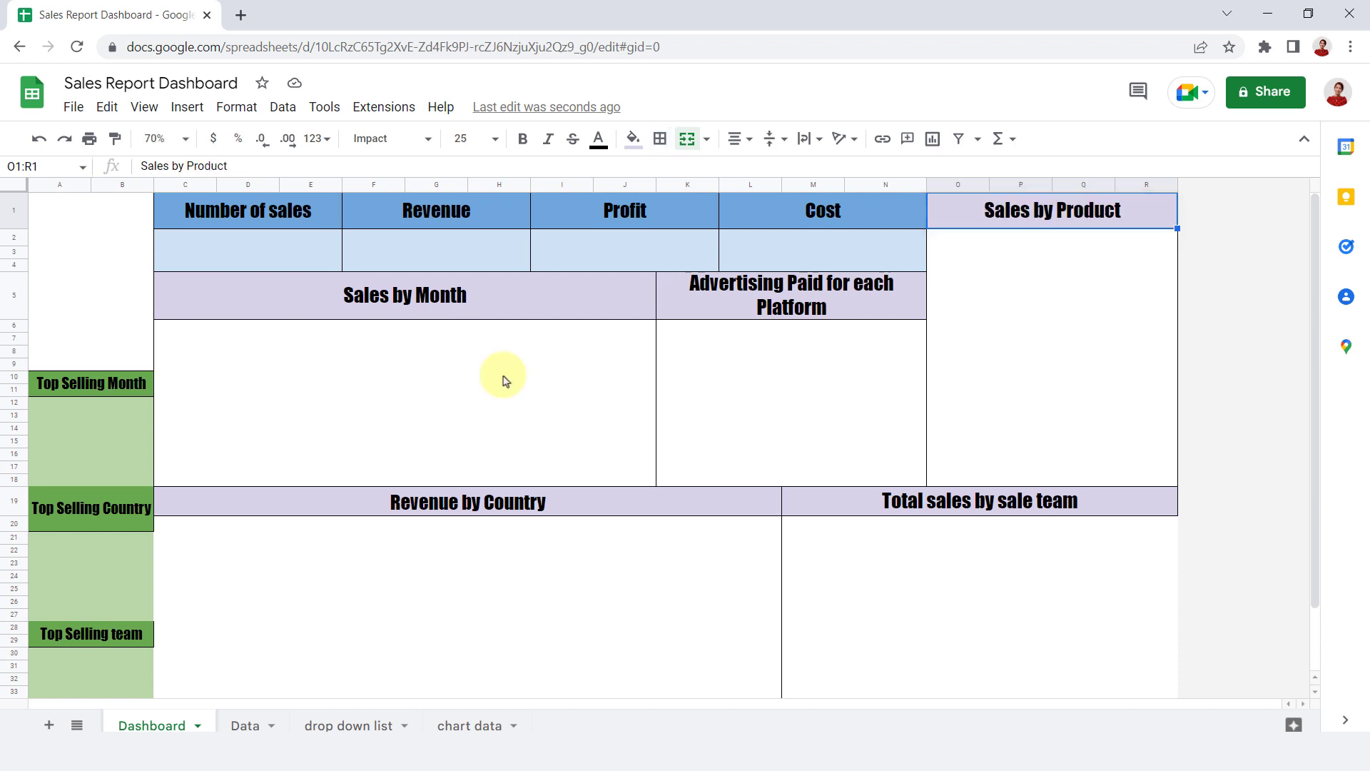
Check the dashboard layout, select the blank block A1:B9, and look through the pictures in the Image folder.
{"action": "scroll", "coordinate": [504, 383], "scroll_direction": "down", "scroll_amount": 1}
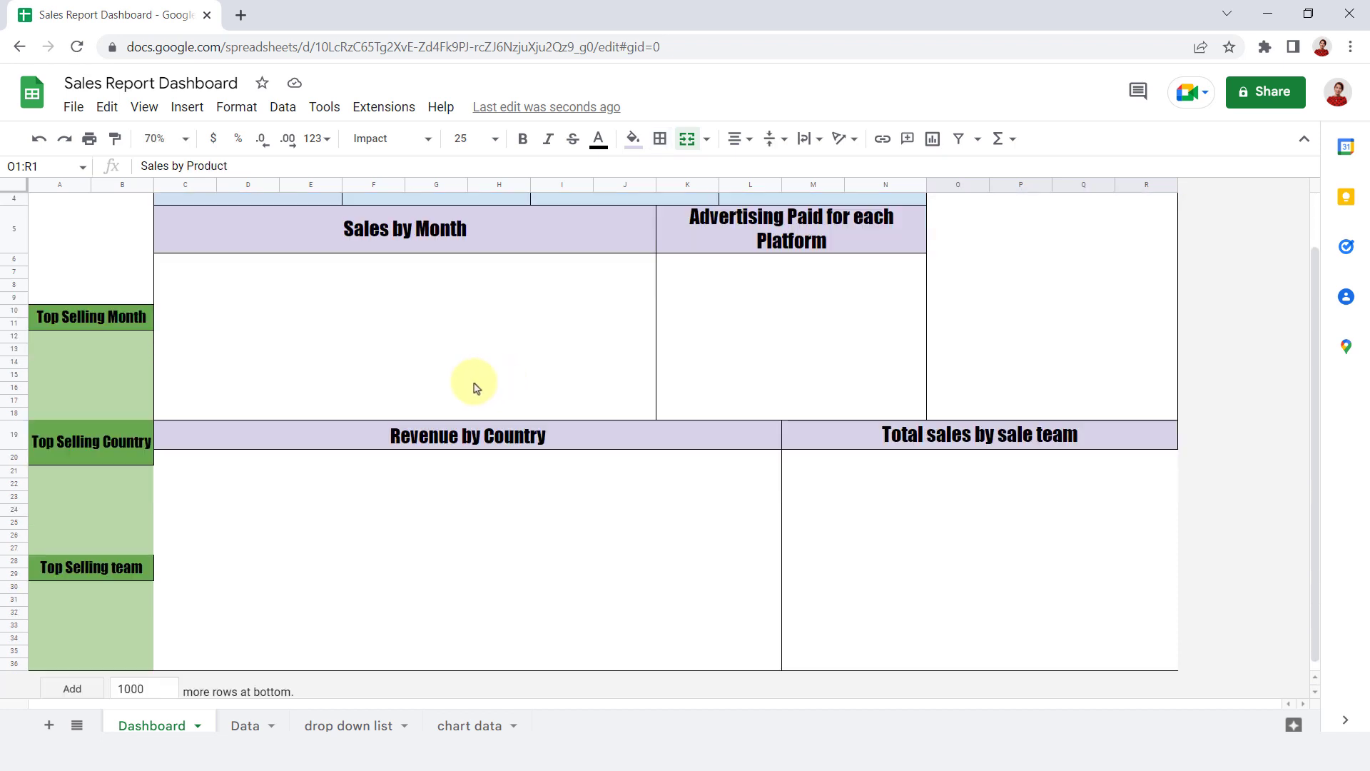
{"action": "scroll", "coordinate": [468, 379], "scroll_direction": "up", "scroll_amount": 1}
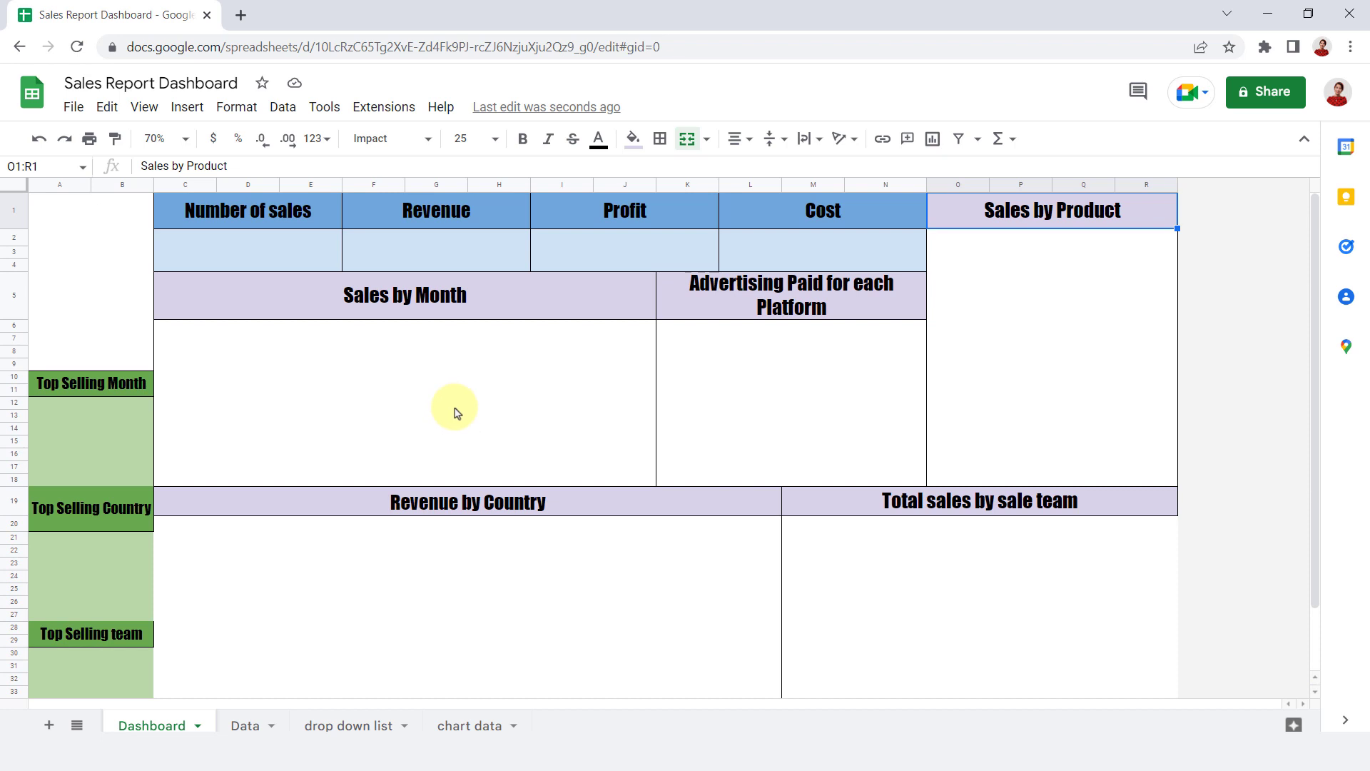
{"action": "left_click", "coordinate": [118, 286]}
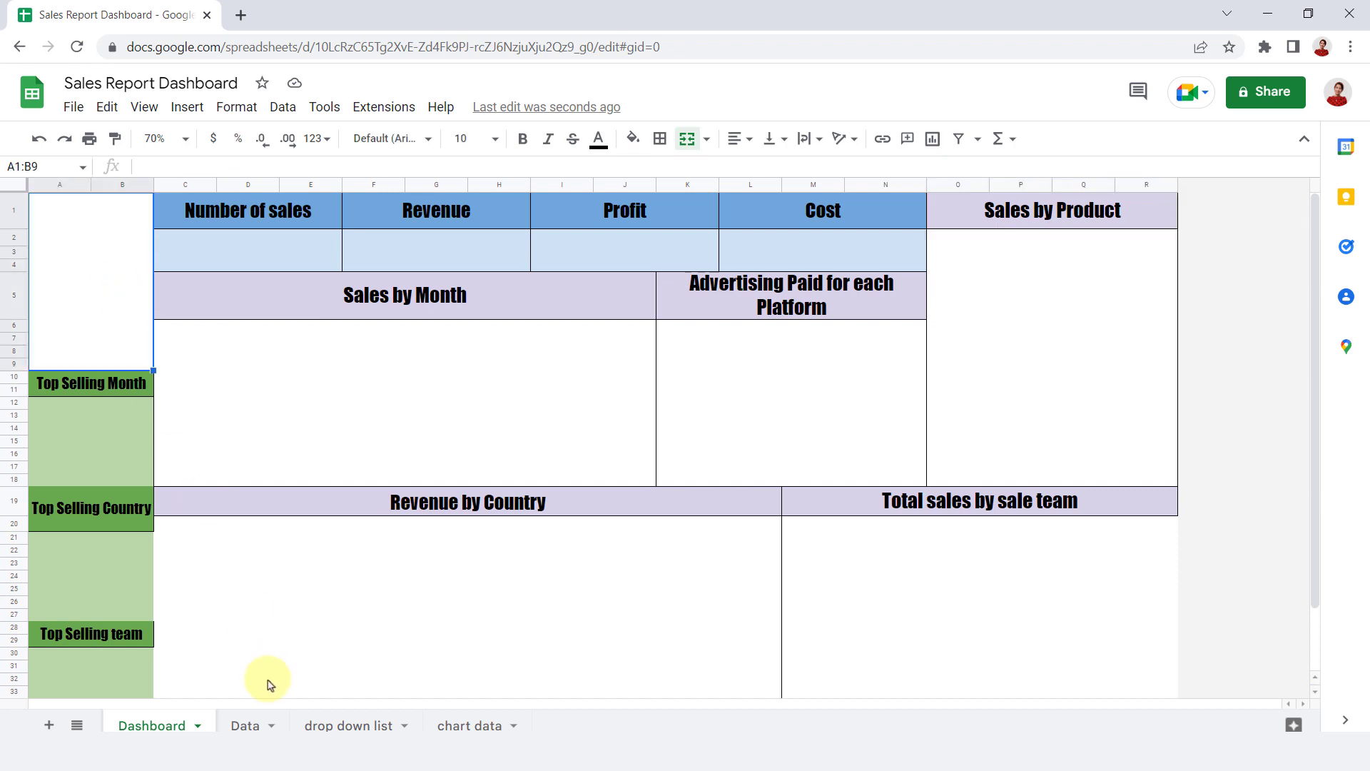
{"action": "left_click", "coordinate": [268, 753]}
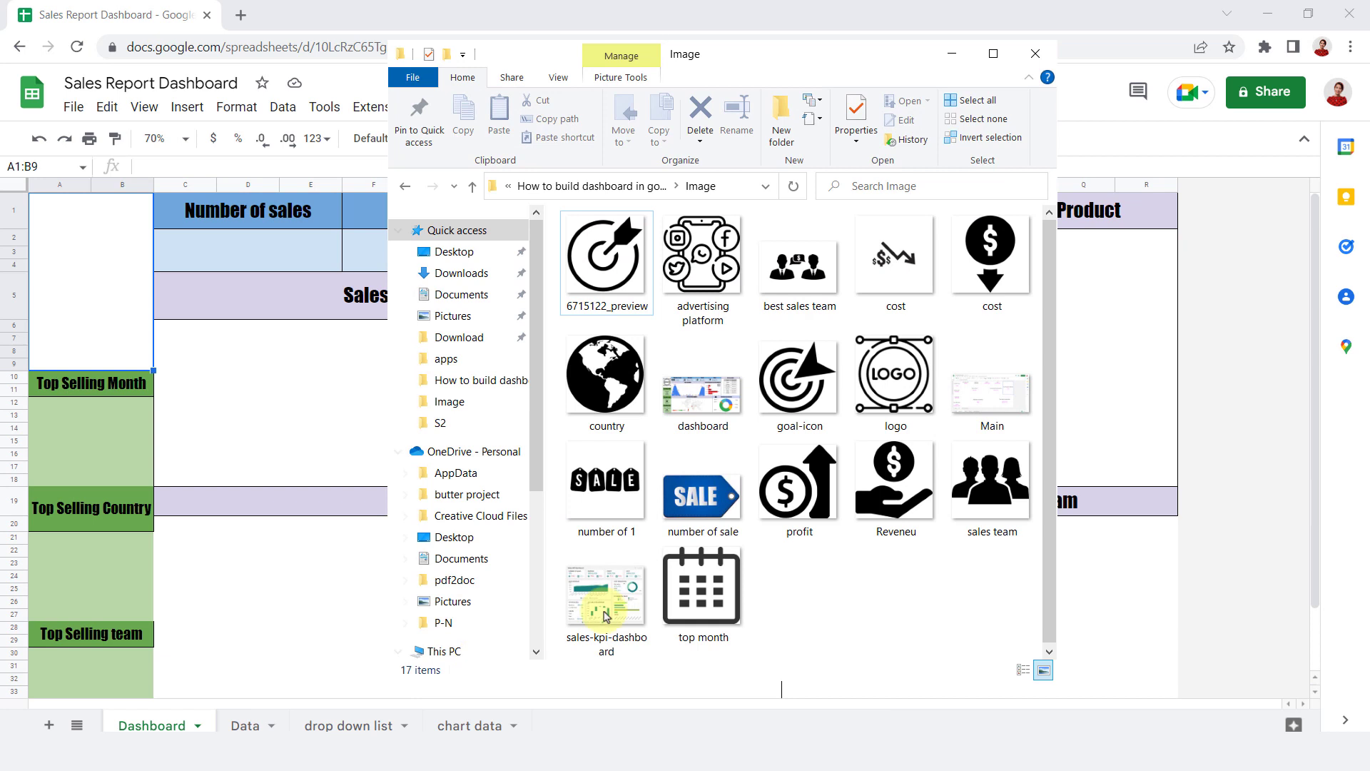
{"action": "left_click", "coordinate": [998, 489]}
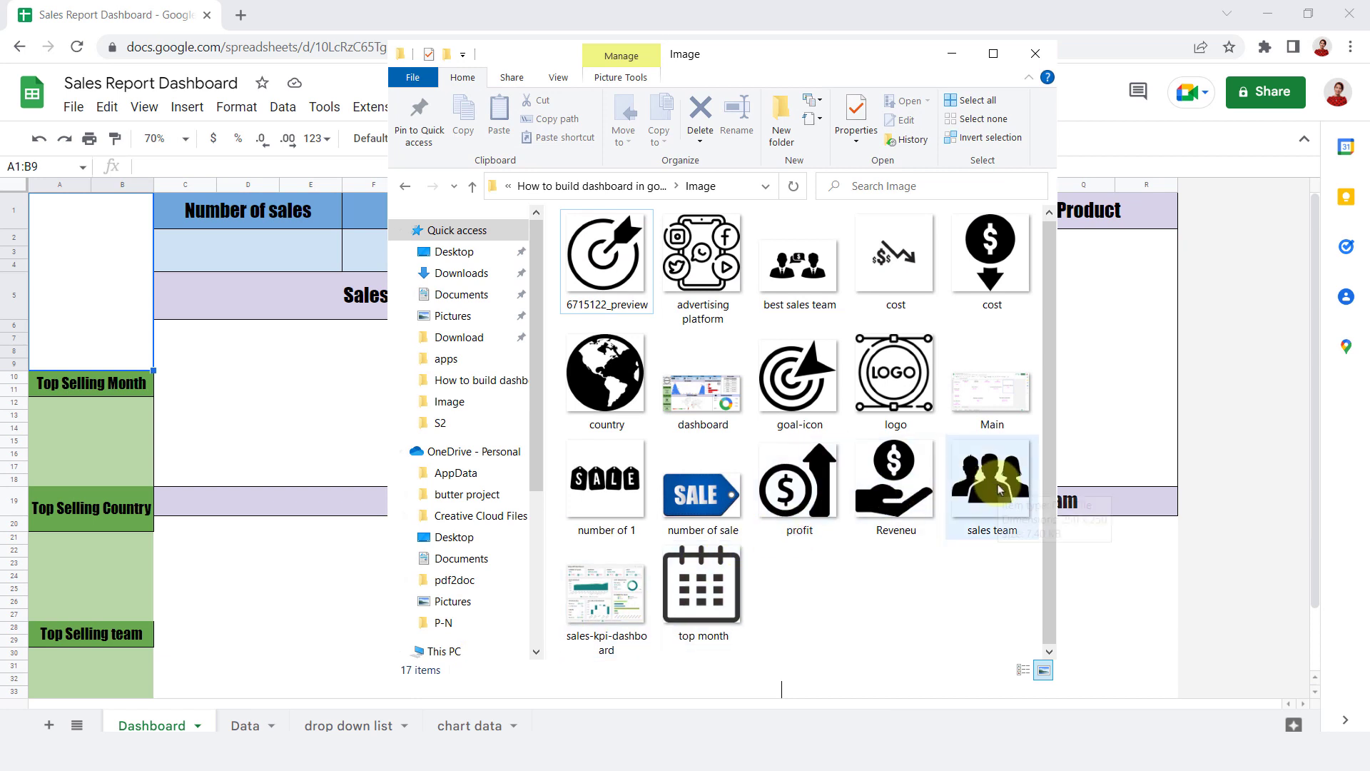
{"action": "left_click", "coordinate": [951, 54]}
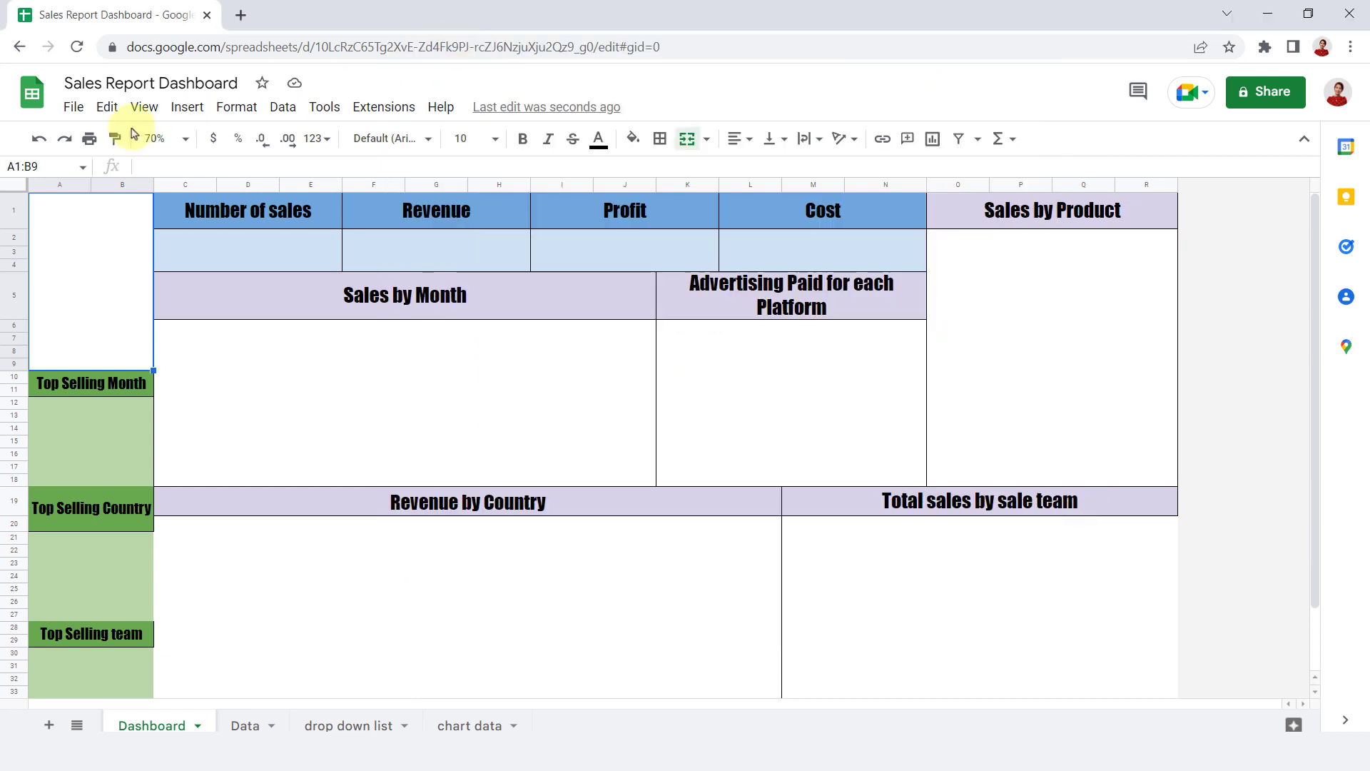
Insert the logo picture from the Image folder over the cells at the blank block A1:B9.
{"action": "left_click", "coordinate": [188, 108]}
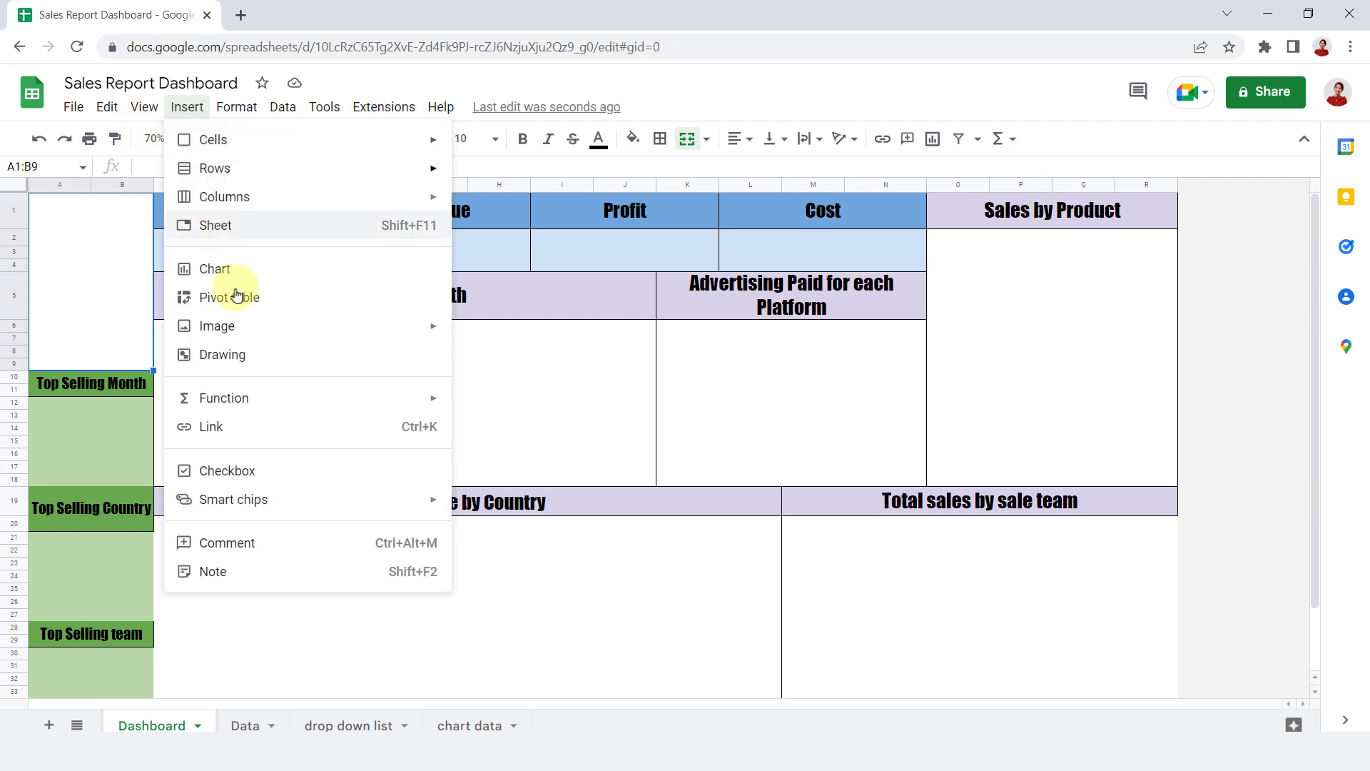
{"action": "mouse_move", "coordinate": [269, 338]}
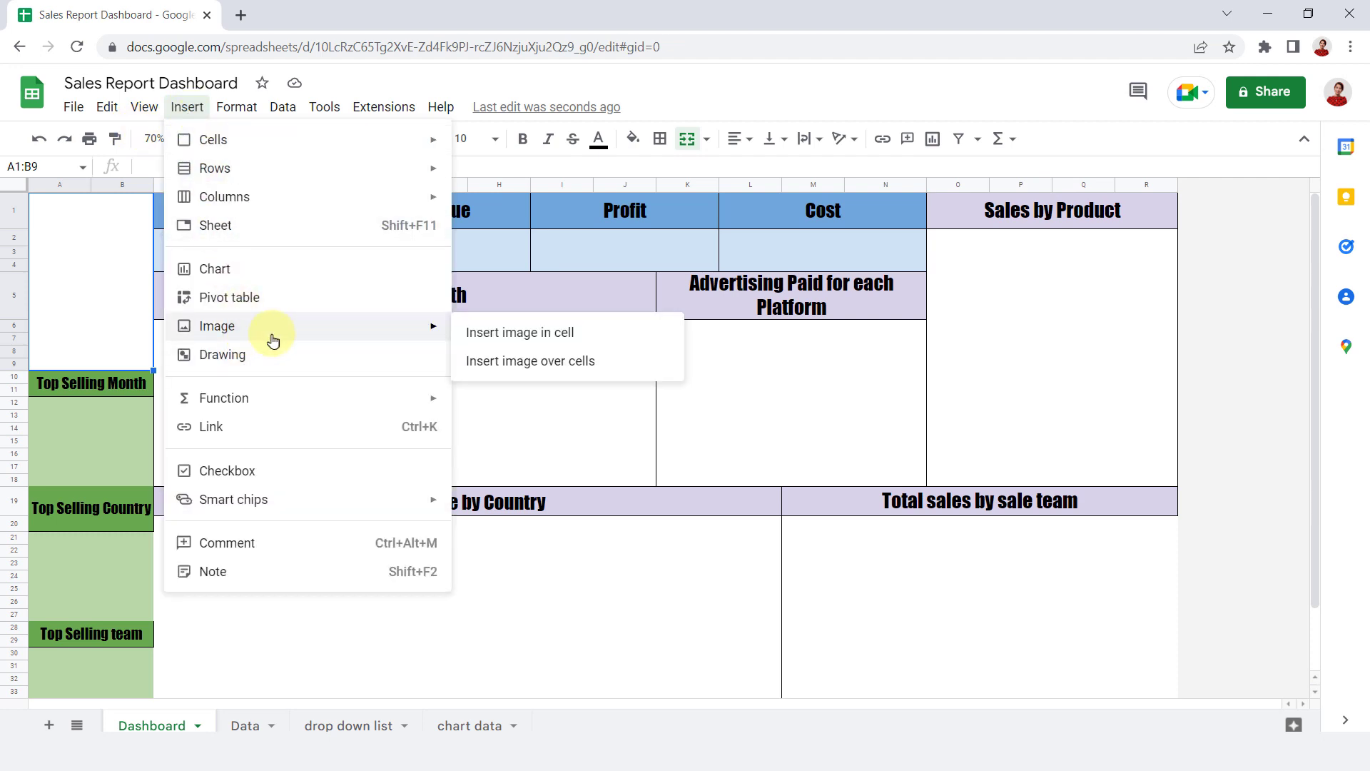
{"action": "left_click", "coordinate": [579, 361]}
{"action": "left_click", "coordinate": [675, 518]}
{"action": "scroll", "coordinate": [652, 501], "scroll_direction": "down", "scroll_amount": 1}
{"action": "left_click", "coordinate": [778, 389]}
{"action": "left_click", "coordinate": [809, 602]}
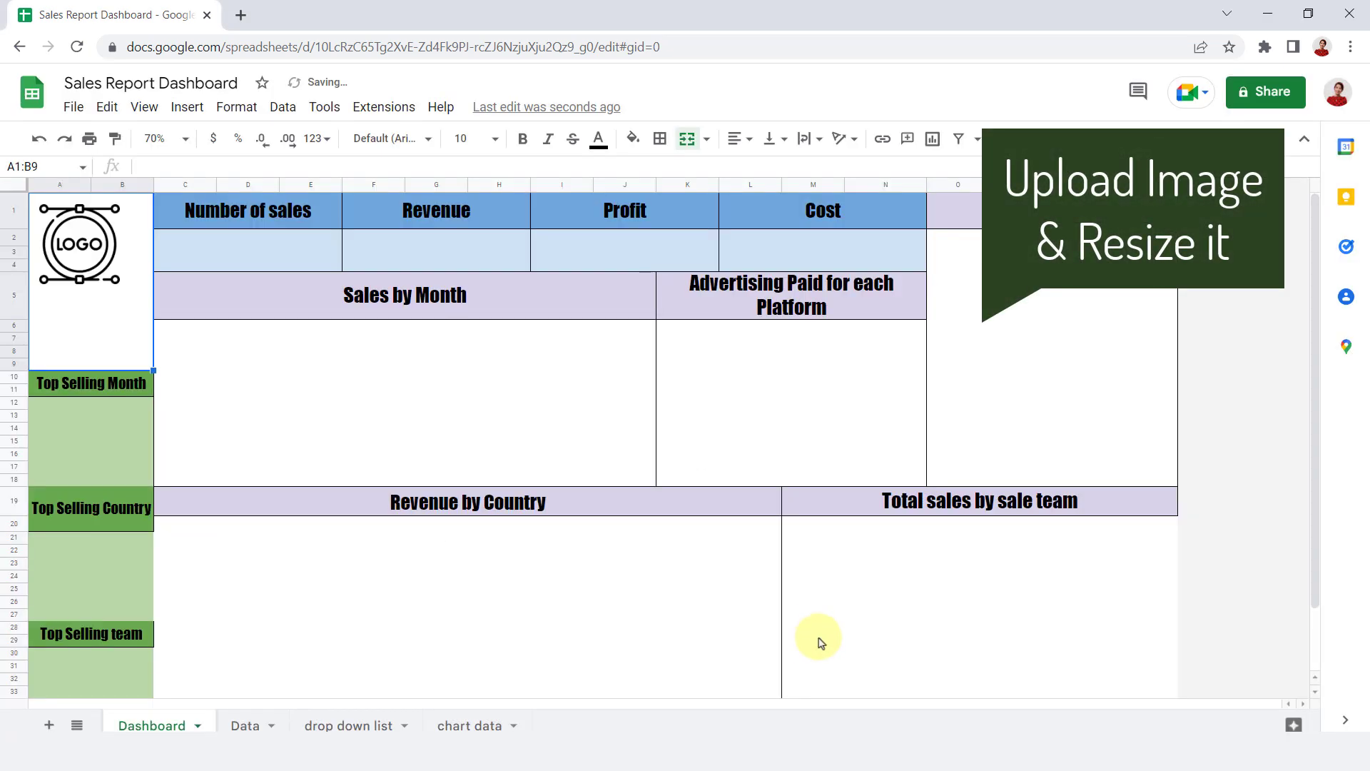
Widen column B and enlarge the logo picture to fill the block A1:B9.
{"action": "left_click", "coordinate": [78, 237]}
{"action": "left_click_drag", "start_coordinate": [120, 285], "coordinate": [93, 356]}
{"action": "left_click_drag", "start_coordinate": [92, 309], "coordinate": [95, 309]}
{"action": "left_click_drag", "start_coordinate": [153, 184], "coordinate": [179, 185]}
{"action": "left_click_drag", "start_coordinate": [151, 354], "coordinate": [161, 372]}
{"action": "key", "text": "ctrl+z"}
{"action": "left_click_drag", "start_coordinate": [150, 280], "coordinate": [171, 280]}
{"action": "left_click_drag", "start_coordinate": [41, 281], "coordinate": [38, 281]}
Insert the advertising platform picture over the cells and position it by the Advertising Paid for each Platform heading.
{"action": "left_click", "coordinate": [119, 452]}
{"action": "left_click", "coordinate": [186, 107]}
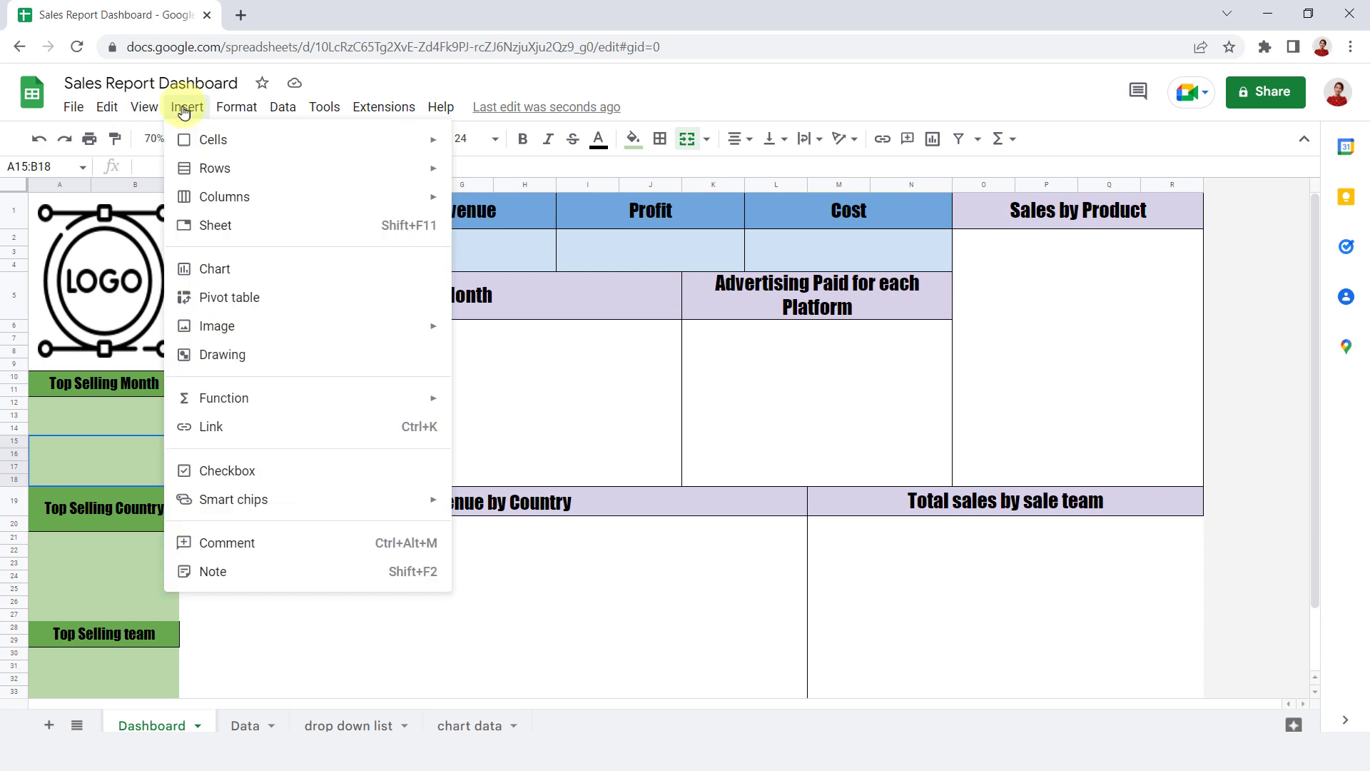
{"action": "mouse_move", "coordinate": [419, 326]}
{"action": "left_click", "coordinate": [515, 361]}
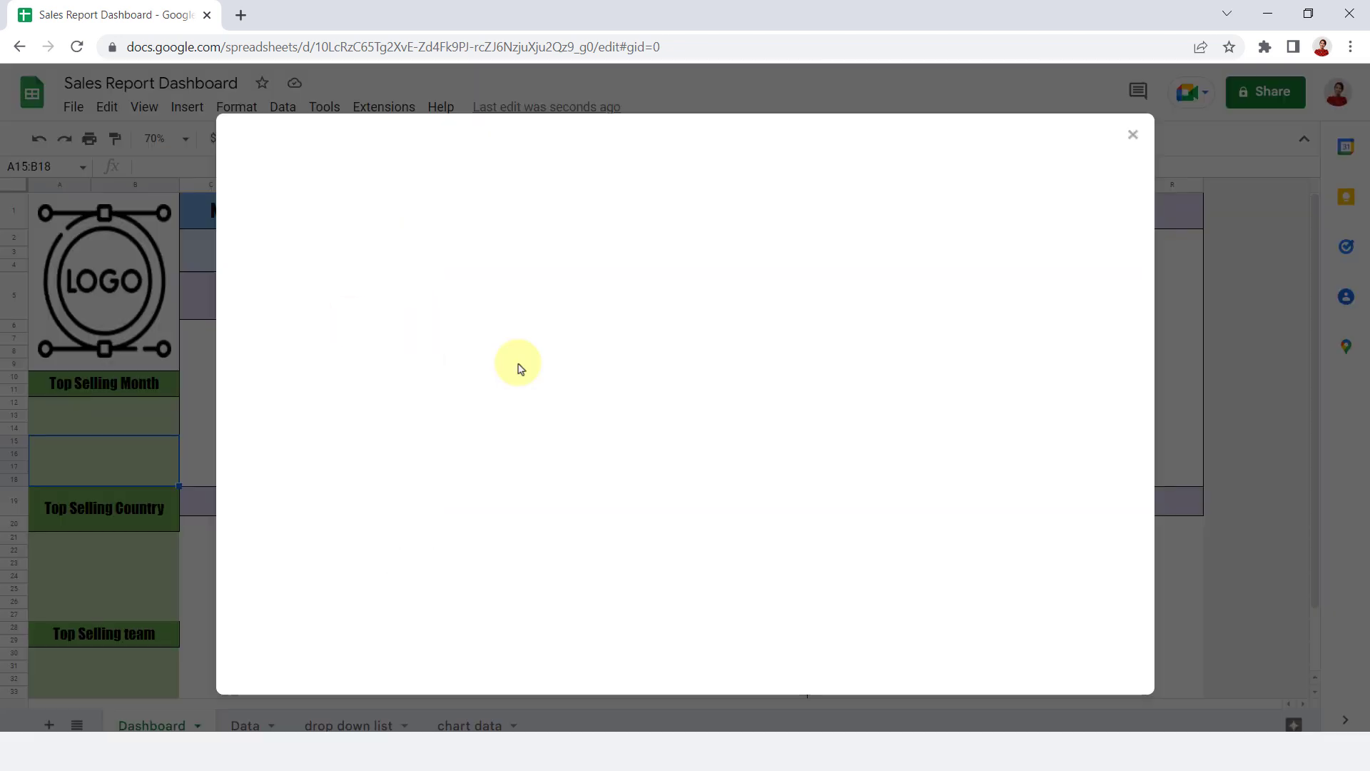
{"action": "left_click", "coordinate": [680, 515]}
{"action": "left_click", "coordinate": [577, 353]}
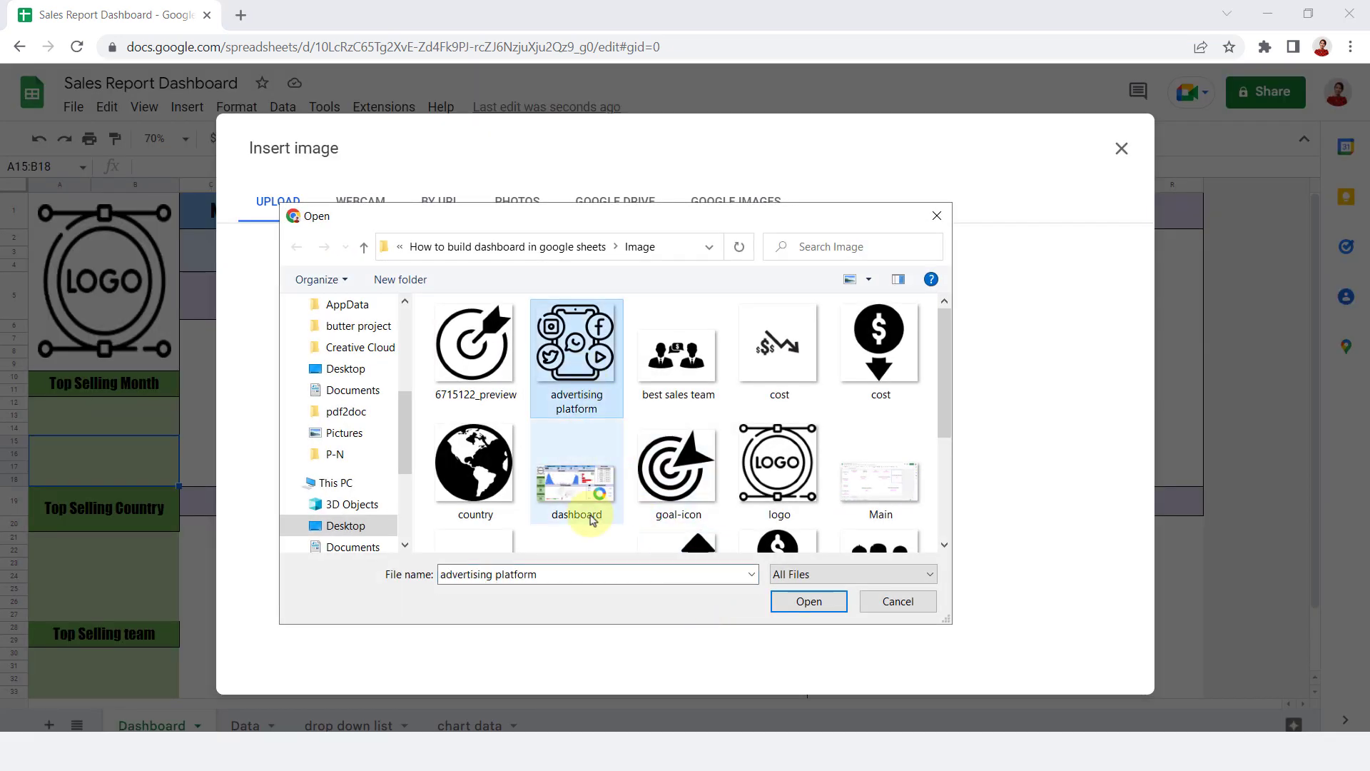
{"action": "left_click", "coordinate": [830, 604]}
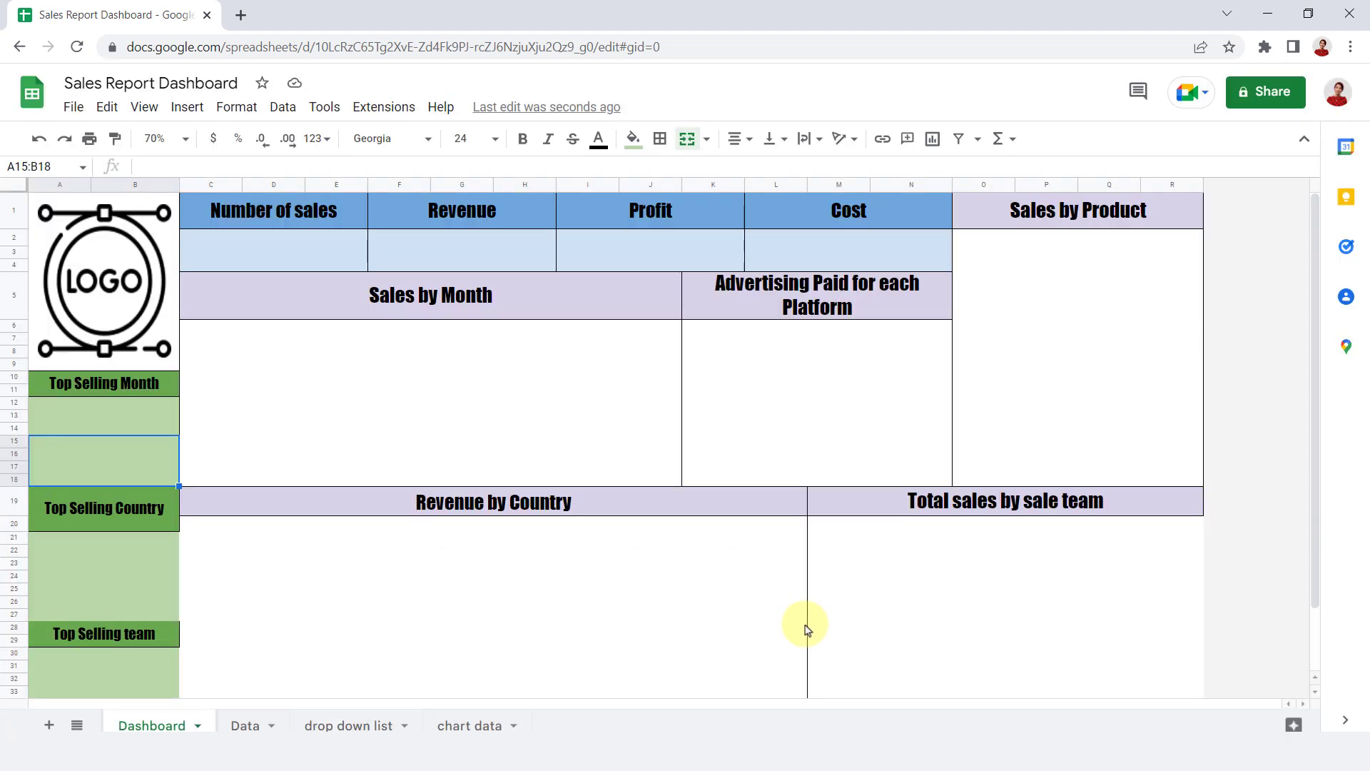
{"action": "left_click_drag", "start_coordinate": [704, 294], "coordinate": [825, 450]}
{"action": "left_click_drag", "start_coordinate": [826, 449], "coordinate": [932, 350]}
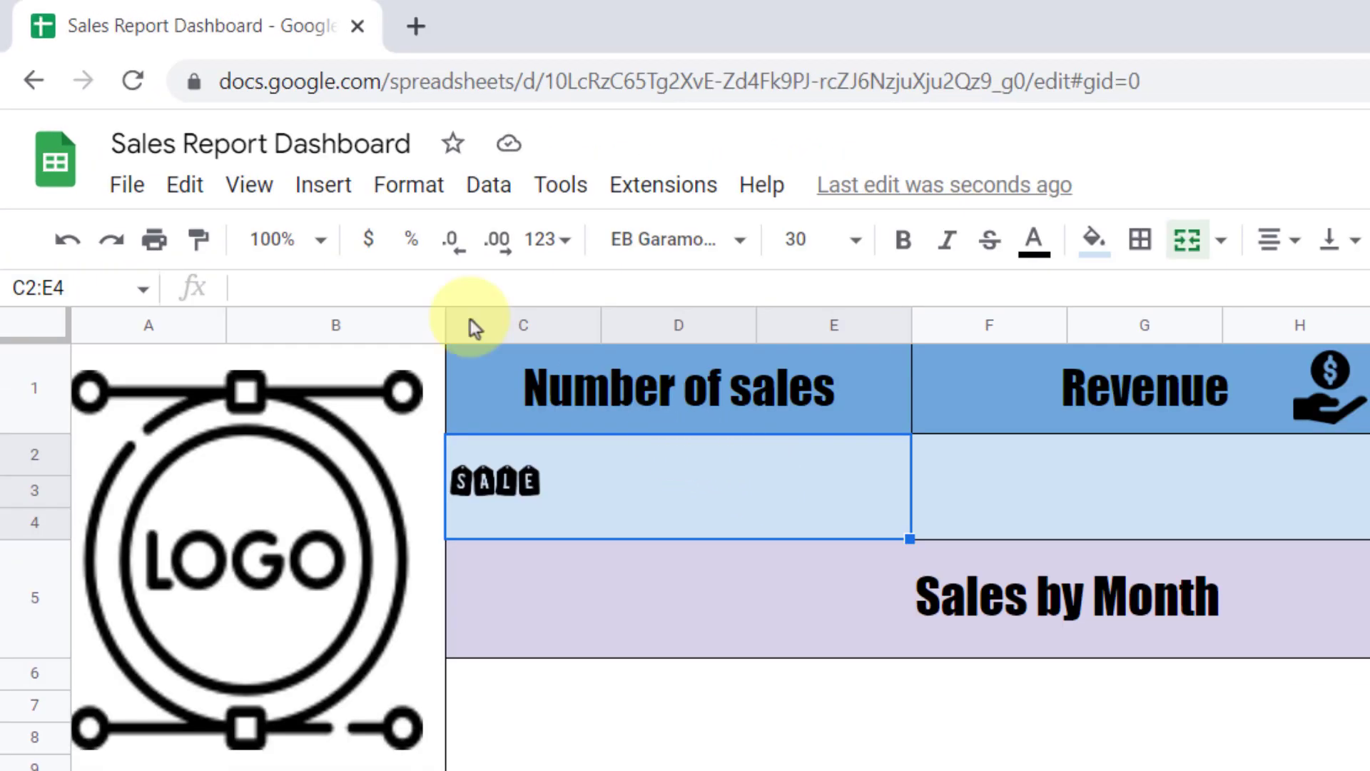
Enter the formula =sum(Data!D:D) in the merged cell C2:E4 under Number of sales to total the Sale amount column.
{"action": "left_click", "coordinate": [234, 168]}
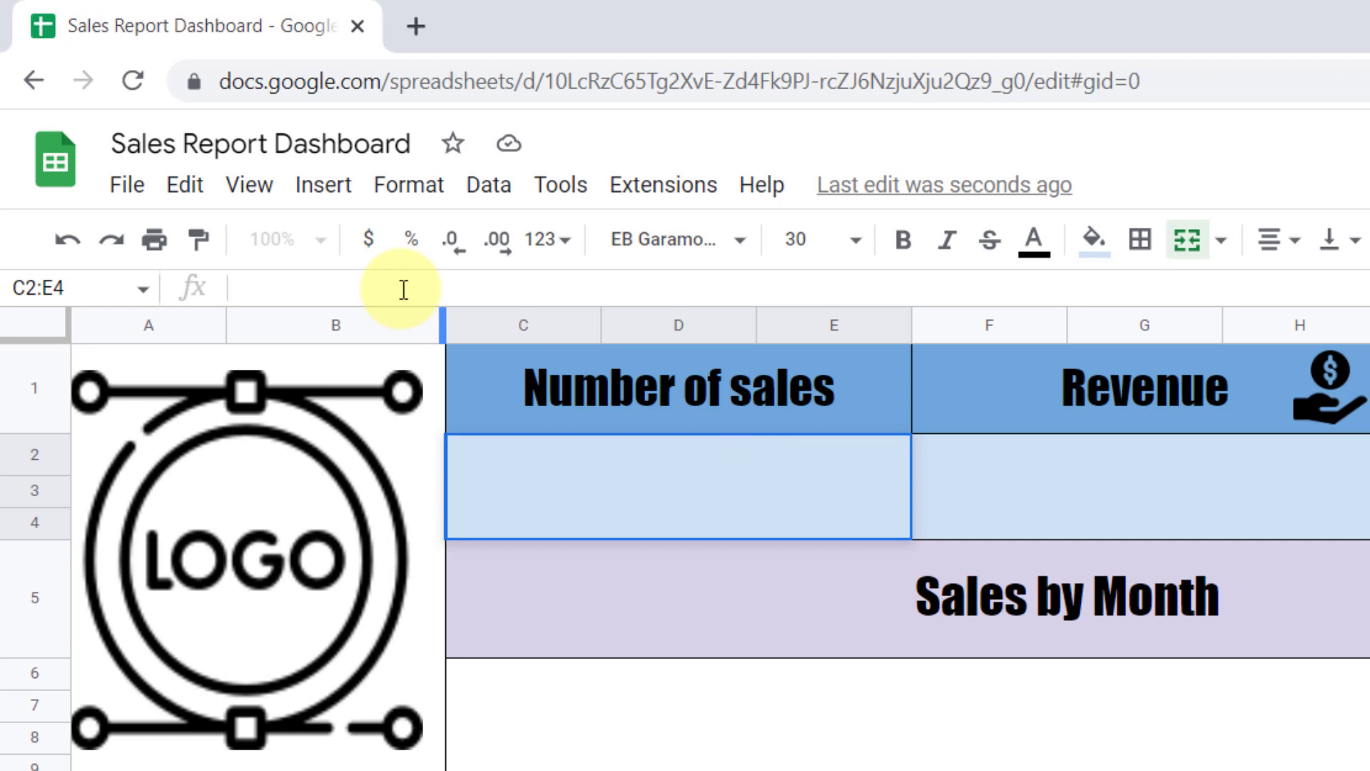
{"action": "type", "text": "="}
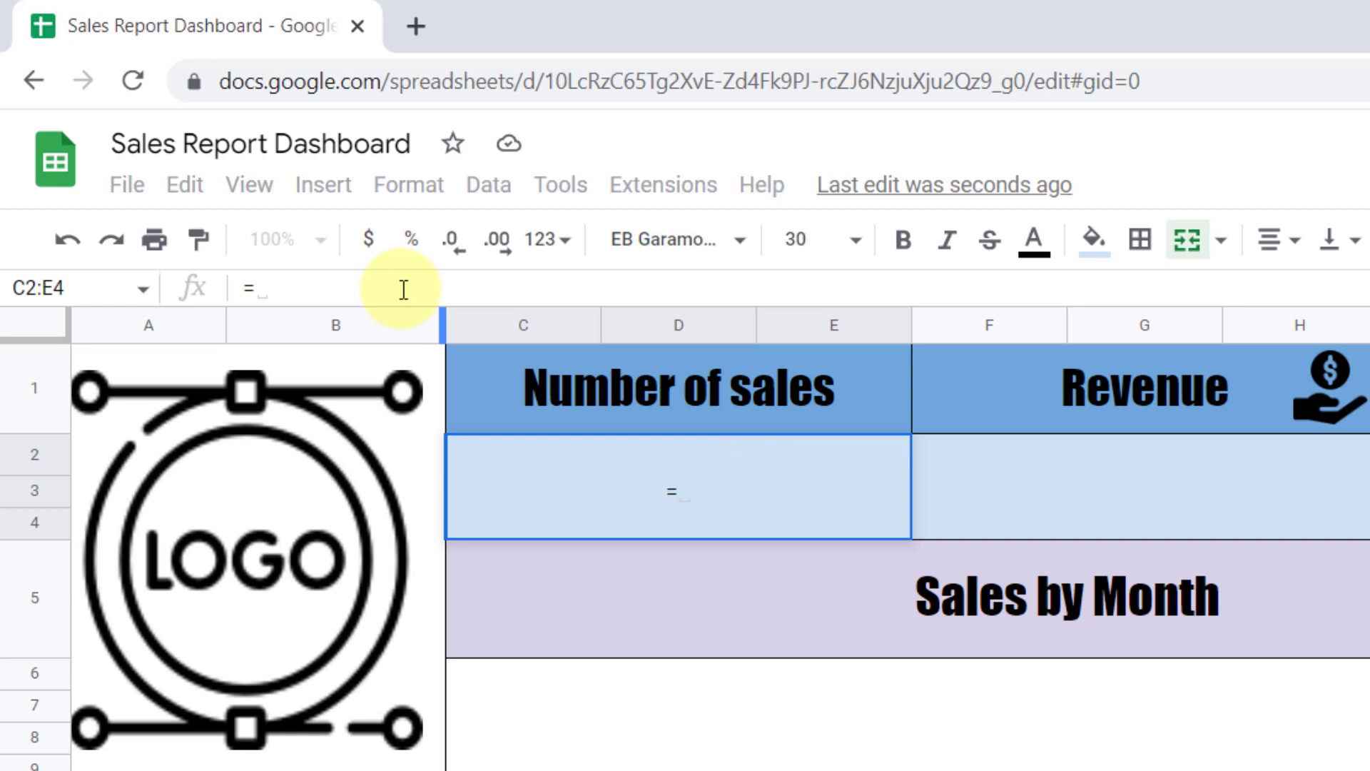
{"action": "type", "text": "sun"}
{"action": "key", "text": "BackSpace"}
{"action": "type", "text": "m"}
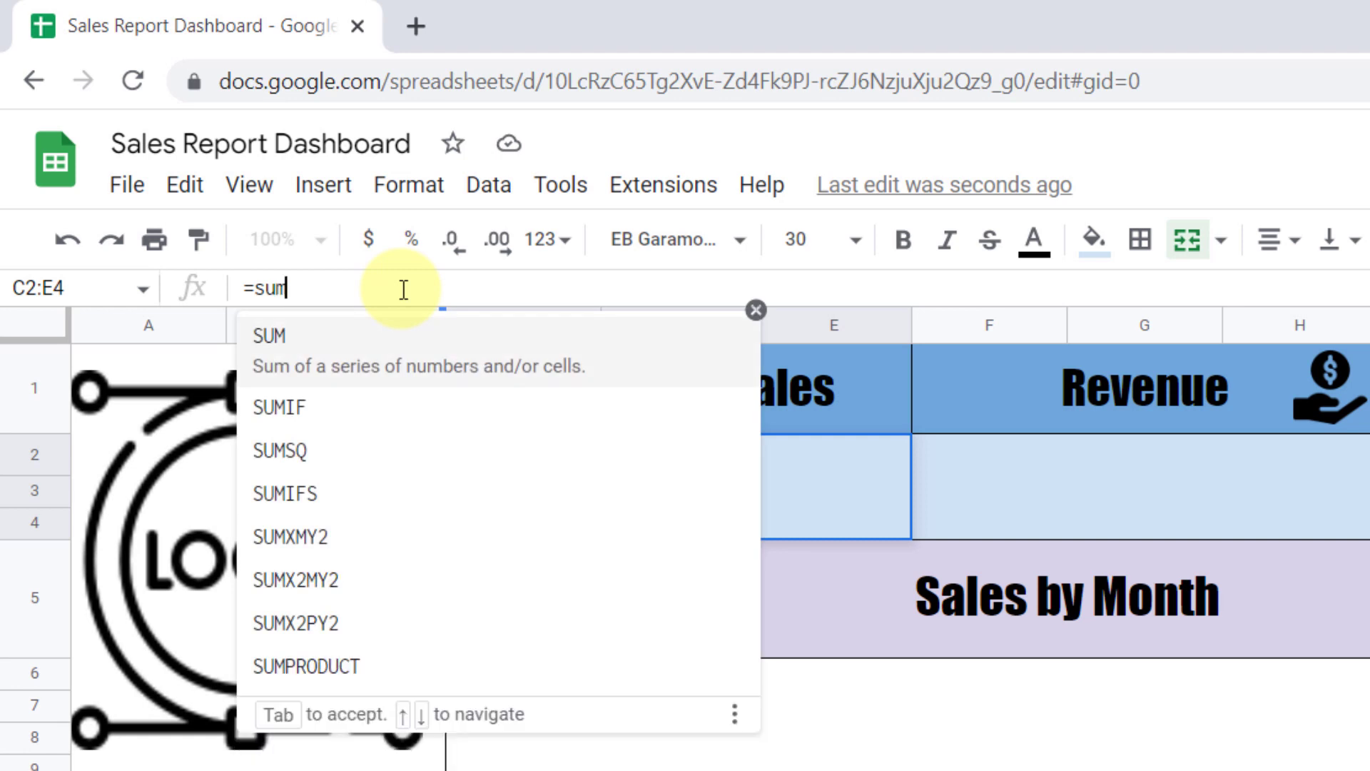
{"action": "type", "text": "("}
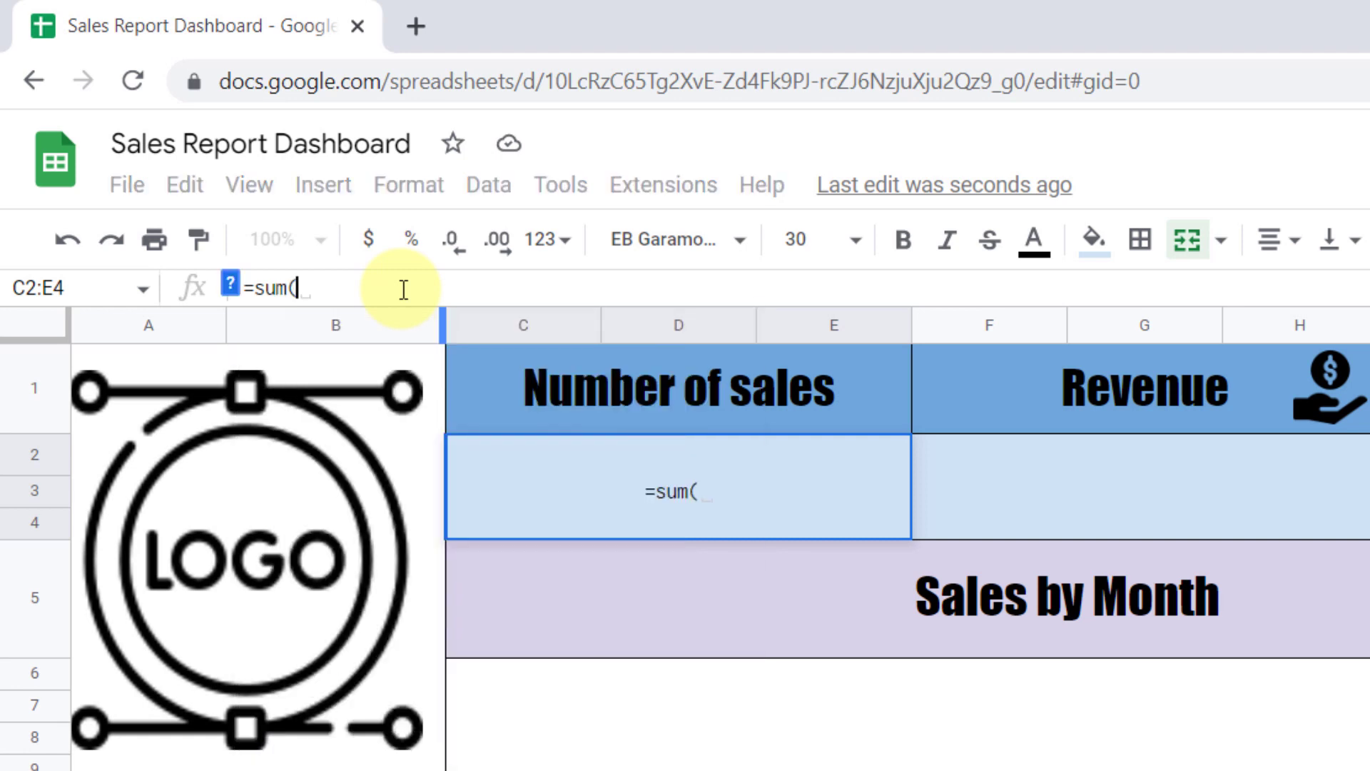
{"action": "key", "text": "ctrl+shift+Page_Down"}
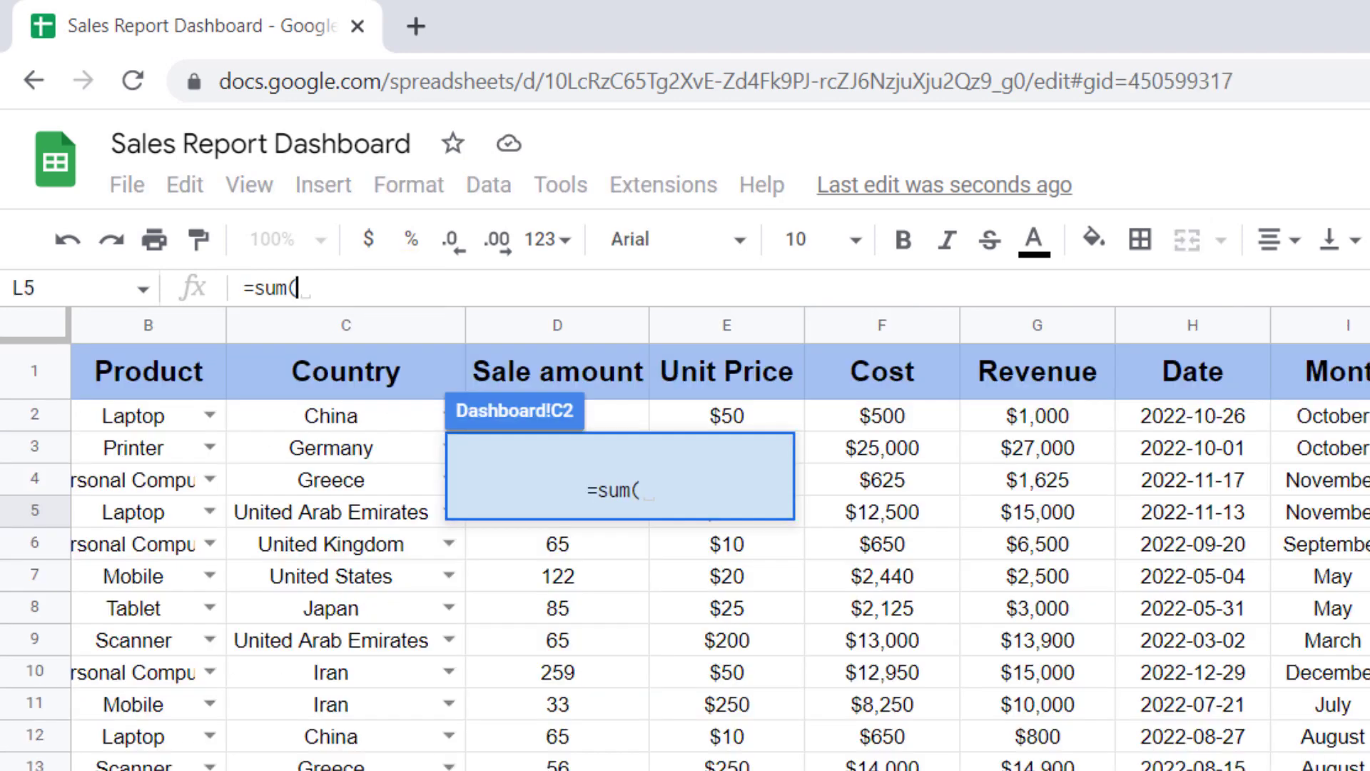
{"action": "left_click", "coordinate": [557, 327]}
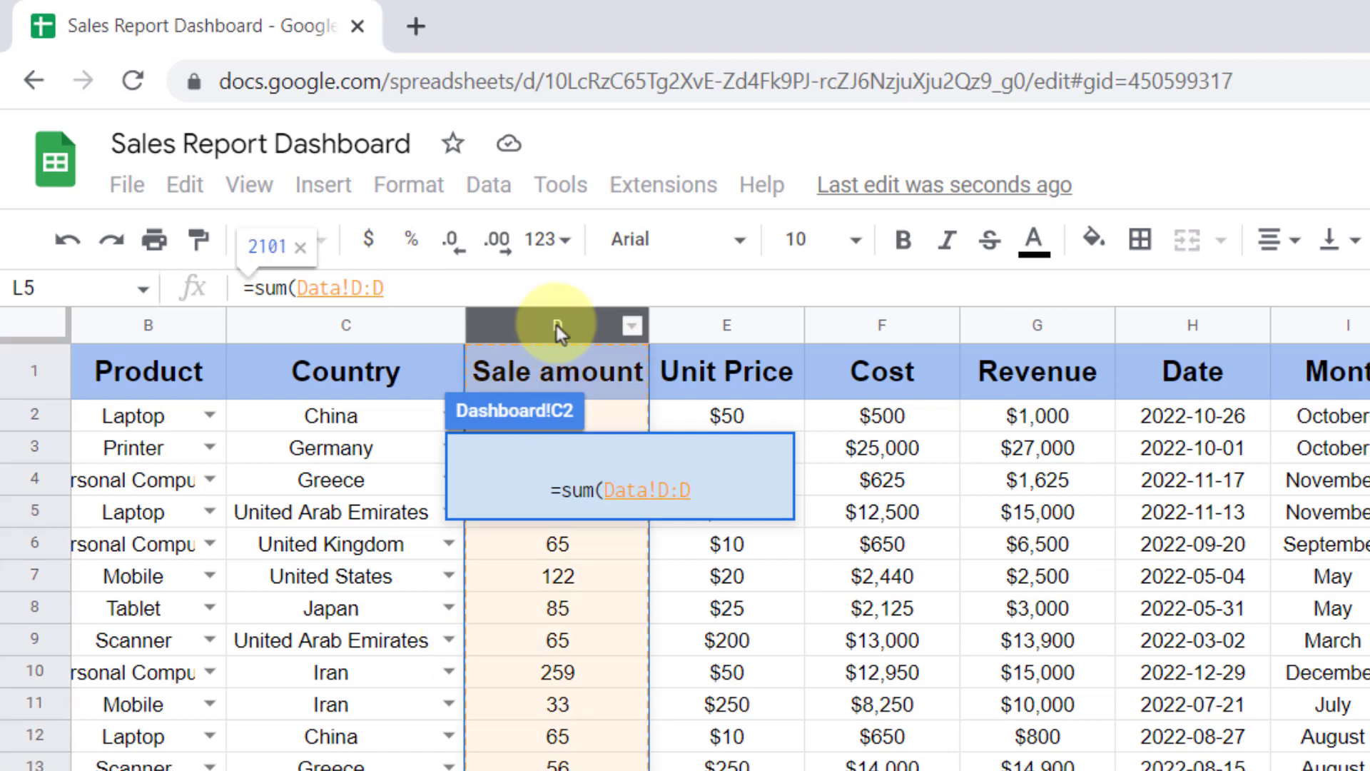
{"action": "type", "text": ")"}
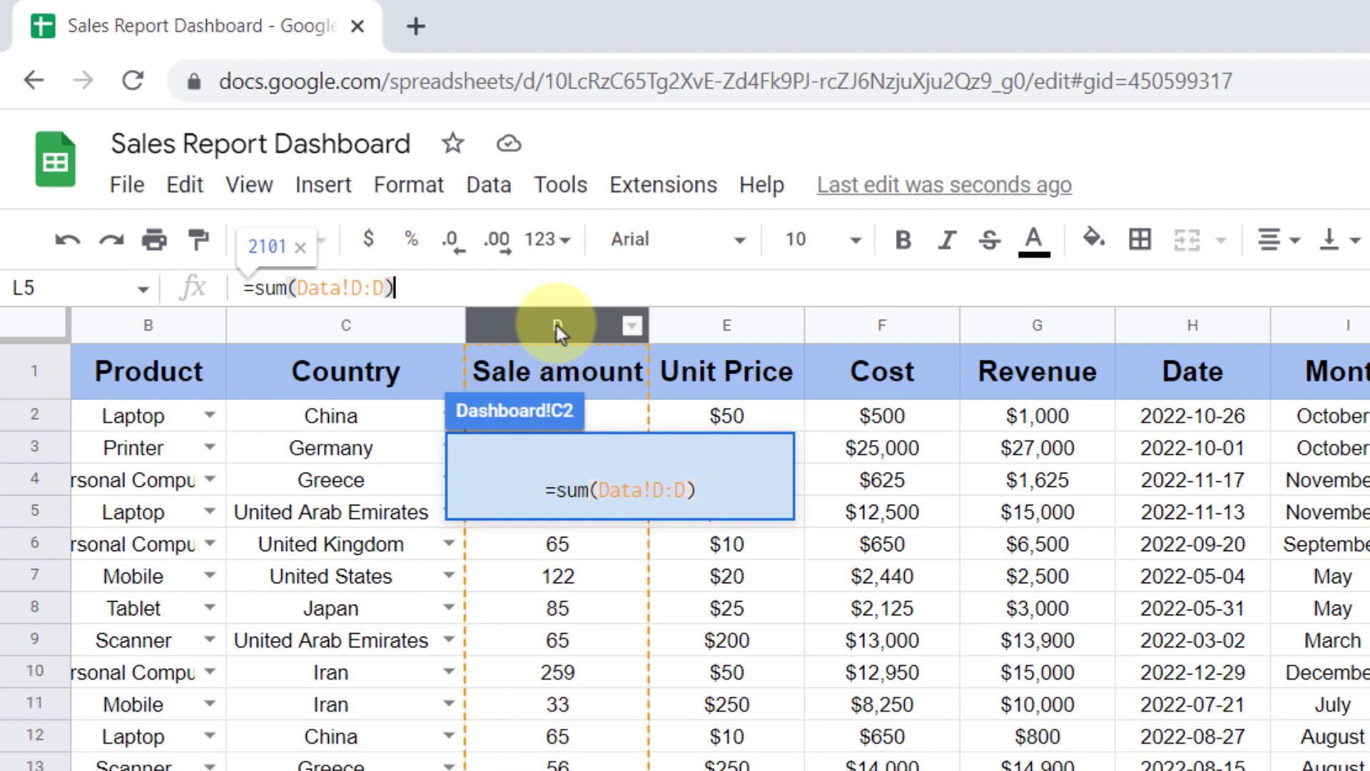
{"action": "key", "text": "Return"}
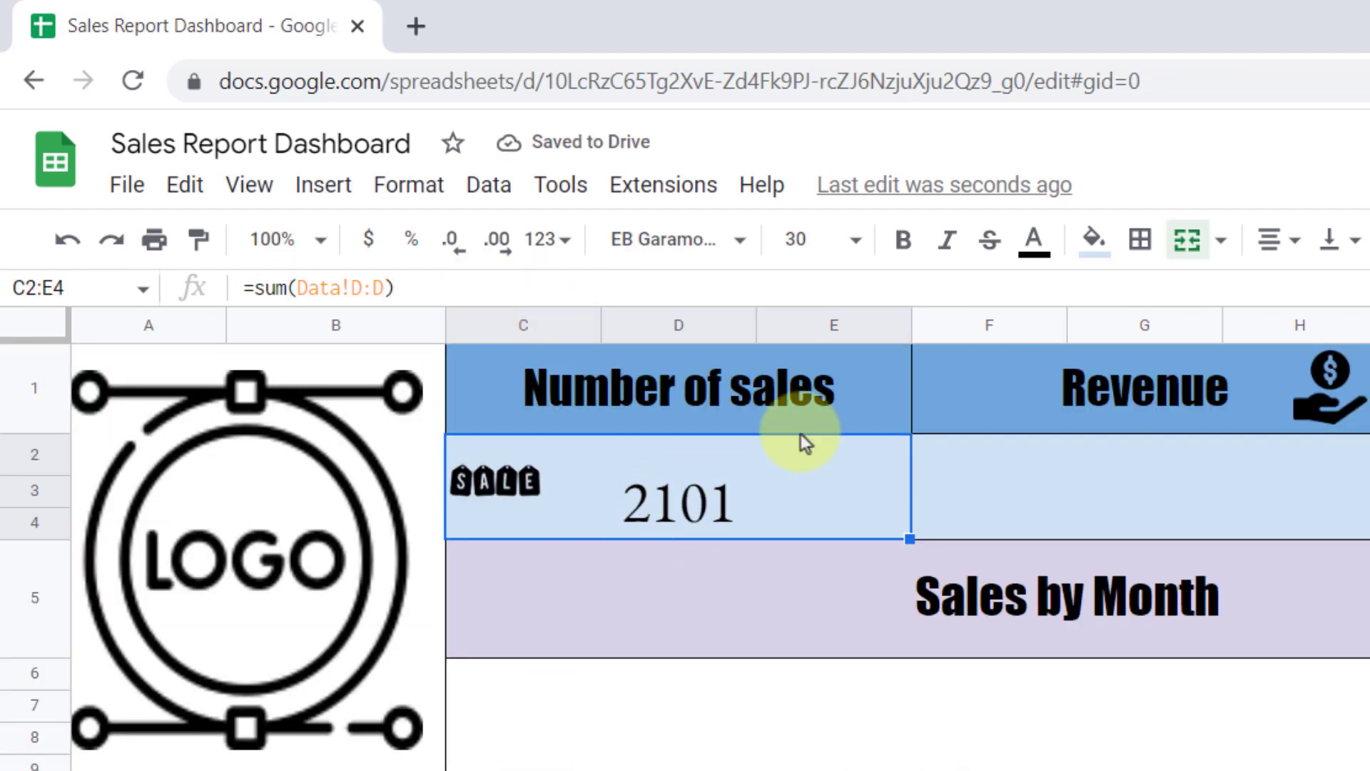
Vertically centre the Number of sales total and set its font size to 35.
{"action": "left_click", "coordinate": [1328, 243]}
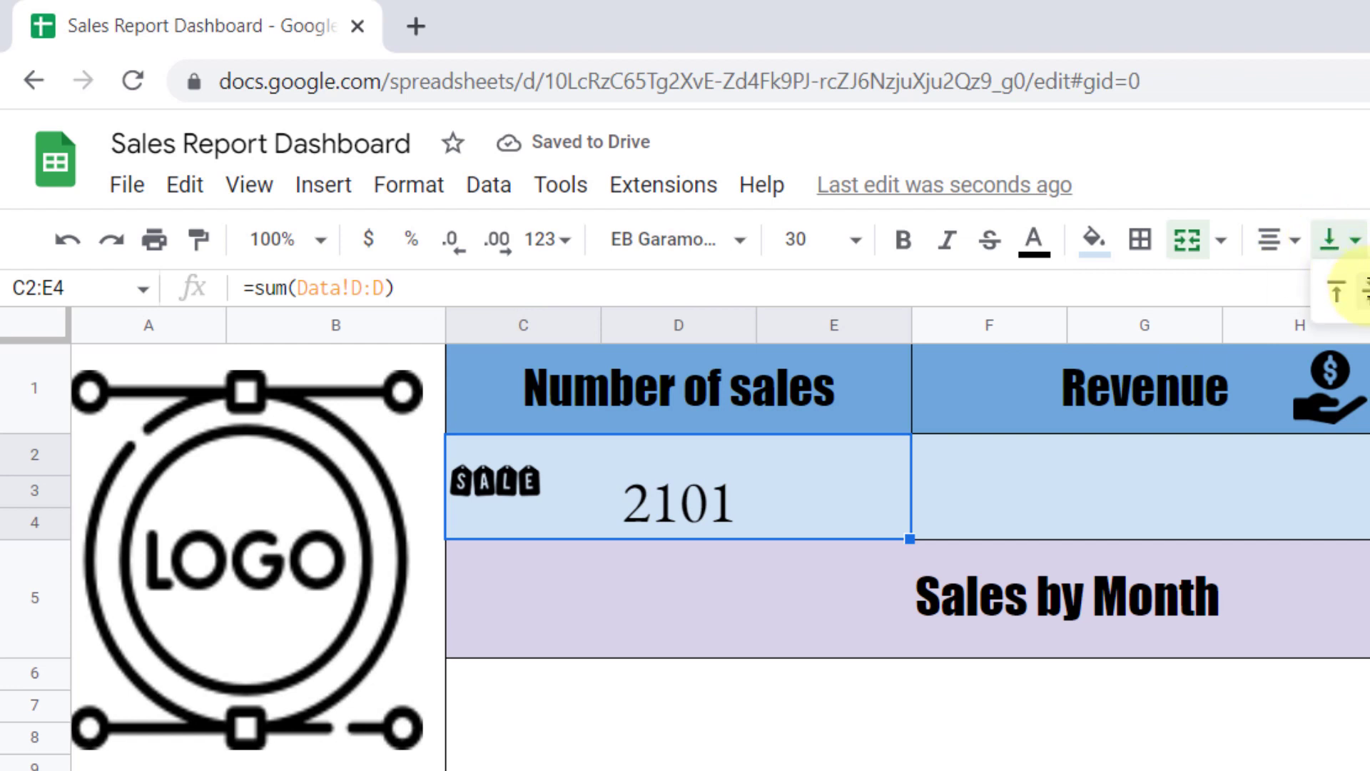
{"action": "left_click", "coordinate": [1357, 281]}
{"action": "left_click", "coordinate": [826, 242]}
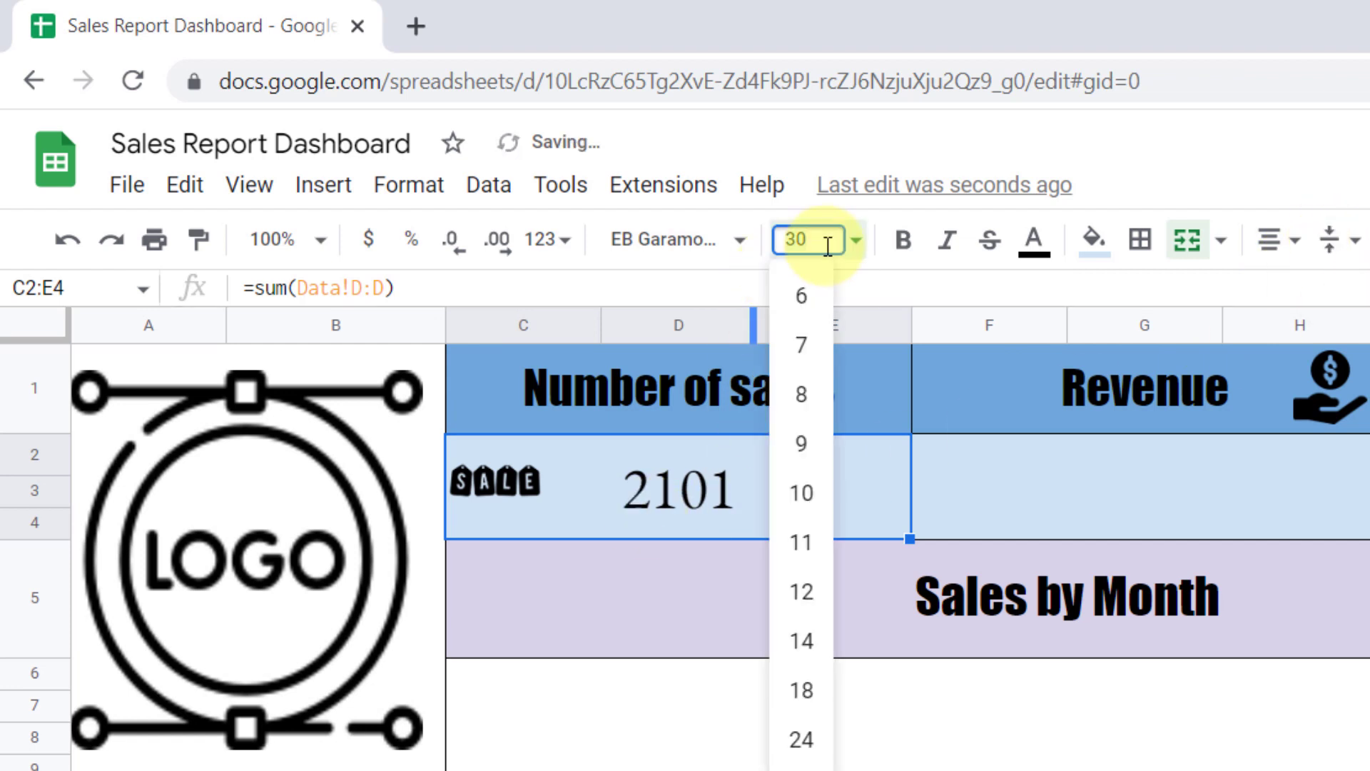
{"action": "key", "text": "Return"}
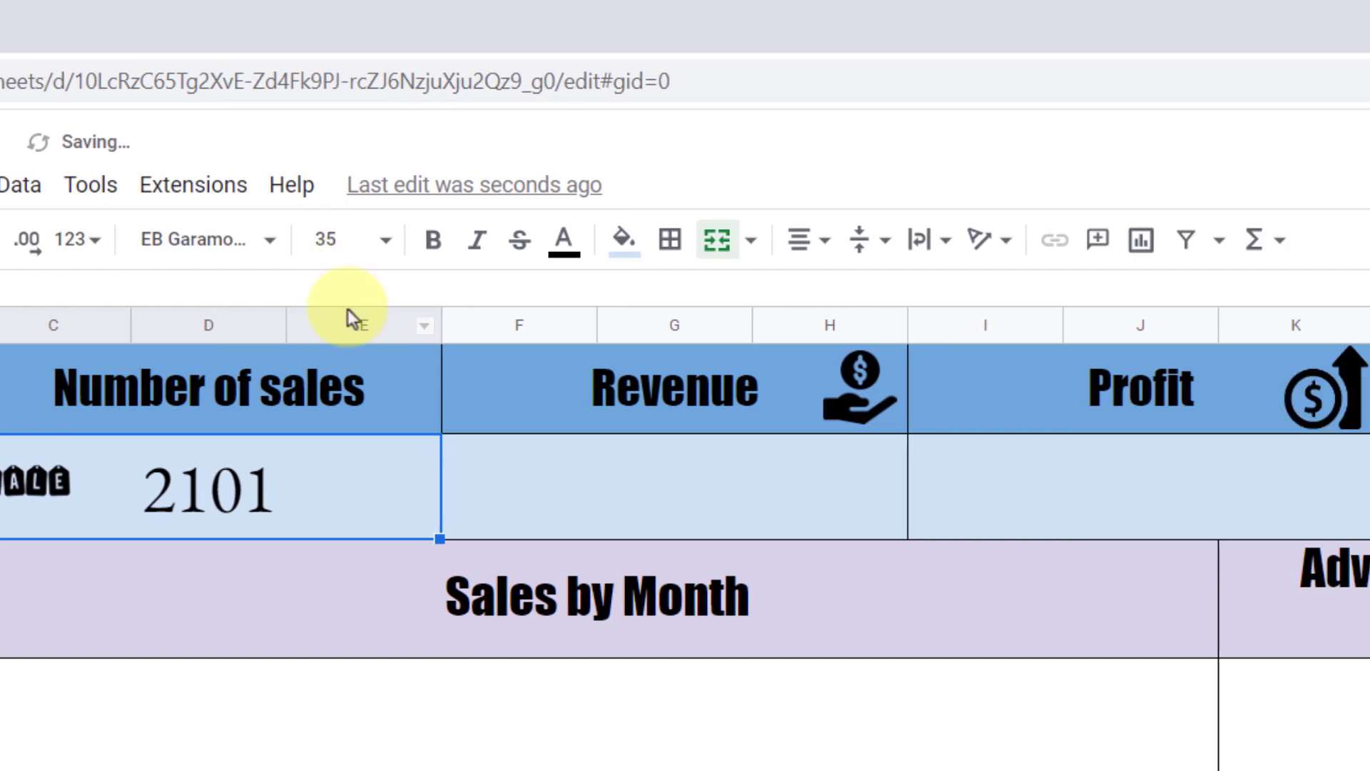
Enter the formula =sum(Data!G:G) in the merged cell under Revenue to total the Data sheet's Revenue column.
{"action": "left_click", "coordinate": [563, 477]}
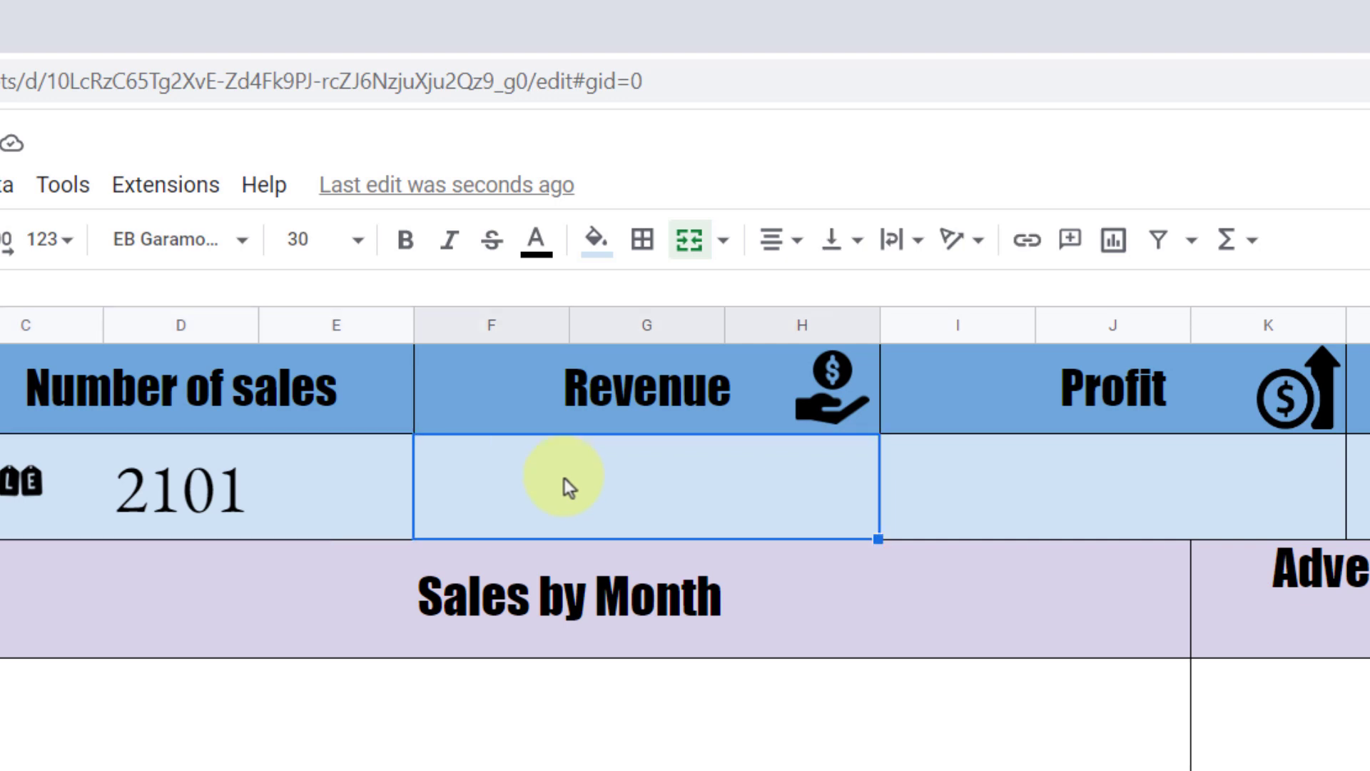
{"action": "type", "text": "="}
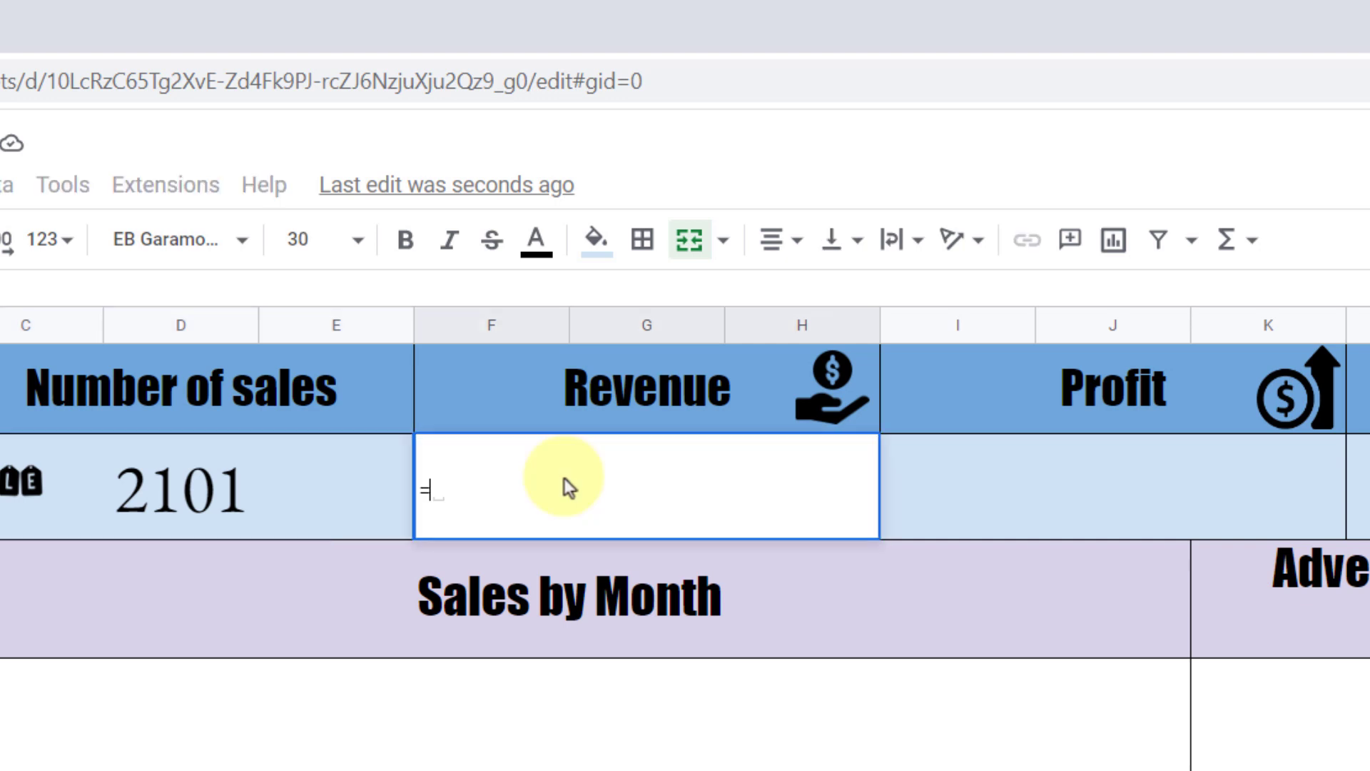
{"action": "type", "text": "sum("}
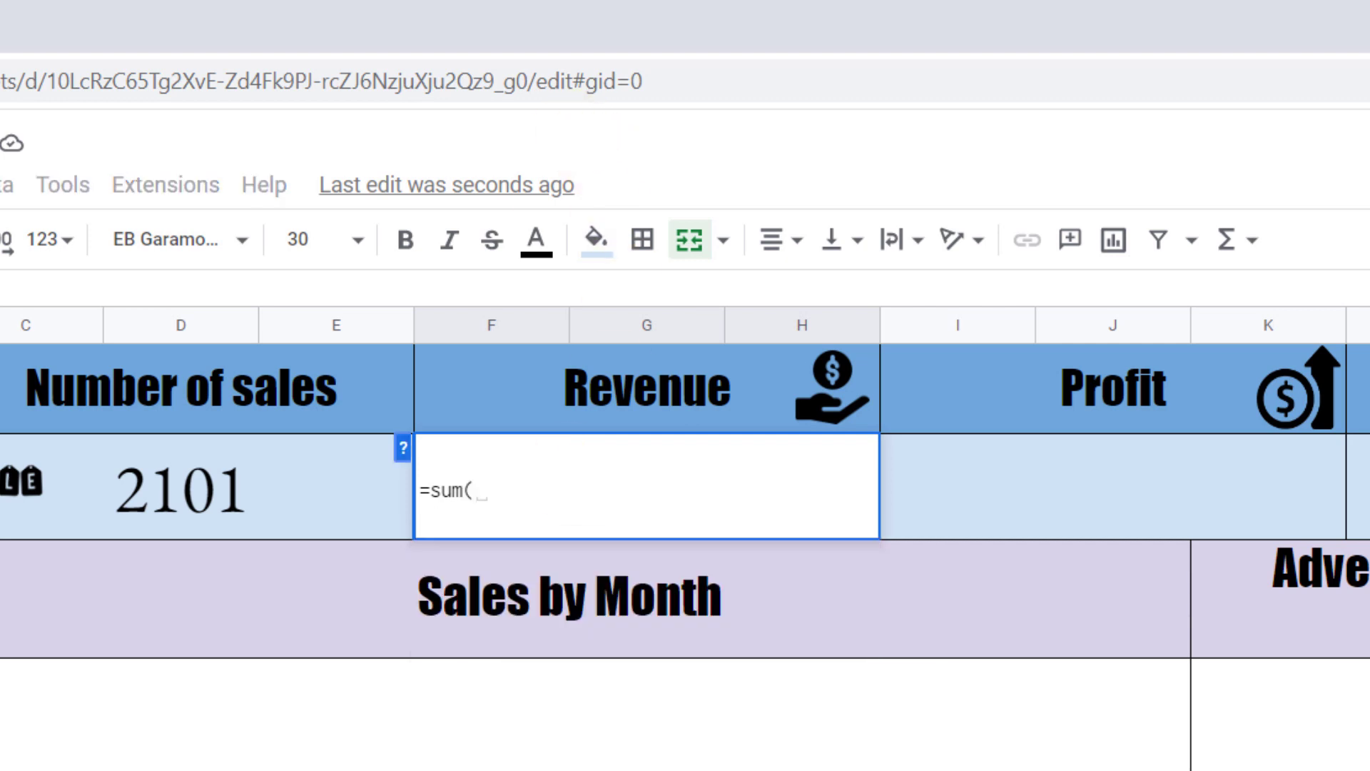
{"action": "key", "text": "ctrl+shift+Page_Down"}
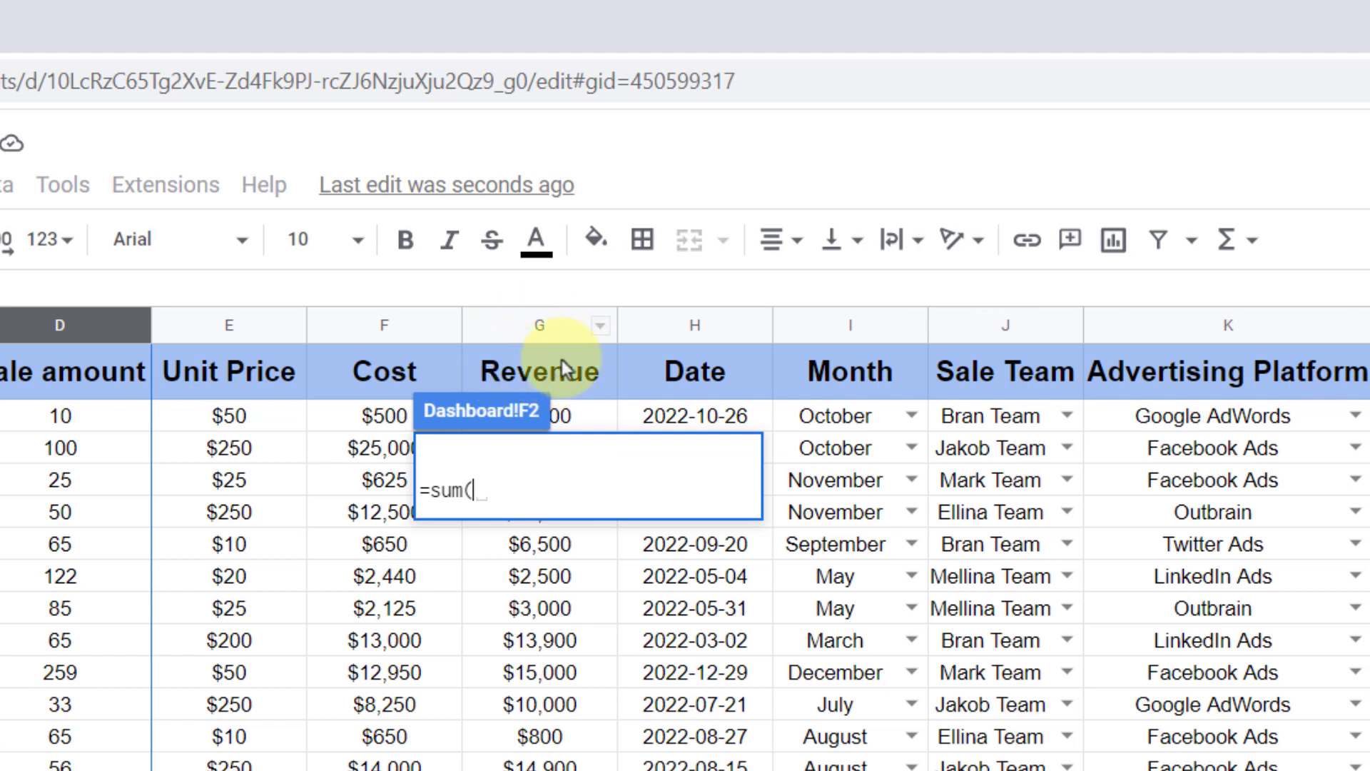
{"action": "left_click", "coordinate": [563, 337]}
{"action": "type", "text": ")"}
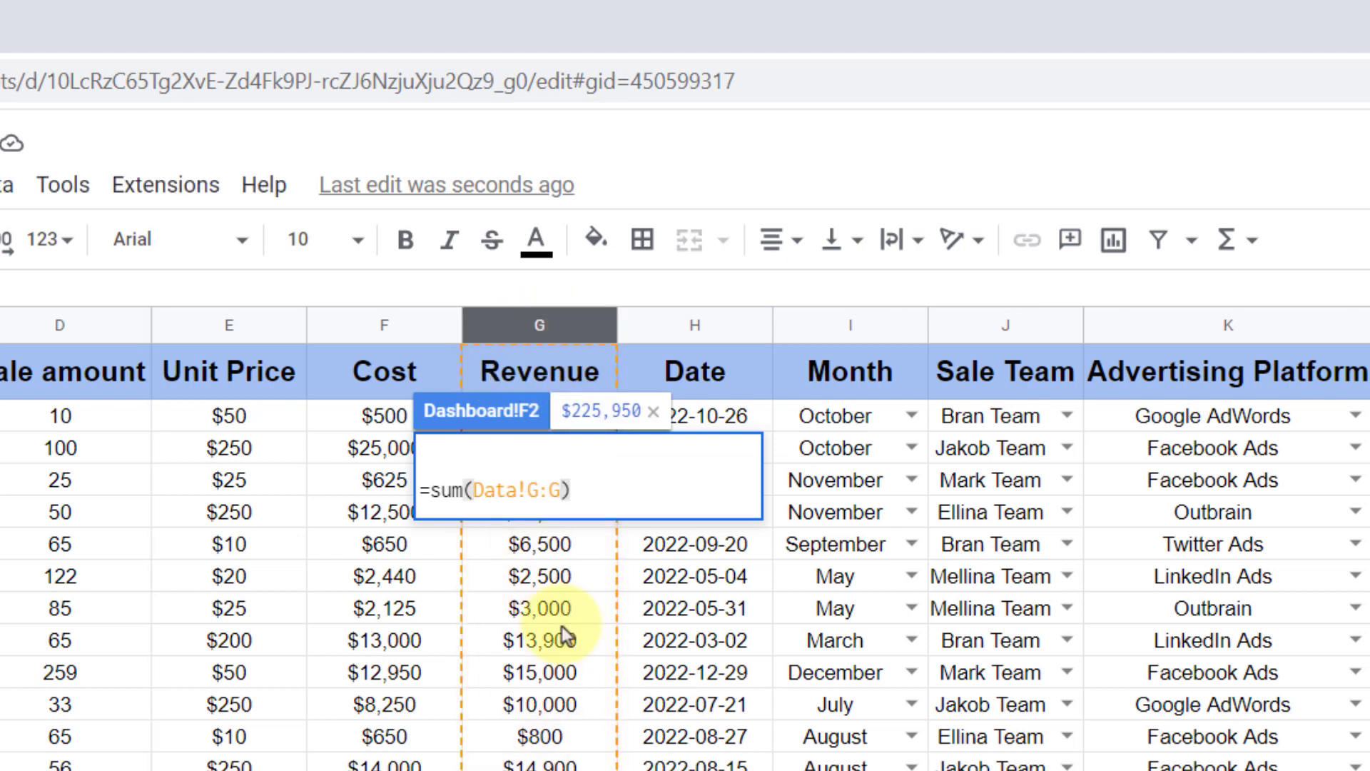
{"action": "key", "text": "Return"}
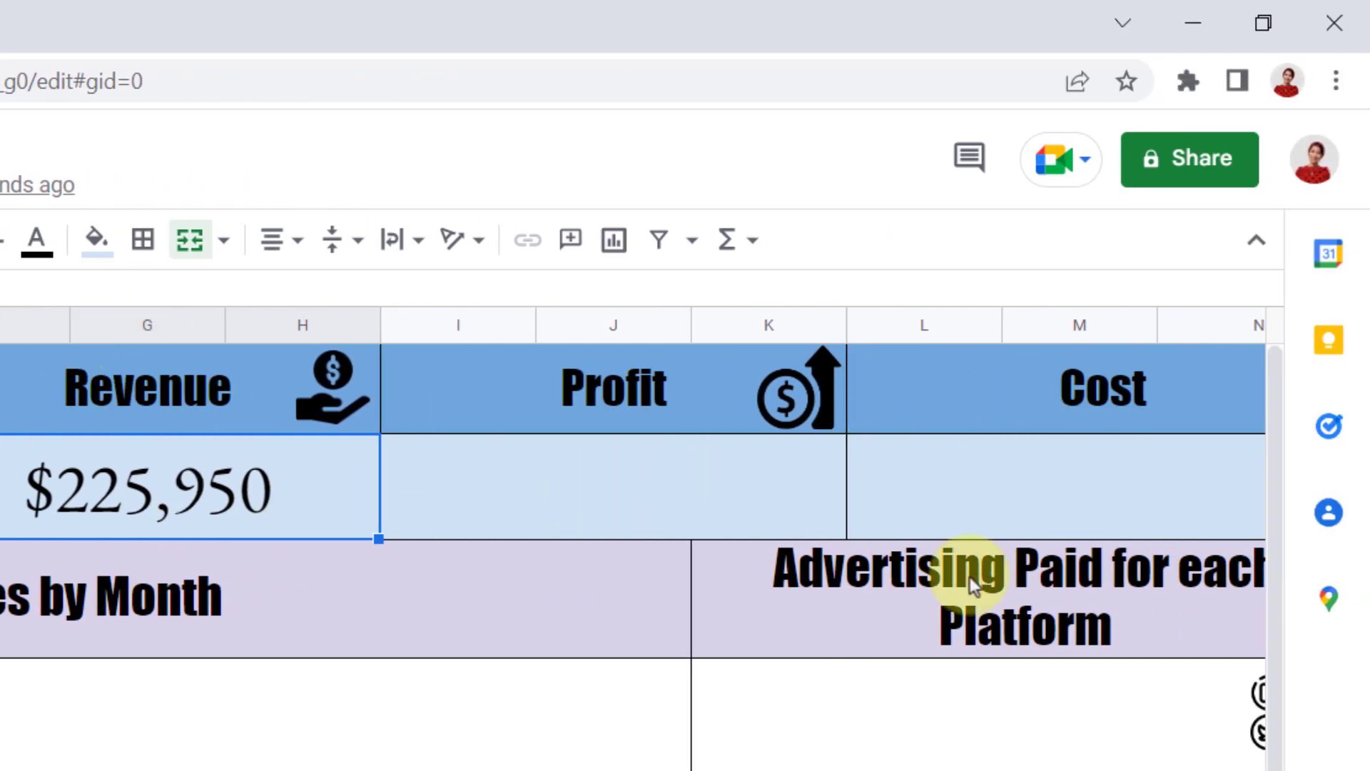
Enter the formula =sum(Data!F:F) in the merged cell under Cost to total the Data sheet's Cost column.
{"action": "scroll", "coordinate": [628, 535], "scroll_direction": "right", "scroll_amount": 1}
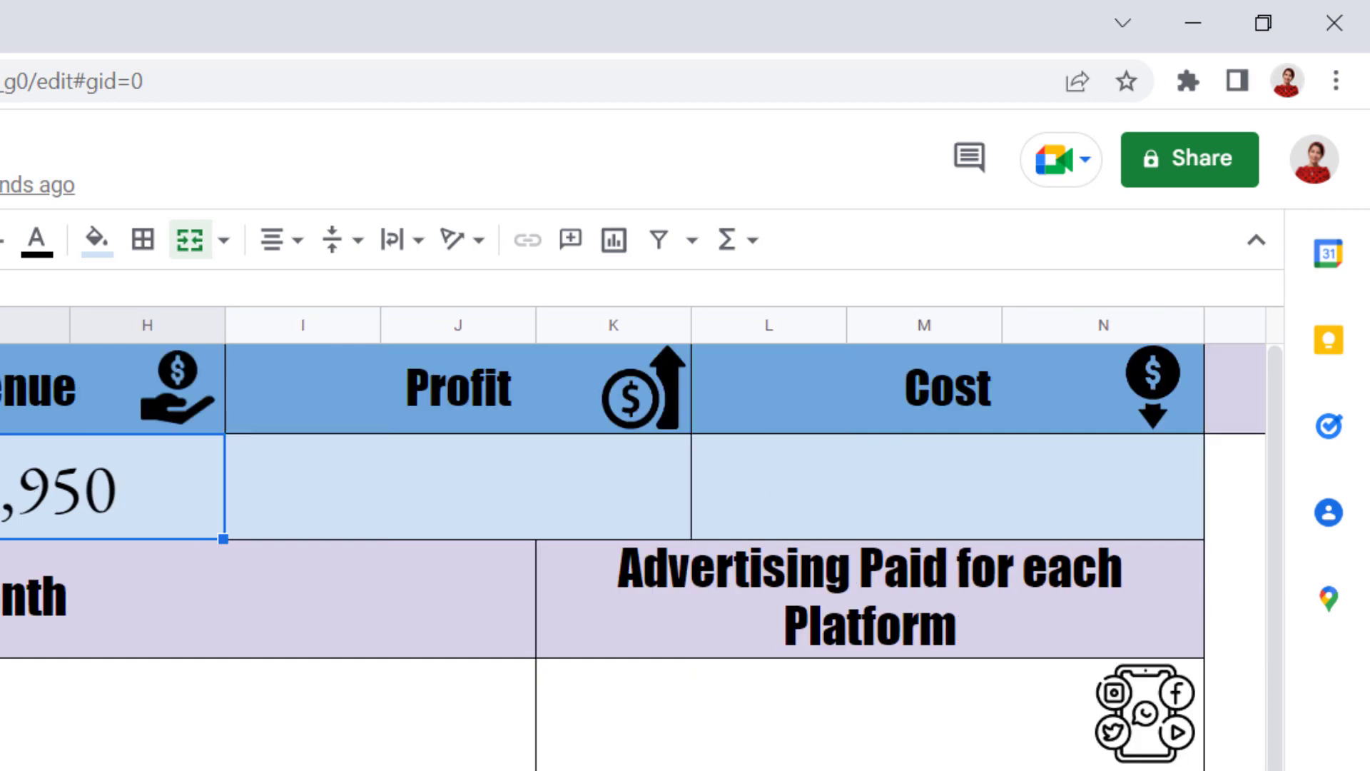
{"action": "left_click", "coordinate": [918, 453]}
{"action": "type", "text": "="}
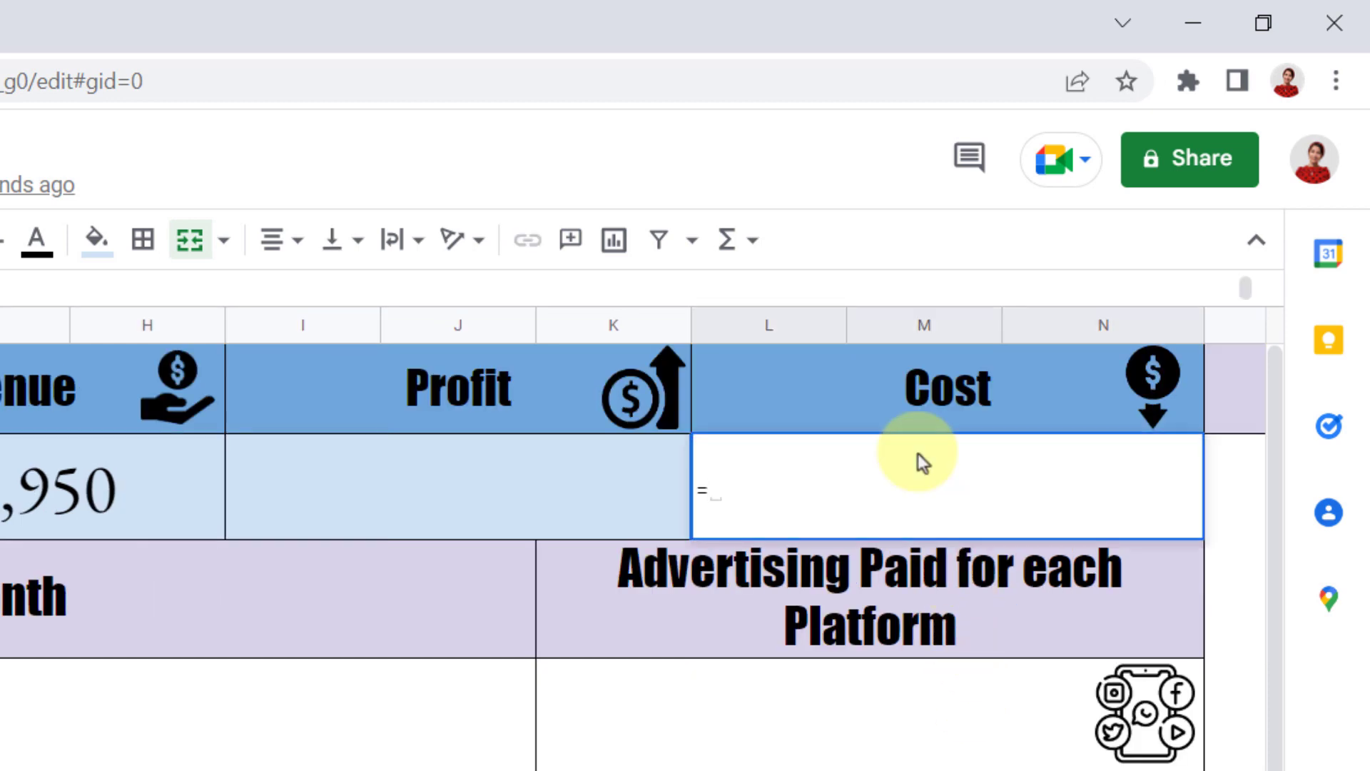
{"action": "type", "text": "sum"}
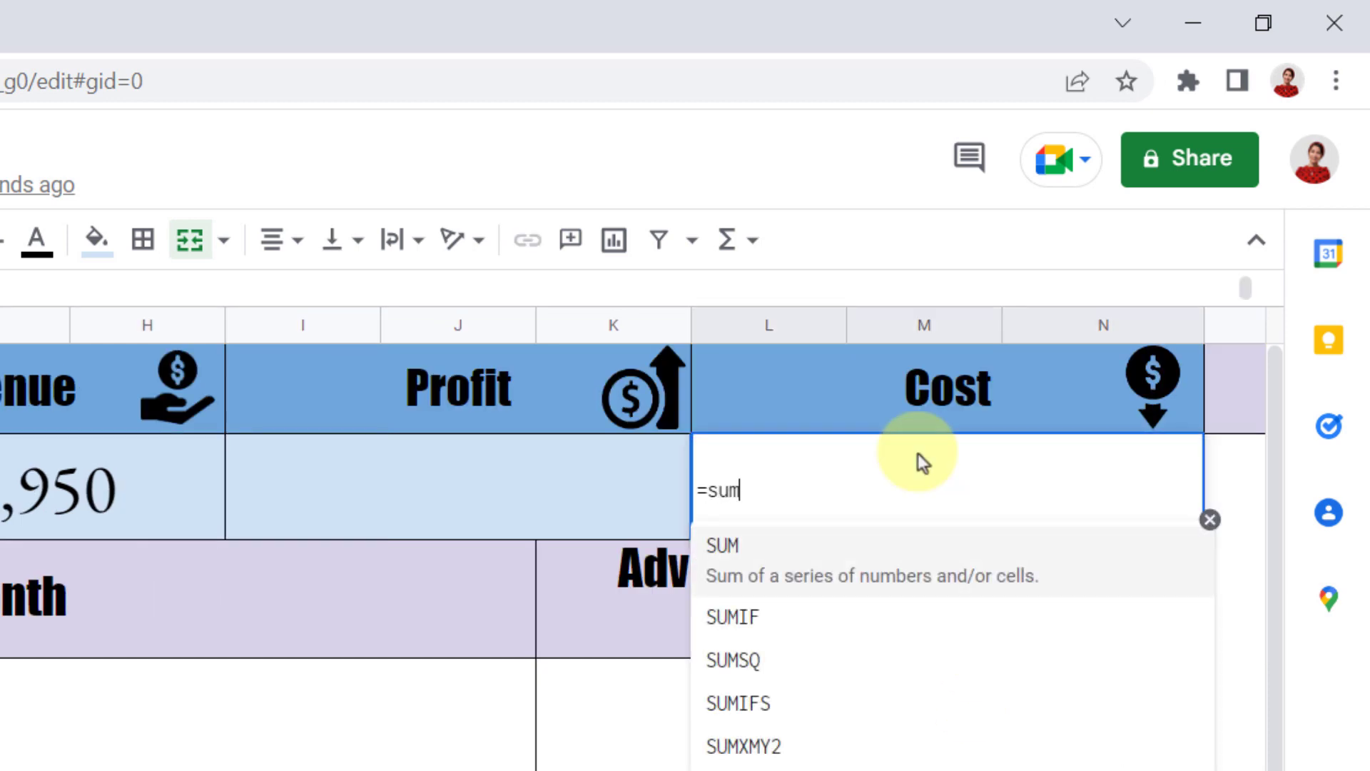
{"action": "type", "text": "("}
{"action": "left_click", "coordinate": [300, 770]}
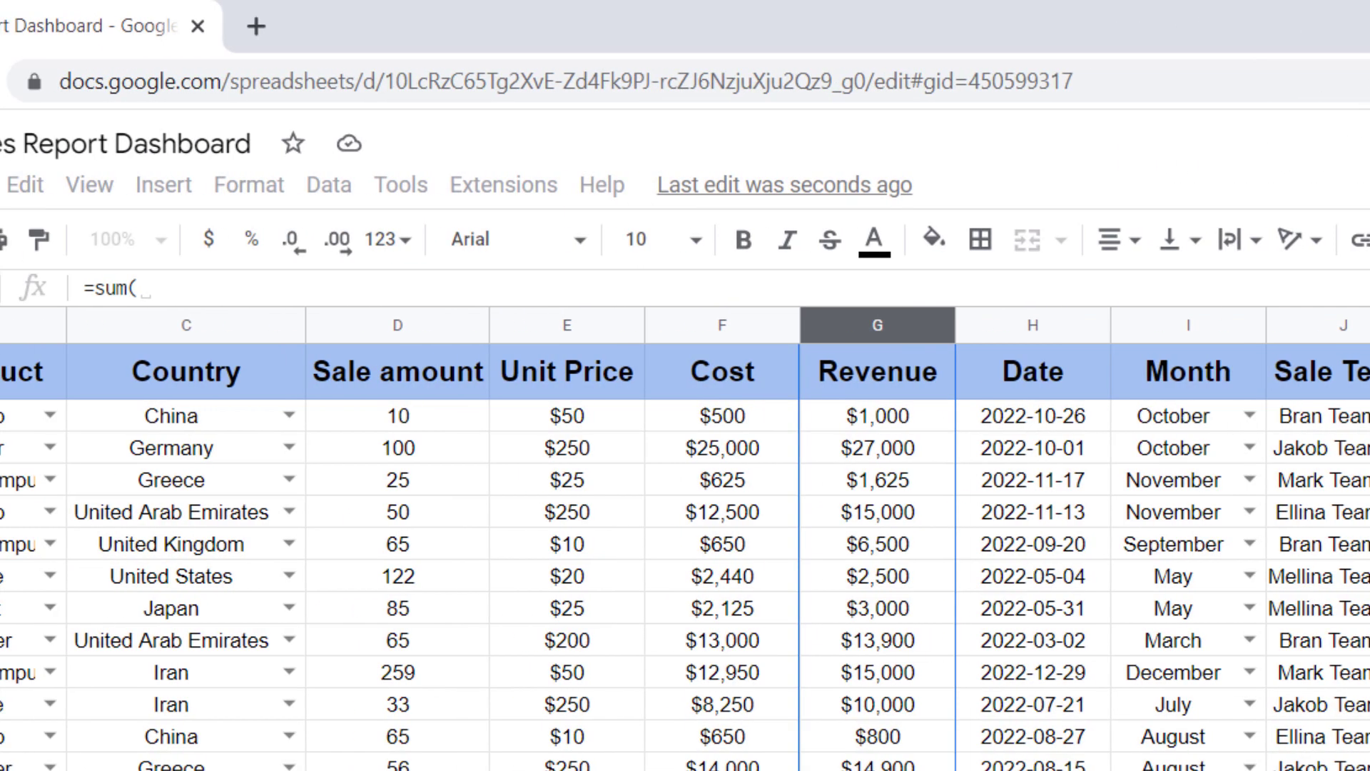
{"action": "left_click", "coordinate": [745, 325]}
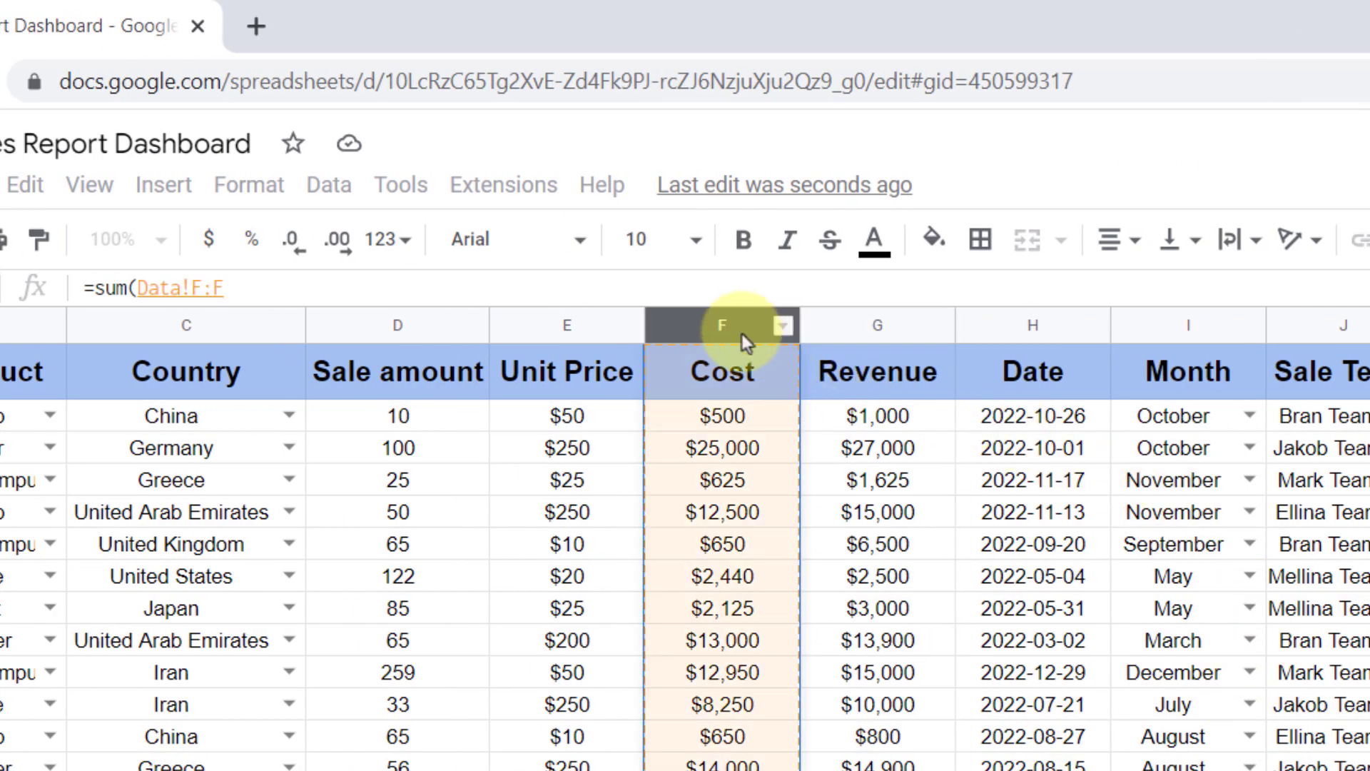
{"action": "left_click", "coordinate": [268, 291]}
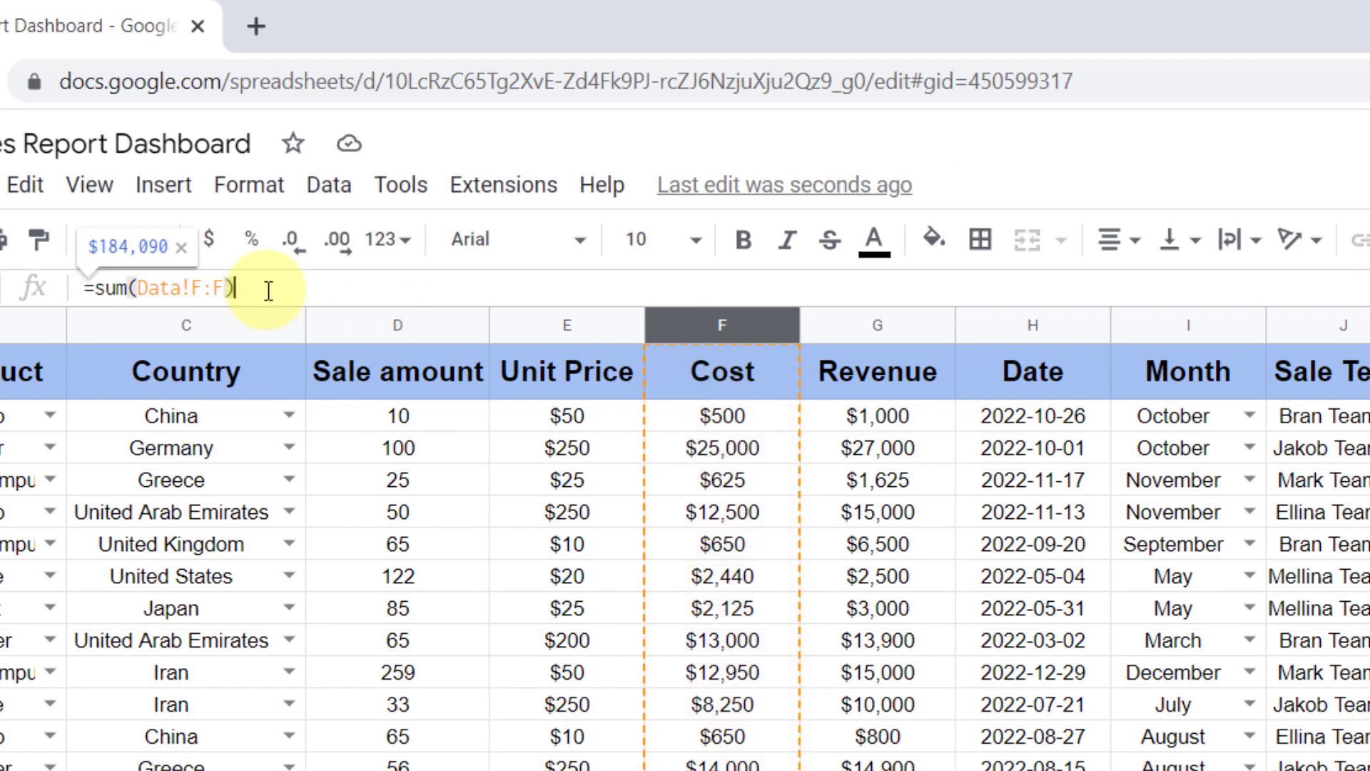
{"action": "key", "text": "Return"}
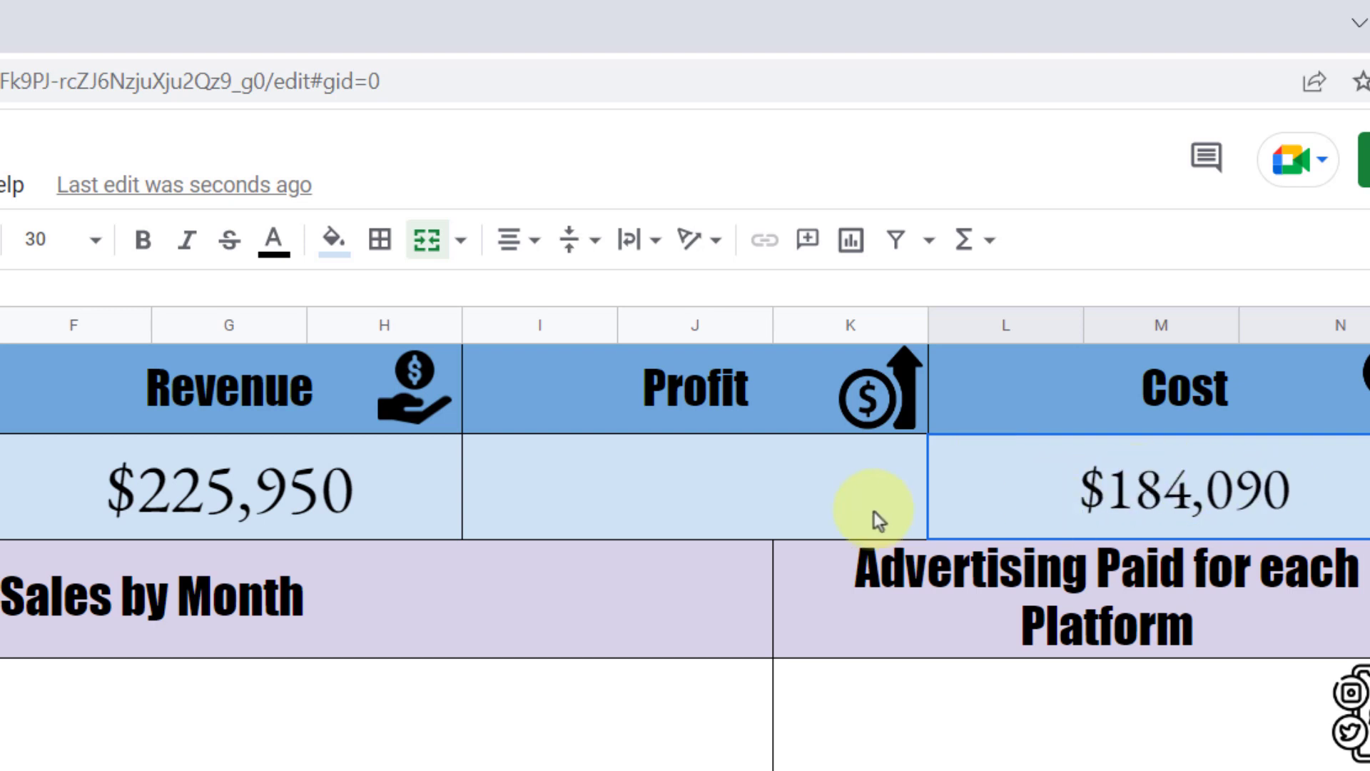
Enter the formula =F2-L2 in the merged cell under Profit to subtract the cost from the revenue.
{"action": "left_click", "coordinate": [821, 492]}
{"action": "type", "text": "="}
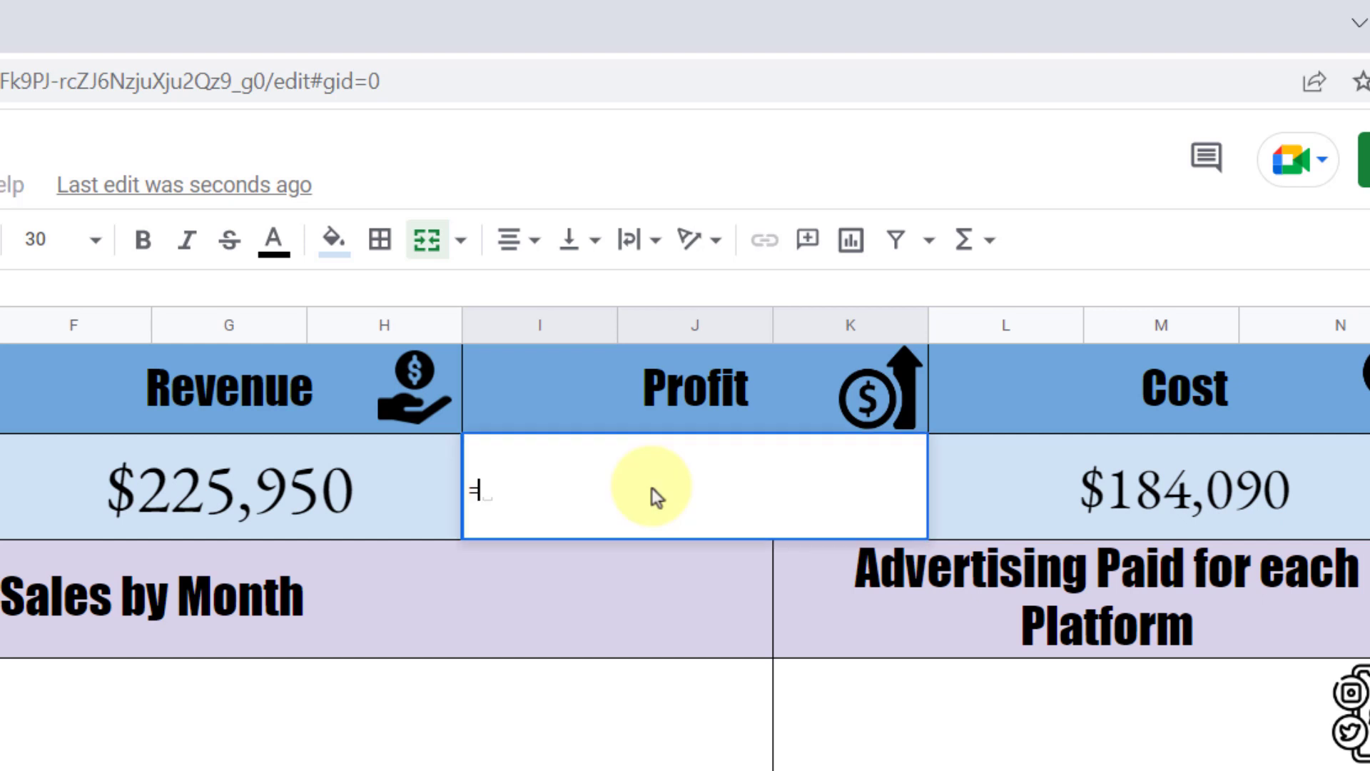
{"action": "left_click", "coordinate": [369, 485]}
{"action": "type", "text": "-"}
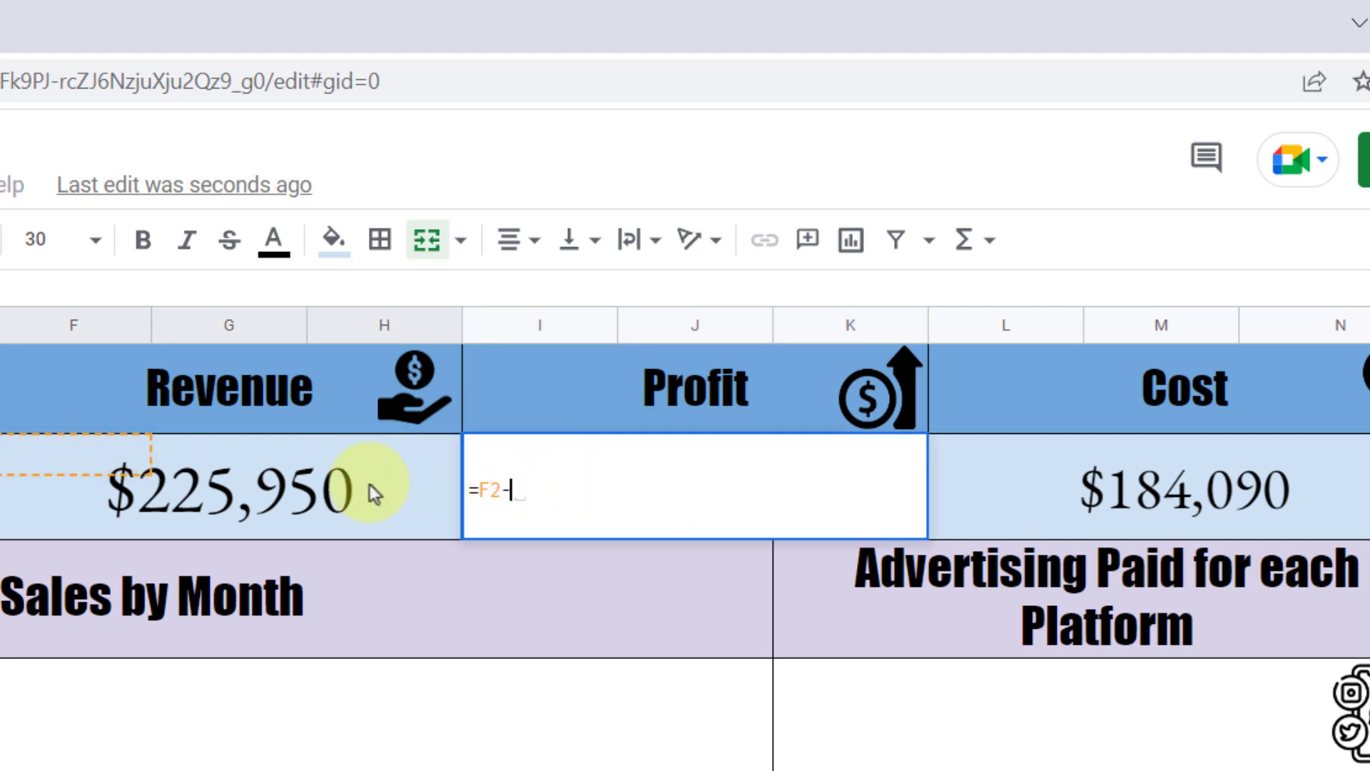
{"action": "left_click", "coordinate": [1151, 472]}
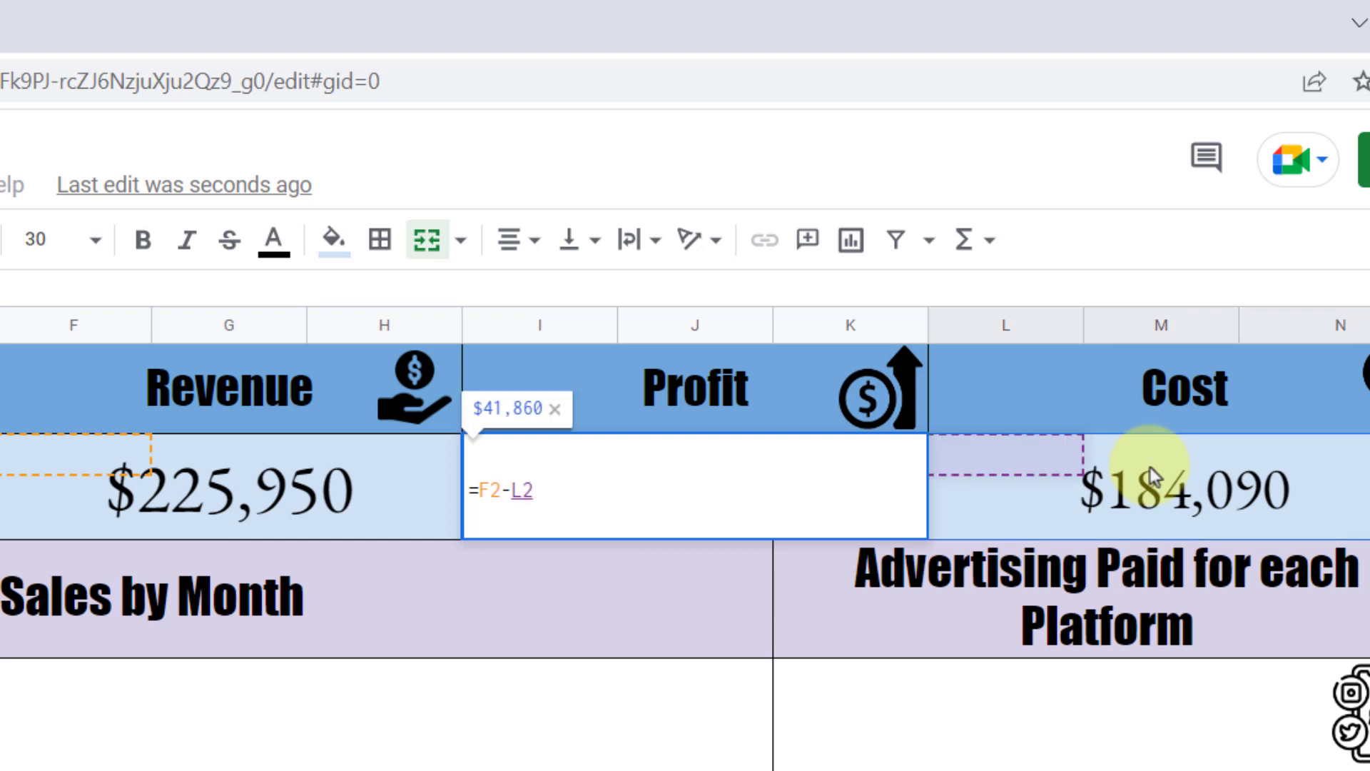
{"action": "key", "text": "Return"}
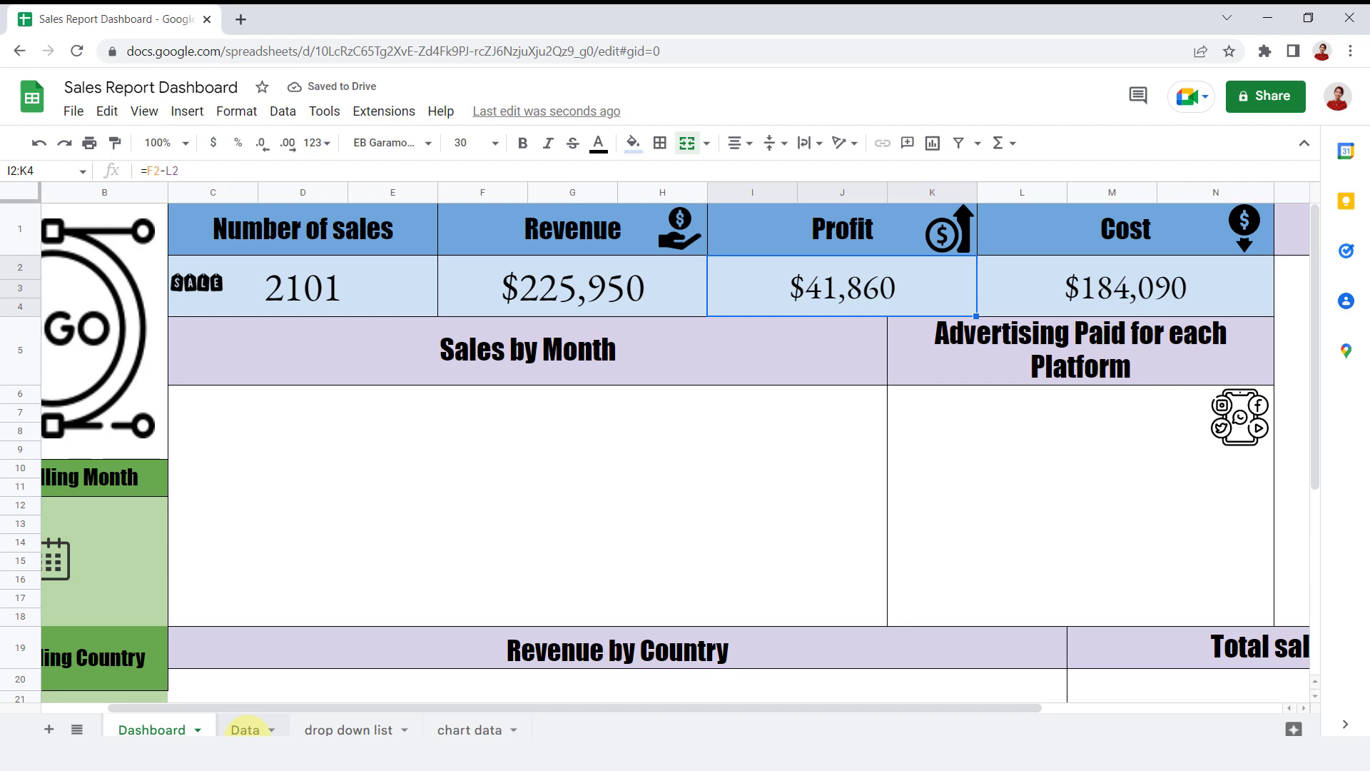
Change the Sale amount in Data cell D4 to 50 and return to the Dashboard sheet to check the totals.
{"action": "left_click", "coordinate": [245, 729]}
{"action": "left_click", "coordinate": [314, 286]}
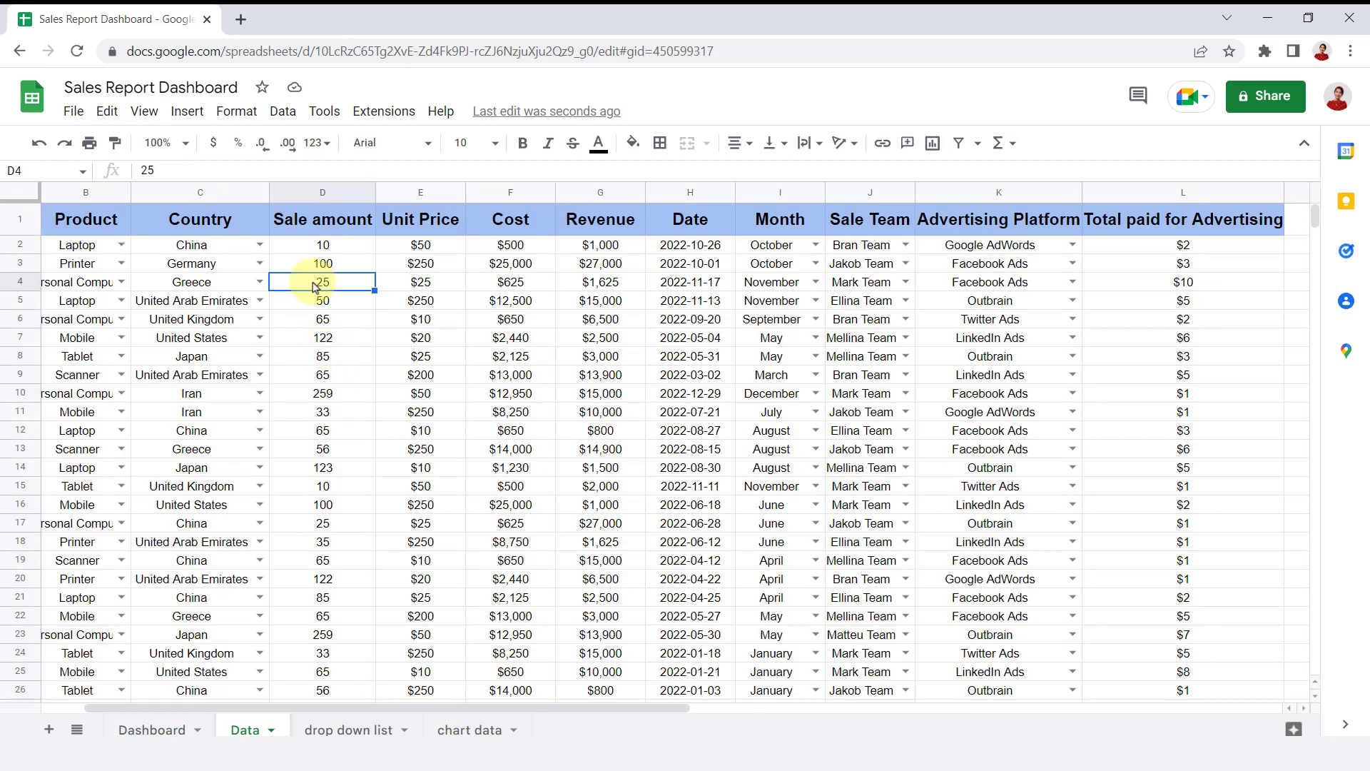
{"action": "type", "text": "50"}
{"action": "key", "text": "Return"}
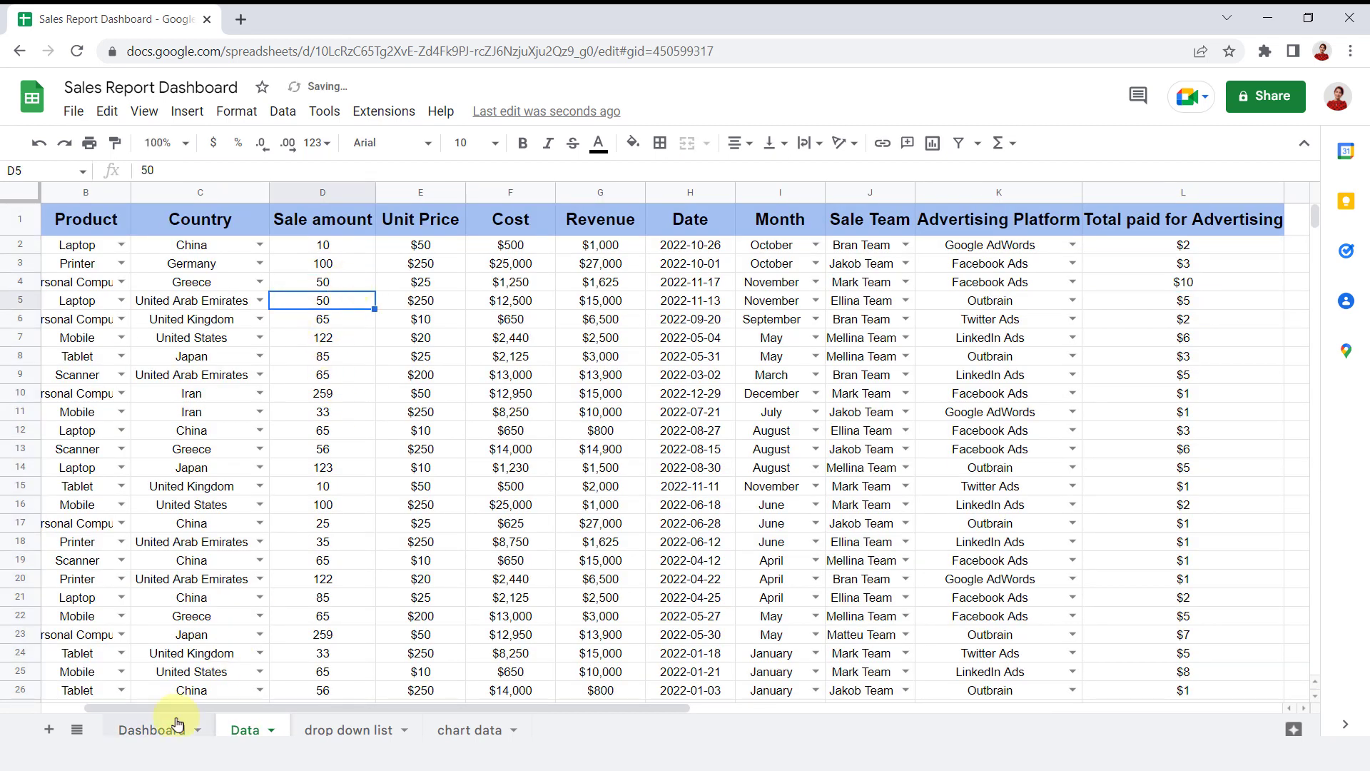
{"action": "left_click", "coordinate": [159, 728]}
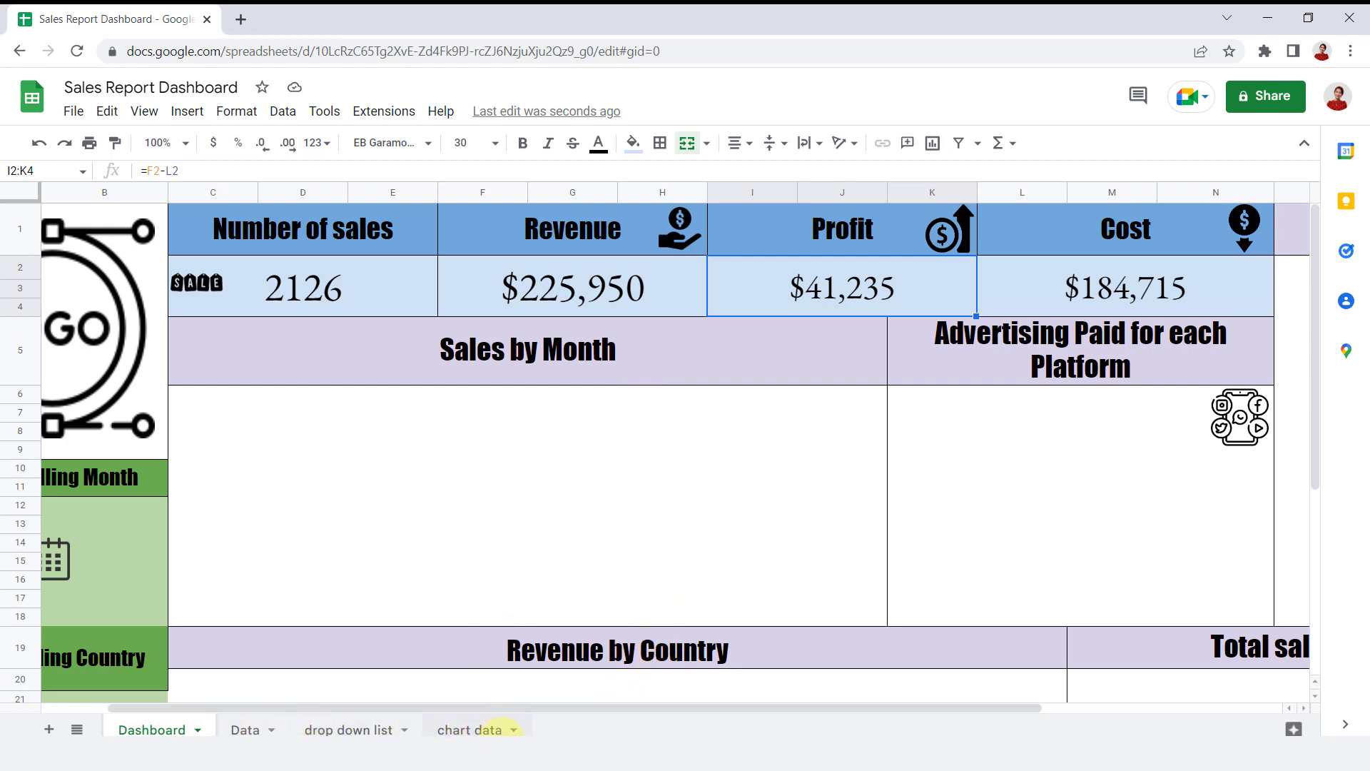
Enter the headers Month in A1 and Revenue in B1 of the chart data sheet.
{"action": "left_click", "coordinate": [475, 729]}
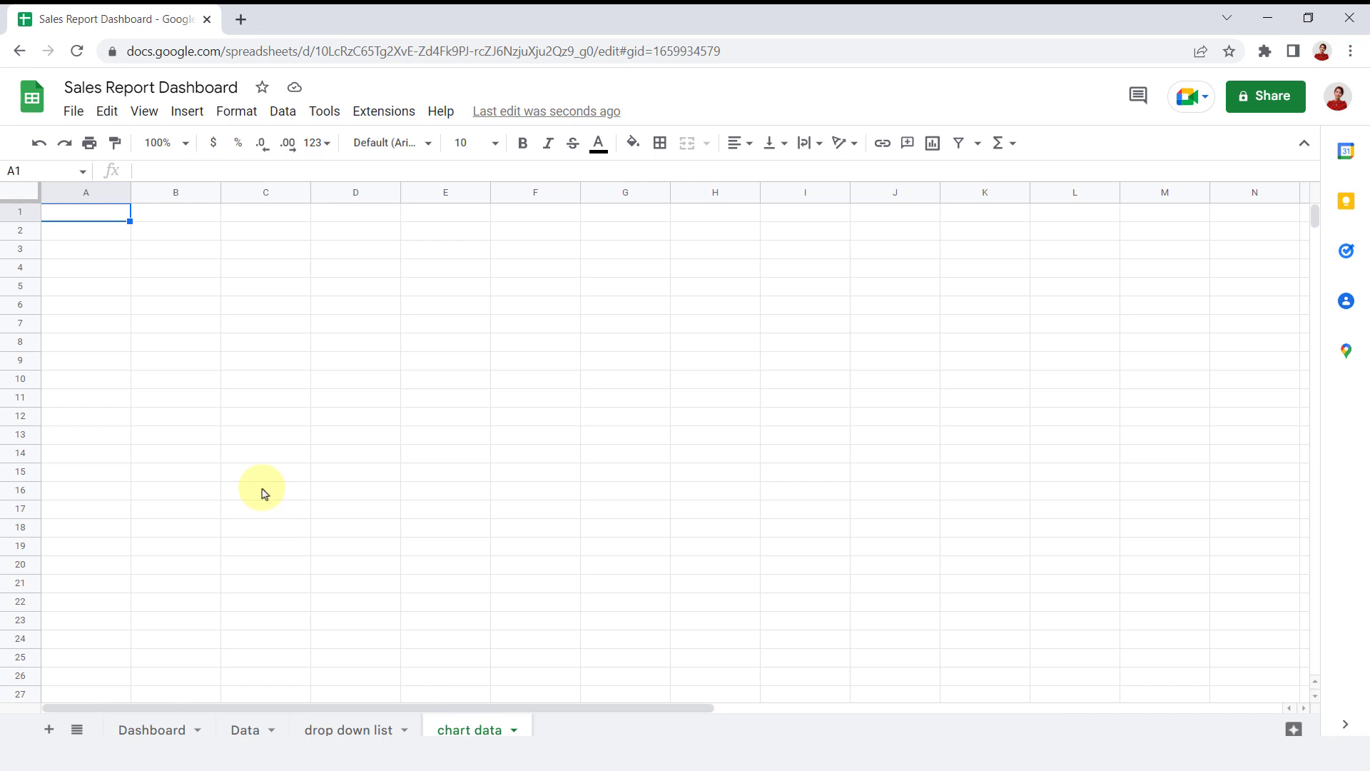
{"action": "type", "text": "Month"}
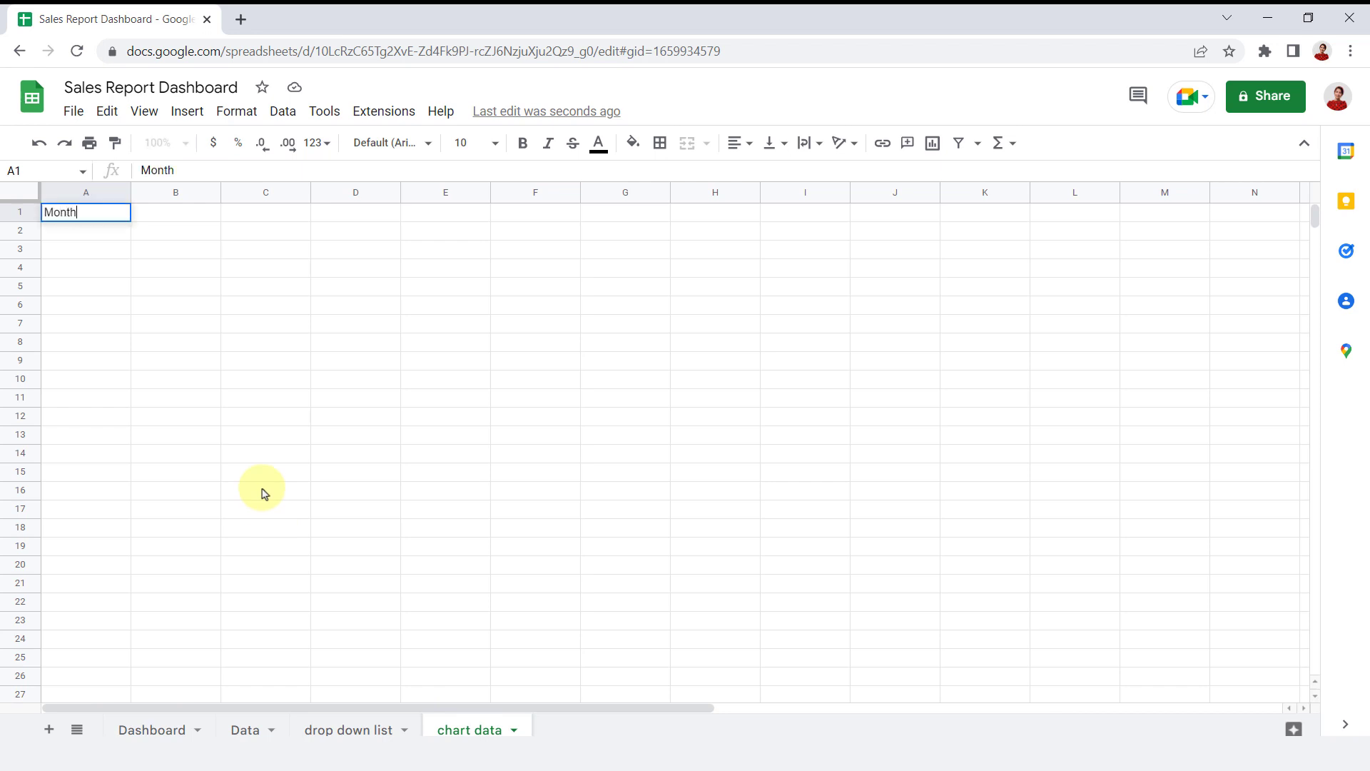
{"action": "key", "text": "Tab"}
{"action": "type", "text": "R"}
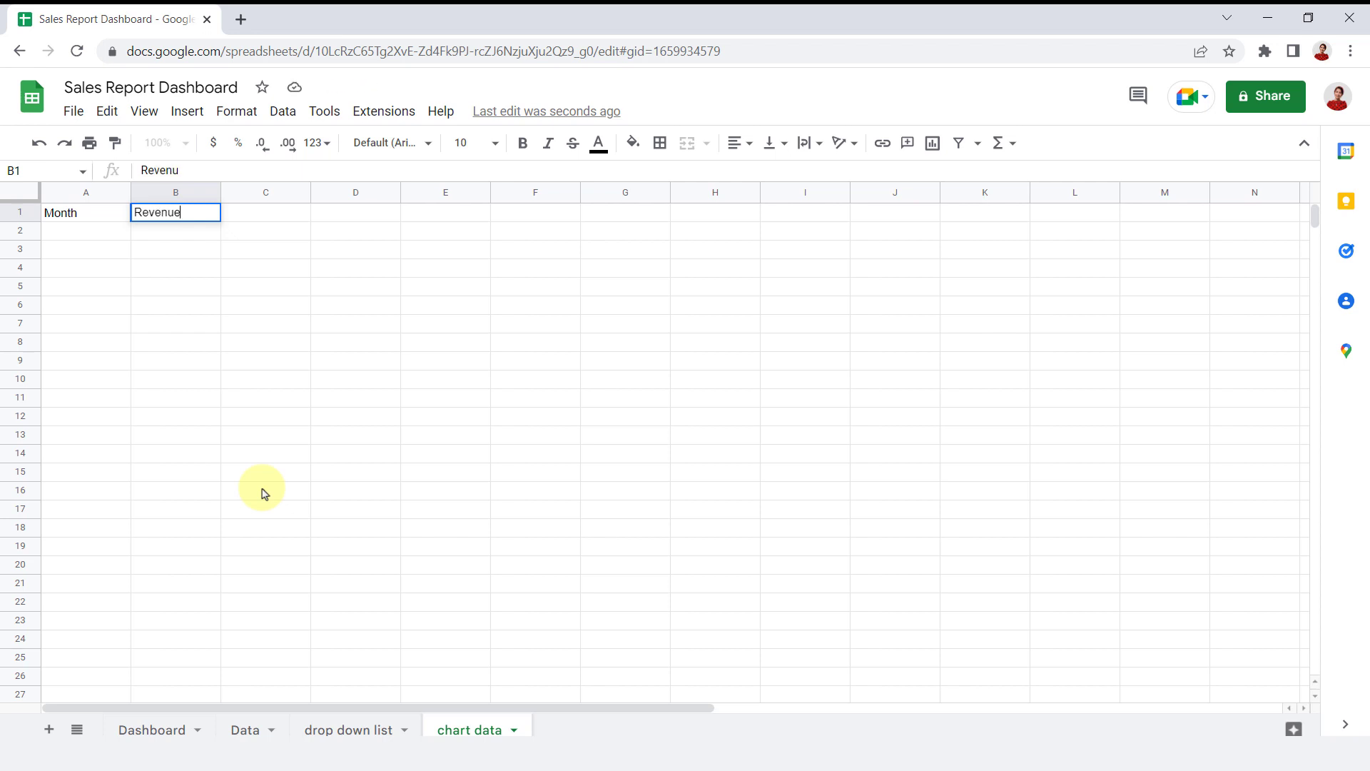
{"action": "type", "text": "evenue"}
{"action": "key", "text": "Return"}
Enter January in A2 and fill the month names down to December in A13.
{"action": "type", "text": "Janua"}
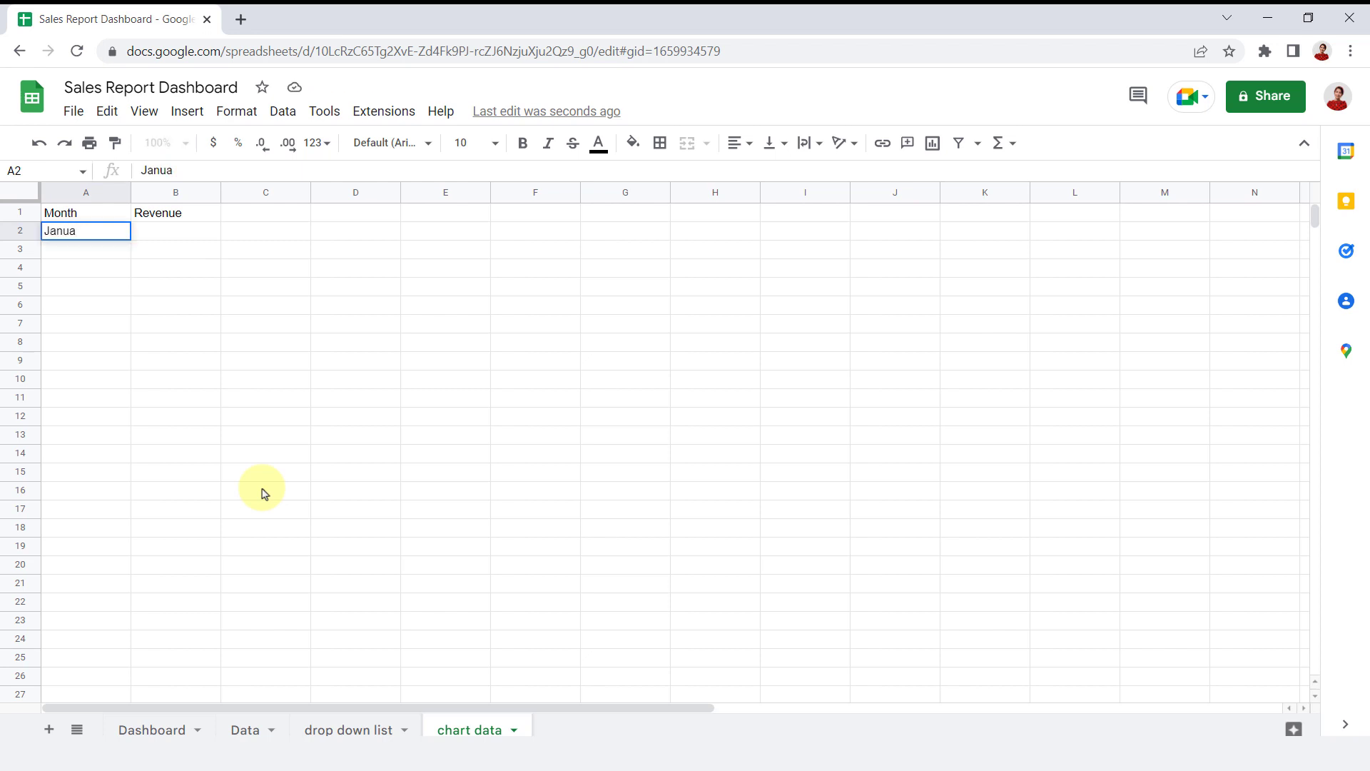
{"action": "key", "text": "Return"}
{"action": "left_click", "coordinate": [107, 237]}
{"action": "left_click_drag", "start_coordinate": [130, 240], "coordinate": [100, 444]}
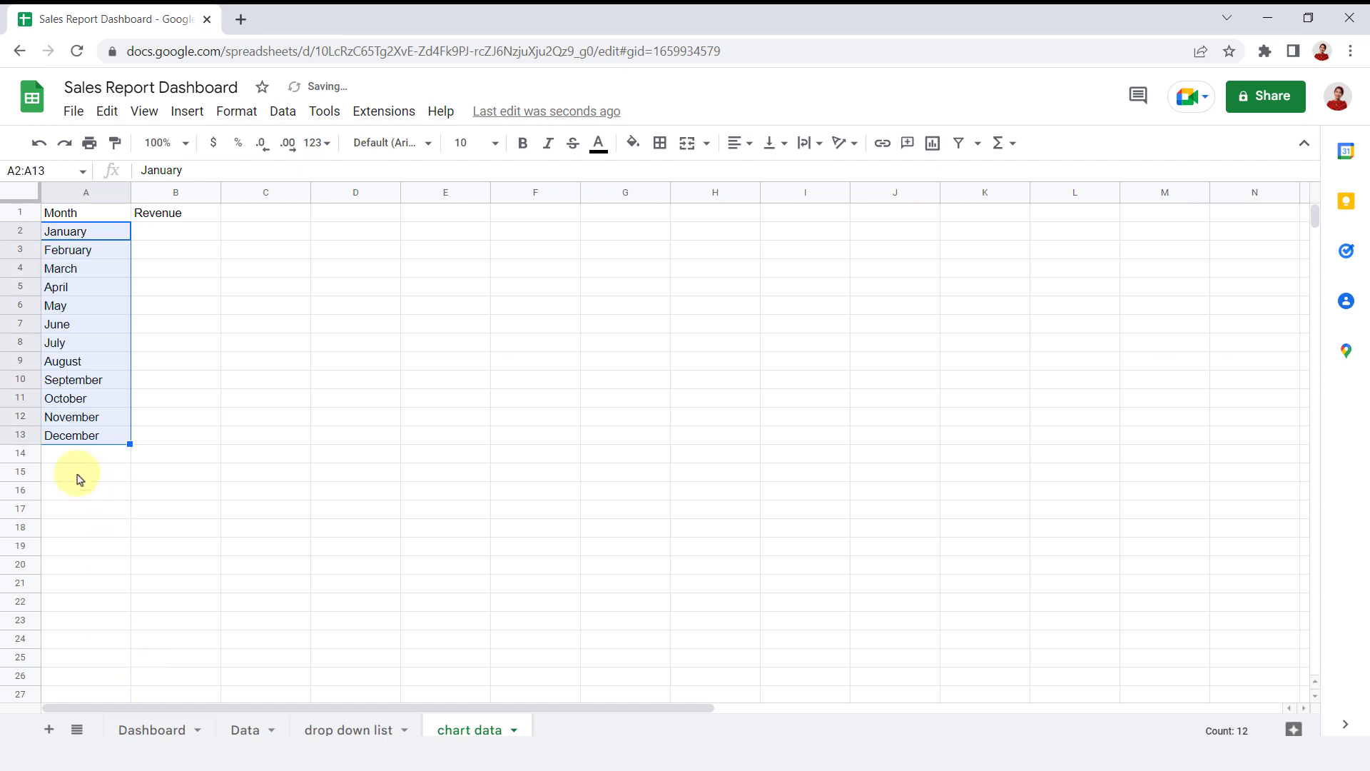
Start a SUMIF formula in B2 of the chart data sheet with the Data sheet's Month column I:I as the range.
{"action": "left_click", "coordinate": [173, 240]}
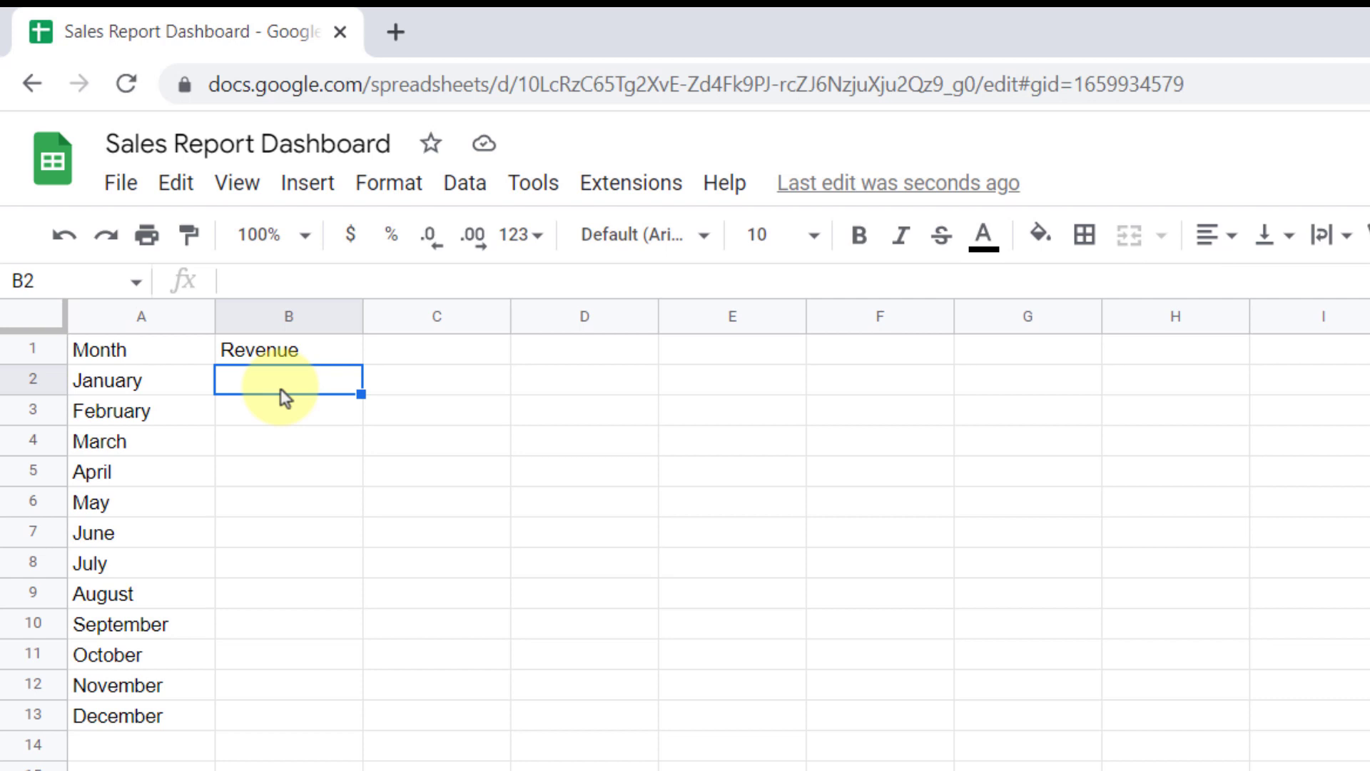
{"action": "type", "text": "="}
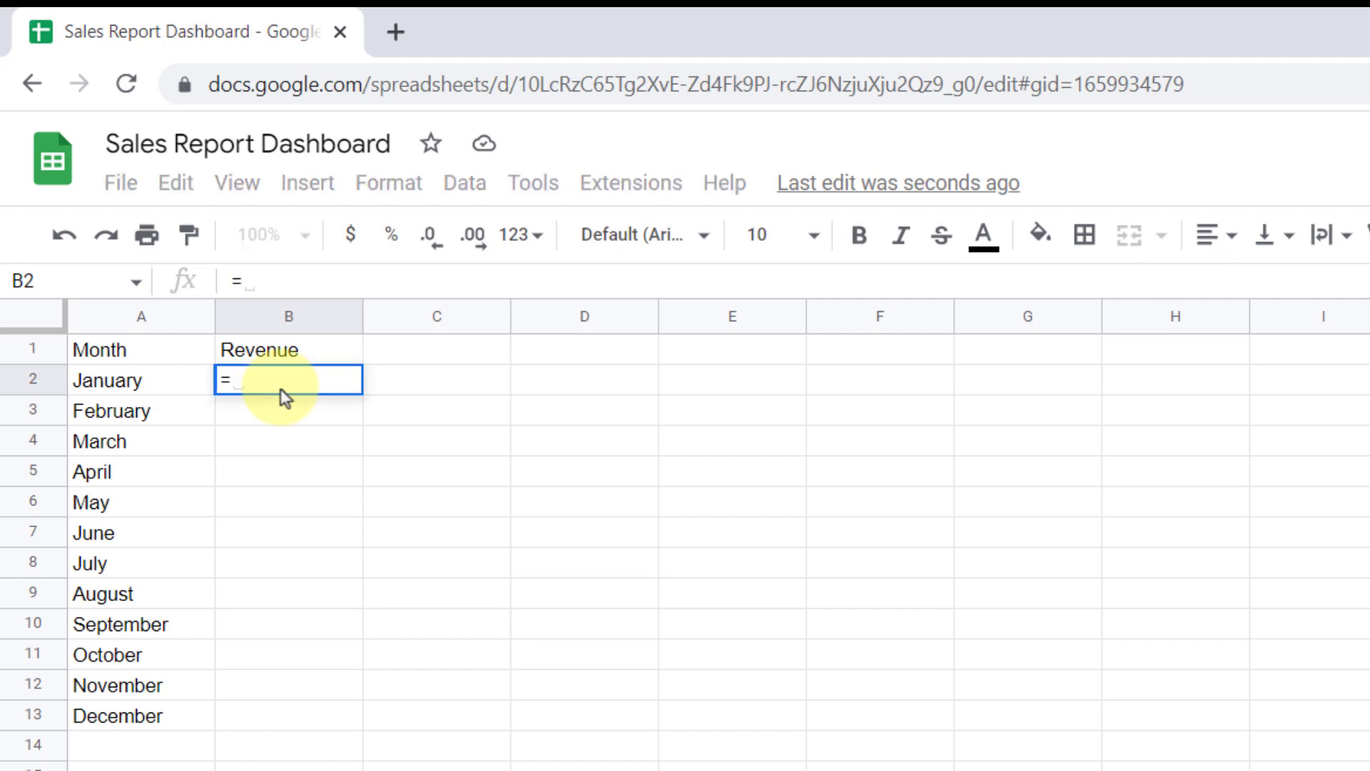
{"action": "type", "text": "sumif"}
{"action": "left_click", "coordinate": [266, 422]}
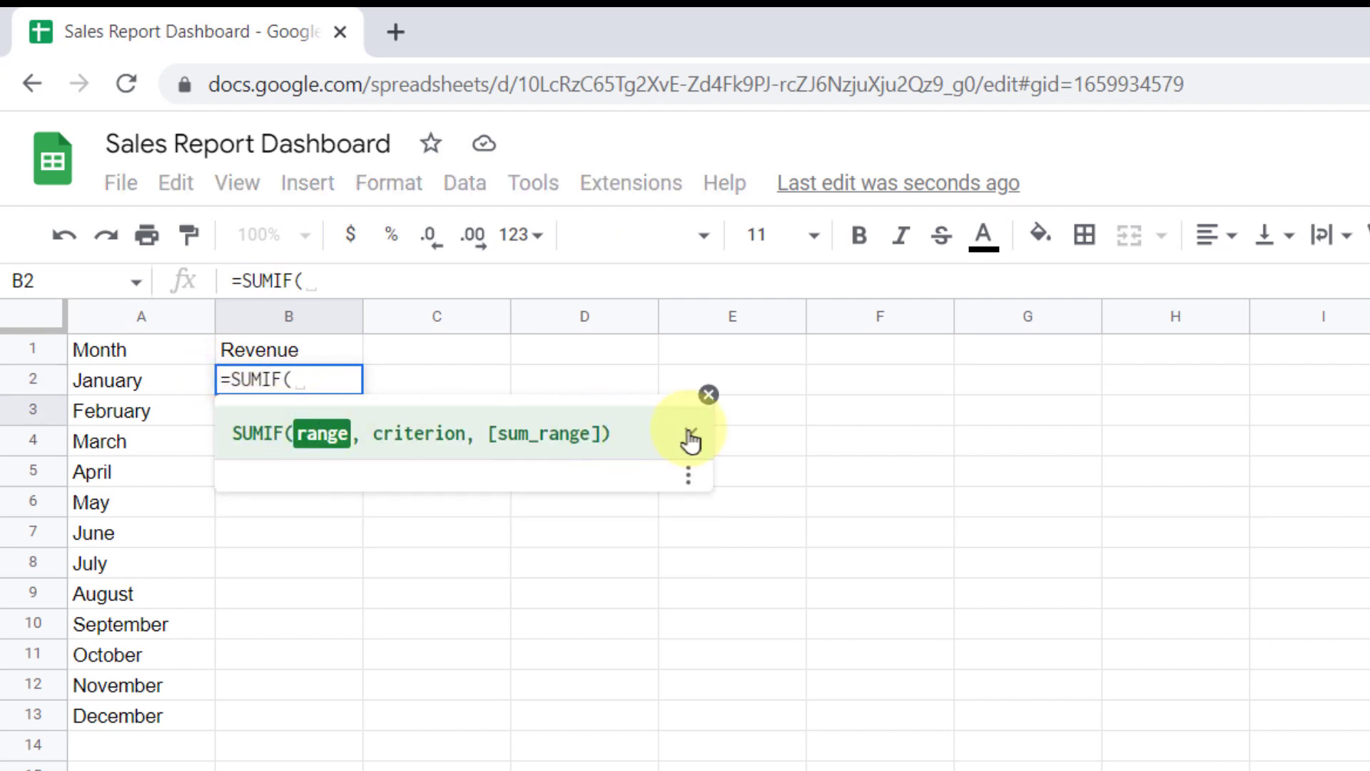
{"action": "left_click", "coordinate": [690, 437]}
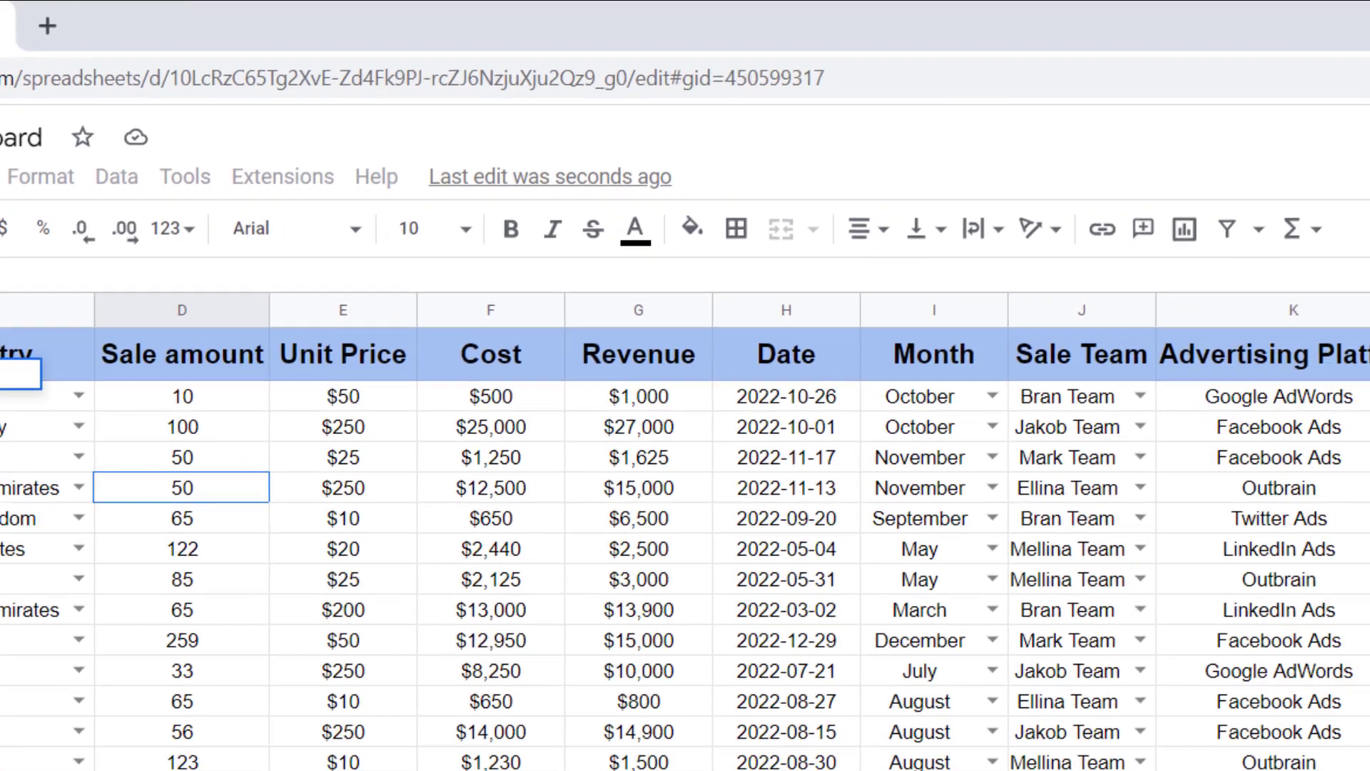
{"action": "left_click", "coordinate": [902, 311]}
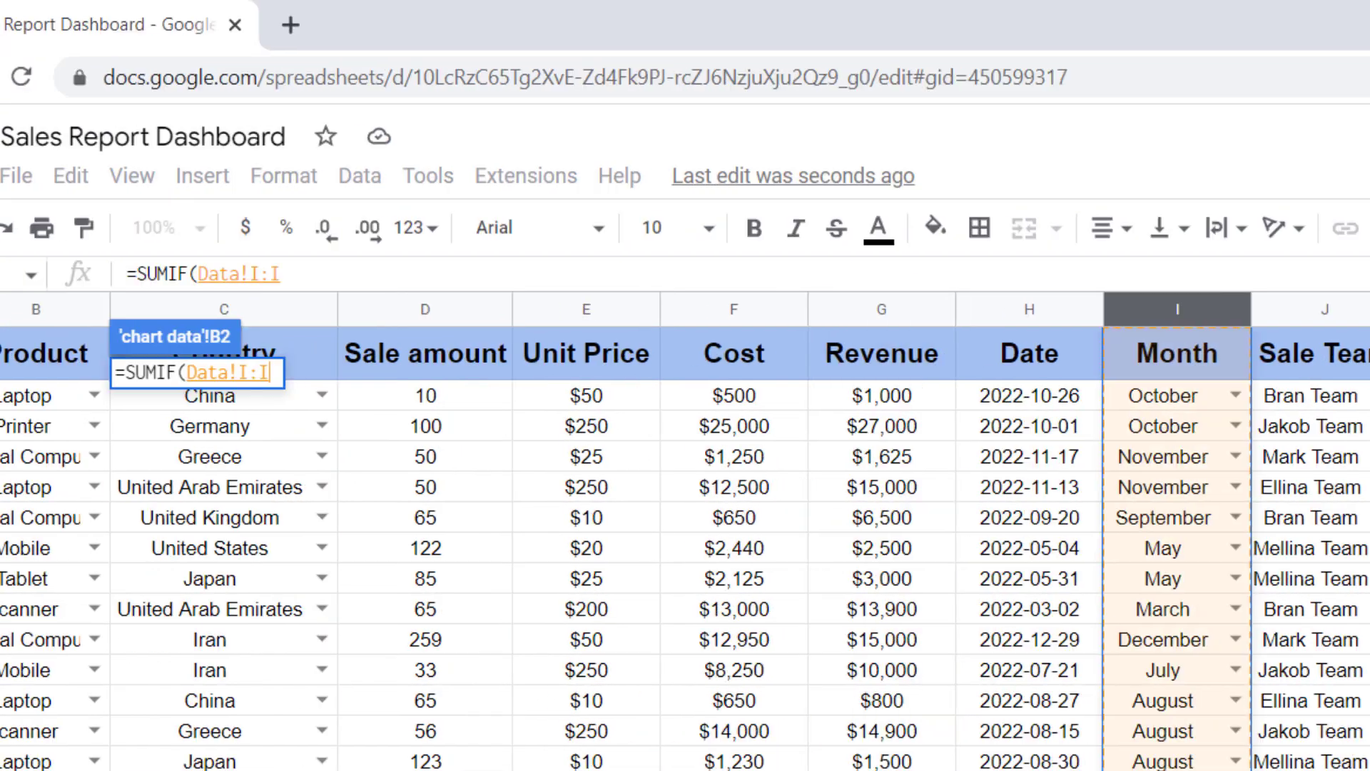
{"action": "left_click", "coordinate": [524, 770]}
{"action": "type", "text": ","}
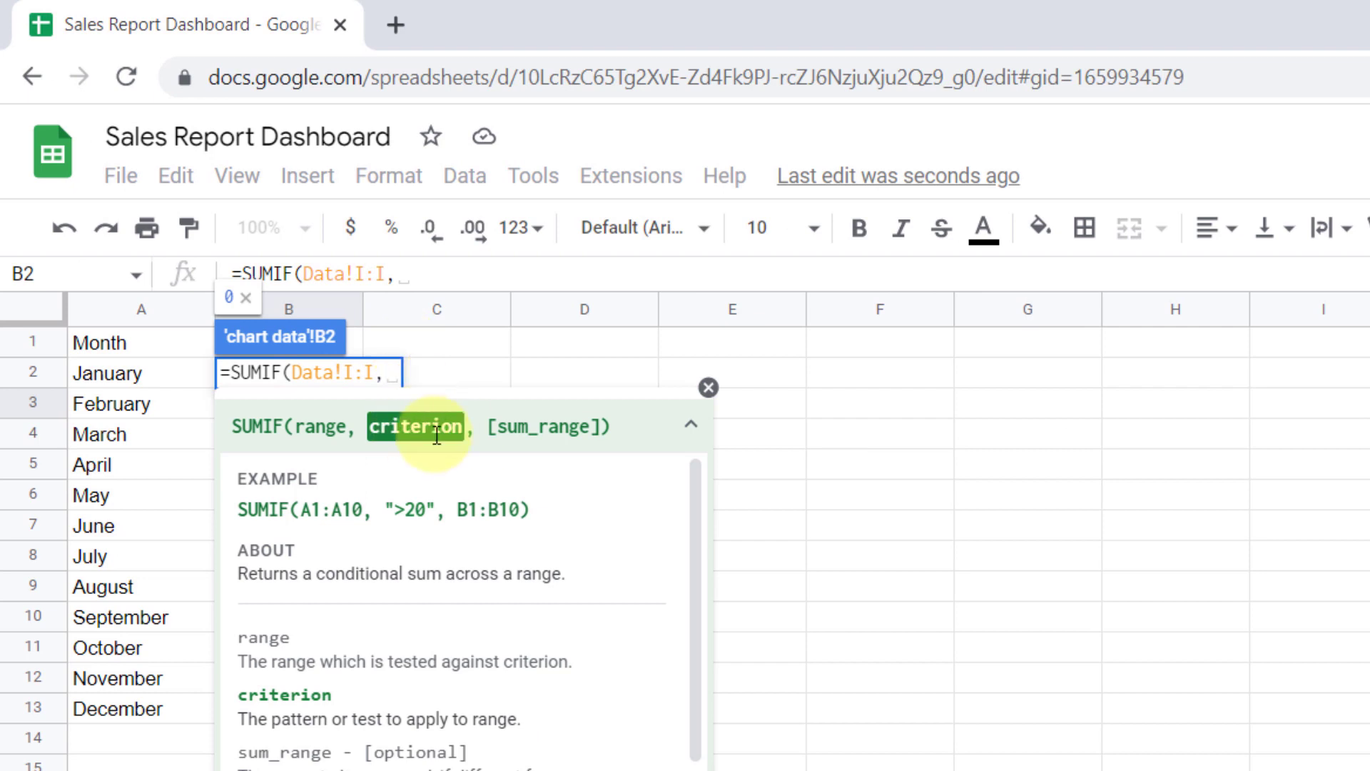
Complete the B2 formula as =SUMIF(Data!I:I,A2,Data!G:G) and fill it down to B13.
{"action": "left_click", "coordinate": [151, 372]}
{"action": "type", "text": ","}
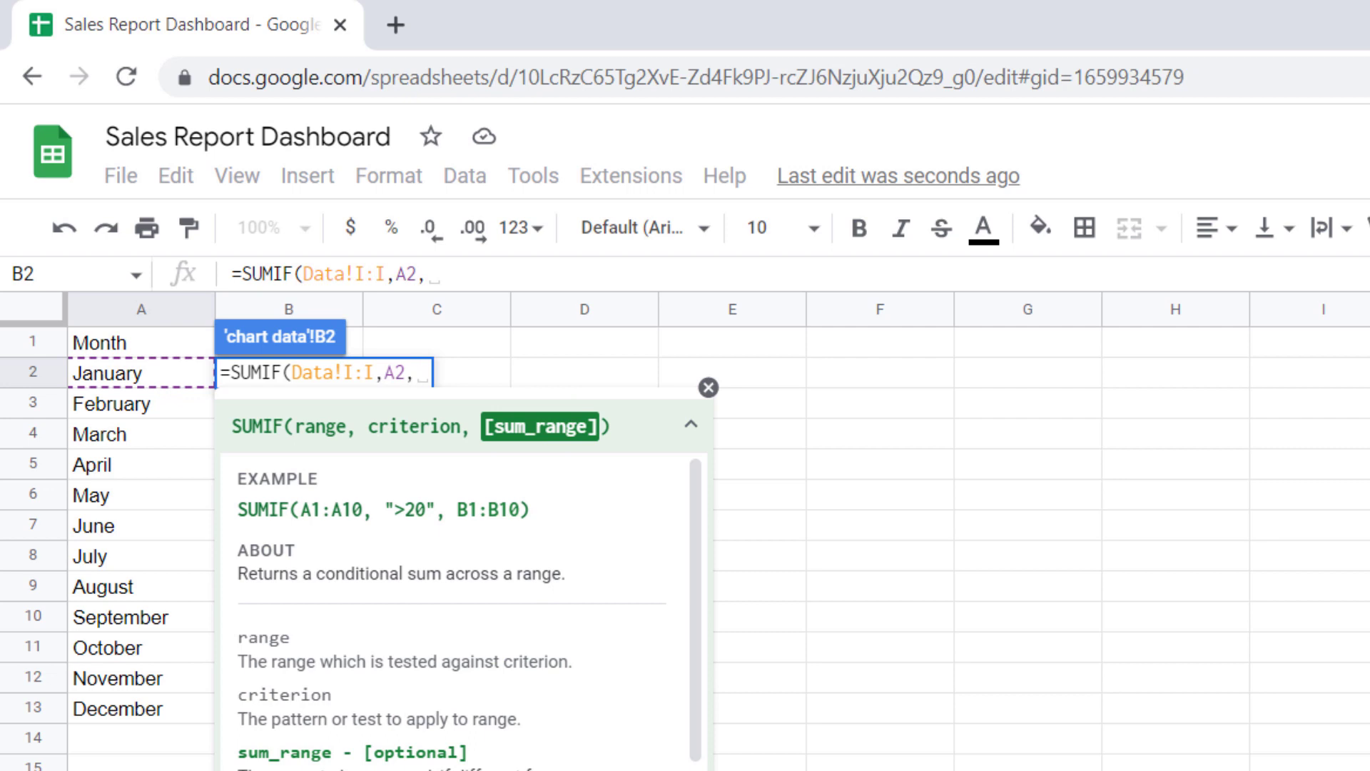
{"action": "left_click", "coordinate": [991, 311]}
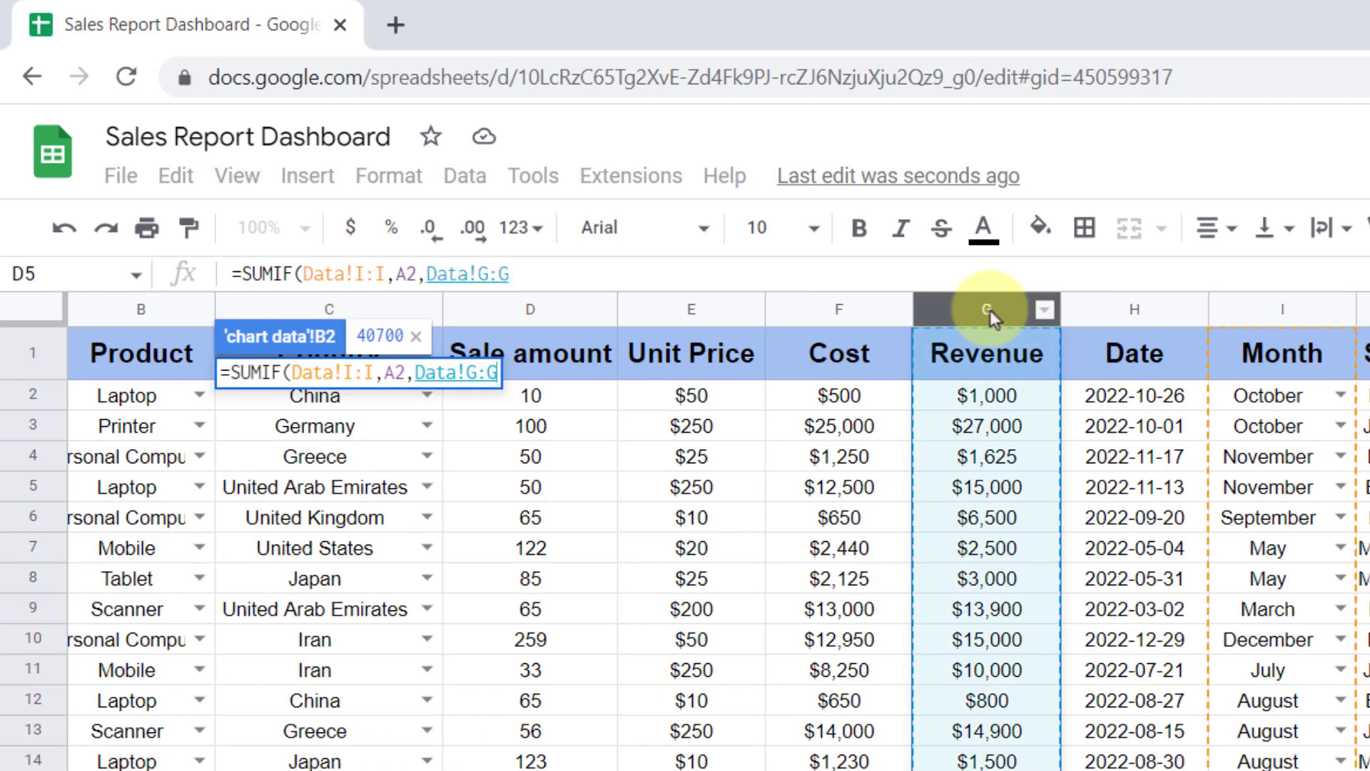
{"action": "left_click", "coordinate": [457, 770]}
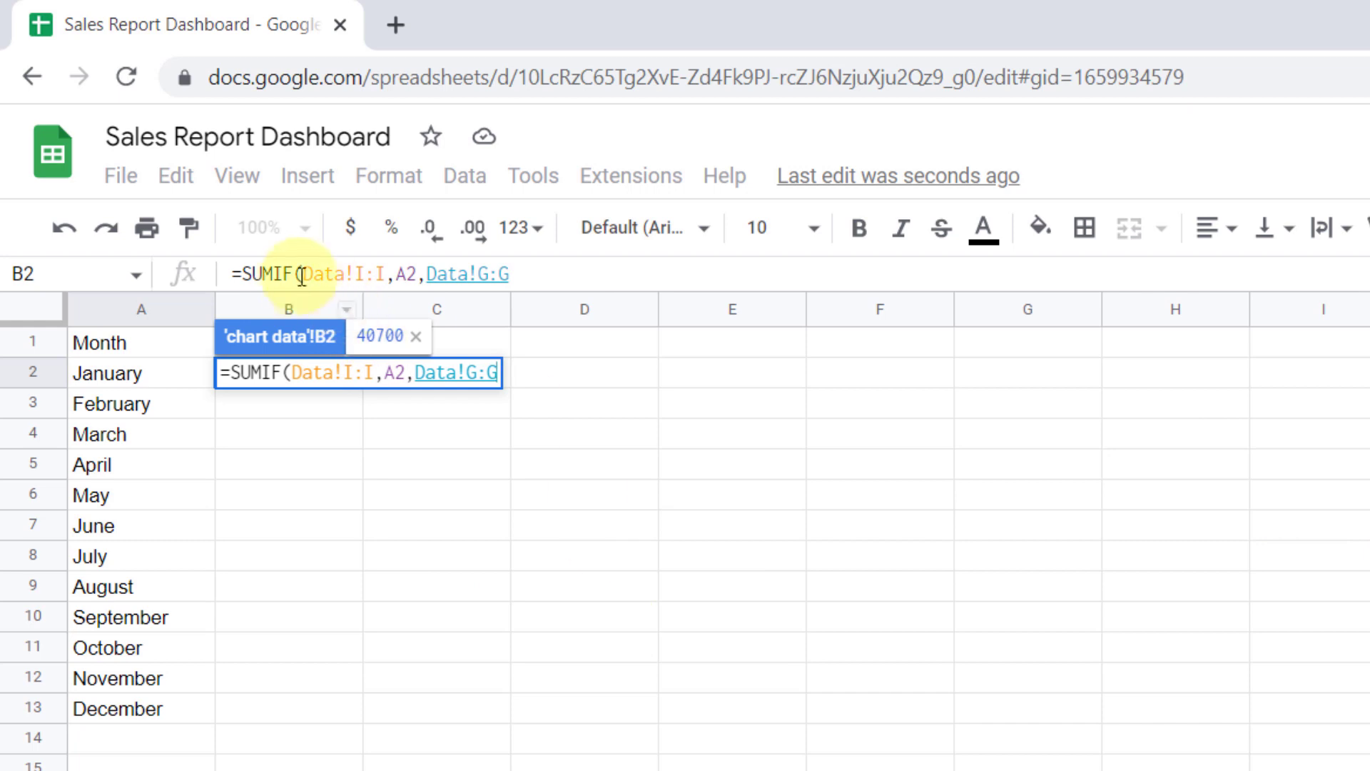
{"action": "left_click", "coordinate": [535, 267]}
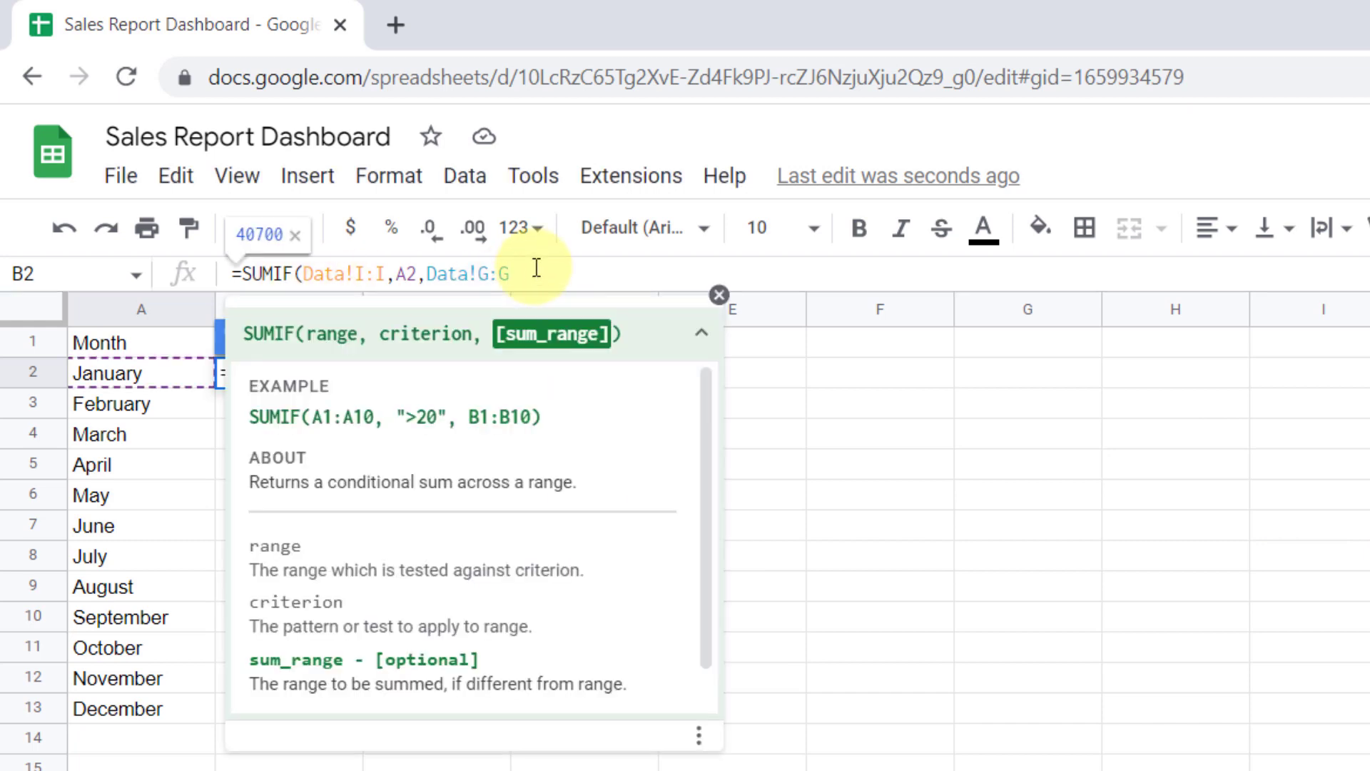
{"action": "key", "text": "Return"}
{"action": "left_click_drag", "start_coordinate": [359, 389], "coordinate": [278, 707]}
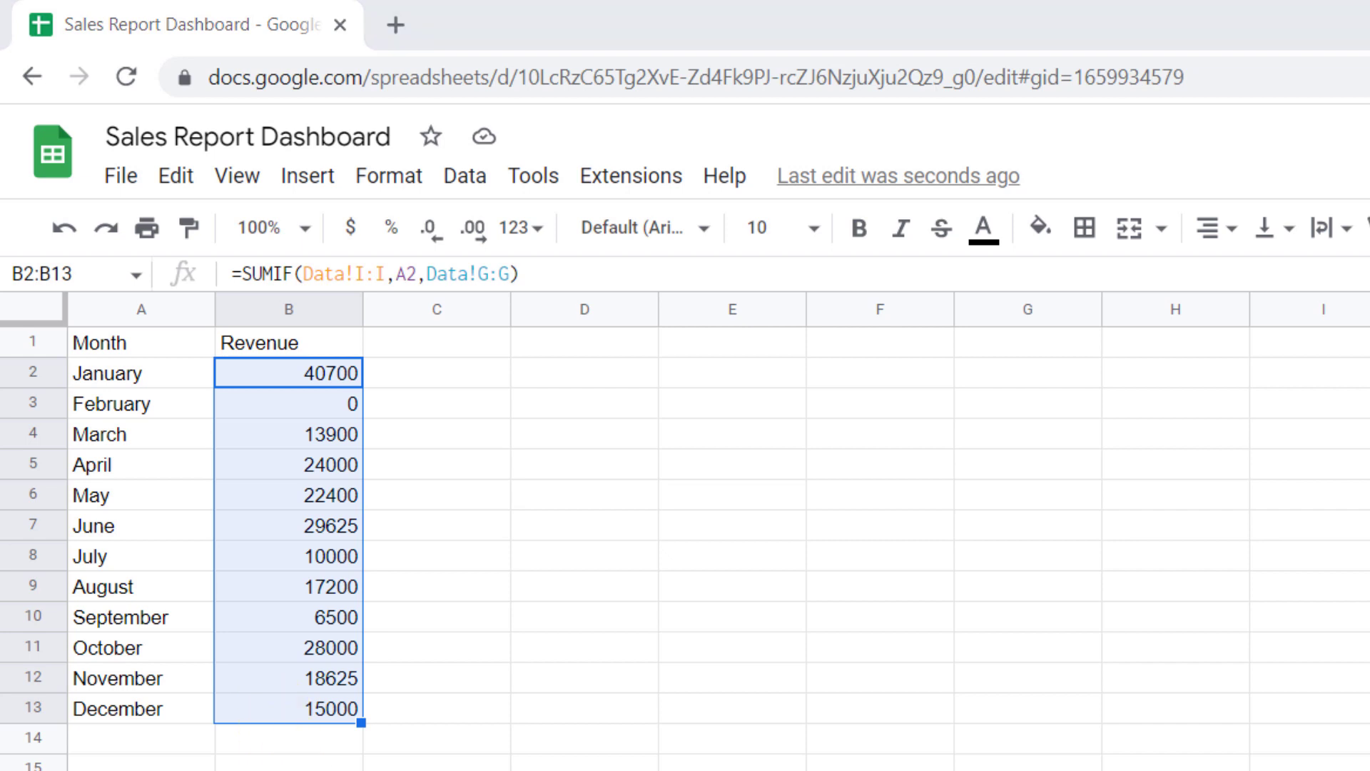
Insert a chart in the area under Sales by Month on the Dashboard sheet and make it a stacked area chart.
{"action": "left_click", "coordinate": [152, 725]}
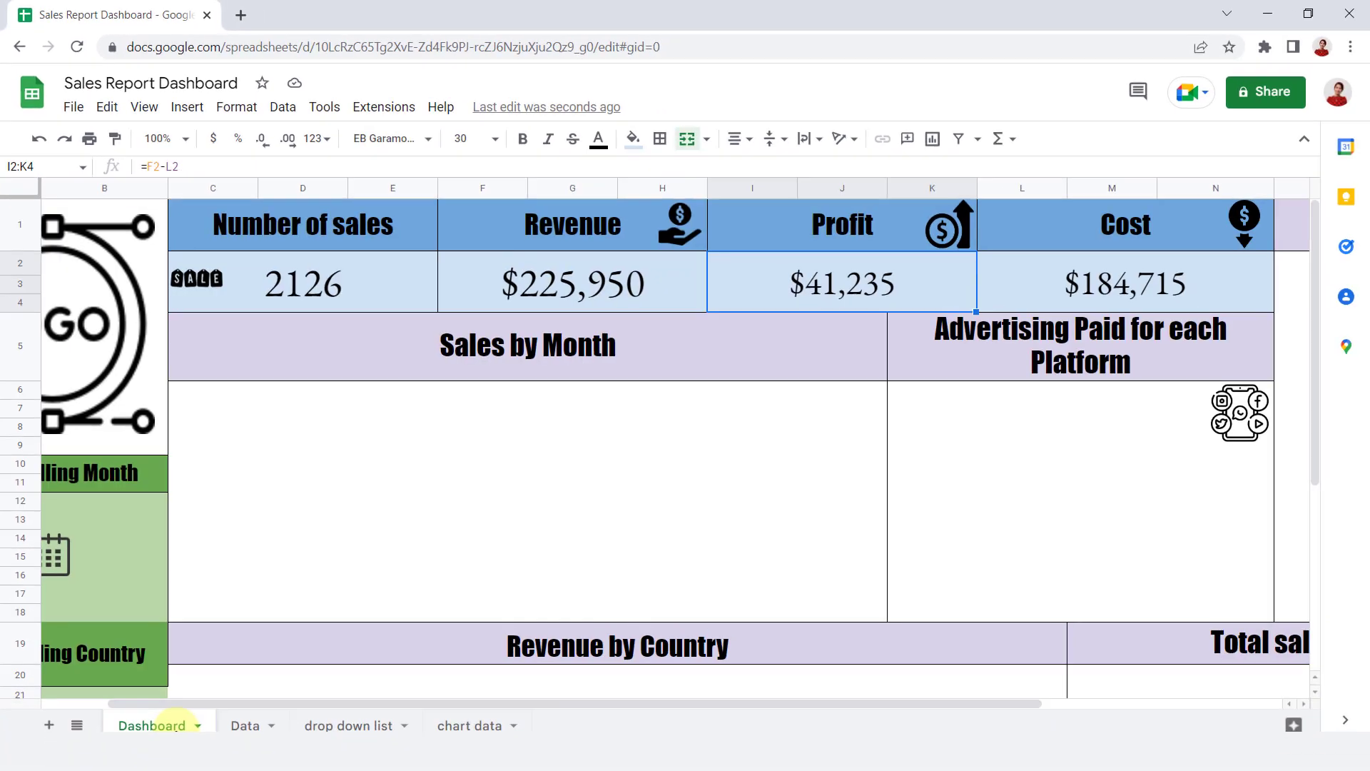
{"action": "left_click", "coordinate": [460, 545]}
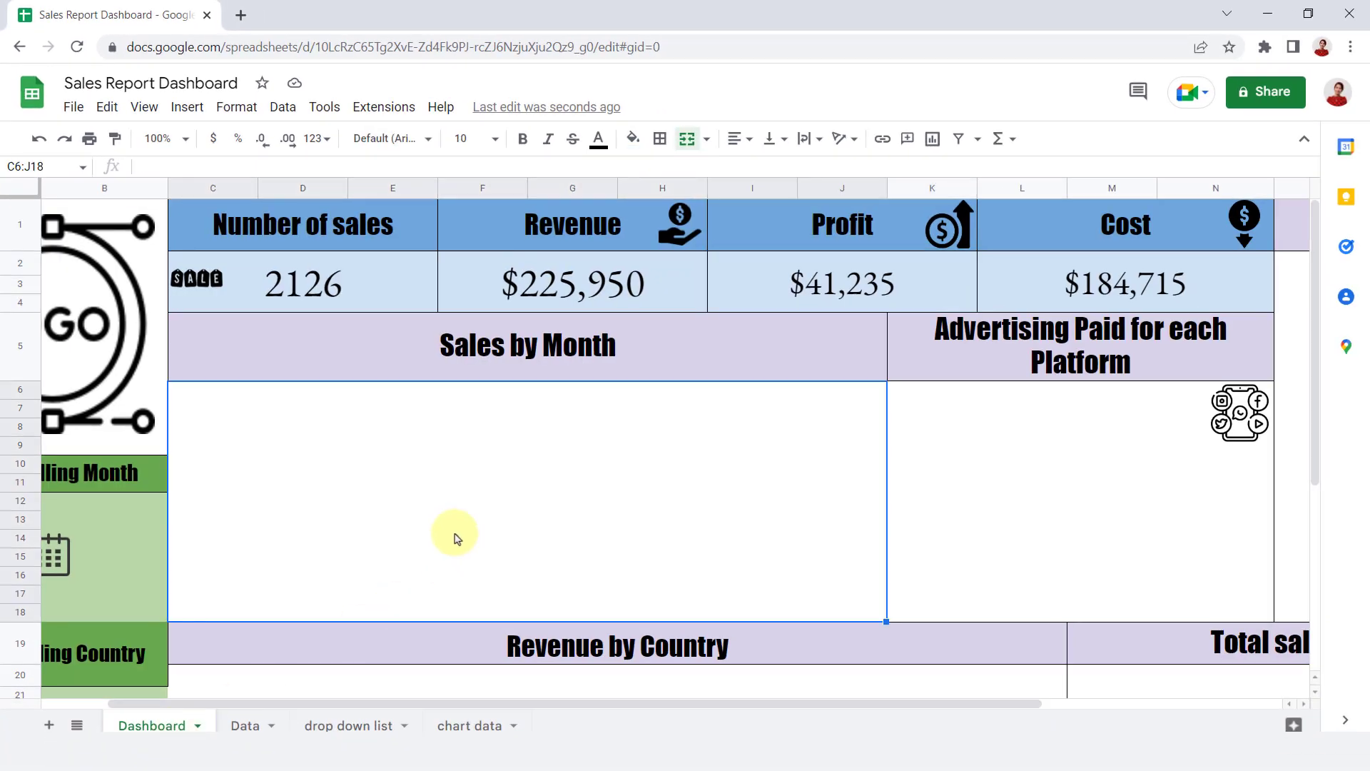
{"action": "left_click", "coordinate": [186, 107]}
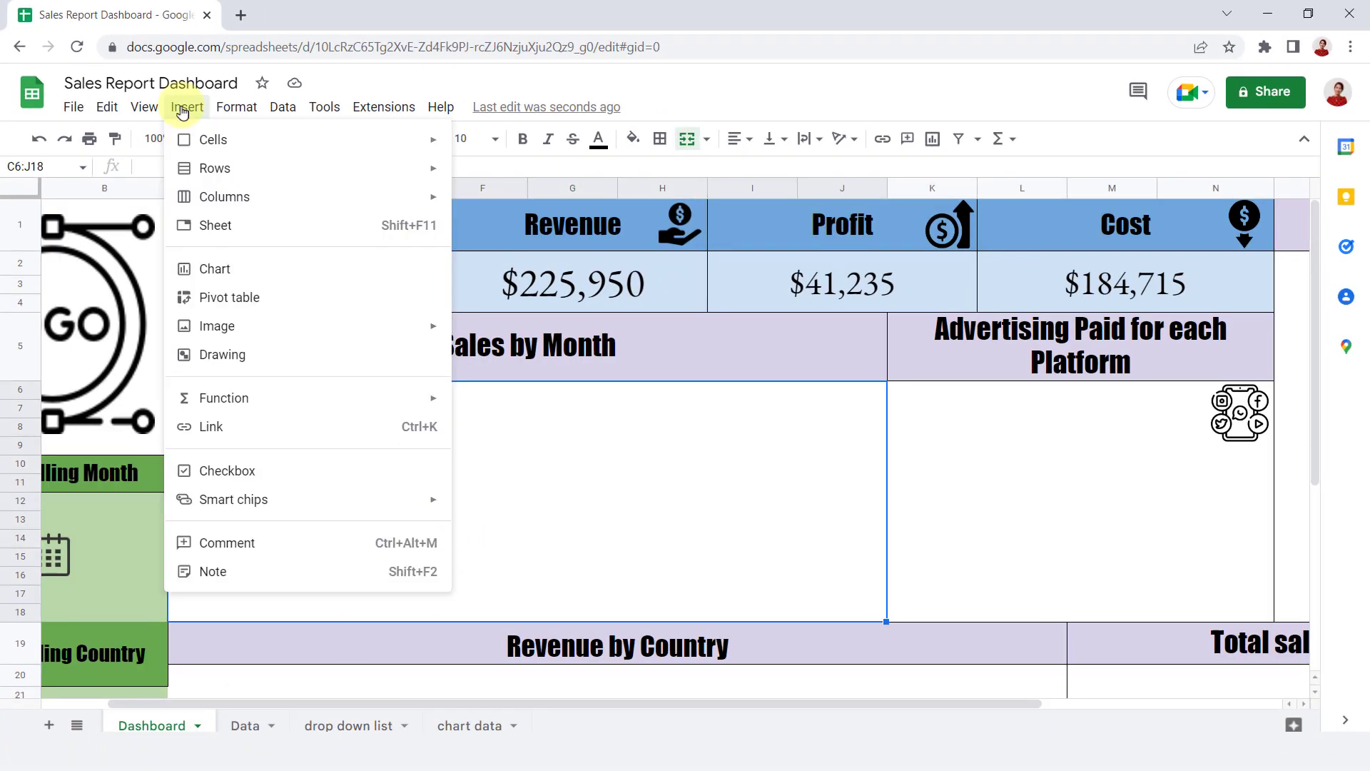
{"action": "left_click", "coordinate": [278, 276]}
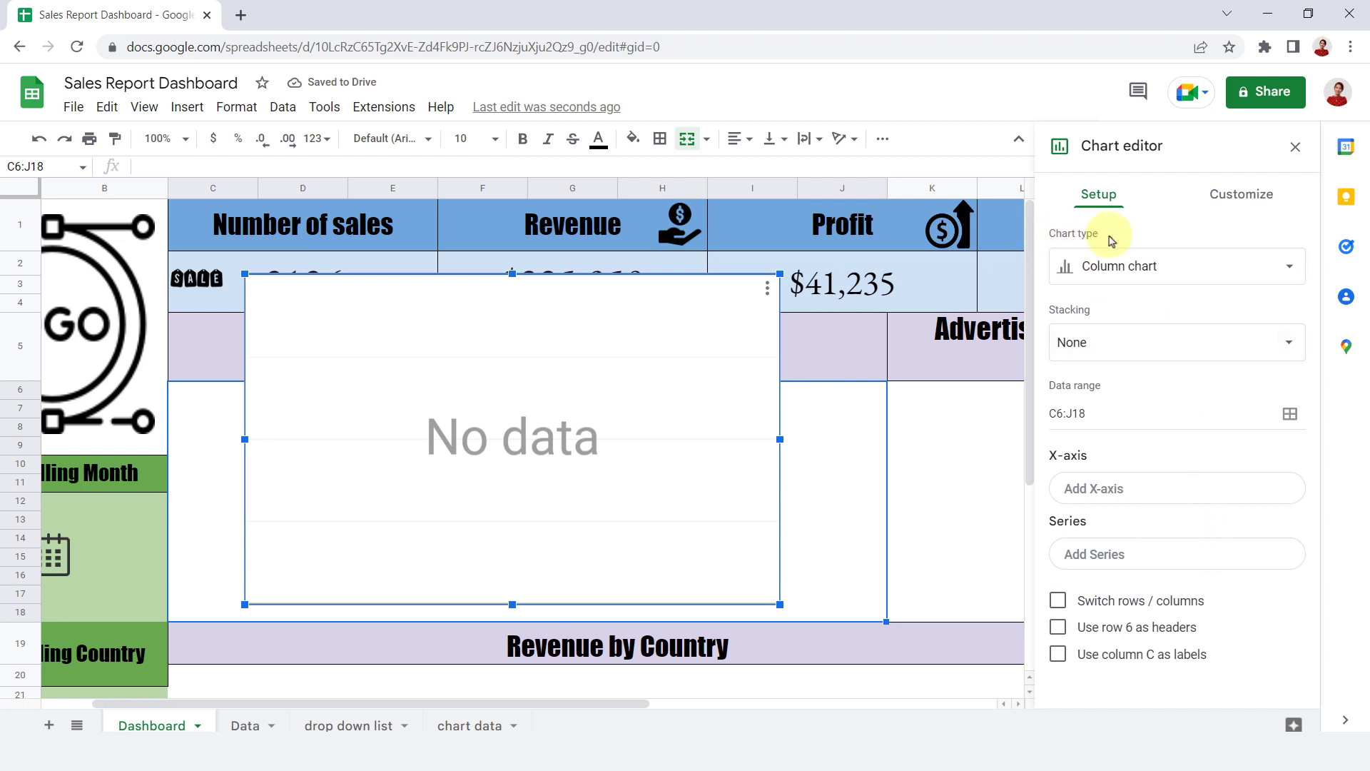
{"action": "left_click", "coordinate": [1140, 266]}
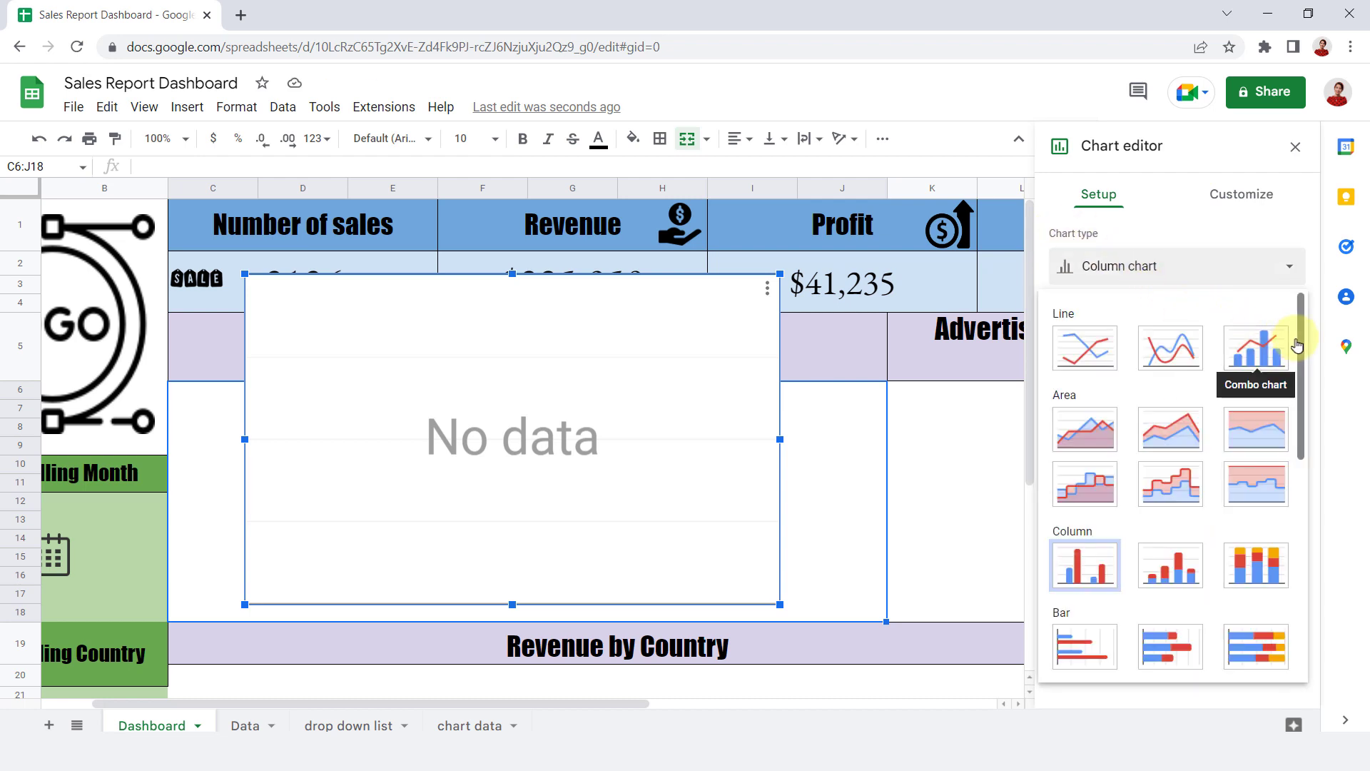
{"action": "mouse_move", "coordinate": [1302, 359]}
{"action": "left_mouse_down"}
{"action": "mouse_move", "coordinate": [1313, 582]}
{"action": "mouse_move", "coordinate": [1314, 353]}
{"action": "left_mouse_up"}
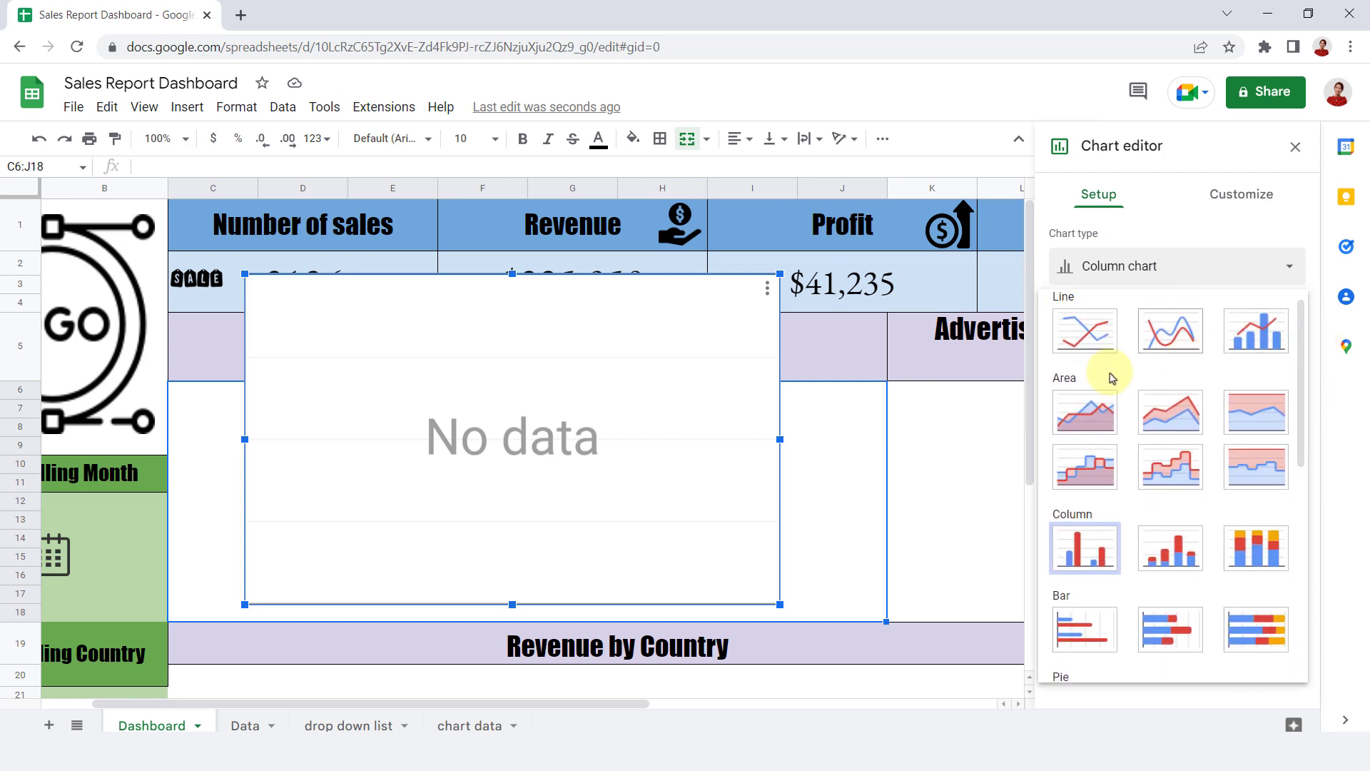
{"action": "left_click", "coordinate": [1178, 422]}
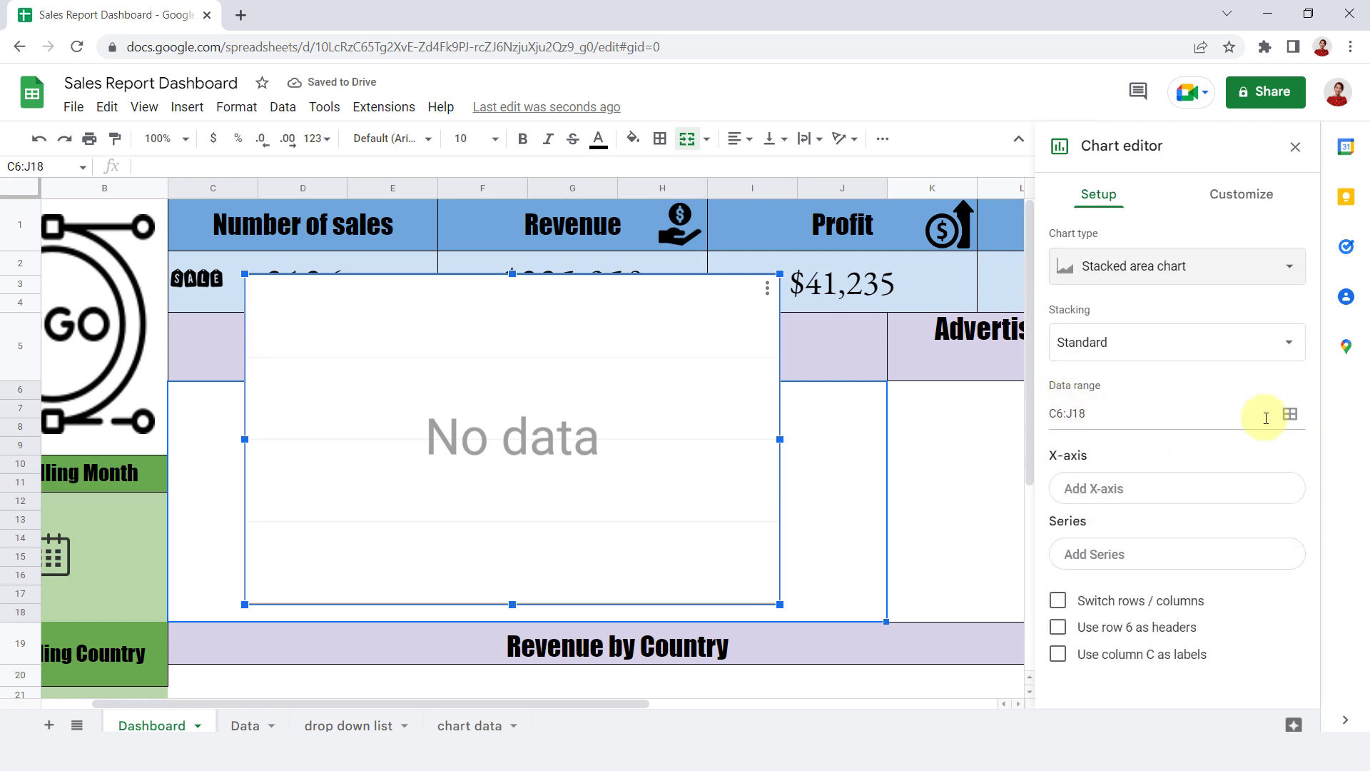
Set the chart's data range to A1:B13 of the chart data sheet.
{"action": "left_click", "coordinate": [1290, 414]}
{"action": "left_click_drag", "start_coordinate": [710, 279], "coordinate": [517, 273]}
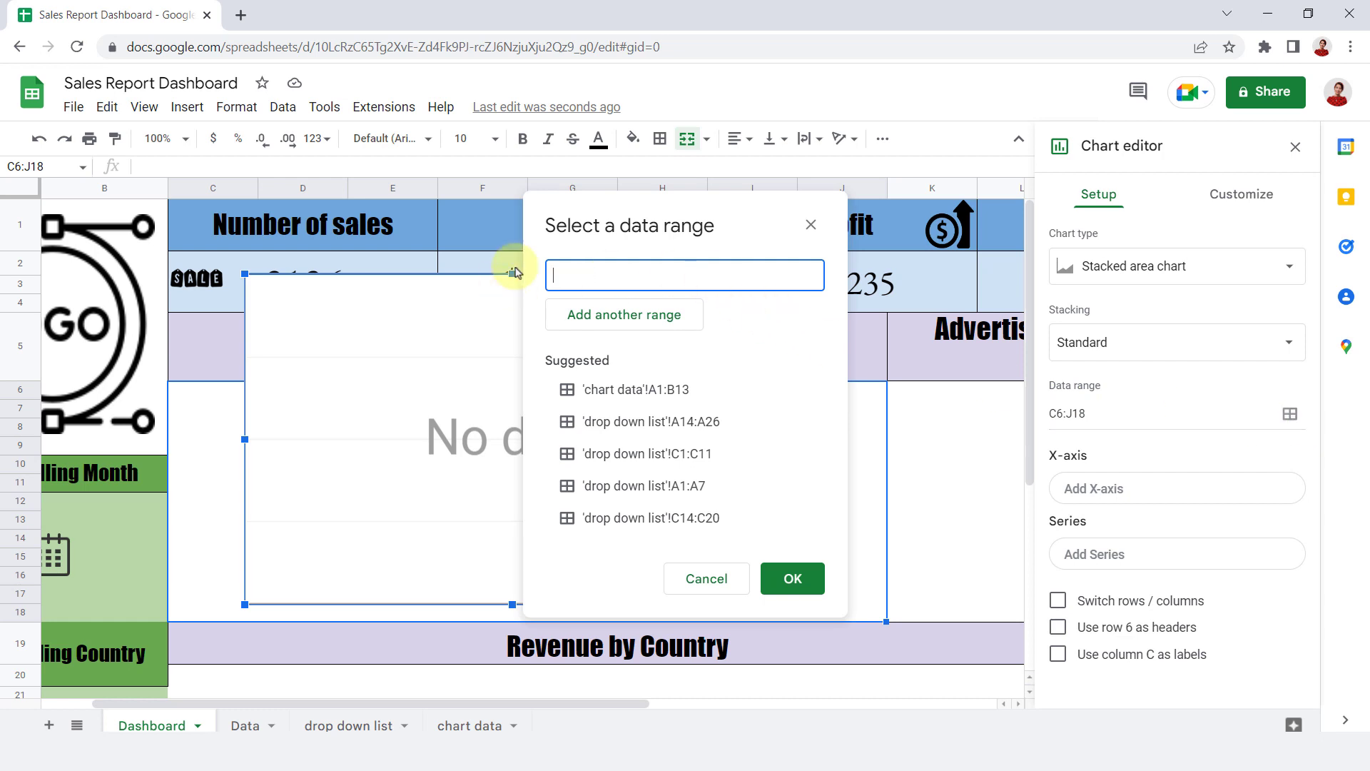
{"action": "left_click", "coordinate": [244, 725]}
{"action": "left_click", "coordinate": [457, 725]}
{"action": "left_click_drag", "start_coordinate": [107, 209], "coordinate": [166, 439]}
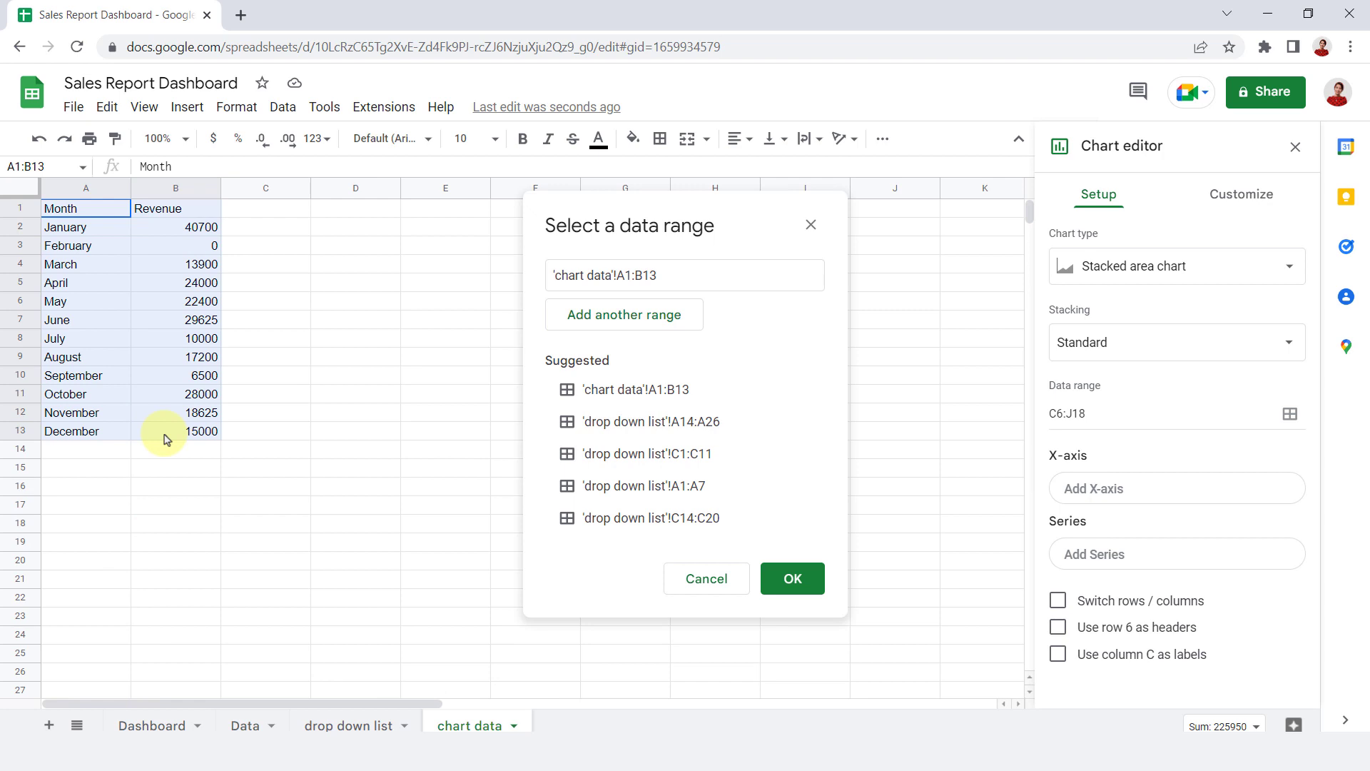
{"action": "left_click", "coordinate": [790, 579]}
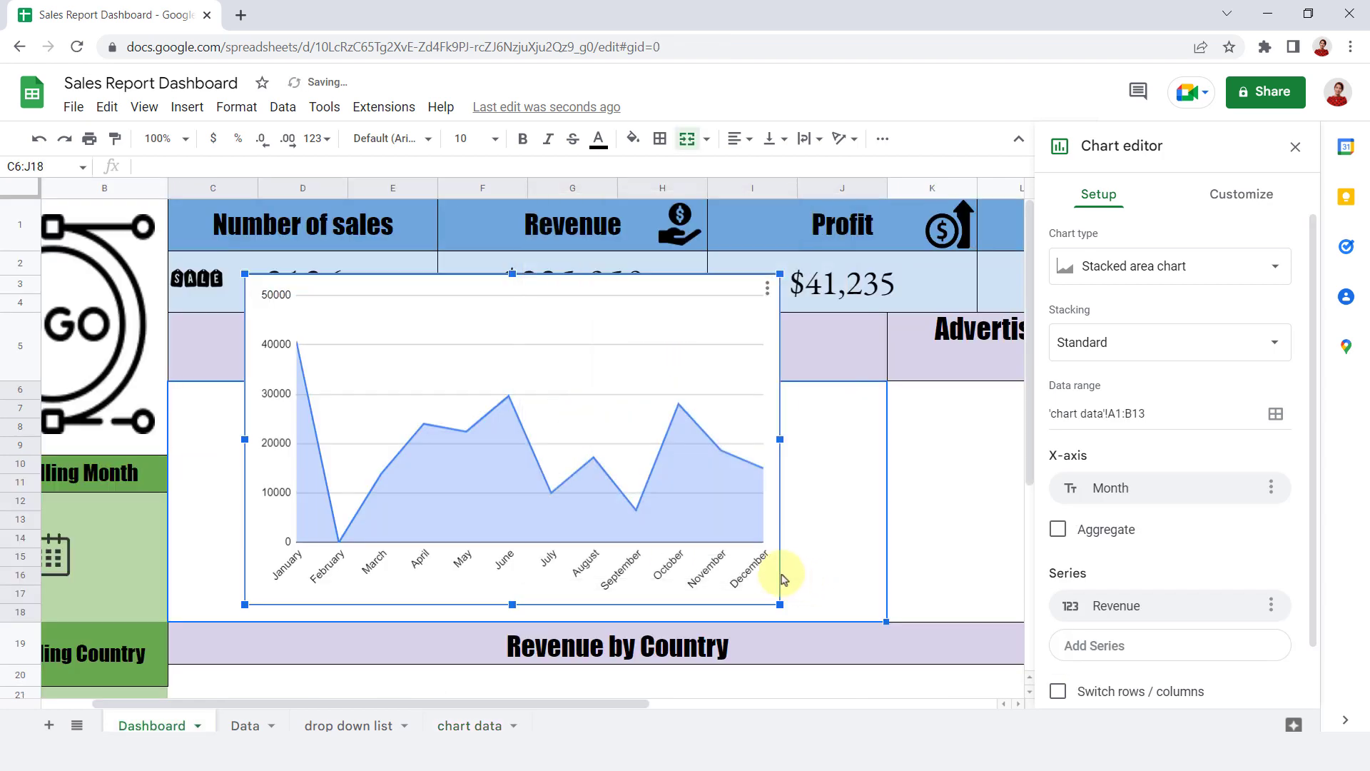
Resize and move the area chart to fit inside the merged area under Sales by Month.
{"action": "left_click_drag", "start_coordinate": [780, 274], "coordinate": [587, 392]}
{"action": "left_click_drag", "start_coordinate": [449, 428], "coordinate": [386, 430]}
{"action": "left_click_drag", "start_coordinate": [524, 498], "coordinate": [827, 521]}
{"action": "left_click_drag", "start_coordinate": [557, 424], "coordinate": [658, 434]}
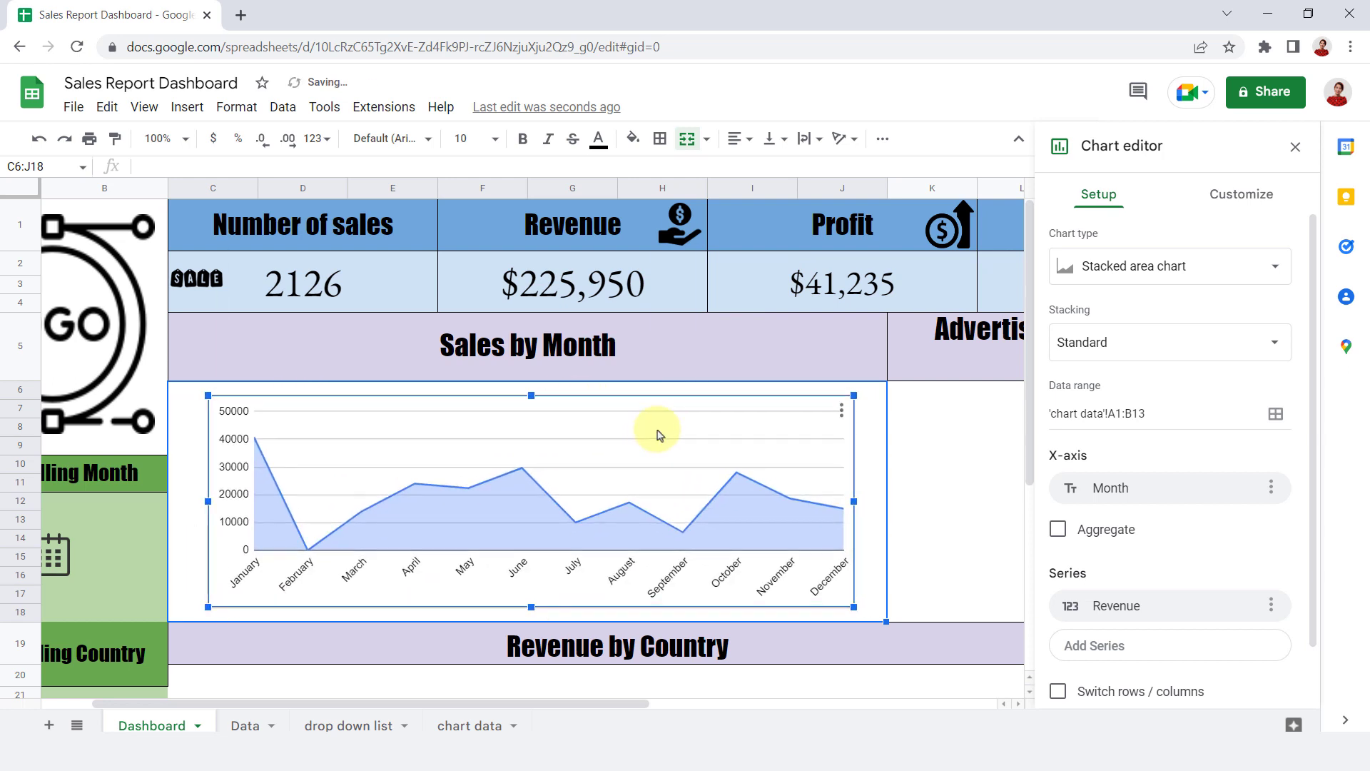
Turn on the Smooth and Maximize options in the area chart's style settings.
{"action": "left_click", "coordinate": [1242, 195]}
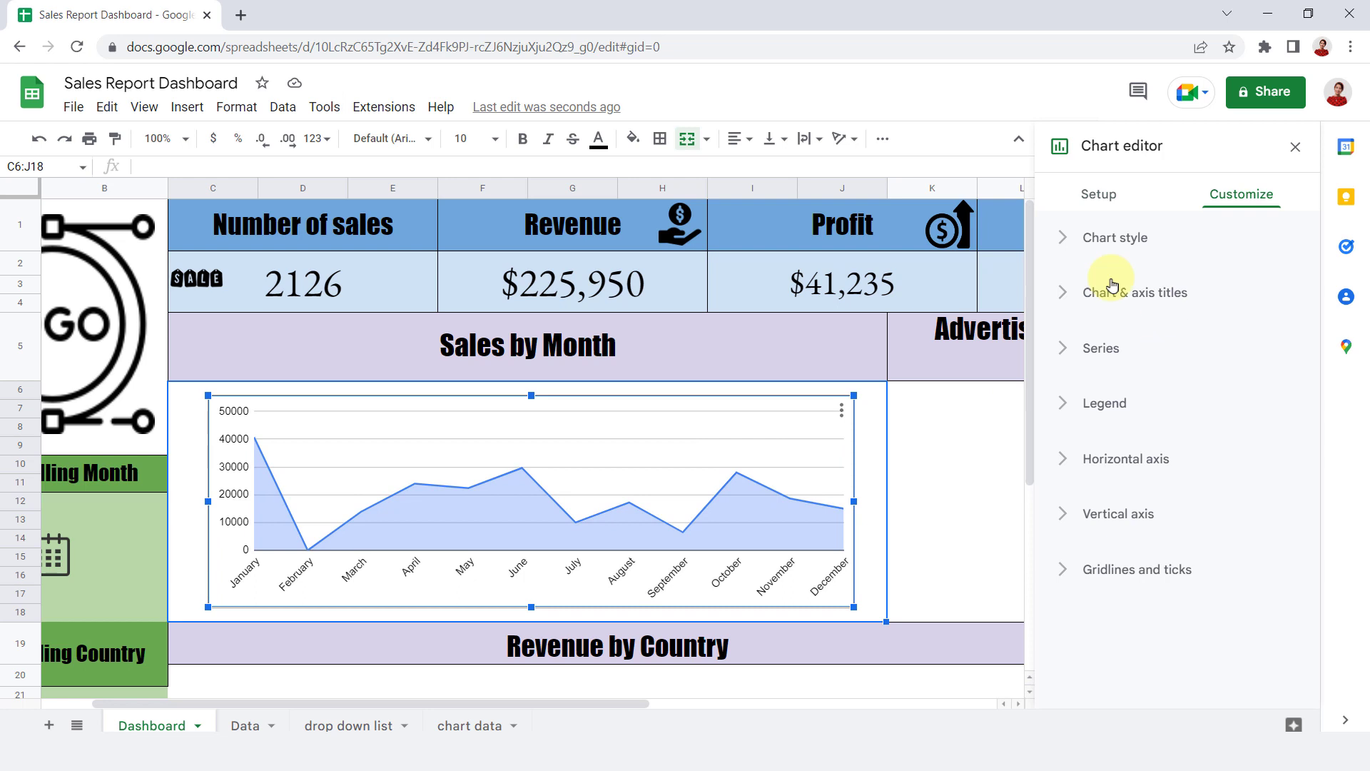
{"action": "left_click", "coordinate": [1096, 240]}
{"action": "left_click", "coordinate": [1088, 310]}
{"action": "left_click", "coordinate": [1105, 358]}
{"action": "left_click", "coordinate": [1101, 389]}
{"action": "left_click", "coordinate": [1099, 431]}
{"action": "scroll", "coordinate": [1071, 422], "scroll_direction": "down", "scroll_amount": 2}
{"action": "left_click", "coordinate": [1060, 368]}
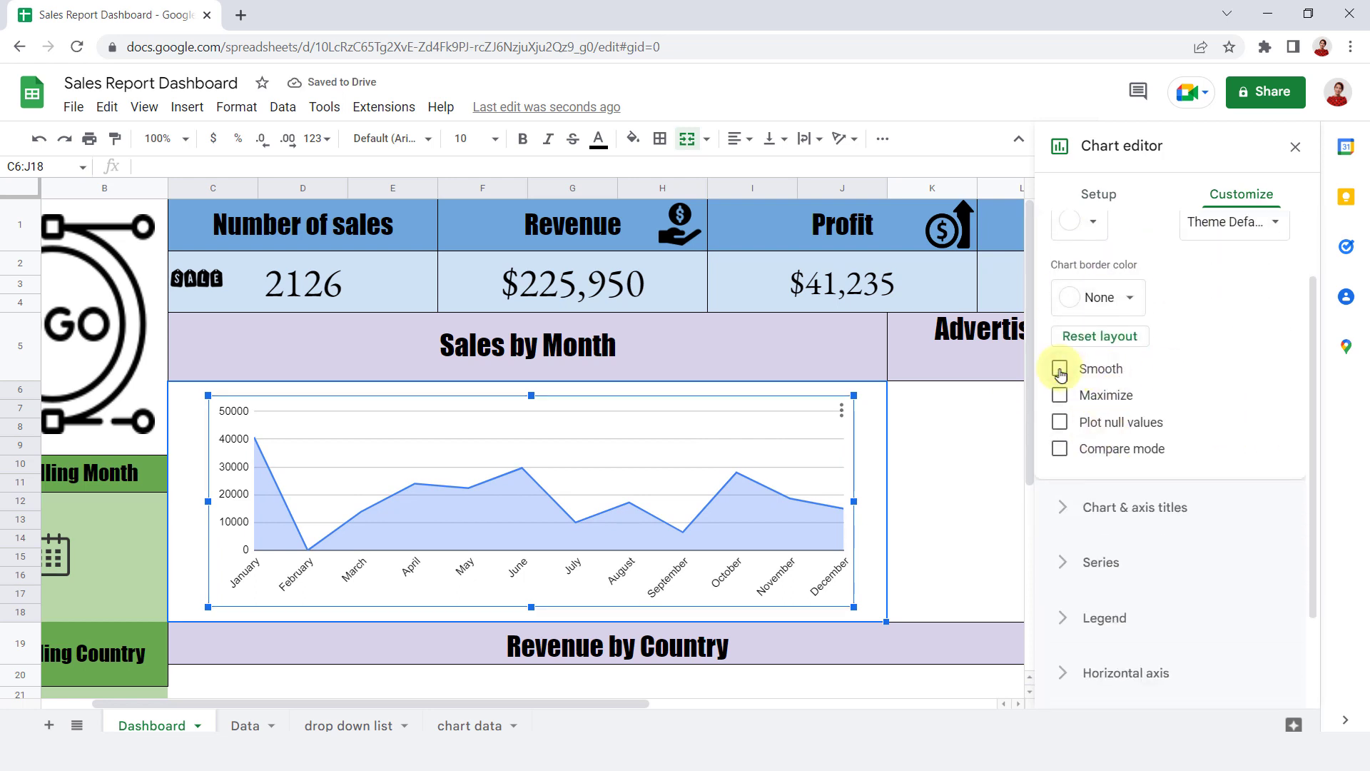
{"action": "left_click", "coordinate": [1060, 396]}
{"action": "left_click", "coordinate": [1060, 395]}
{"action": "left_click", "coordinate": [1059, 395]}
Show data labels on the chart's Revenue series and give them a darker text color.
{"action": "left_click", "coordinate": [1233, 550]}
{"action": "scroll", "coordinate": [1233, 549], "scroll_direction": "down", "scroll_amount": 2}
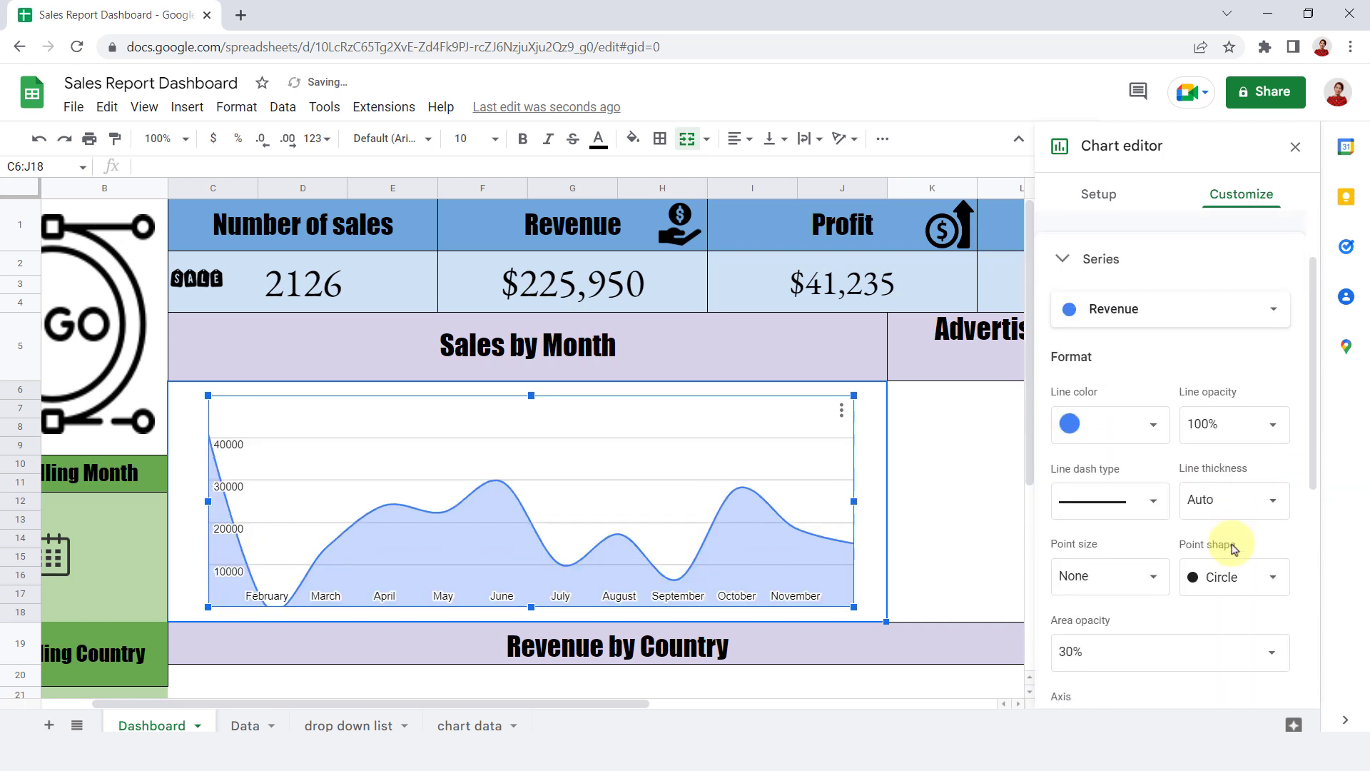
{"action": "scroll", "coordinate": [1141, 532], "scroll_direction": "down", "scroll_amount": 3}
{"action": "left_click", "coordinate": [1089, 557]}
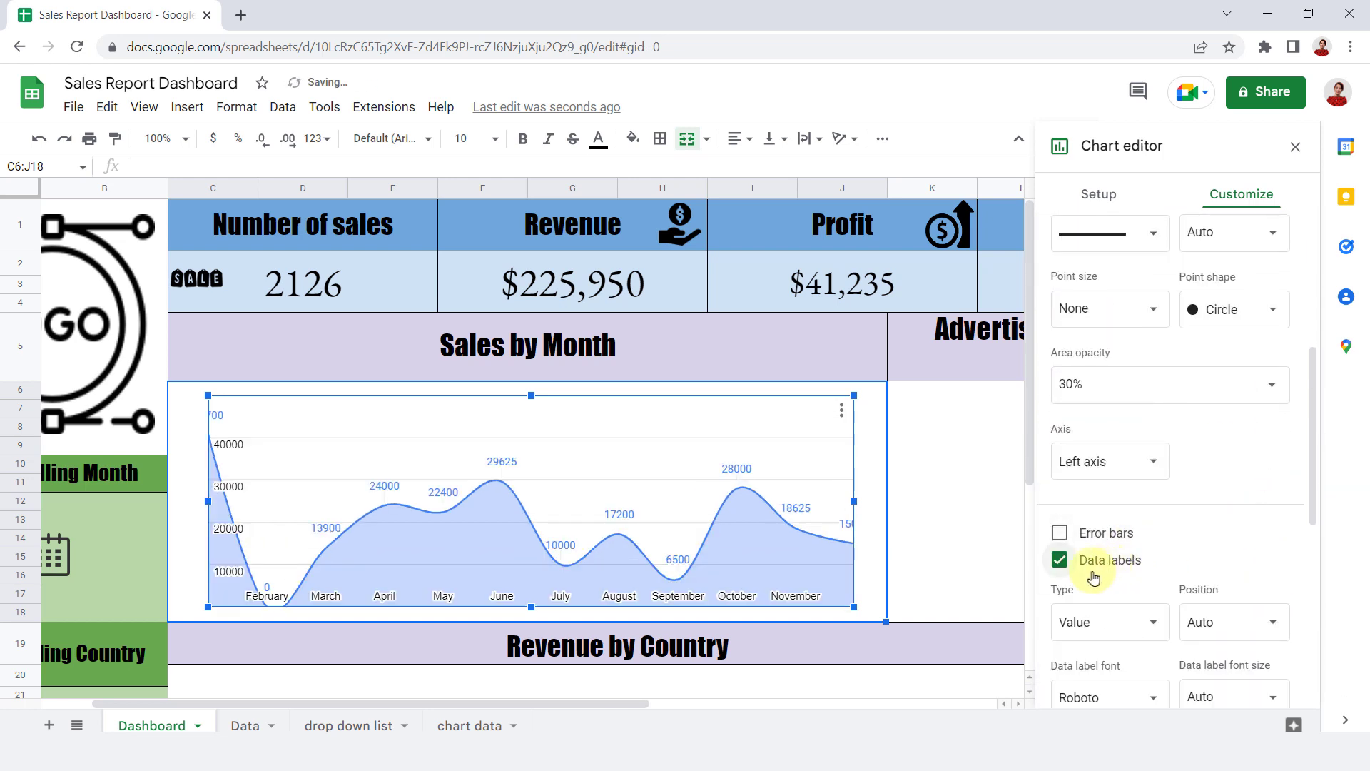
{"action": "scroll", "coordinate": [1142, 567], "scroll_direction": "down", "scroll_amount": 1}
{"action": "scroll", "coordinate": [1186, 560], "scroll_direction": "down", "scroll_amount": 3}
{"action": "left_click", "coordinate": [1225, 511]}
{"action": "left_click", "coordinate": [1206, 367]}
Turn off the major gridlines of the chart's vertical axis and close the chart editor.
{"action": "scroll", "coordinate": [1218, 446], "scroll_direction": "down", "scroll_amount": 3}
{"action": "left_click", "coordinate": [1199, 497]}
{"action": "left_click", "coordinate": [1135, 665]}
{"action": "left_click", "coordinate": [1135, 469]}
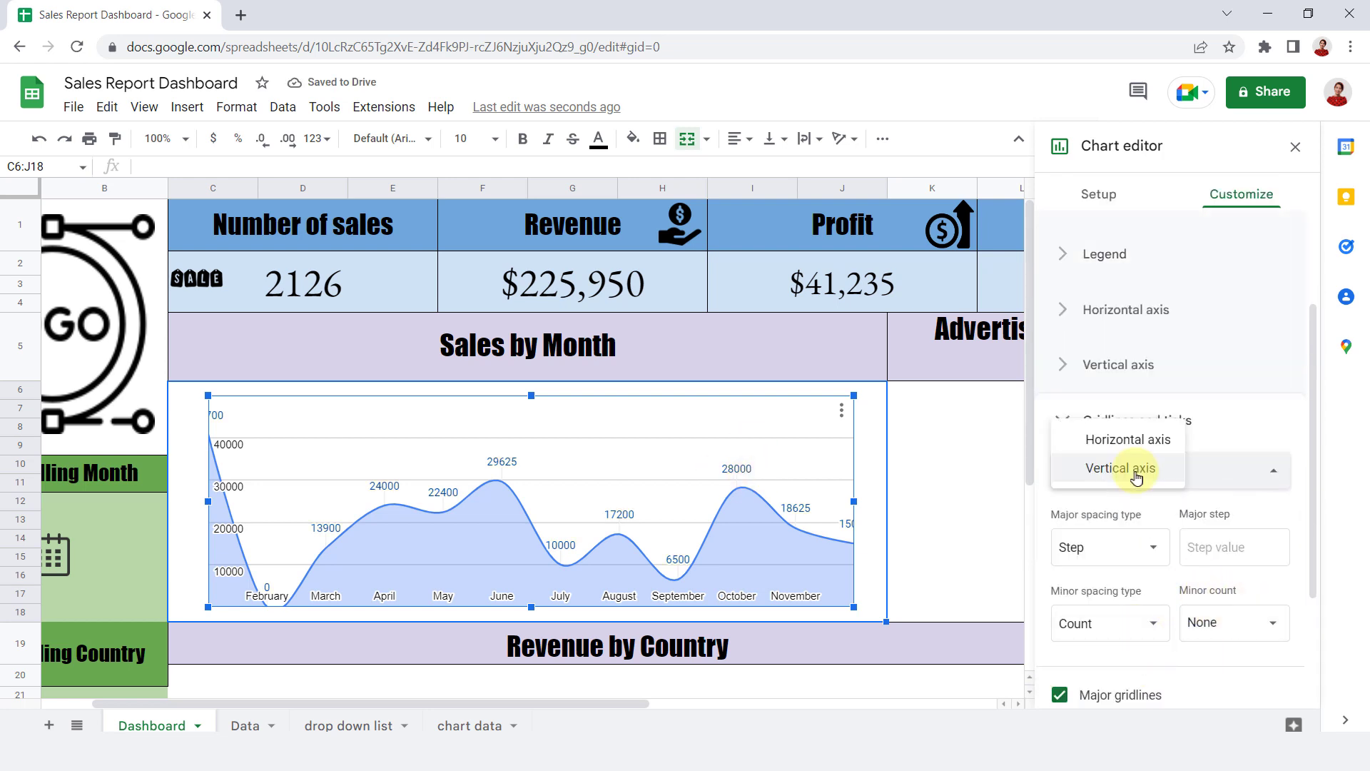
{"action": "left_click", "coordinate": [1131, 441]}
{"action": "left_click", "coordinate": [1099, 621]}
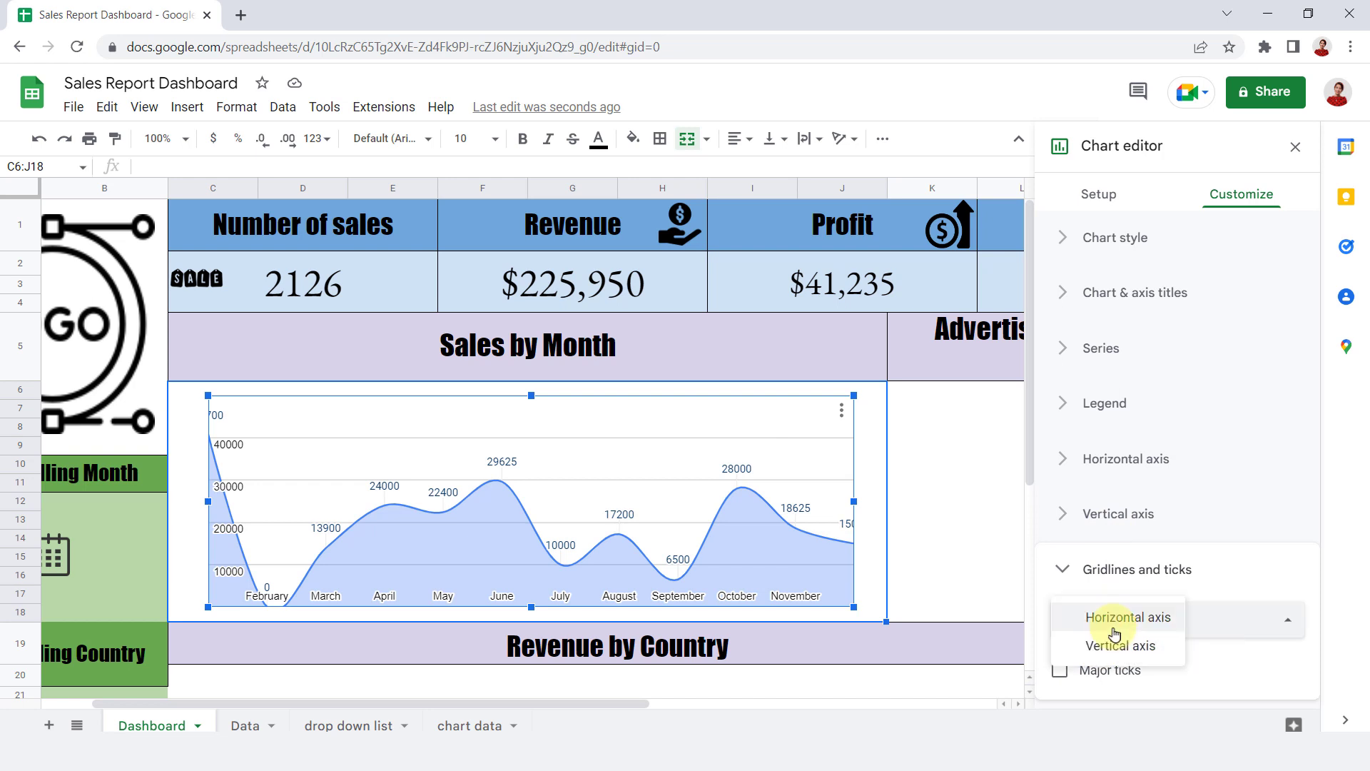
{"action": "left_click", "coordinate": [1114, 649]}
{"action": "scroll", "coordinate": [1135, 614], "scroll_direction": "down", "scroll_amount": 3}
{"action": "left_click", "coordinate": [1060, 592]}
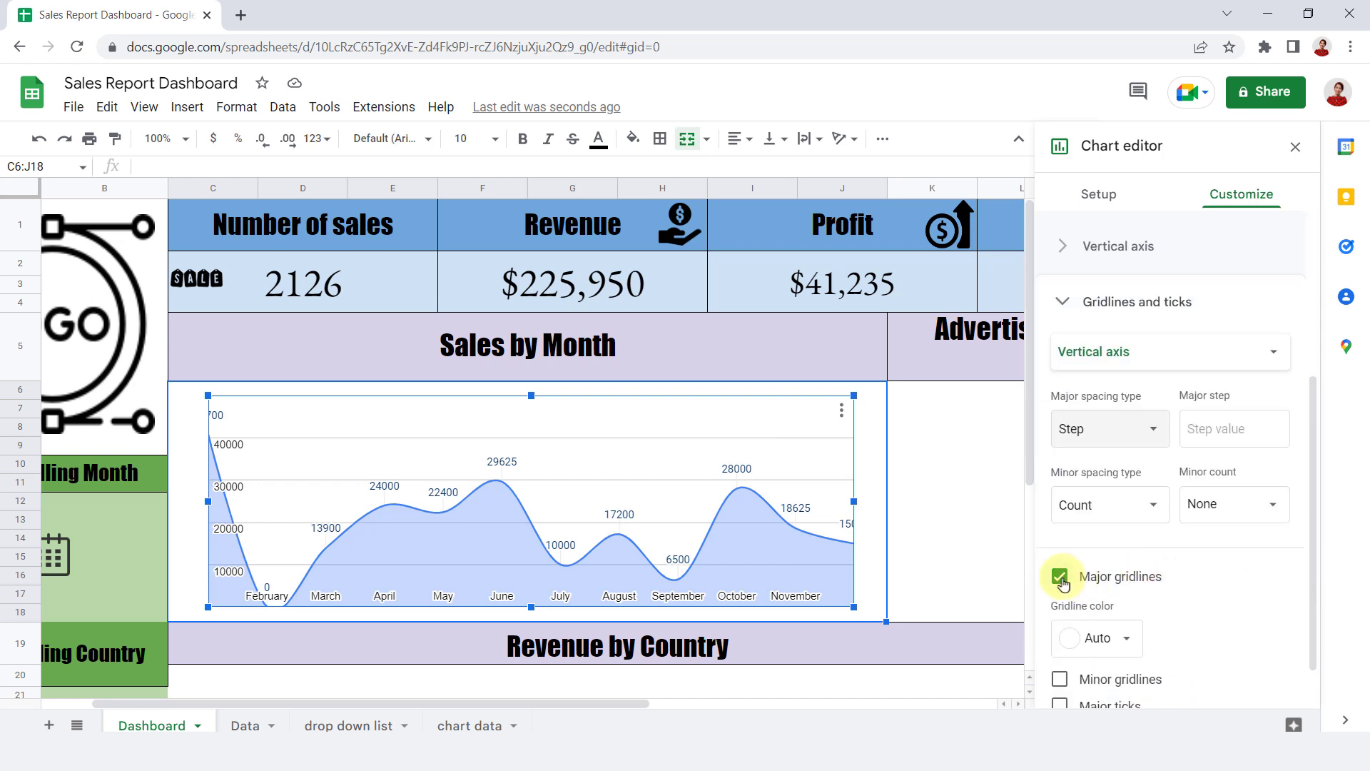
{"action": "left_click", "coordinate": [1295, 147]}
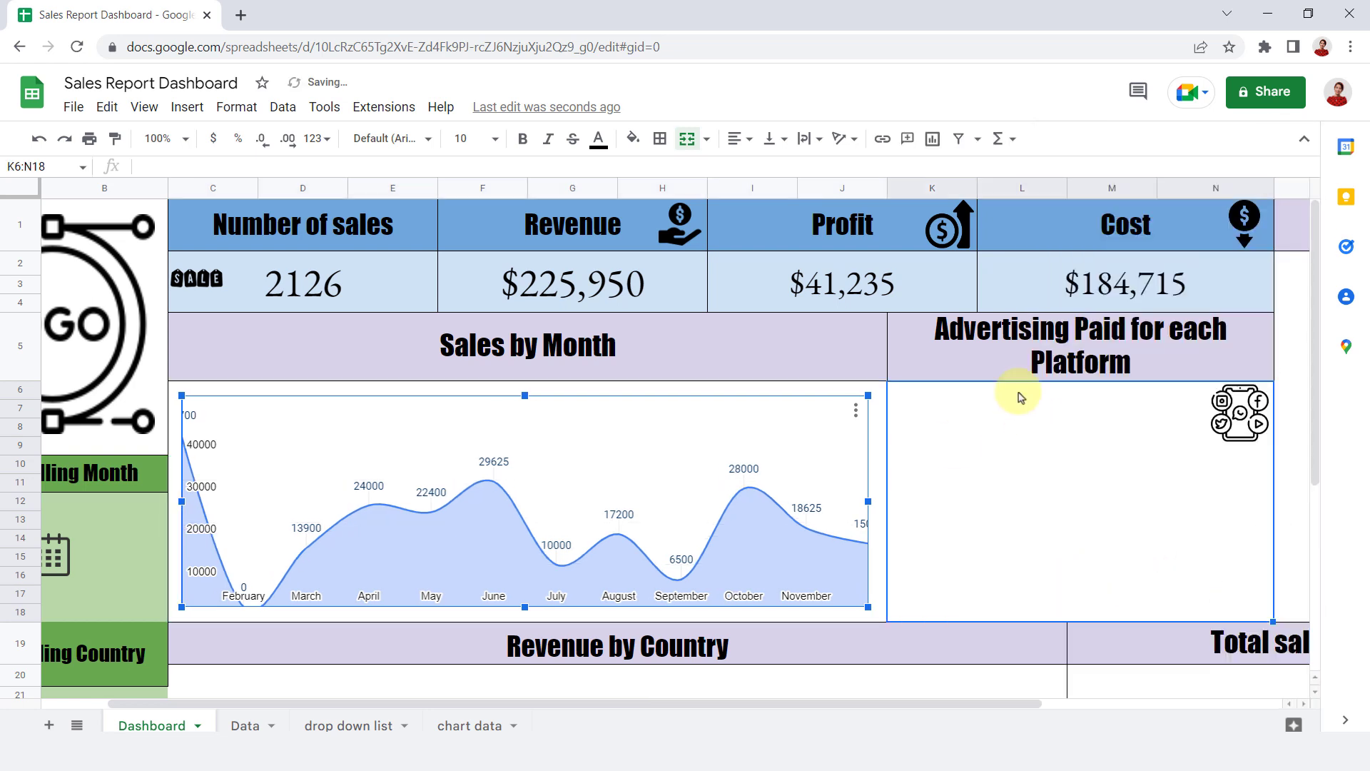
Enter the headers Advertising in D1 and Paid in E1 of the chart data sheet.
{"action": "left_click", "coordinate": [1075, 471]}
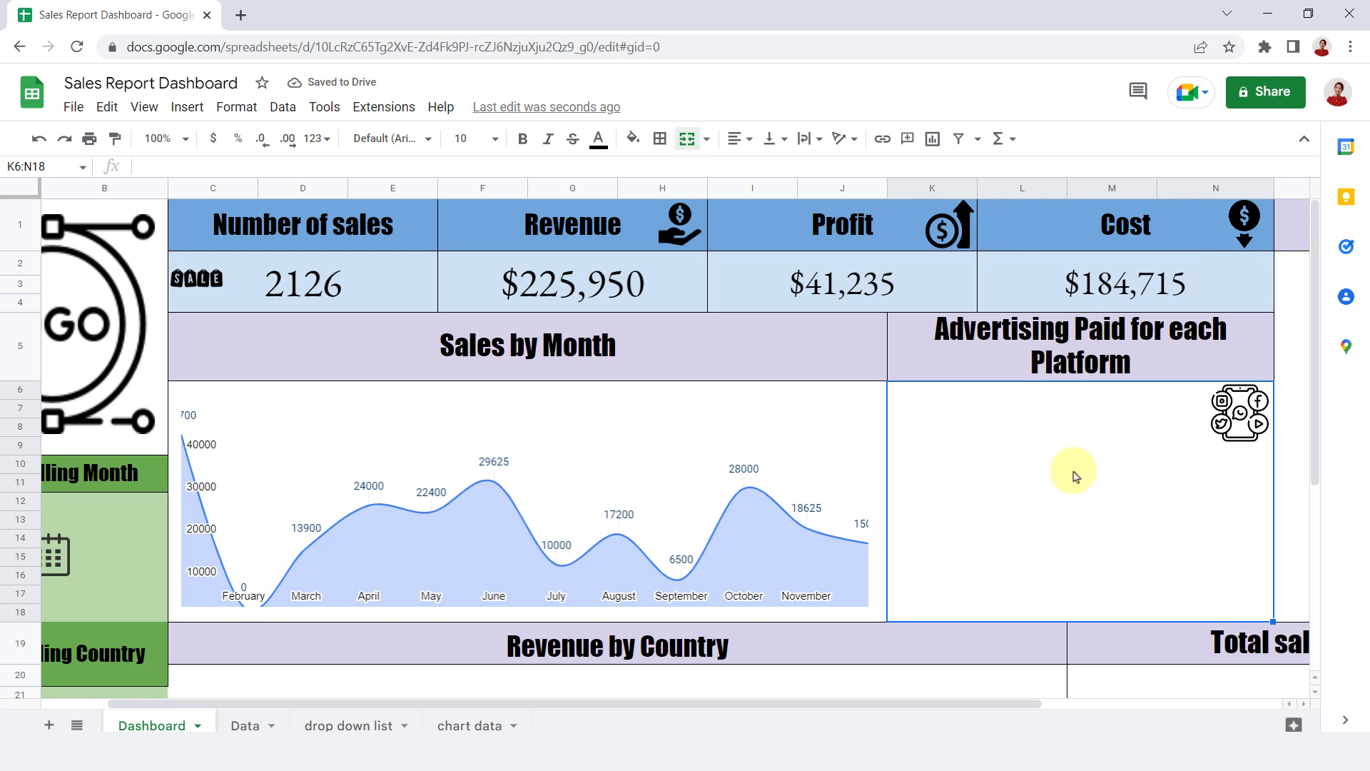
{"action": "left_click", "coordinate": [456, 726]}
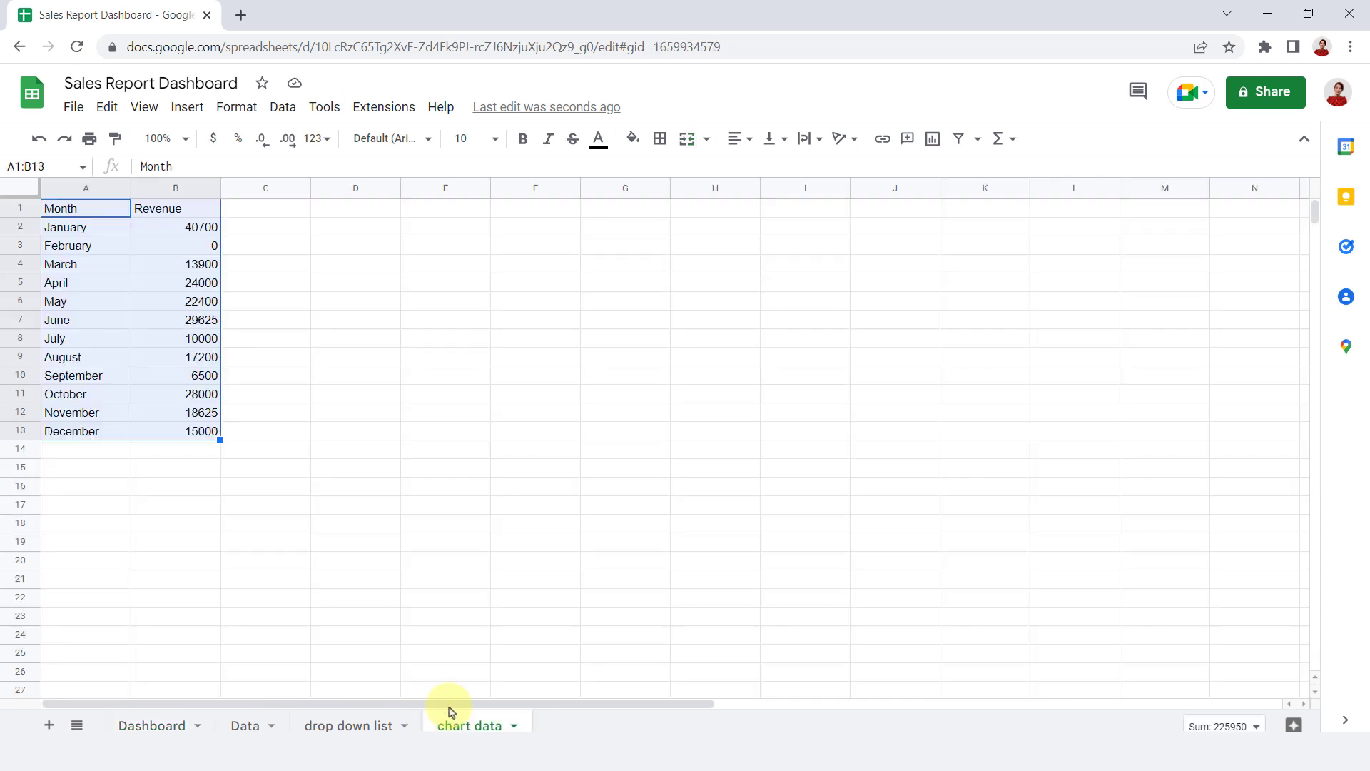
{"action": "left_click", "coordinate": [328, 212]}
{"action": "type", "text": "Advertising"}
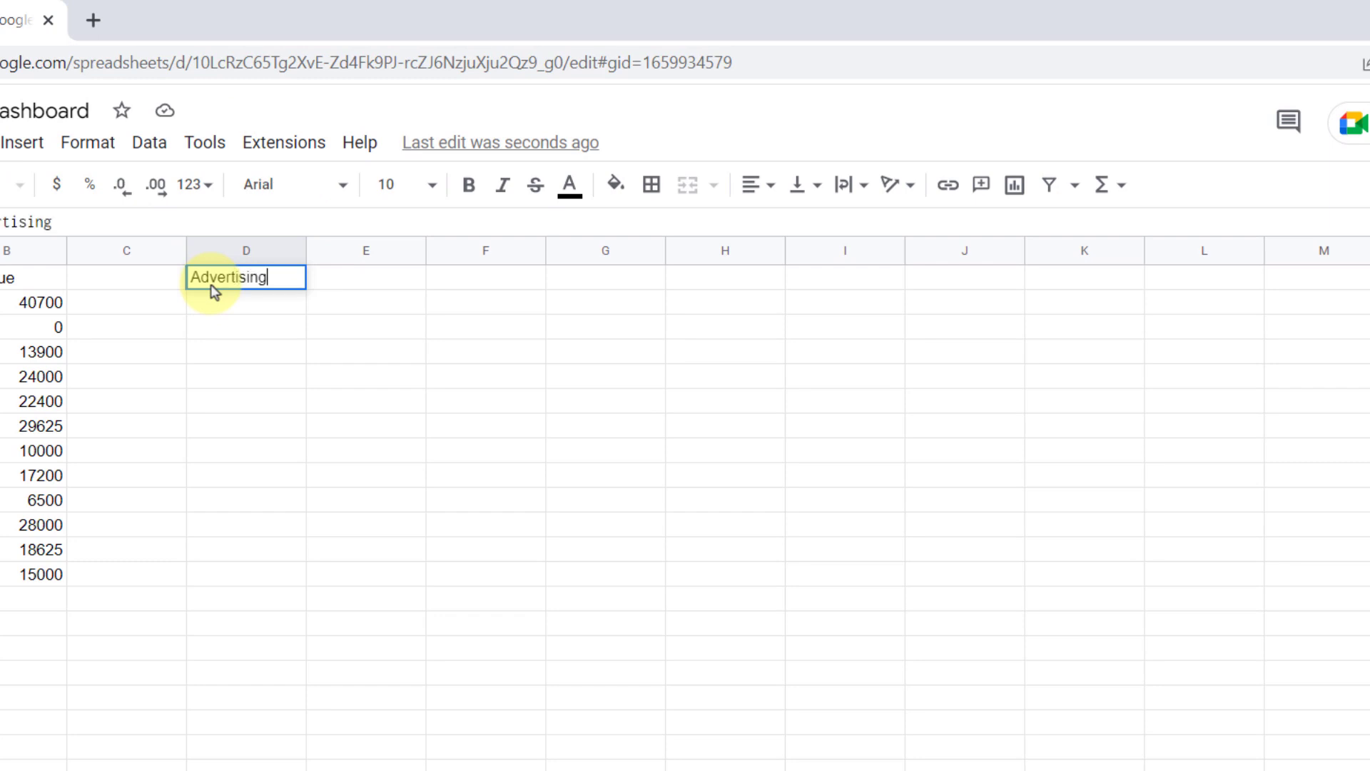
{"action": "key", "text": "Tab"}
{"action": "type", "text": "Paid"}
{"action": "key", "text": "Return"}
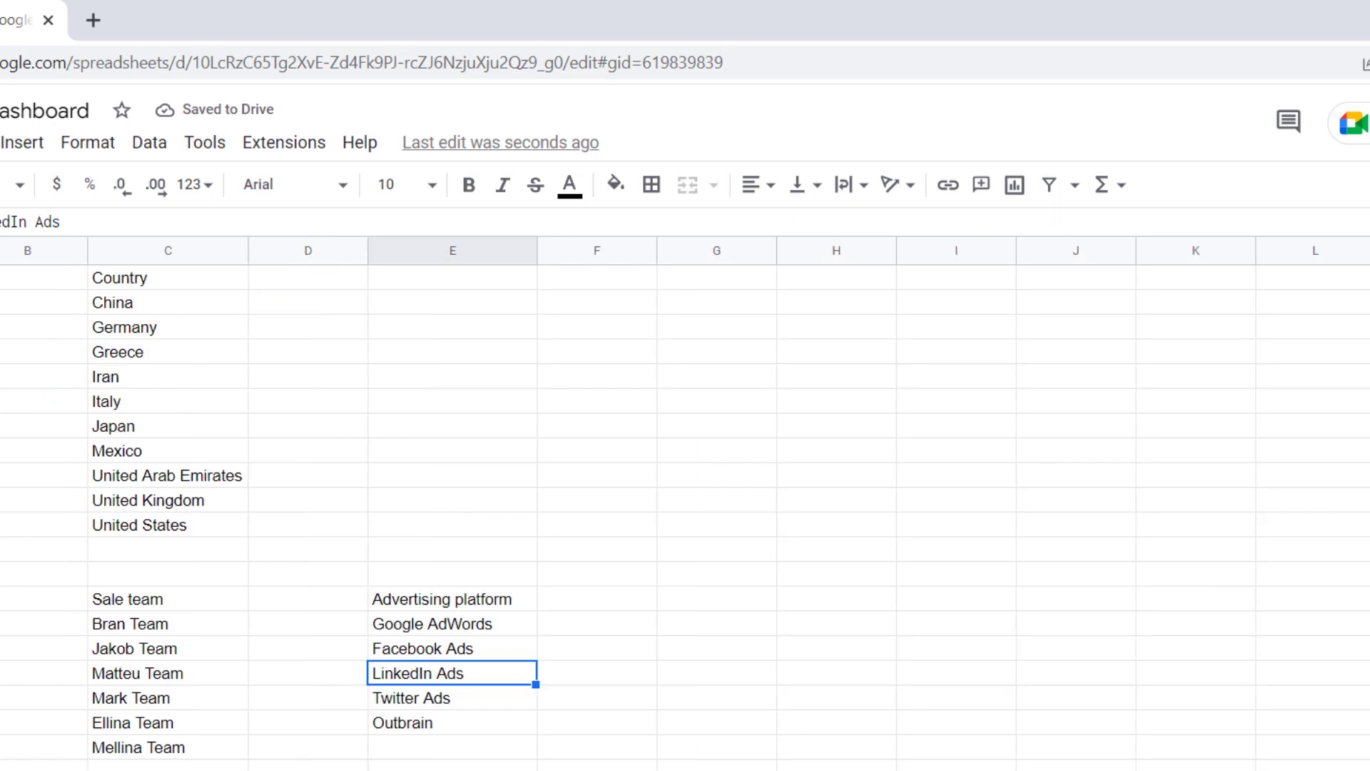
Copy the five advertising platform names from the drop down list sheet to D2 of the chart data sheet and widen column D.
{"action": "left_click_drag", "start_coordinate": [392, 622], "coordinate": [402, 724]}
{"action": "right_click", "coordinate": [402, 723]}
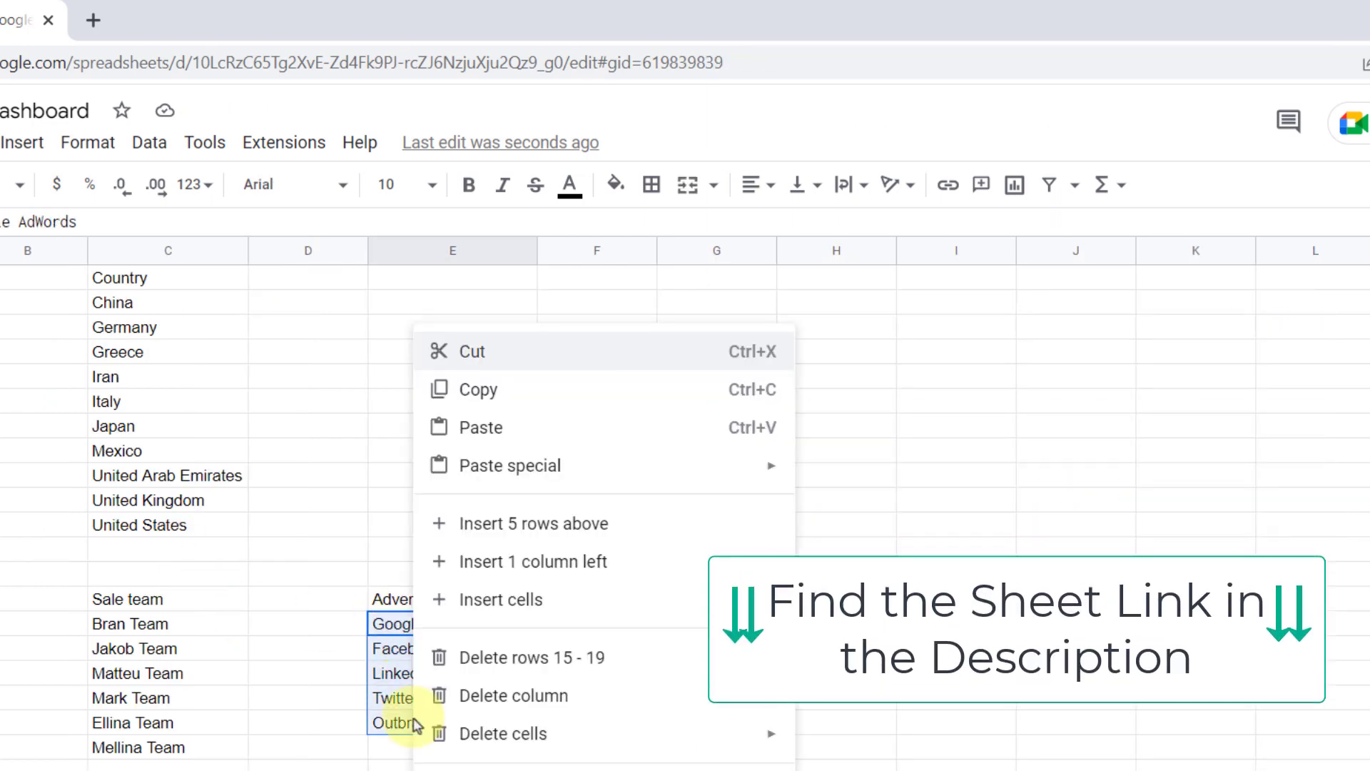
{"action": "left_click", "coordinate": [522, 391]}
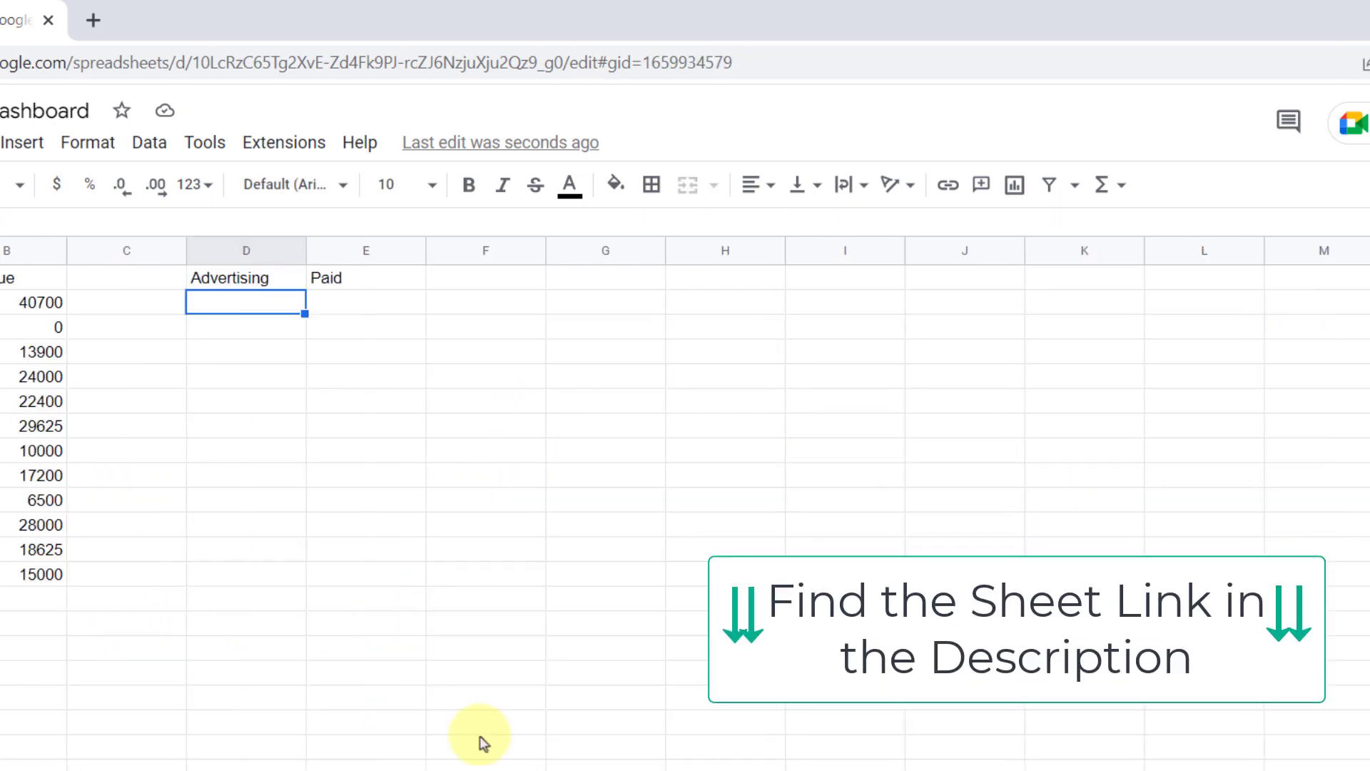
{"action": "right_click", "coordinate": [243, 296]}
{"action": "left_click", "coordinate": [330, 404]}
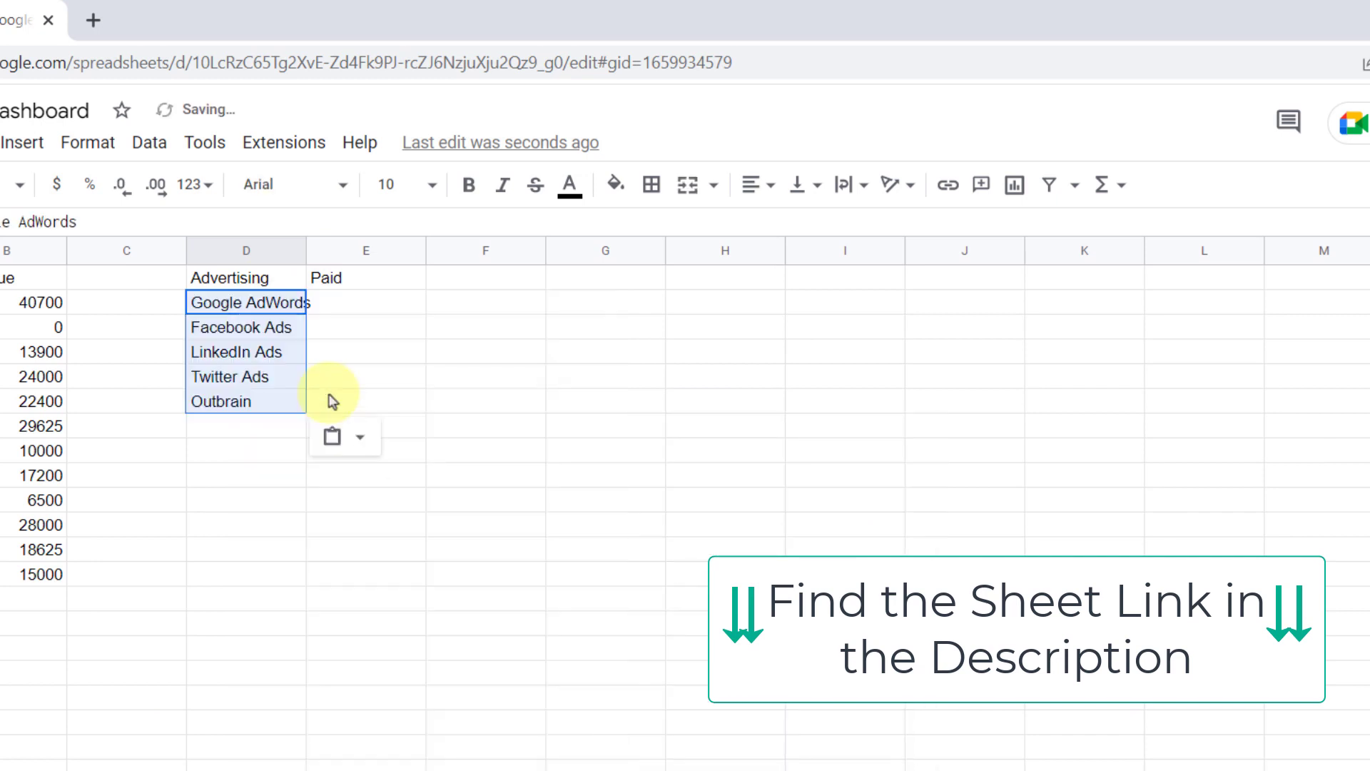
{"action": "left_click_drag", "start_coordinate": [306, 250], "coordinate": [325, 250]}
Enter the formula =sumif(Data!K:K,D2,Data!L:L) in E2 to total the amount paid for Google AdWords.
{"action": "left_click", "coordinate": [385, 308]}
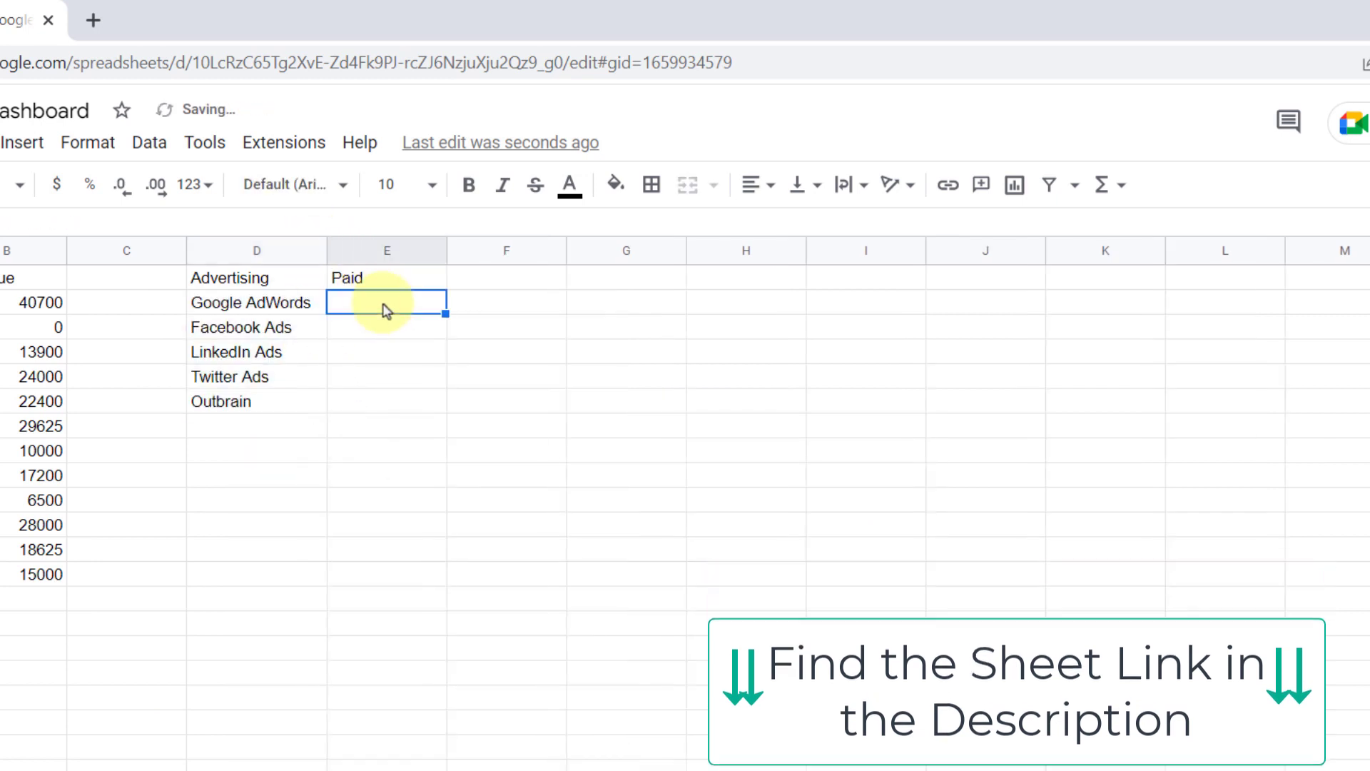
{"action": "type", "text": "="}
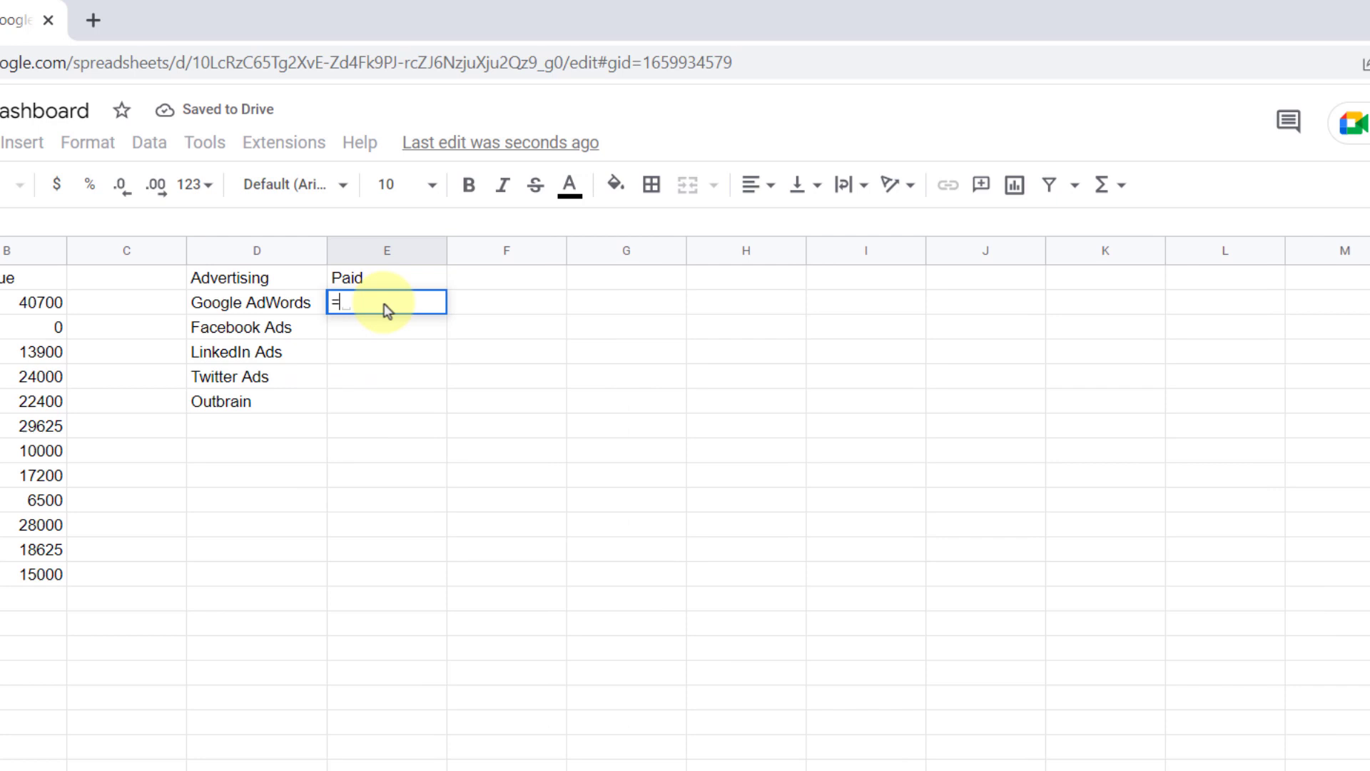
{"action": "type", "text": "sum"}
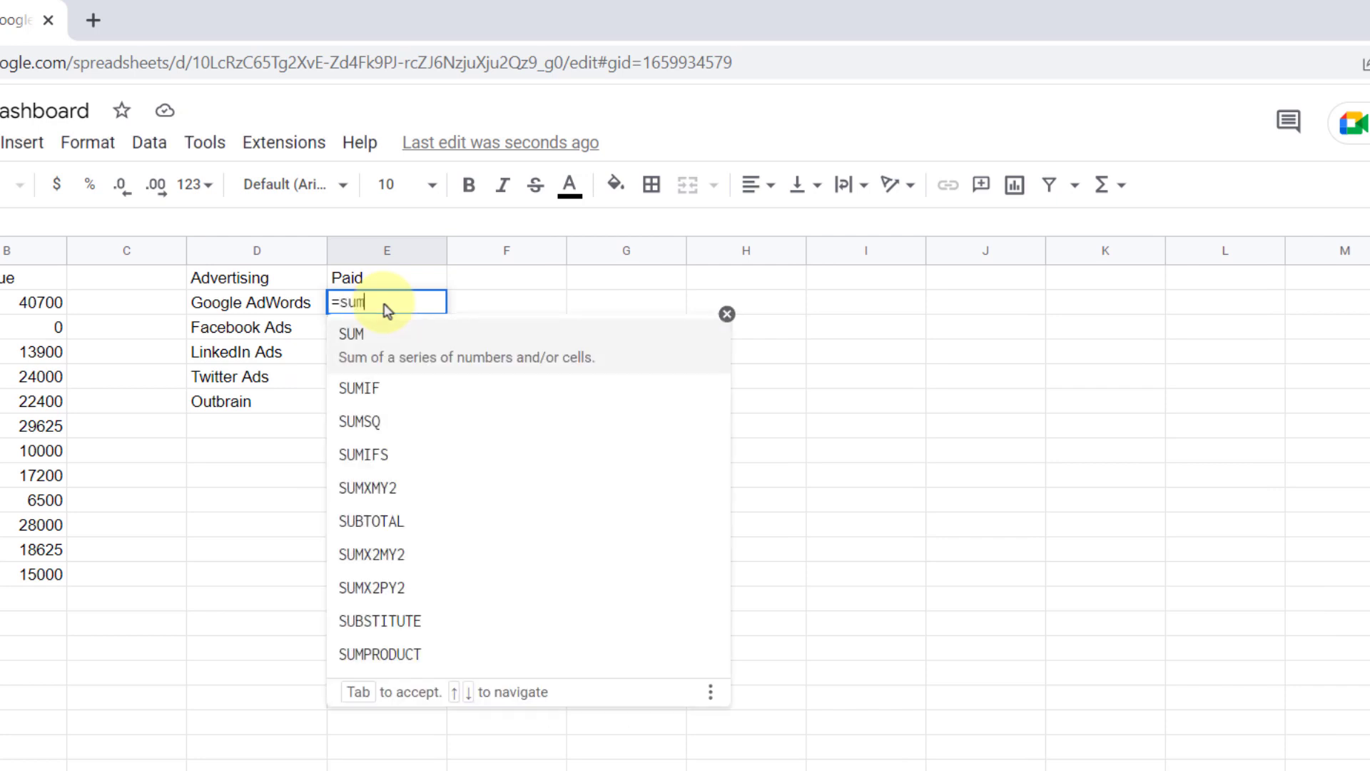
{"action": "type", "text": "if("}
{"action": "left_click", "coordinate": [57, 770]}
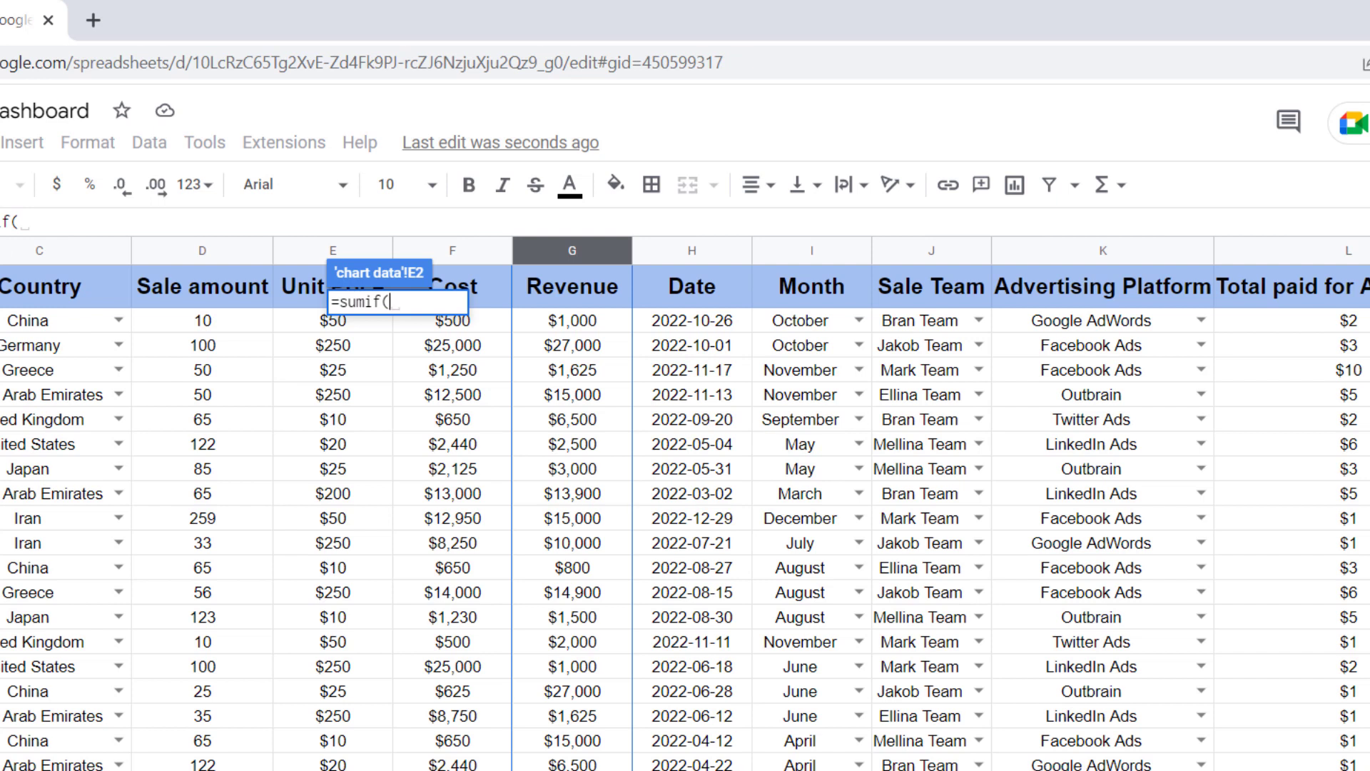
{"action": "left_click", "coordinate": [1131, 251]}
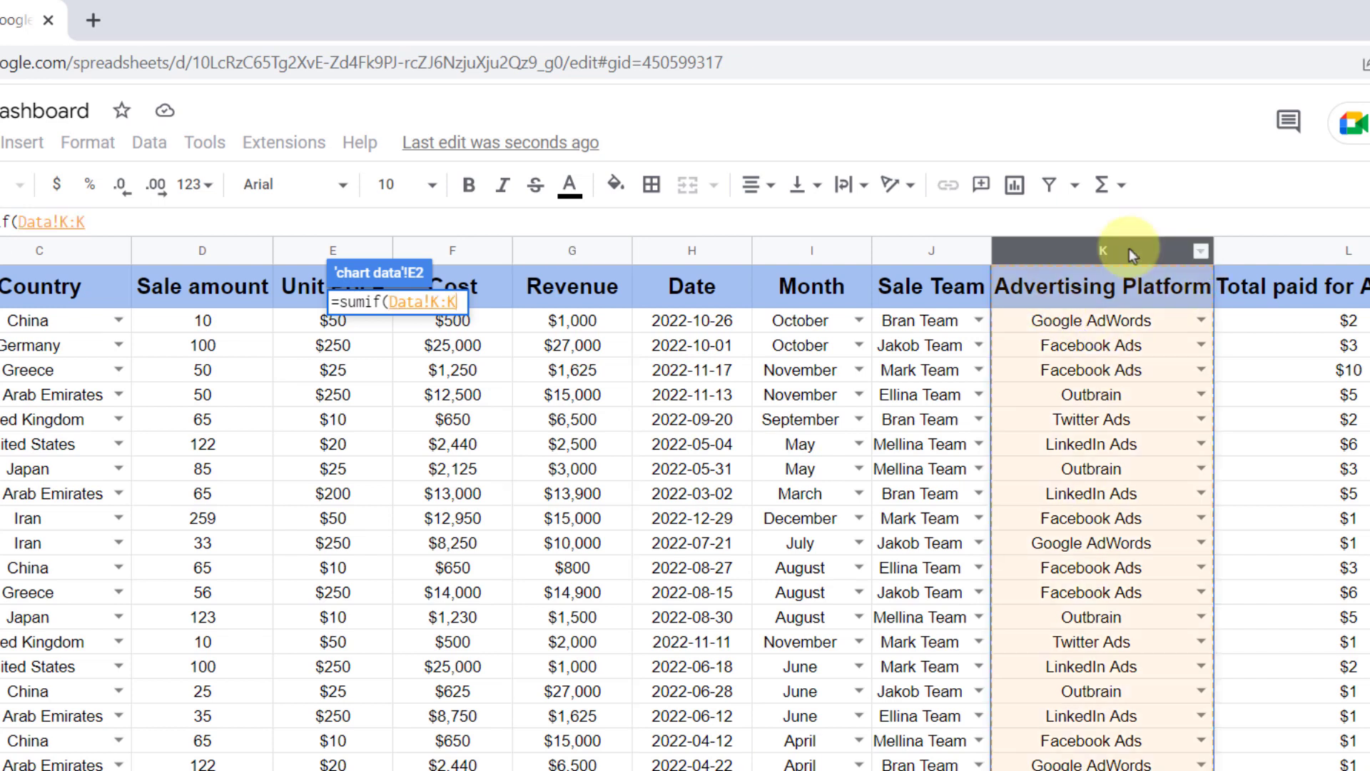
{"action": "type", "text": ","}
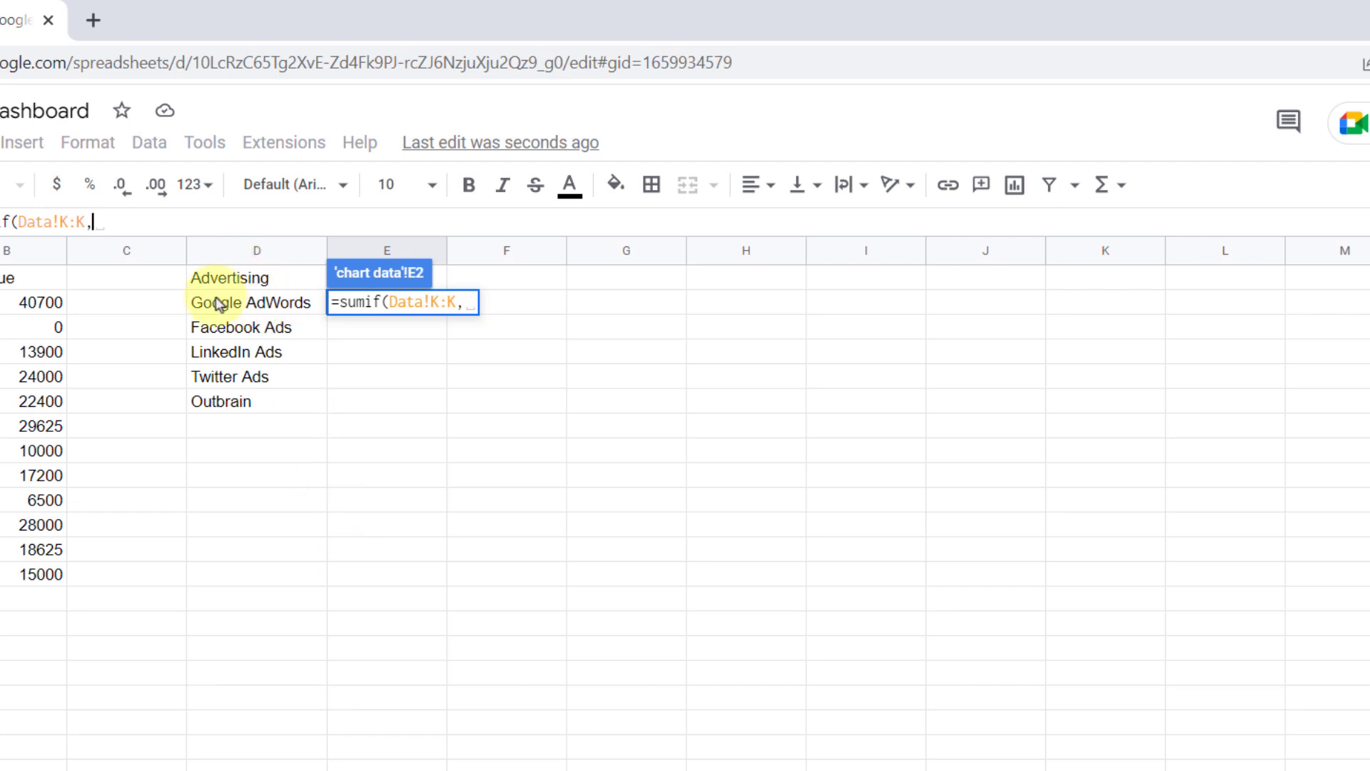
{"action": "left_click", "coordinate": [297, 308]}
{"action": "type", "text": ","}
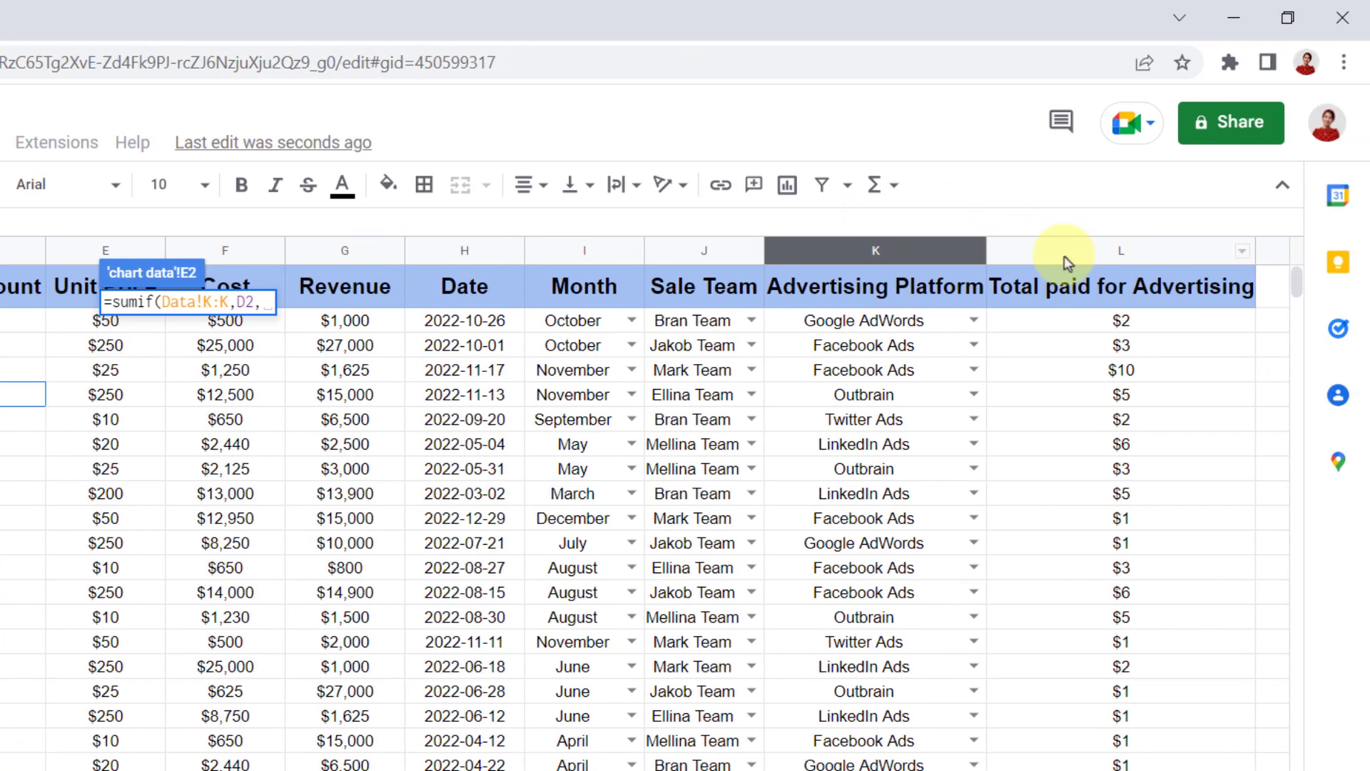
{"action": "left_click", "coordinate": [1064, 256]}
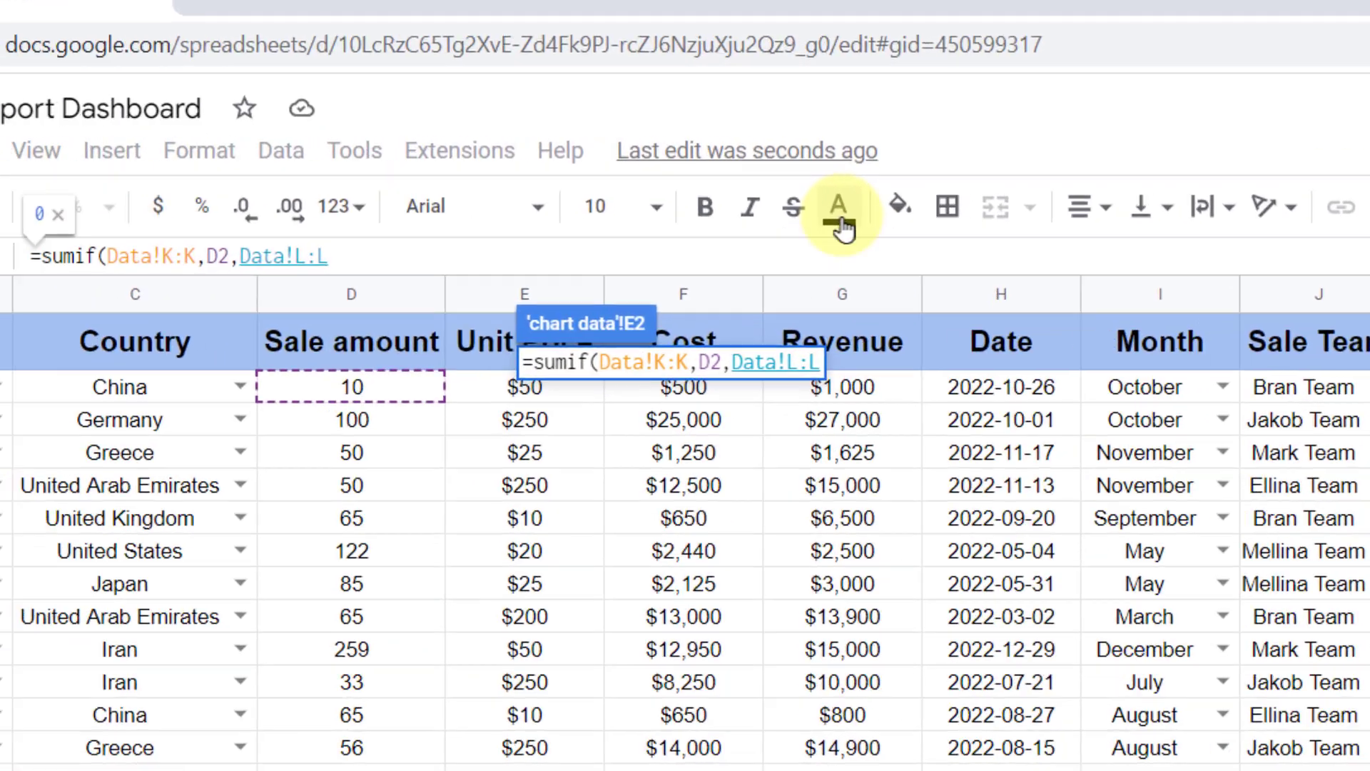
{"action": "type", "text": ")"}
{"action": "key", "text": "Return"}
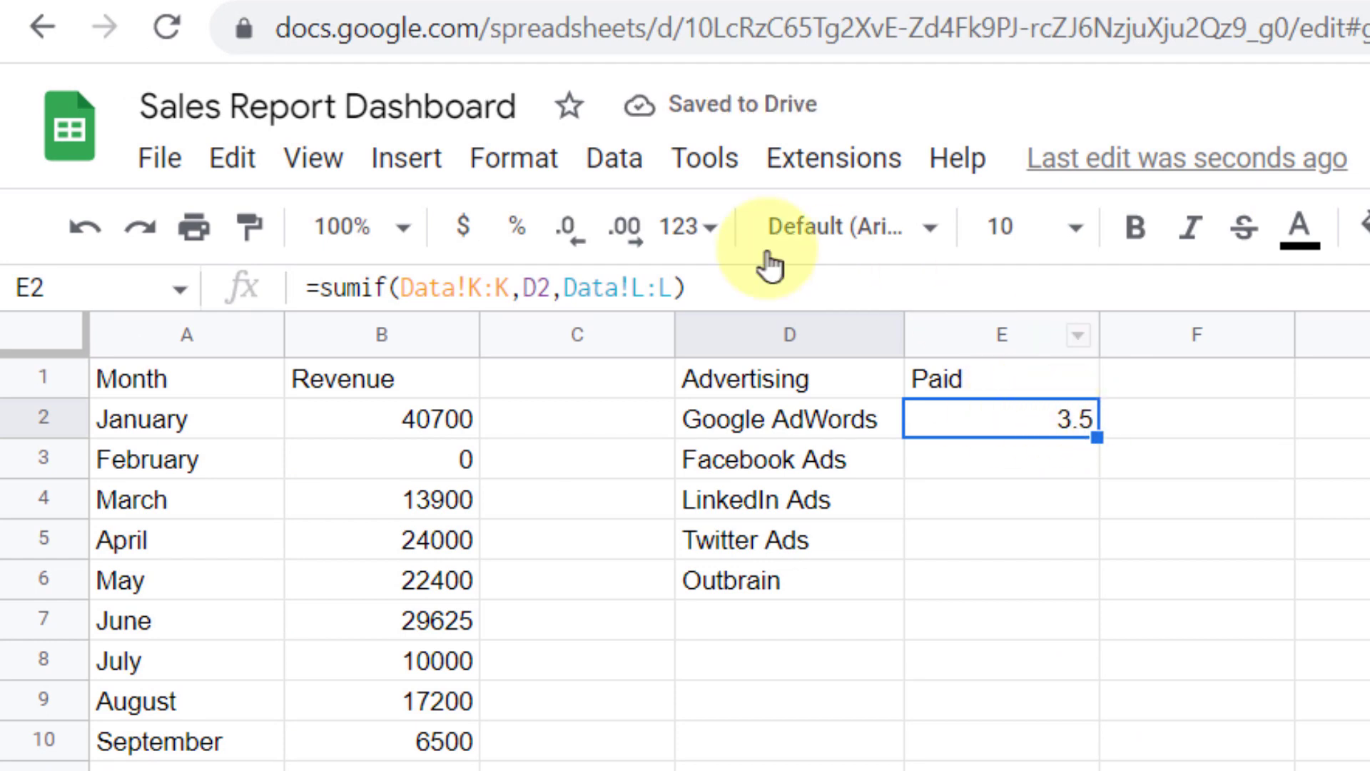
Format E2 as dollar currency with one decimal place and fill its formula down to E6.
{"action": "left_click", "coordinate": [462, 227]}
{"action": "left_click", "coordinate": [600, 237]}
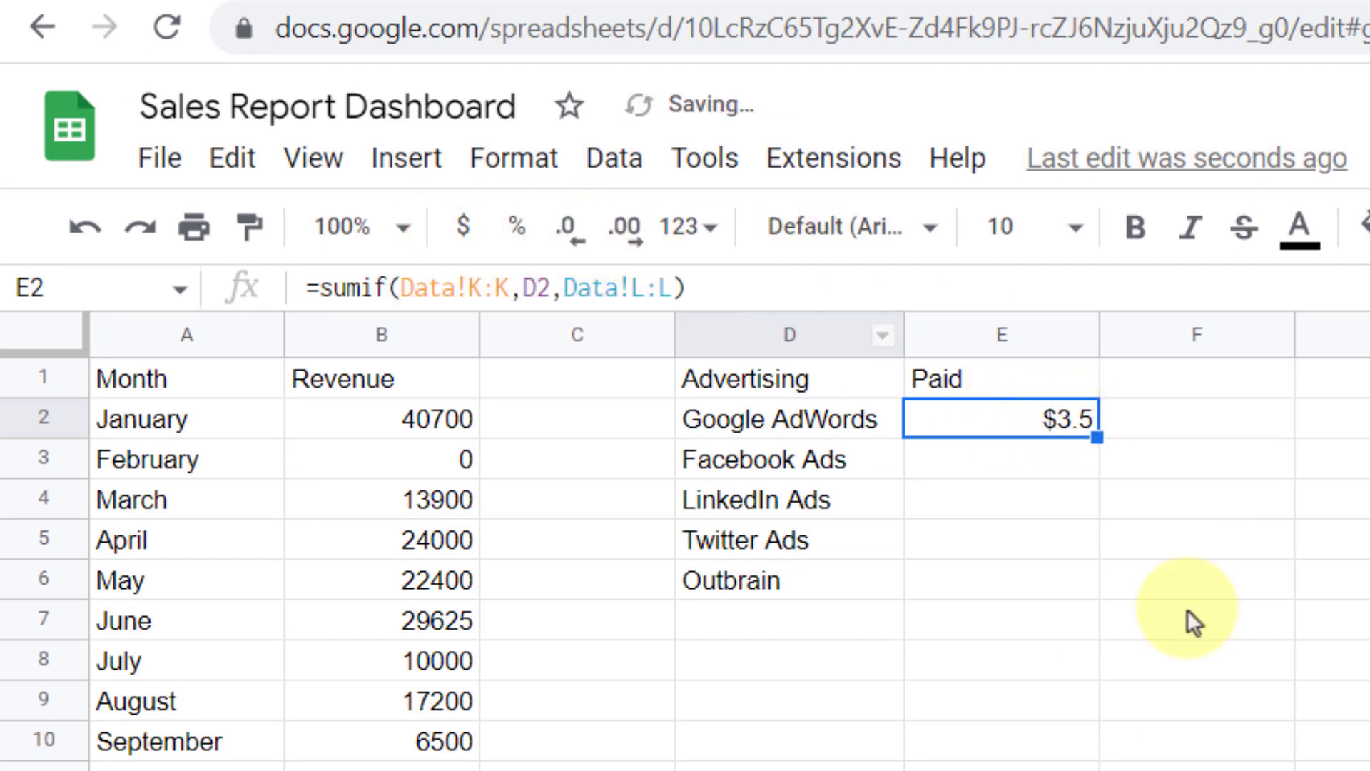
{"action": "left_click_drag", "start_coordinate": [1097, 438], "coordinate": [1096, 598]}
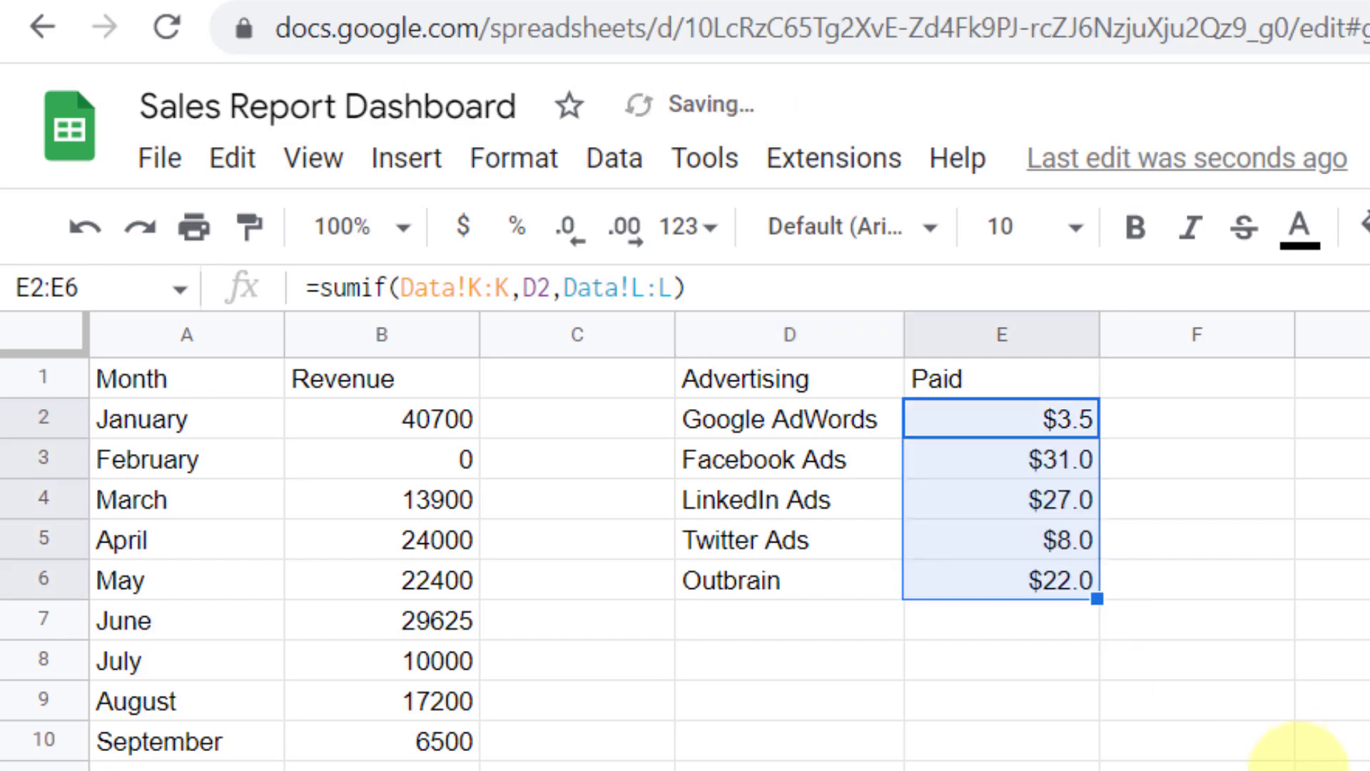
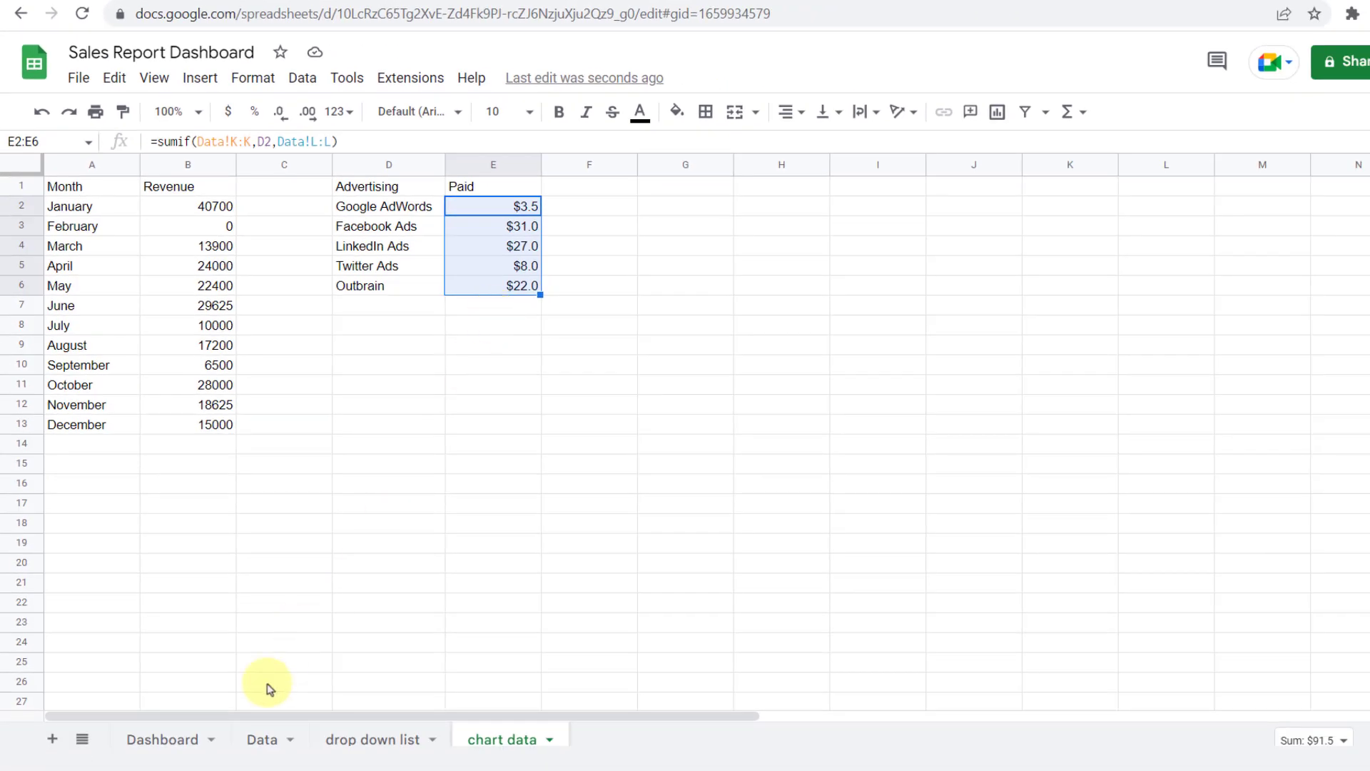
Insert a chart on the Dashboard sheet for the Advertising Paid for each Platform section and make it a bar chart.
{"action": "left_click", "coordinate": [163, 737]}
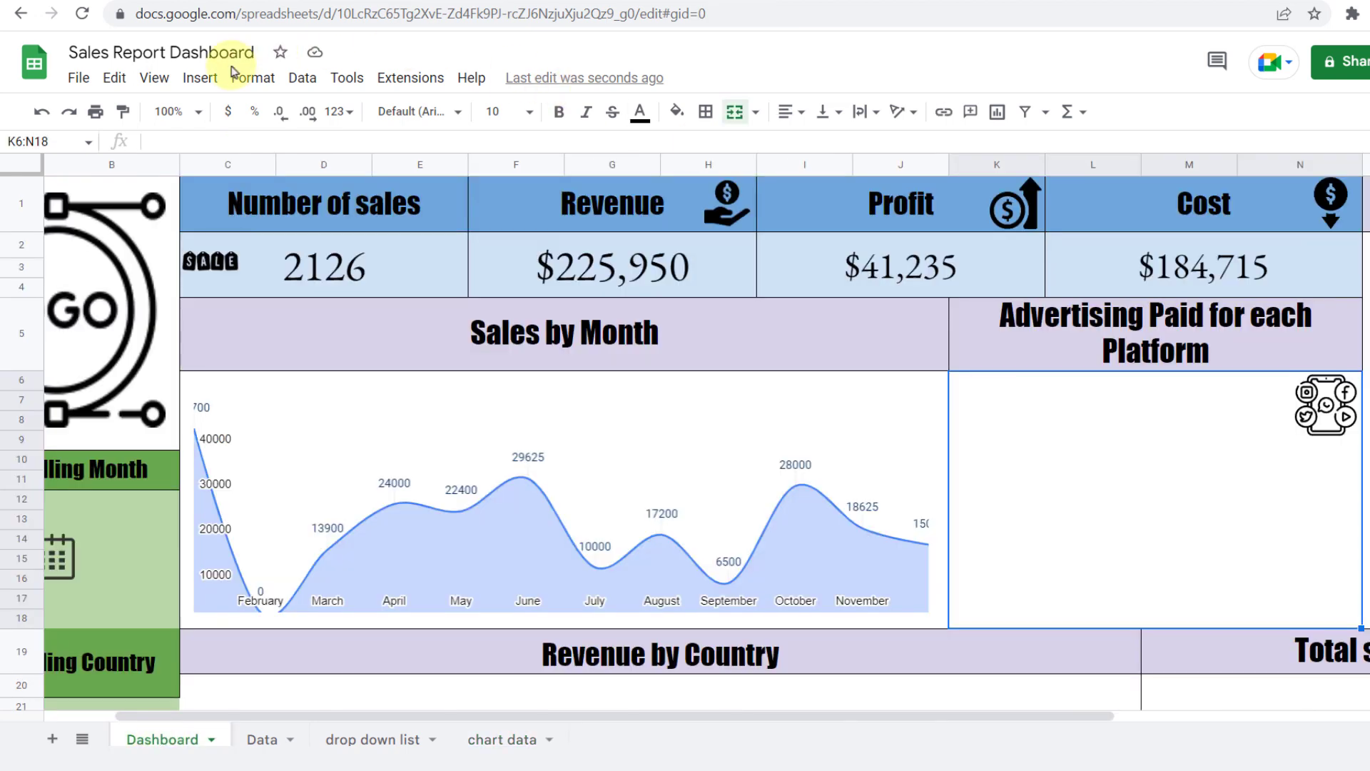
{"action": "left_click", "coordinate": [205, 86]}
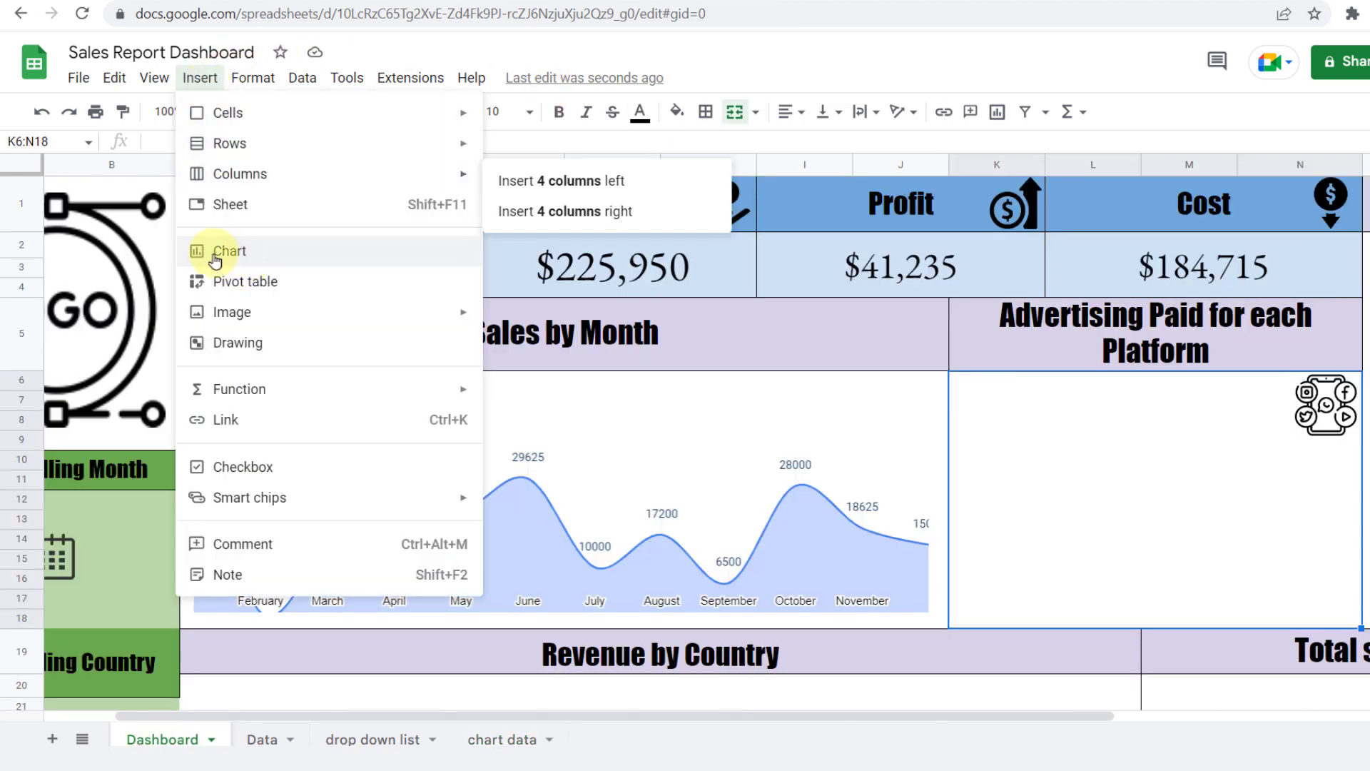
{"action": "left_click", "coordinate": [286, 254]}
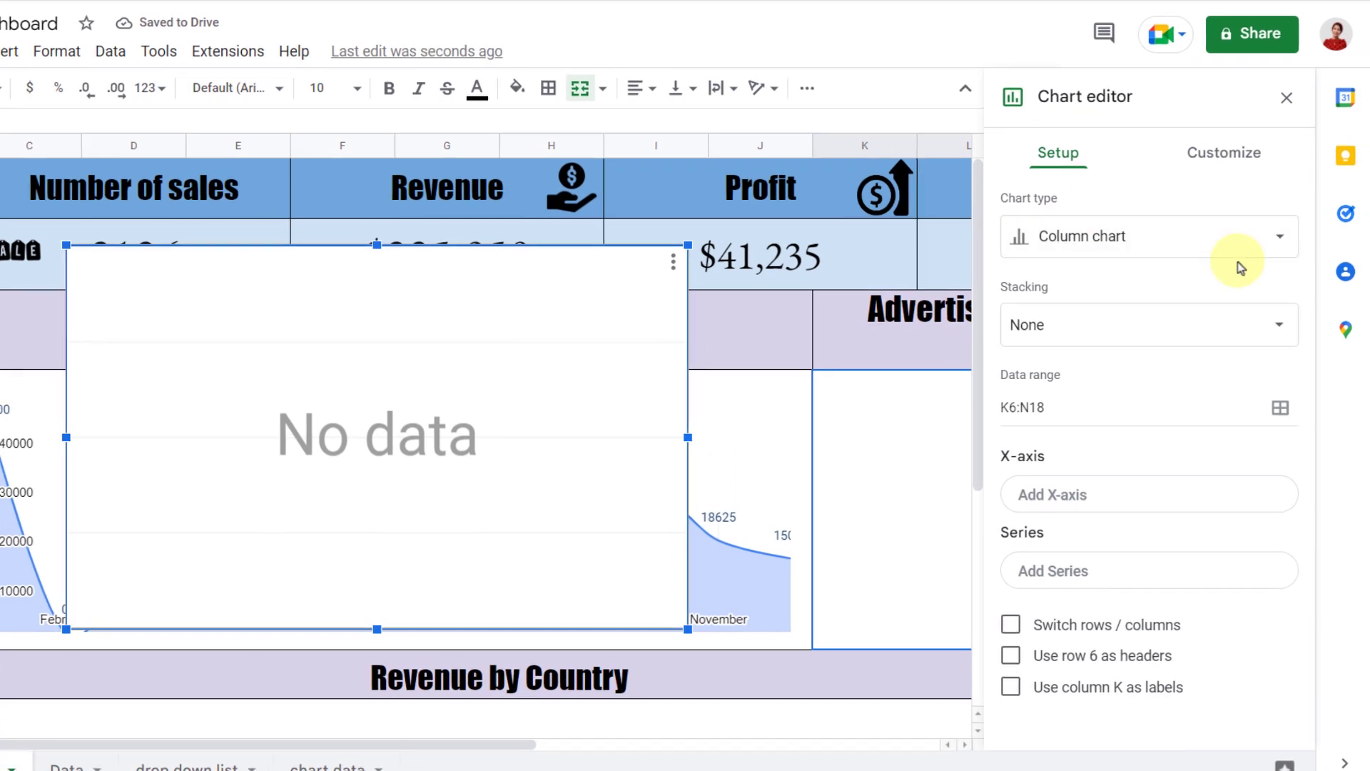
{"action": "left_click", "coordinate": [1341, 250]}
{"action": "left_click", "coordinate": [1061, 682]}
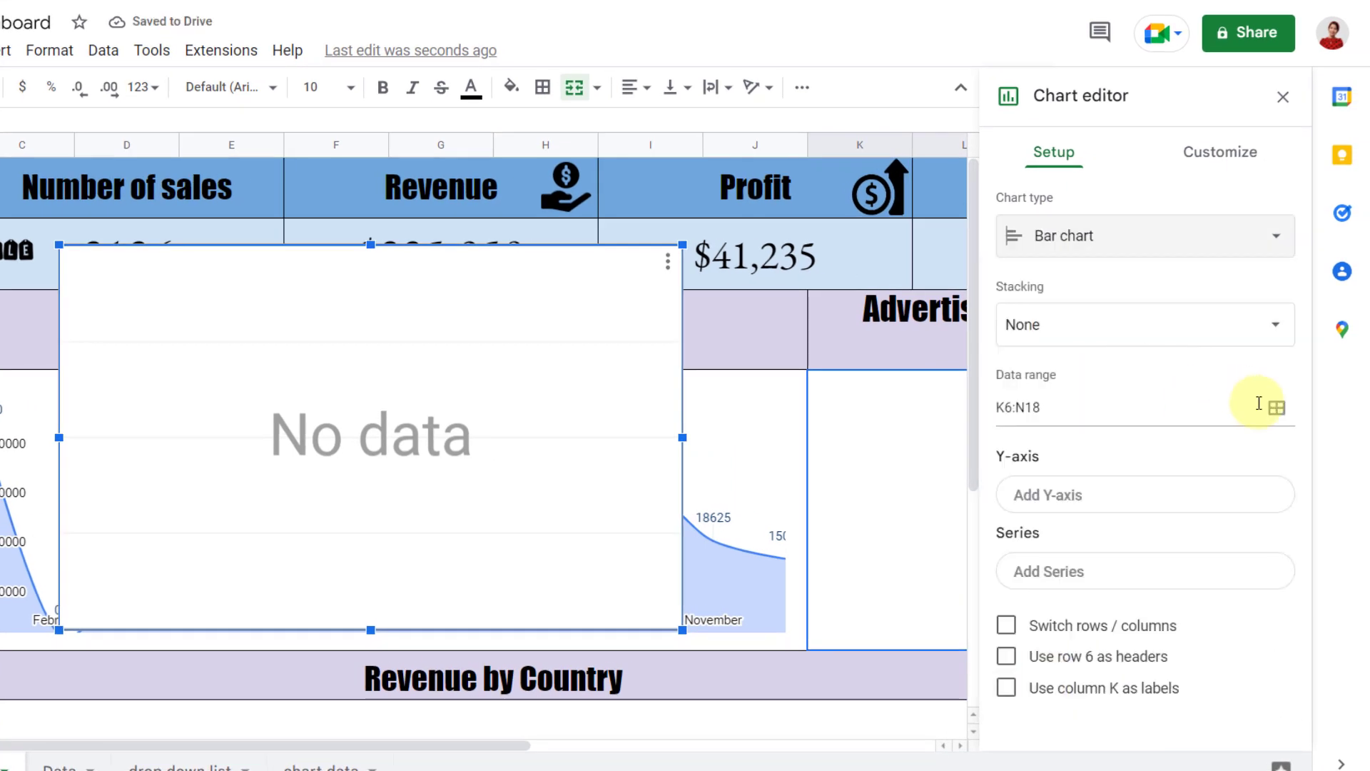
Set the bar chart's data range to 'chart data'!D2:E6 and open its chart style settings.
{"action": "left_click", "coordinate": [1206, 403]}
{"action": "left_click_drag", "start_coordinate": [622, 258], "coordinate": [367, 235]}
{"action": "key", "text": "BackSpace"}
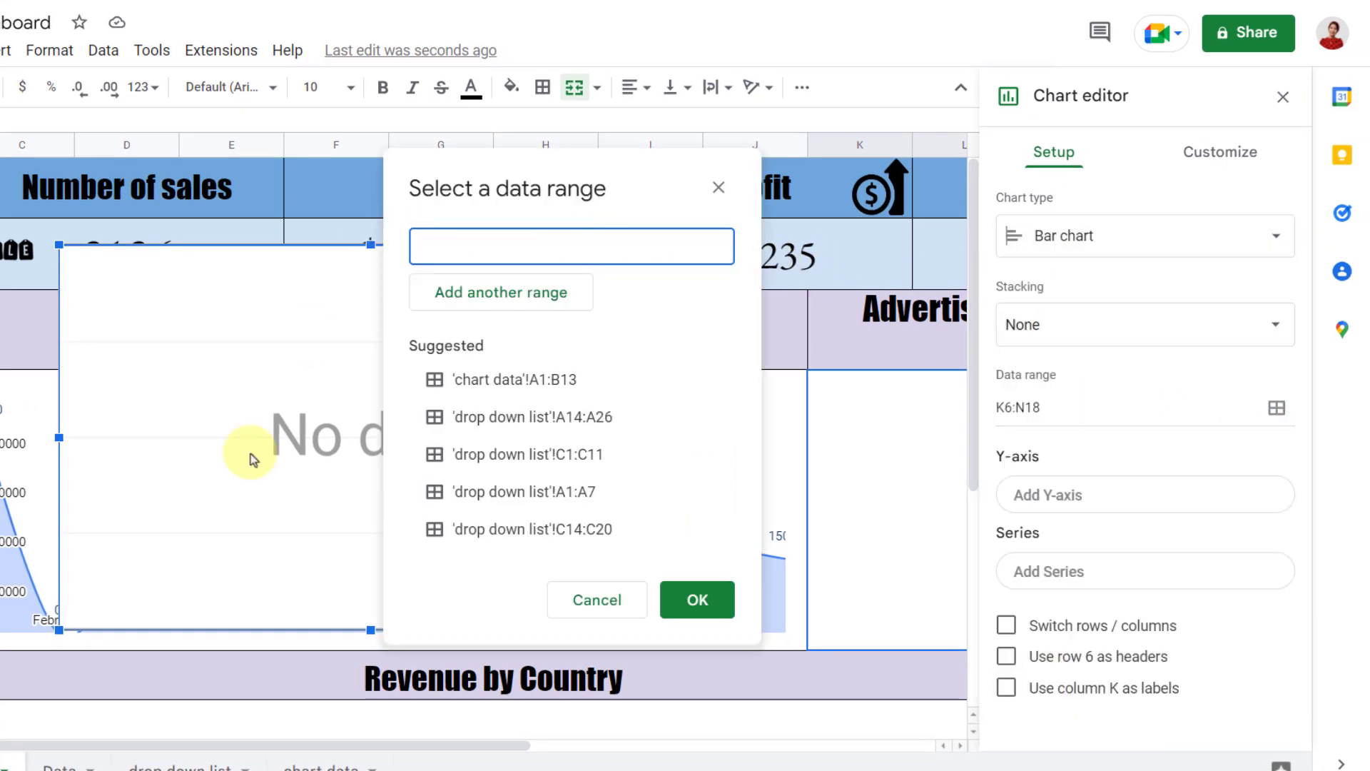
{"action": "left_click", "coordinate": [303, 763]}
{"action": "left_click_drag", "start_coordinate": [192, 190], "coordinate": [342, 277]}
{"action": "left_click", "coordinate": [687, 599]}
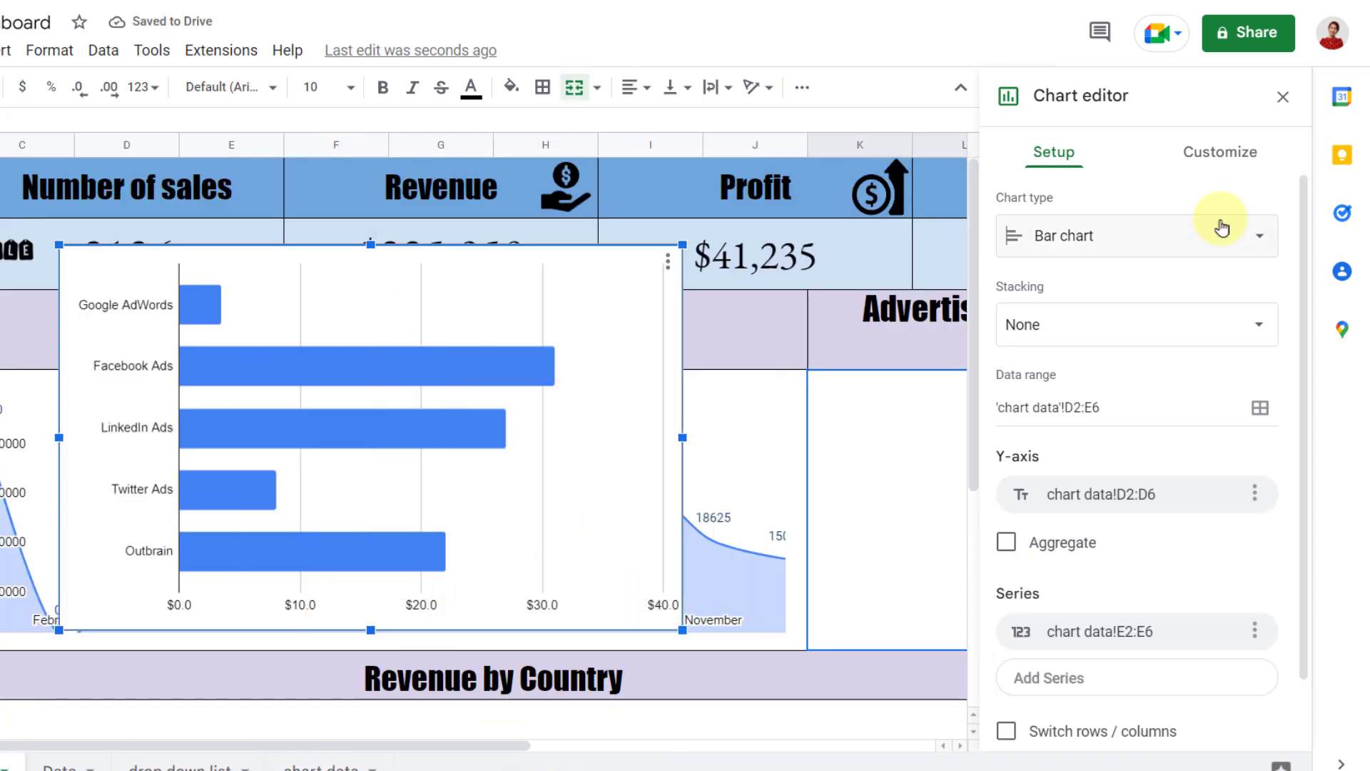
{"action": "left_click", "coordinate": [1217, 166]}
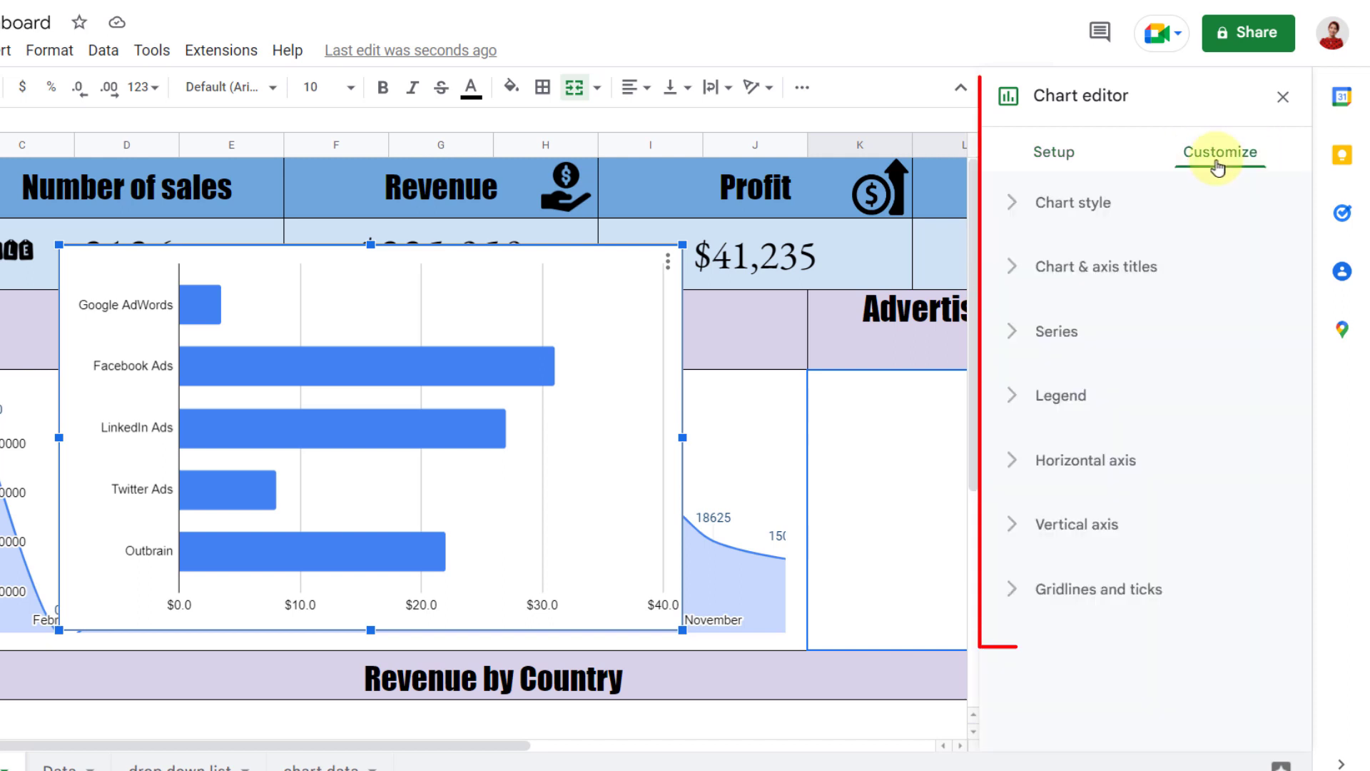
{"action": "left_click", "coordinate": [1049, 207]}
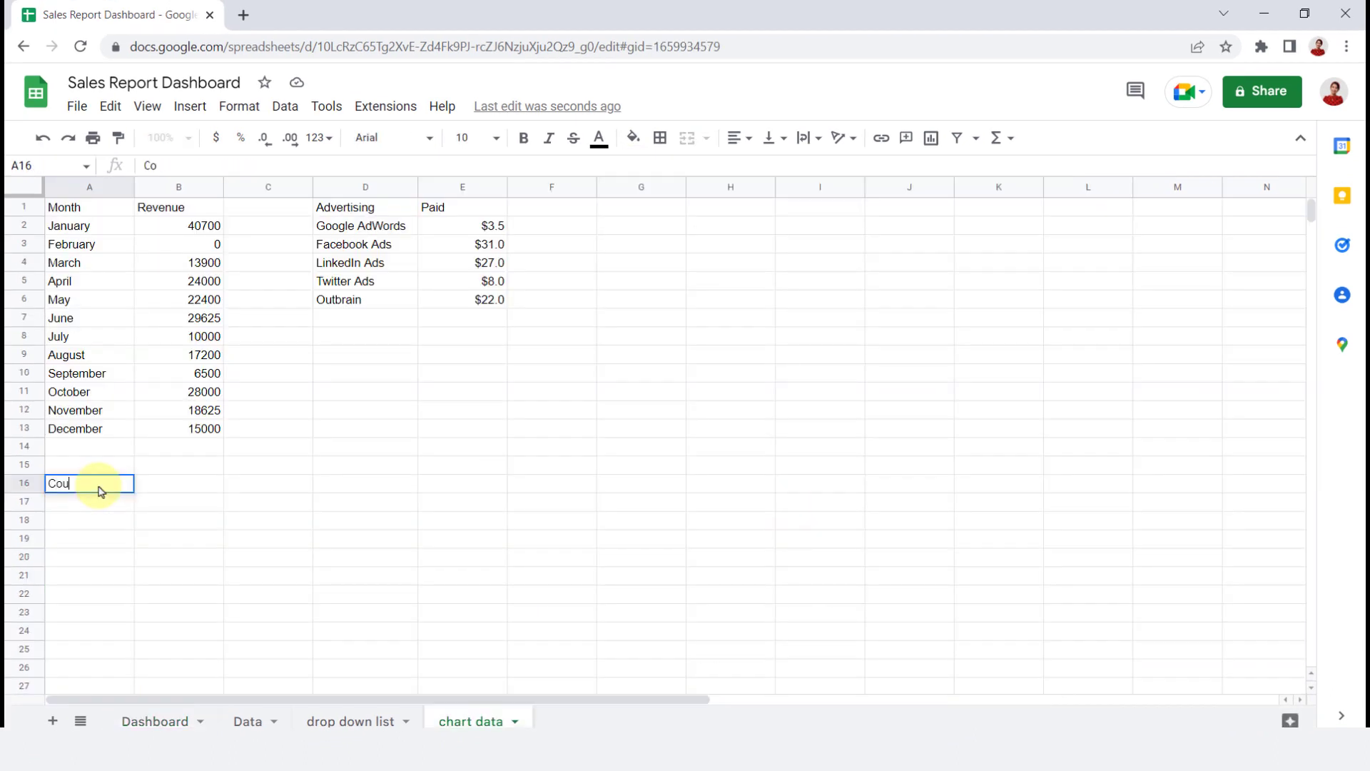
Enter the header Country in A16 of the chart data sheet and copy the country list C2:C11 from the drop down list sheet to A17.
{"action": "key", "text": "Return"}
{"action": "left_click", "coordinate": [350, 721]}
{"action": "left_click_drag", "start_coordinate": [307, 226], "coordinate": [253, 396]}
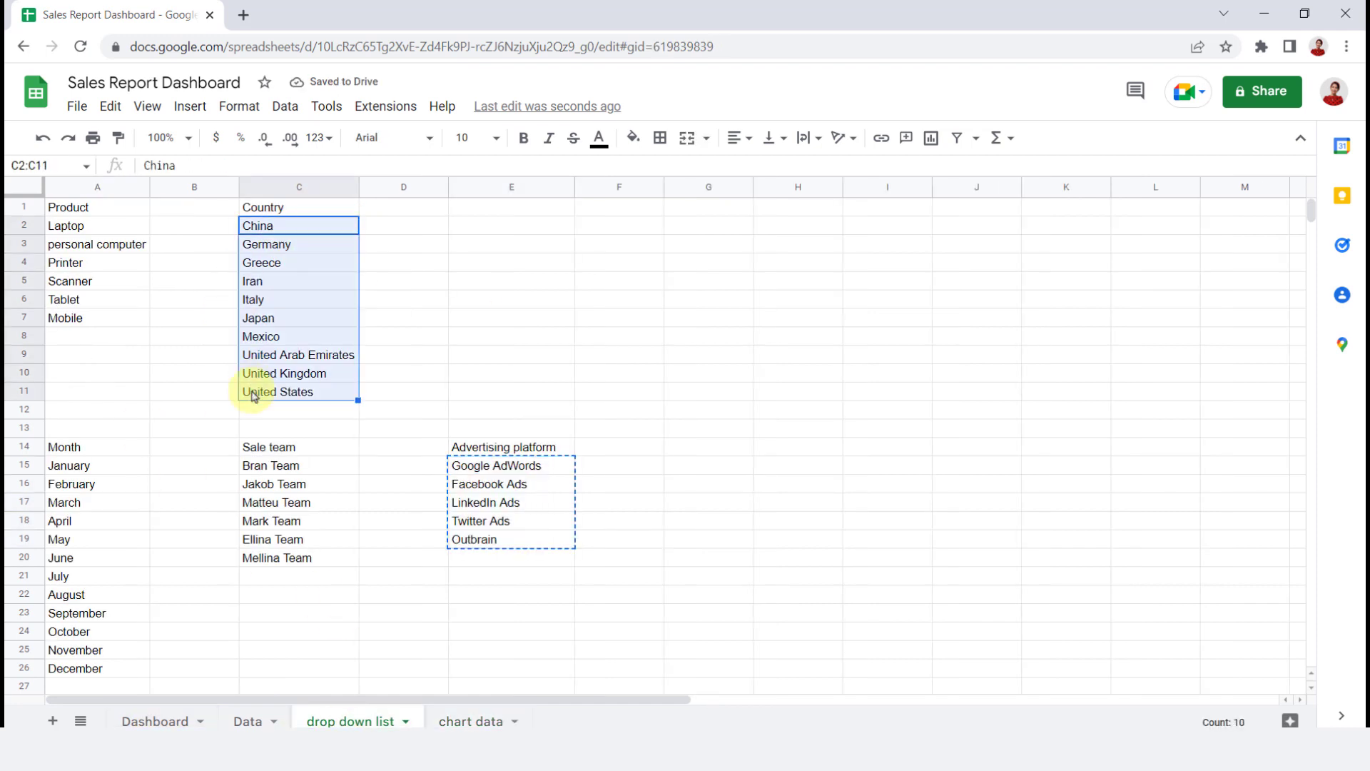
{"action": "key", "text": "ctrl+c"}
{"action": "left_click", "coordinate": [470, 721]}
{"action": "left_click", "coordinate": [71, 502]}
{"action": "key", "text": "ctrl+v"}
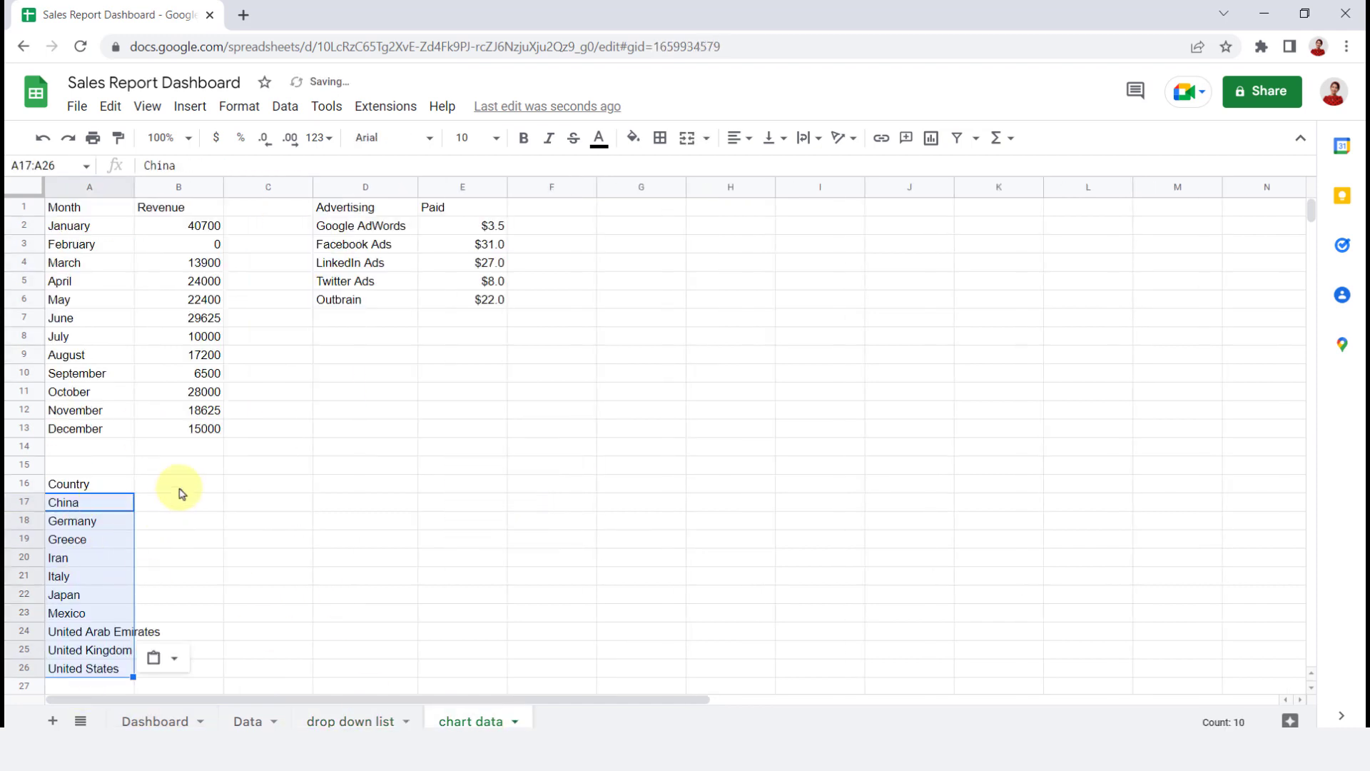
Enter the headers Revenue in B16 and Advertising Team in D16.
{"action": "left_click", "coordinate": [180, 490]}
{"action": "type", "text": "R"}
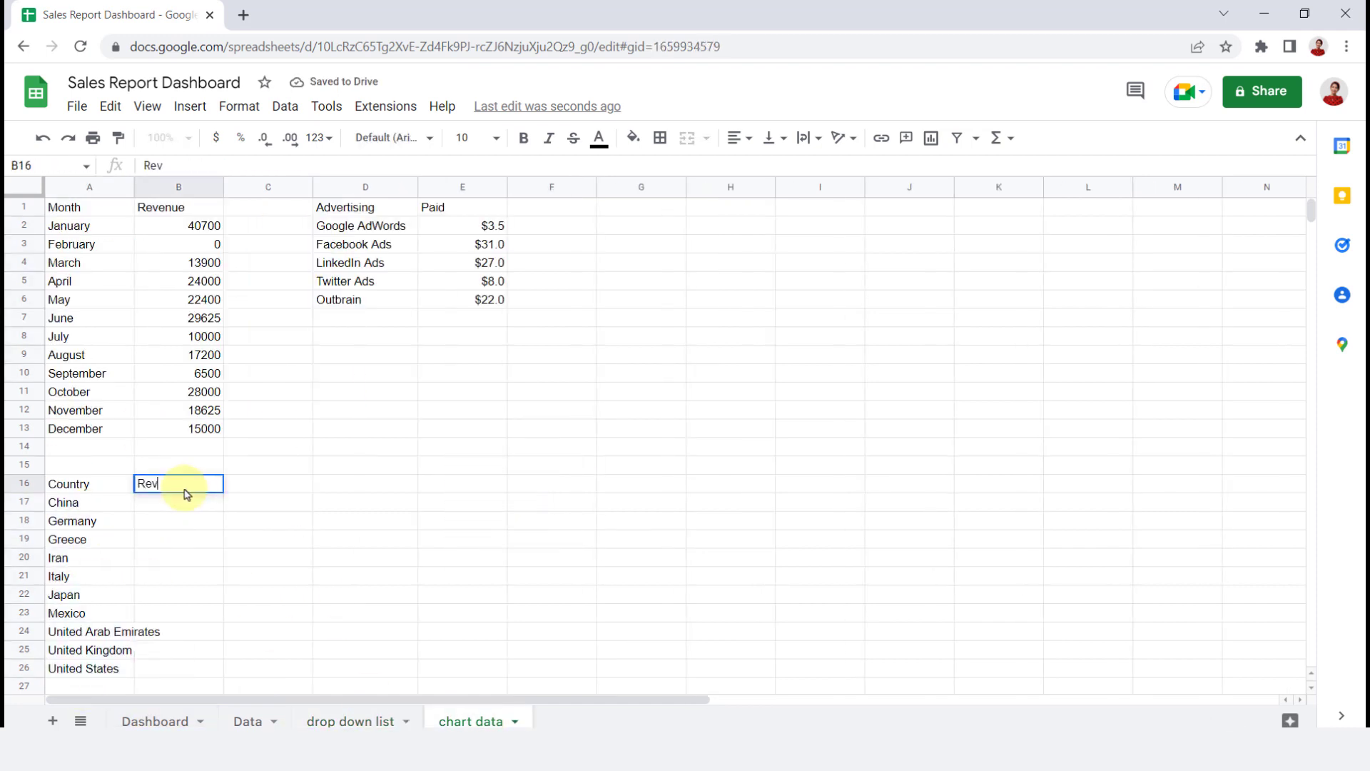
{"action": "key", "text": "Tab"}
{"action": "key", "text": "Tab"}
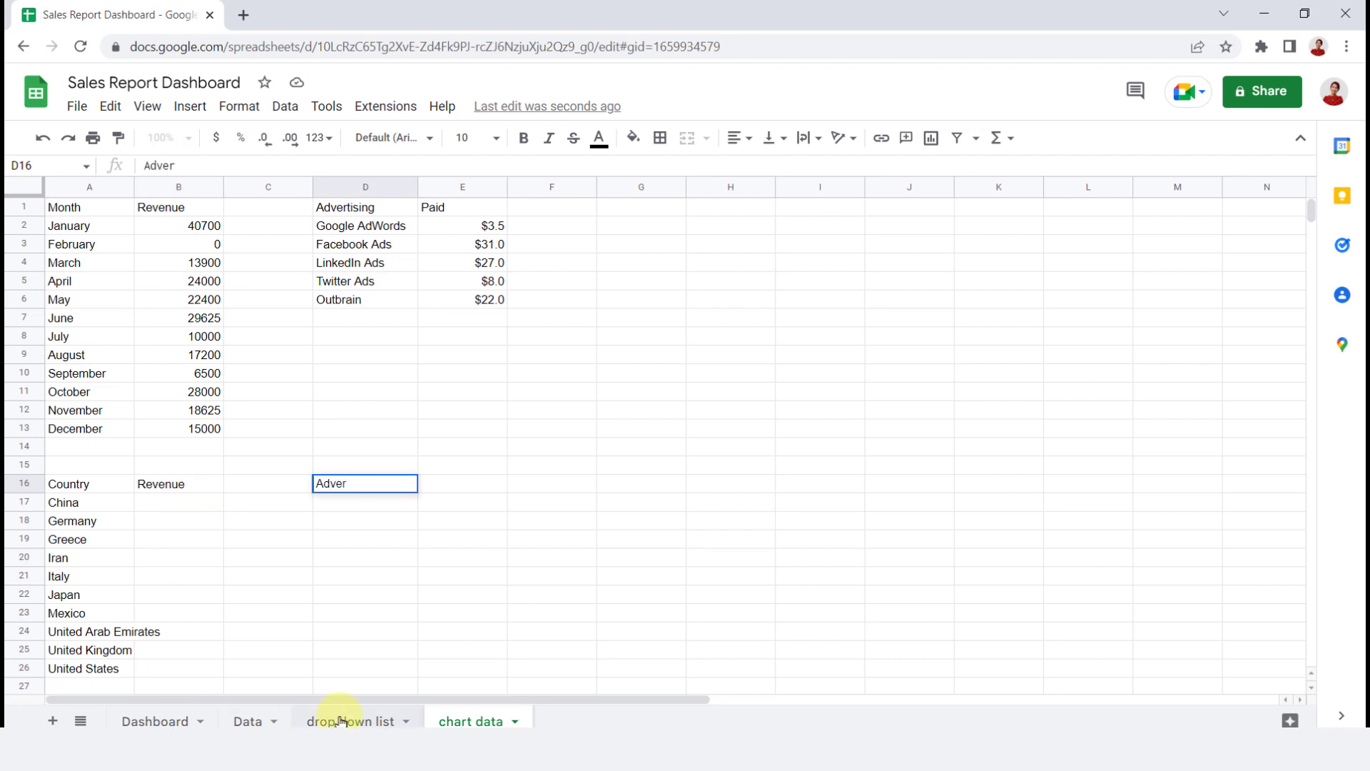
{"action": "type", "text": "Advertising Team"}
{"action": "key", "text": "Return"}
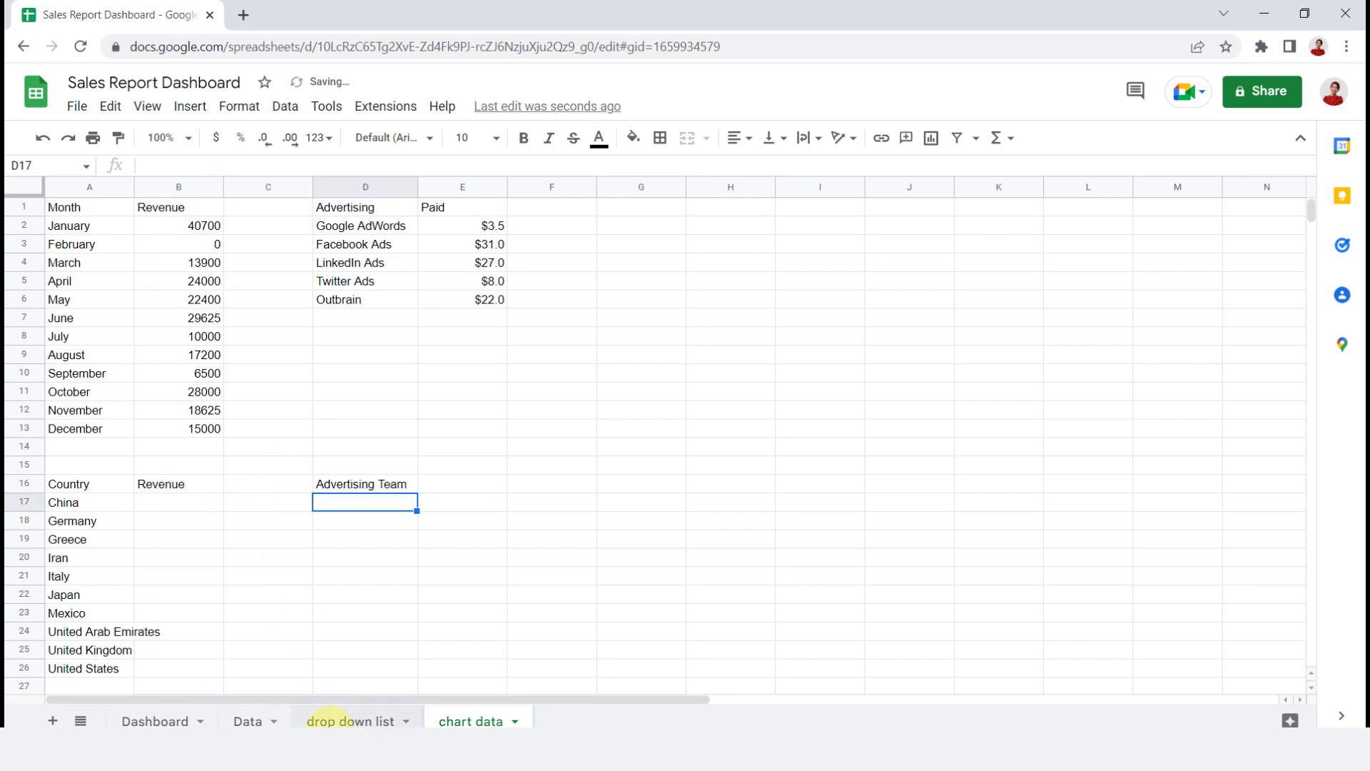
Copy the six sale team names from the drop down list sheet to D17 and enter the header Revenue in E16.
{"action": "left_click", "coordinate": [343, 721]}
{"action": "left_click_drag", "start_coordinate": [289, 466], "coordinate": [290, 560]}
{"action": "key", "text": "ctrl+c"}
{"action": "left_click", "coordinate": [471, 720]}
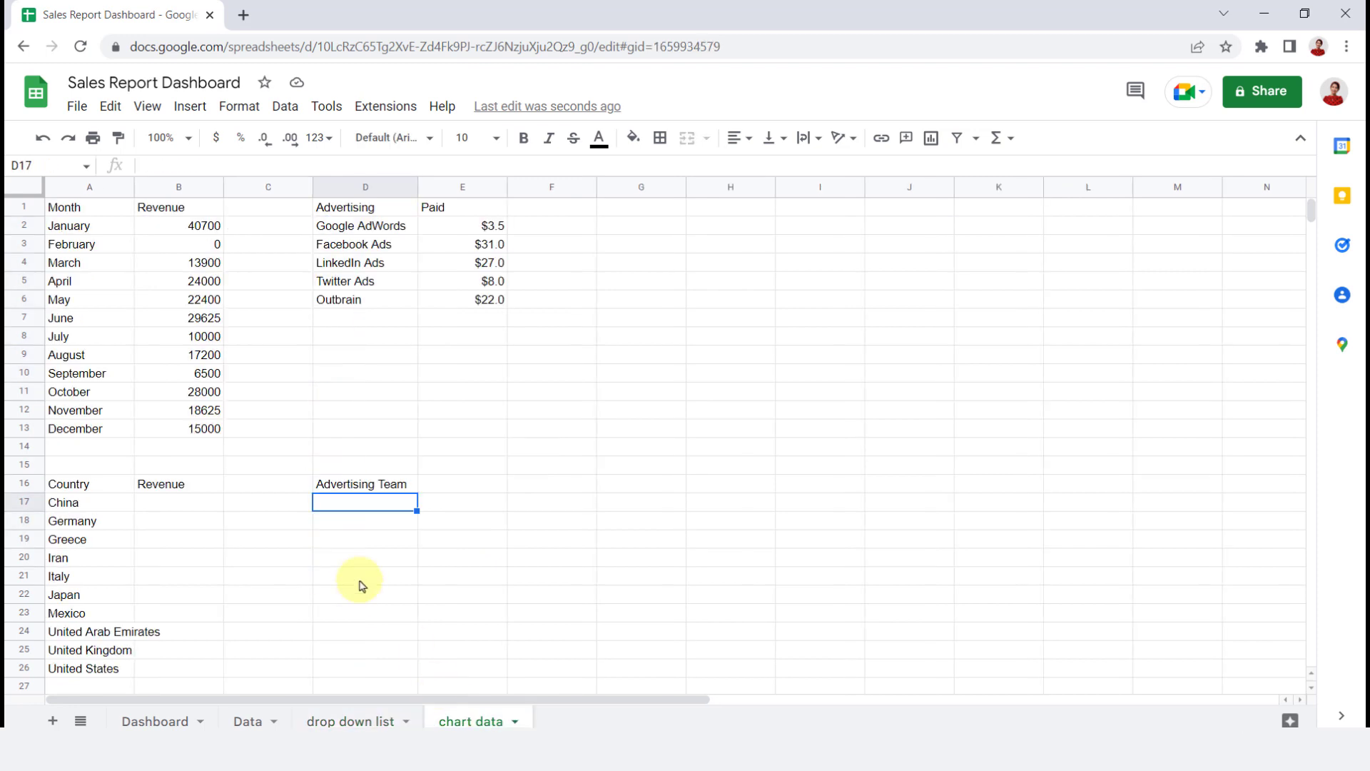
{"action": "key", "text": "ctrl+v"}
{"action": "left_click", "coordinate": [473, 485]}
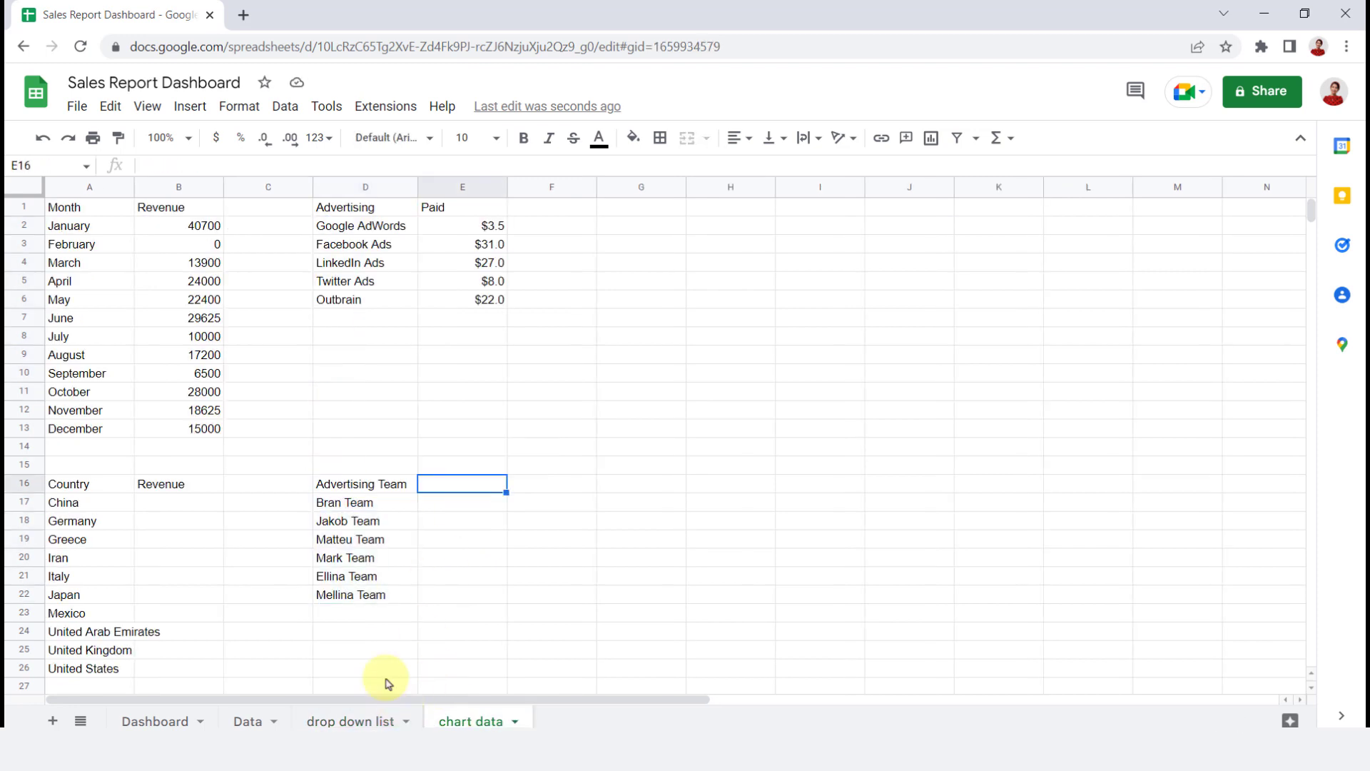
{"action": "type", "text": "Revenue"}
{"action": "key", "text": "Return"}
Enter =sumif(Data!C:C,A17,Data!G:G) in B17 of the chart data sheet to total revenue for the first country.
{"action": "key", "text": "Left"}
{"action": "key", "text": "Left"}
{"action": "key", "text": "Left"}
{"action": "type", "text": "="}
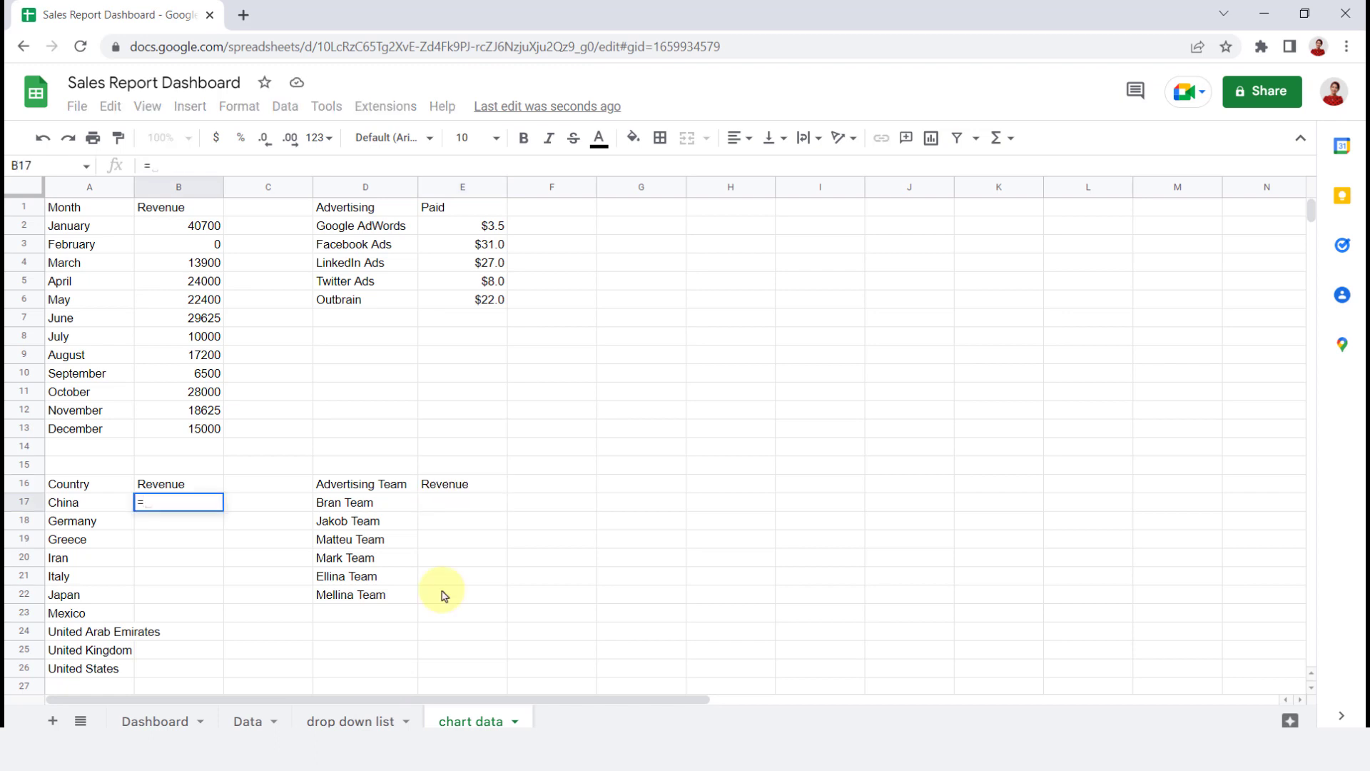
{"action": "type", "text": "sumif("}
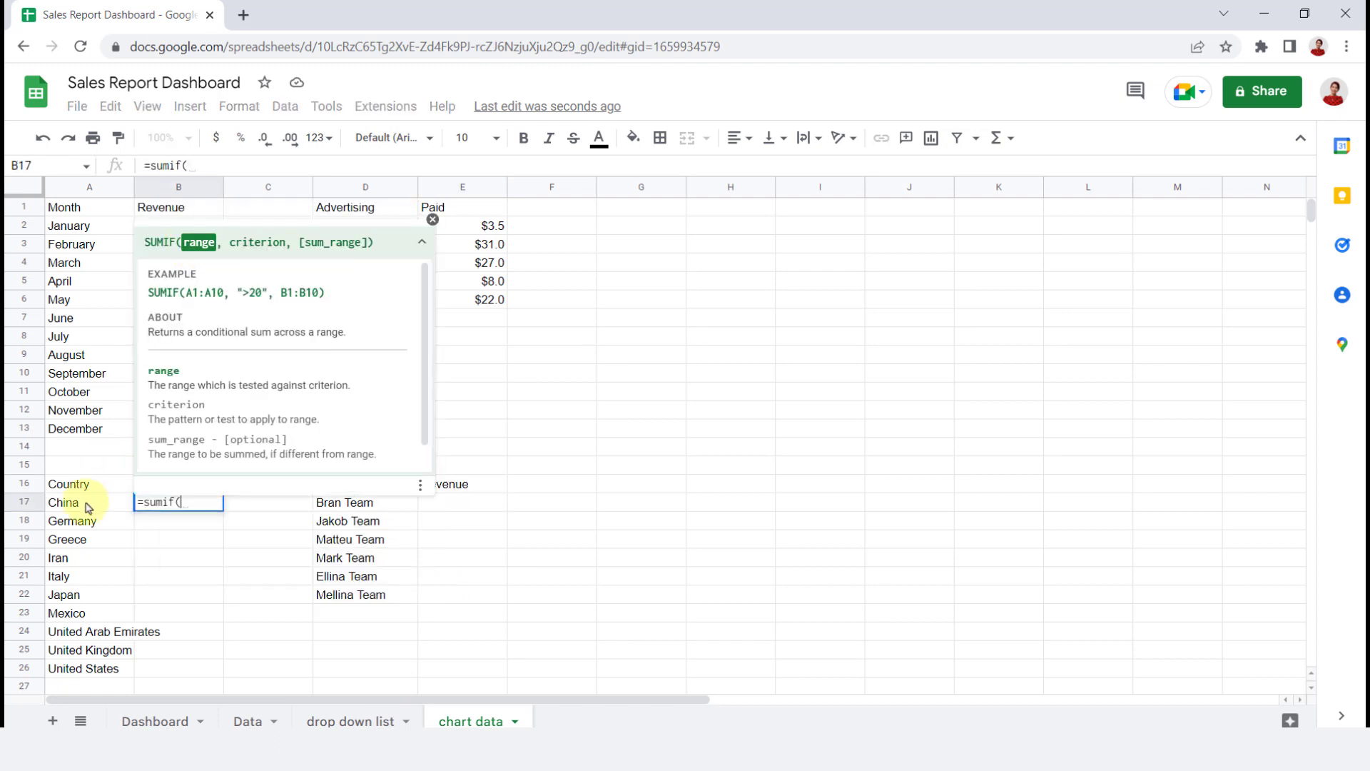
{"action": "left_click", "coordinate": [250, 721]}
{"action": "left_click", "coordinate": [203, 187]}
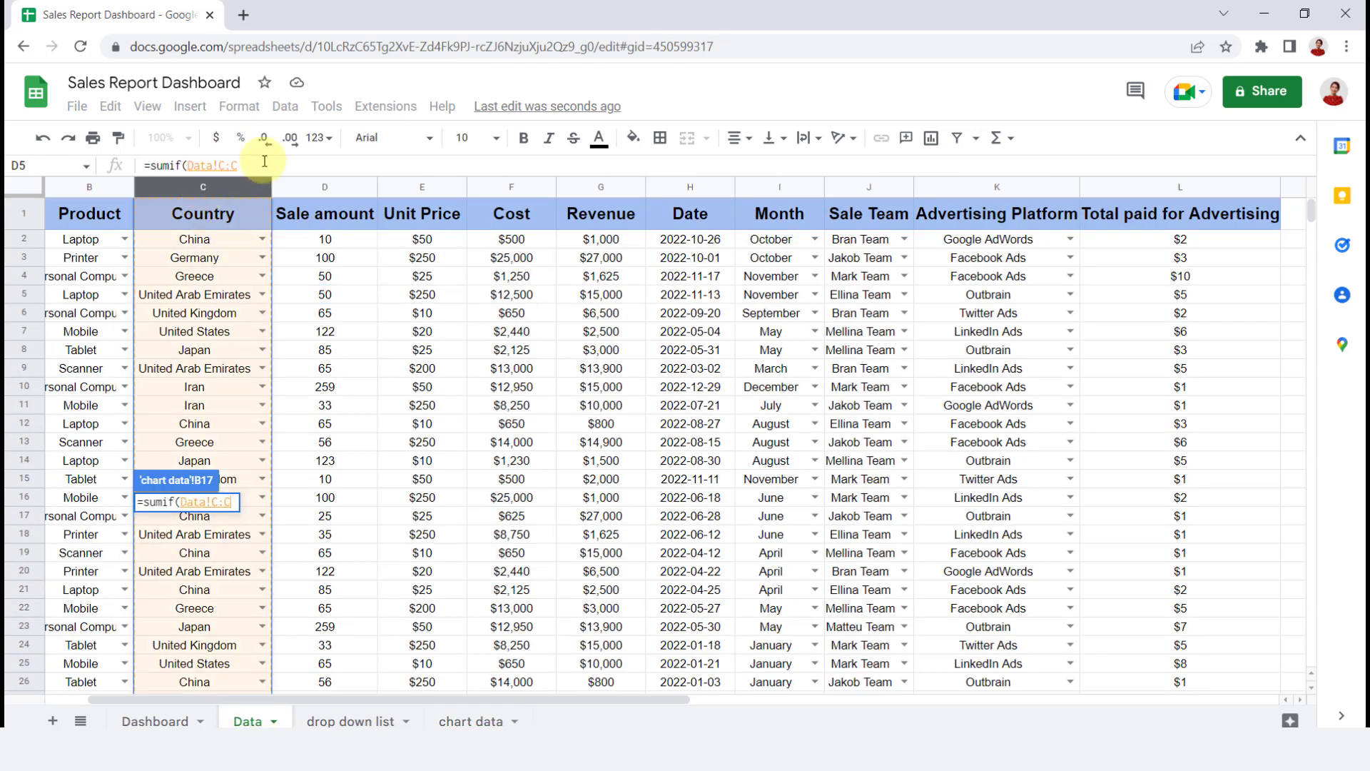
{"action": "type", "text": ","}
{"action": "left_click", "coordinate": [471, 721]}
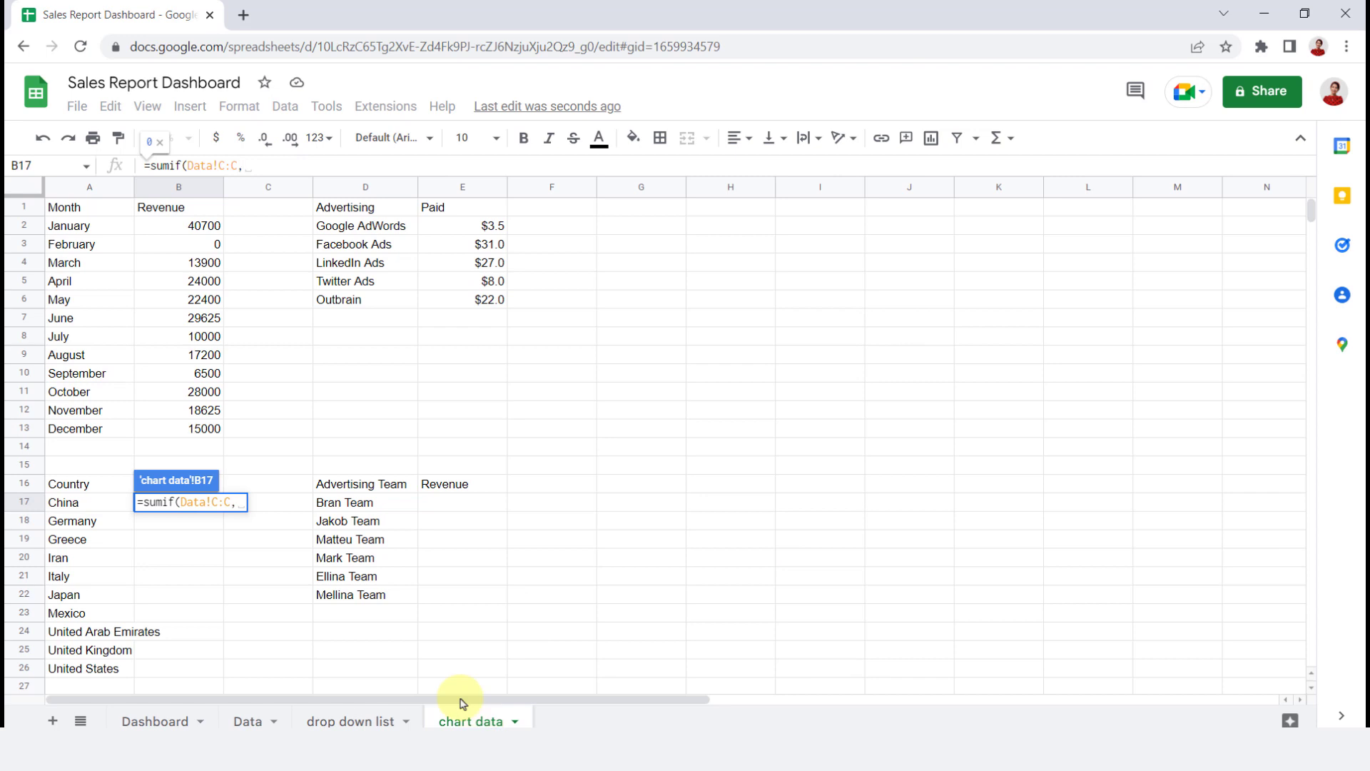
{"action": "left_click", "coordinate": [64, 503]}
{"action": "type", "text": ","}
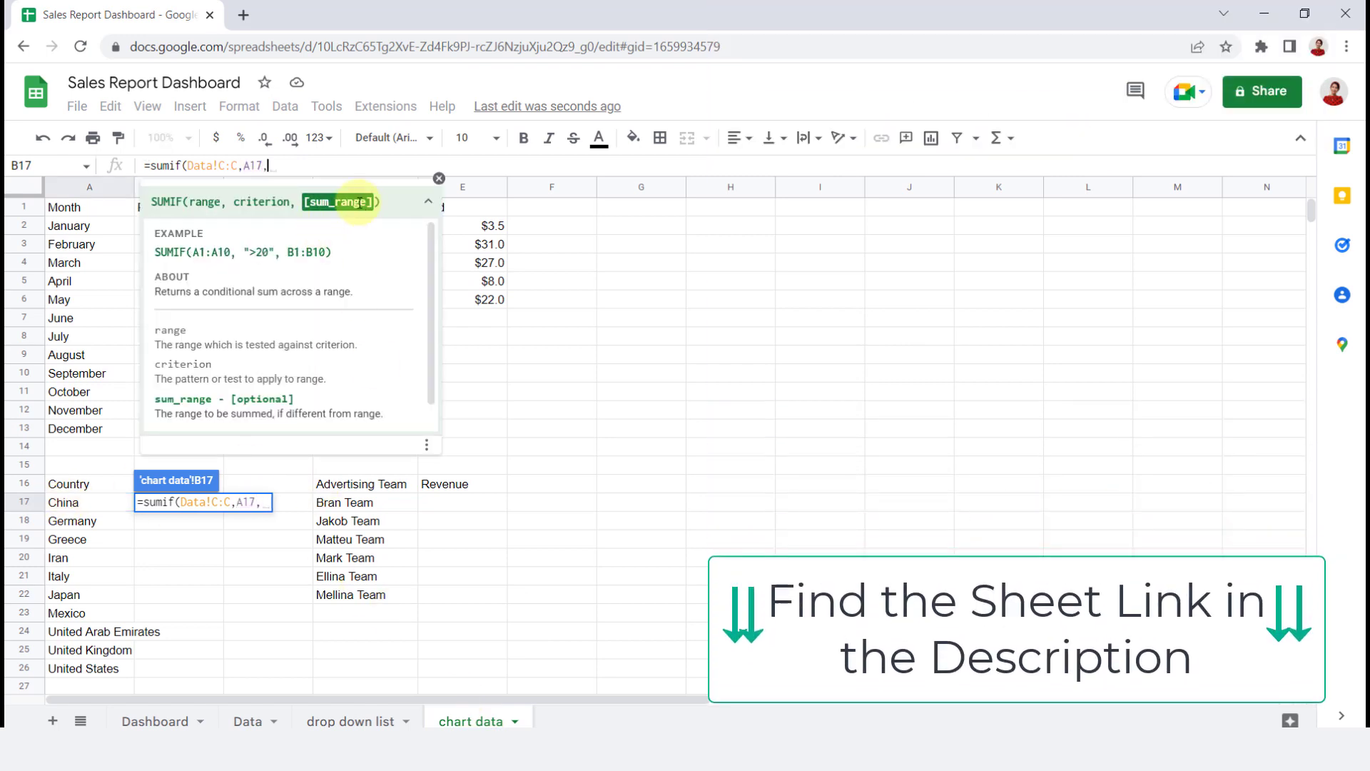
{"action": "left_click", "coordinate": [248, 720]}
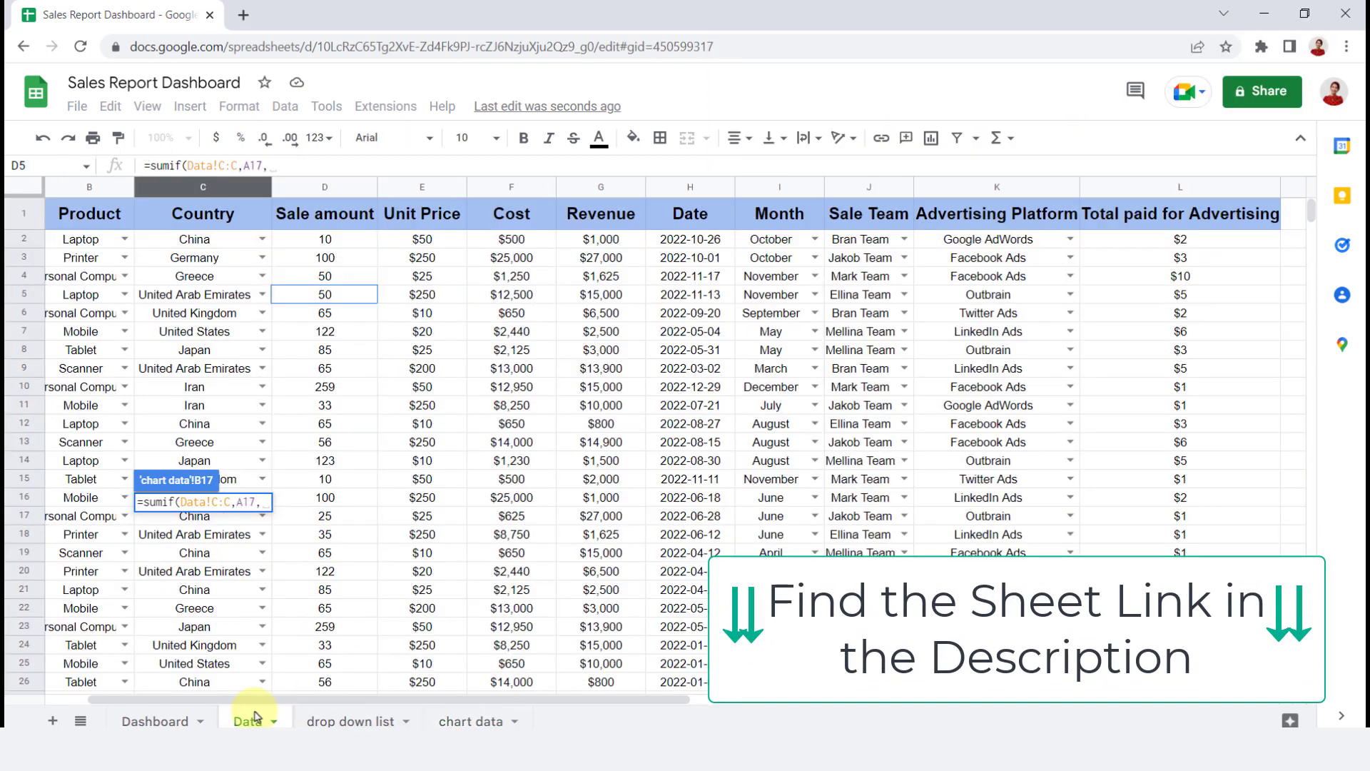
{"action": "left_click", "coordinate": [601, 187]}
{"action": "type", "text": ")"}
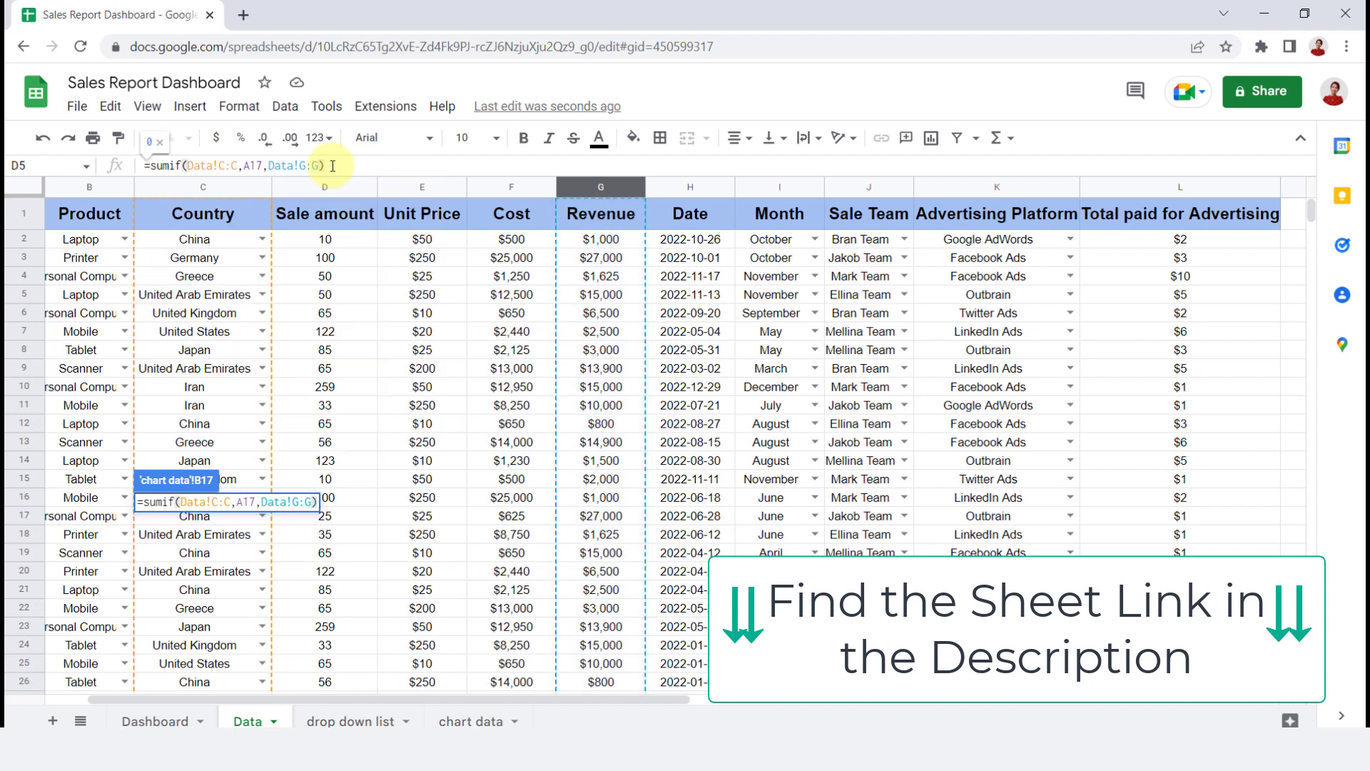
{"action": "key", "text": "Return"}
Fill the country revenue formula down to B26 and format B17:B26 as currency without decimals.
{"action": "left_click_drag", "start_coordinate": [223, 511], "coordinate": [214, 665]}
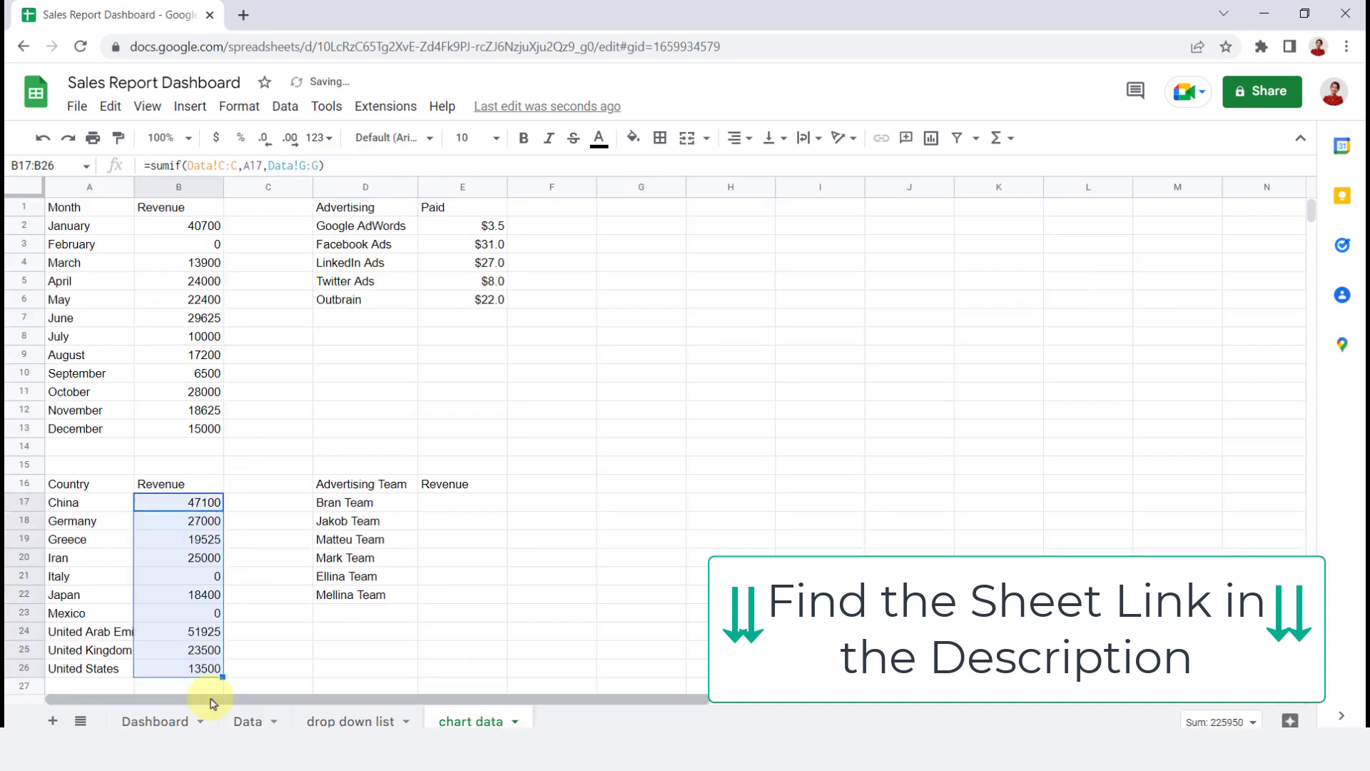
{"action": "left_click", "coordinate": [216, 137]}
{"action": "left_click", "coordinate": [263, 137]}
{"action": "left_click", "coordinate": [262, 138]}
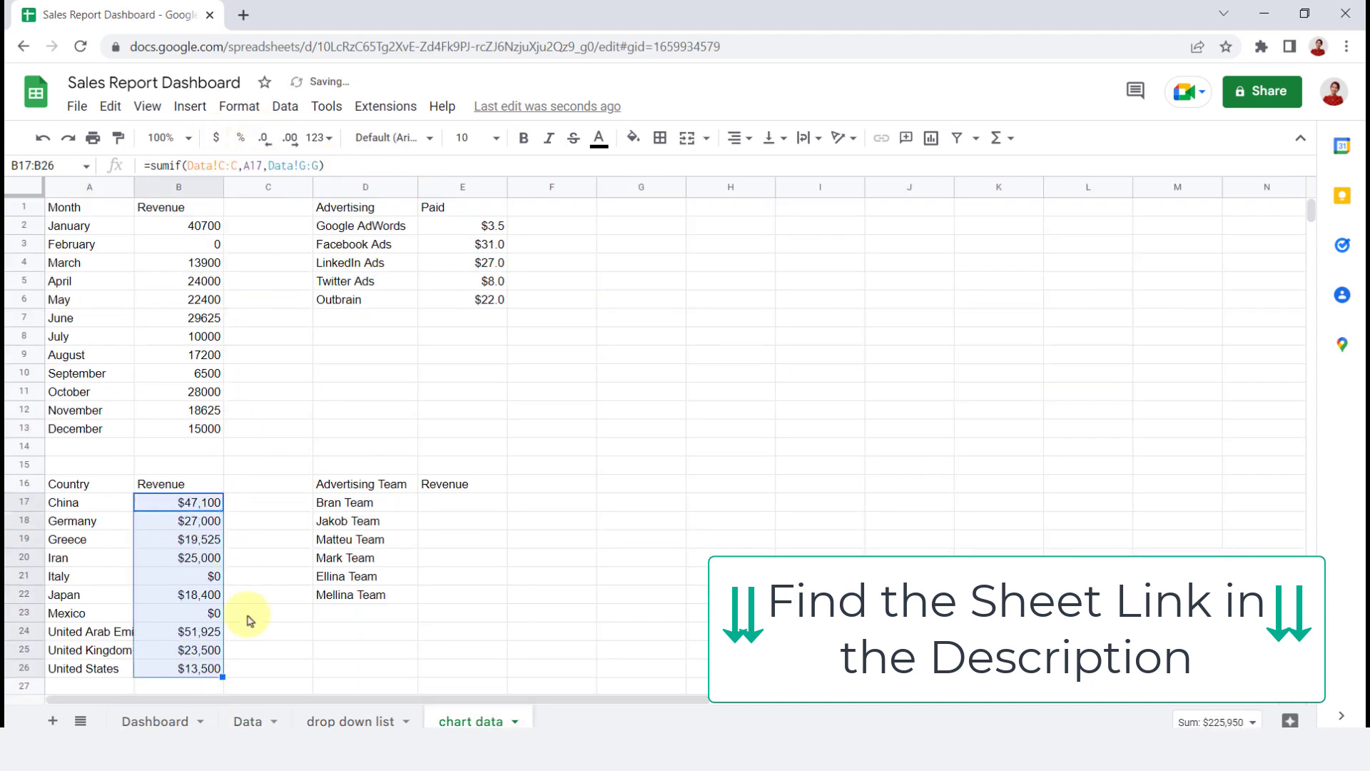
Enter =sumif(Data!J:J,D17,Data!G:G) in E17 to total revenue for the first team.
{"action": "left_click", "coordinate": [452, 503]}
{"action": "type", "text": "=sumif("}
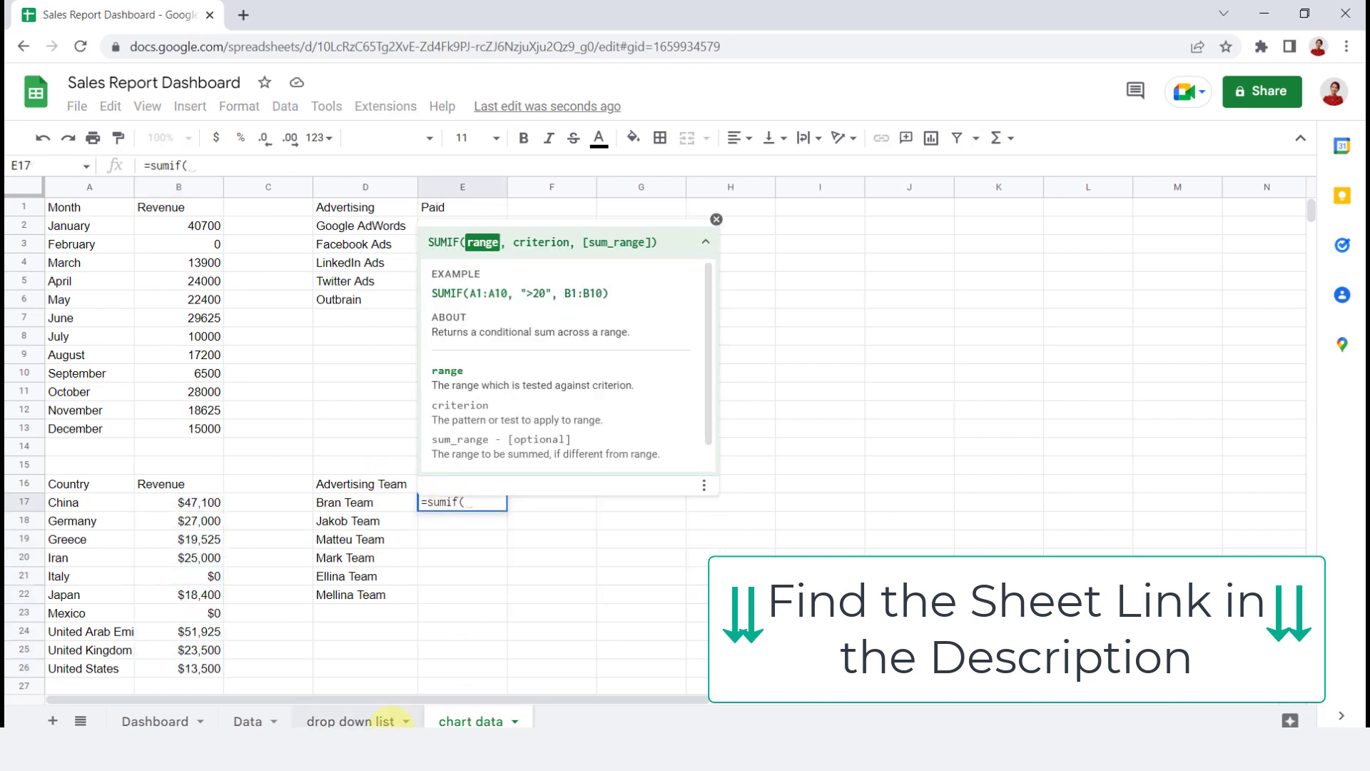
{"action": "left_click", "coordinate": [247, 721]}
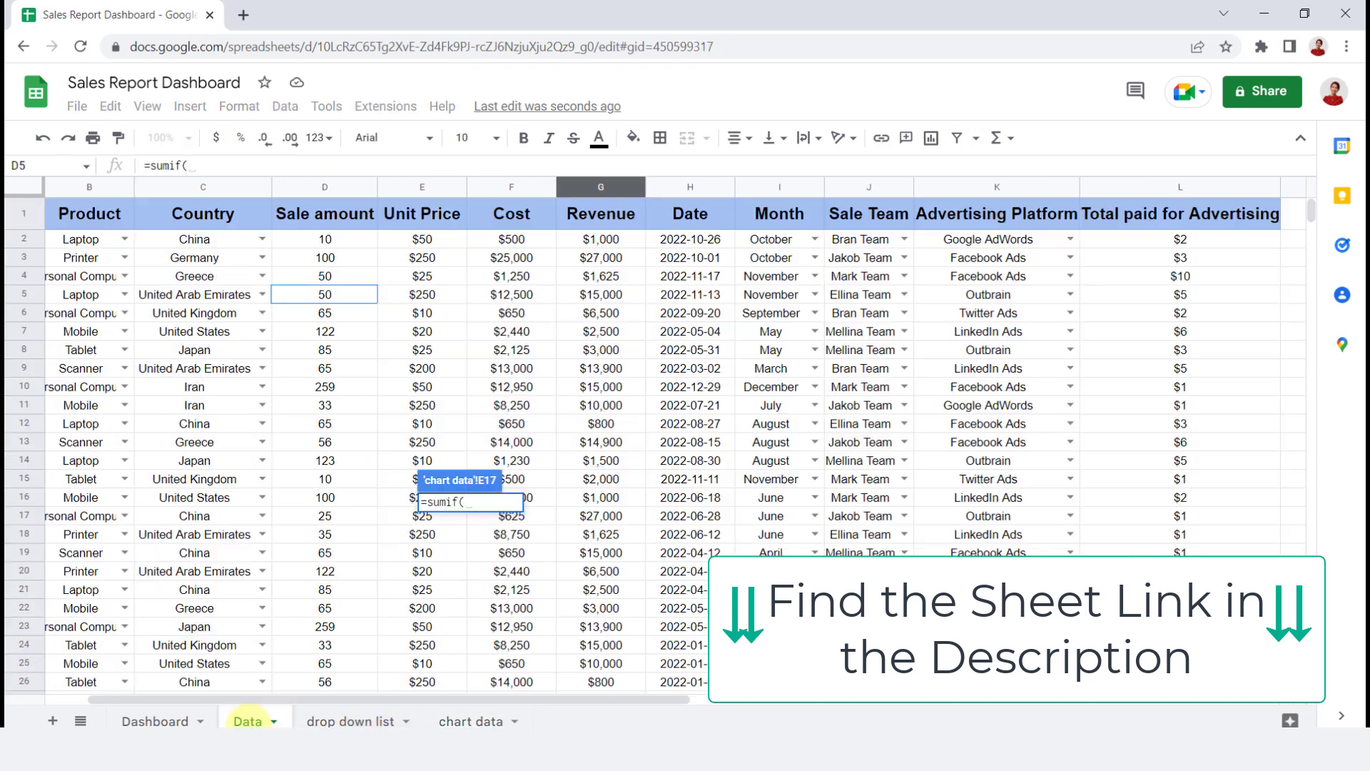
{"action": "left_click", "coordinate": [874, 189]}
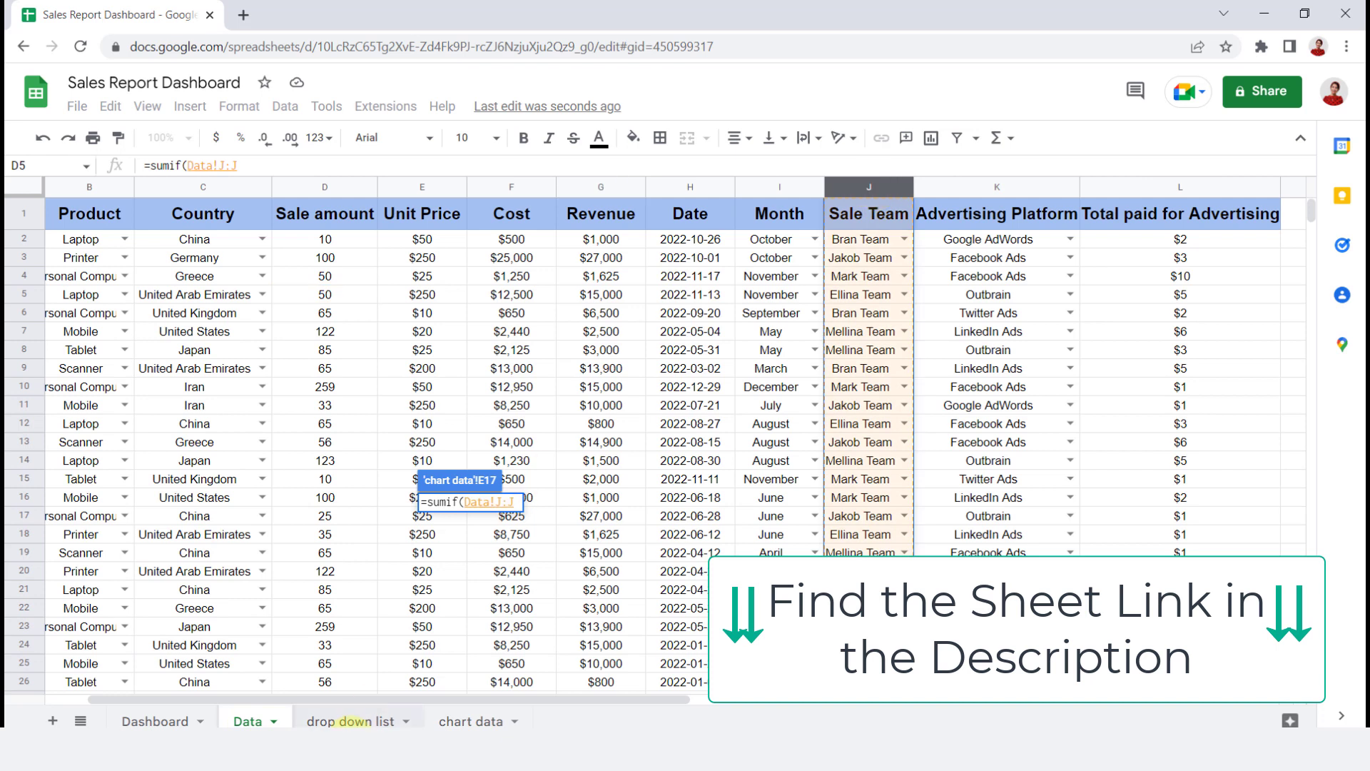
{"action": "left_click", "coordinate": [471, 721]}
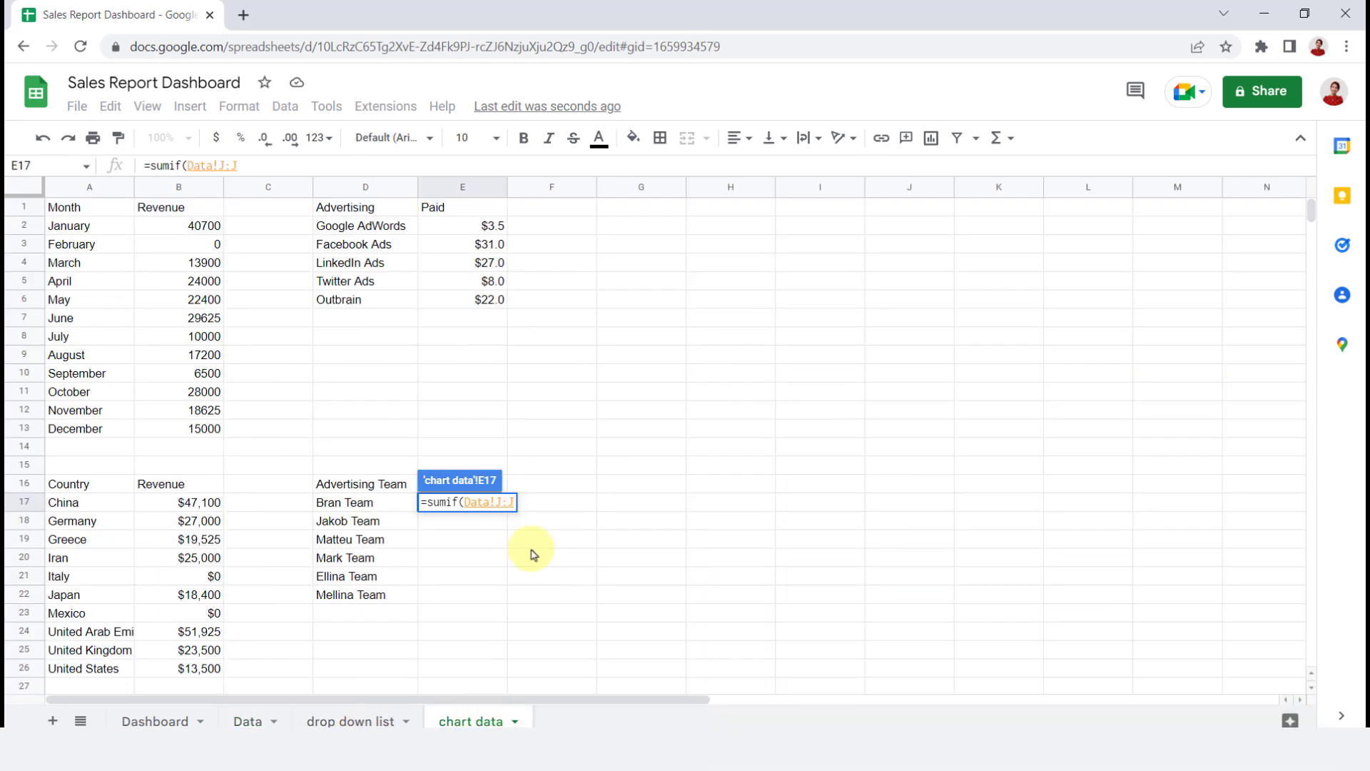
{"action": "type", "text": ","}
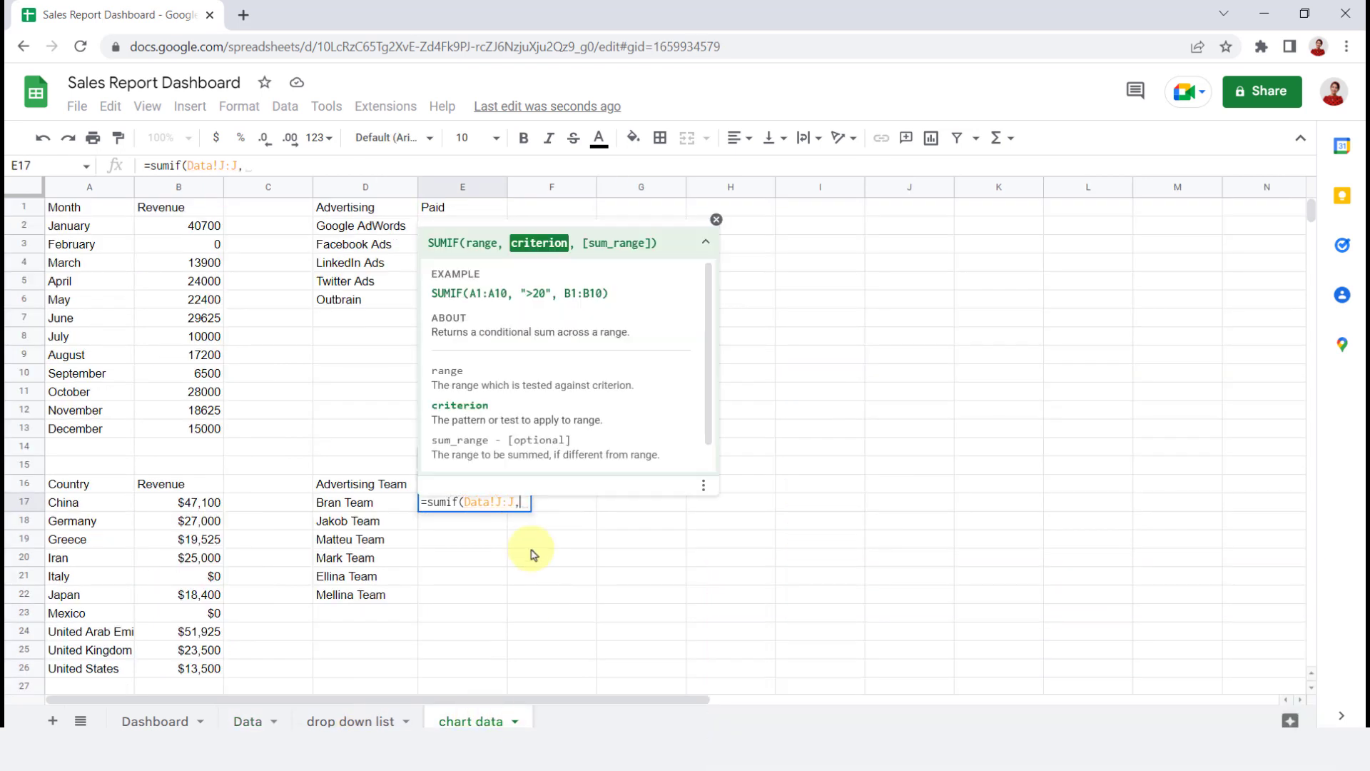
{"action": "left_click", "coordinate": [349, 512]}
{"action": "type", "text": ","}
{"action": "left_click", "coordinate": [248, 721]}
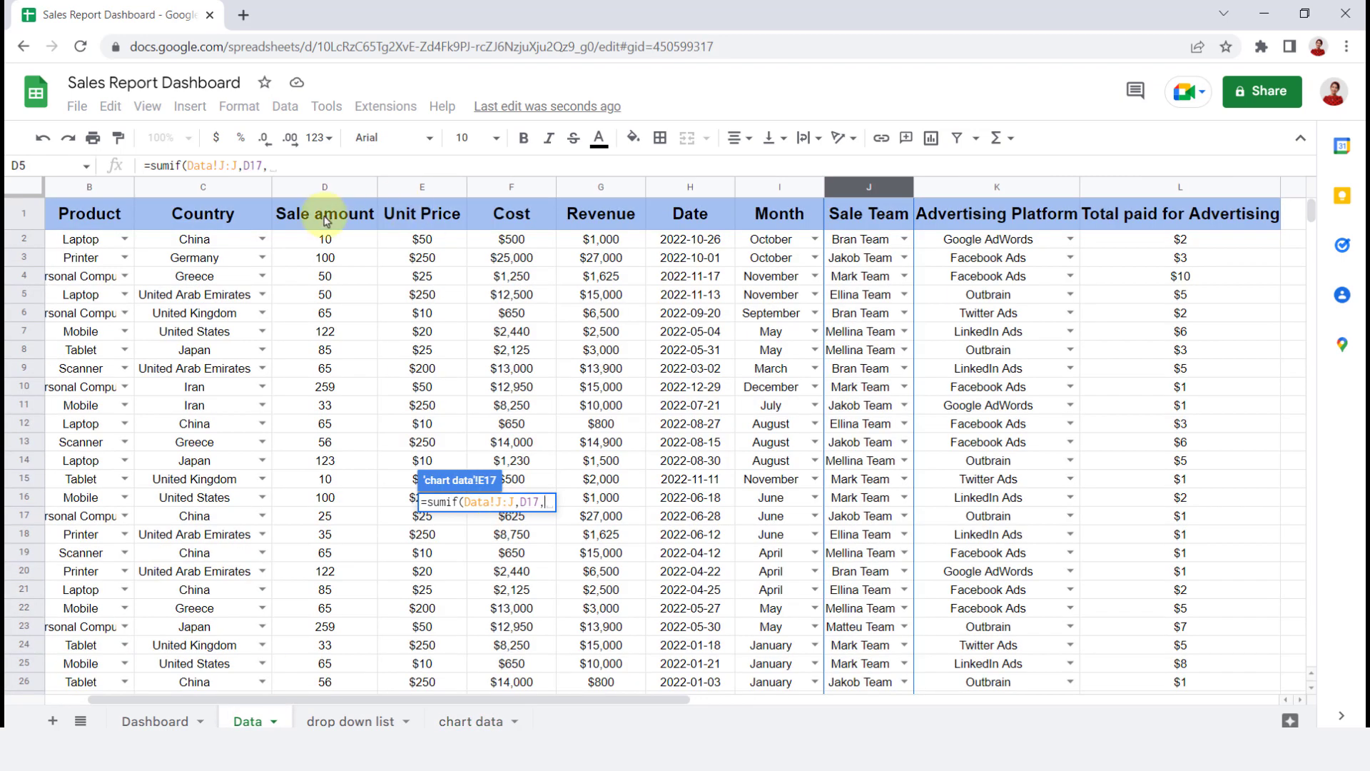
{"action": "left_click", "coordinate": [601, 187]}
{"action": "key", "text": "Return"}
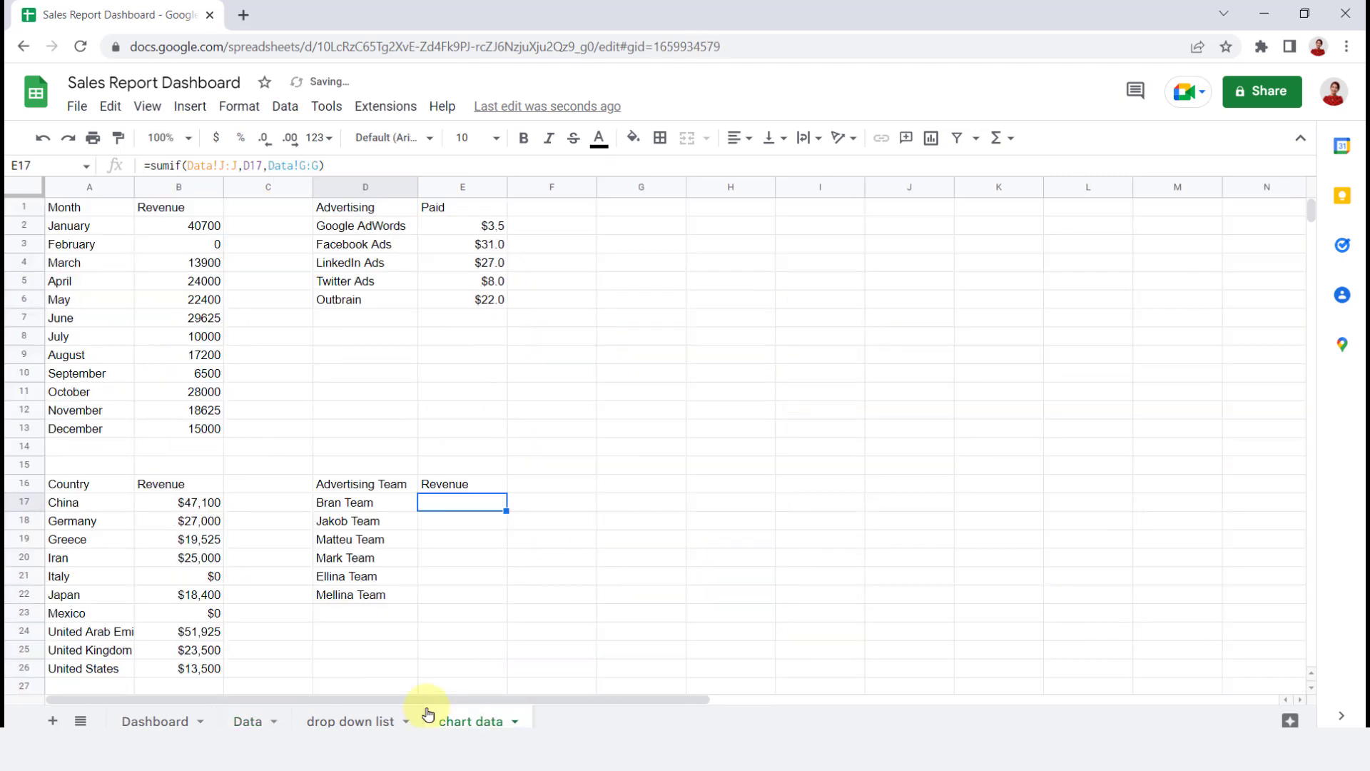
Fill the team revenue formula down to E22 and format E17:E22 as currency without decimals.
{"action": "left_click_drag", "start_coordinate": [506, 511], "coordinate": [500, 599]}
{"action": "left_click", "coordinate": [216, 137]}
{"action": "left_click", "coordinate": [264, 137]}
{"action": "left_click", "coordinate": [264, 137]}
Change the header in D16 to Sale Team.
{"action": "double_click", "coordinate": [387, 480]}
{"action": "left_click_drag", "start_coordinate": [374, 484], "coordinate": [299, 494]}
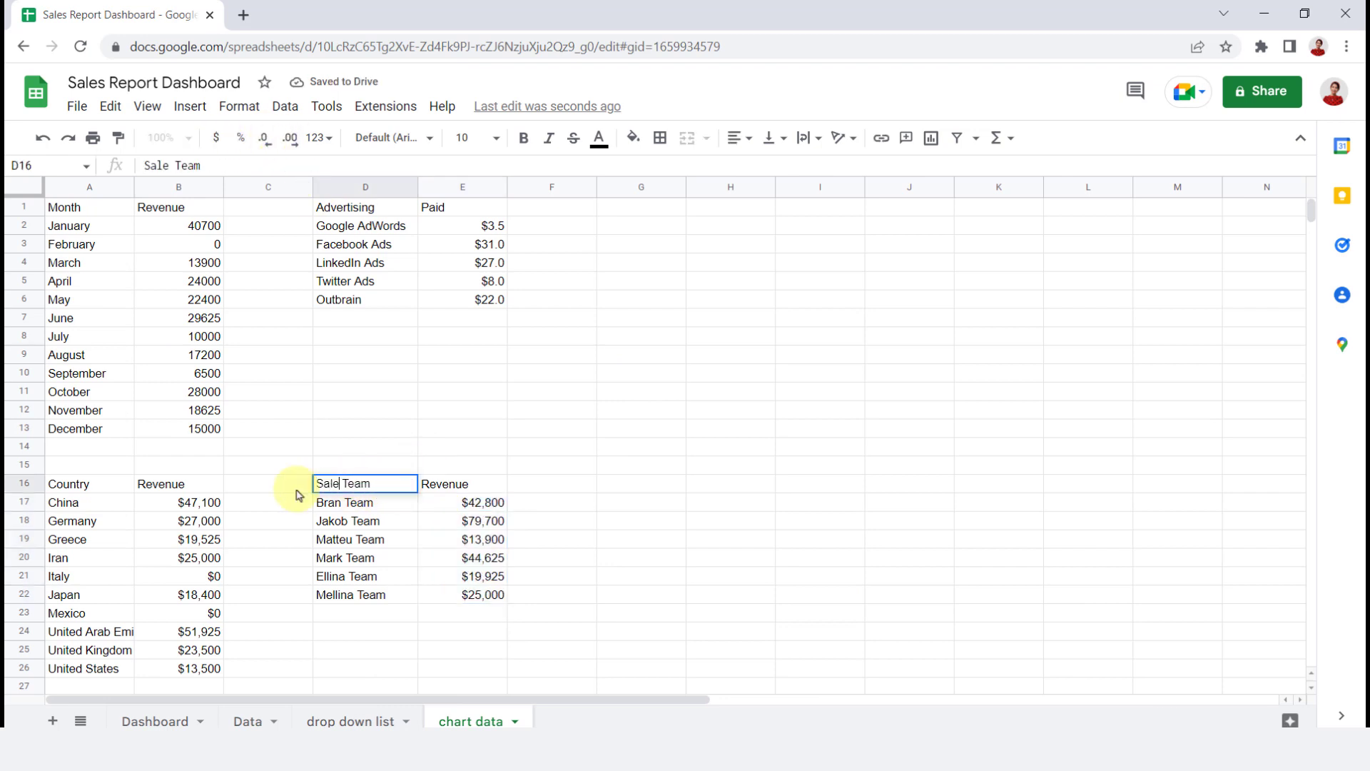
{"action": "key", "text": "Return"}
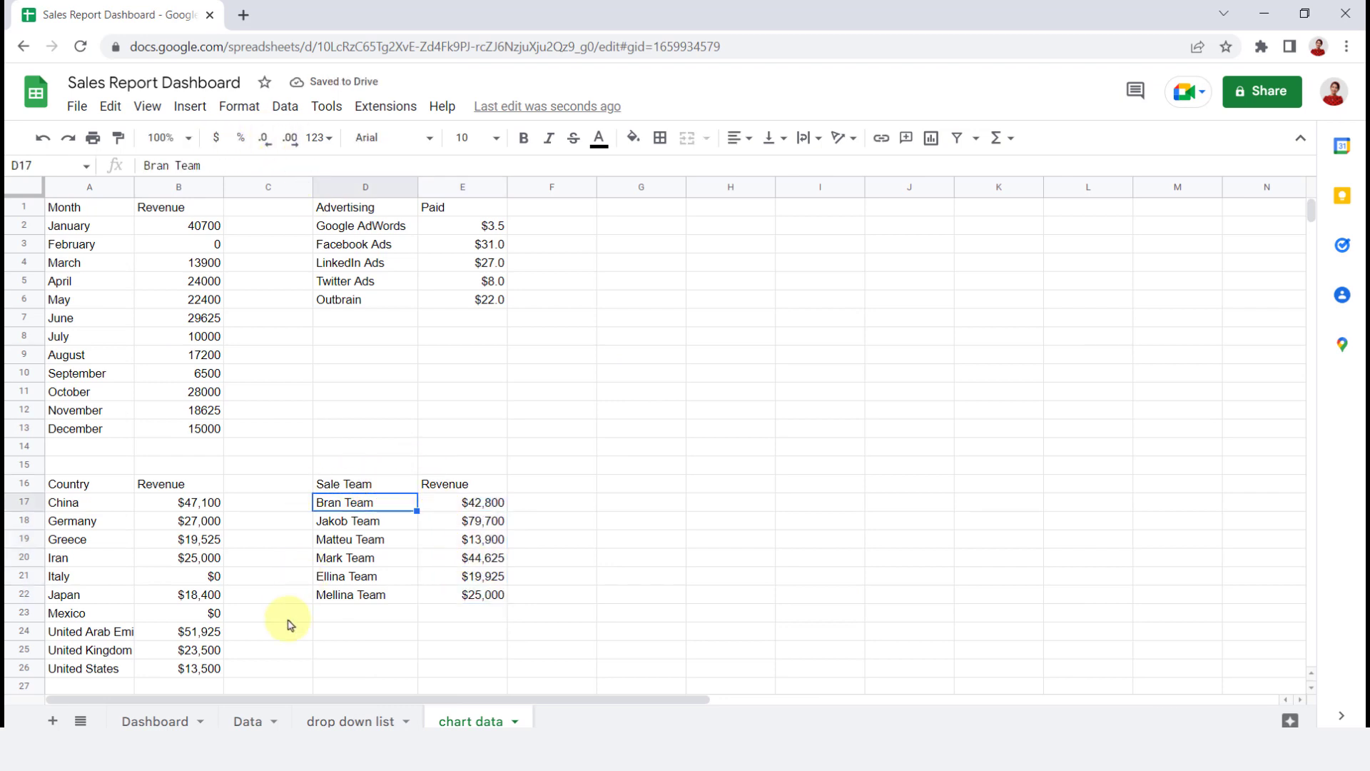
Insert a chart in the Dashboard's Revenue by Country area and set its type to Geo chart.
{"action": "left_click", "coordinate": [169, 721]}
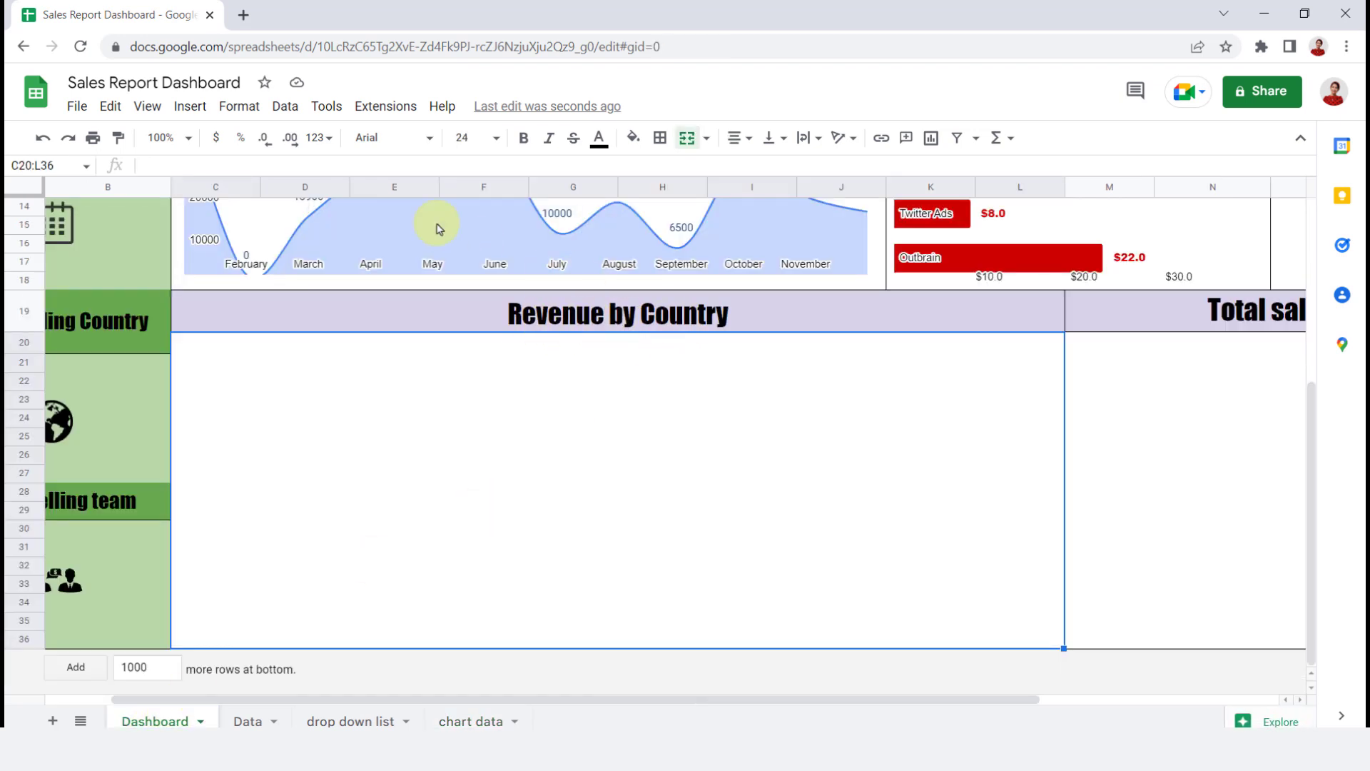
{"action": "left_click", "coordinate": [190, 106]}
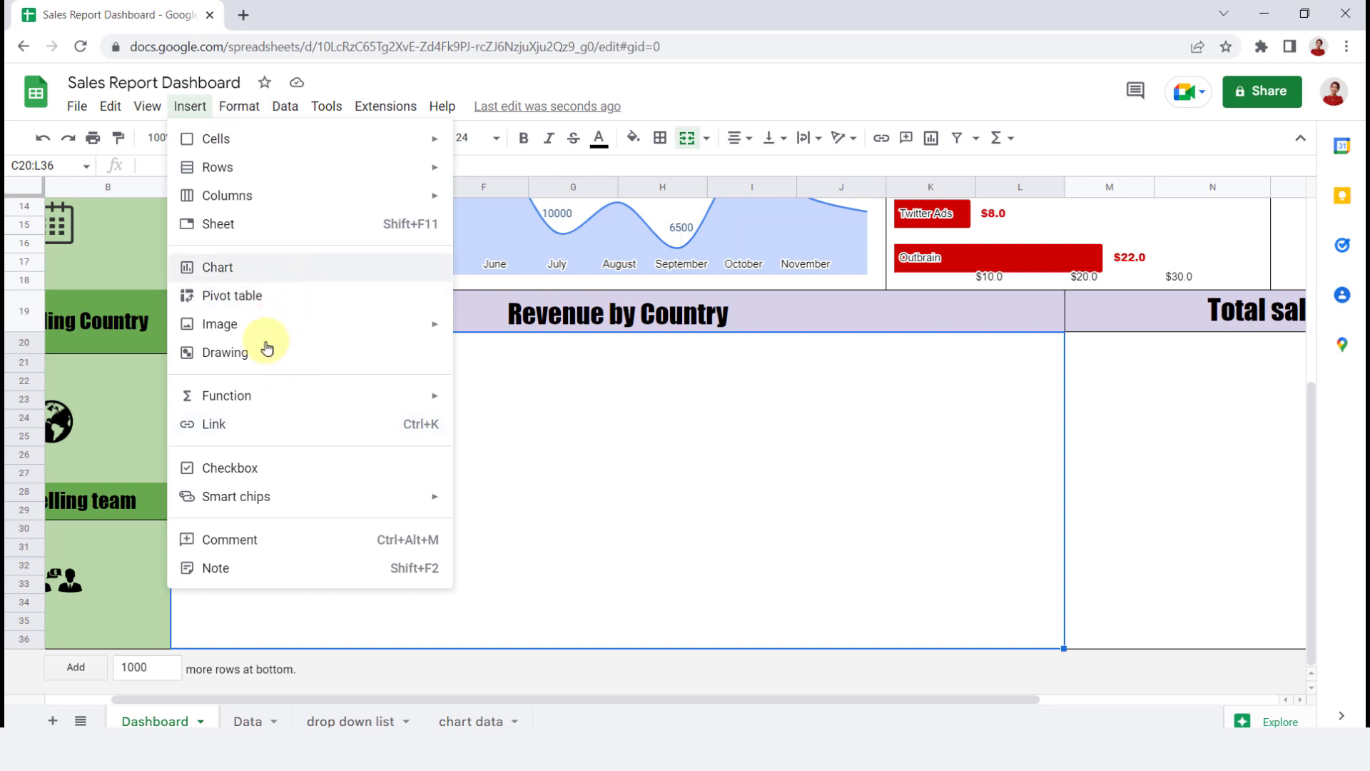
{"action": "left_click", "coordinate": [285, 272]}
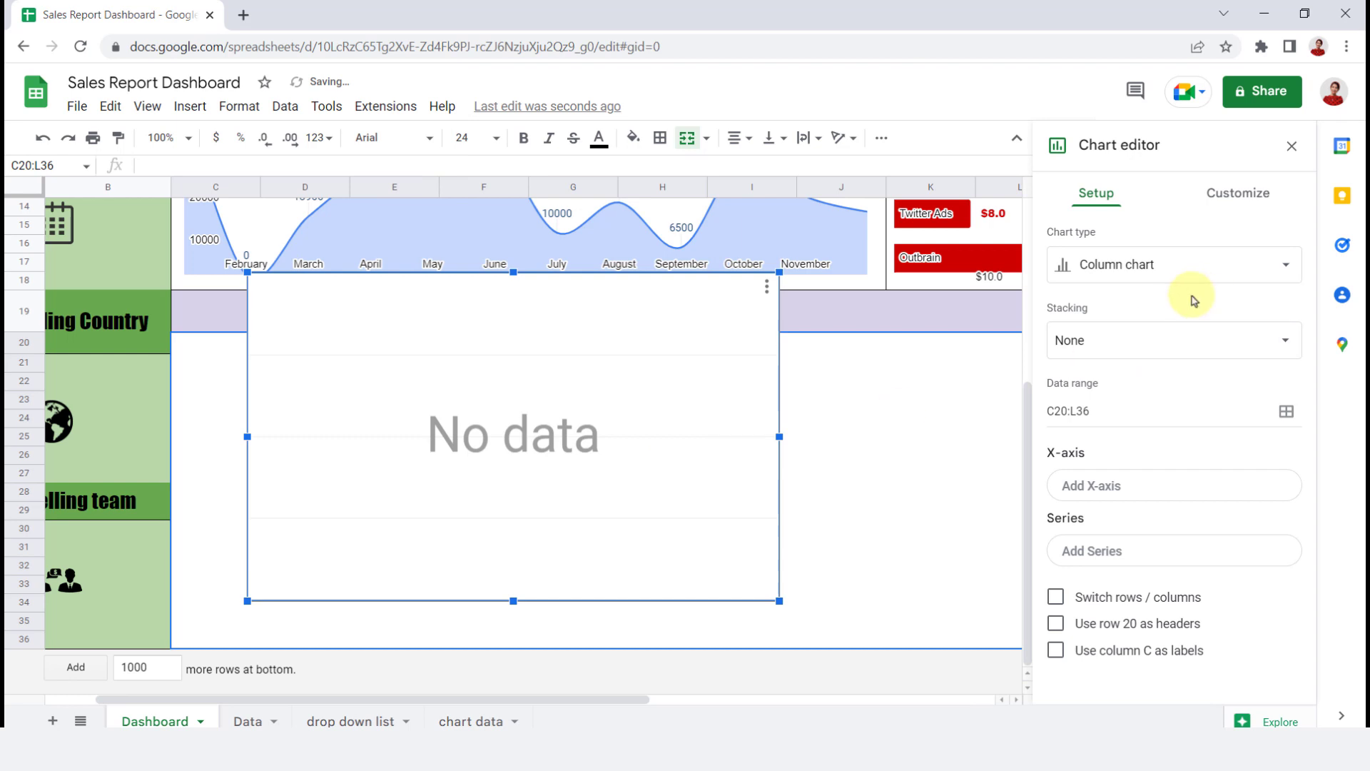
{"action": "left_click", "coordinate": [1147, 270]}
{"action": "left_click_drag", "start_coordinate": [1302, 324], "coordinate": [1328, 491]}
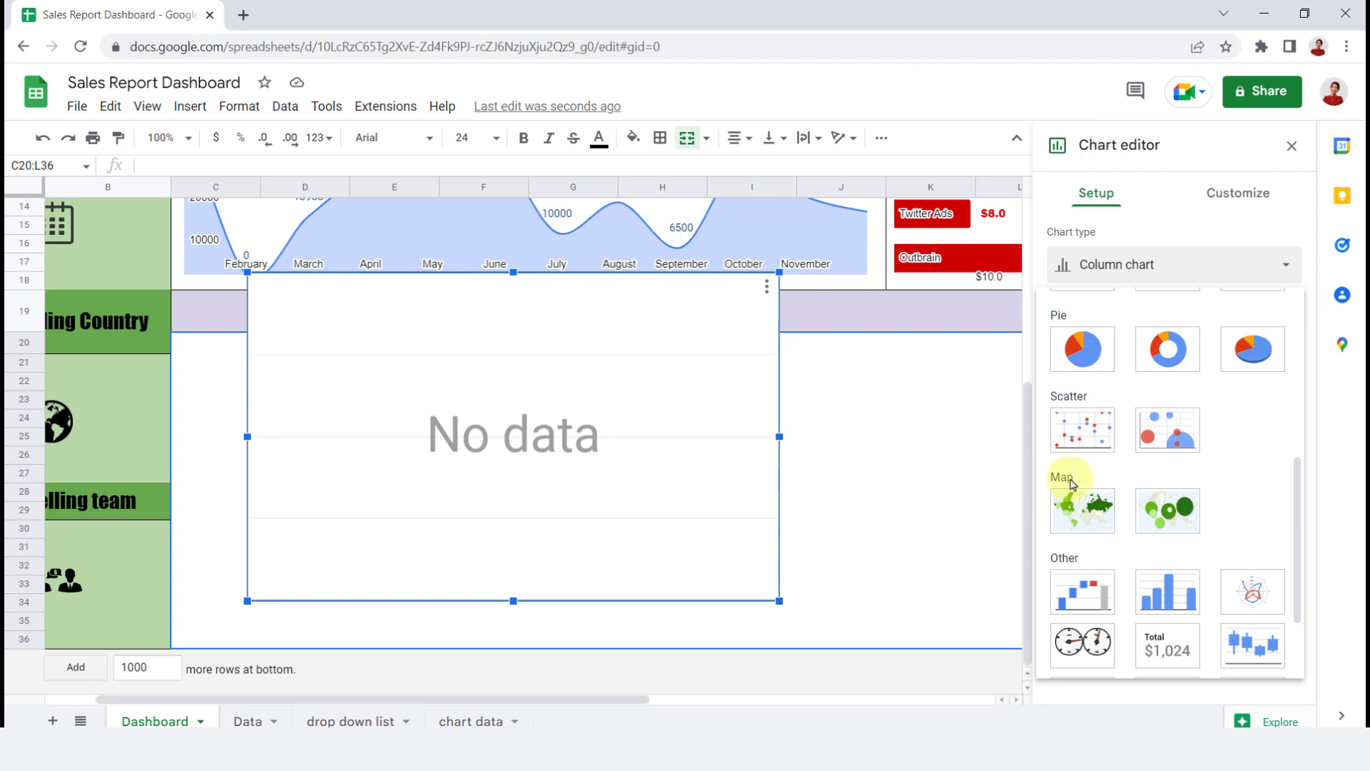
{"action": "left_click", "coordinate": [1098, 523]}
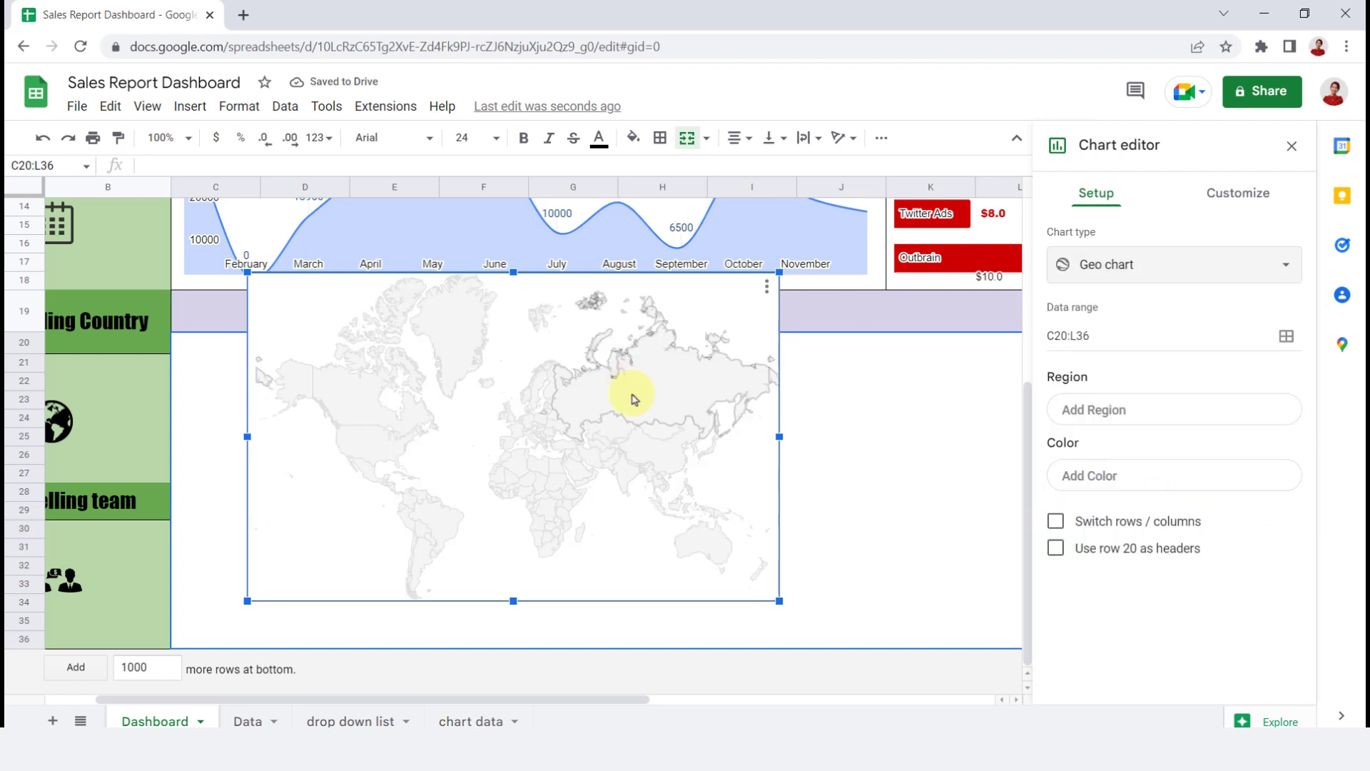
Set the geo chart's data range to 'chart data'!A17:B26.
{"action": "left_click", "coordinate": [1285, 336]}
{"action": "left_click_drag", "start_coordinate": [603, 273], "coordinate": [487, 288]}
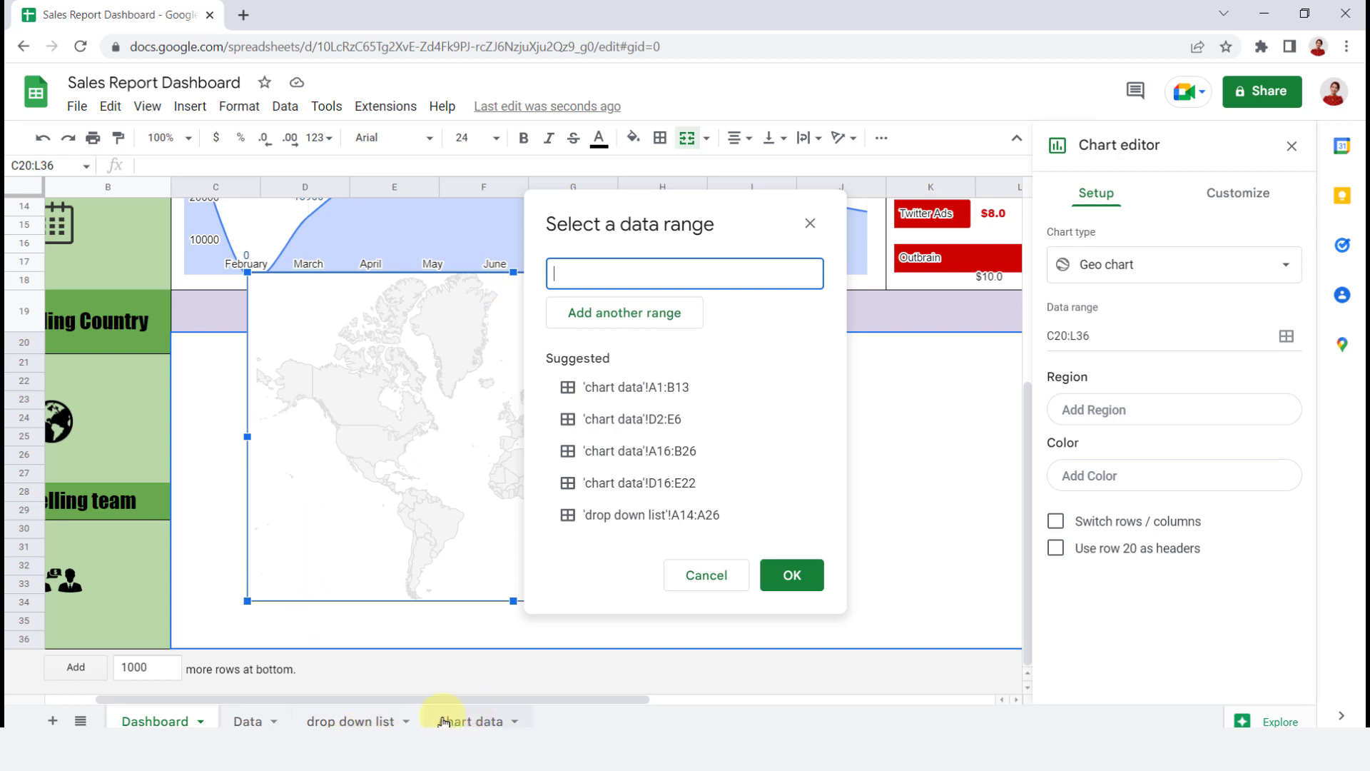
{"action": "left_click", "coordinate": [489, 723]}
{"action": "left_click", "coordinate": [340, 504]}
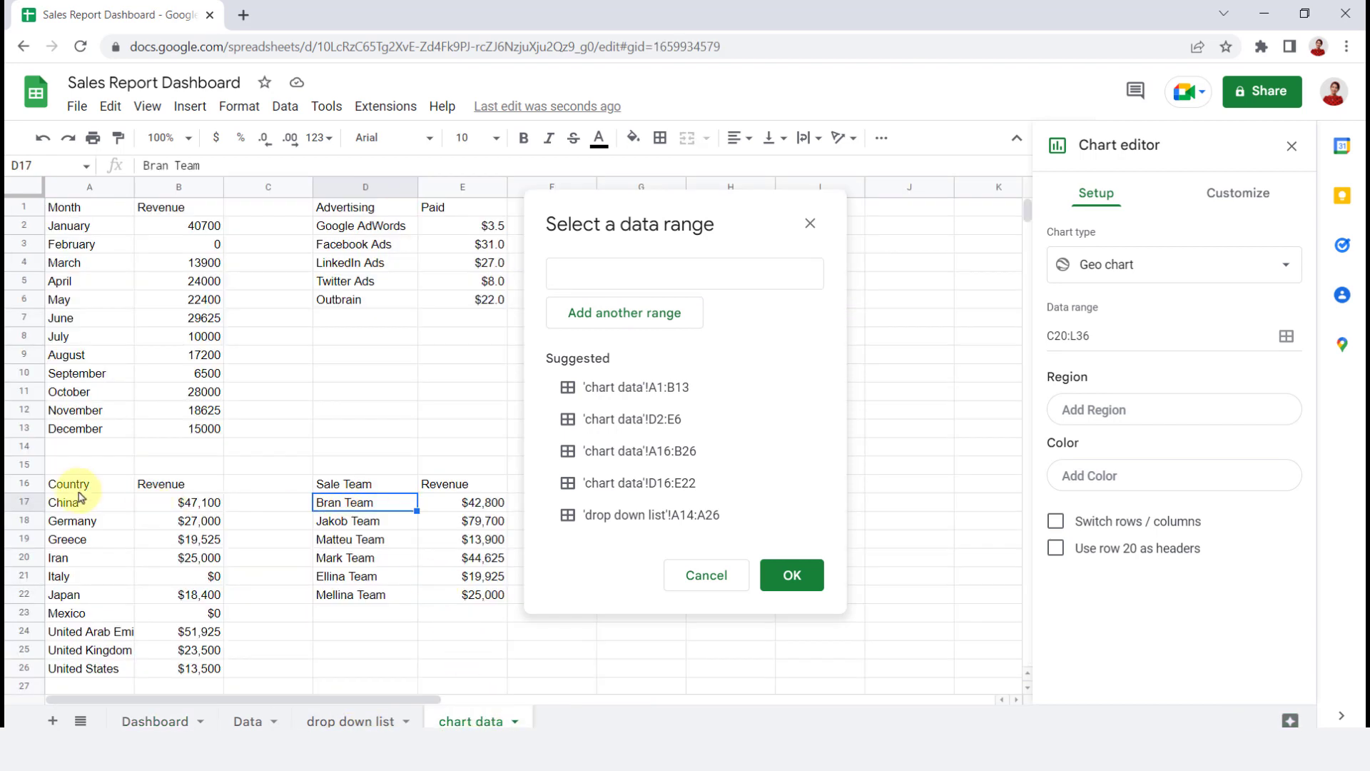
{"action": "left_click_drag", "start_coordinate": [75, 505], "coordinate": [195, 669]}
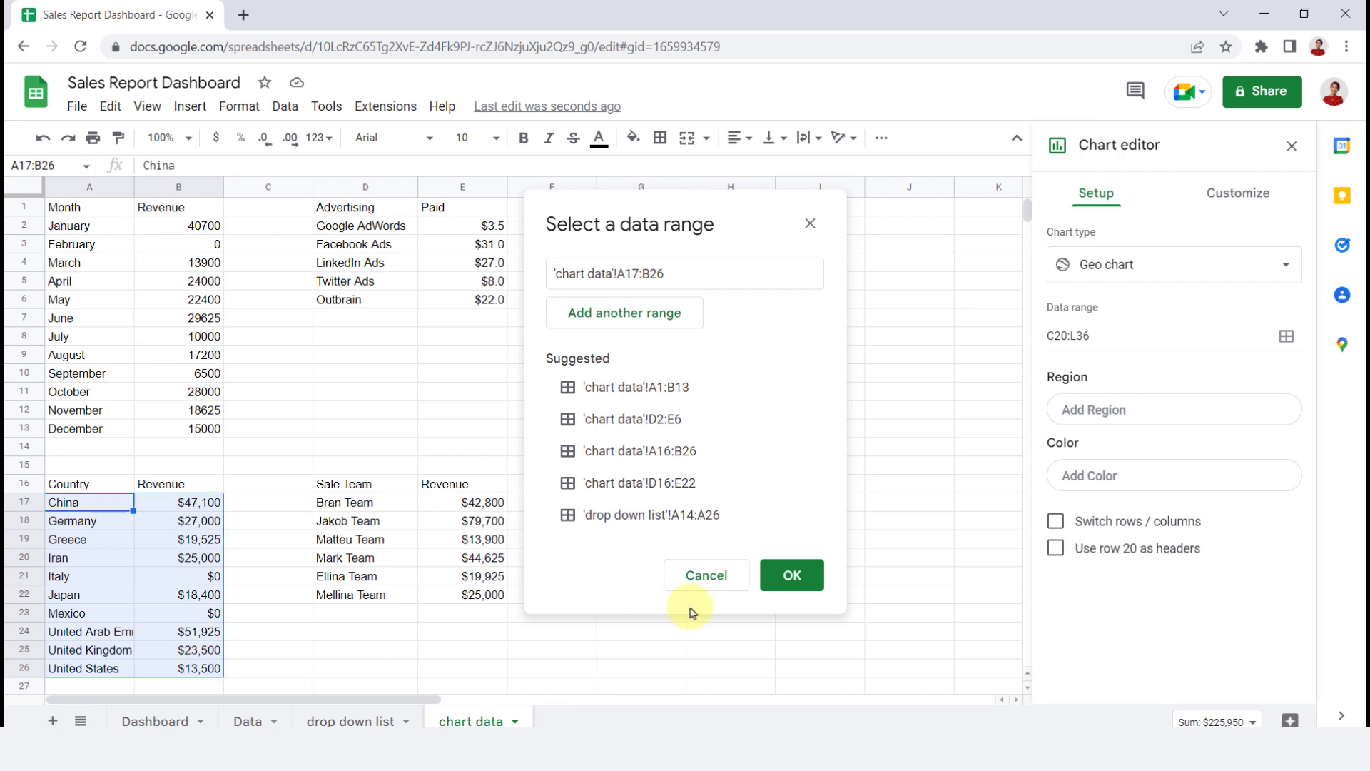
{"action": "key", "text": "Return"}
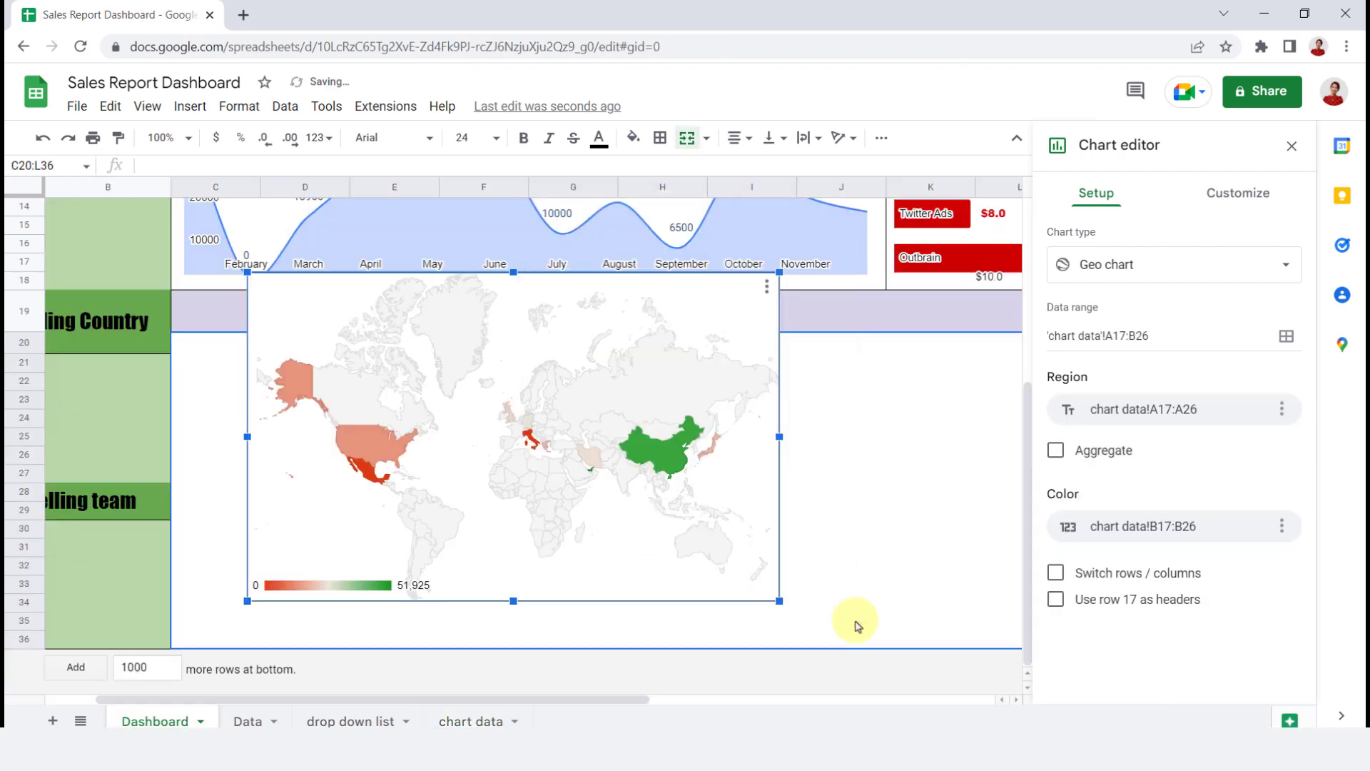
Move and resize the geo chart to fill the area below the Revenue by Country heading and open its customization settings.
{"action": "left_click_drag", "start_coordinate": [779, 271], "coordinate": [592, 390]}
{"action": "left_click_drag", "start_coordinate": [632, 488], "coordinate": [1012, 488]}
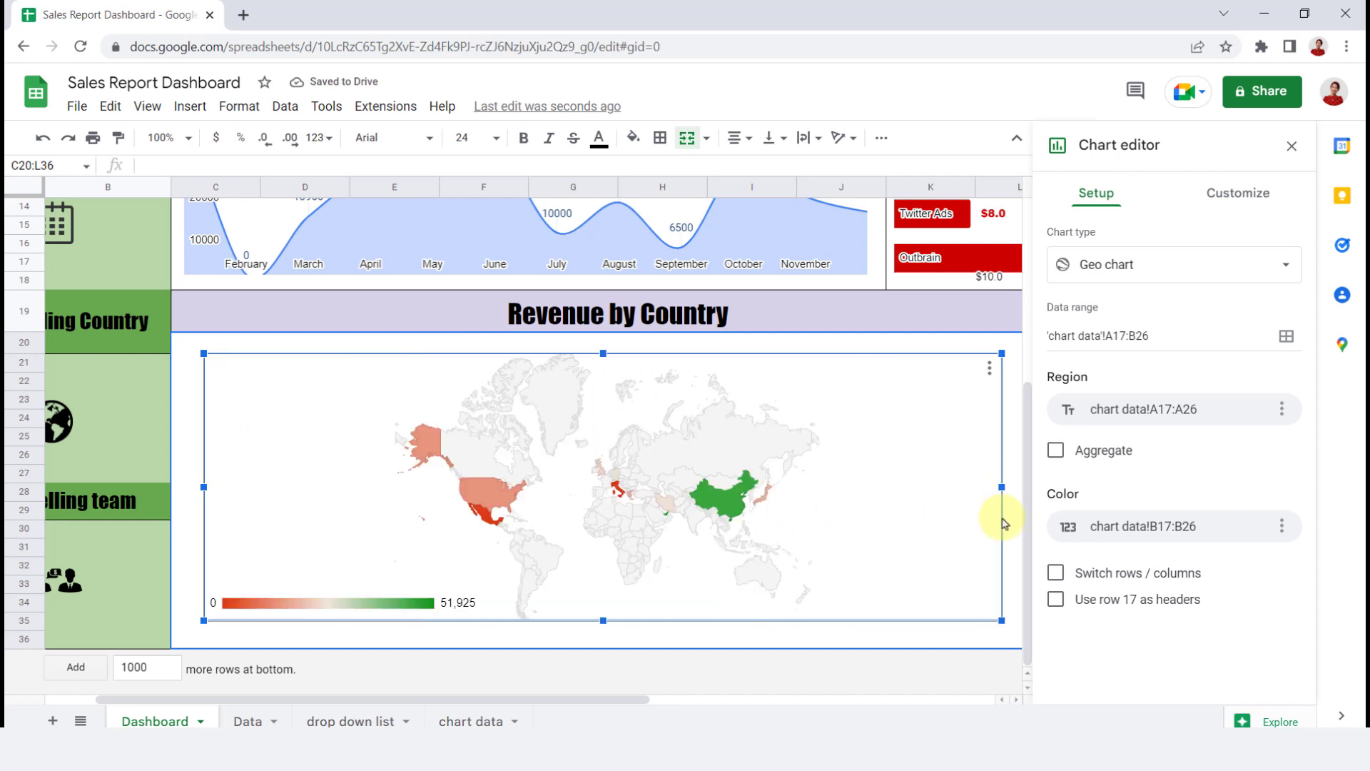
{"action": "left_click_drag", "start_coordinate": [608, 620], "coordinate": [606, 637]}
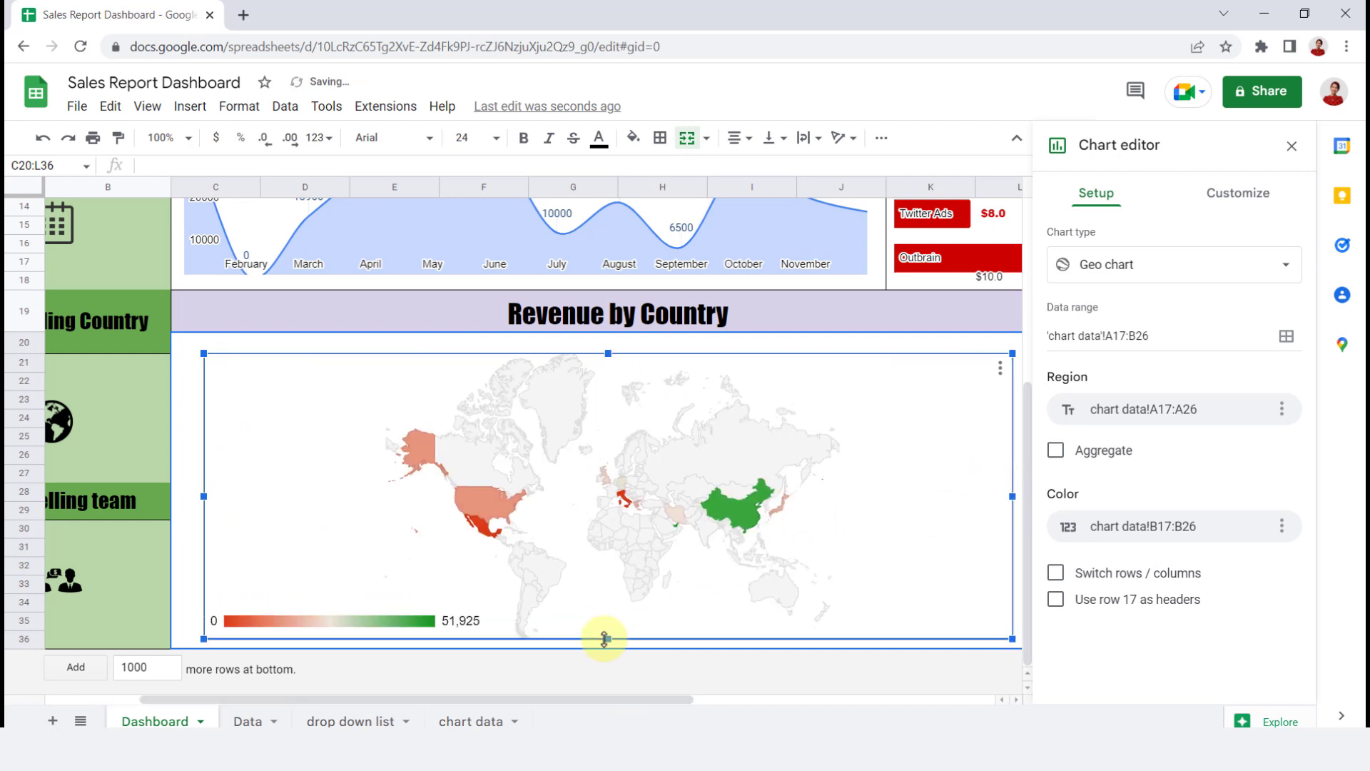
{"action": "left_click_drag", "start_coordinate": [608, 354], "coordinate": [612, 340]}
{"action": "left_click_drag", "start_coordinate": [204, 487], "coordinate": [178, 500]}
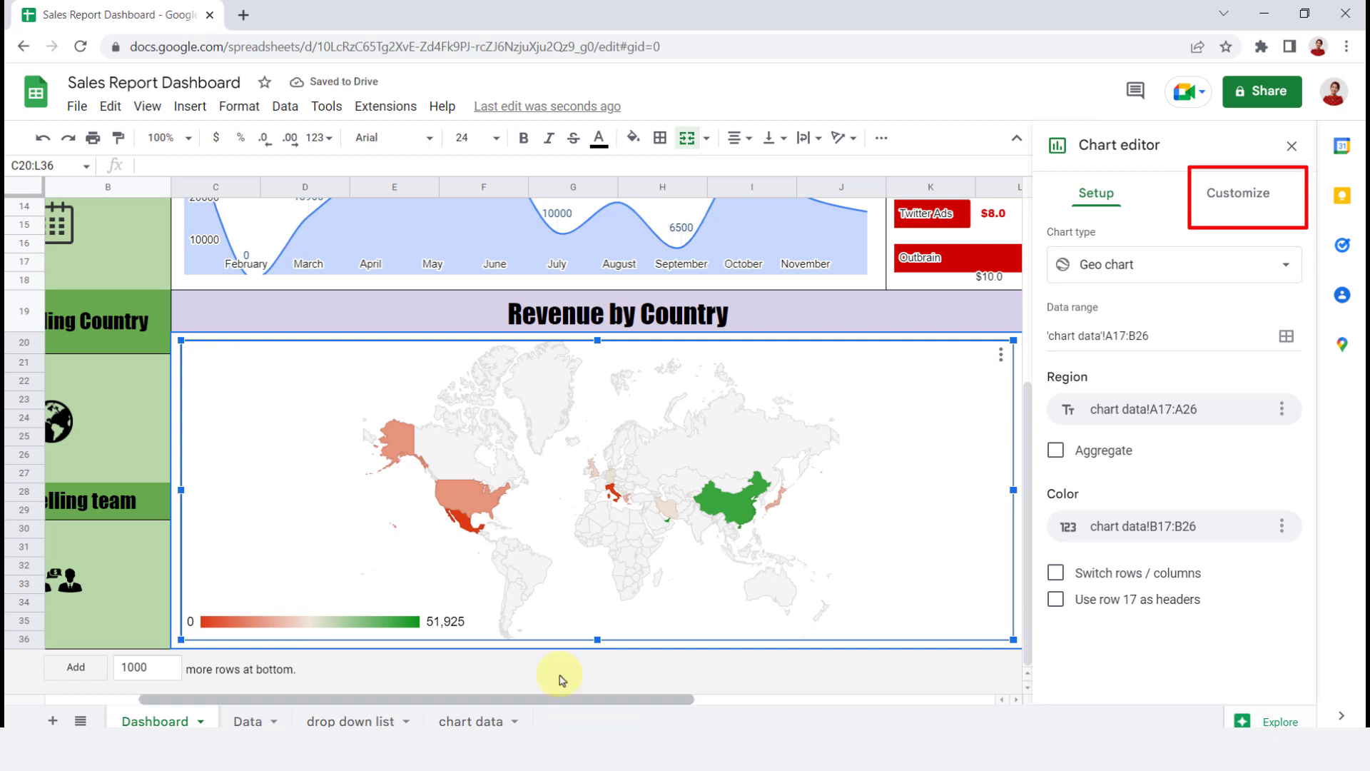
{"action": "left_click", "coordinate": [1241, 193]}
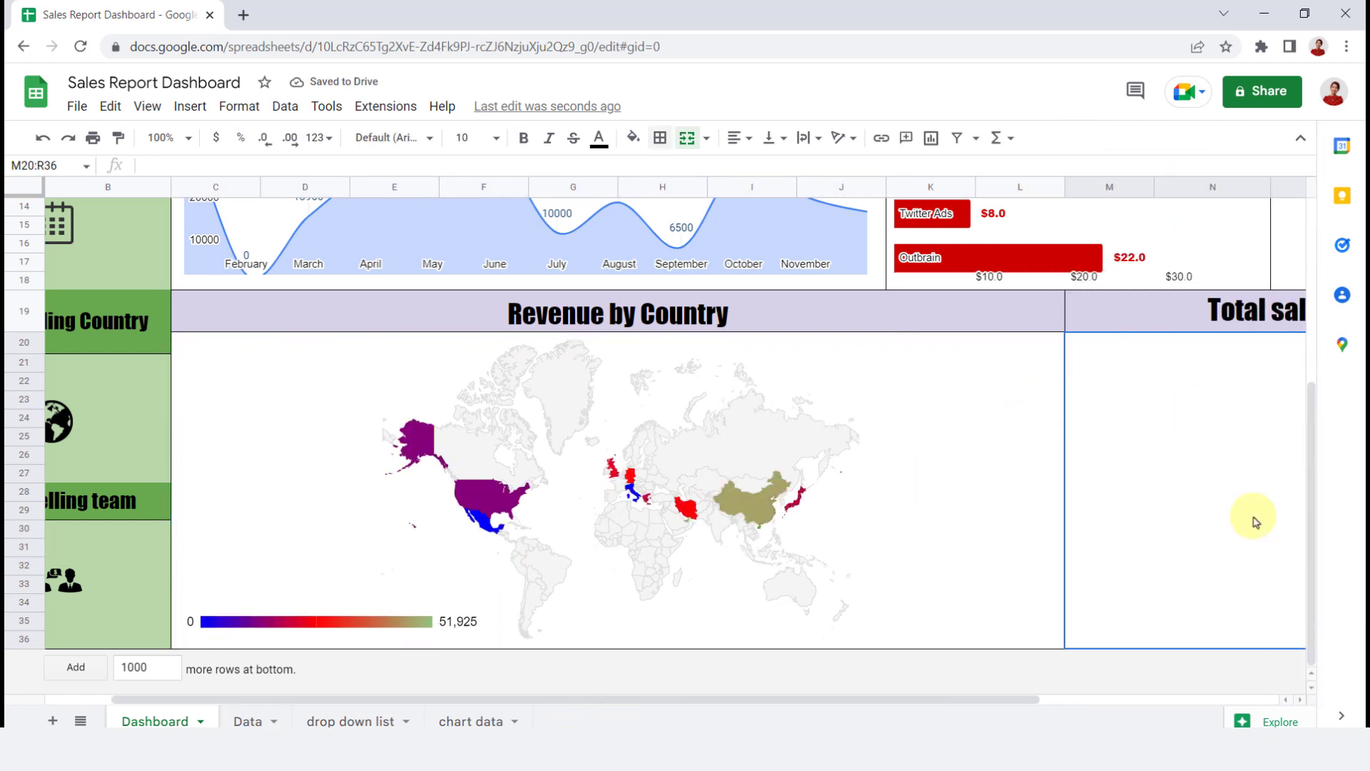
Insert a chart for the Dashboard's Total sales by sale team area and set its type to Doughnut chart.
{"action": "left_click_drag", "start_coordinate": [964, 697], "coordinate": [1193, 670]}
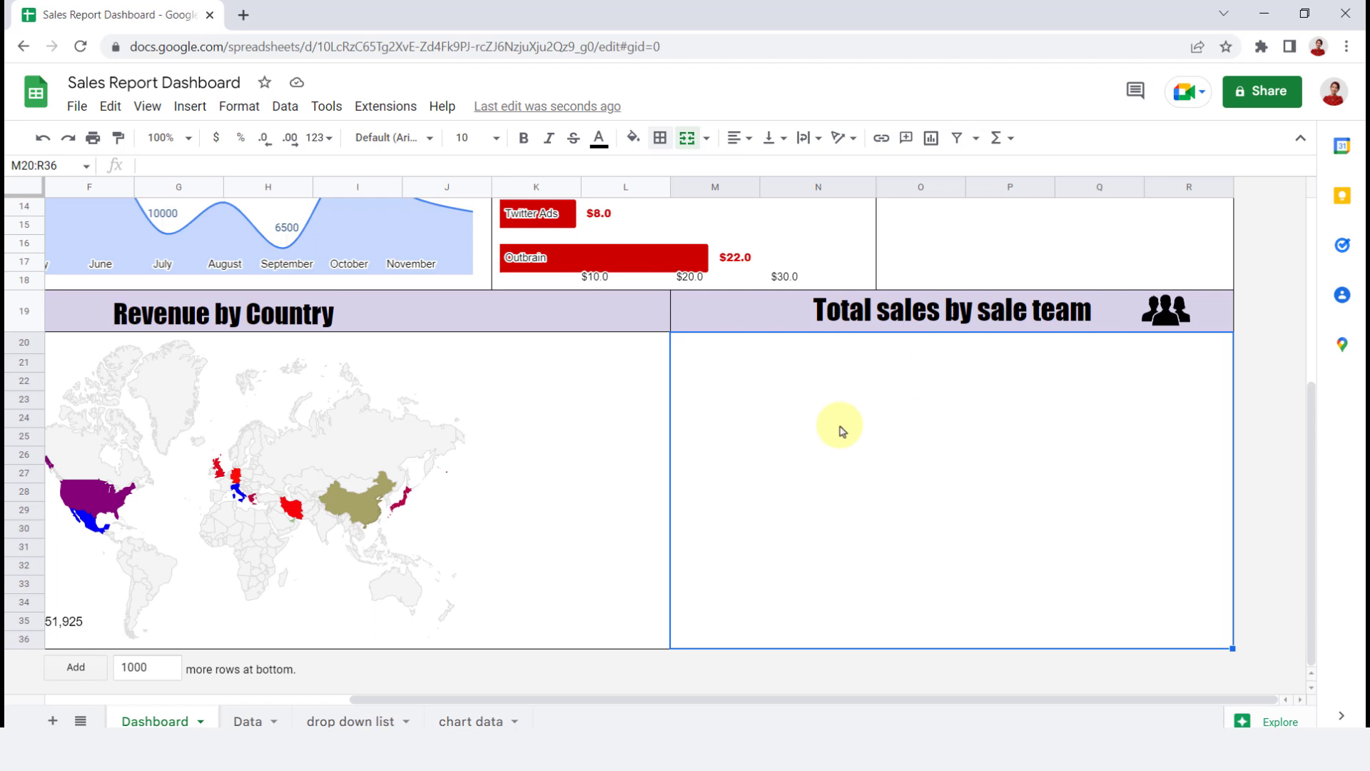
{"action": "left_click", "coordinate": [180, 114]}
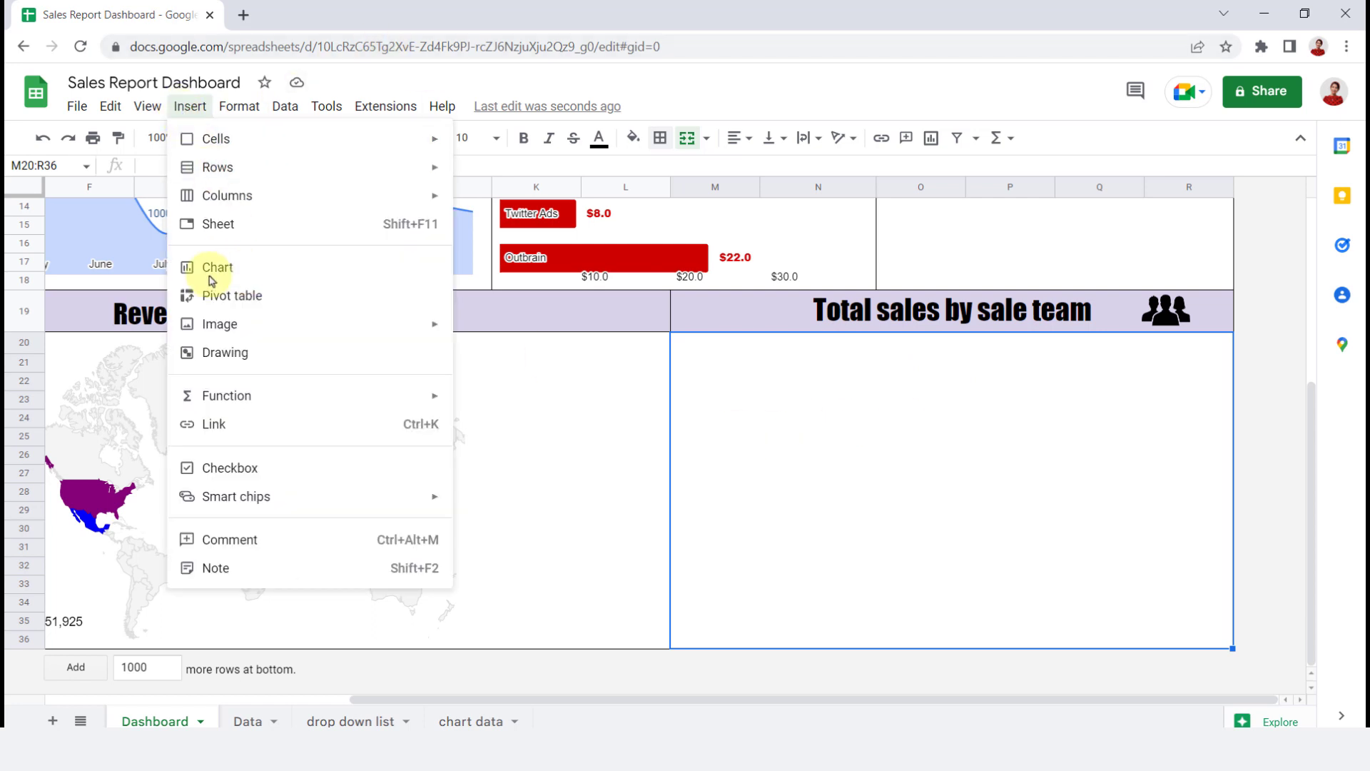
{"action": "left_click", "coordinate": [239, 273]}
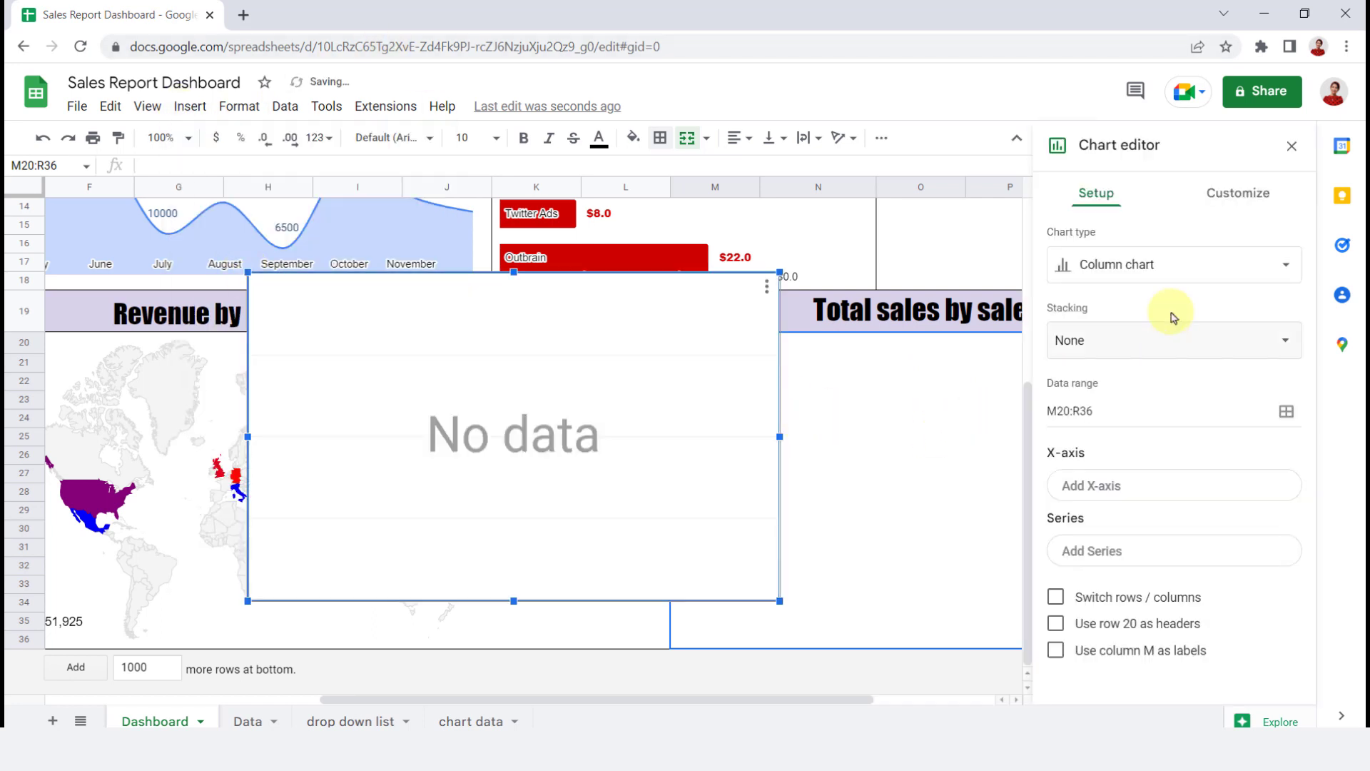
{"action": "left_click", "coordinate": [1159, 271]}
{"action": "left_click_drag", "start_coordinate": [1290, 359], "coordinate": [1289, 509]}
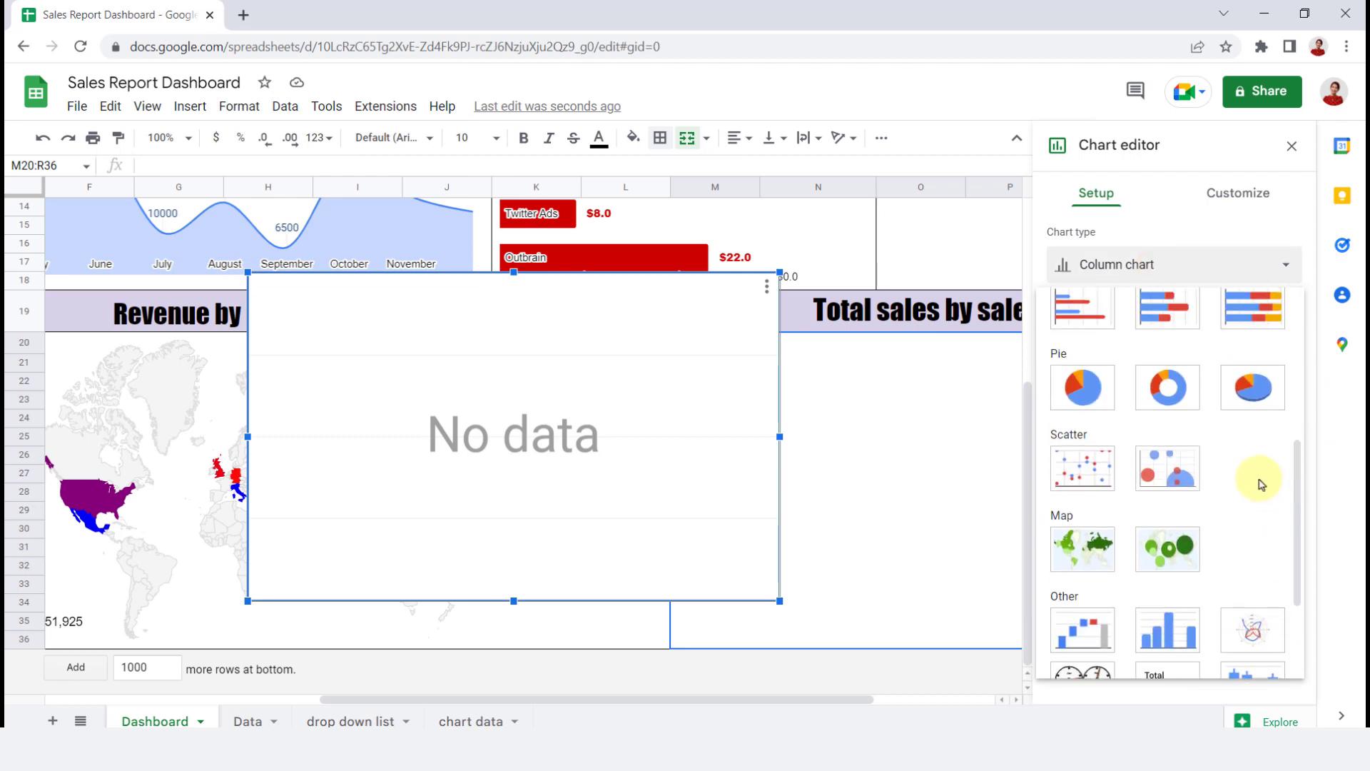
{"action": "left_click", "coordinate": [1161, 389]}
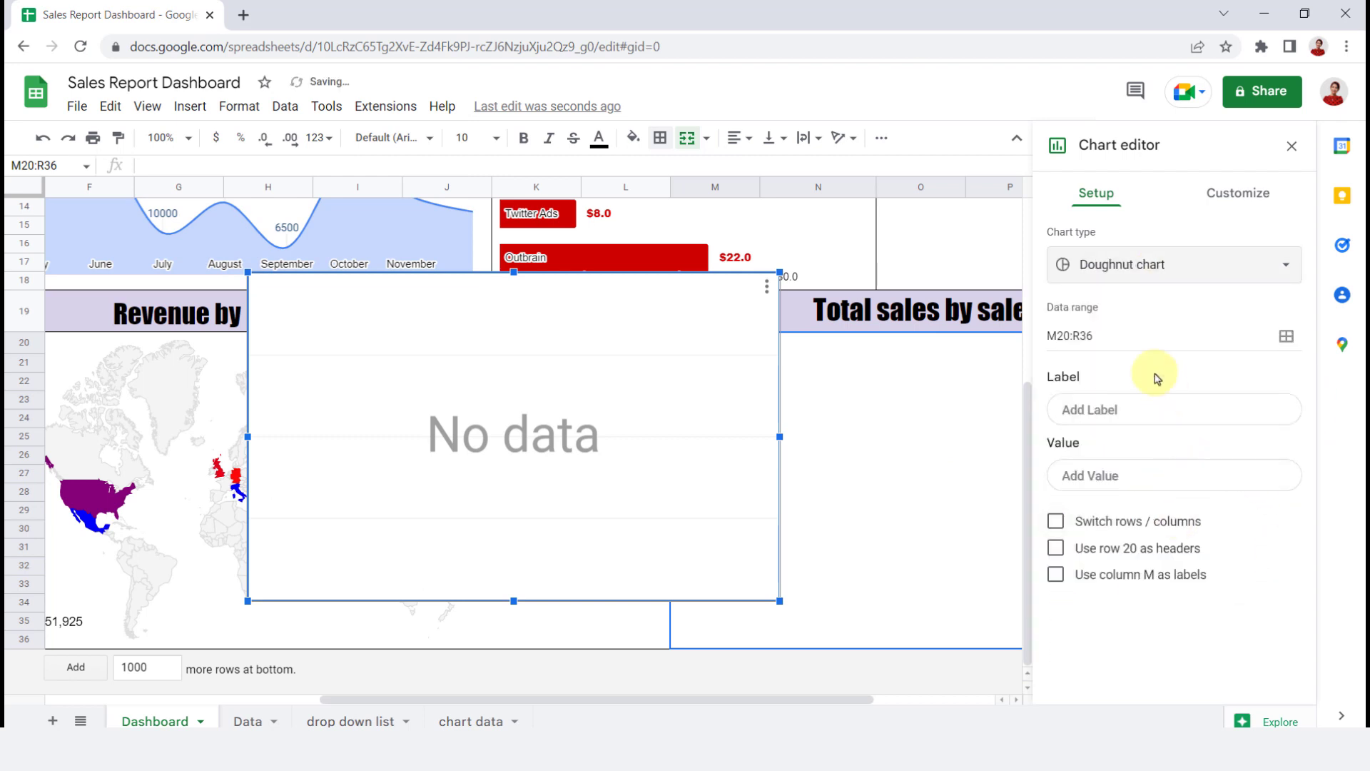
Set the doughnut chart's data range to 'chart data'!D17:E22.
{"action": "left_click", "coordinate": [1286, 335]}
{"action": "left_click", "coordinate": [437, 721]}
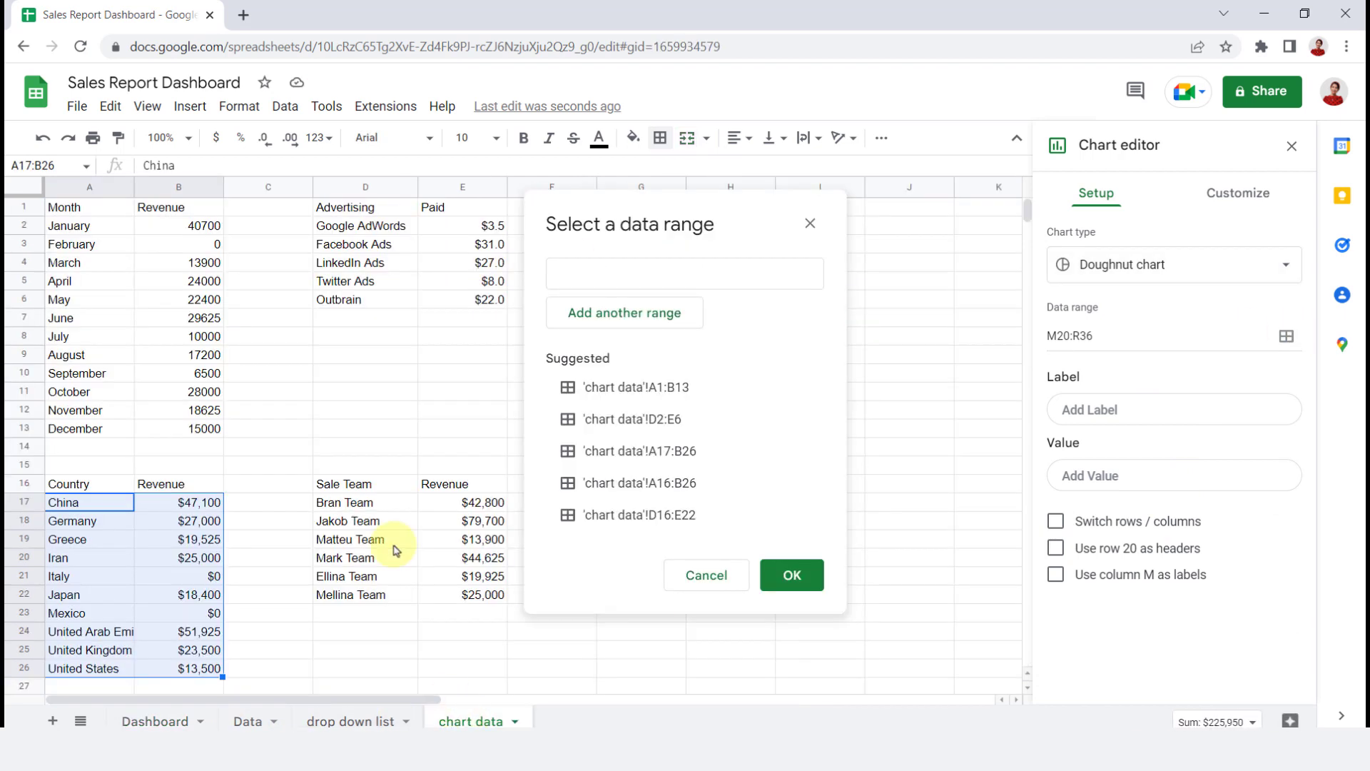
{"action": "left_click_drag", "start_coordinate": [367, 503], "coordinate": [474, 590]}
{"action": "left_click", "coordinate": [794, 576]}
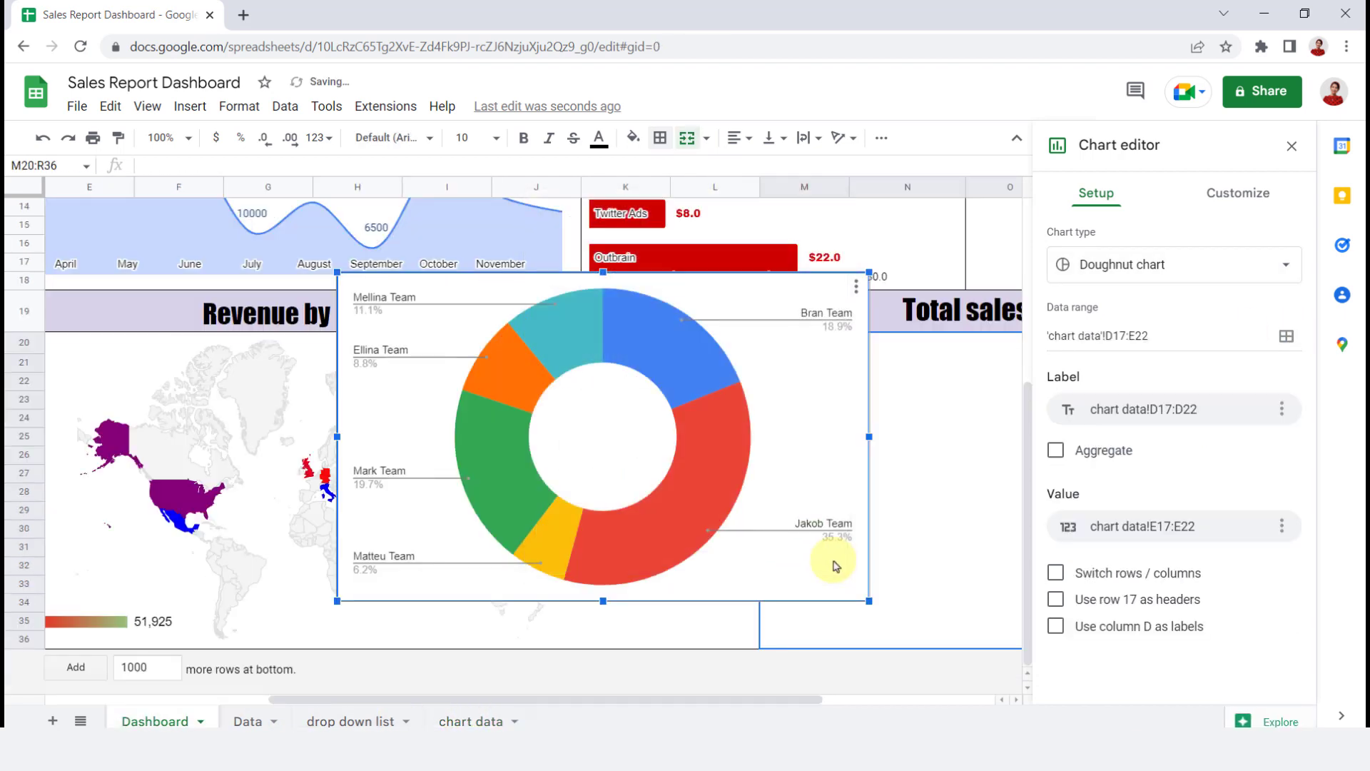
Set the doughnut chart's background and border colors to None and fit the chart below the Total sales by sale team heading.
{"action": "left_click", "coordinate": [1238, 193]}
{"action": "left_click", "coordinate": [1077, 308]}
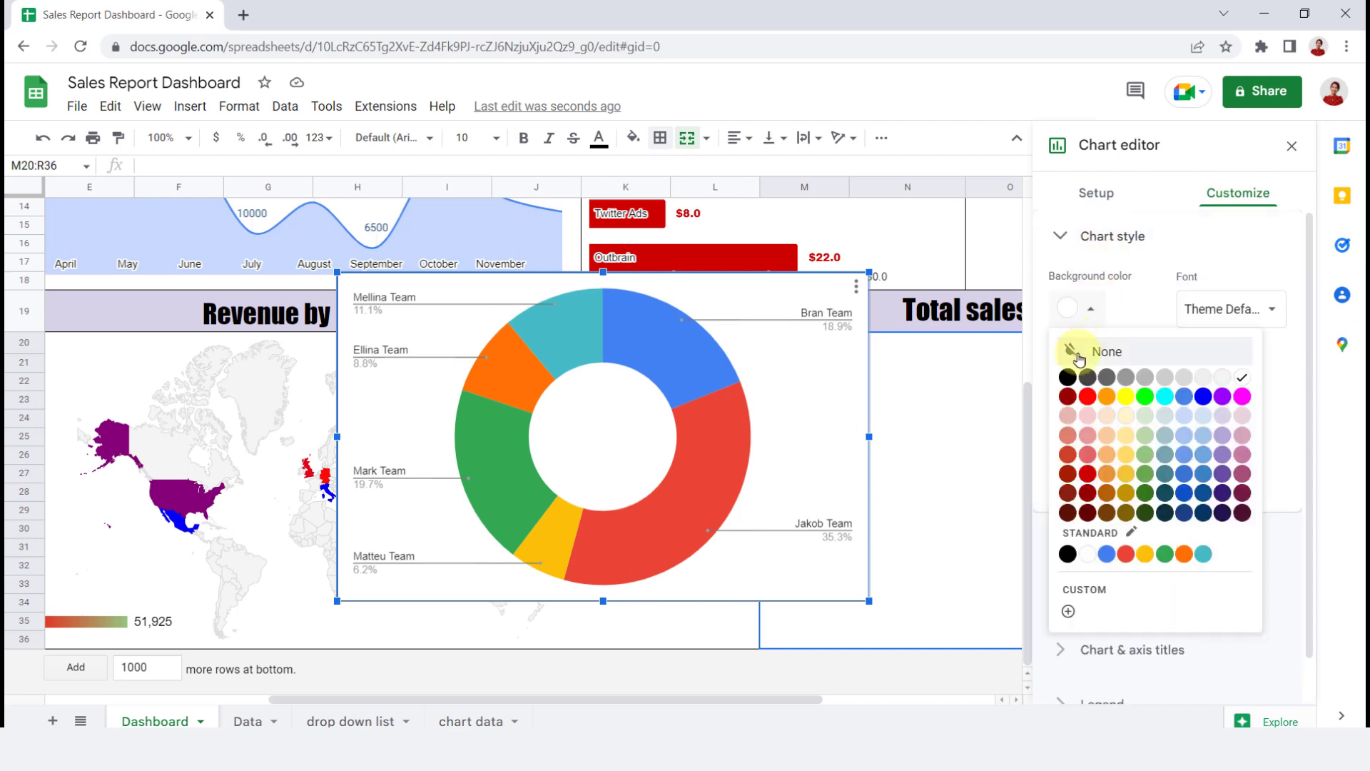
{"action": "left_click", "coordinate": [1081, 352]}
{"action": "left_click", "coordinate": [1074, 384]}
{"action": "left_click", "coordinate": [1098, 426]}
{"action": "key", "text": "Escape"}
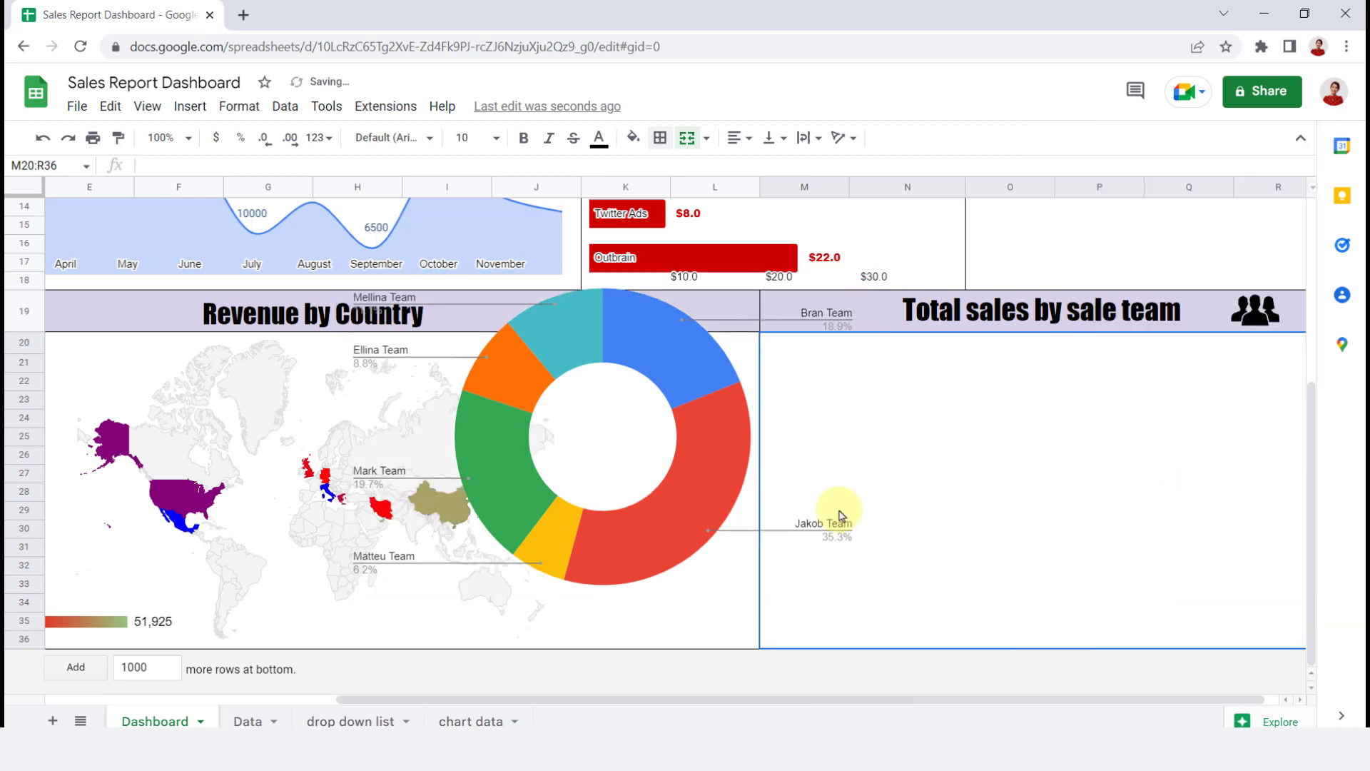
{"action": "left_click_drag", "start_coordinate": [672, 486], "coordinate": [1137, 542]}
{"action": "scroll", "coordinate": [887, 697], "scroll_direction": "right", "scroll_amount": 1}
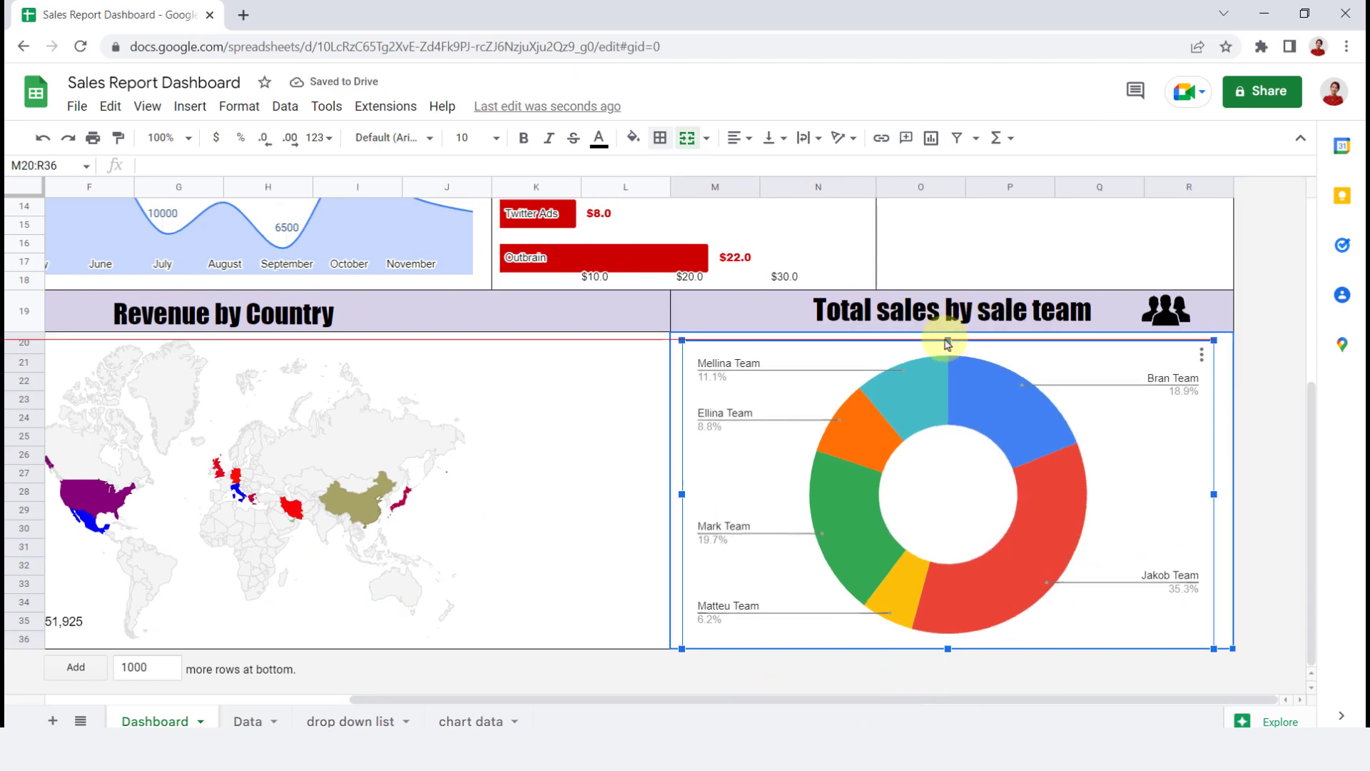
Enter the headers Product and Revenue in G1 and H1 of the chart data sheet.
{"action": "scroll", "coordinate": [1167, 424], "scroll_direction": "up", "scroll_amount": 4}
{"action": "scroll", "coordinate": [1168, 424], "scroll_direction": "up", "scroll_amount": 1}
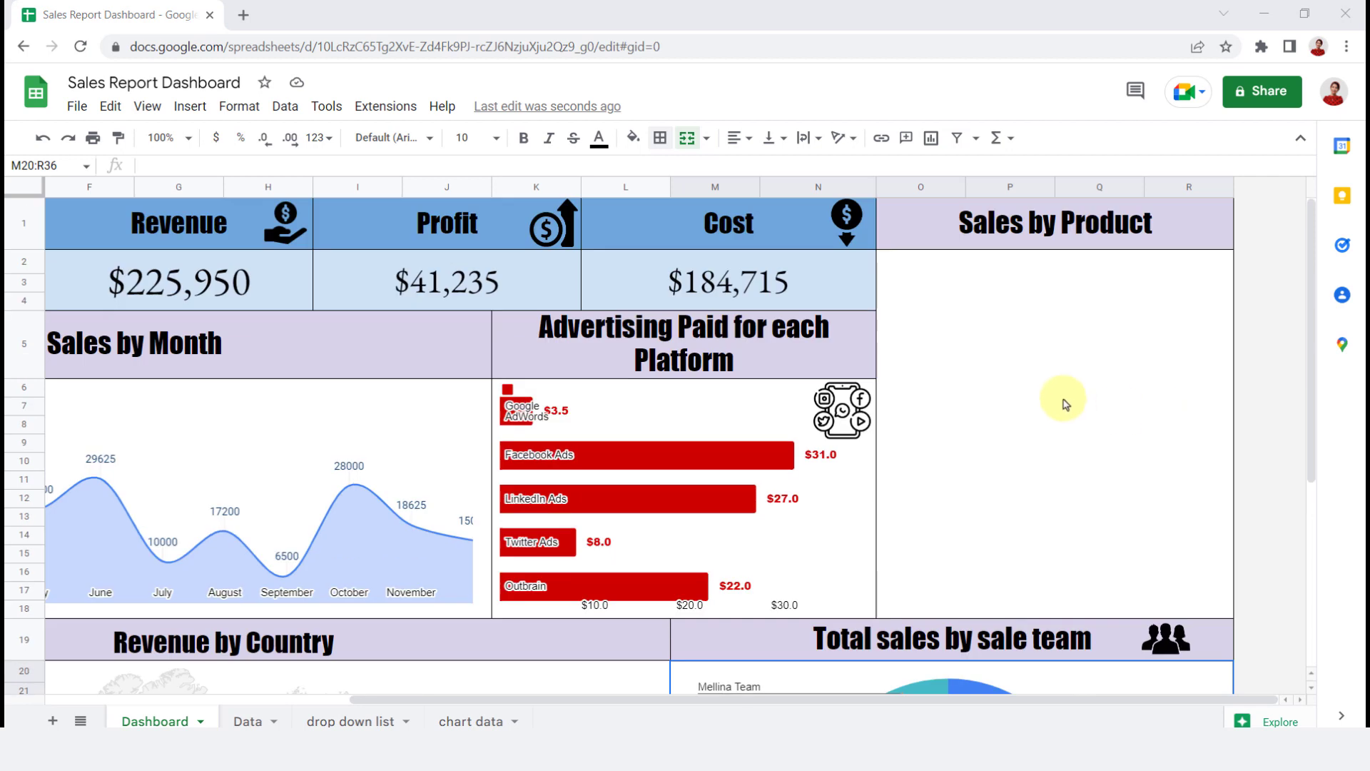
{"action": "left_click", "coordinate": [1064, 398]}
{"action": "scroll", "coordinate": [1006, 330], "scroll_direction": "left", "scroll_amount": 1}
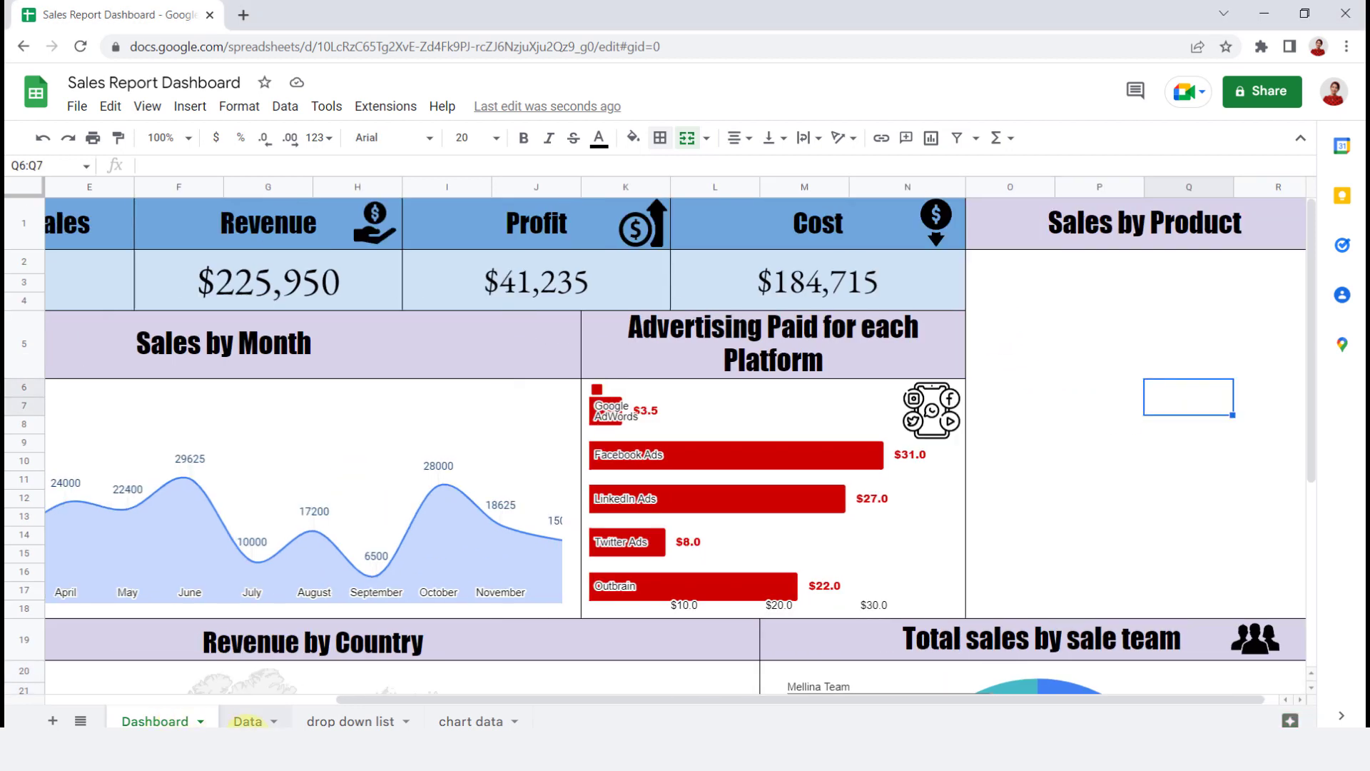
{"action": "left_click", "coordinate": [444, 722]}
{"action": "left_click", "coordinate": [612, 212]}
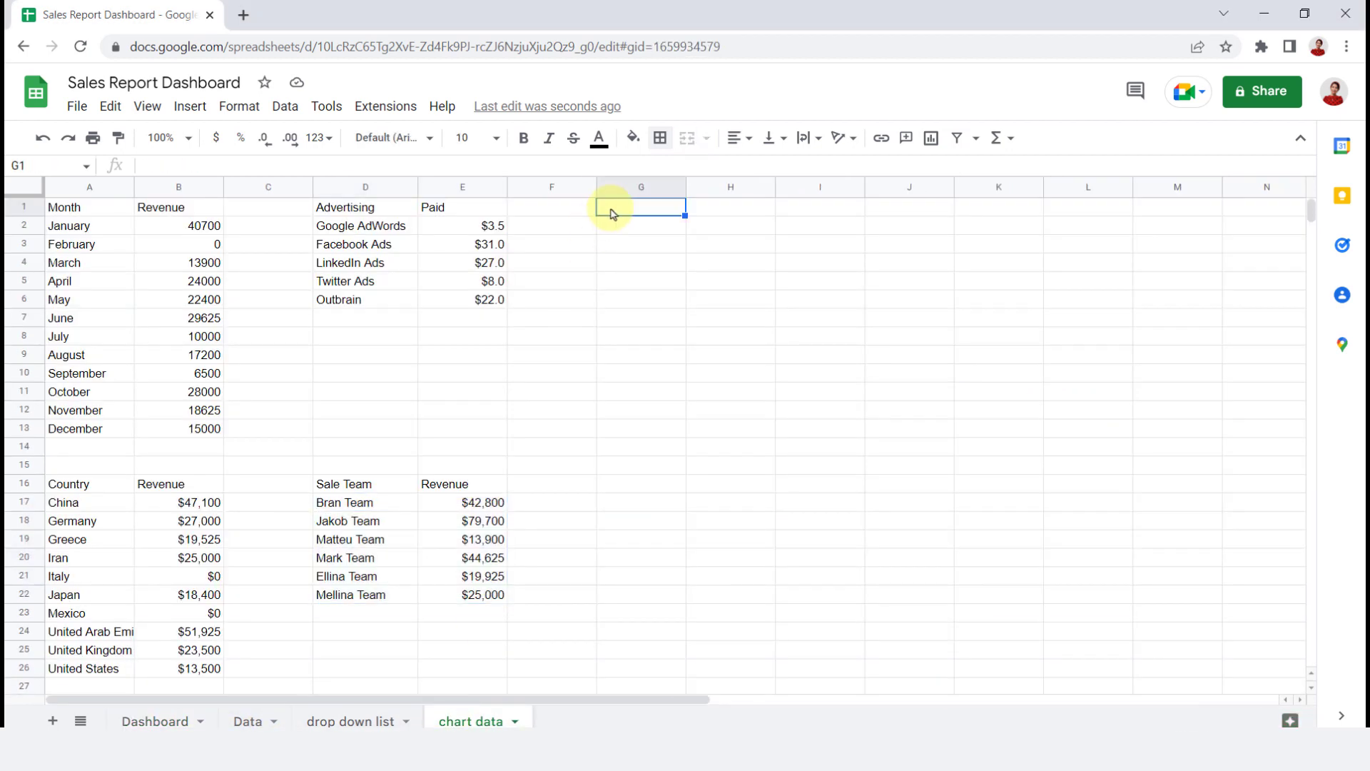
{"action": "key", "text": "Tab"}
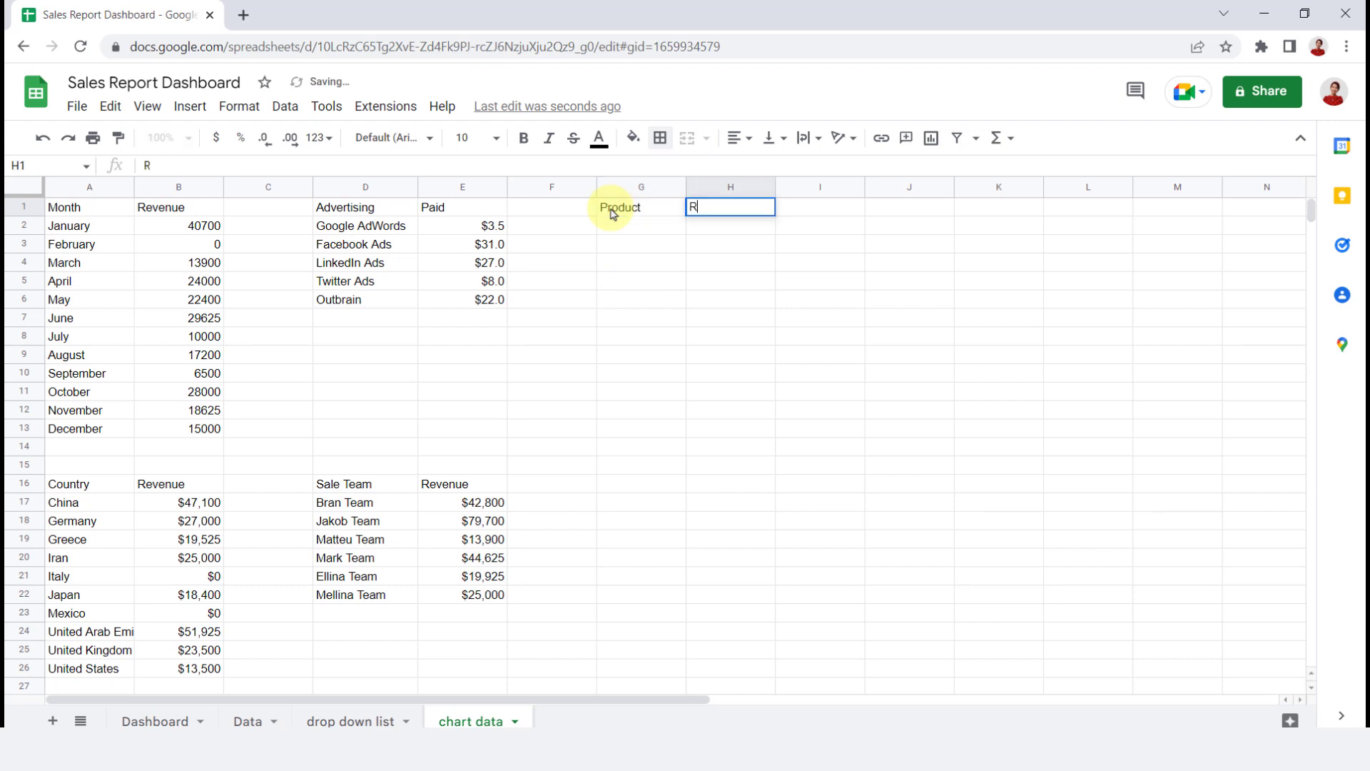
{"action": "key", "text": "Return"}
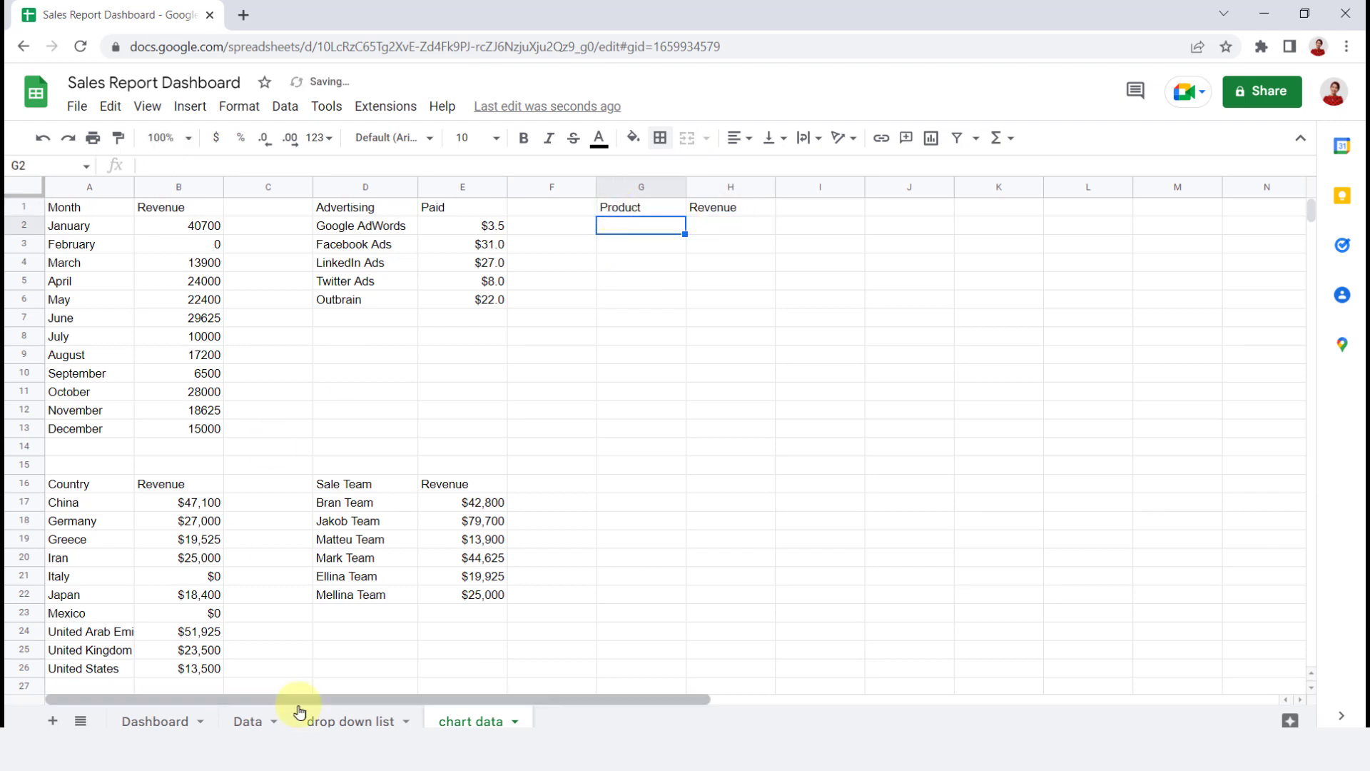
Copy the product names from the drop down list sheet into G2:G7 of chart data and fit column G to its contents.
{"action": "left_click", "coordinate": [336, 721]}
{"action": "left_click_drag", "start_coordinate": [74, 226], "coordinate": [72, 322]}
{"action": "key", "text": "ctrl+c"}
{"action": "left_click", "coordinate": [464, 721]}
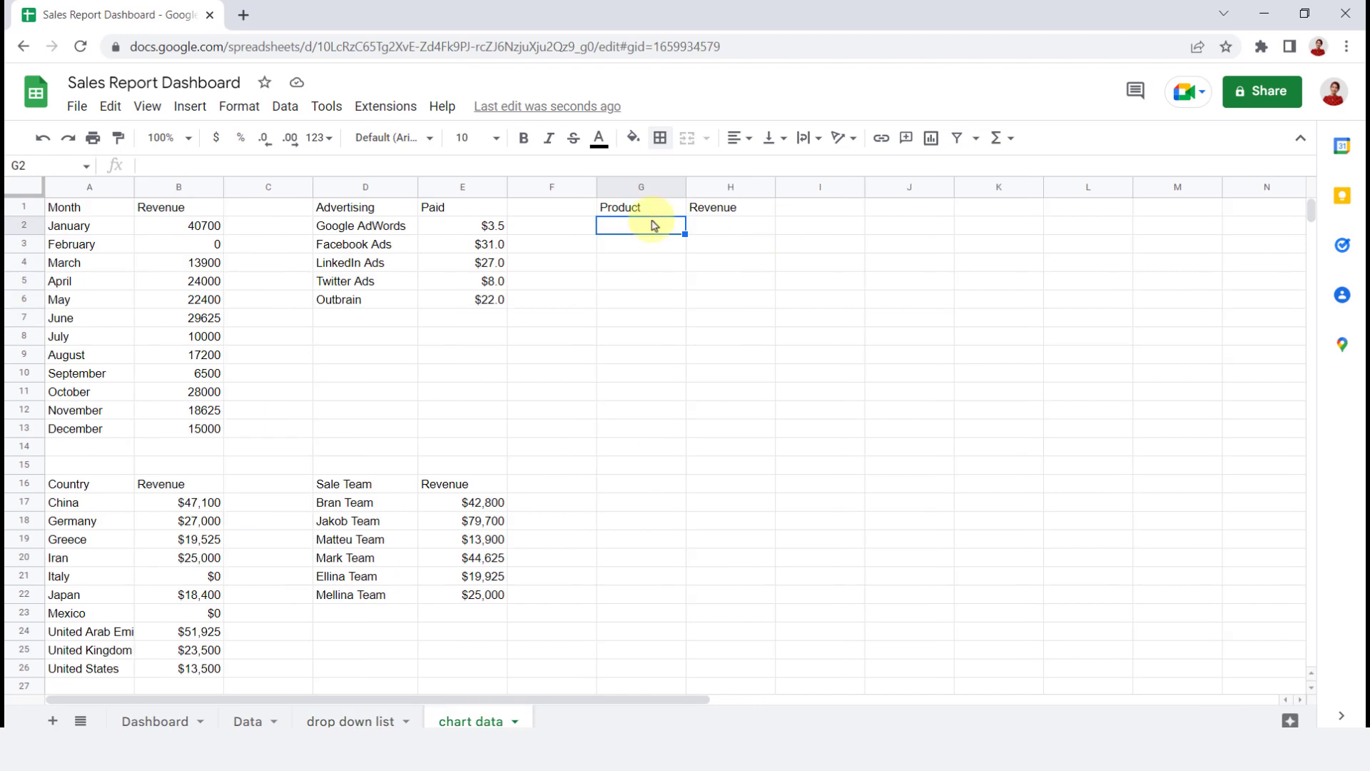
{"action": "key", "text": "ctrl+v"}
{"action": "double_click", "coordinate": [684, 183]}
Enter =sumif(Data!B:B,G2,Data!G:G) in H2 of chart data to total the revenue for Laptop.
{"action": "left_click", "coordinate": [755, 229]}
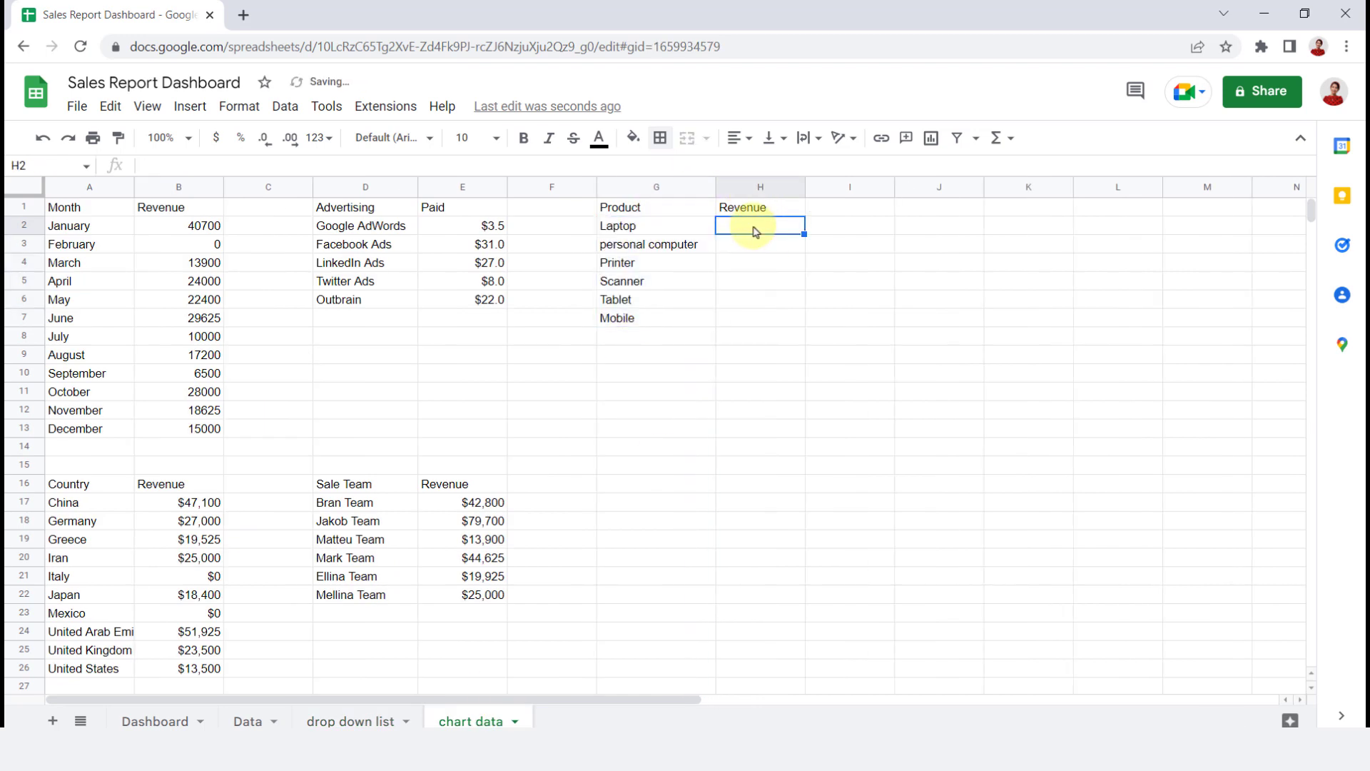
{"action": "type", "text": "="}
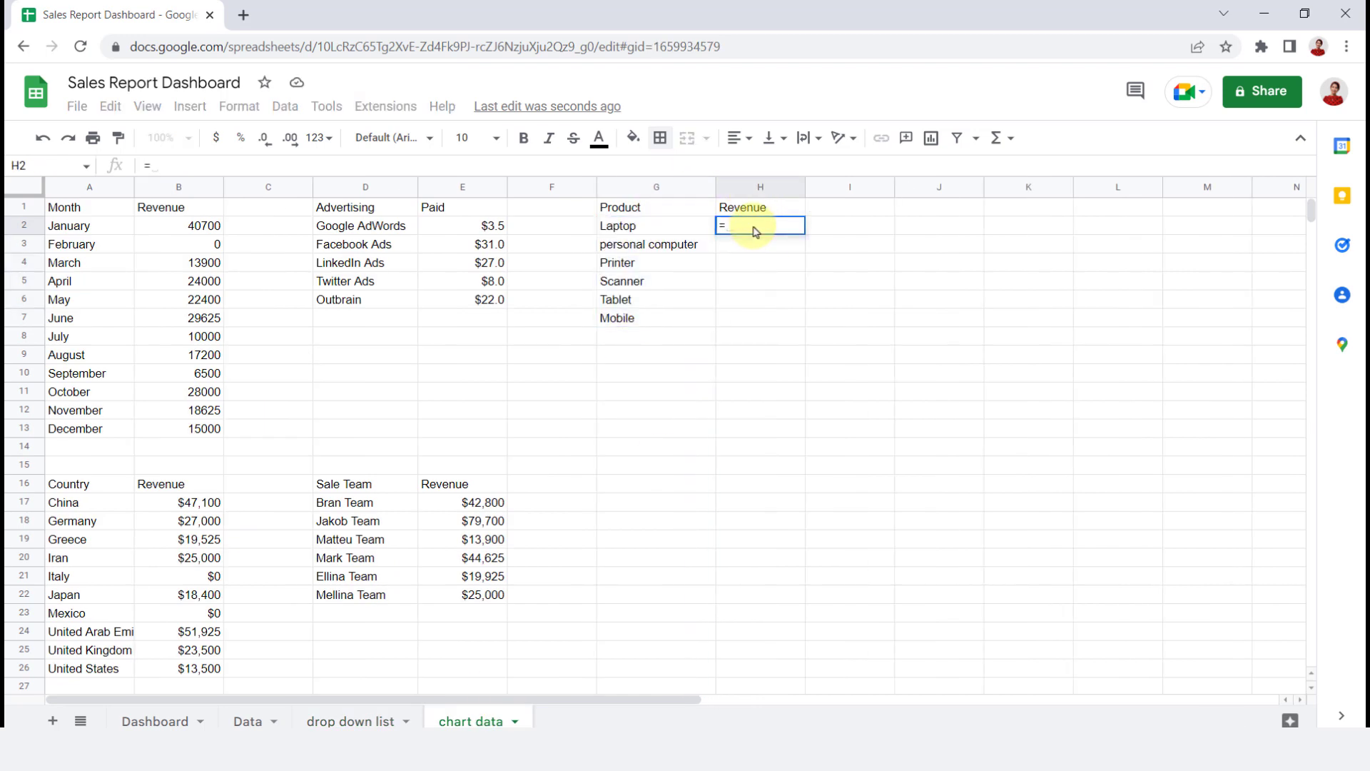
{"action": "type", "text": "sumif"}
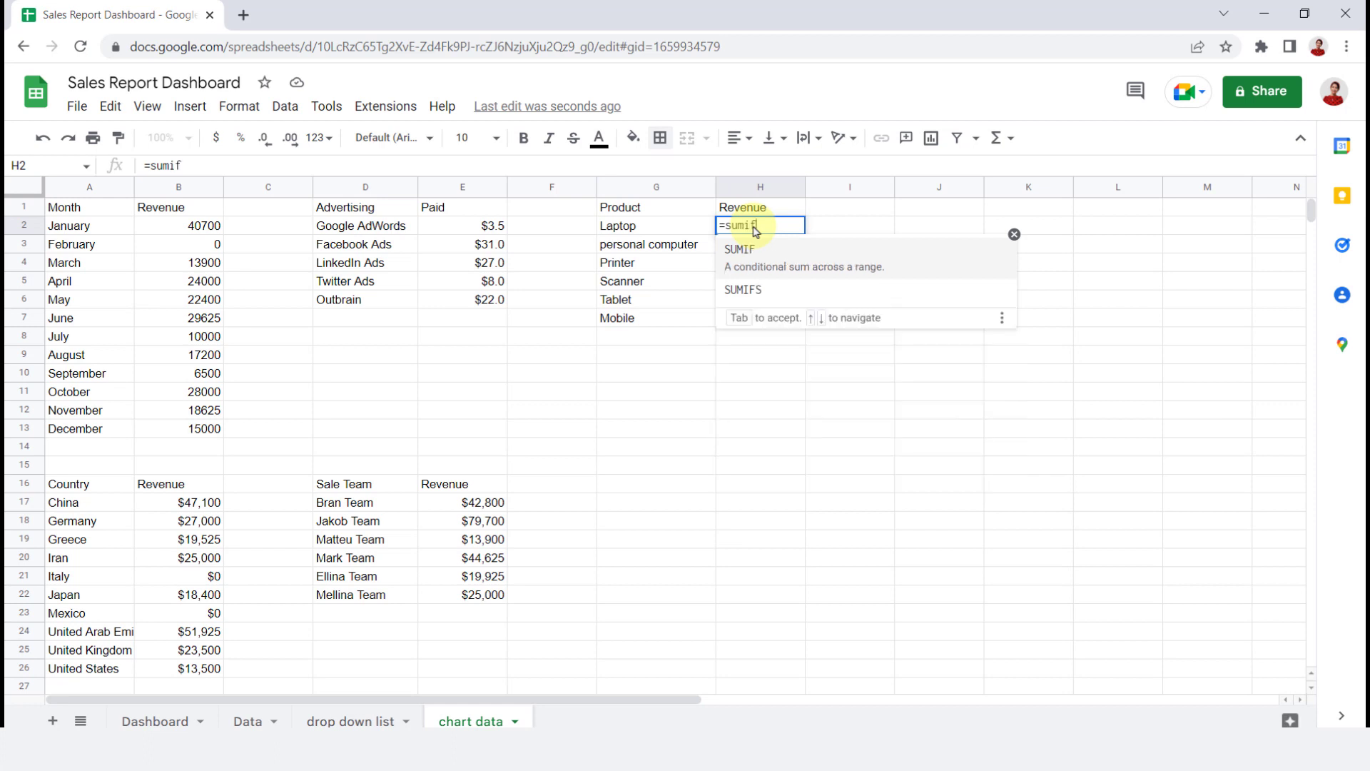
{"action": "type", "text": "("}
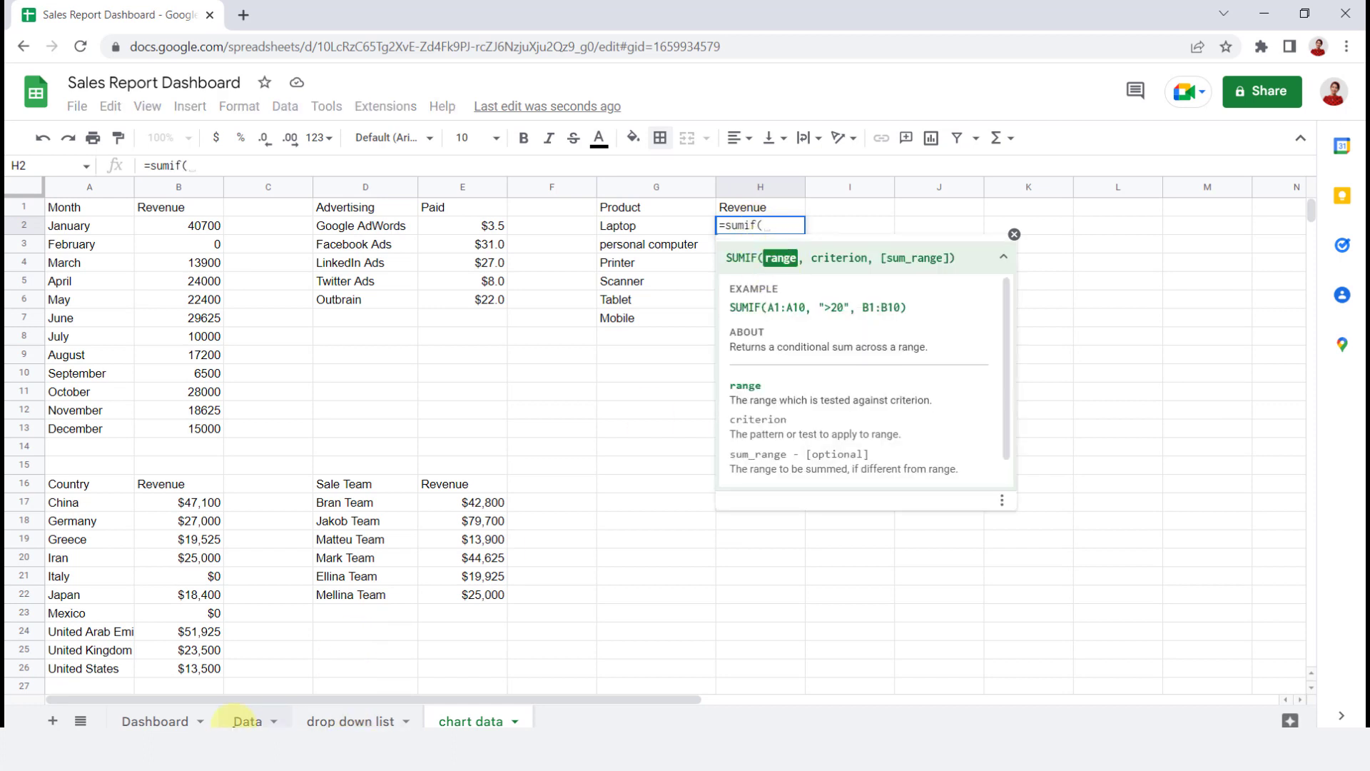
{"action": "left_click", "coordinate": [245, 719]}
{"action": "left_click", "coordinate": [86, 187]}
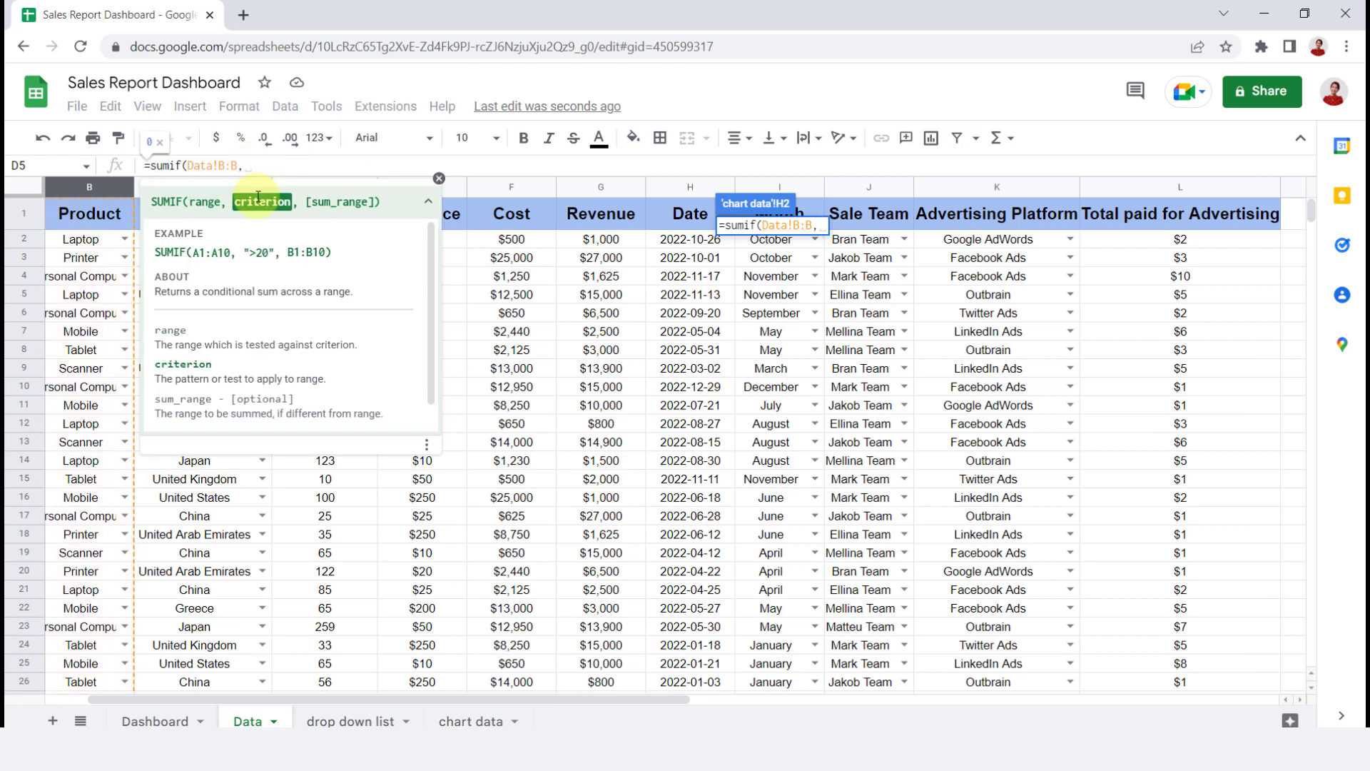
{"action": "left_click", "coordinate": [162, 722]}
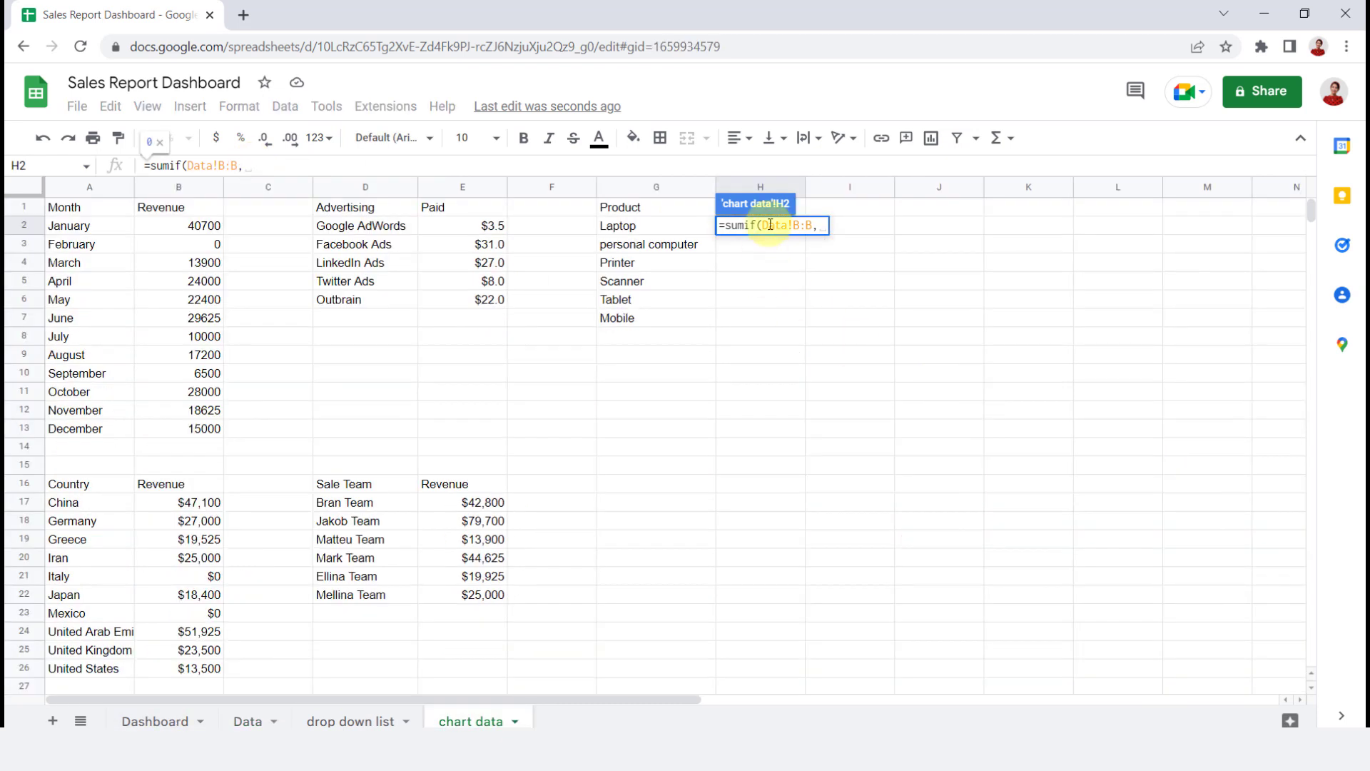
{"action": "left_click", "coordinate": [627, 230]}
{"action": "type", "text": ","}
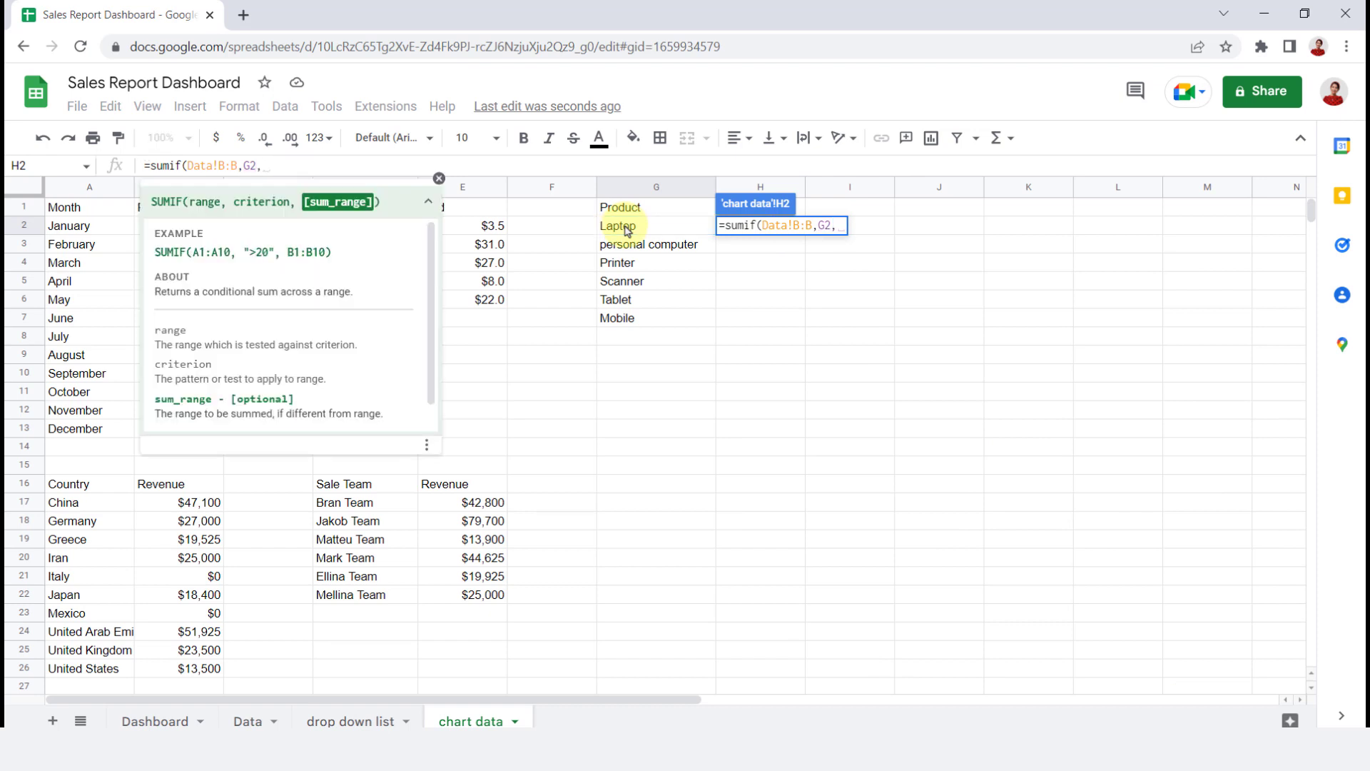
{"action": "left_click", "coordinate": [248, 722]}
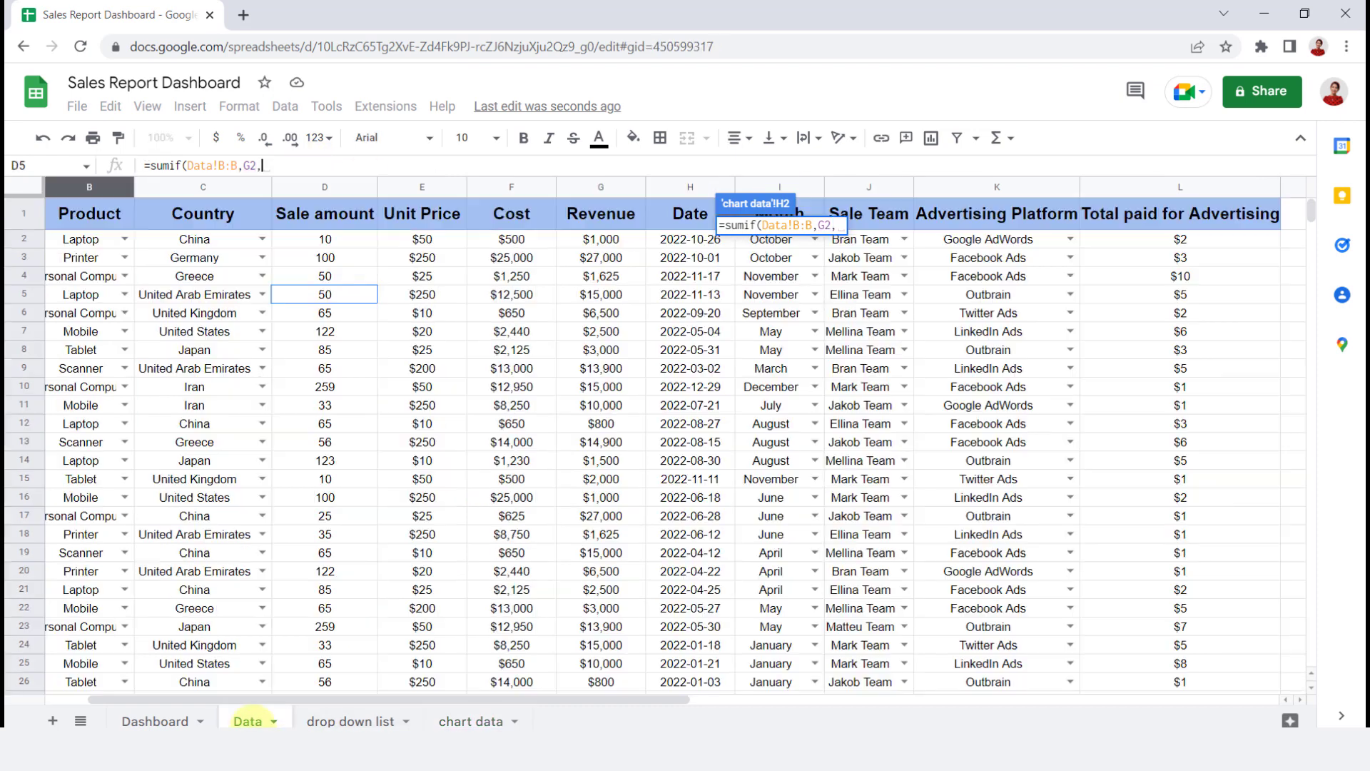
{"action": "left_click", "coordinate": [608, 187]}
{"action": "left_click", "coordinate": [334, 163]}
{"action": "type", "text": ")"}
{"action": "key", "text": "Return"}
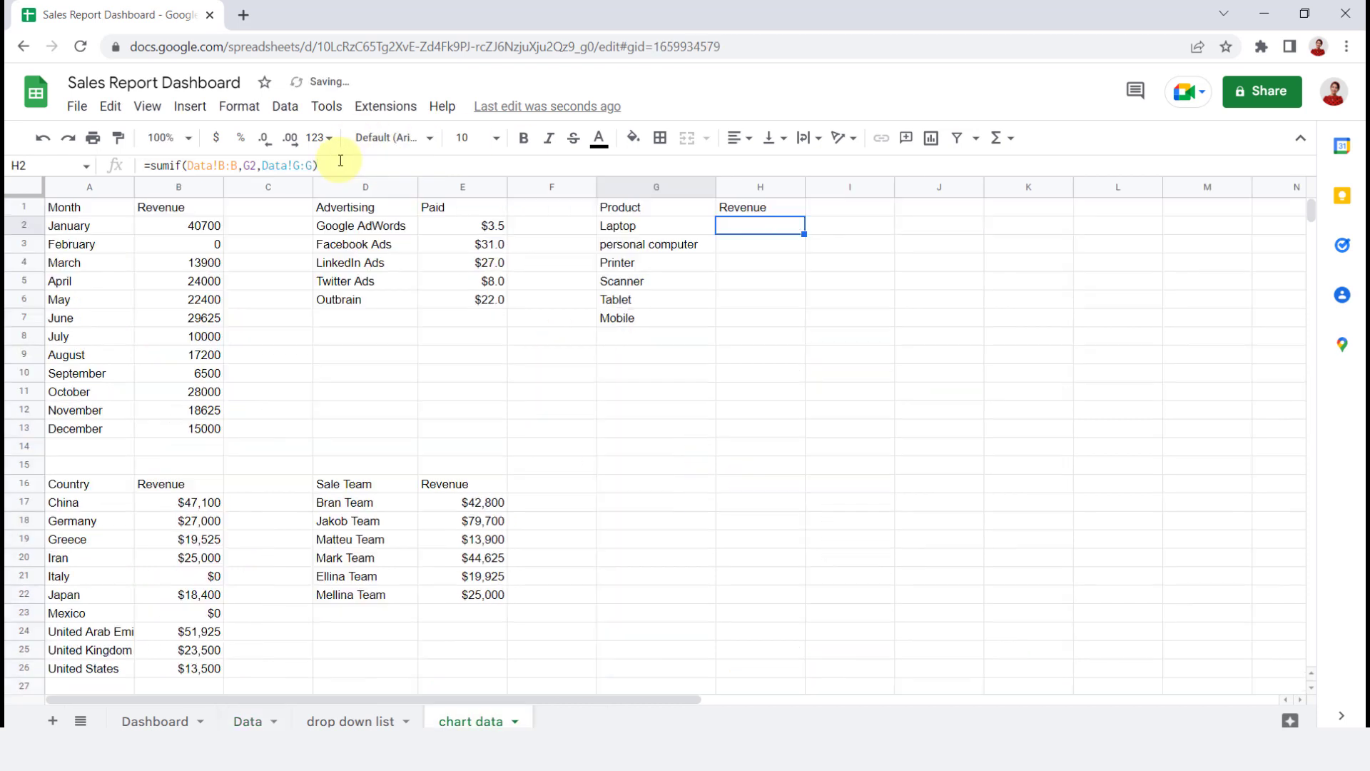
Format H2 as currency without decimals and fill it down to H7 for the remaining products.
{"action": "left_click", "coordinate": [216, 137]}
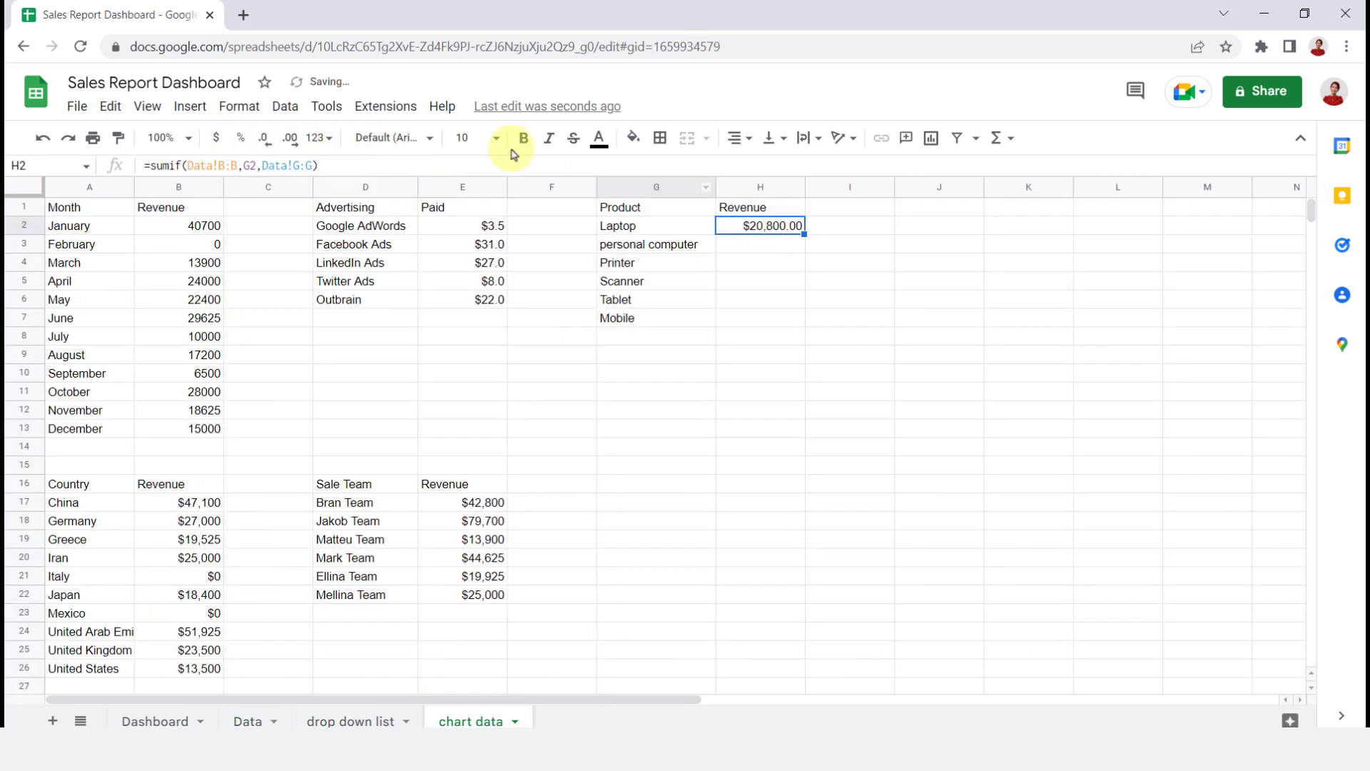
{"action": "left_click", "coordinate": [264, 137]}
{"action": "left_click", "coordinate": [264, 137]}
{"action": "left_click_drag", "start_coordinate": [802, 230], "coordinate": [812, 318]}
Apply all borders to P3:Q15 under the Dashboard's Sales by Product heading.
{"action": "left_click", "coordinate": [248, 720]}
{"action": "left_click", "coordinate": [155, 721]}
{"action": "left_click_drag", "start_coordinate": [1103, 285], "coordinate": [1193, 554]}
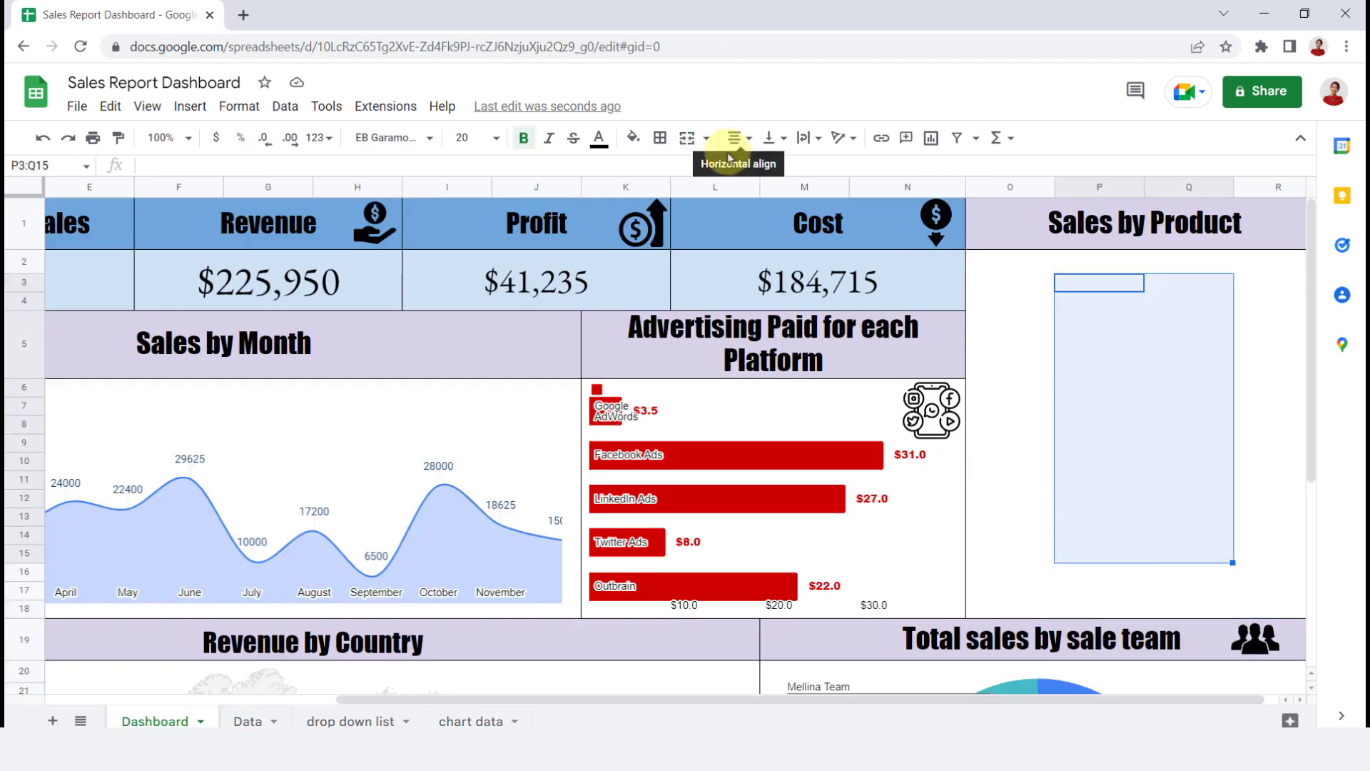
{"action": "left_click", "coordinate": [660, 138]}
{"action": "left_click", "coordinate": [667, 171]}
Enter the table headers Product in P3 and Revenue in Q3, and widen column Q.
{"action": "left_click_drag", "start_coordinate": [1107, 285], "coordinate": [1188, 287]}
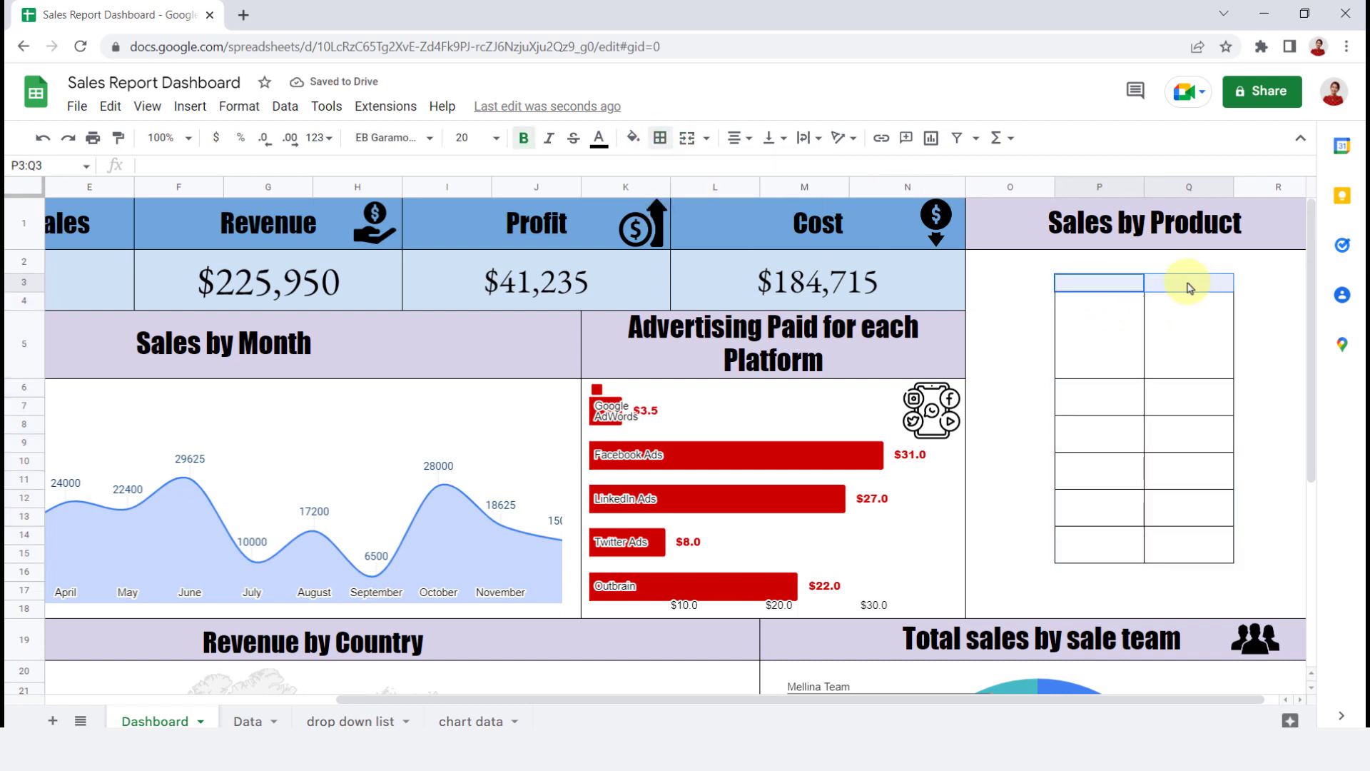
{"action": "type", "text": "Product"}
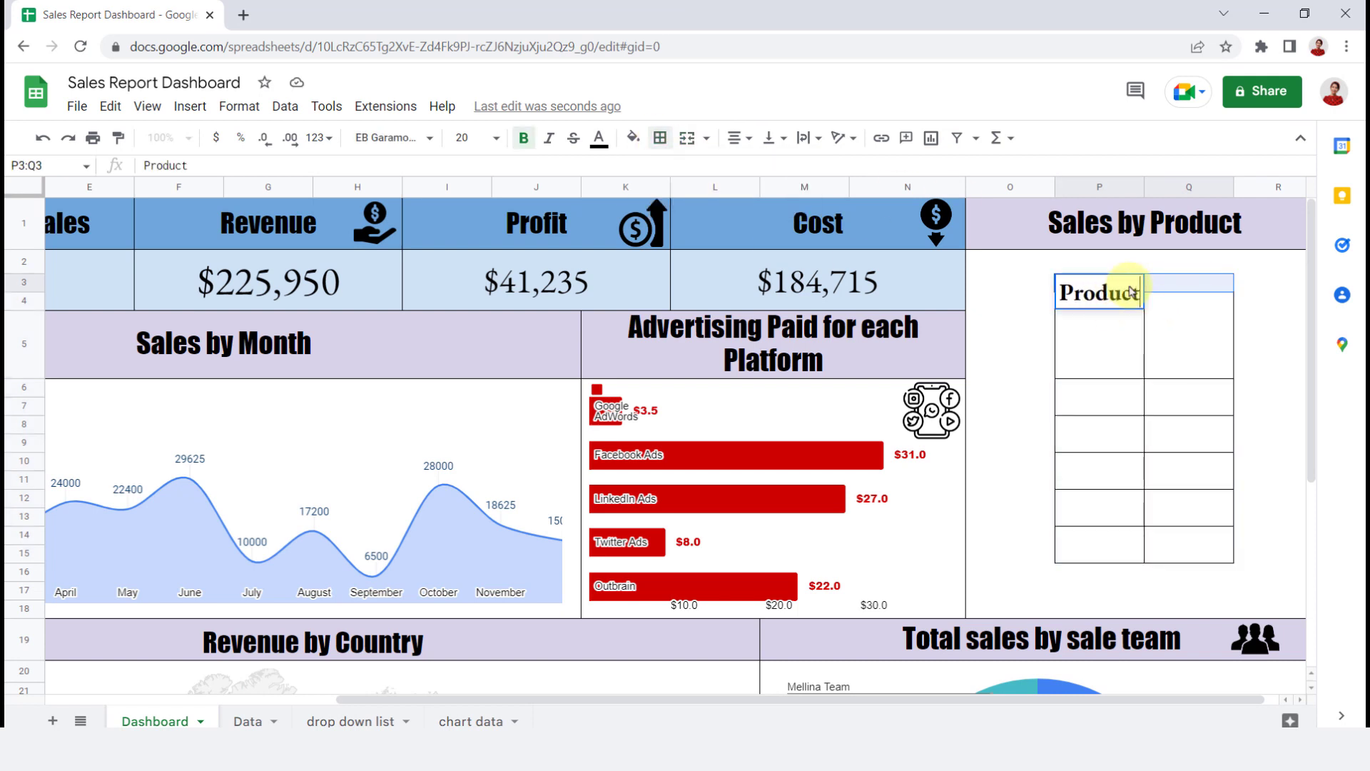
{"action": "key", "text": "Tab"}
{"action": "left_click_drag", "start_coordinate": [1233, 187], "coordinate": [1281, 187]}
{"action": "type", "text": "Revenue"}
{"action": "key", "text": "Return"}
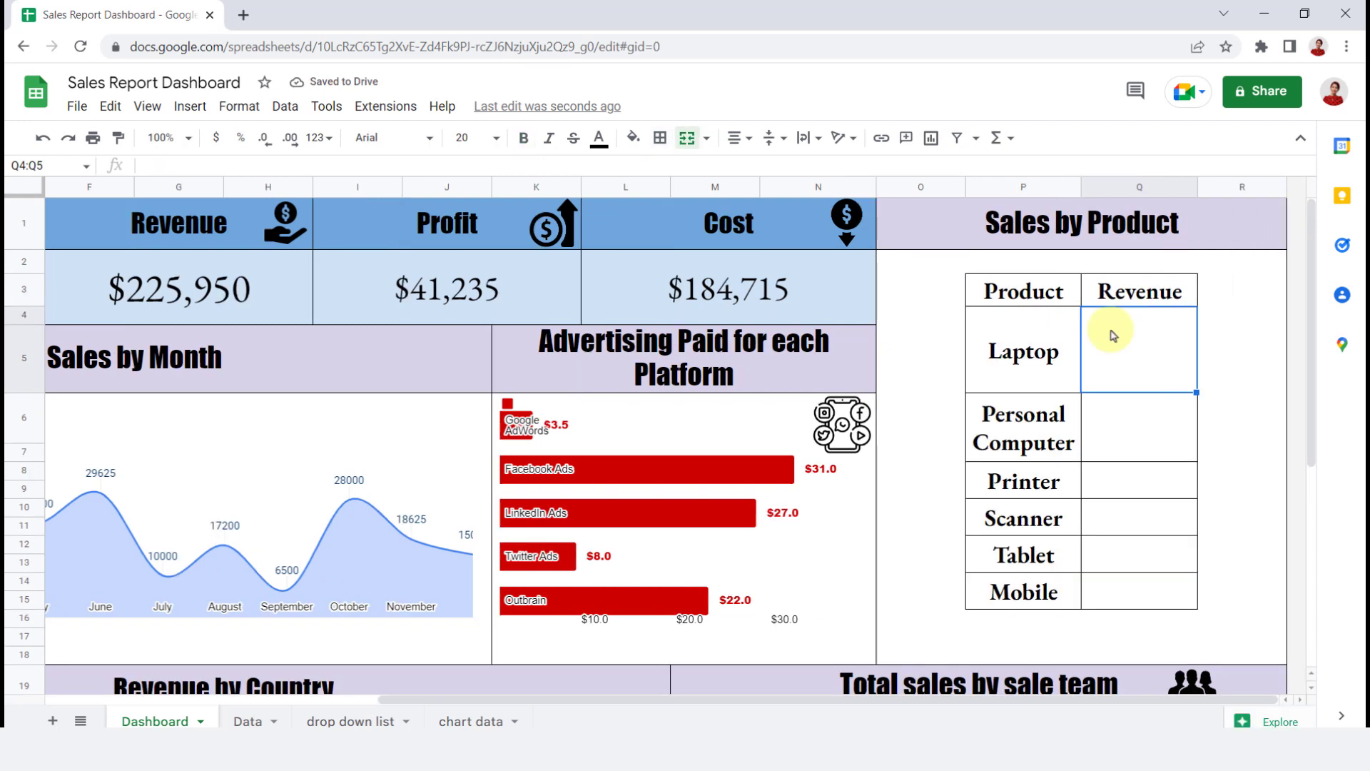
Link the Laptop revenue cell Q4 to ='chart data'!H2 and fill the formula down to the Mobile row.
{"action": "type", "text": "="}
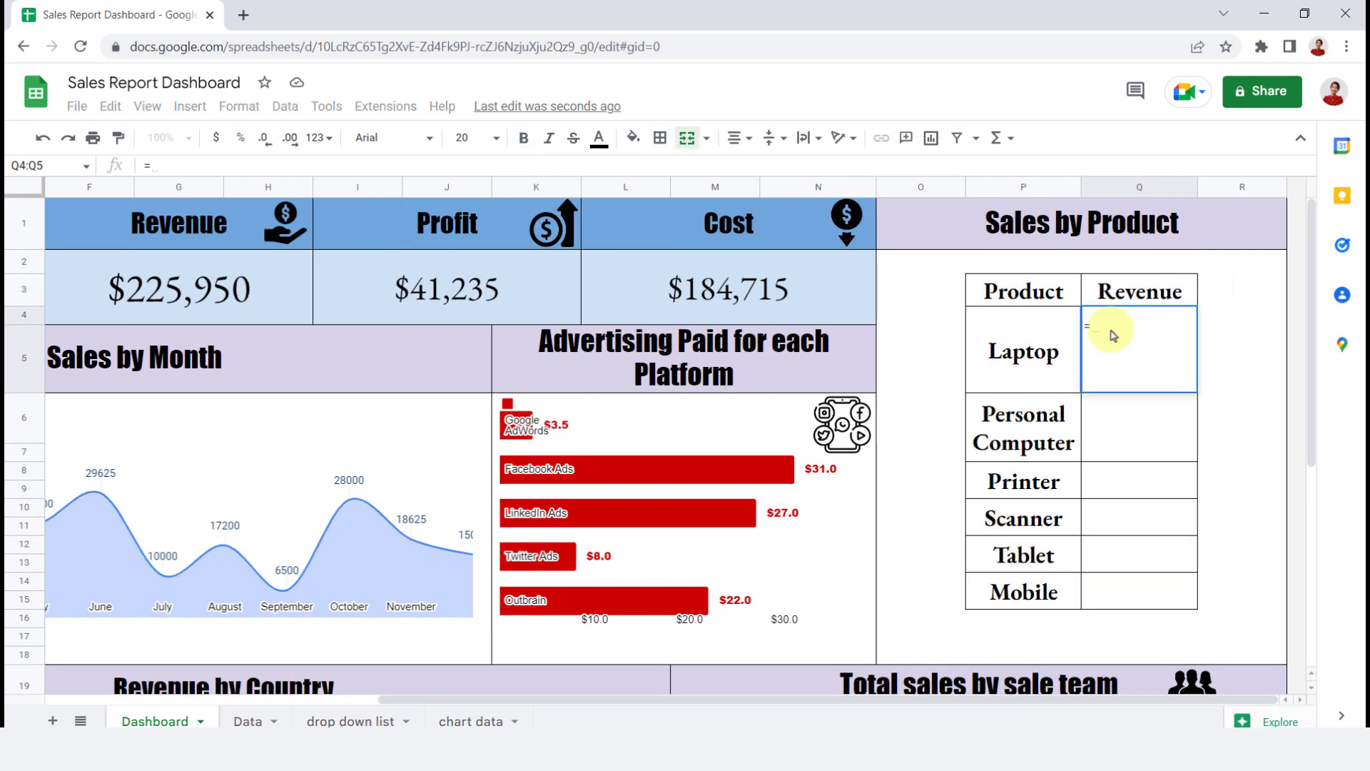
{"action": "left_click", "coordinate": [471, 721]}
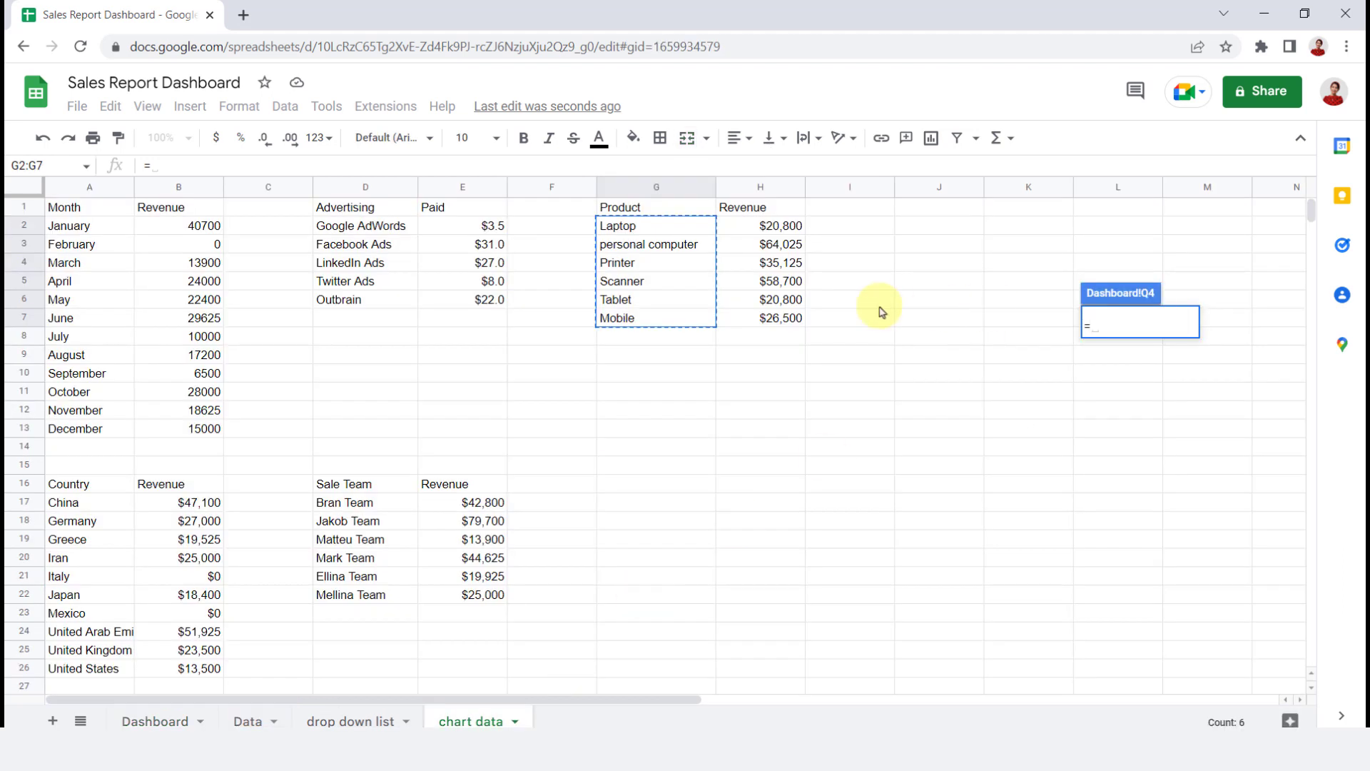
{"action": "left_click", "coordinate": [780, 226]}
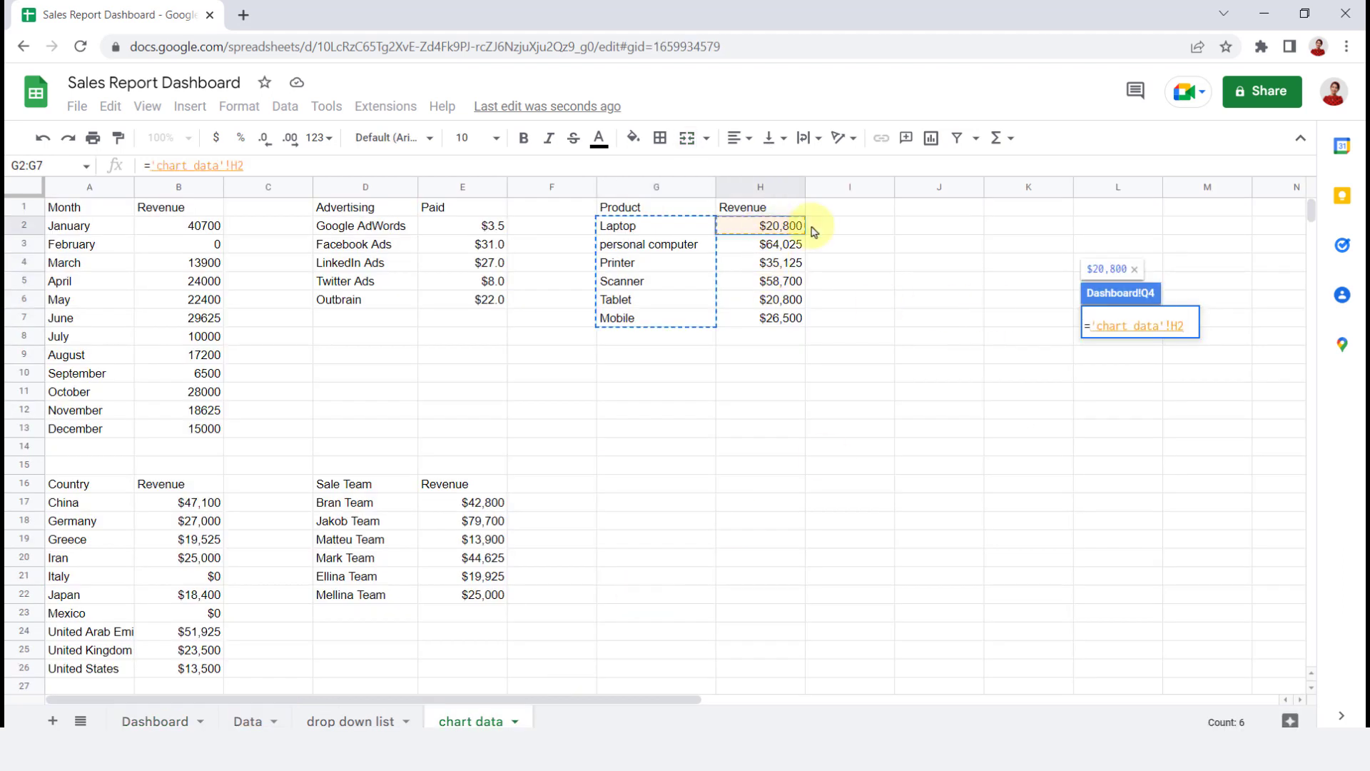
{"action": "key", "text": "Return"}
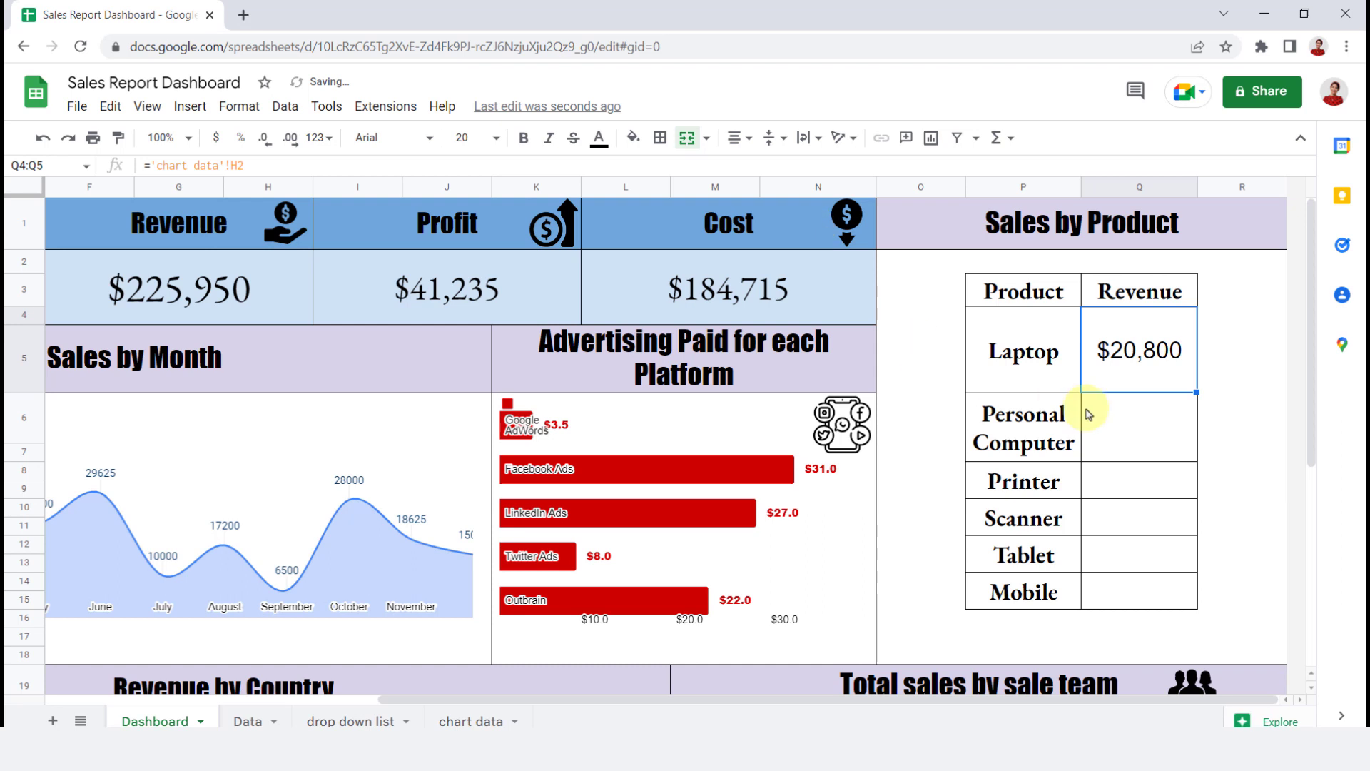
{"action": "left_click_drag", "start_coordinate": [1198, 389], "coordinate": [1202, 596]}
Fill the Product and Revenue header cells P3:Q3 with light gray.
{"action": "left_click_drag", "start_coordinate": [1024, 290], "coordinate": [1116, 290]}
{"action": "left_click", "coordinate": [633, 138]}
{"action": "left_click", "coordinate": [716, 203]}
{"action": "left_click", "coordinate": [1213, 348]}
{"action": "left_click_drag", "start_coordinate": [1024, 291], "coordinate": [1108, 291]}
{"action": "left_click", "coordinate": [633, 138]}
{"action": "left_click", "coordinate": [734, 197]}
{"action": "left_click", "coordinate": [1216, 380]}
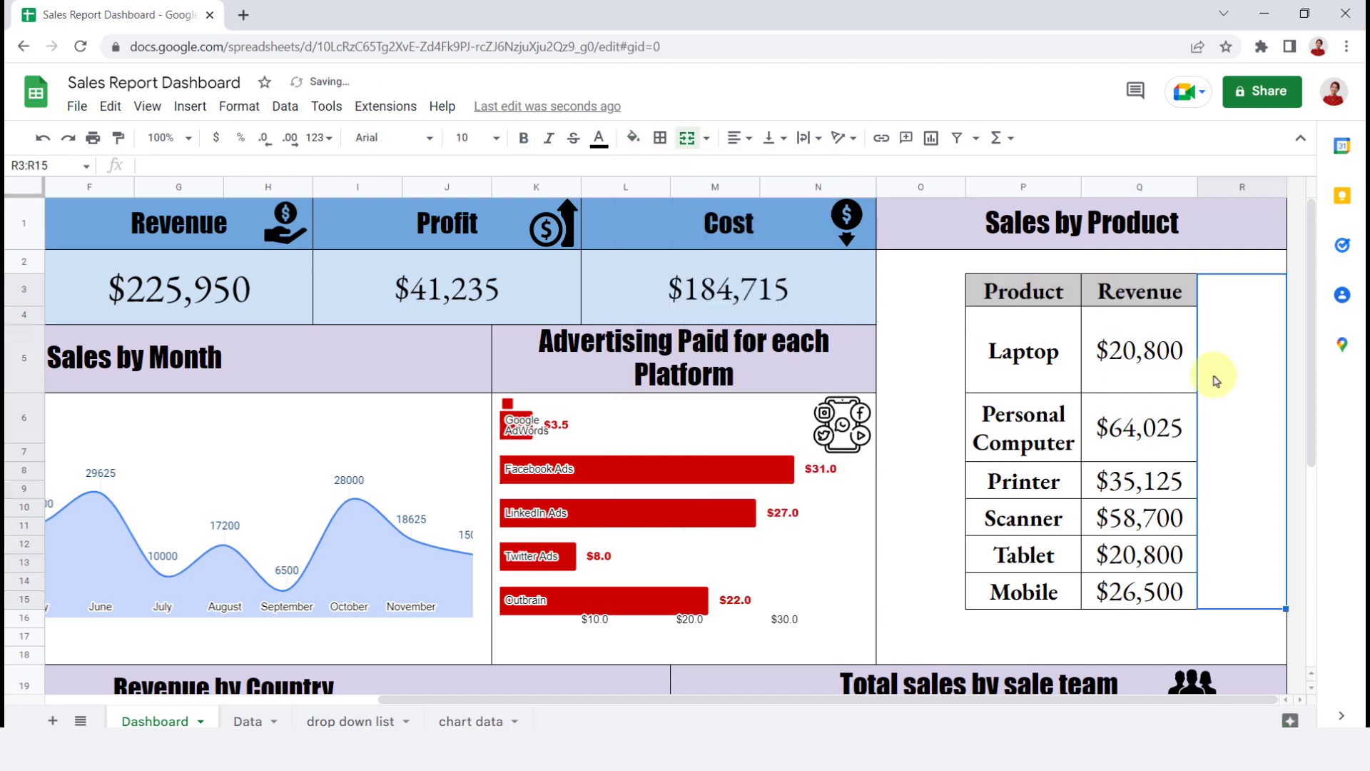
Set the Dashboard zoom to 70% and view the Top Selling Month block.
{"action": "left_click_drag", "start_coordinate": [841, 697], "coordinate": [513, 719]}
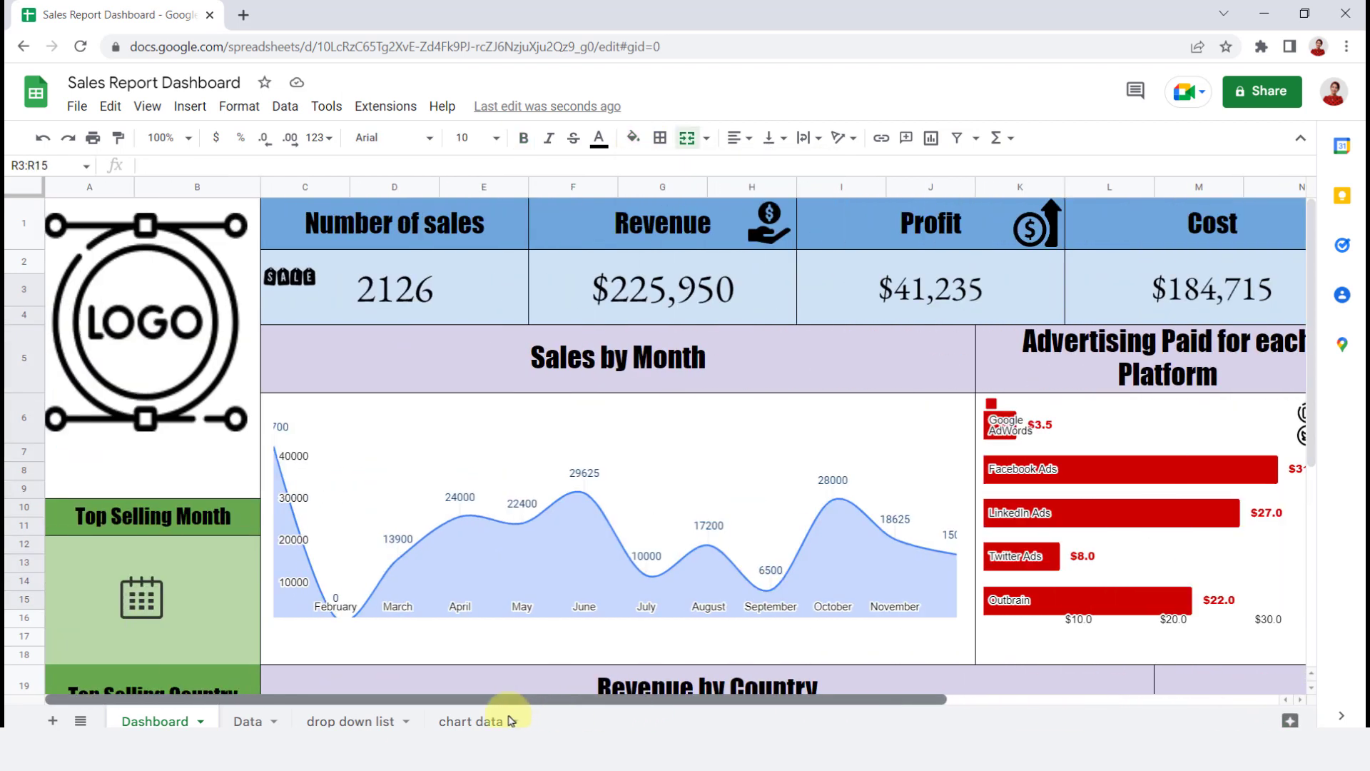
{"action": "left_click", "coordinate": [164, 137]}
{"action": "type", "text": "70"}
{"action": "key", "text": "Return"}
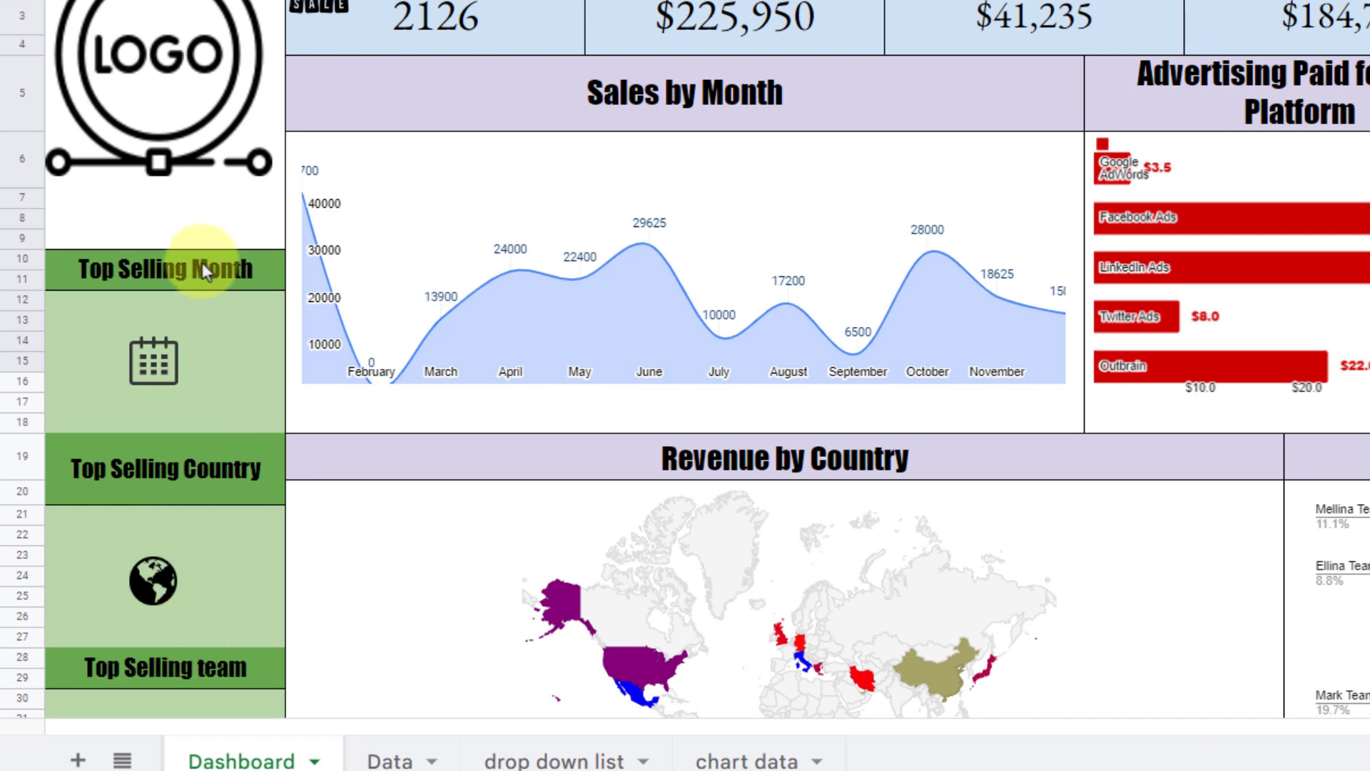
{"action": "left_click", "coordinate": [200, 267]}
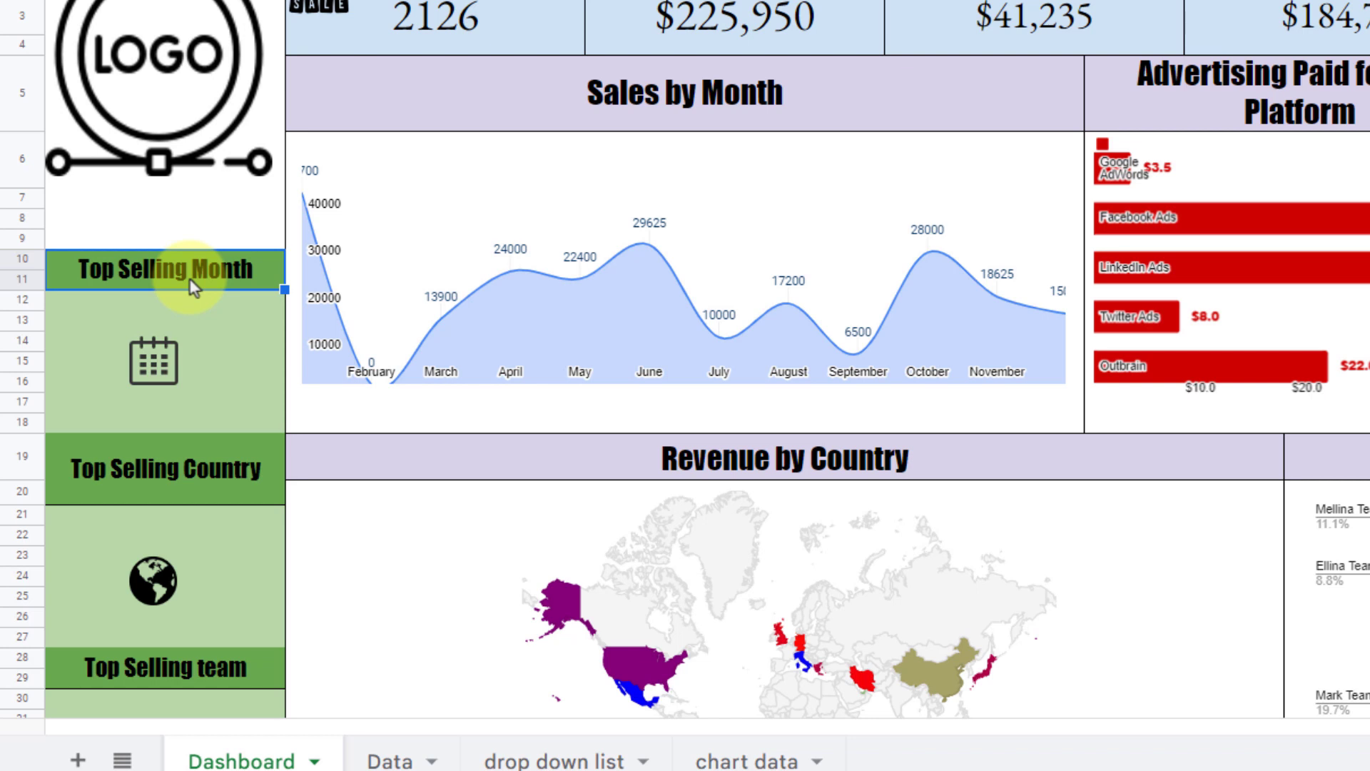
{"action": "left_click", "coordinate": [280, 334]}
On the chart data sheet, enter the heading Tops in G16 and the labels Month in G18, Country in G20 and Team in G22.
{"action": "left_click", "coordinate": [746, 759]}
{"action": "key", "text": "Down"}
{"action": "type", "text": "Month"}
{"action": "left_click", "coordinate": [726, 508]}
{"action": "type", "text": "Country"}
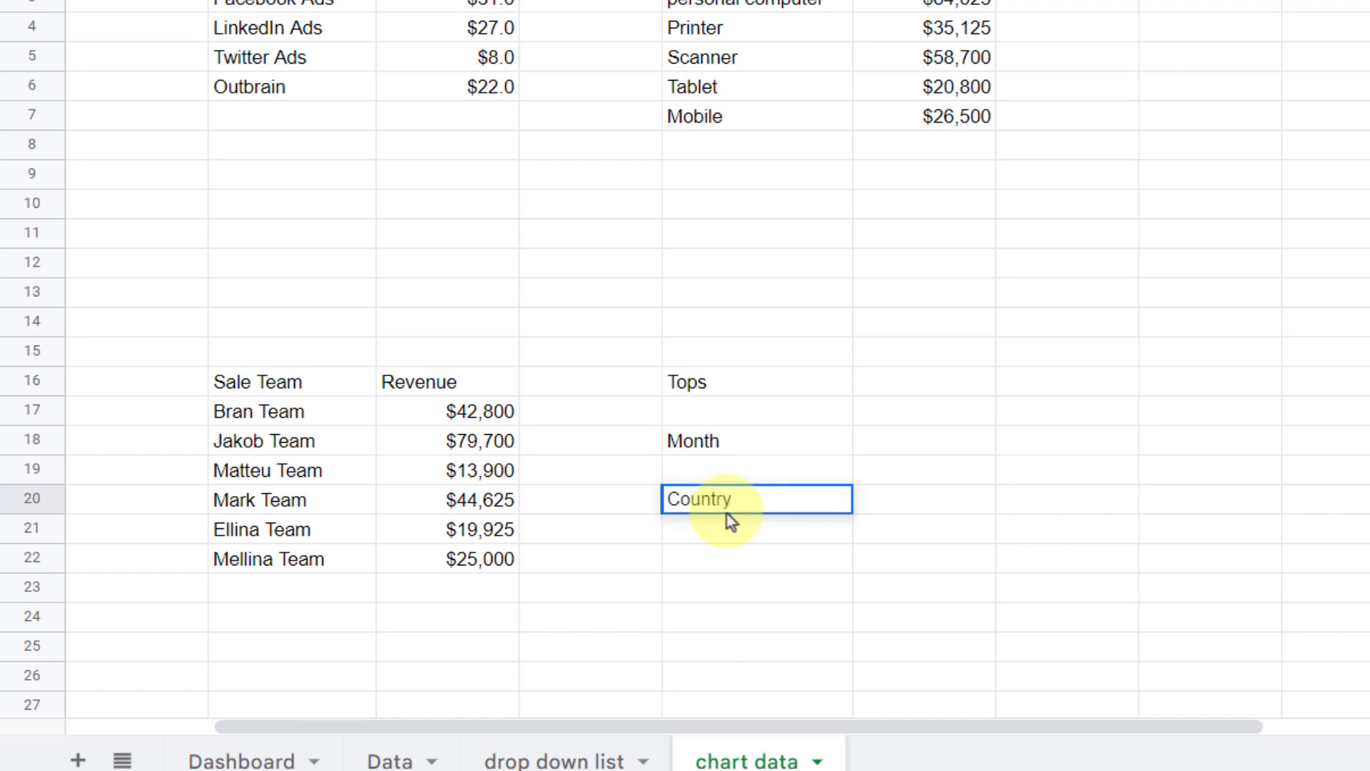
{"action": "key", "text": "Down"}
{"action": "key", "text": "Down"}
{"action": "type", "text": "Team"}
{"action": "key", "text": "Up"}
{"action": "key", "text": "Up"}
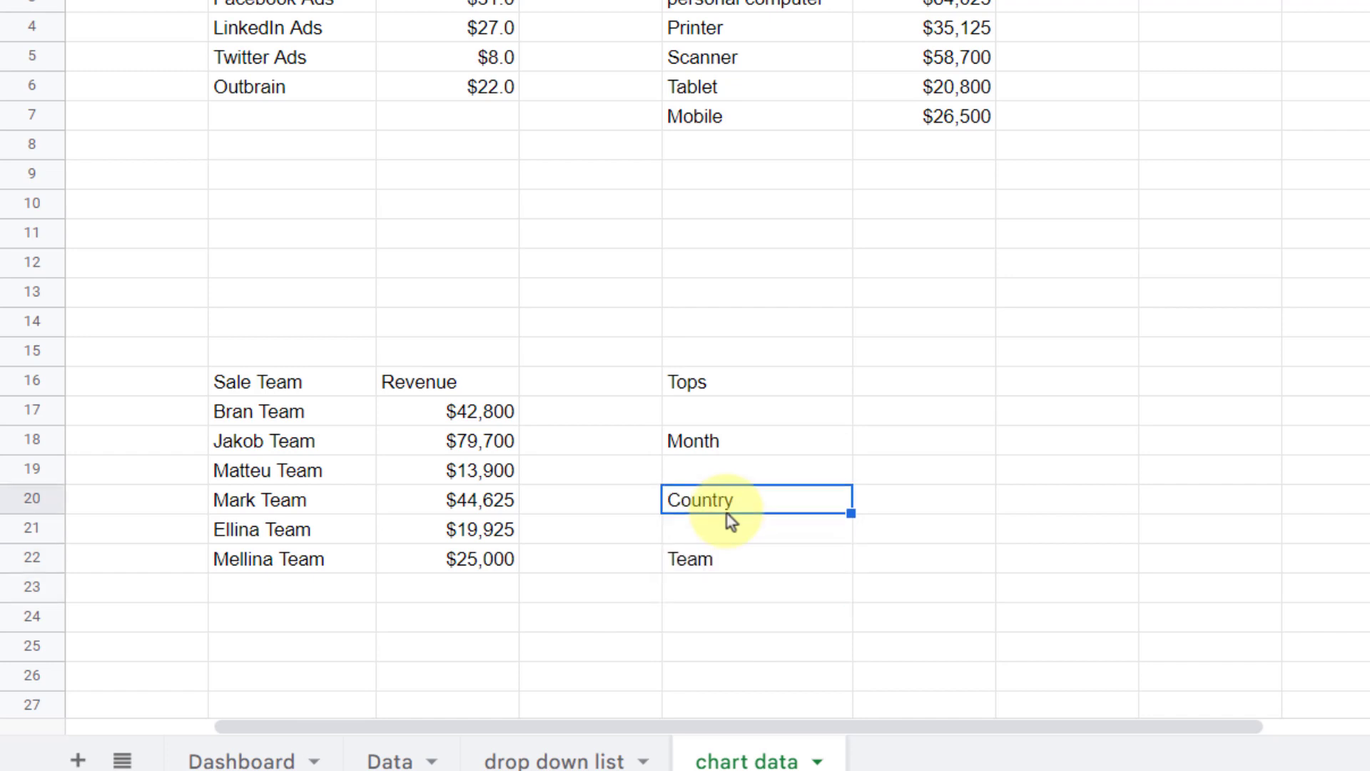
Enter =max(B2:B13) in H18 beside the Month label to return the highest monthly revenue.
{"action": "key", "text": "Up"}
{"action": "key", "text": "Up"}
{"action": "key", "text": "Right"}
{"action": "type", "text": "=max"}
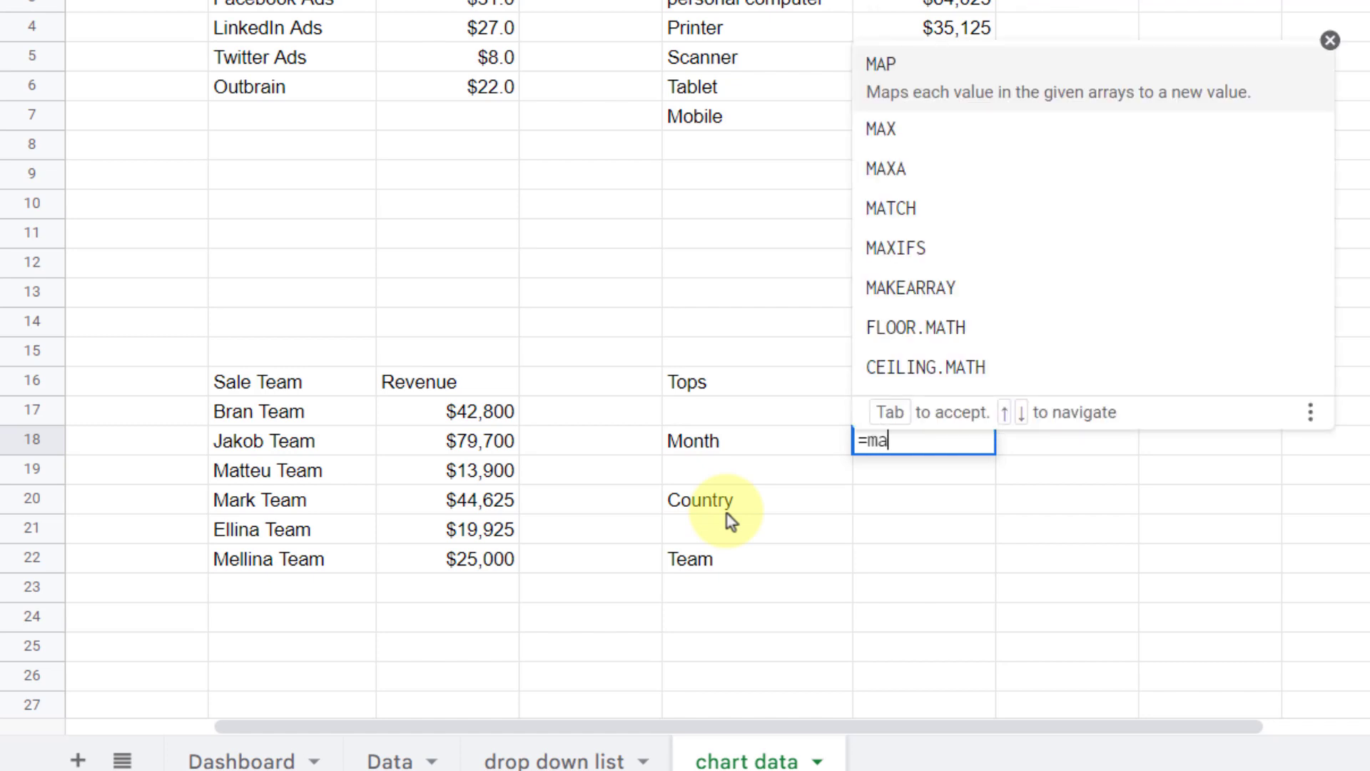
{"action": "type", "text": "("}
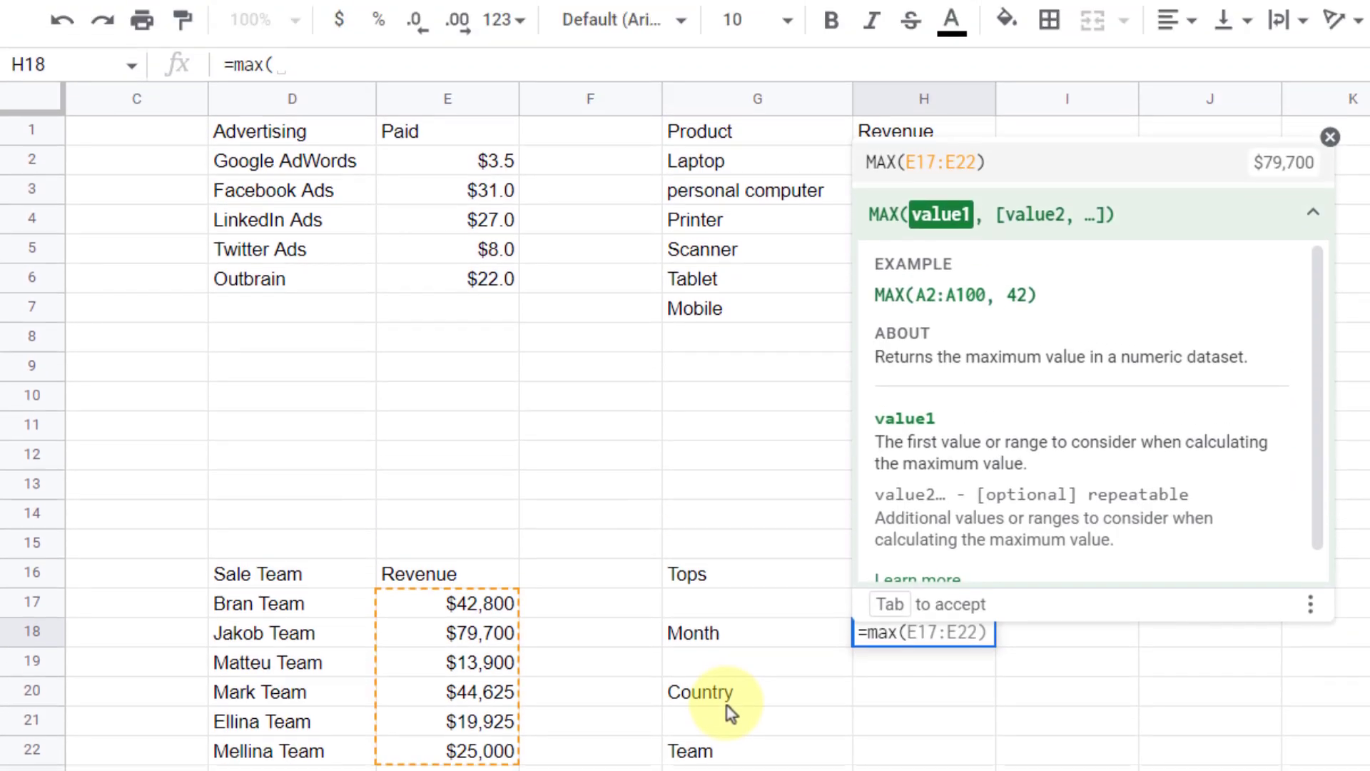
{"action": "scroll", "coordinate": [602, 722], "scroll_direction": "left", "scroll_amount": 2}
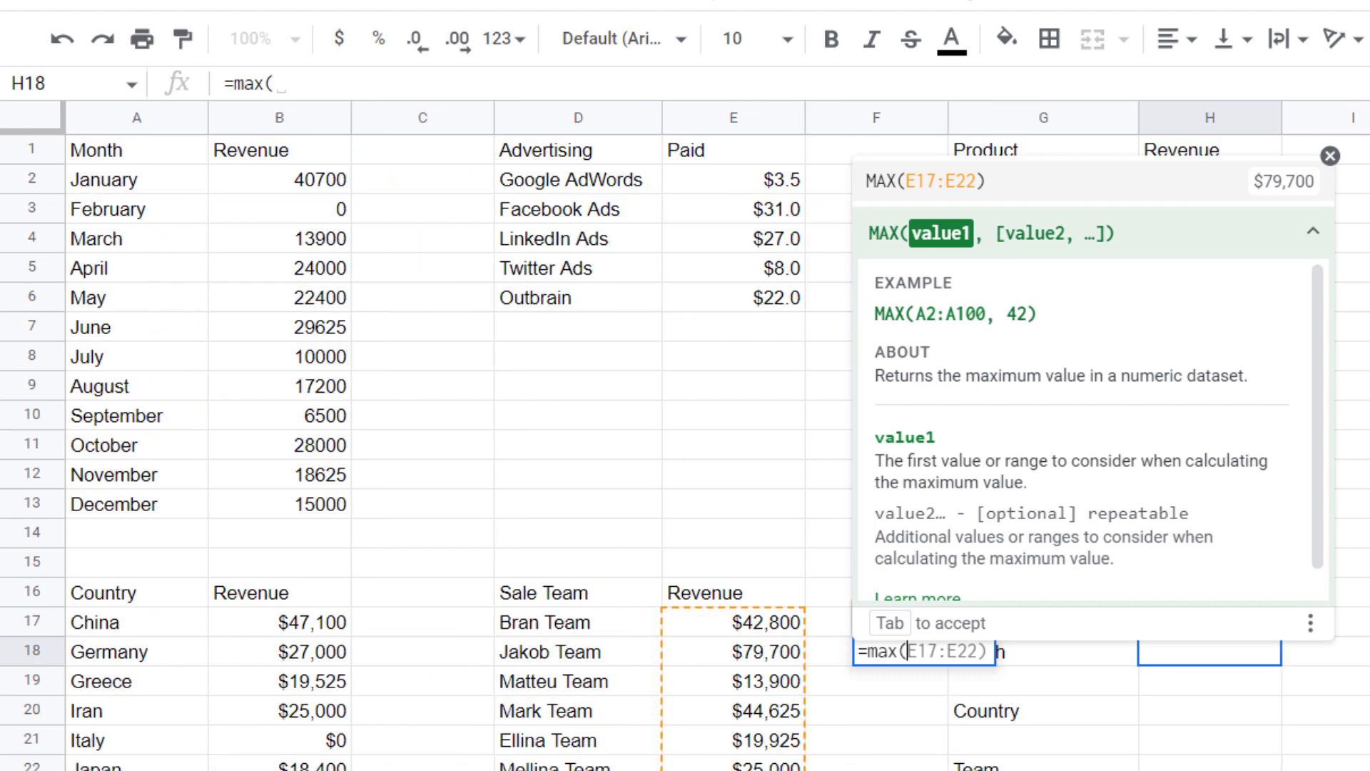
{"action": "left_click_drag", "start_coordinate": [289, 180], "coordinate": [281, 493]}
{"action": "type", "text": ")"}
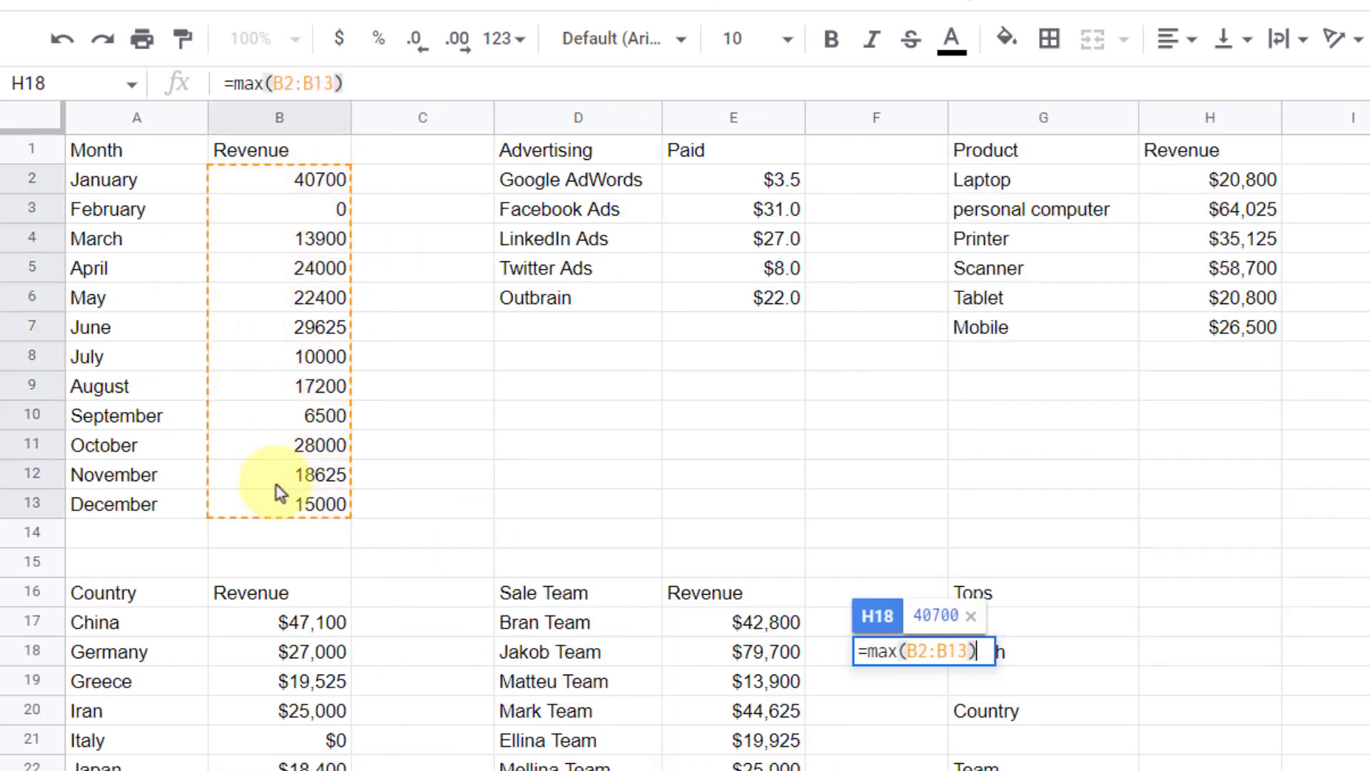
{"action": "key", "text": "Return"}
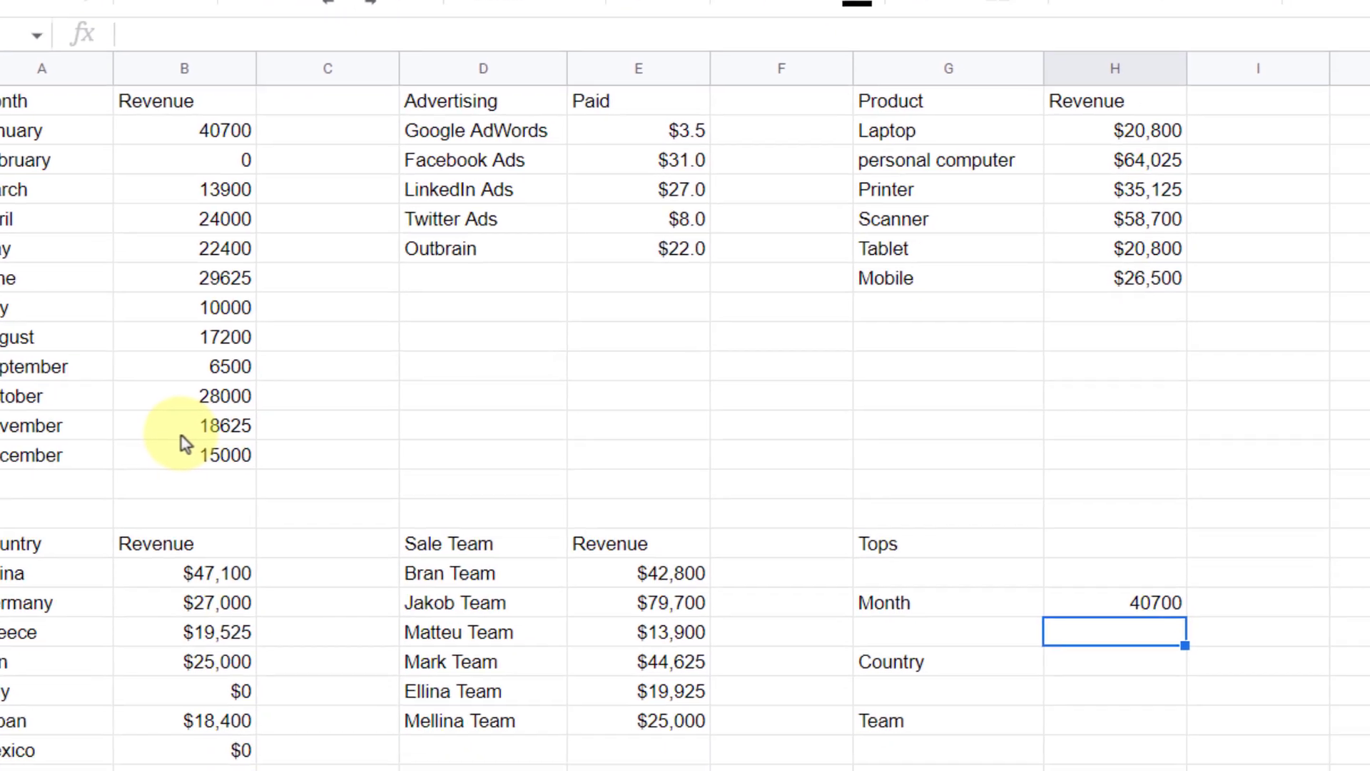
Enter =max(B17:B26) in H20 beside the Country label to return the highest country revenue.
{"action": "left_click", "coordinate": [1006, 595]}
{"action": "type", "text": "=max"}
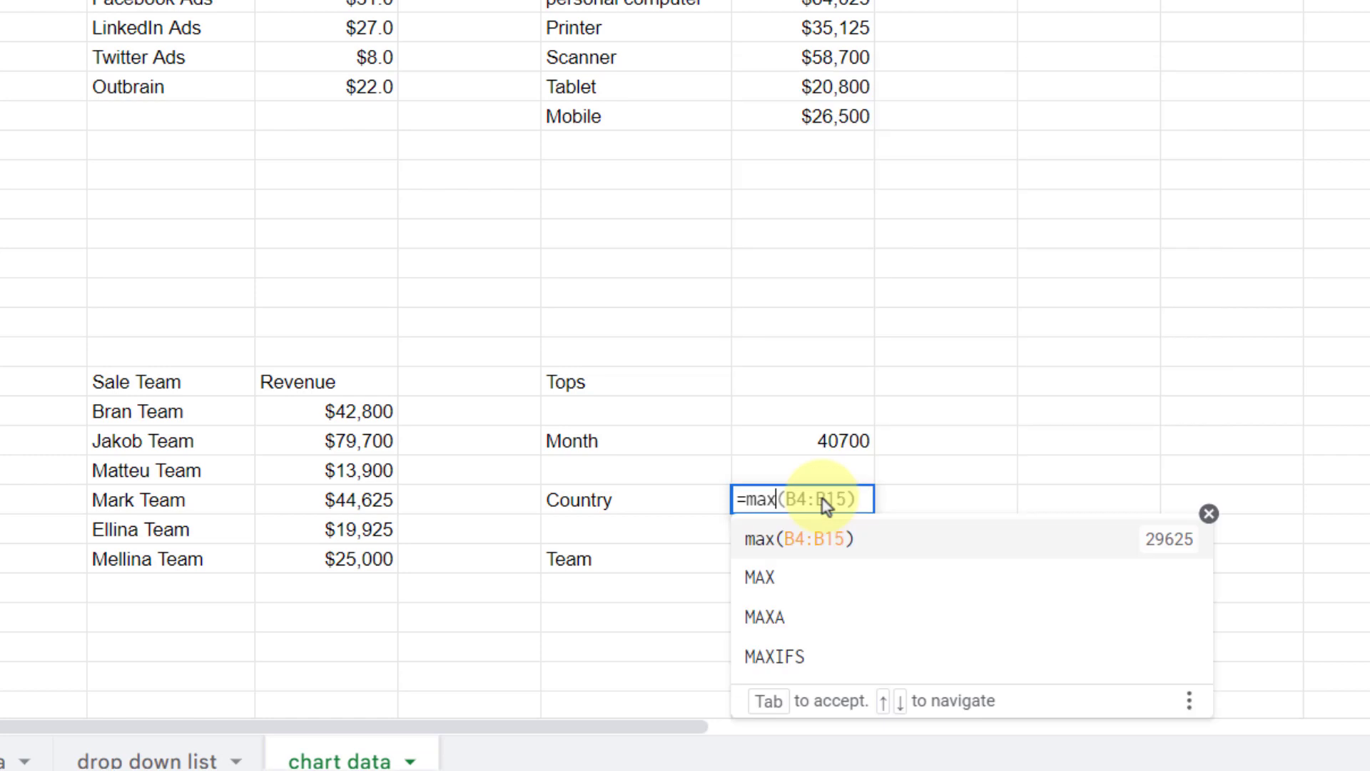
{"action": "type", "text": "("}
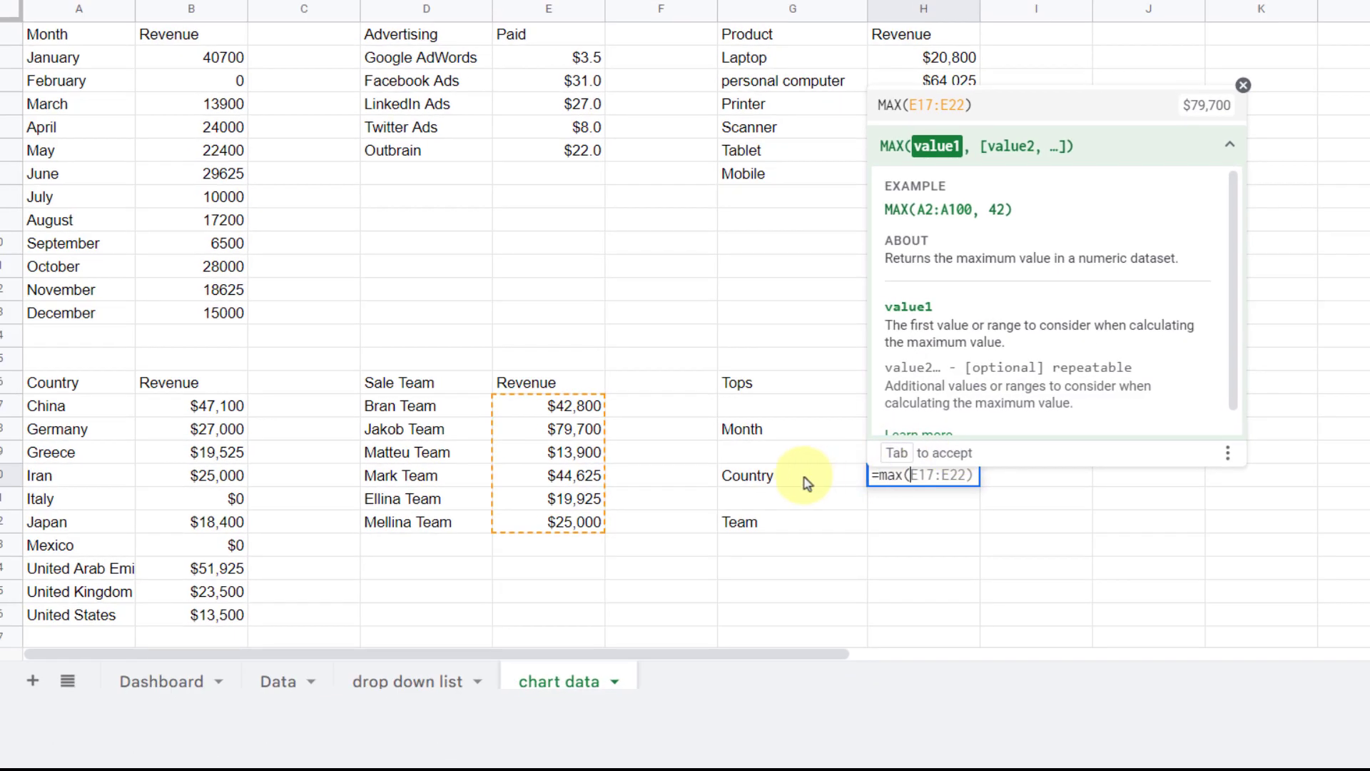
{"action": "left_click_drag", "start_coordinate": [192, 405], "coordinate": [183, 612]}
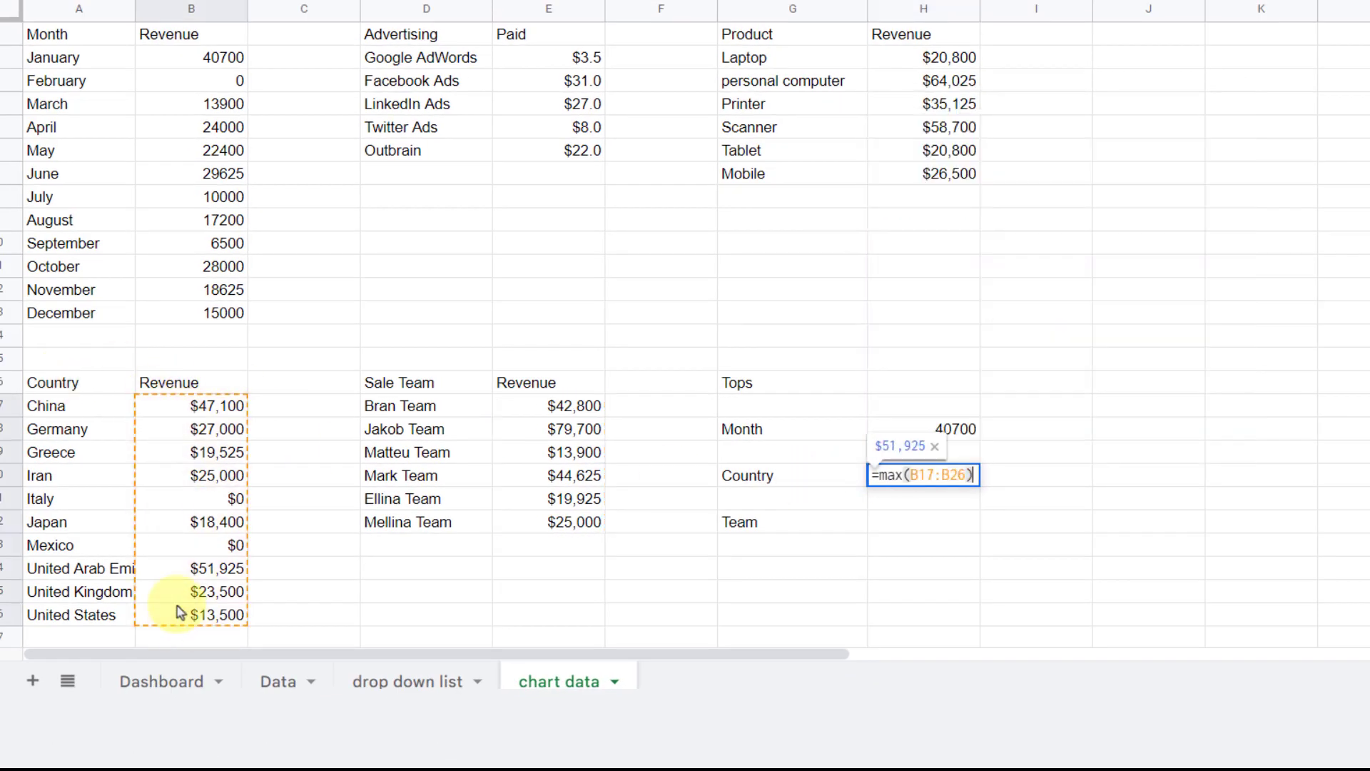
{"action": "key", "text": "Return"}
Enter =max(E17:E22) in H22 beside the Team label to return the highest sale team revenue.
{"action": "left_click", "coordinate": [944, 527]}
{"action": "type", "text": "=max("}
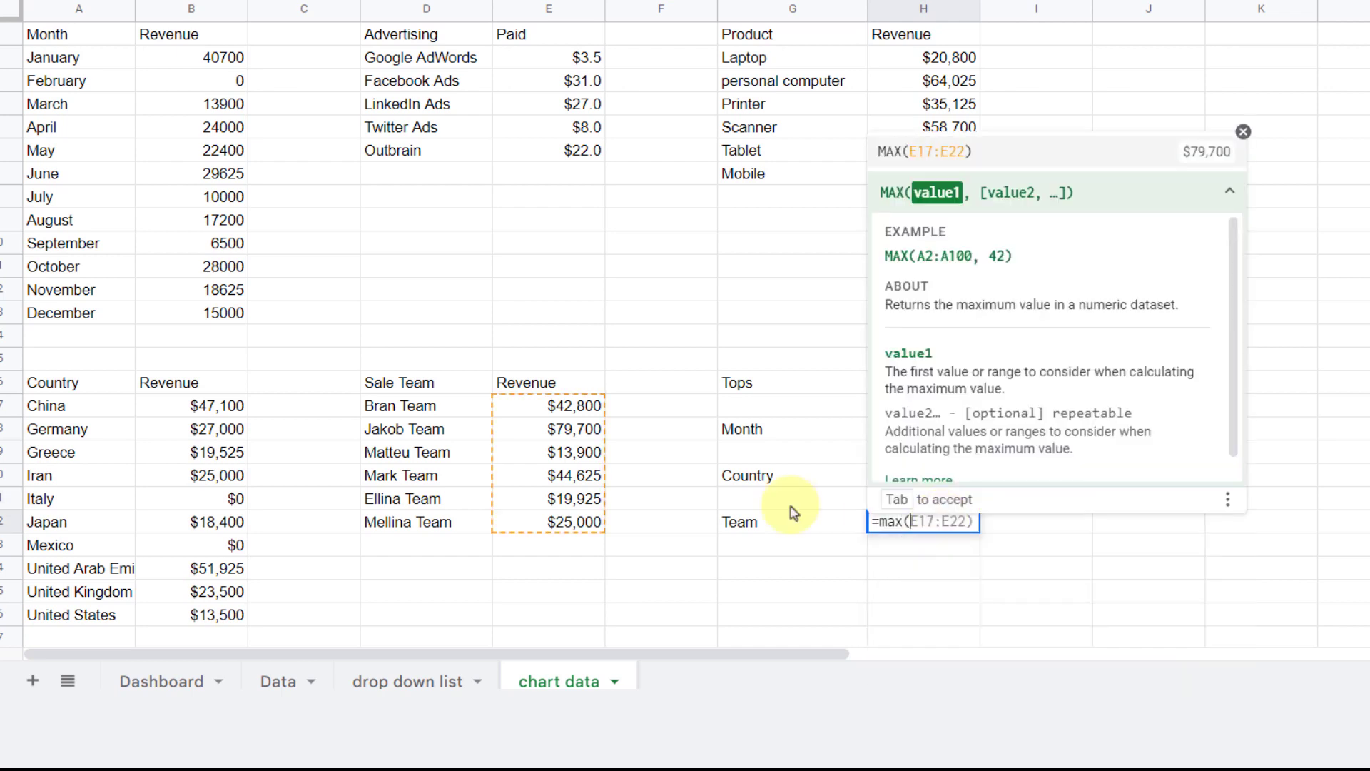
{"action": "left_click_drag", "start_coordinate": [538, 412], "coordinate": [538, 521]}
{"action": "key", "text": "Return"}
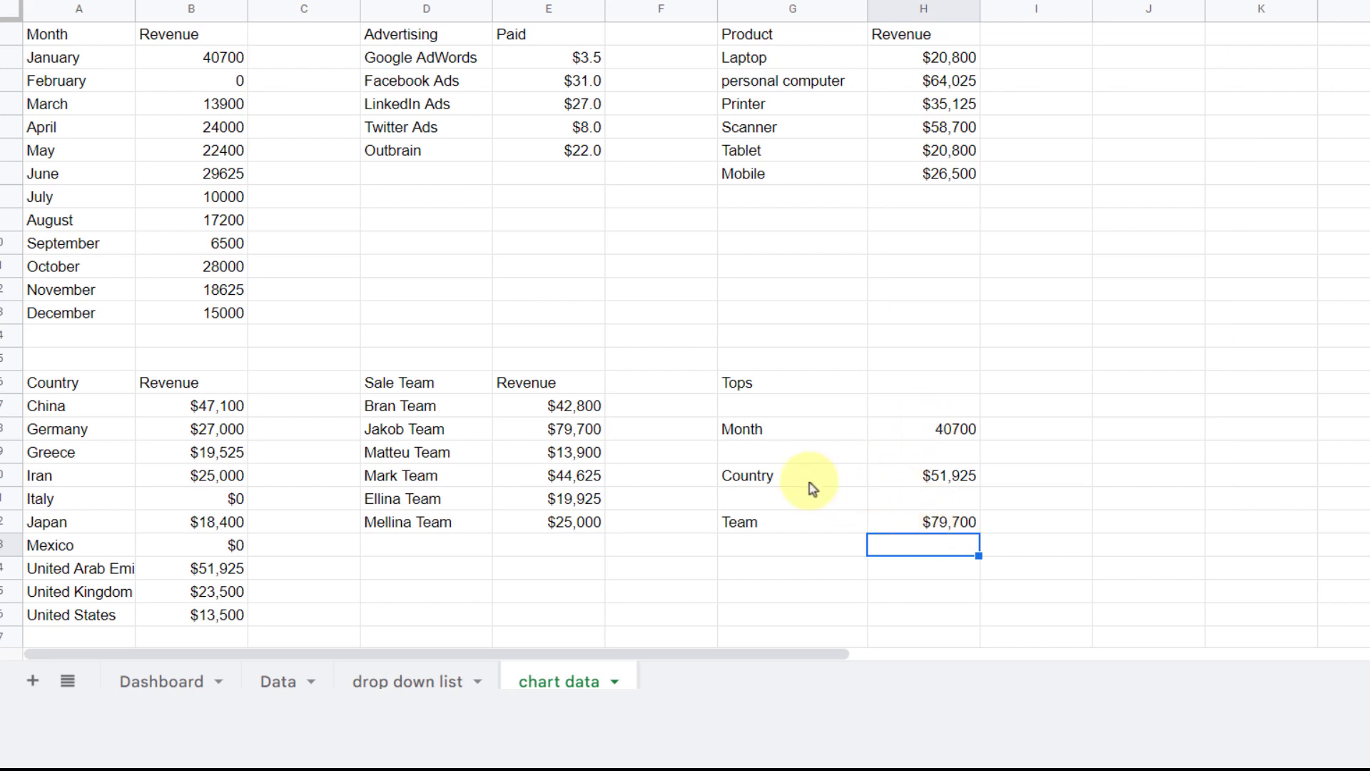
Look up the top month's name in I18 with =index(A2:A13,MATCH(H18,B2:B13,0)).
{"action": "left_click", "coordinate": [1076, 442]}
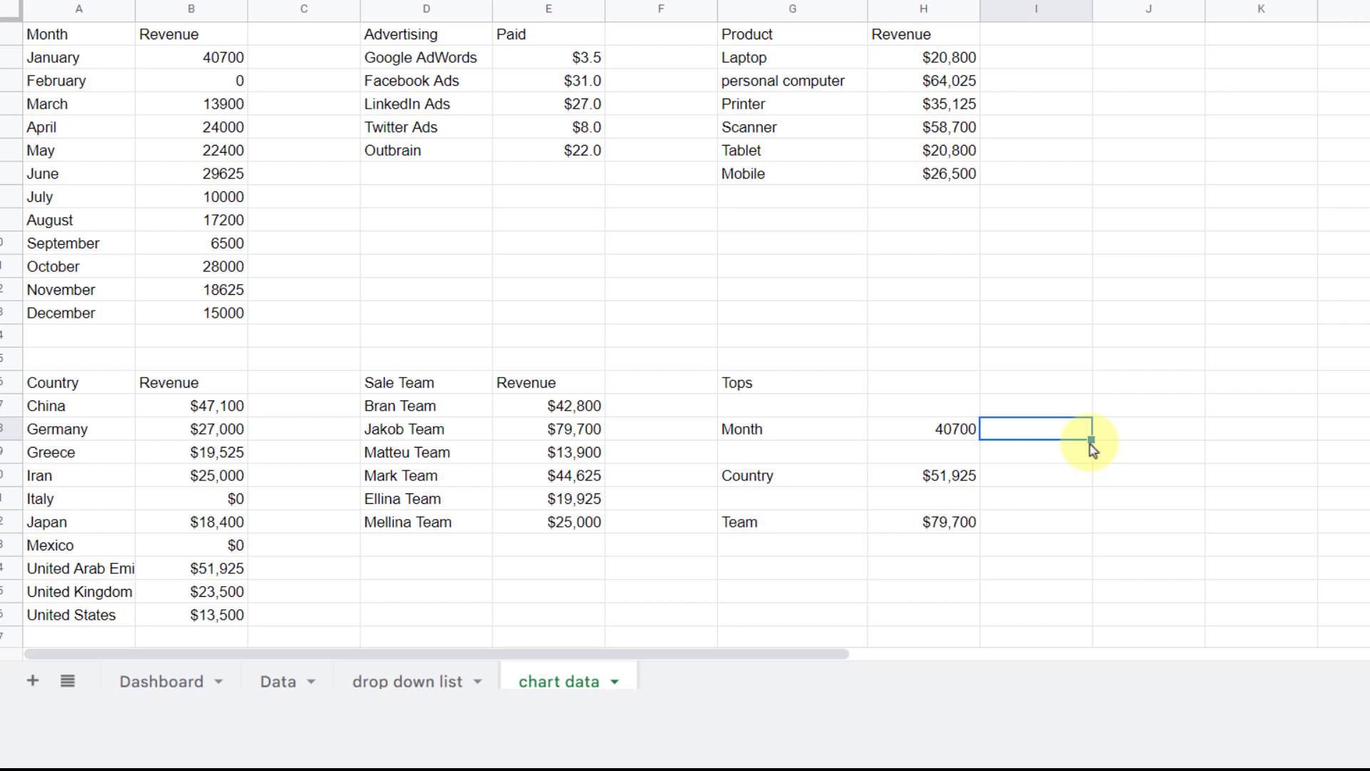
{"action": "type", "text": "=index"}
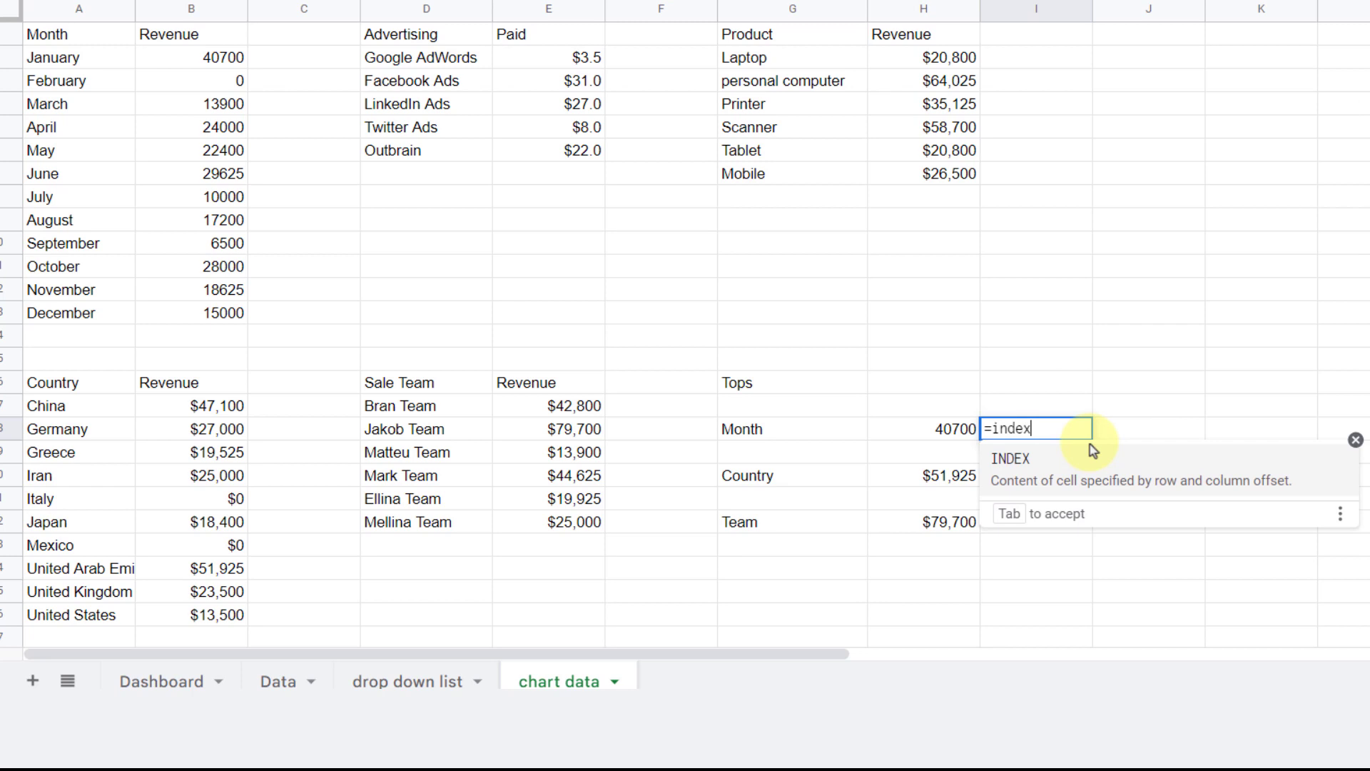
{"action": "type", "text": "("}
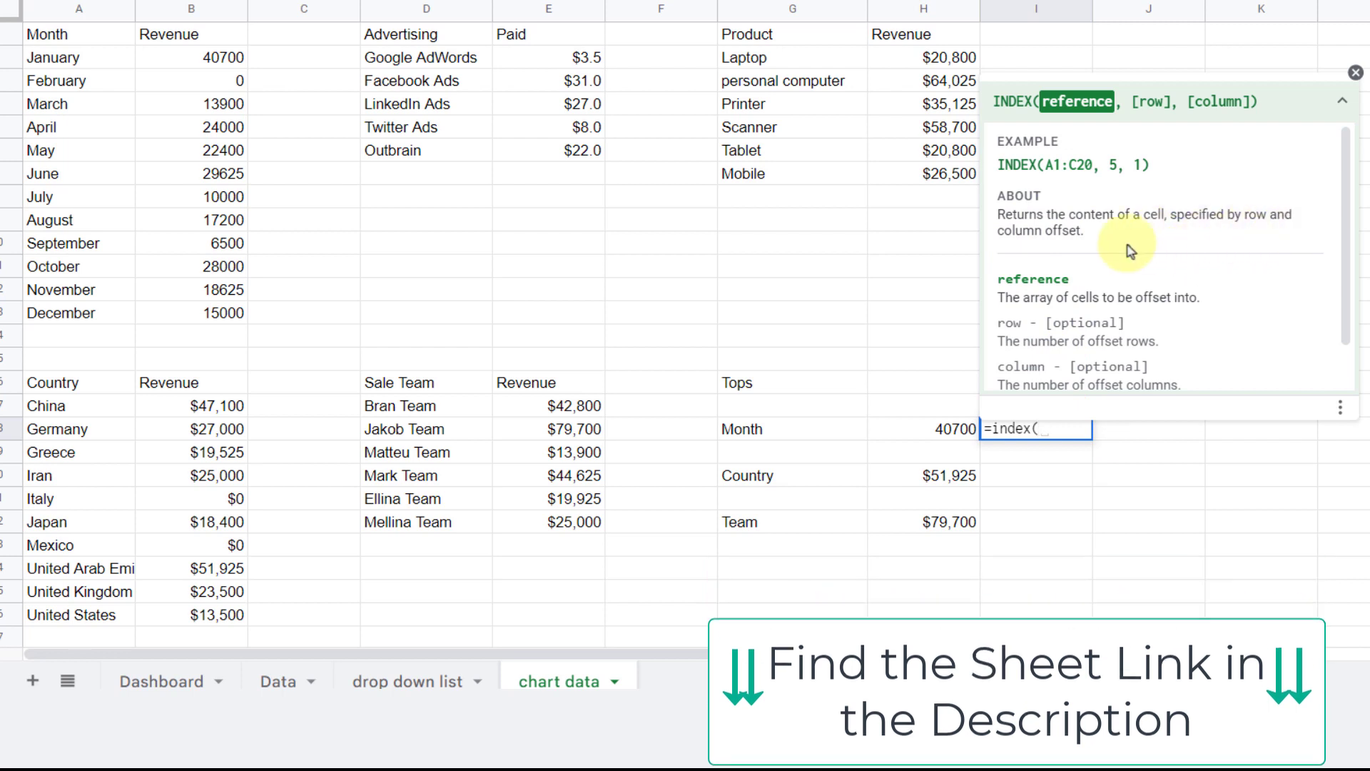
{"action": "left_click_drag", "start_coordinate": [54, 57], "coordinate": [54, 150]}
{"action": "left_click_drag", "start_coordinate": [63, 312], "coordinate": [64, 315]}
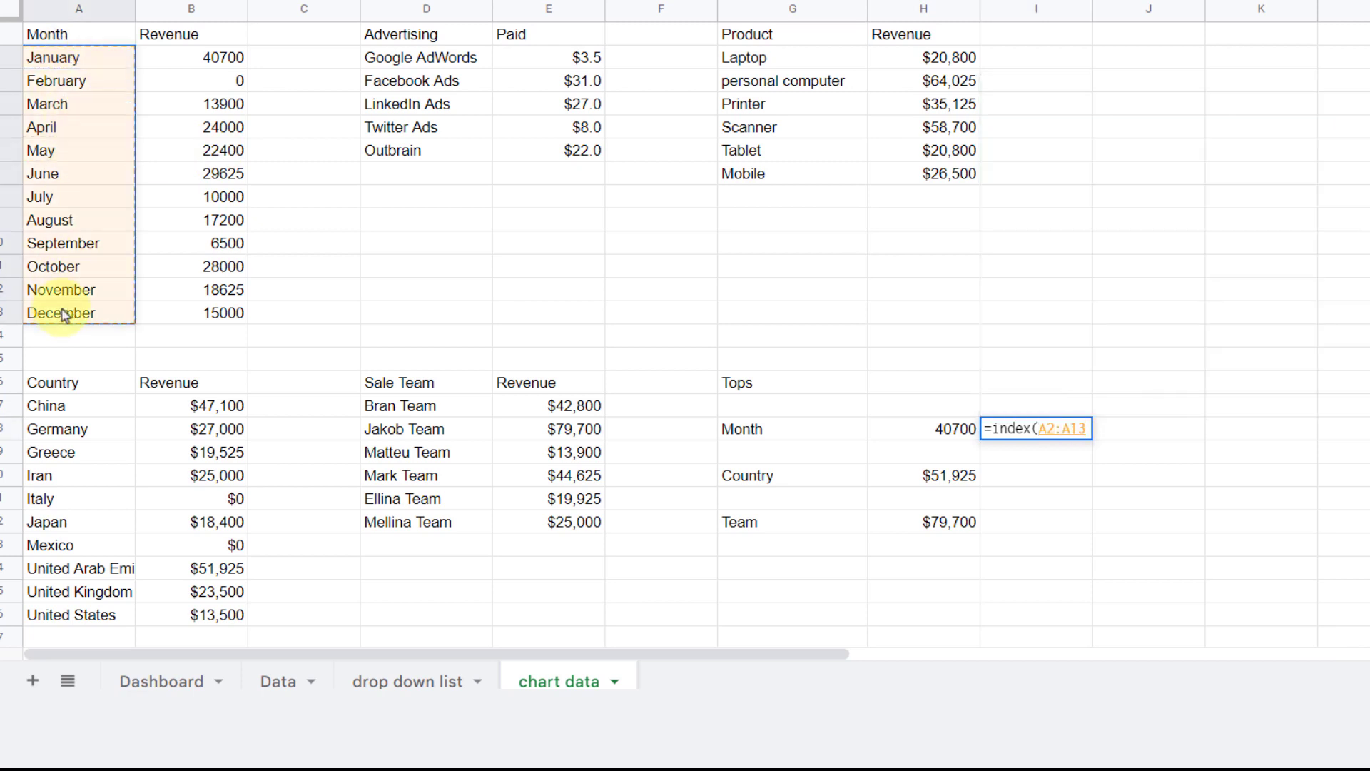
{"action": "type", "text": ","}
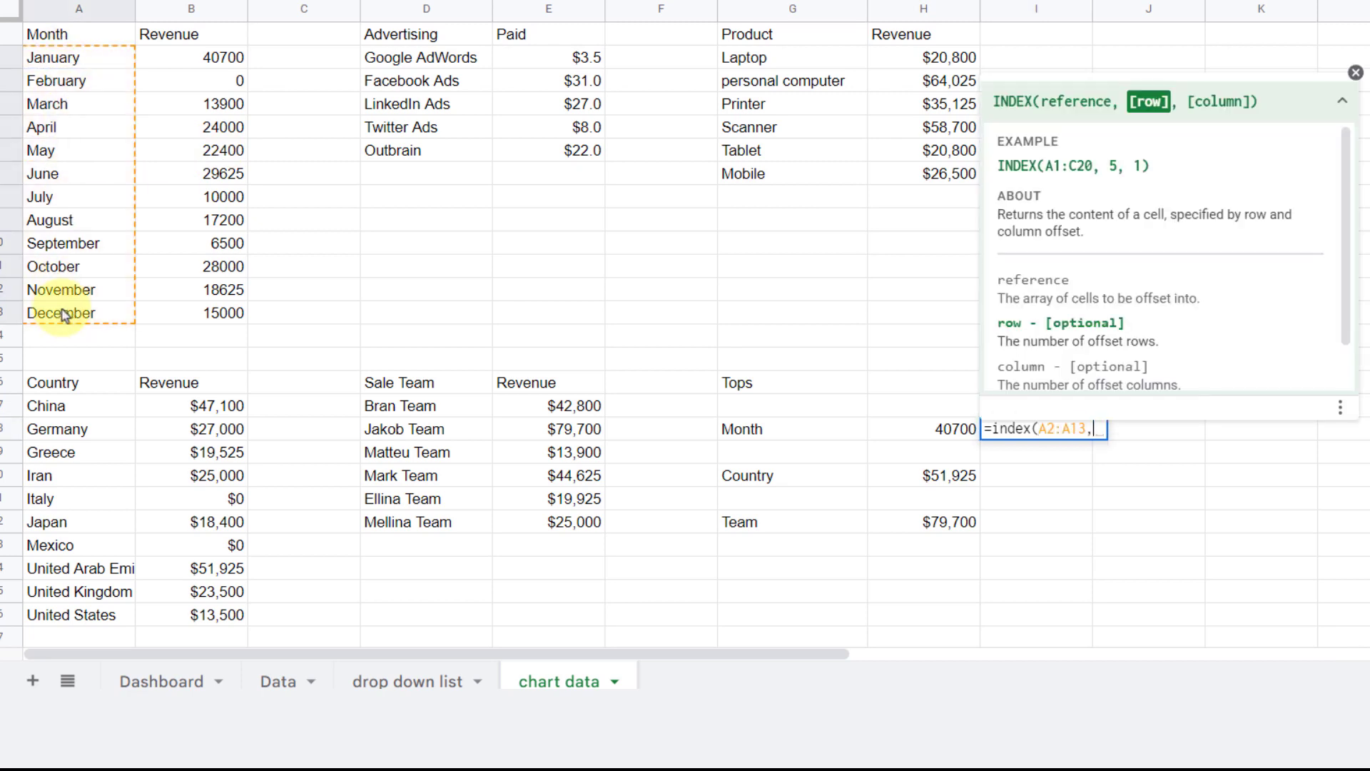
{"action": "type", "text": "matc"}
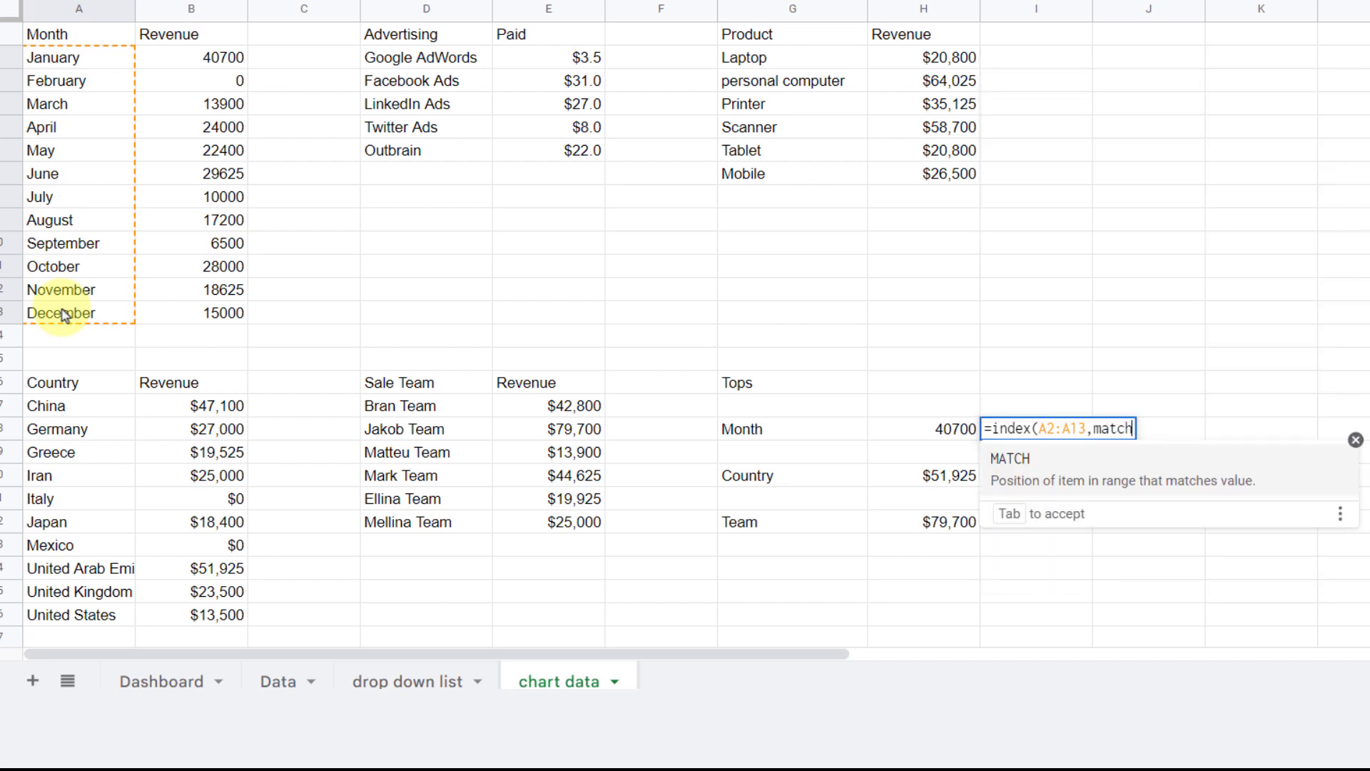
{"action": "type", "text": "h"}
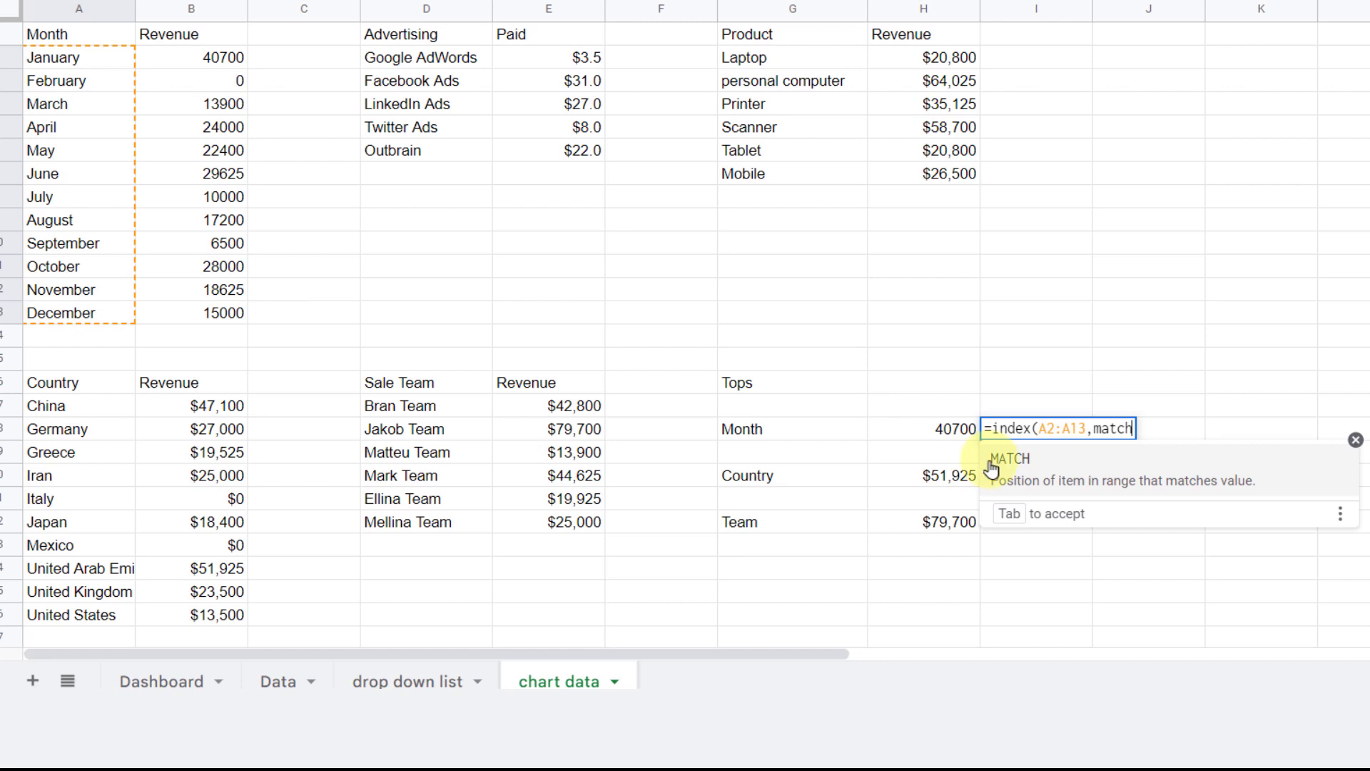
{"action": "left_click", "coordinate": [1003, 467]}
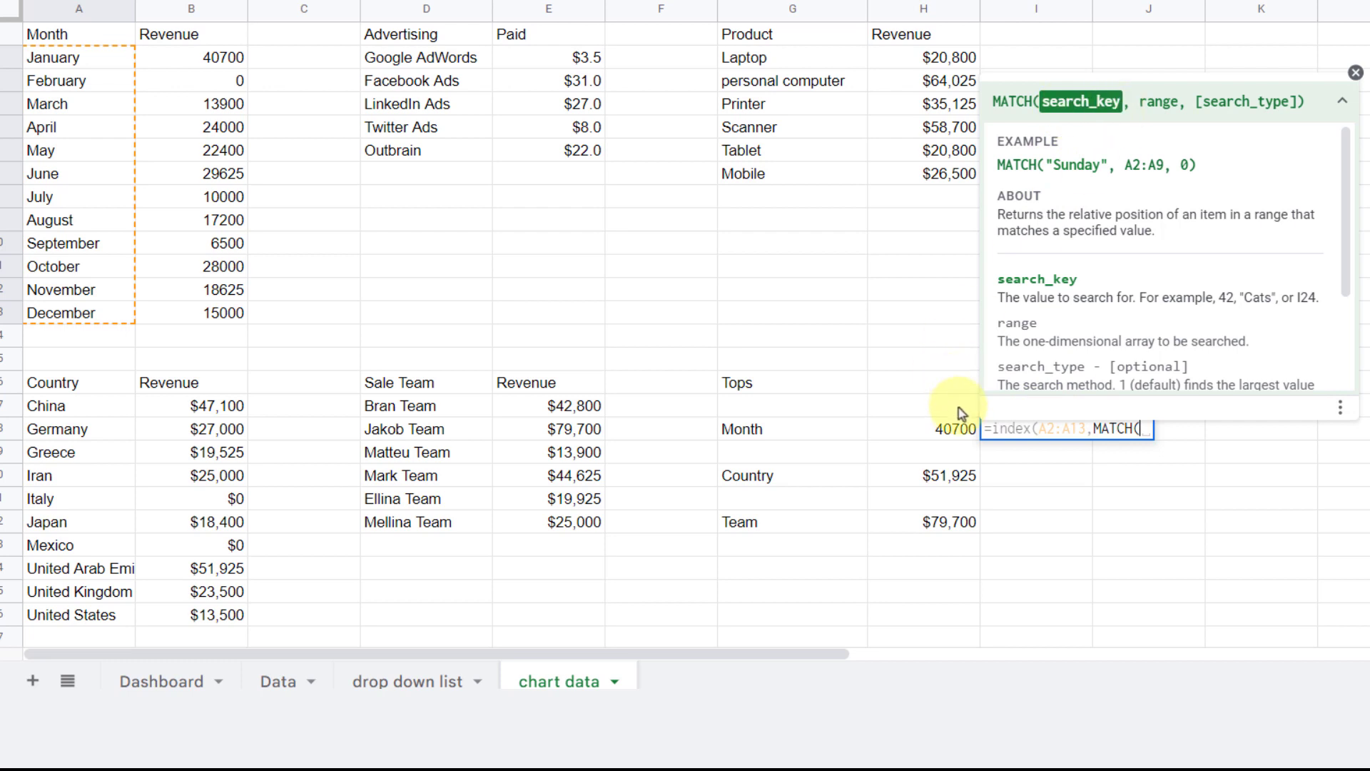
{"action": "left_click", "coordinate": [950, 426]}
{"action": "type", "text": ","}
{"action": "left_click", "coordinate": [165, 66]}
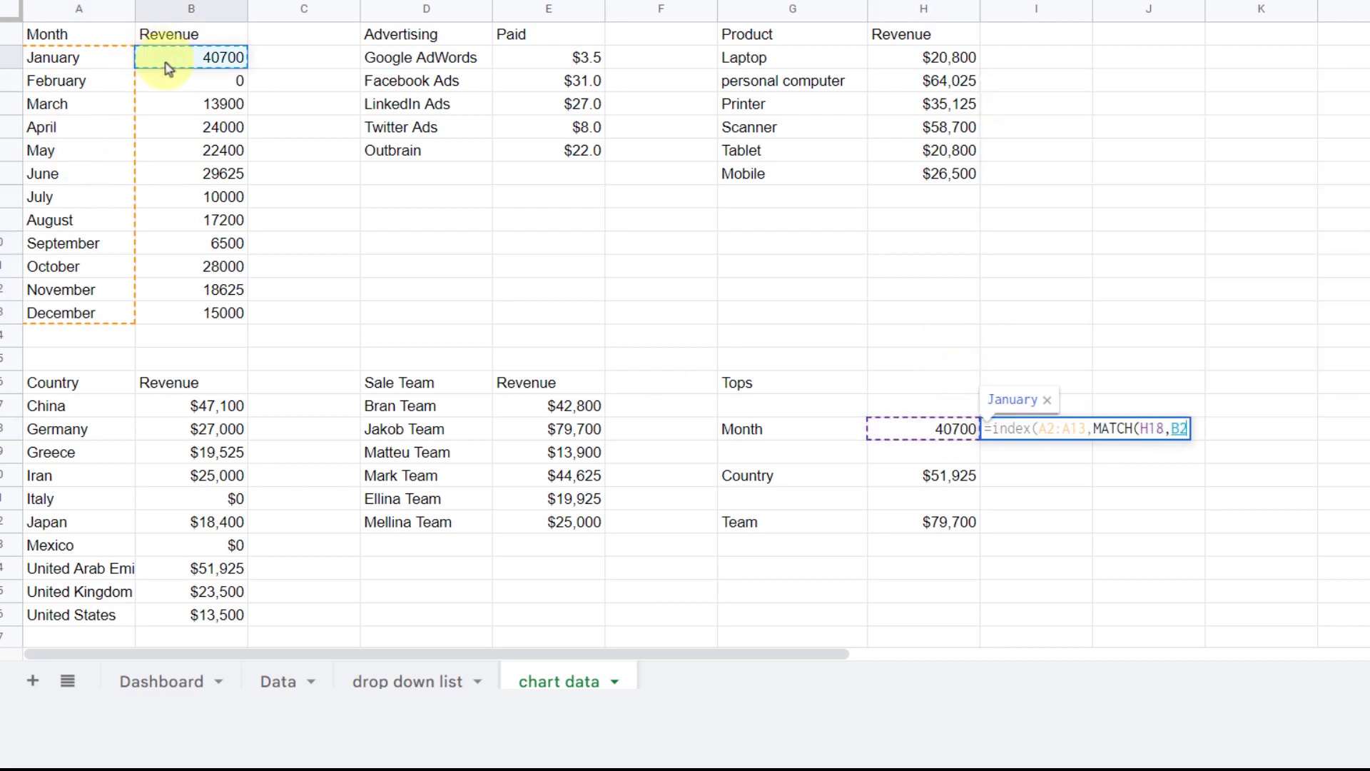
{"action": "left_click", "coordinate": [184, 313], "text": "shift"}
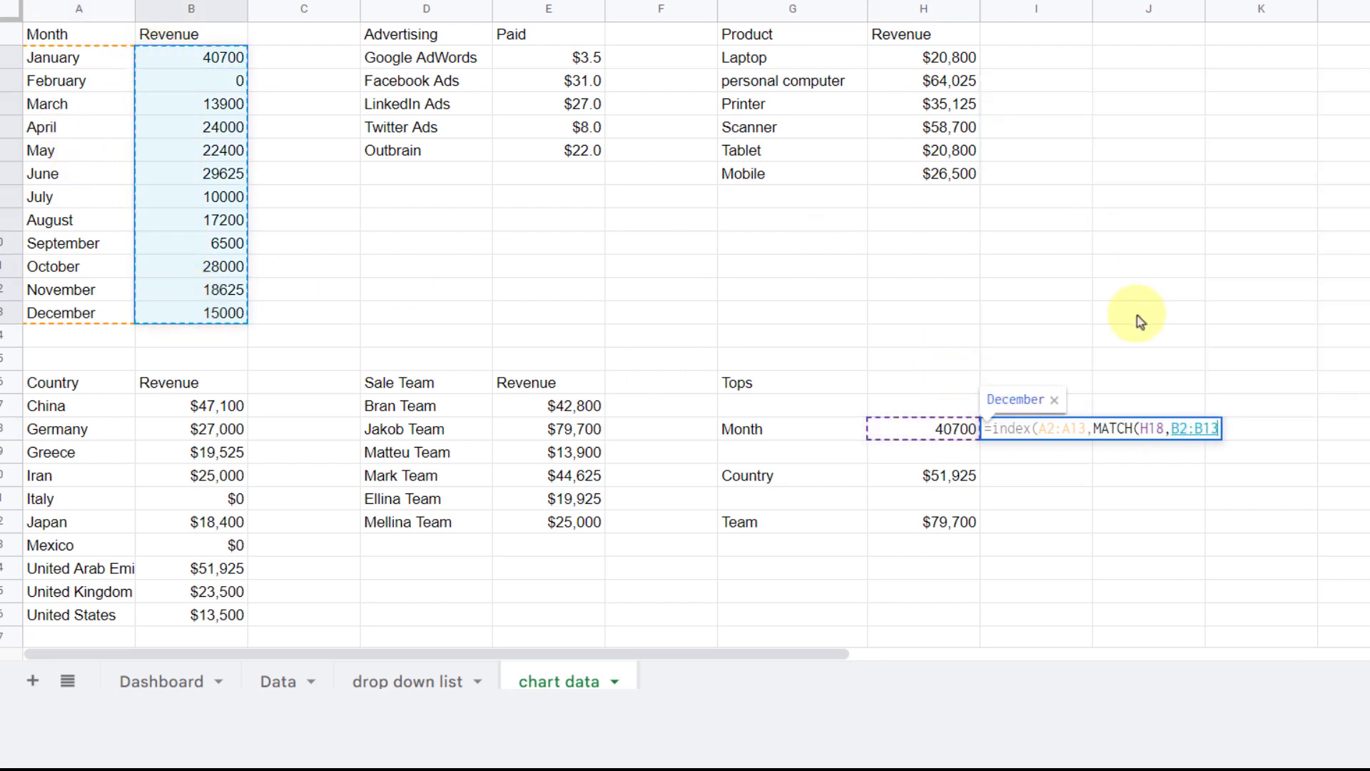
{"action": "type", "text": ","}
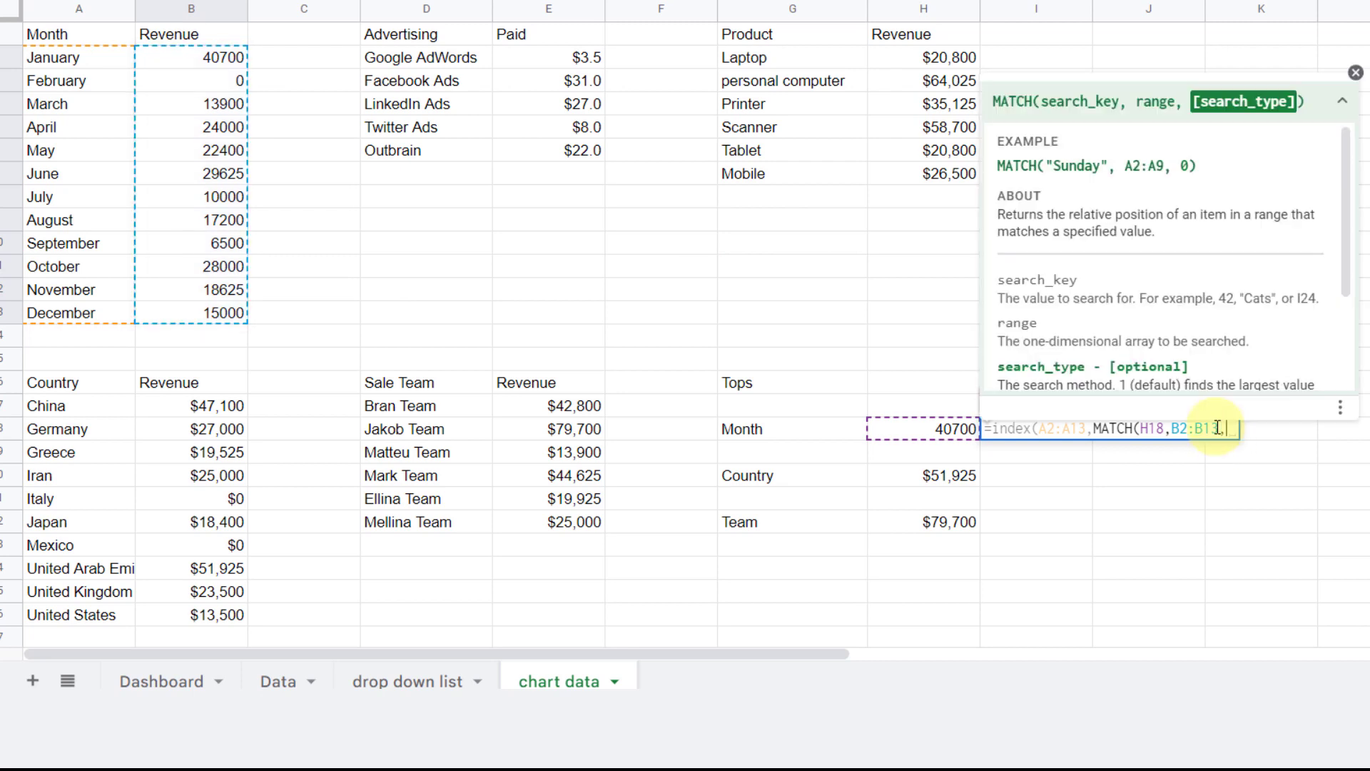
{"action": "type", "text": "0)"}
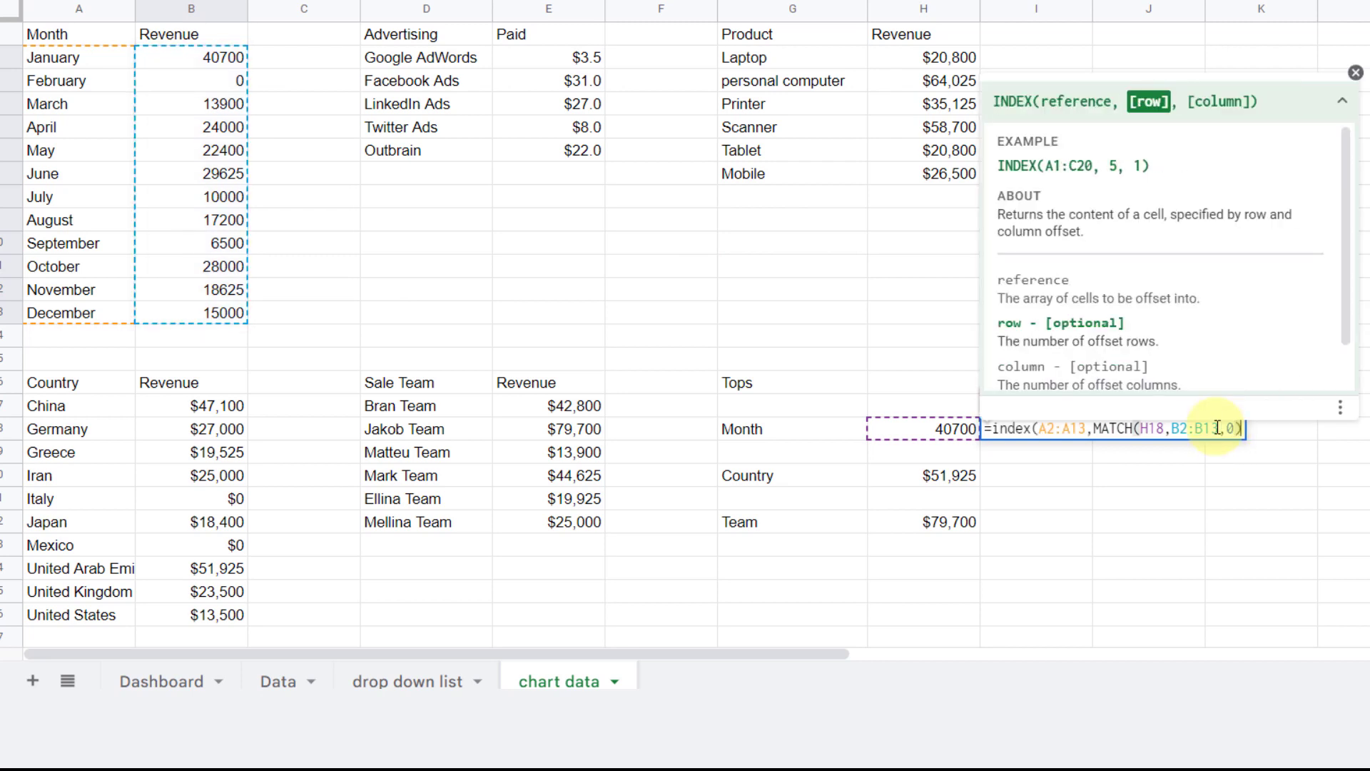
{"action": "left_click", "coordinate": [1355, 72]}
{"action": "key", "text": "Return"}
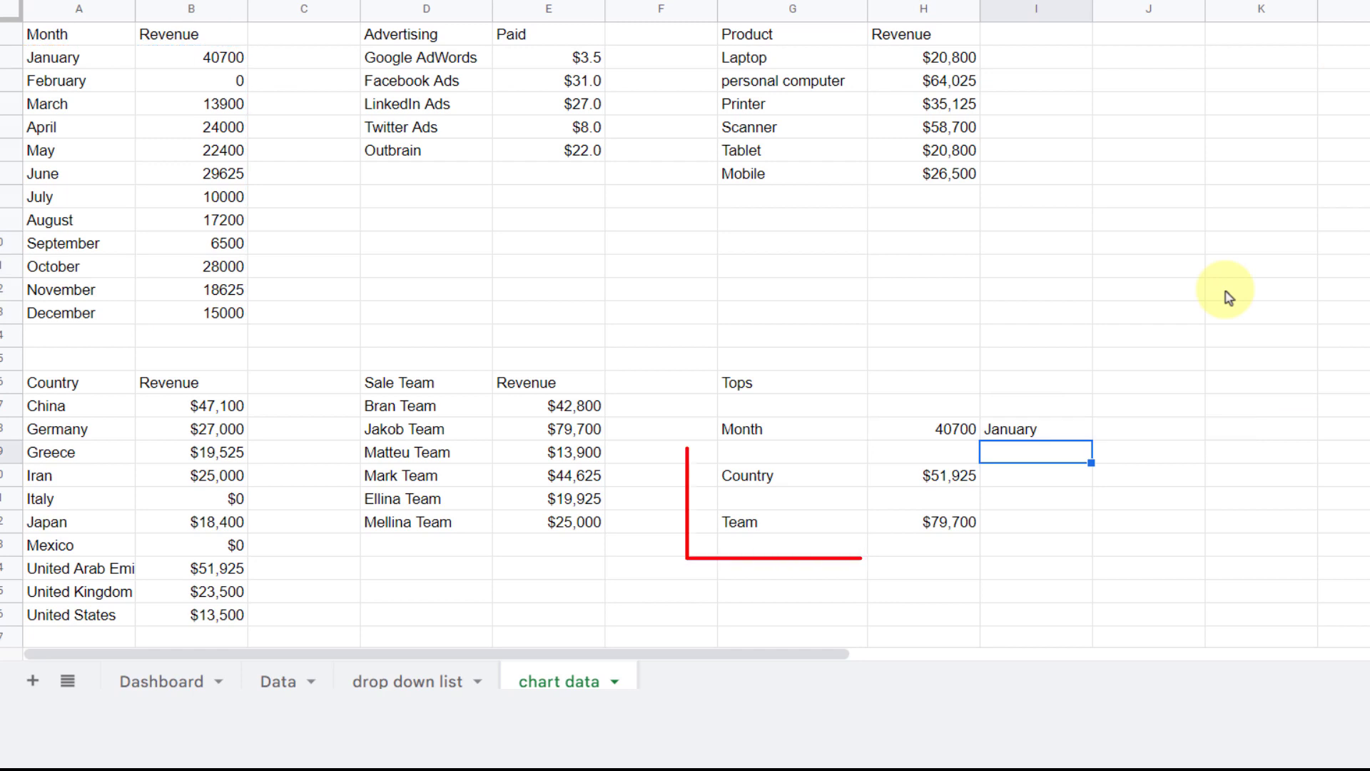
Look up the top country's name in I20 with =index(A17:A26,match(H20,B17:B26,0)).
{"action": "left_click", "coordinate": [1025, 474]}
{"action": "type", "text": "=index("}
{"action": "left_click_drag", "start_coordinate": [100, 410], "coordinate": [100, 616]}
{"action": "type", "text": ",match("}
{"action": "left_click", "coordinate": [928, 475]}
{"action": "type", "text": ","}
{"action": "left_click_drag", "start_coordinate": [191, 407], "coordinate": [173, 622]}
{"action": "type", "text": ",0))"}
{"action": "key", "text": "Return"}
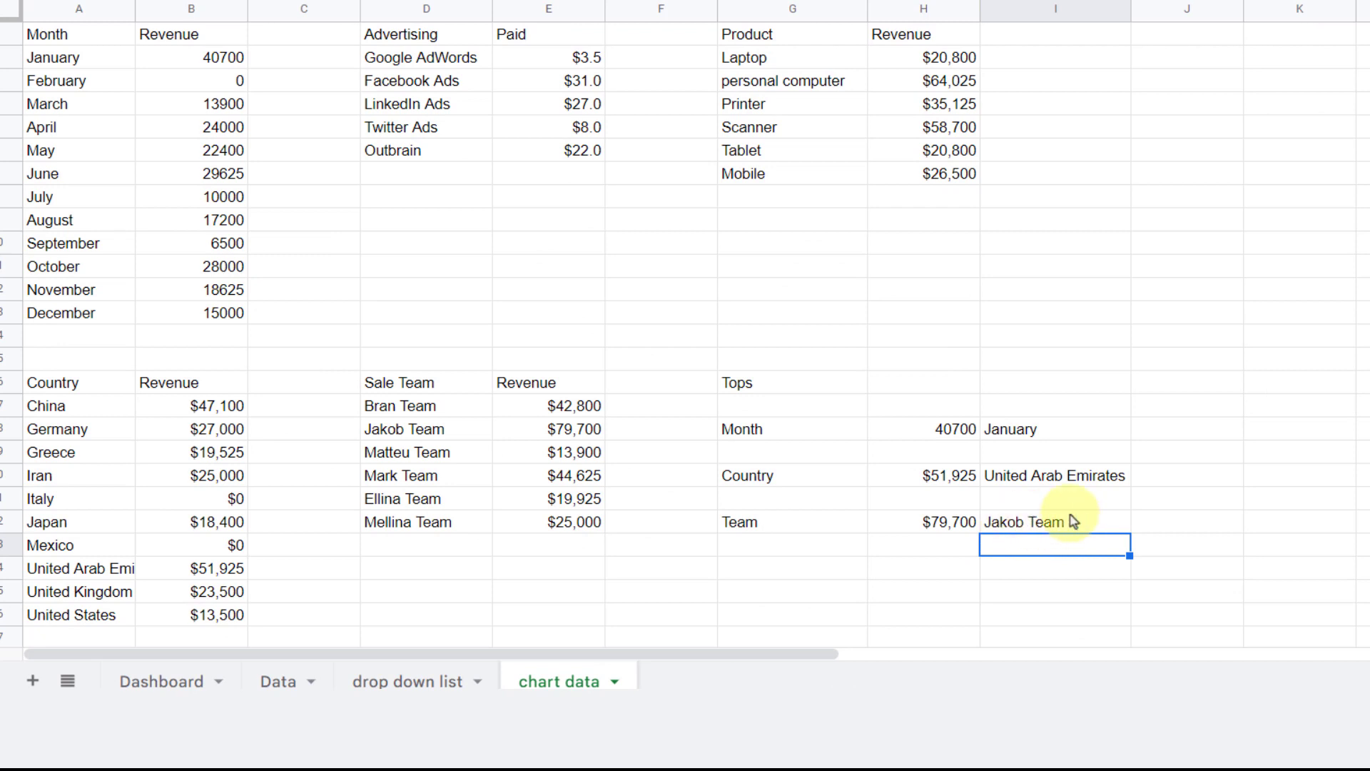
Link the Dashboard cell under Top Selling Month to ='chart data'!I18 and reduce the calendar icon's height to fit below it.
{"action": "left_click", "coordinate": [155, 680]}
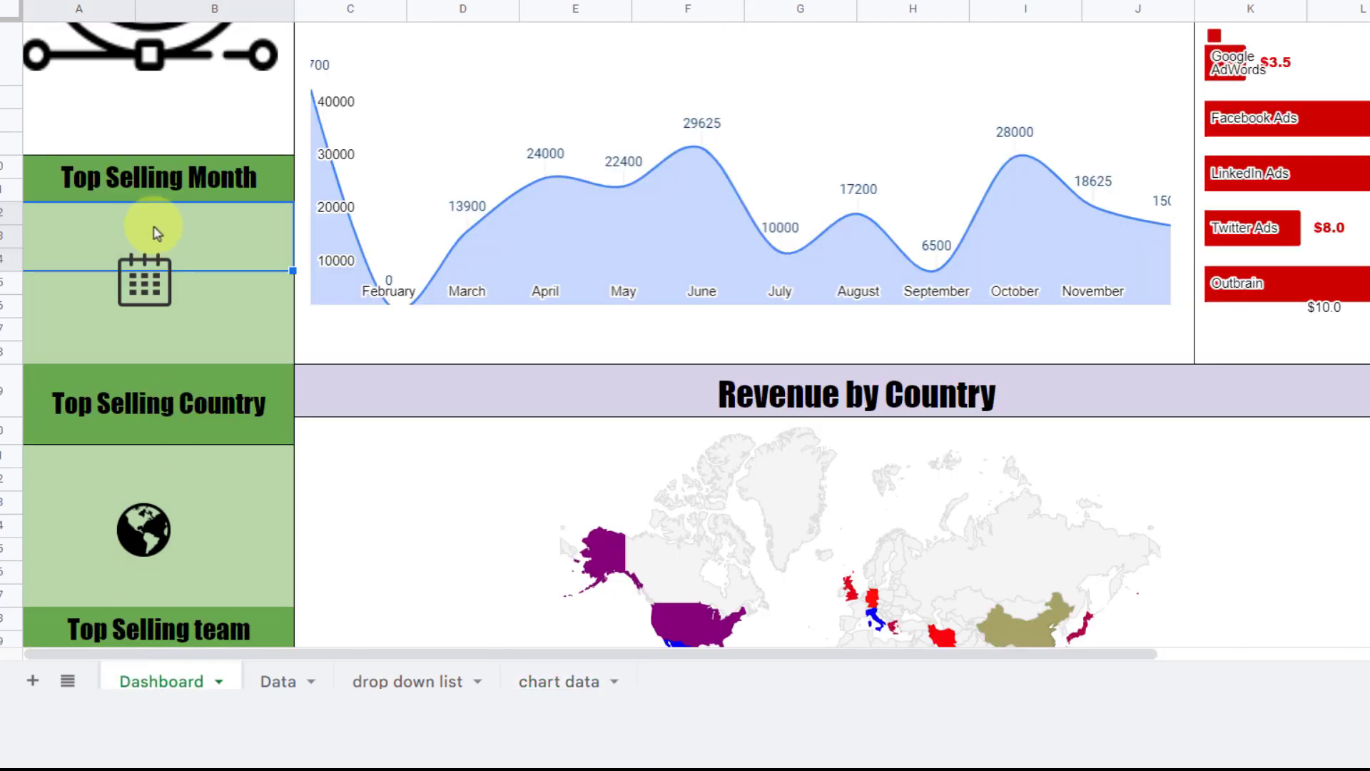
{"action": "type", "text": "="}
{"action": "left_click", "coordinate": [558, 680]}
{"action": "left_click", "coordinate": [1009, 431]}
{"action": "key", "text": "Return"}
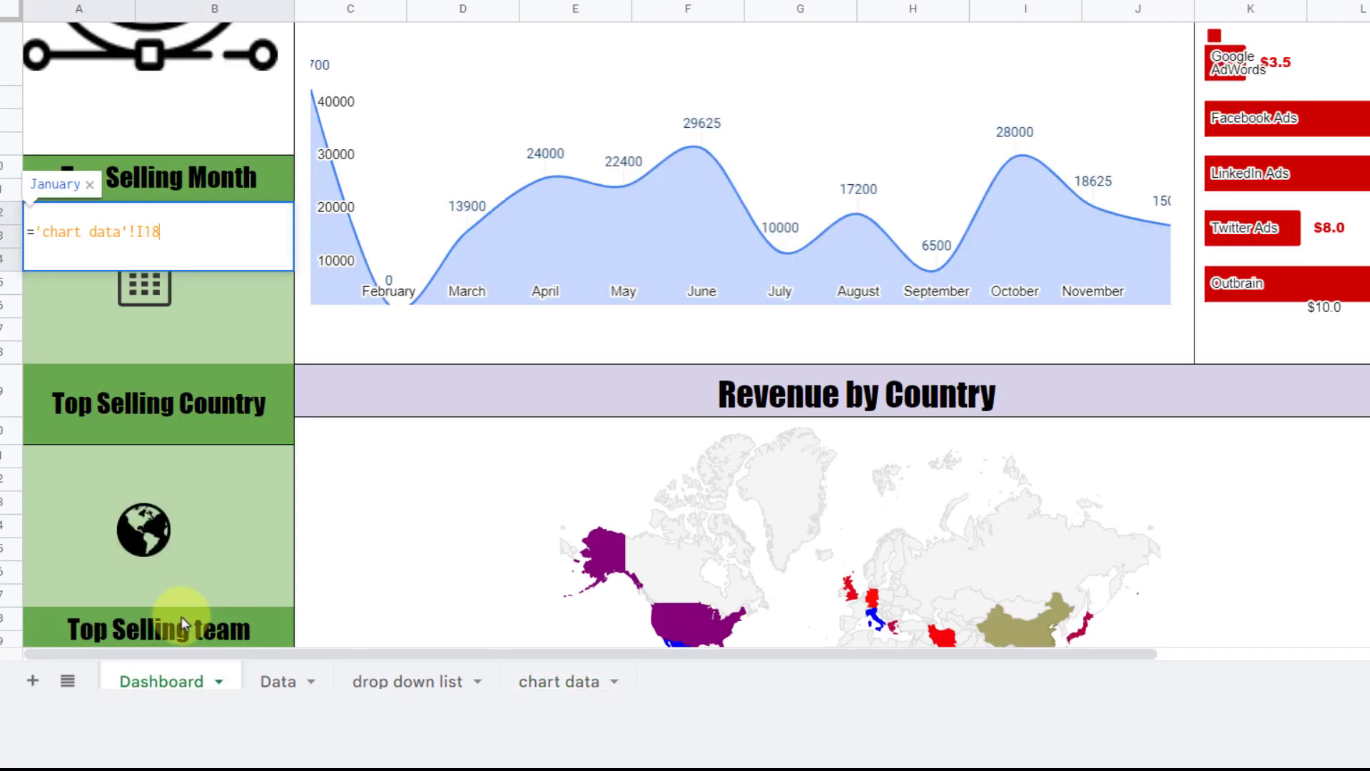
{"action": "left_click", "coordinate": [156, 297]}
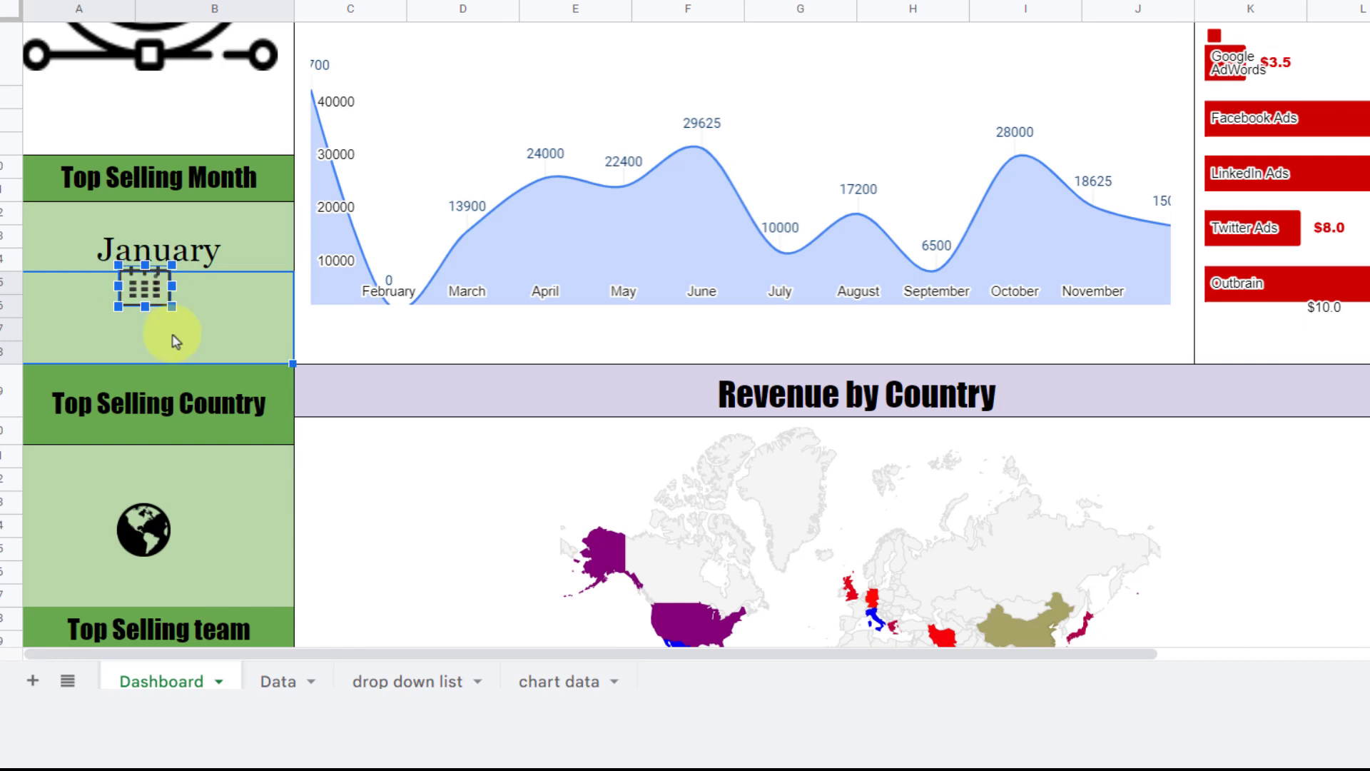
{"action": "left_click", "coordinate": [190, 250]}
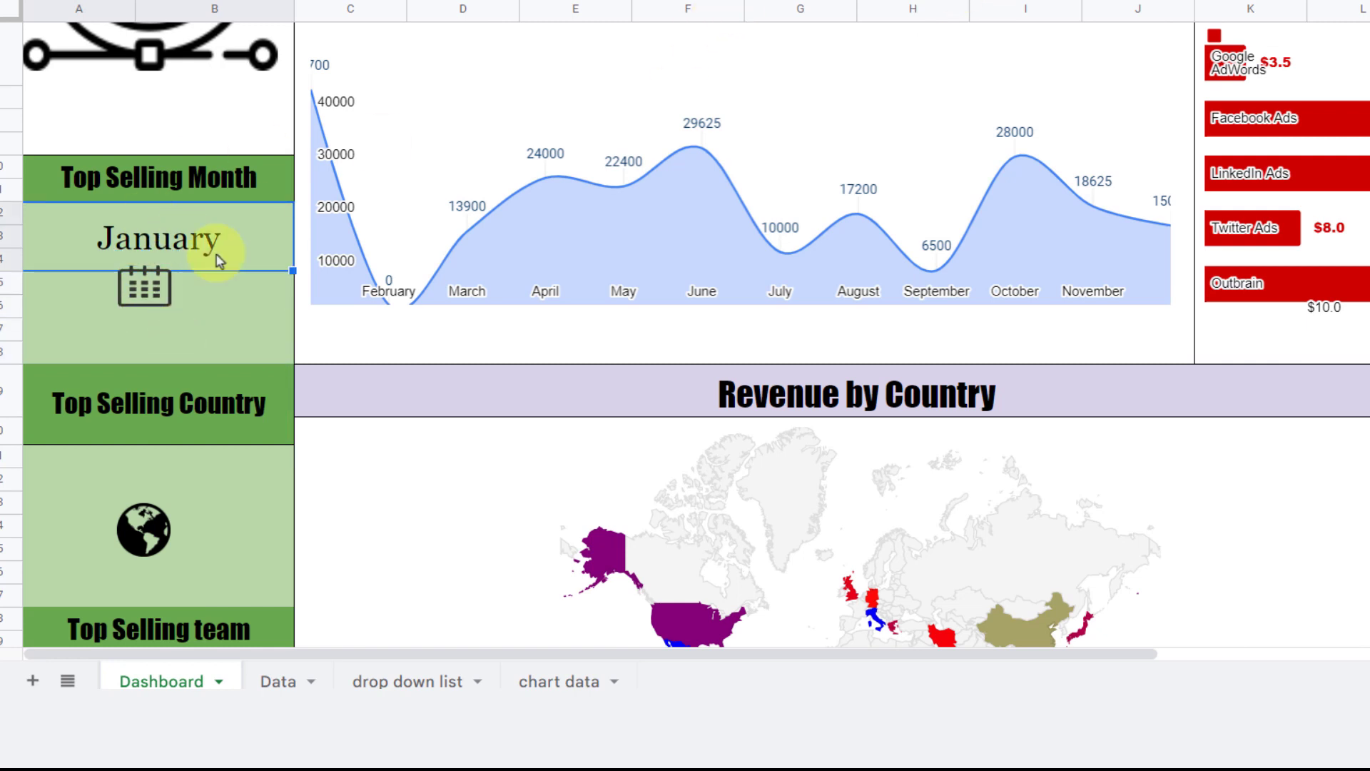
Link the cell below the calendar icon in the Top Selling Month block to the top monthly revenue, ='chart data'!H18.
{"action": "left_click", "coordinate": [202, 336]}
{"action": "type", "text": "="}
{"action": "left_click", "coordinate": [569, 683]}
{"action": "left_click", "coordinate": [929, 428]}
{"action": "key", "text": "Return"}
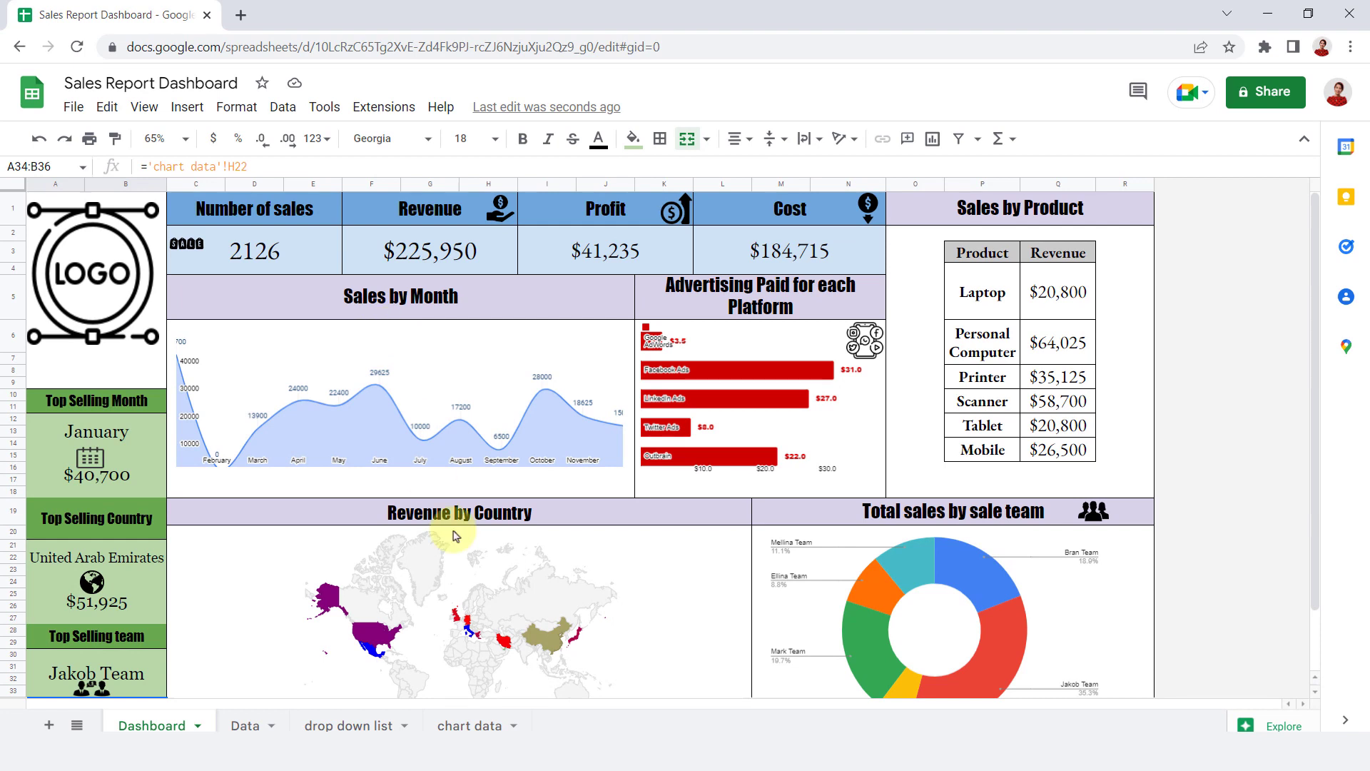
{"action": "mouse_move", "coordinate": [1315, 514]}
{"action": "left_mouse_down"}
{"action": "mouse_move", "coordinate": [1321, 560]}
{"action": "mouse_move", "coordinate": [1321, 521]}
{"action": "left_mouse_up"}
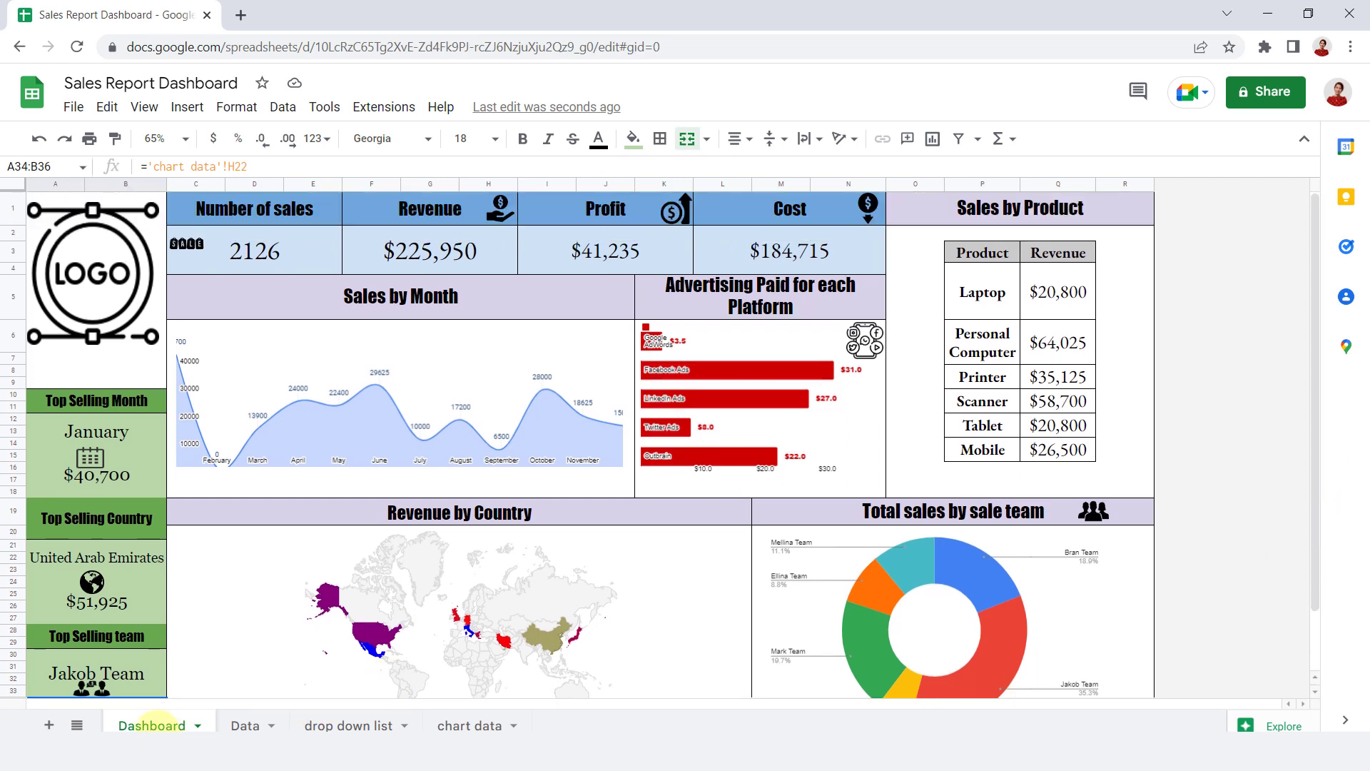
Protect the Dashboard sheet, restricting who can edit it to Only you.
{"action": "right_click", "coordinate": [152, 722]}
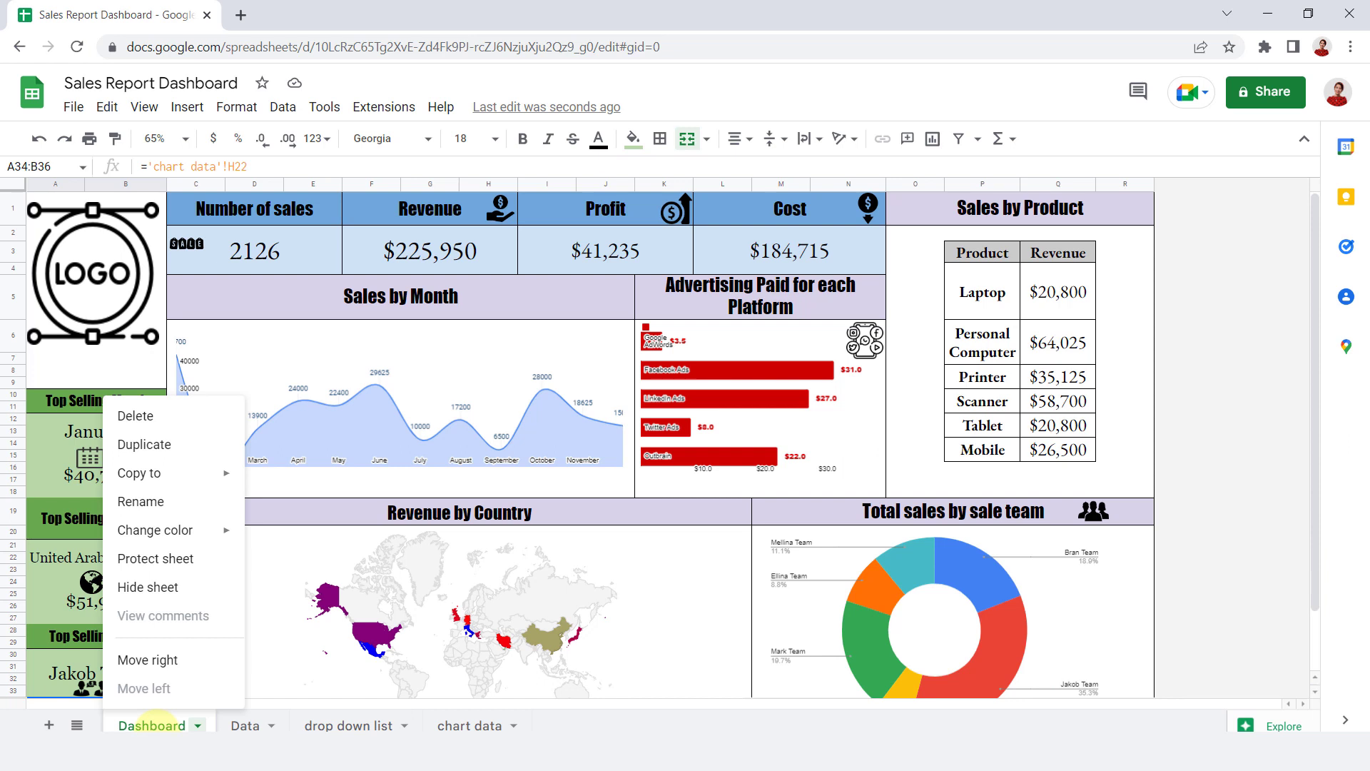
{"action": "left_click", "coordinate": [182, 570]}
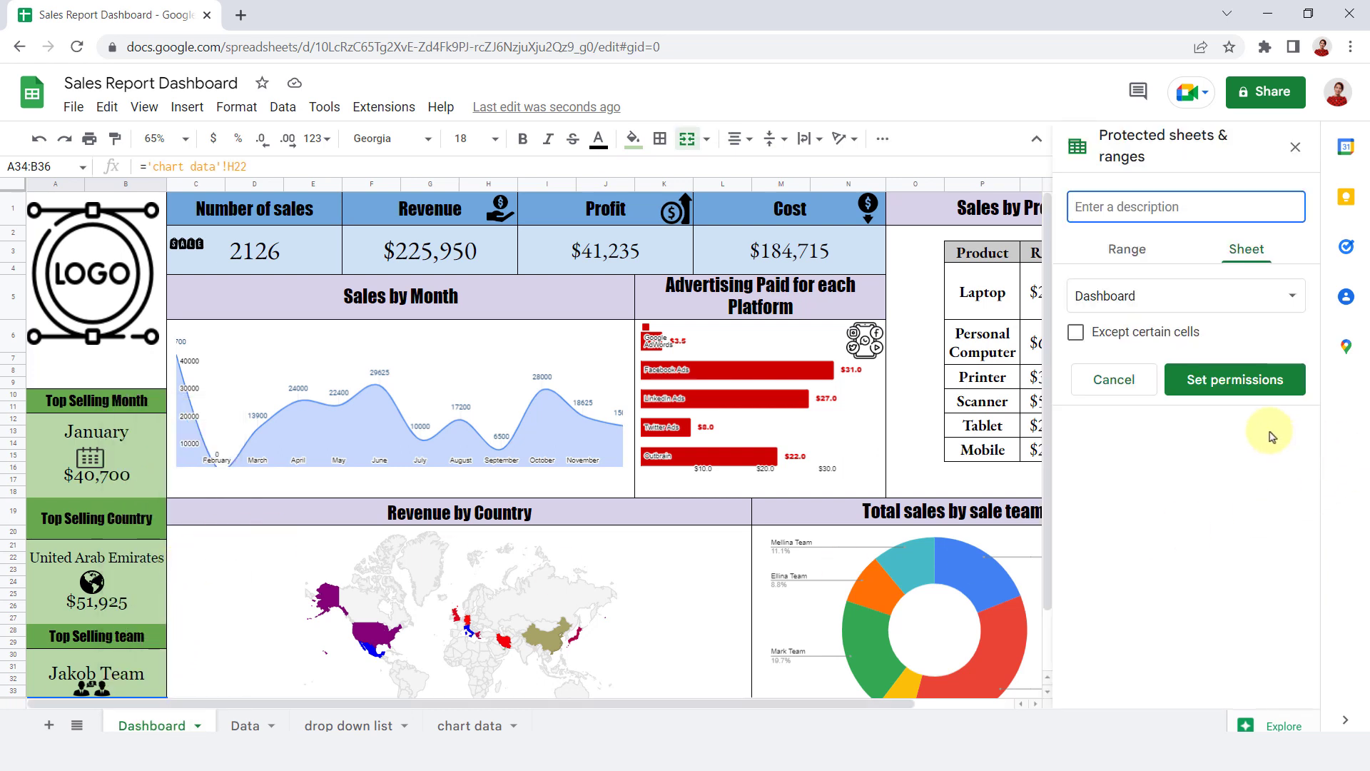
{"action": "left_click", "coordinate": [1251, 390]}
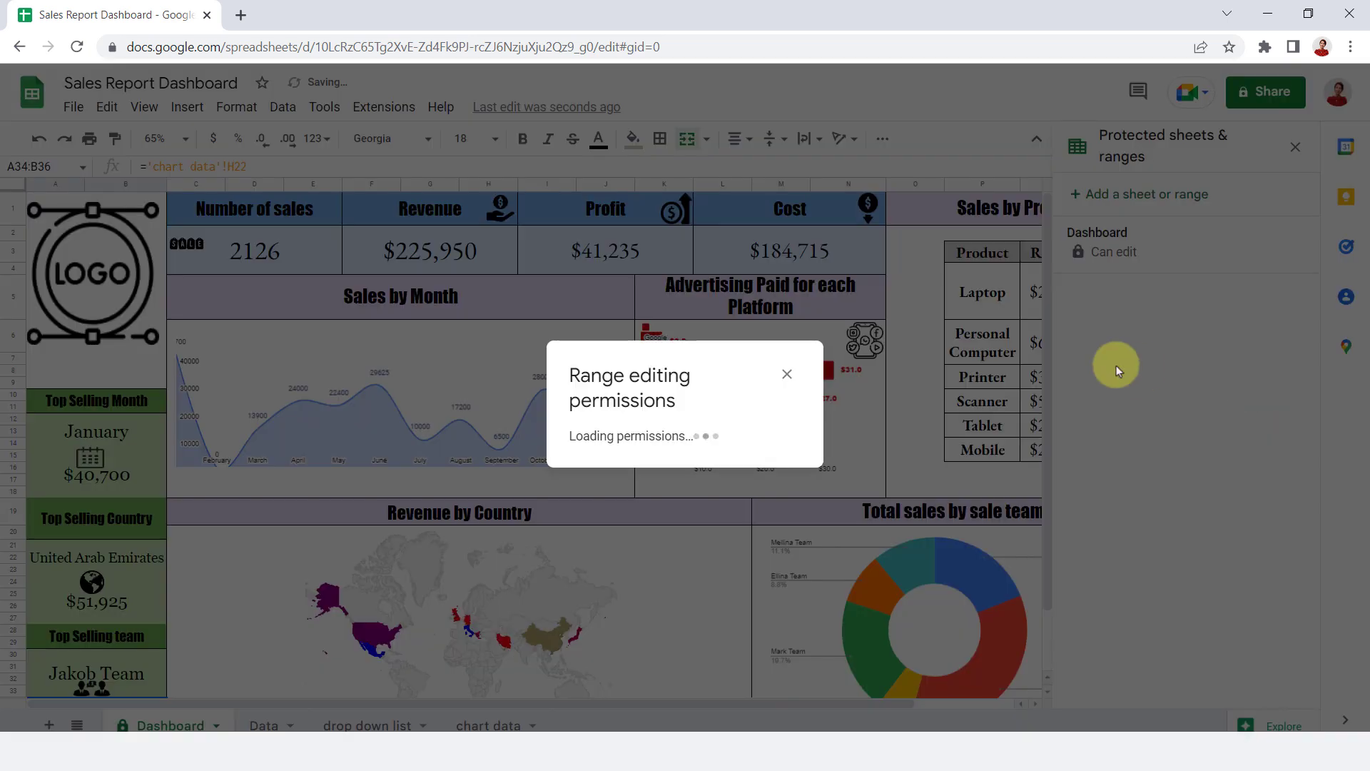
{"action": "left_click", "coordinate": [651, 425]}
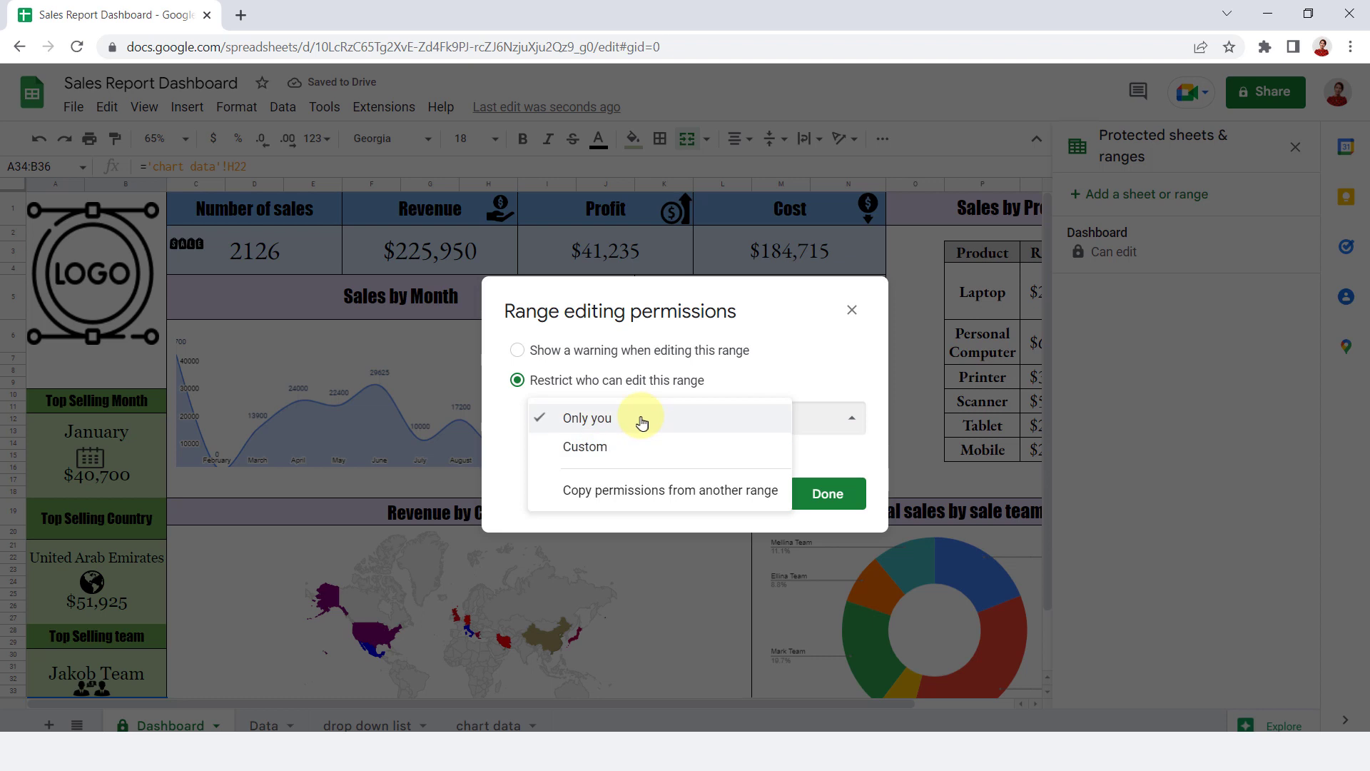
{"action": "left_click", "coordinate": [637, 417]}
{"action": "left_click", "coordinate": [810, 504]}
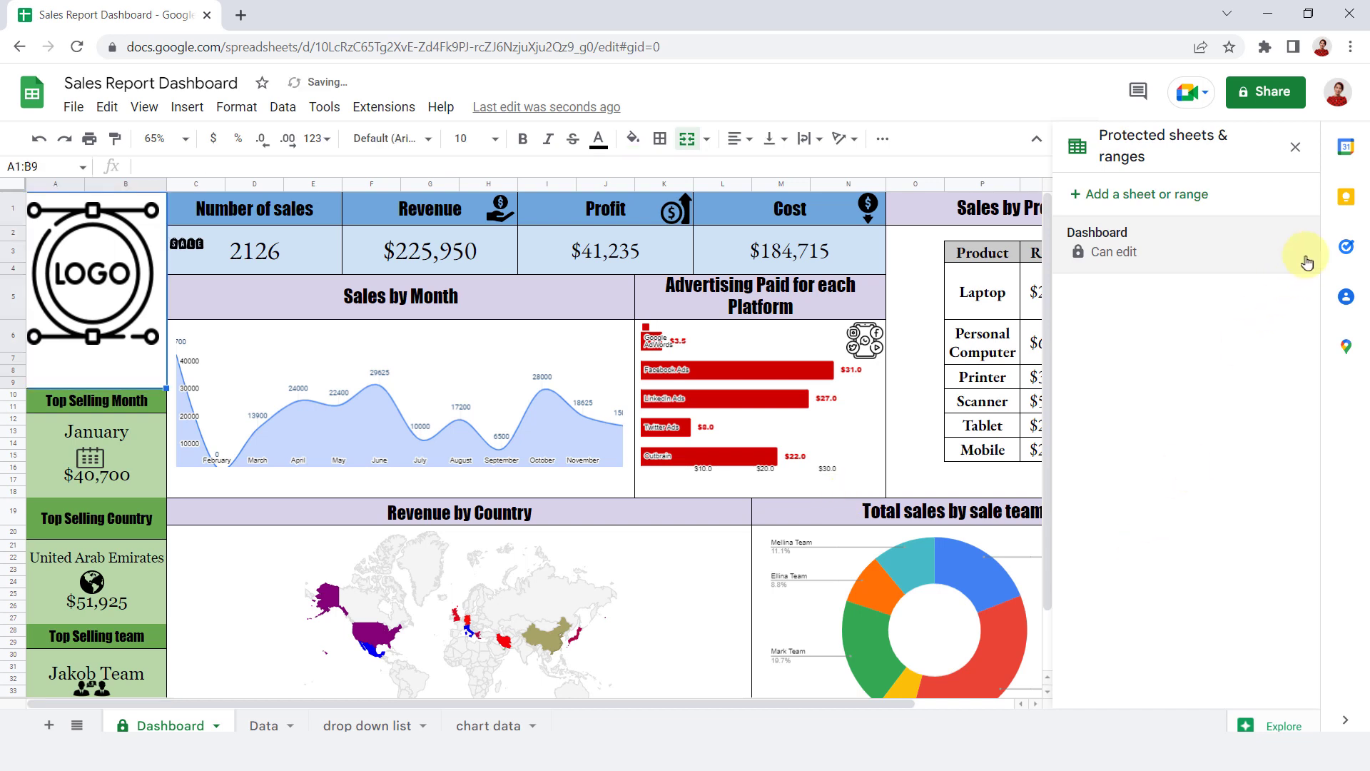
{"action": "left_click", "coordinate": [1295, 146]}
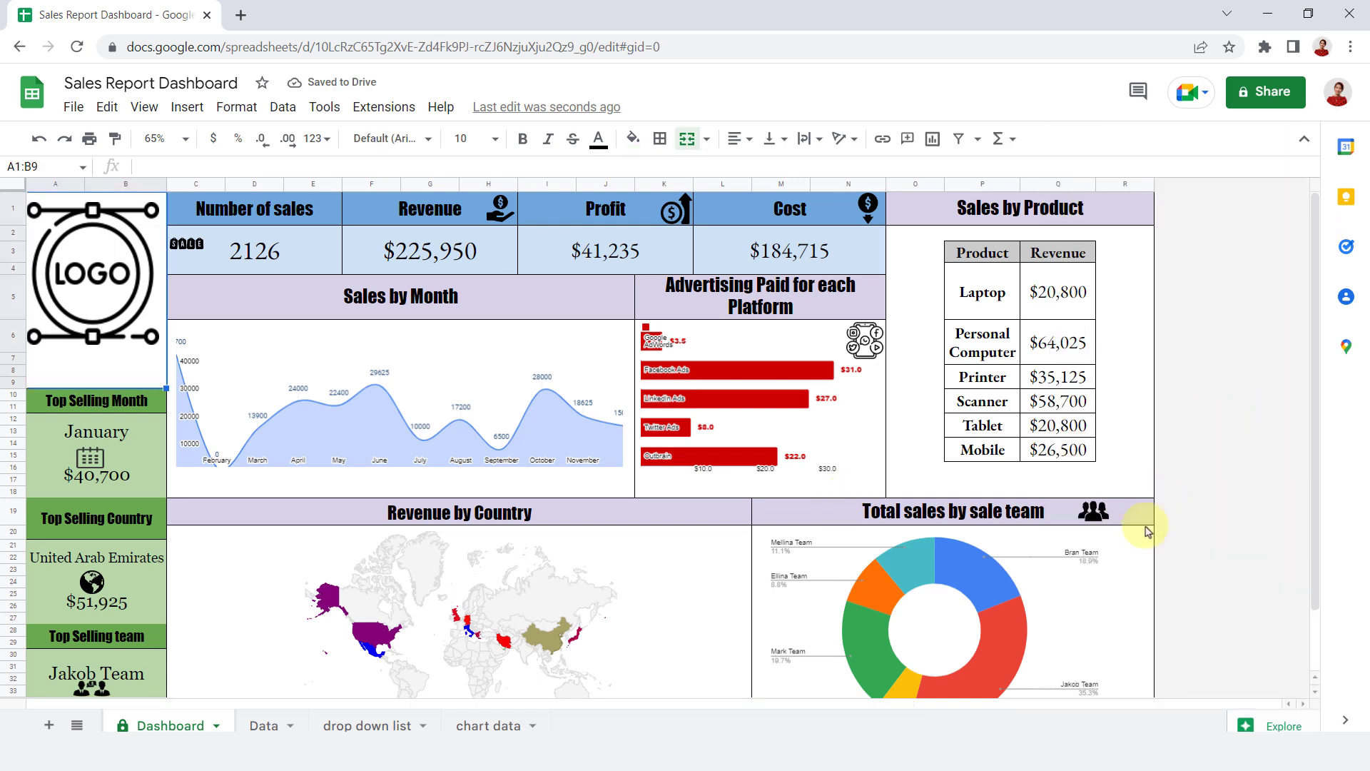
Set the Dashboard sheet's zoom level to 60%.
{"action": "left_click", "coordinate": [159, 139]}
{"action": "type", "text": "60"}
{"action": "key", "text": "Return"}
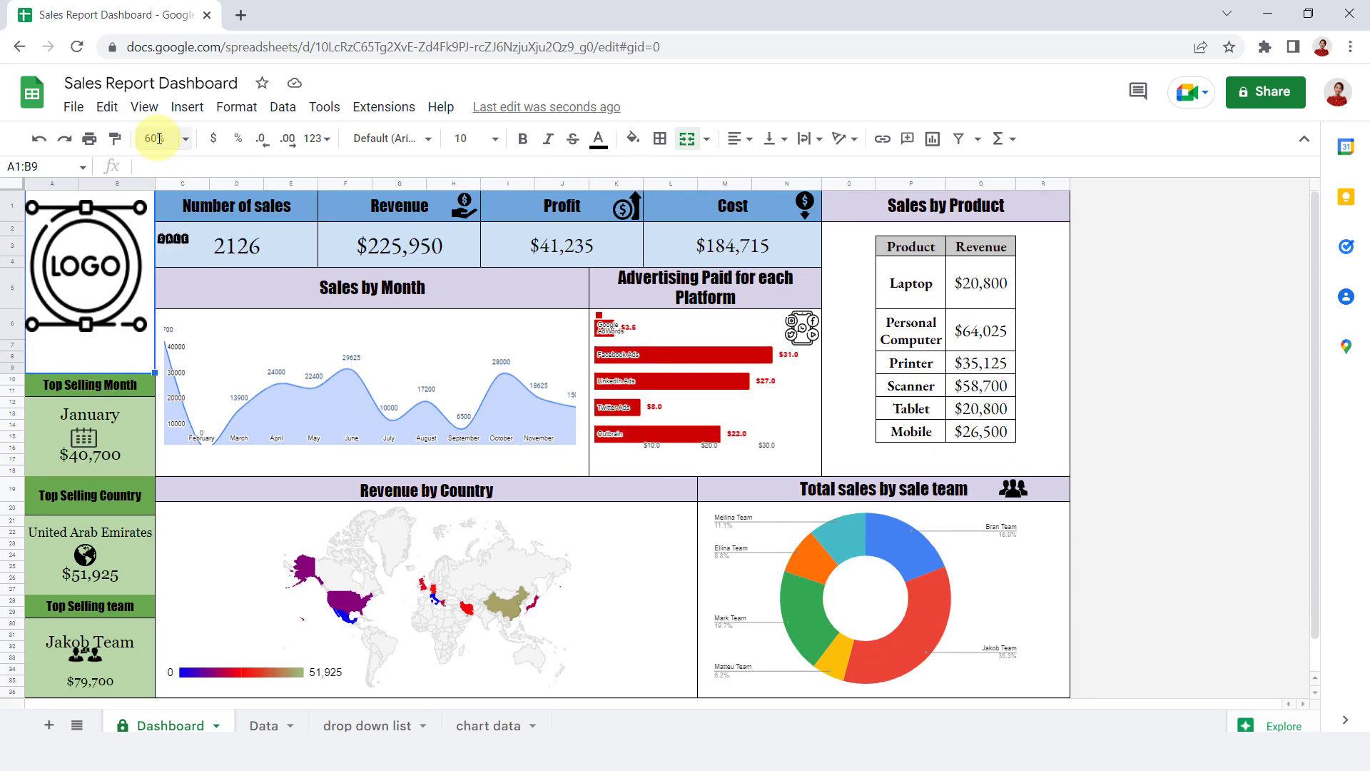
{"action": "left_click", "coordinate": [1211, 386]}
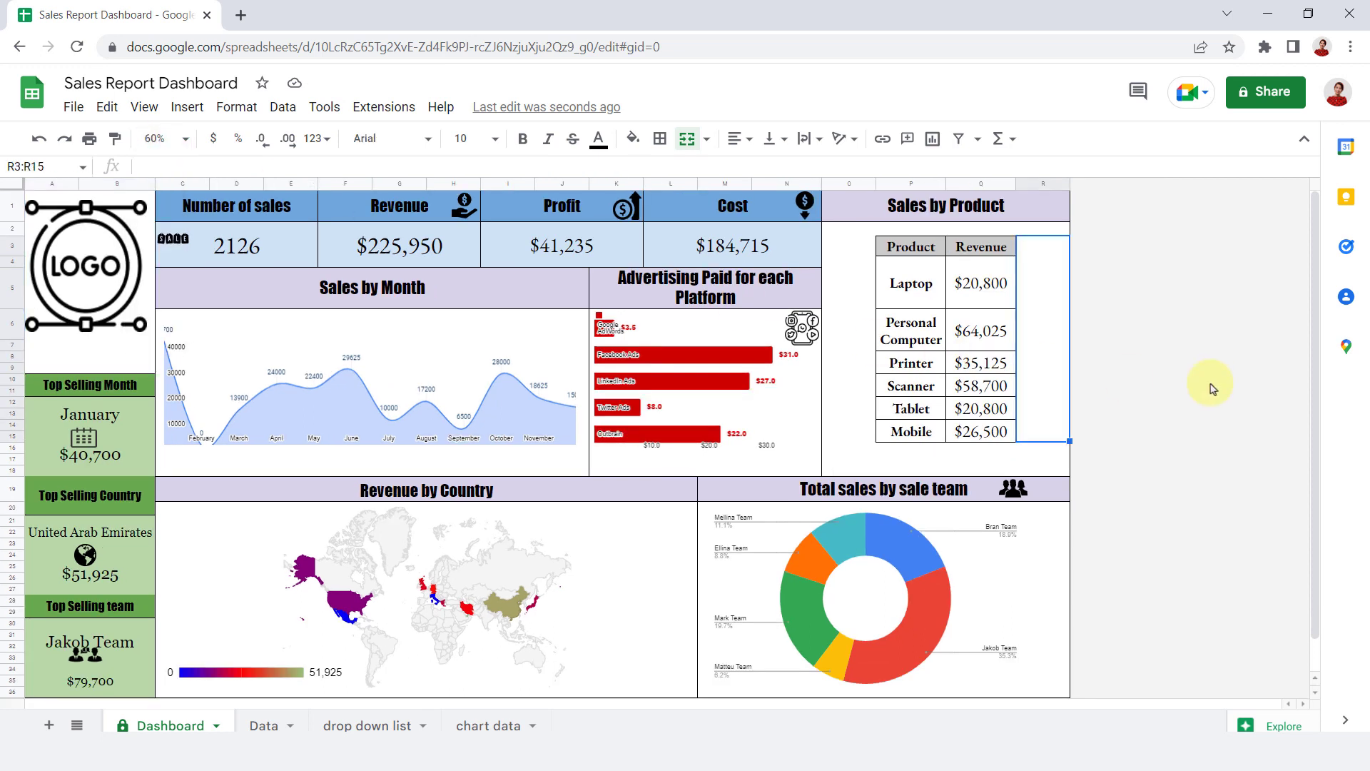